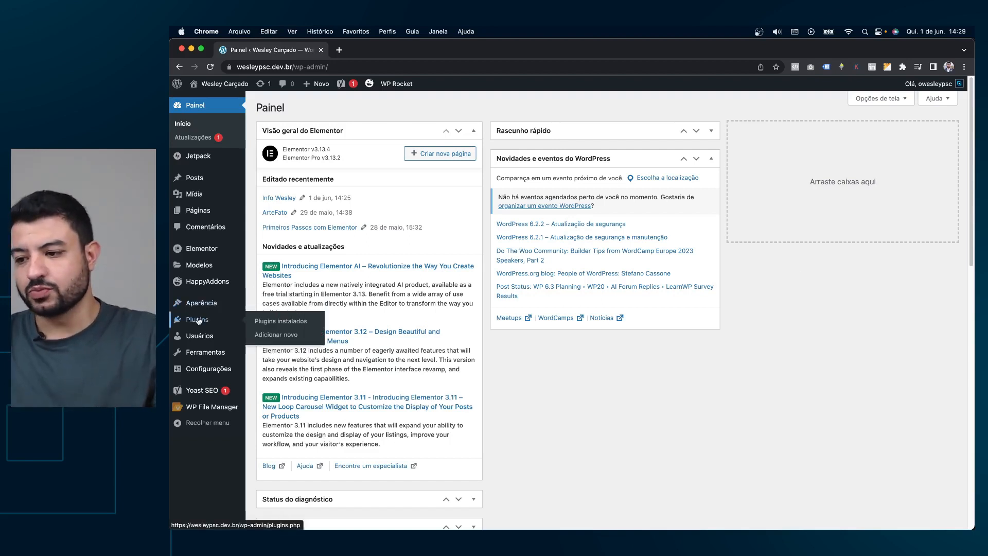
Search the Add Plugins directory for 'Custom Post Type' to find Custom Post Type UI.
{"action": "left_click", "coordinate": [273, 333]}
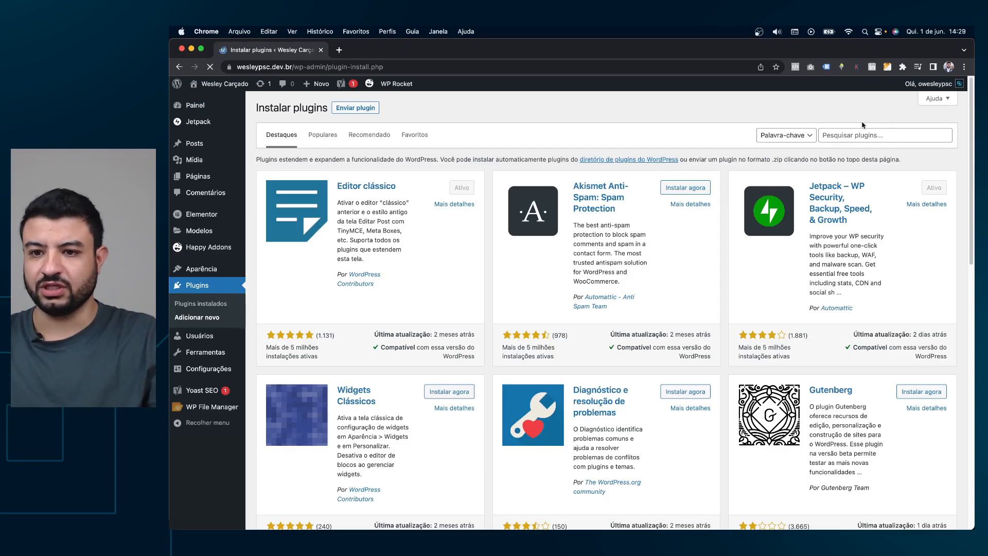
{"action": "left_click", "coordinate": [880, 136]}
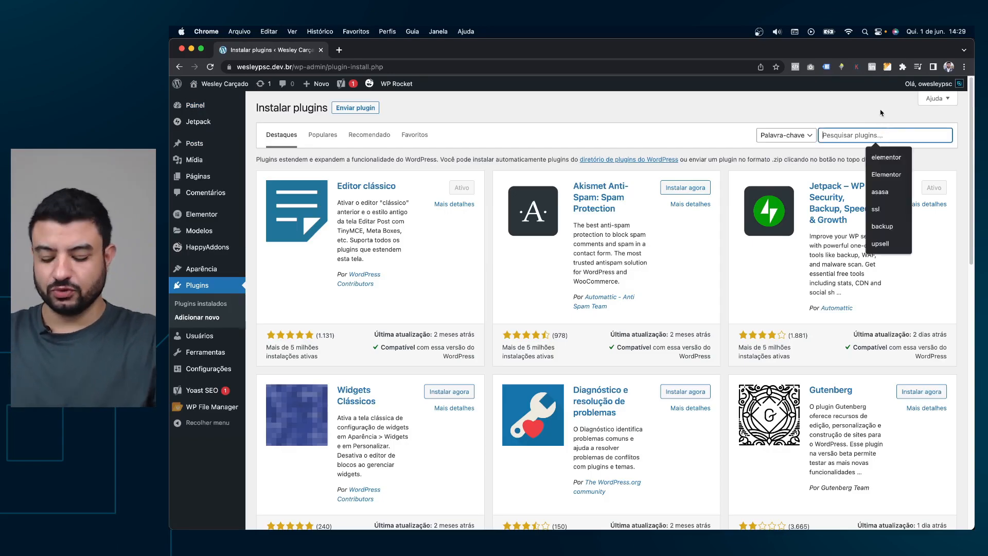
{"action": "type", "text": "Custom"}
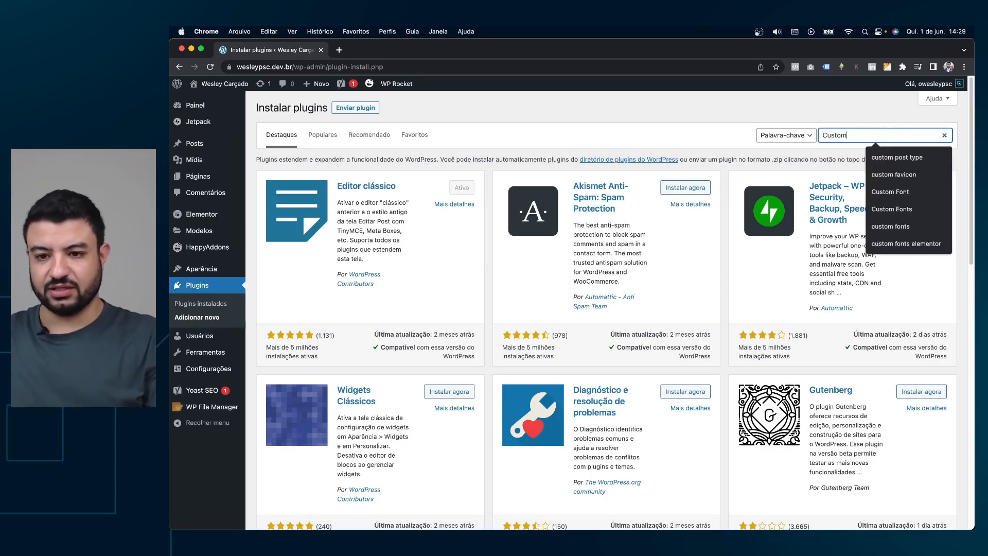
{"action": "type", "text": " P"}
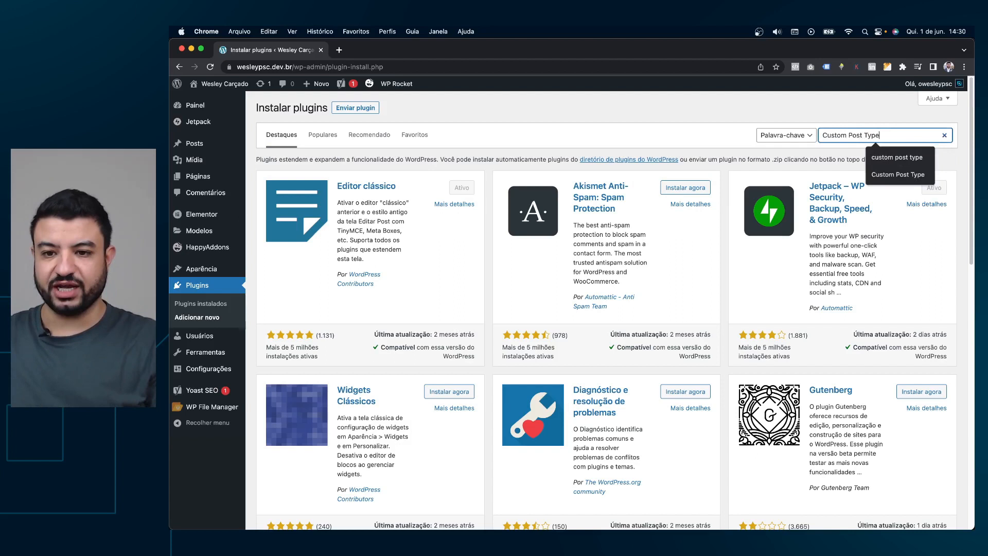
{"action": "type", "text": "ost Type"}
{"action": "key", "text": "Return"}
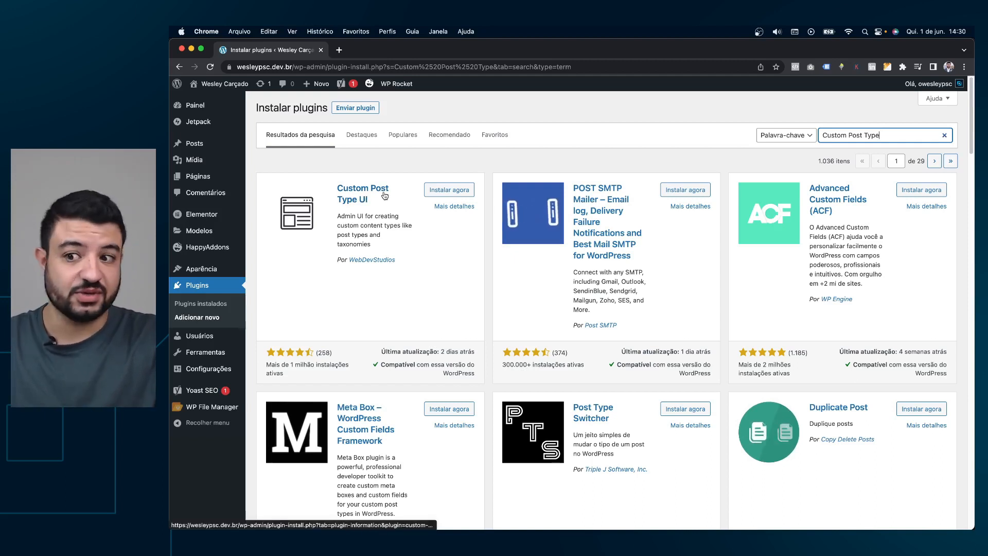
Install and activate Custom Post Type UI, then clear the cache from the WP Rocket notice.
{"action": "left_click", "coordinate": [445, 192]}
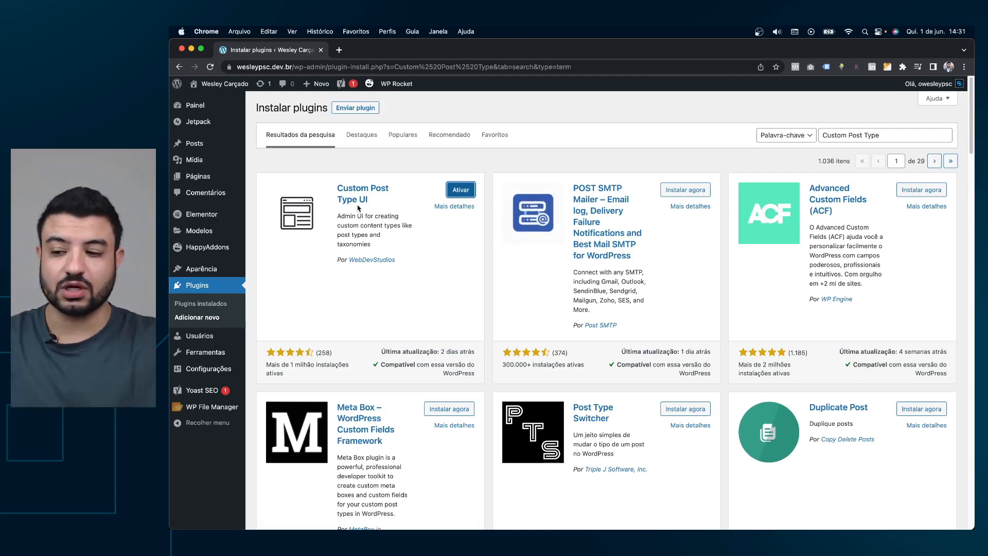
{"action": "left_click", "coordinate": [460, 191]}
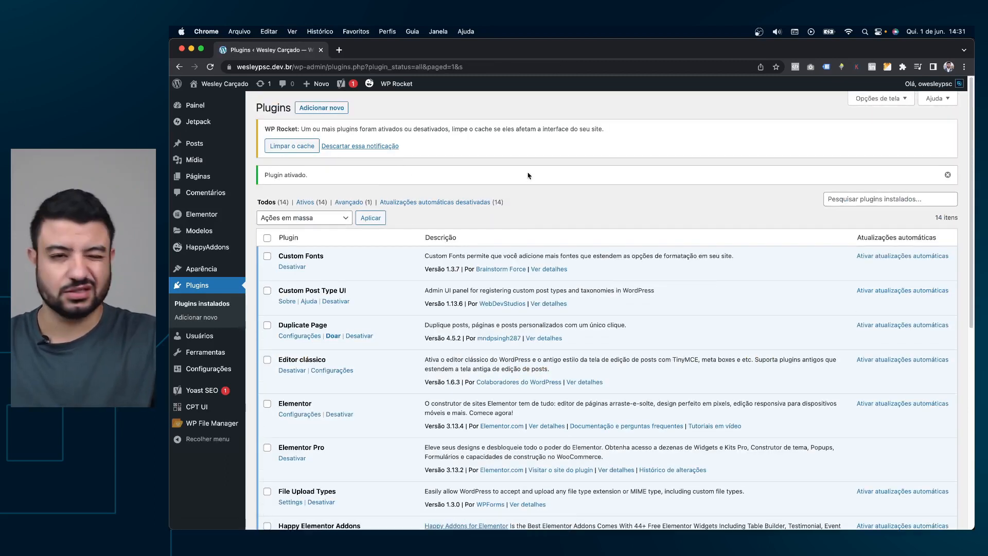
{"action": "left_click", "coordinate": [297, 147]}
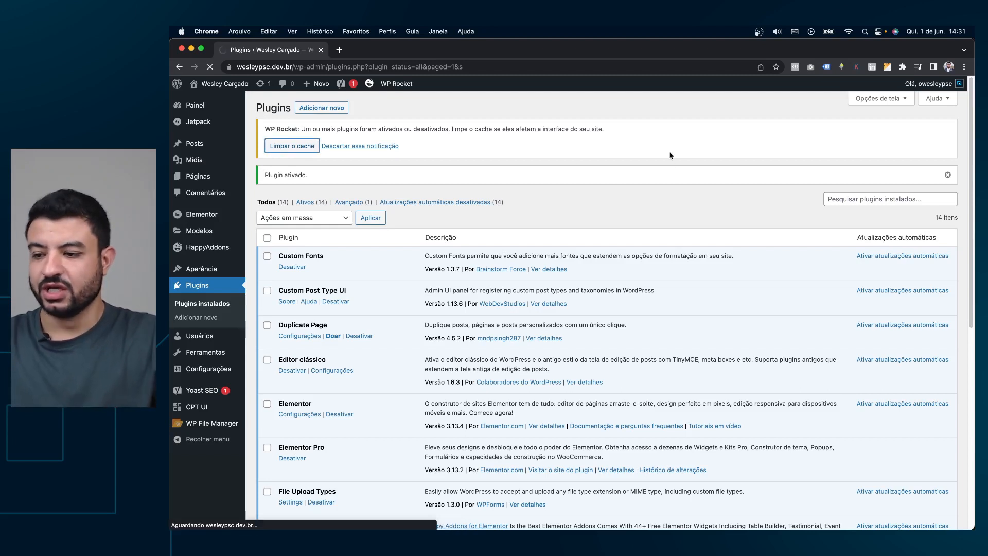
{"action": "scroll", "coordinate": [675, 166], "scroll_direction": "down", "scroll_amount": 3}
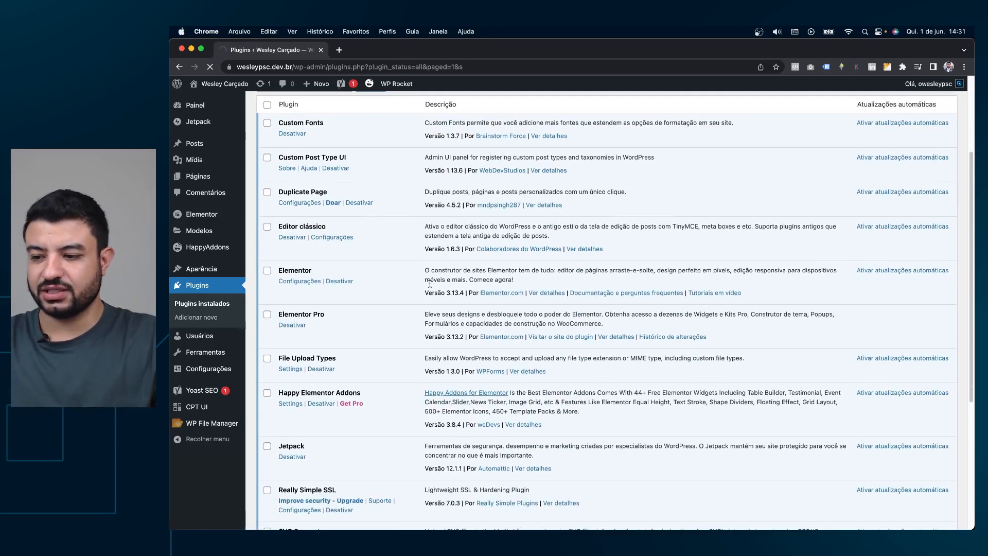
{"action": "scroll", "coordinate": [390, 327], "scroll_direction": "down", "scroll_amount": 8}
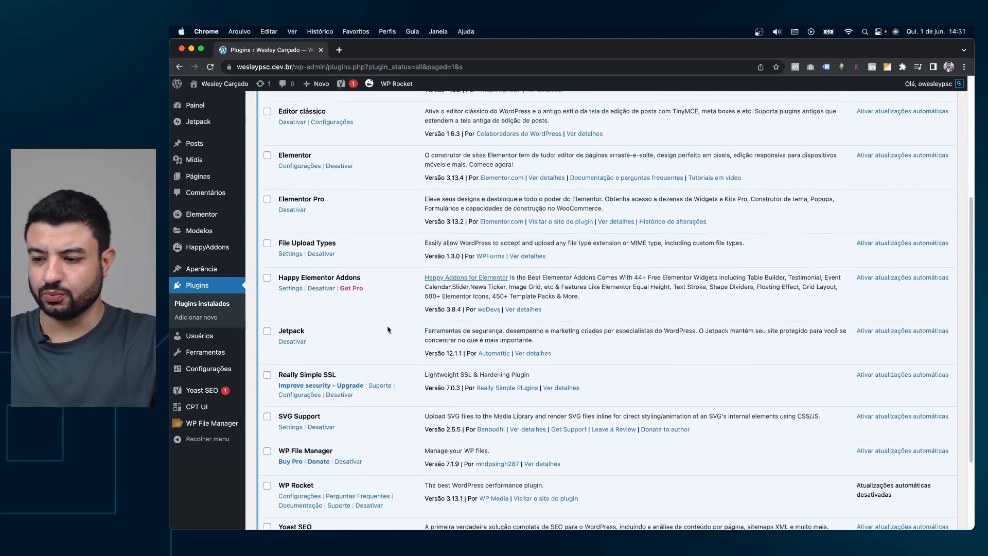
{"action": "scroll", "coordinate": [356, 369], "scroll_direction": "up", "scroll_amount": 8}
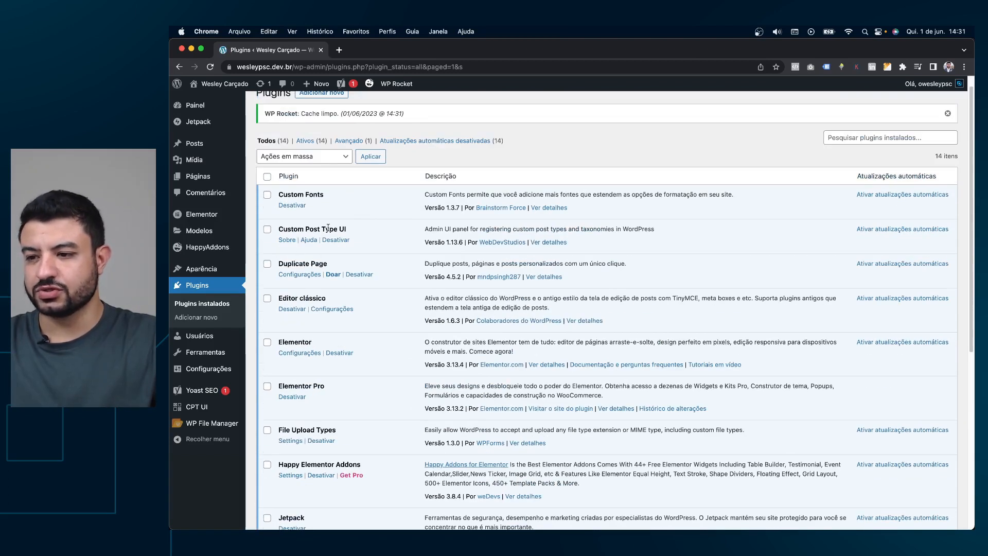
{"action": "left_click", "coordinate": [367, 231]}
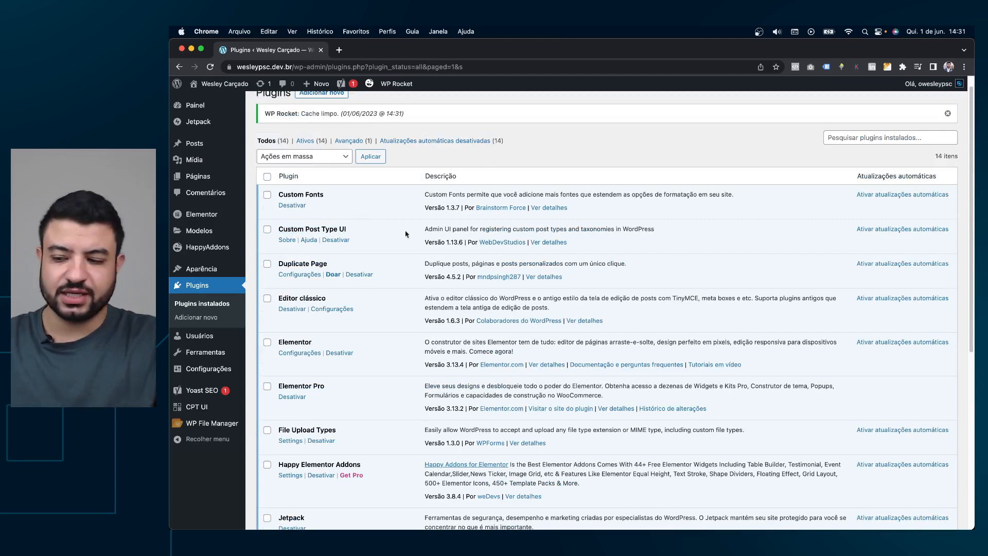
{"action": "mouse_move", "coordinate": [198, 409]}
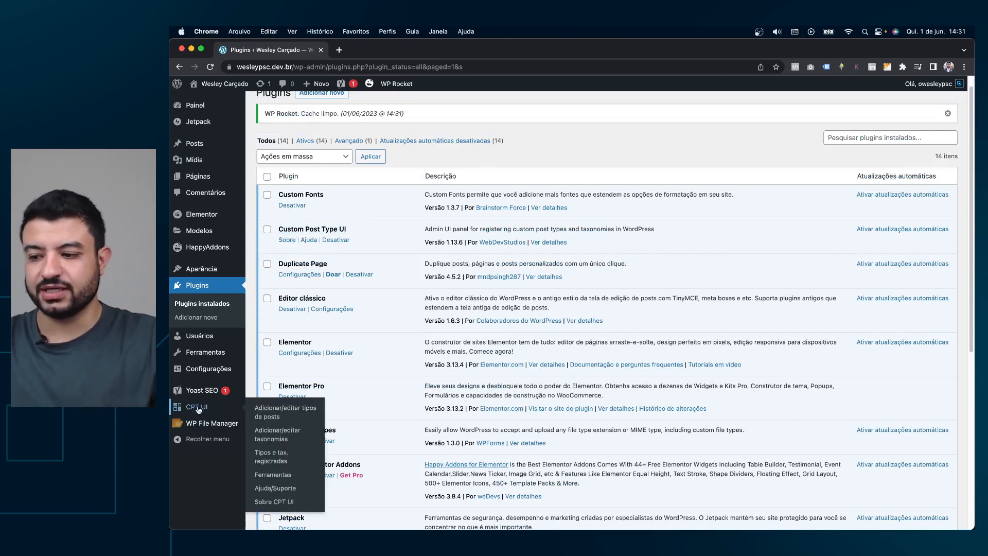
In CPT UI's Add/Edit Post Types form, enter slug 'servicos', plural 'Serviços', singular 'Serviço'.
{"action": "left_click", "coordinate": [274, 414]}
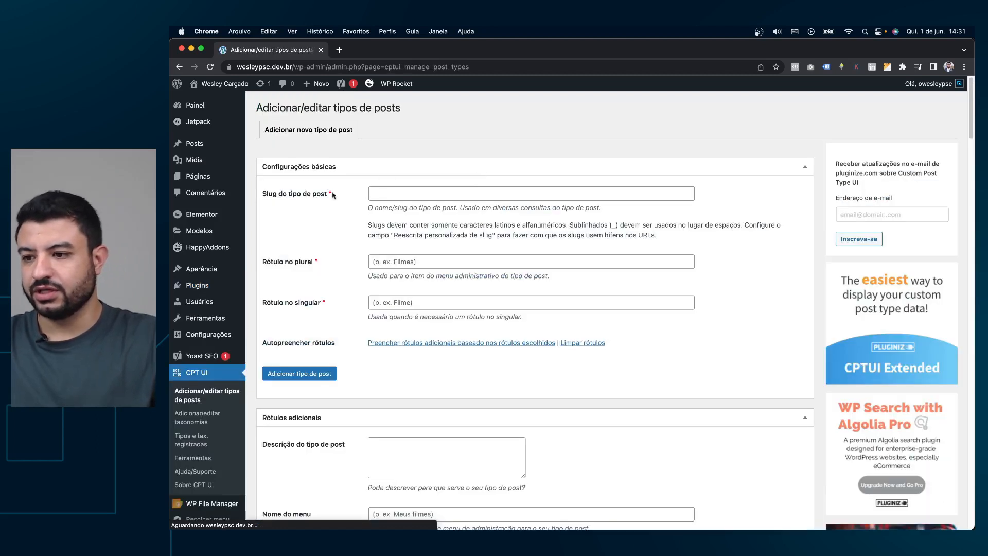
{"action": "left_click", "coordinate": [423, 194]}
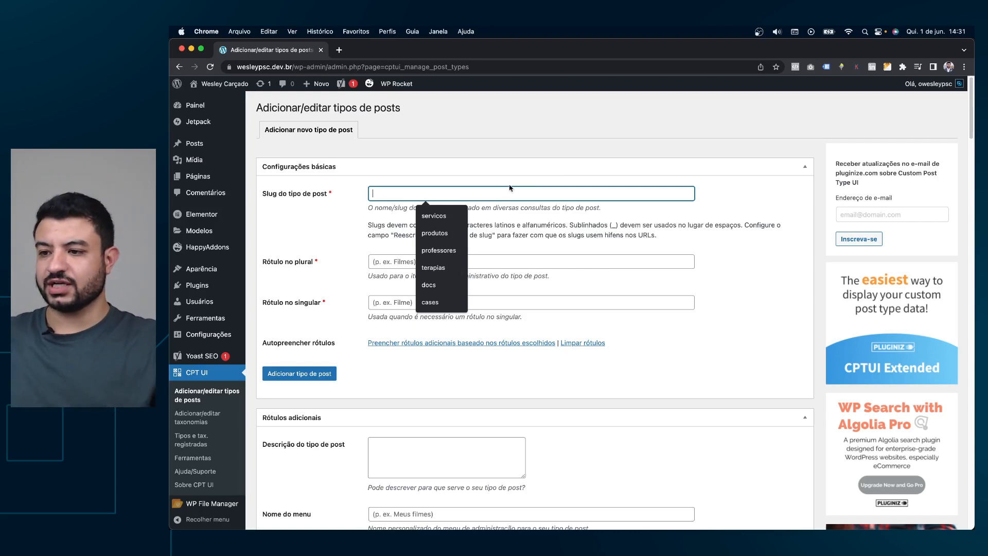
{"action": "left_click_drag", "start_coordinate": [304, 67], "coordinate": [342, 67]}
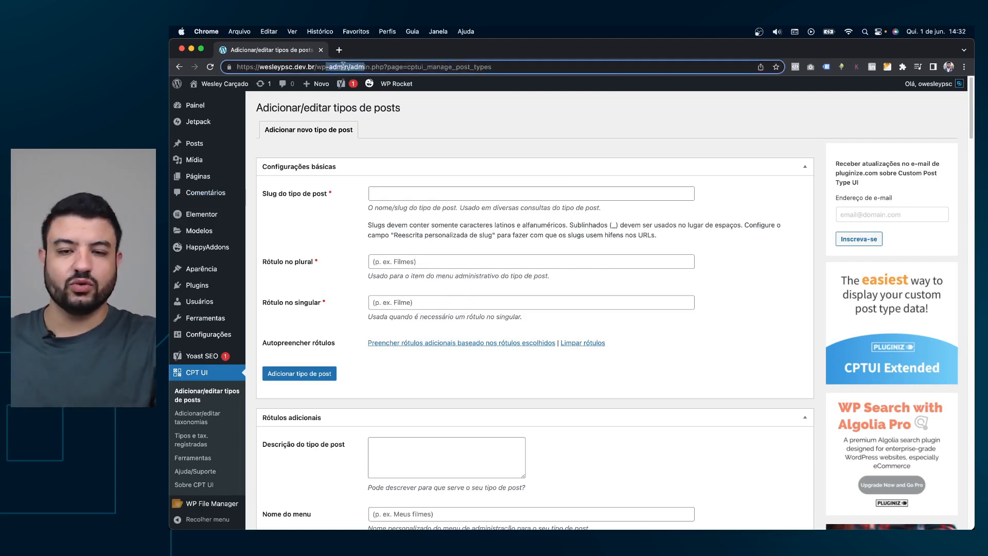
{"action": "left_click", "coordinate": [399, 193]}
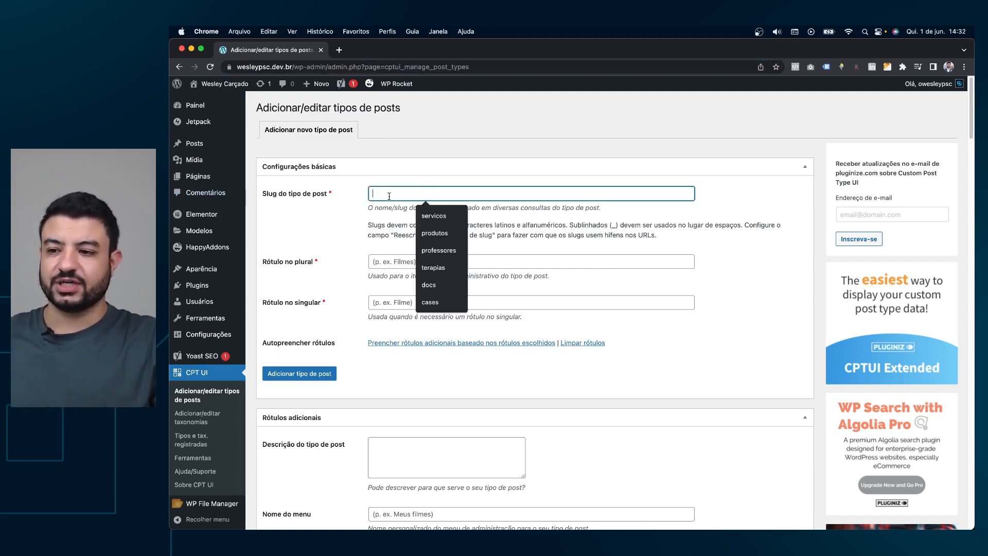
{"action": "type", "text": "servicos"}
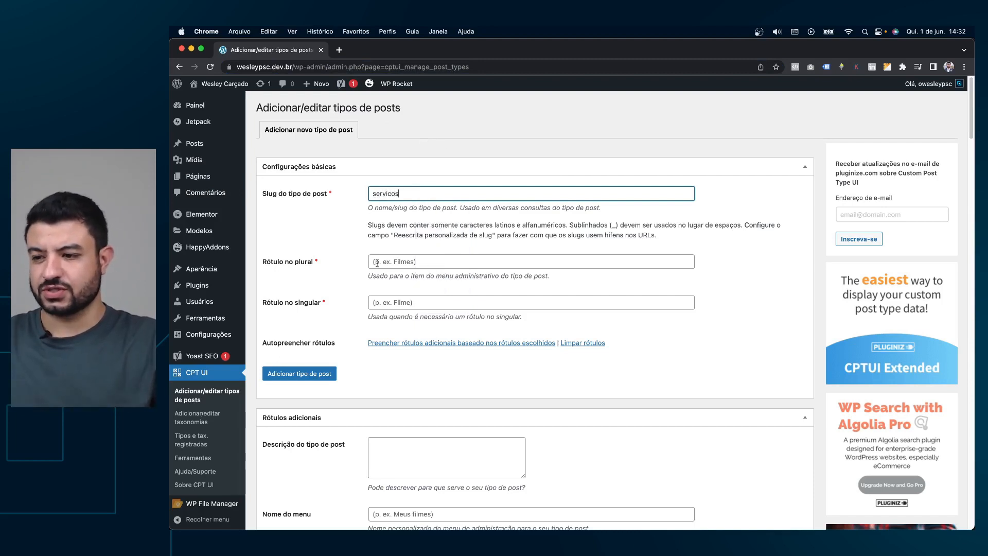
{"action": "left_click", "coordinate": [396, 259]}
{"action": "type", "text": "Serviços"}
{"action": "key", "text": "Tab"}
{"action": "type", "text": "S"}
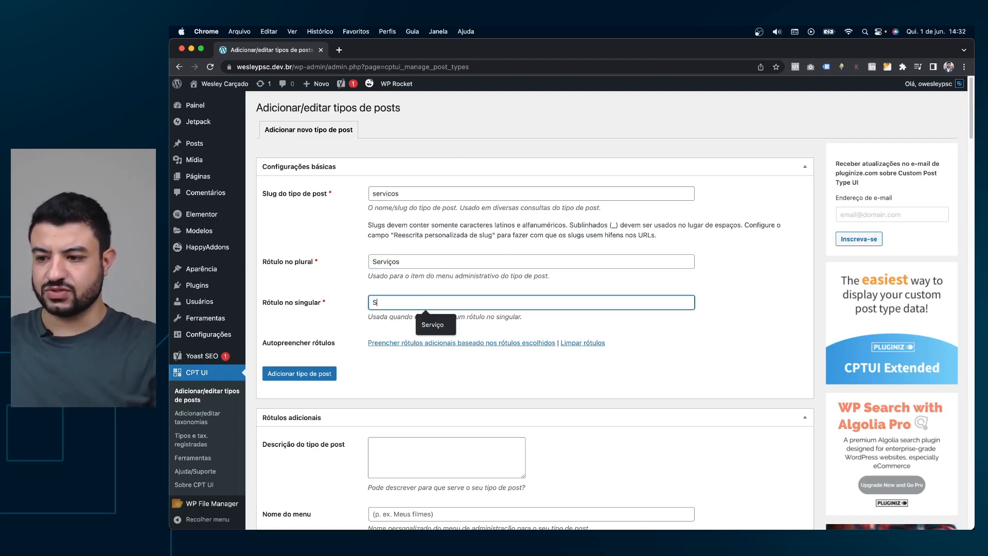
{"action": "type", "text": "erviço"}
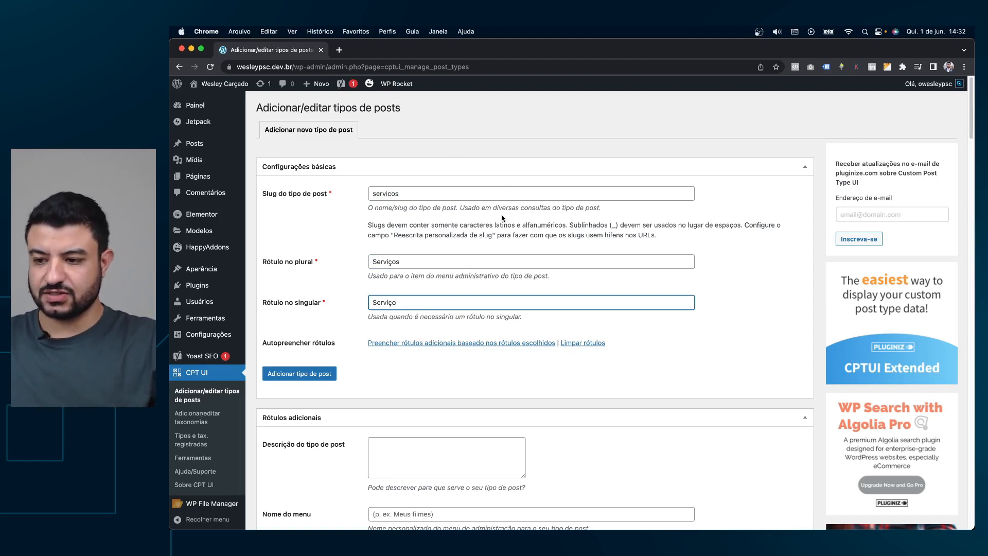
{"action": "key", "text": "BackSpace"}
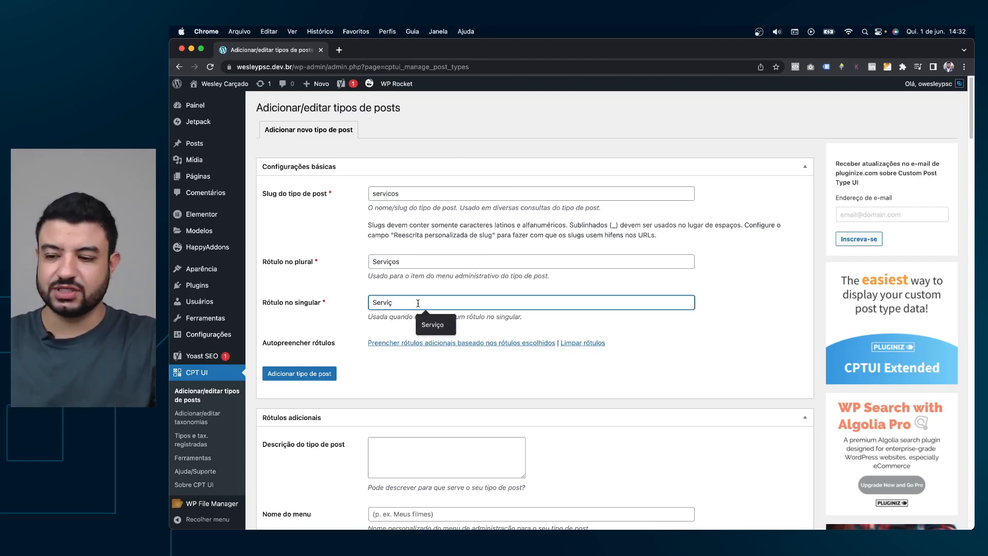
{"action": "type", "text": "o"}
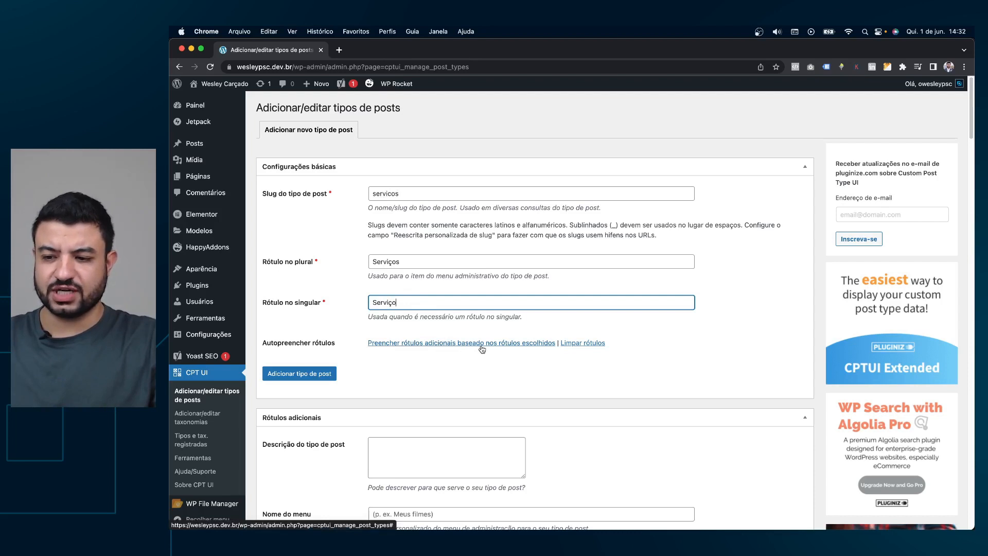
Auto-fill the additional labels from the chosen post type names.
{"action": "scroll", "coordinate": [540, 309], "scroll_direction": "down", "scroll_amount": 6}
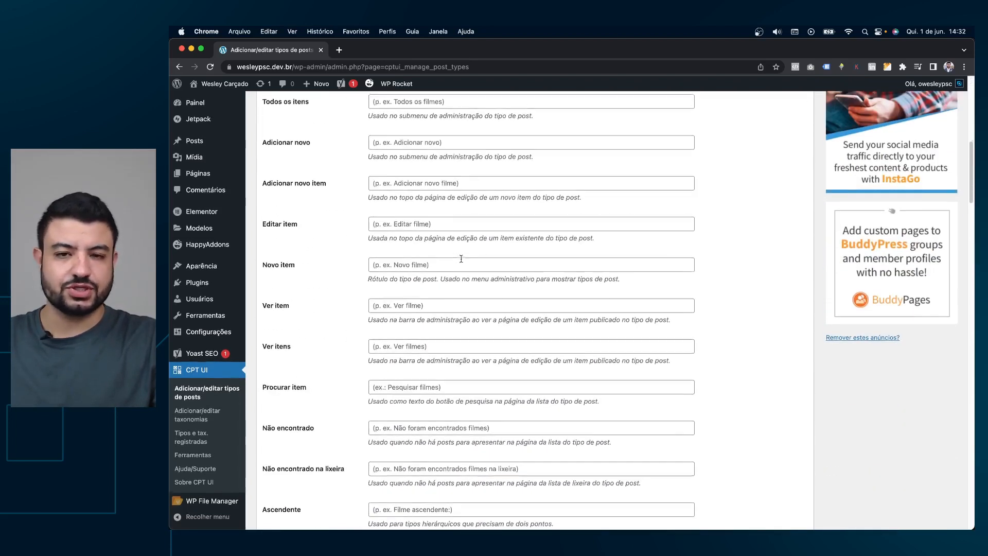
{"action": "scroll", "coordinate": [514, 262], "scroll_direction": "up", "scroll_amount": 9}
{"action": "left_click", "coordinate": [437, 342]}
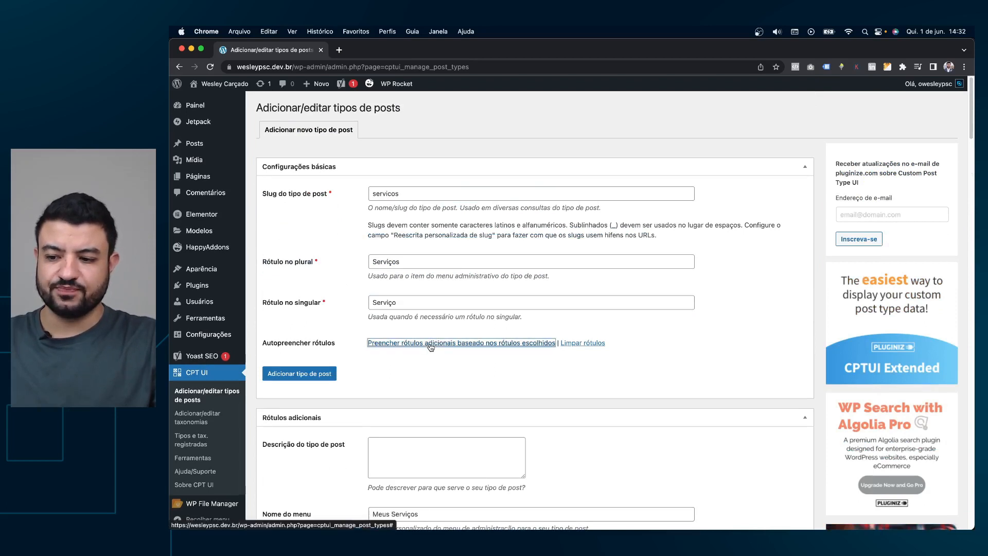
Review the generated labels such as menu name 'Meus Serviços' and 'Todos os Serviços'.
{"action": "scroll", "coordinate": [424, 309], "scroll_direction": "down", "scroll_amount": 4}
{"action": "left_click_drag", "start_coordinate": [423, 296], "coordinate": [369, 296]}
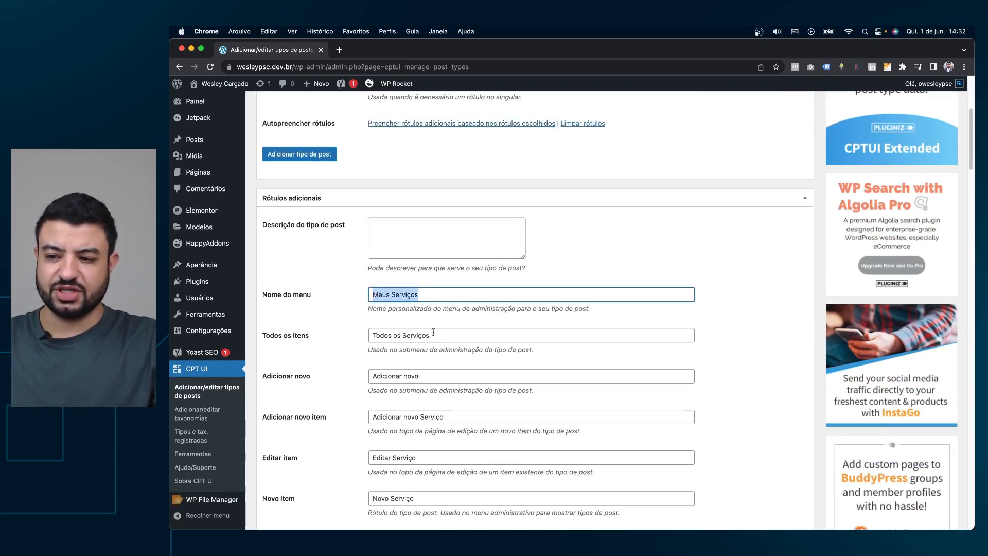
{"action": "left_click_drag", "start_coordinate": [433, 333], "coordinate": [361, 342]}
{"action": "left_click_drag", "start_coordinate": [429, 379], "coordinate": [369, 377]}
{"action": "scroll", "coordinate": [417, 191], "scroll_direction": "up", "scroll_amount": 4}
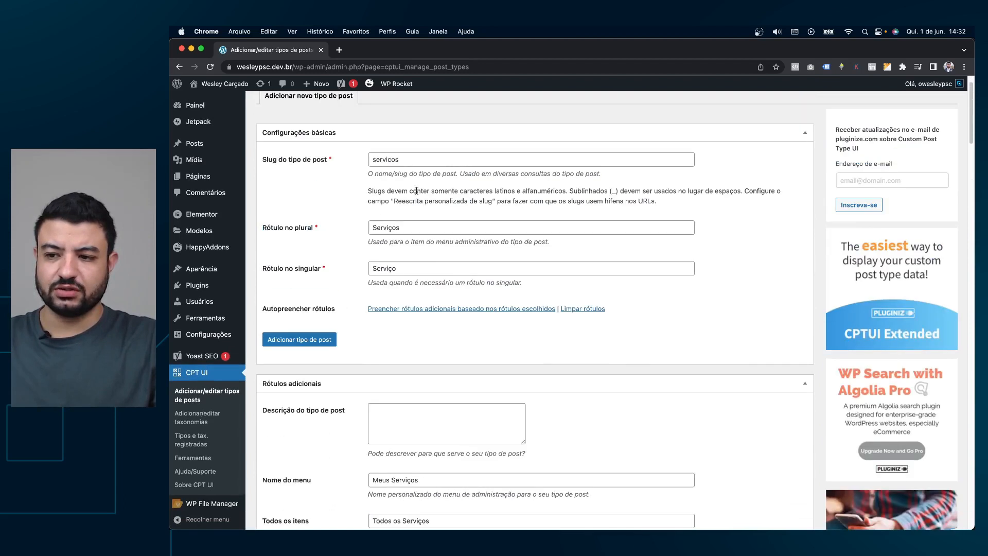
{"action": "scroll", "coordinate": [447, 263], "scroll_direction": "down", "scroll_amount": 5}
{"action": "left_click", "coordinate": [439, 245]}
{"action": "triple_click", "coordinate": [405, 245]}
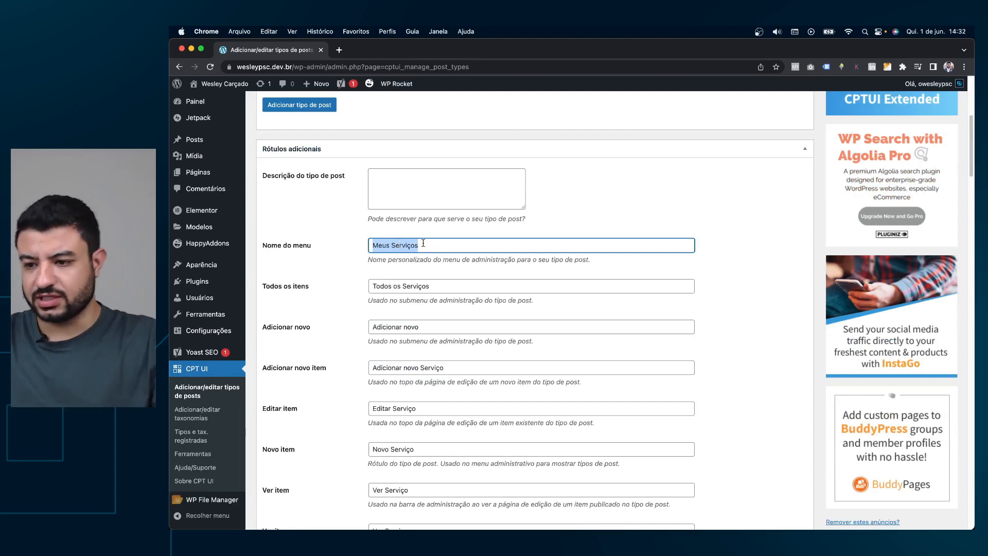
{"action": "left_click", "coordinate": [423, 245]}
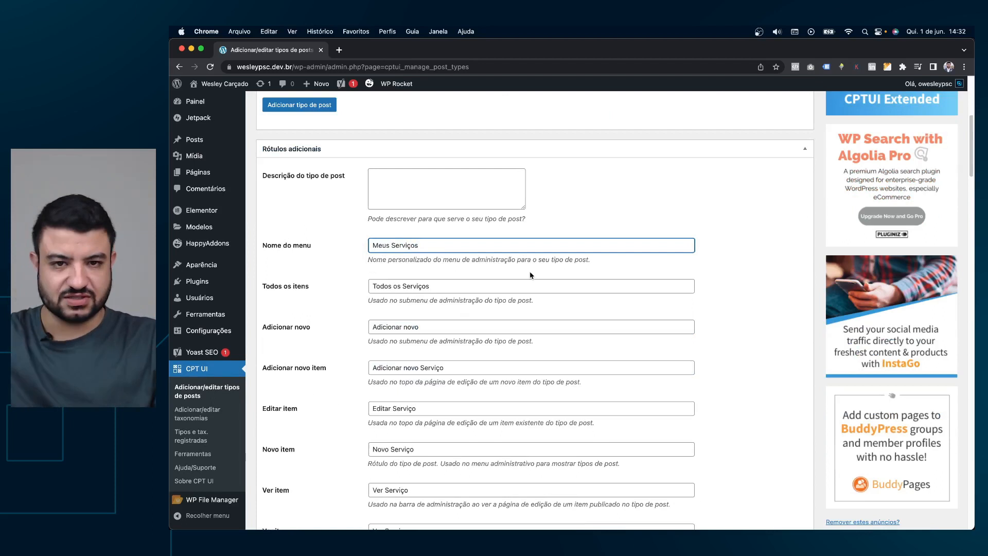
{"action": "double_click", "coordinate": [380, 246]}
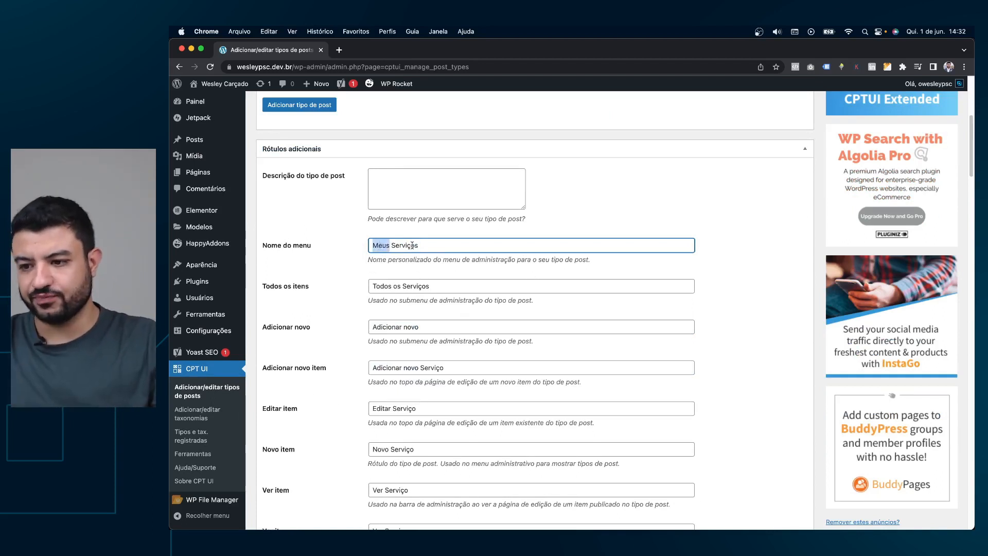
{"action": "left_click", "coordinate": [434, 282]}
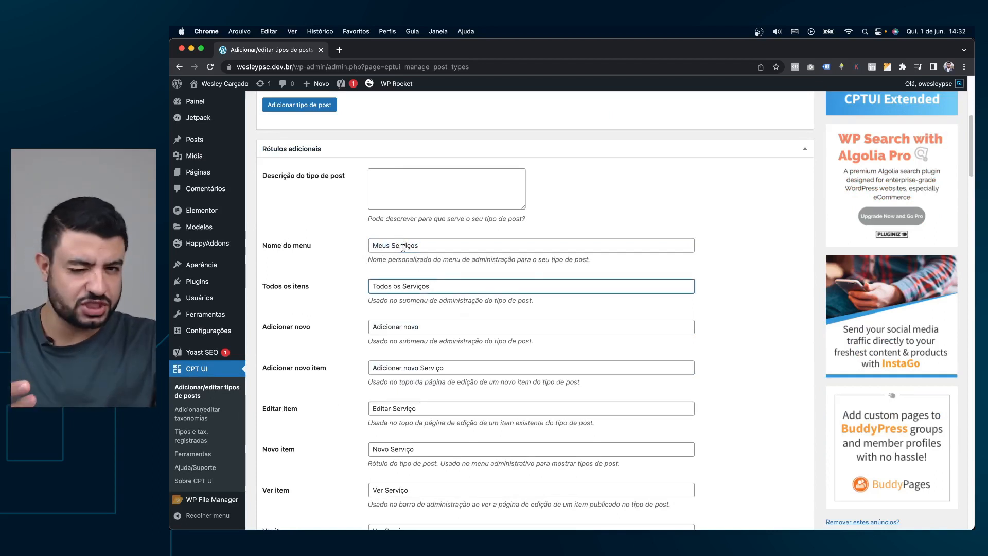
{"action": "scroll", "coordinate": [423, 245], "scroll_direction": "down", "scroll_amount": 1}
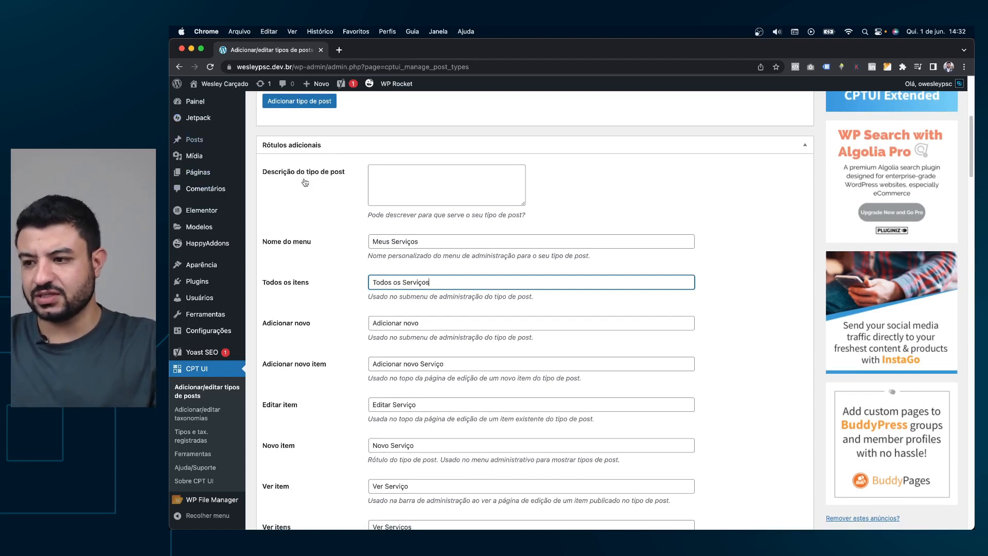
{"action": "scroll", "coordinate": [436, 274], "scroll_direction": "down", "scroll_amount": 5}
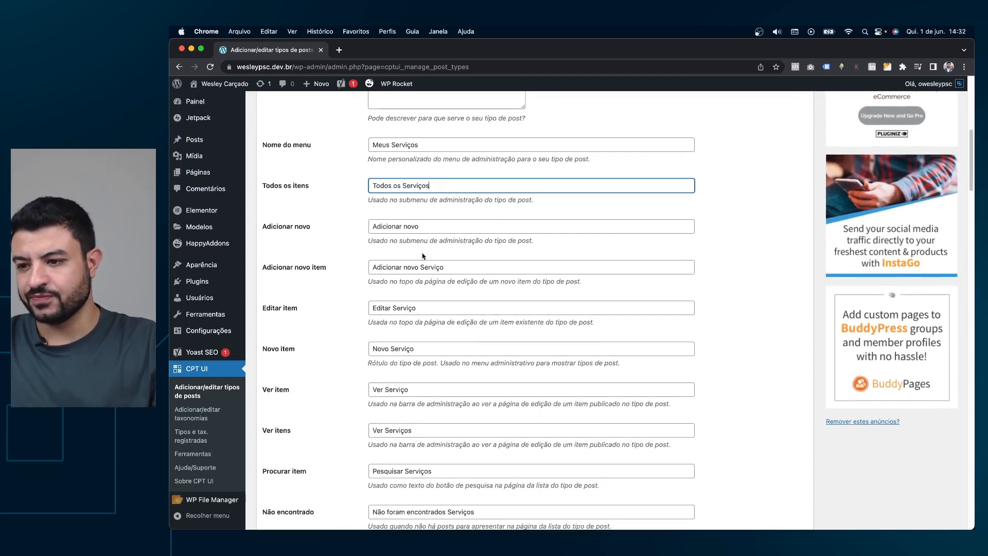
{"action": "scroll", "coordinate": [422, 251], "scroll_direction": "down", "scroll_amount": 14}
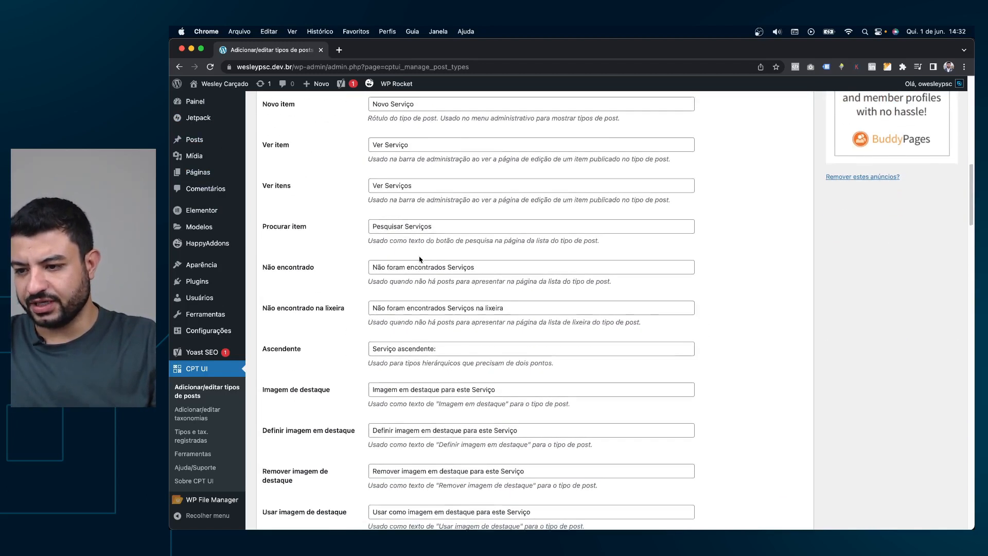
{"action": "scroll", "coordinate": [419, 265], "scroll_direction": "down", "scroll_amount": 20}
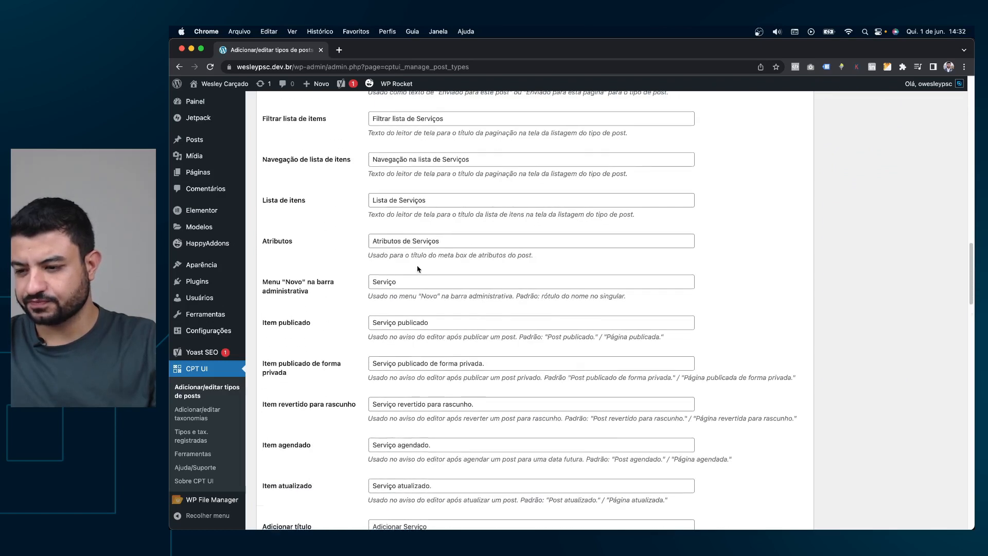
{"action": "scroll", "coordinate": [437, 252], "scroll_direction": "down", "scroll_amount": 8}
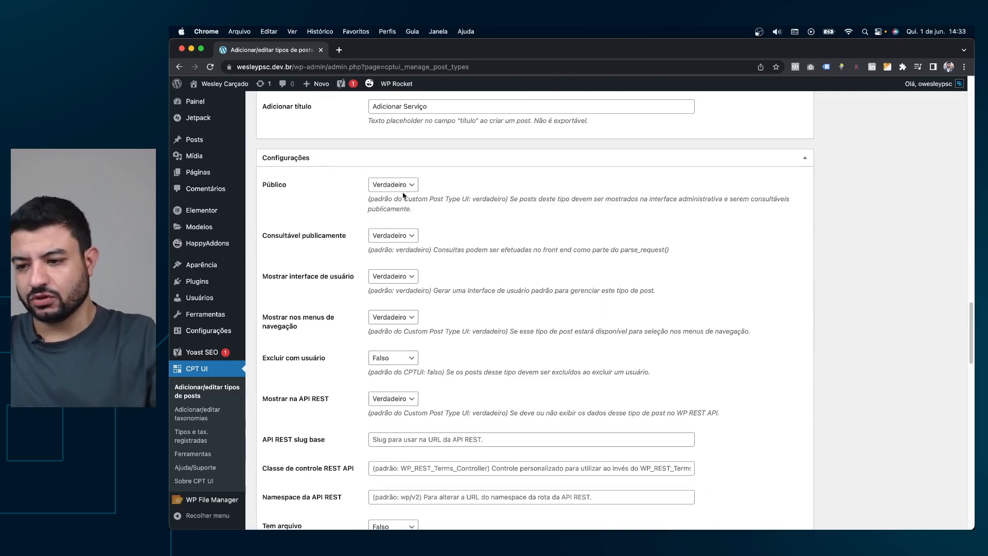
{"action": "scroll", "coordinate": [427, 330], "scroll_direction": "down", "scroll_amount": 5}
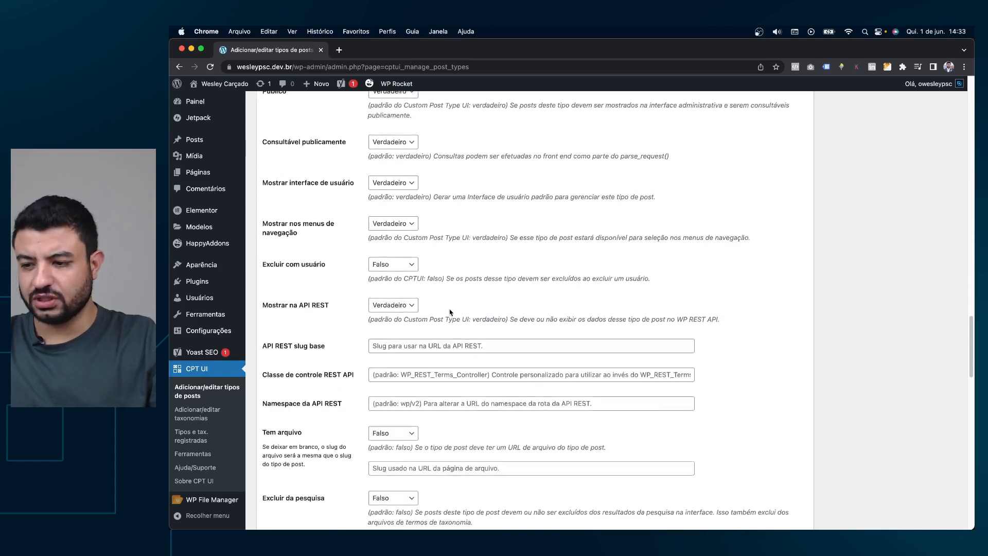
{"action": "scroll", "coordinate": [452, 310], "scroll_direction": "down", "scroll_amount": 5}
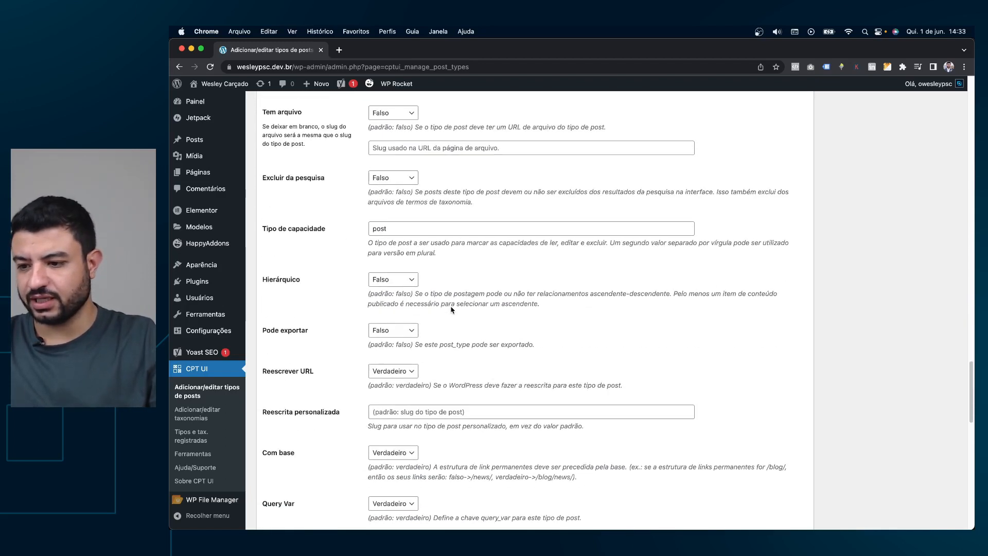
{"action": "scroll", "coordinate": [451, 307], "scroll_direction": "down", "scroll_amount": 7}
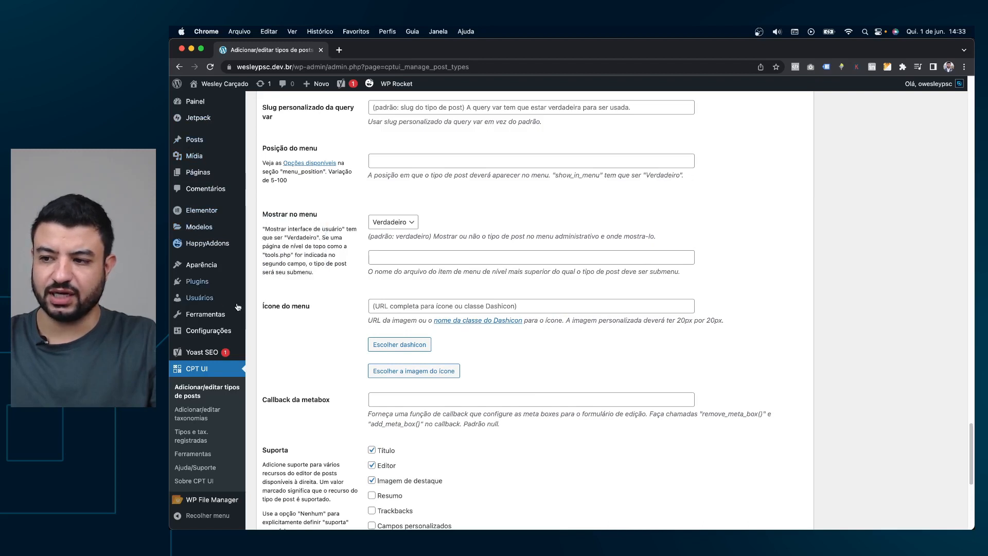
Look at the dashicon picker and media library options, closing both without choosing an icon.
{"action": "left_click", "coordinate": [383, 345]}
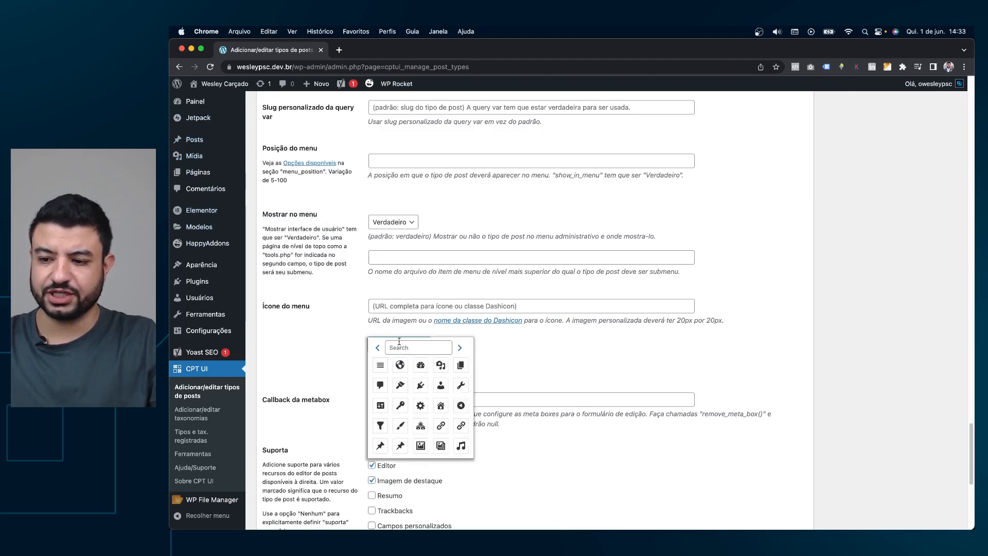
{"action": "left_click", "coordinate": [560, 351]}
{"action": "left_click", "coordinate": [416, 377]}
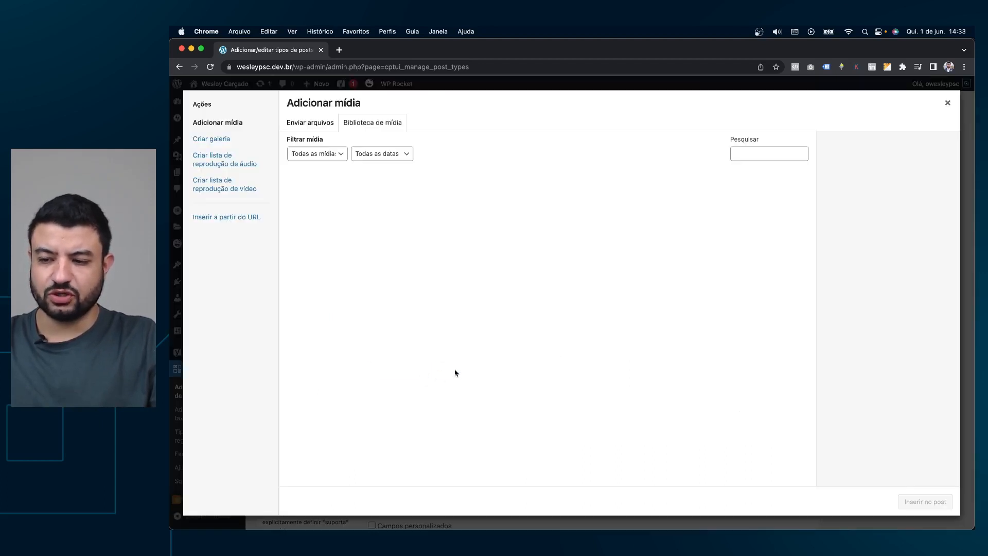
{"action": "left_click", "coordinate": [945, 112]}
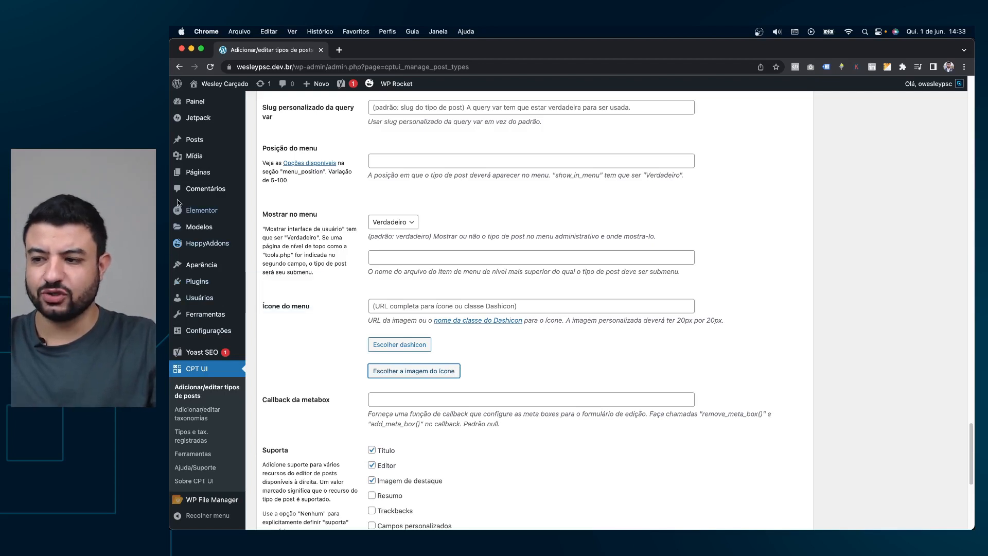
Page through the dashicon grid and choose the megaphone (dashicons-megaphone) as the menu icon.
{"action": "left_click", "coordinate": [411, 346]}
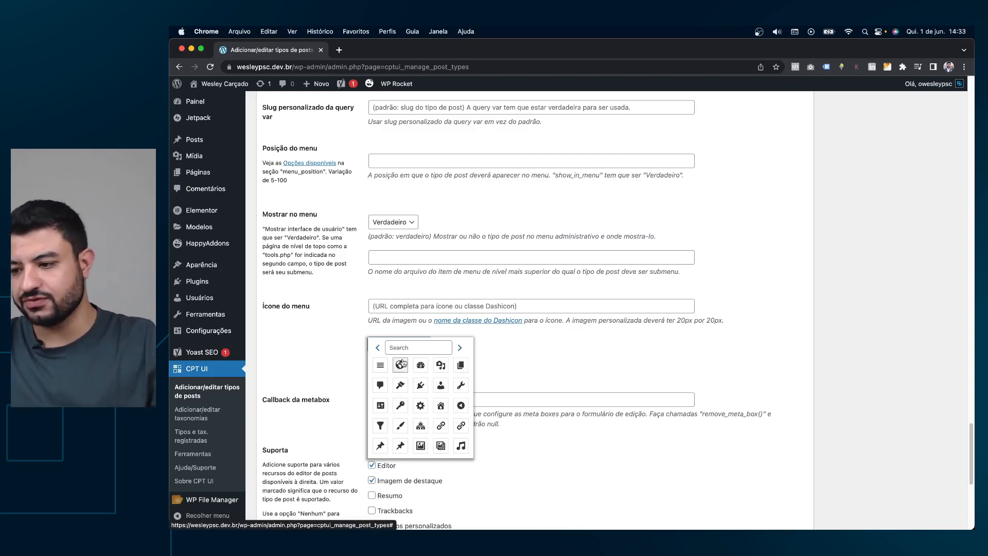
{"action": "mouse_move", "coordinate": [193, 504]}
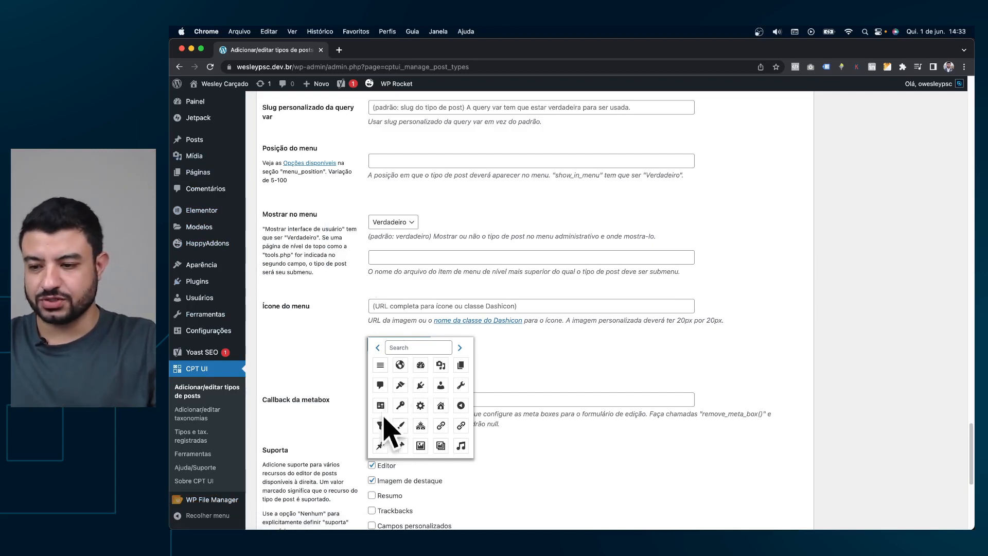
{"action": "left_click", "coordinate": [461, 348]}
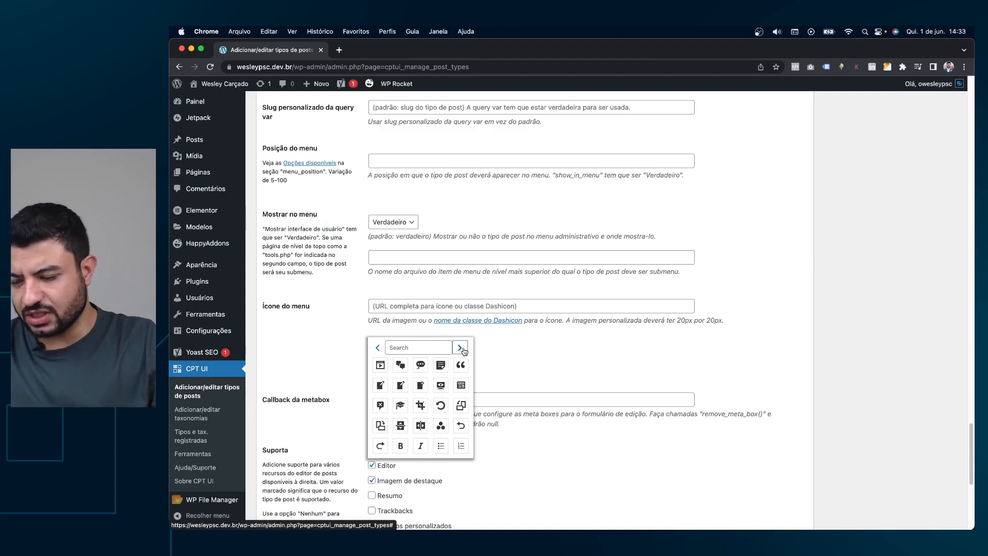
{"action": "left_click", "coordinate": [460, 349]}
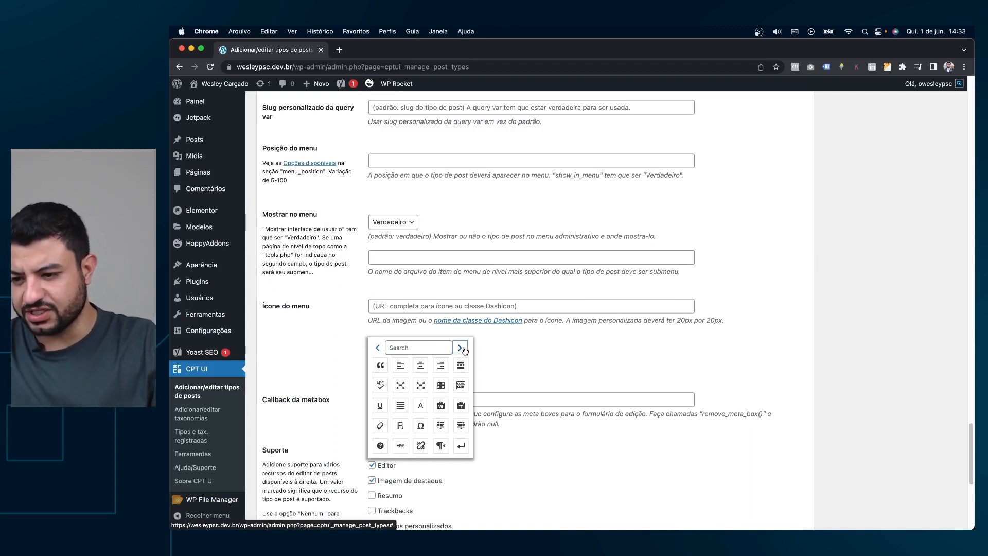
{"action": "left_click", "coordinate": [461, 349]}
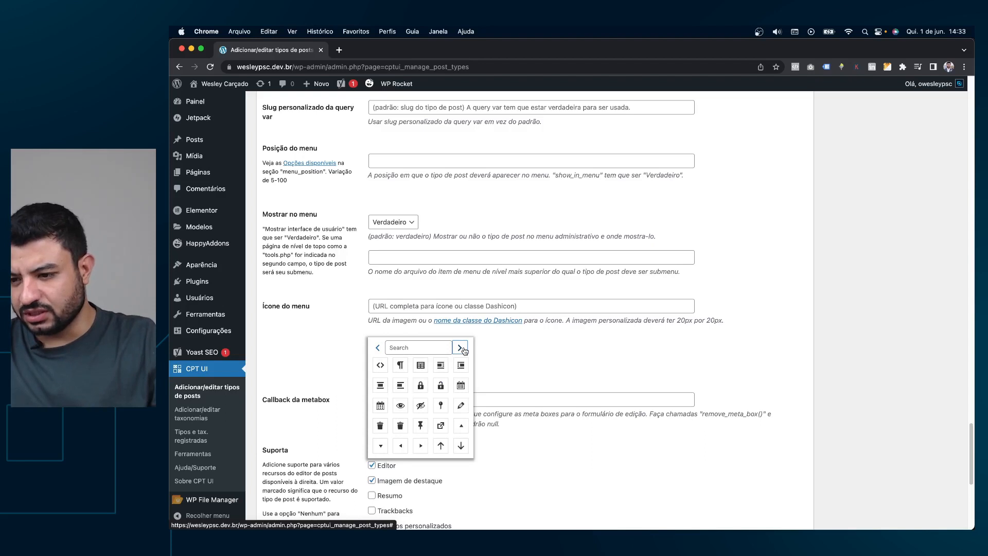
{"action": "left_click", "coordinate": [460, 349]}
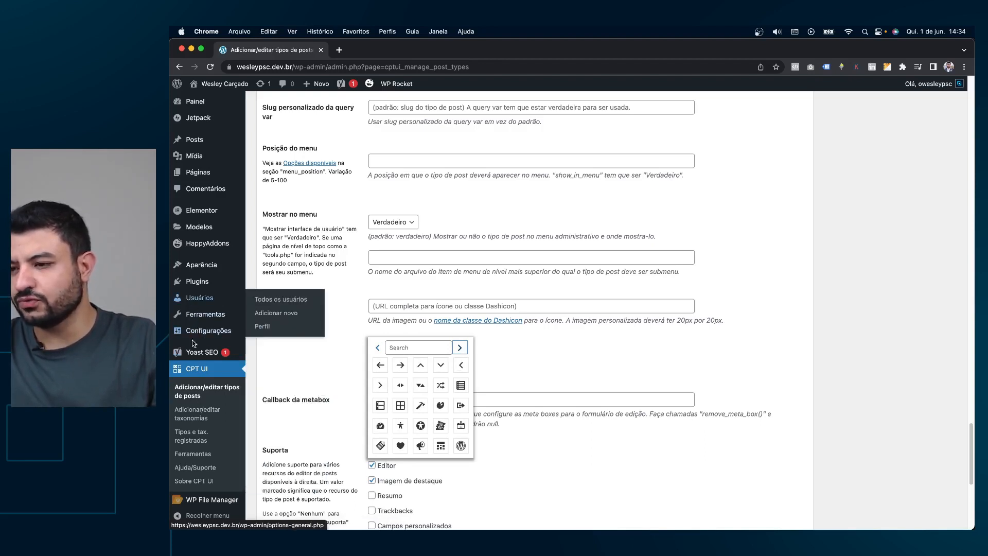
{"action": "left_click", "coordinate": [463, 348]}
{"action": "left_click", "coordinate": [382, 351]}
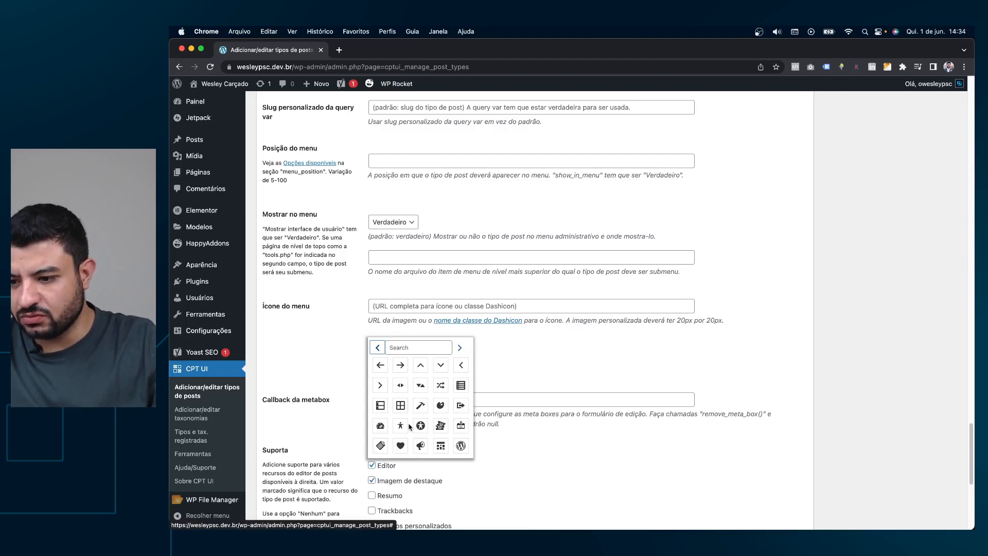
{"action": "left_click", "coordinate": [419, 446]}
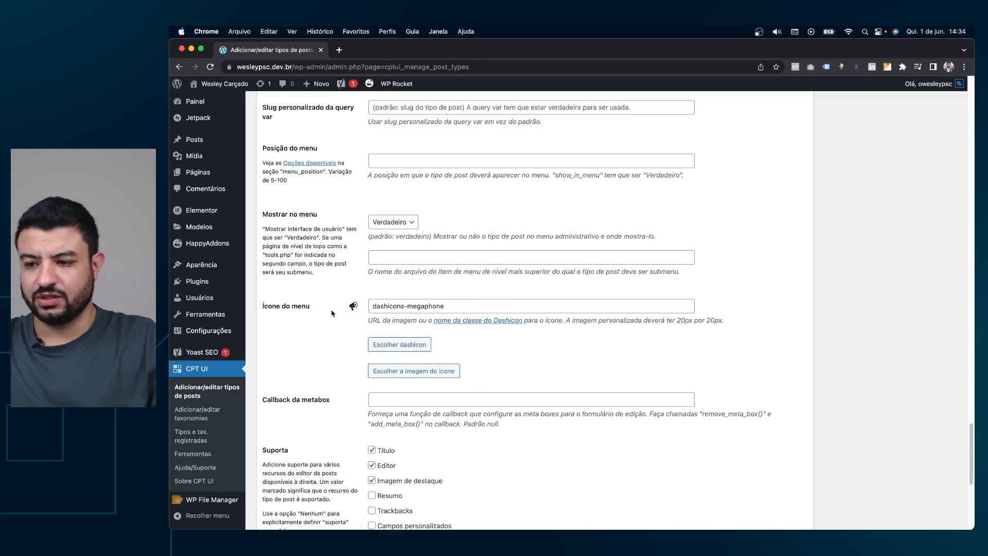
{"action": "scroll", "coordinate": [336, 320], "scroll_direction": "down", "scroll_amount": 5}
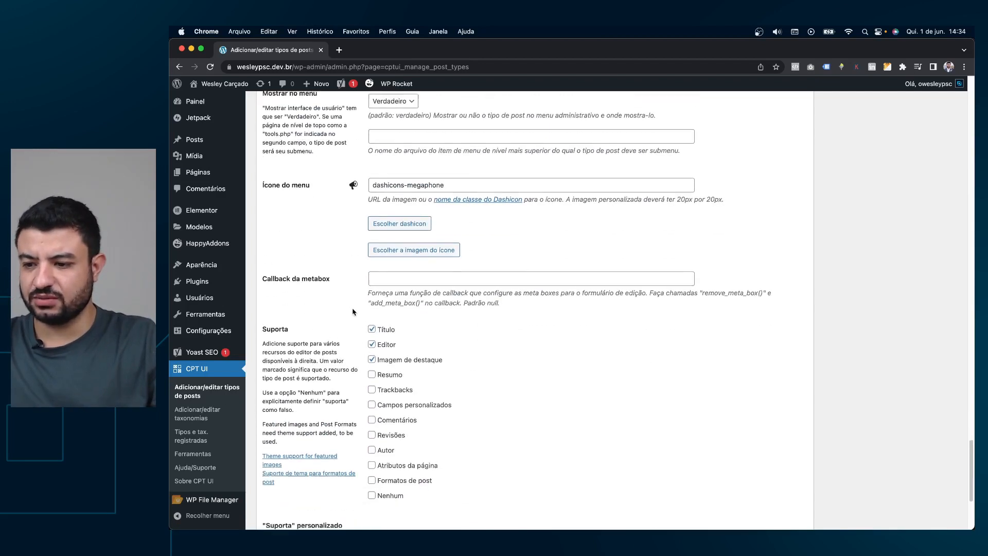
{"action": "scroll", "coordinate": [404, 326], "scroll_direction": "down", "scroll_amount": 2}
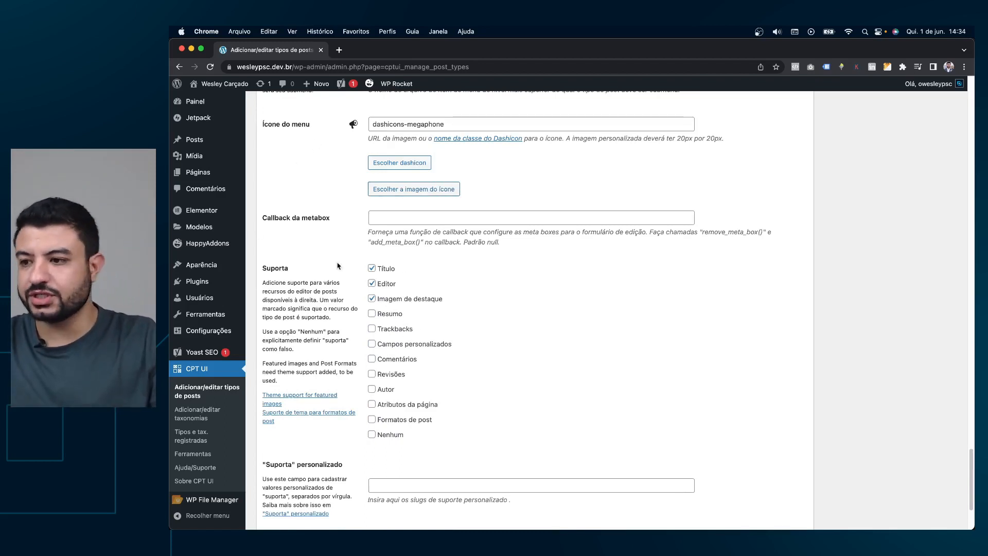
{"action": "left_click", "coordinate": [206, 142], "text": "super"}
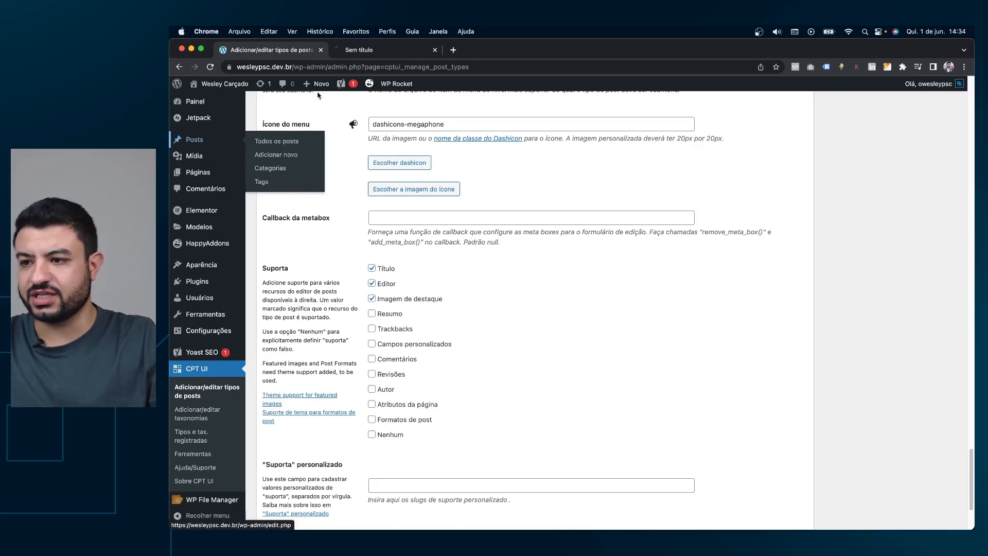
In the new post editor tab, collapse the Yoast SEO, Categorias, Tags and Campos personalizados boxes.
{"action": "left_click", "coordinate": [385, 51]}
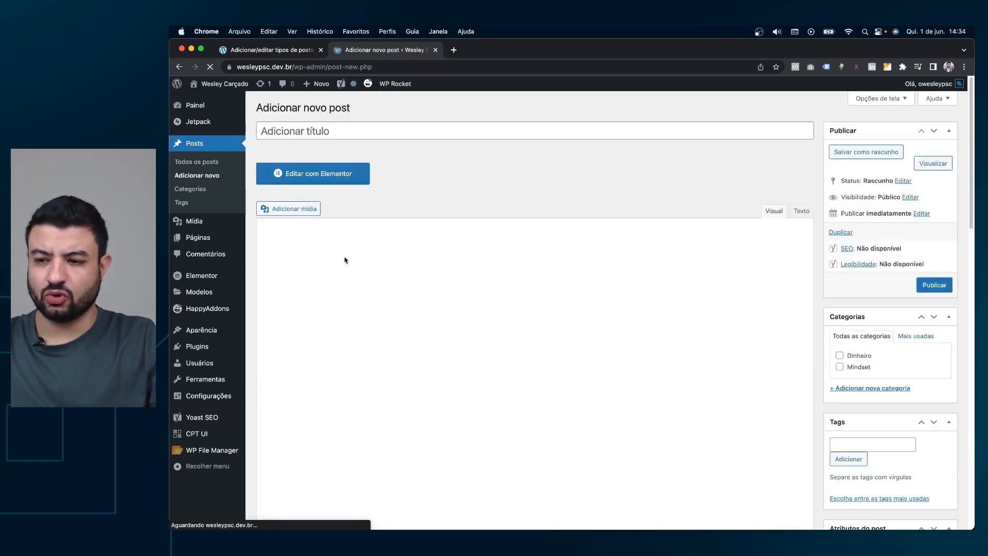
{"action": "left_click", "coordinate": [299, 51]}
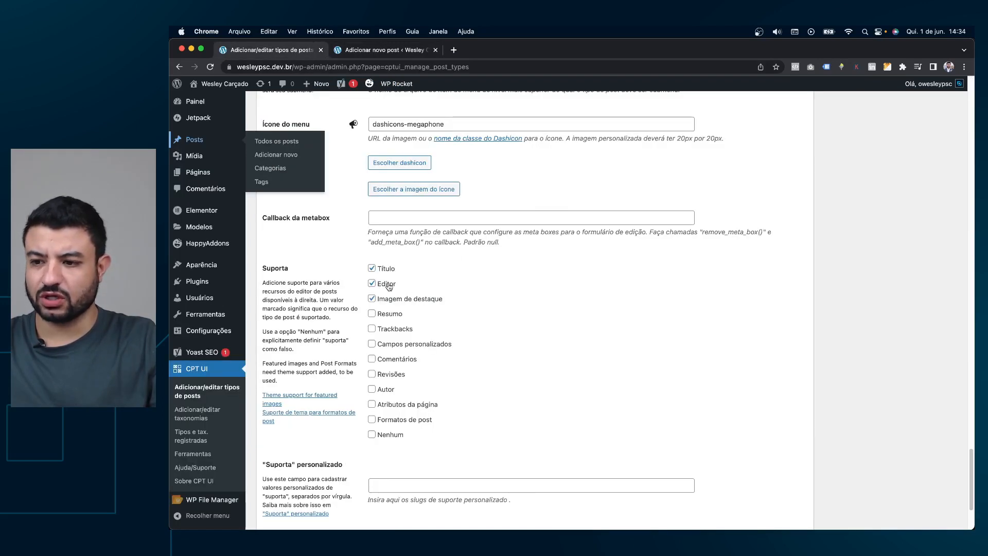
{"action": "left_click", "coordinate": [378, 50]}
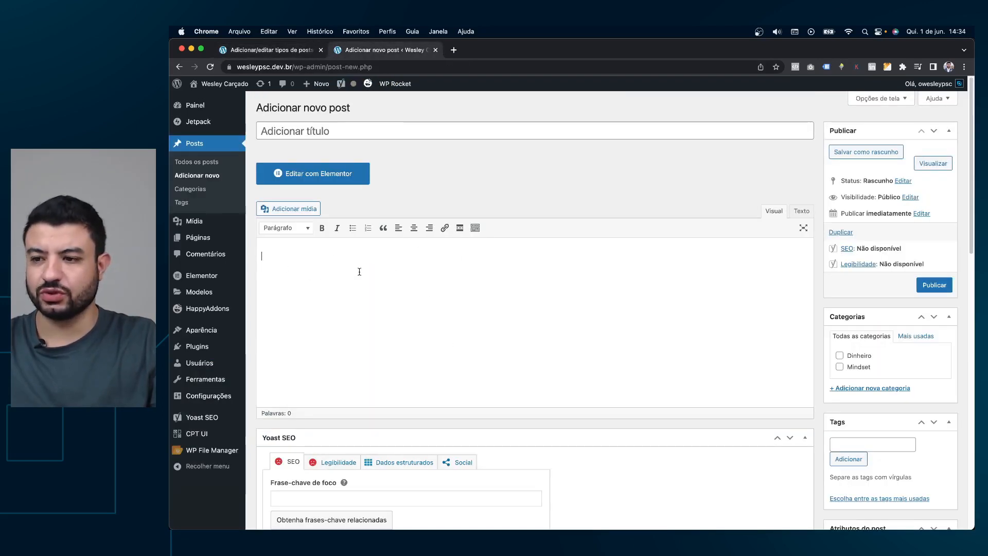
{"action": "left_click", "coordinate": [687, 440]}
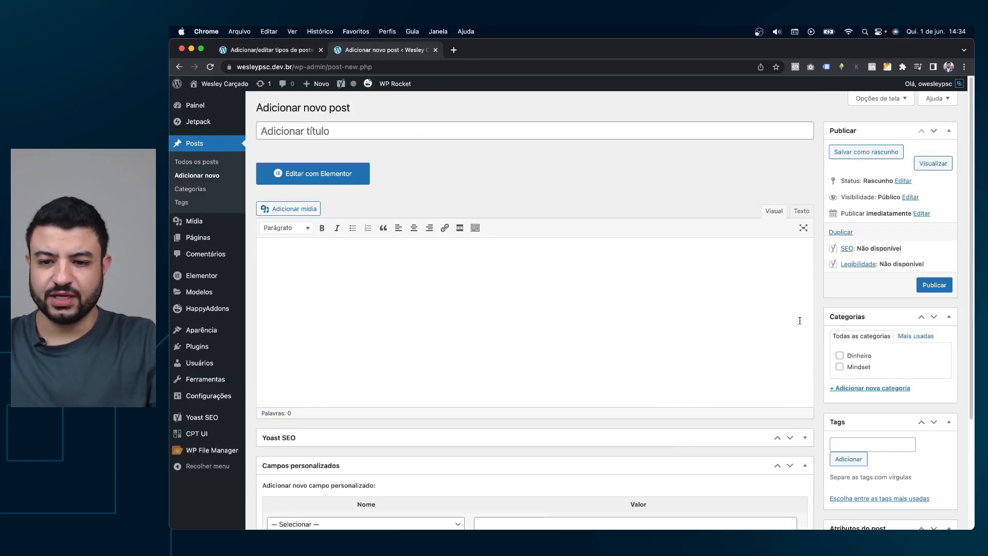
{"action": "left_click", "coordinate": [866, 318]}
{"action": "left_click", "coordinate": [862, 344]}
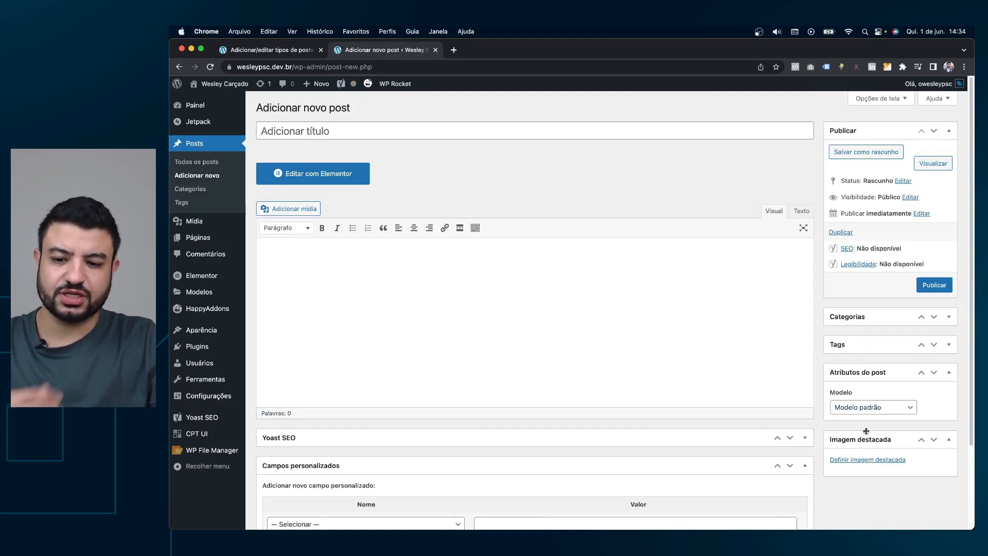
{"action": "scroll", "coordinate": [701, 364], "scroll_direction": "down", "scroll_amount": 3}
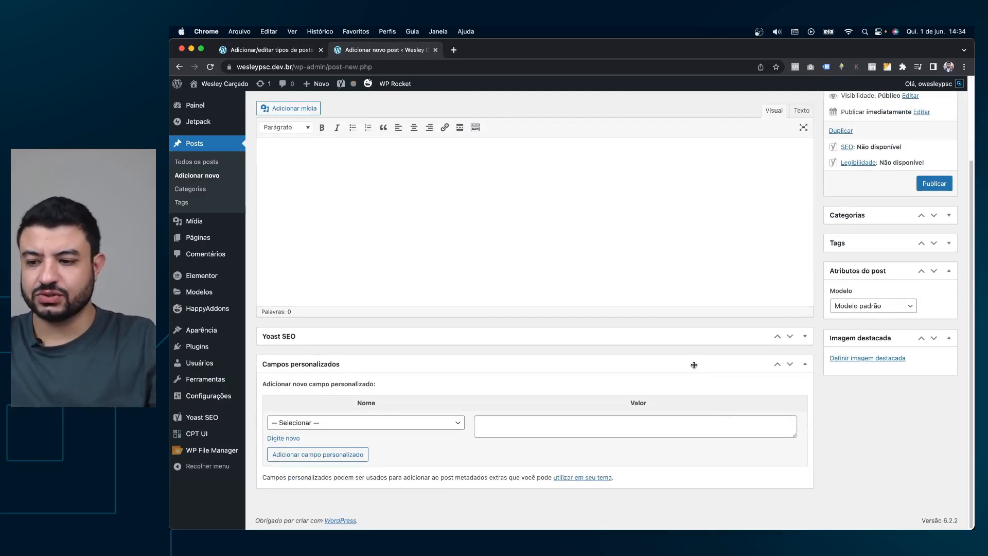
{"action": "left_click", "coordinate": [694, 366]}
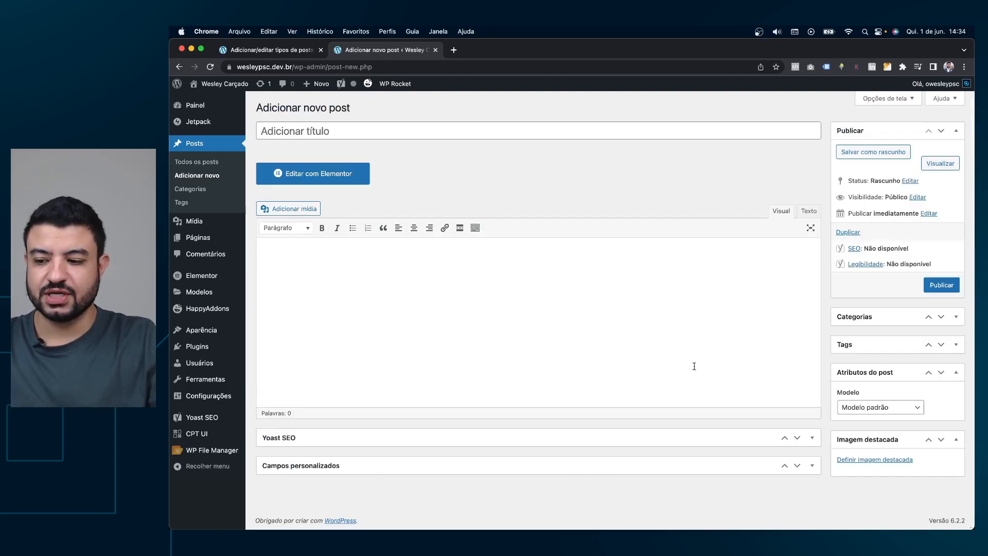
{"action": "left_click", "coordinate": [304, 50]}
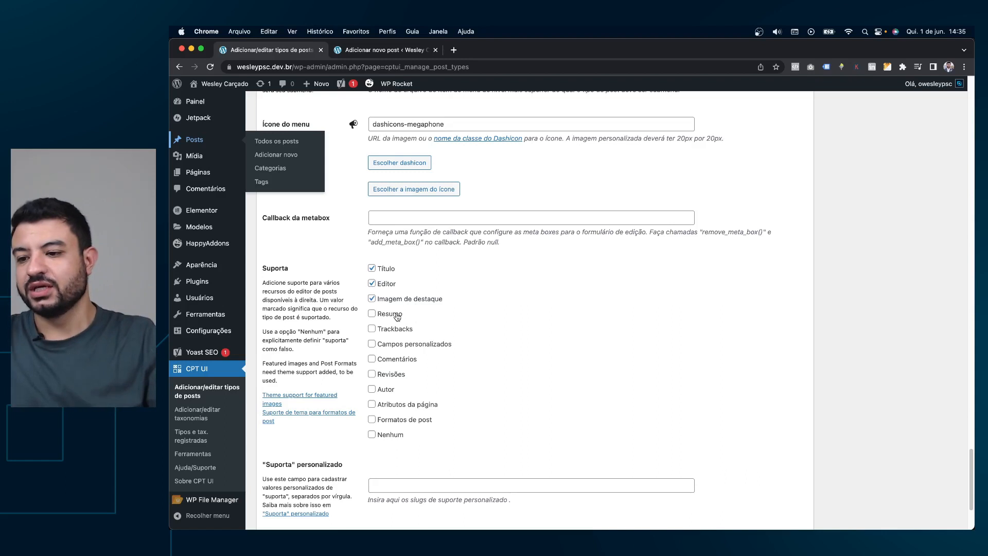
Enable Resumo support and the Categorias taxonomy without Tags, then save the servicos post type.
{"action": "left_click", "coordinate": [372, 315]}
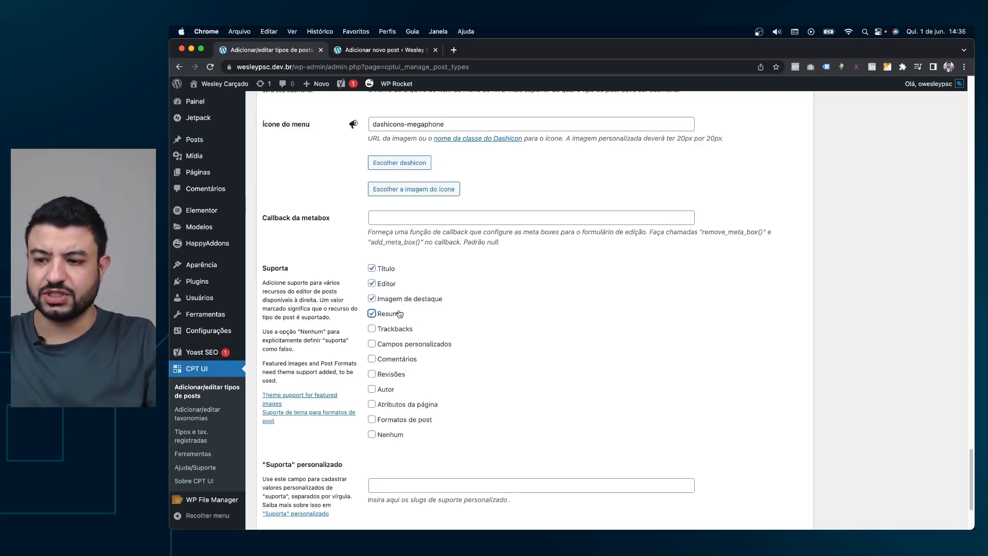
{"action": "scroll", "coordinate": [500, 323], "scroll_direction": "down", "scroll_amount": 4}
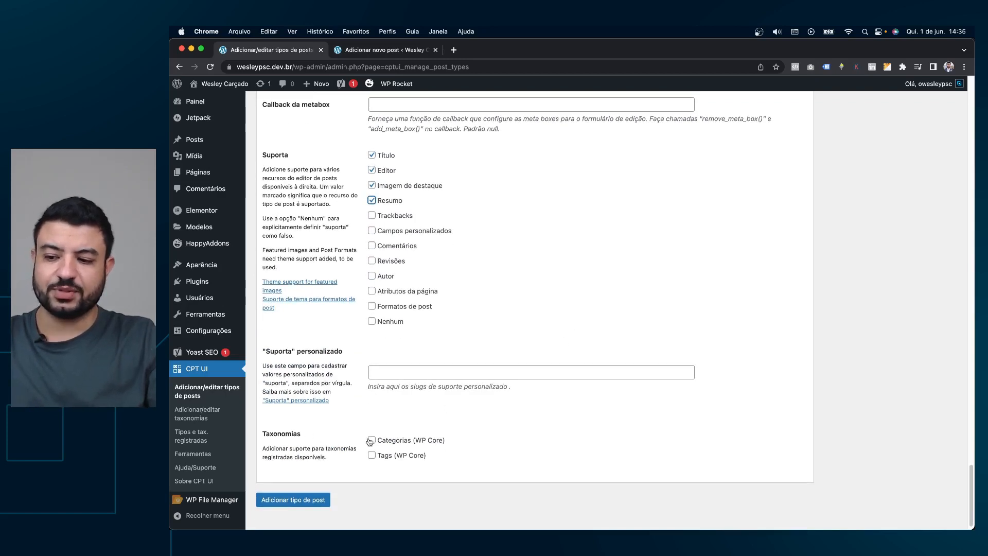
{"action": "left_click", "coordinate": [389, 442]}
{"action": "left_click", "coordinate": [389, 458]}
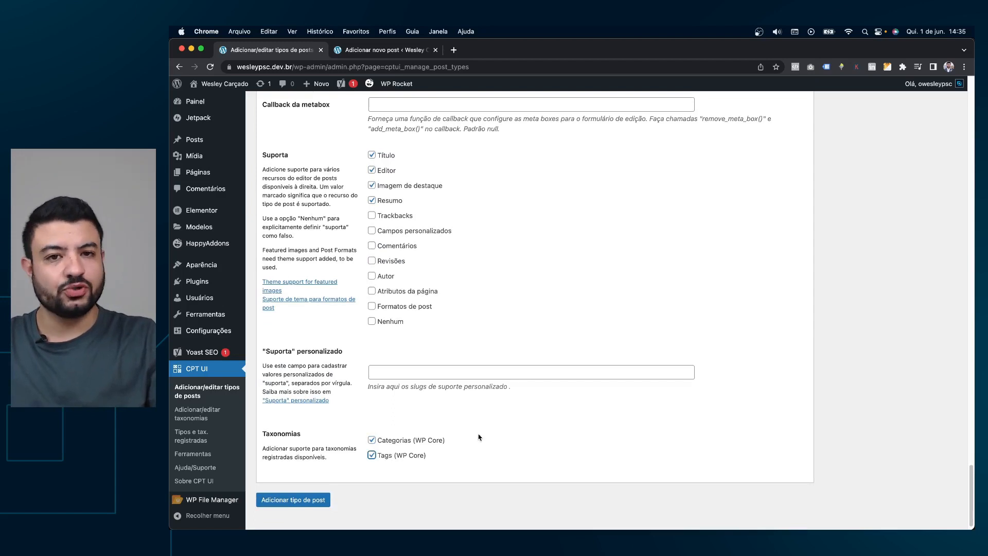
{"action": "left_click", "coordinate": [382, 456]}
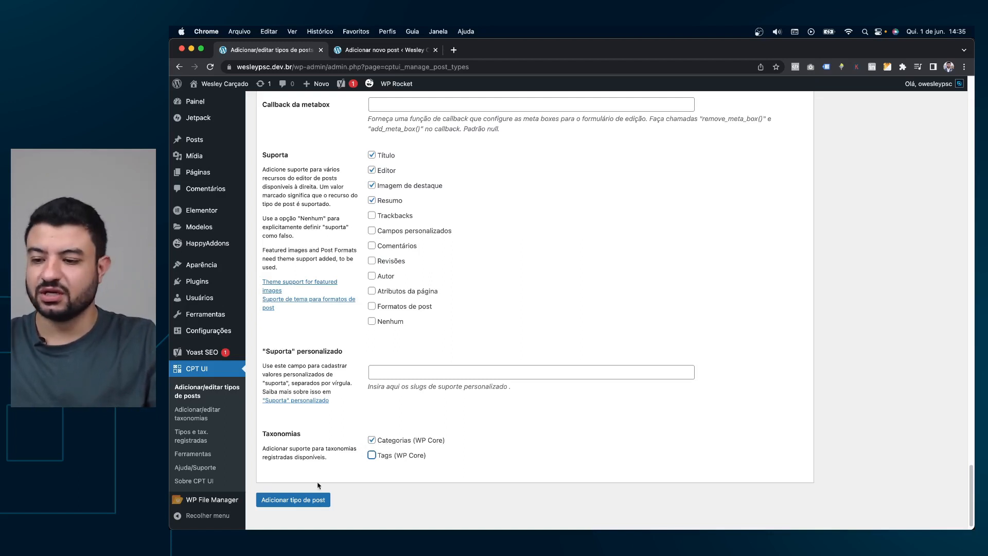
{"action": "left_click", "coordinate": [295, 502]}
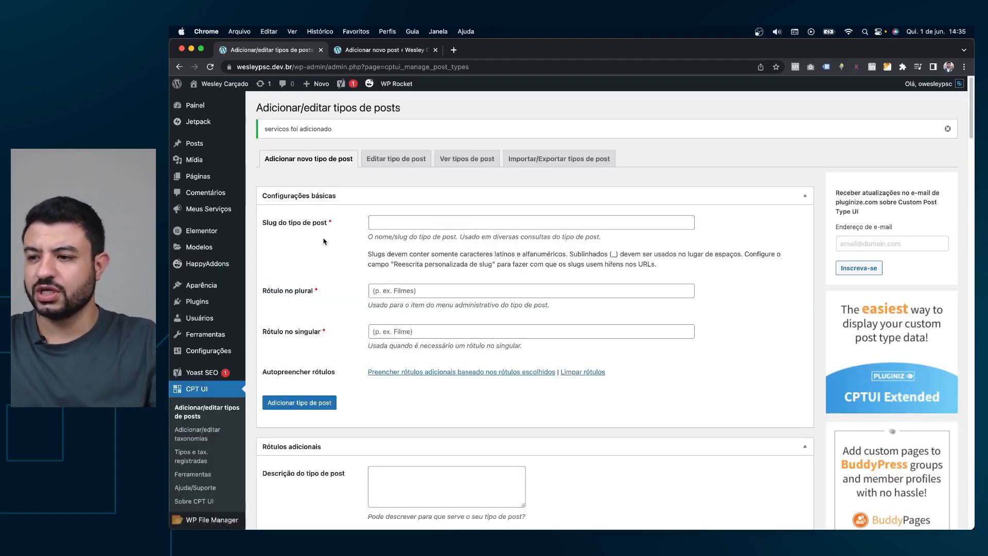
{"action": "mouse_move", "coordinate": [214, 214]}
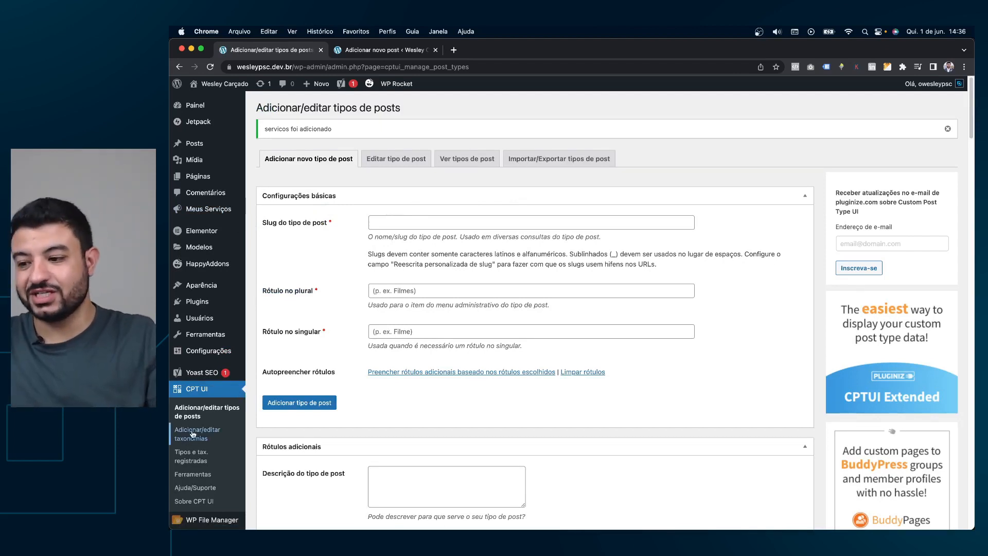
{"action": "mouse_move", "coordinate": [201, 147]}
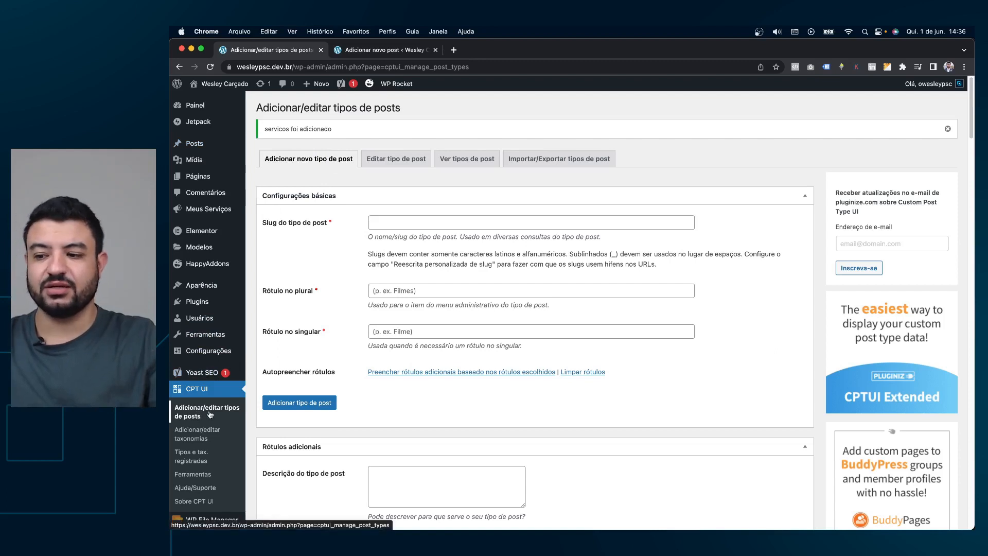
Select Serviços under Editar tipo de post and scroll through its saved labels and settings.
{"action": "left_click", "coordinate": [389, 165]}
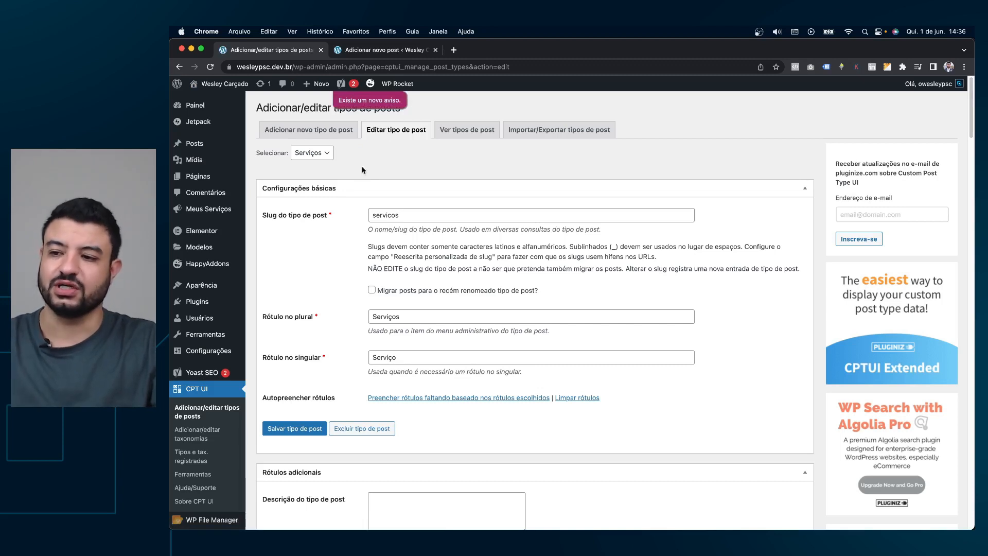
{"action": "left_click", "coordinate": [317, 155]}
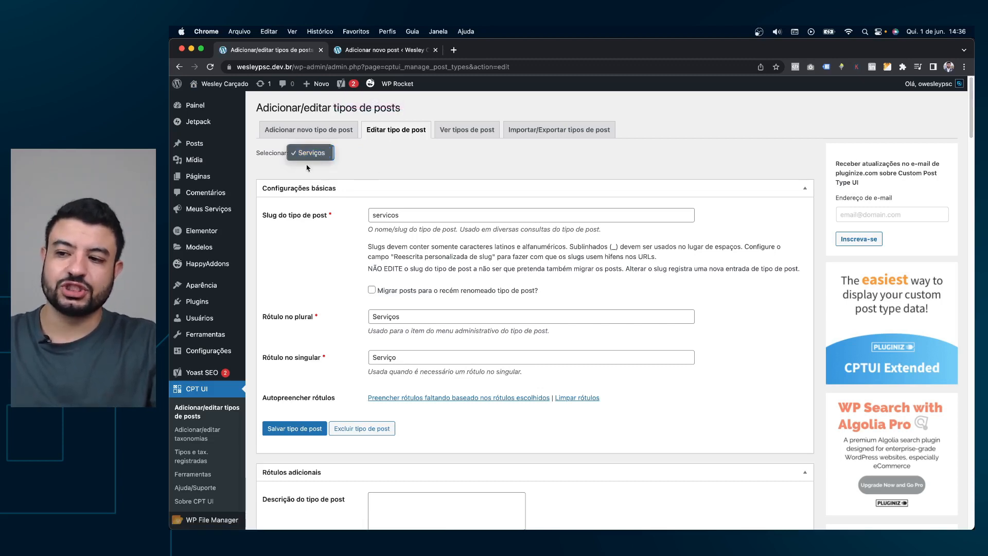
{"action": "left_click", "coordinate": [363, 173]}
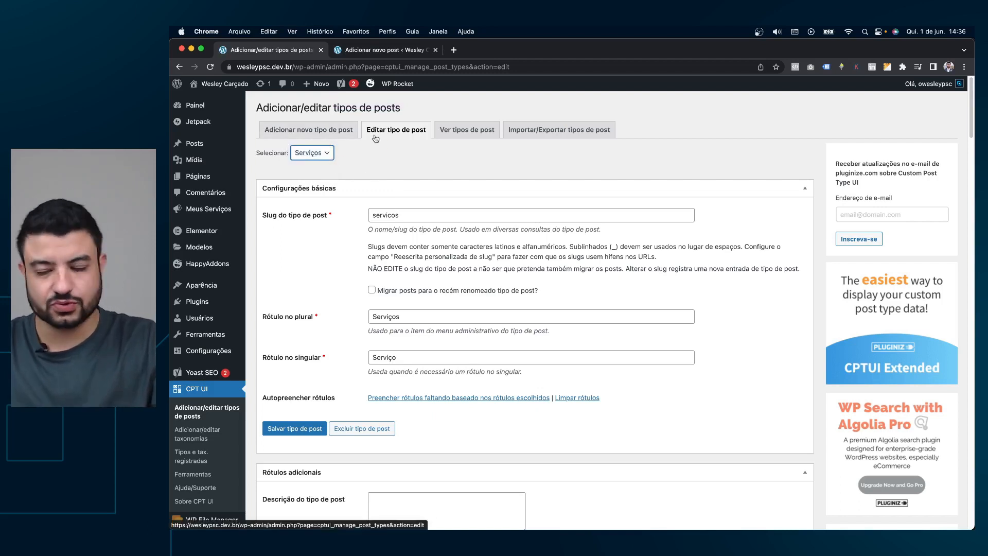
{"action": "left_click", "coordinate": [310, 156]}
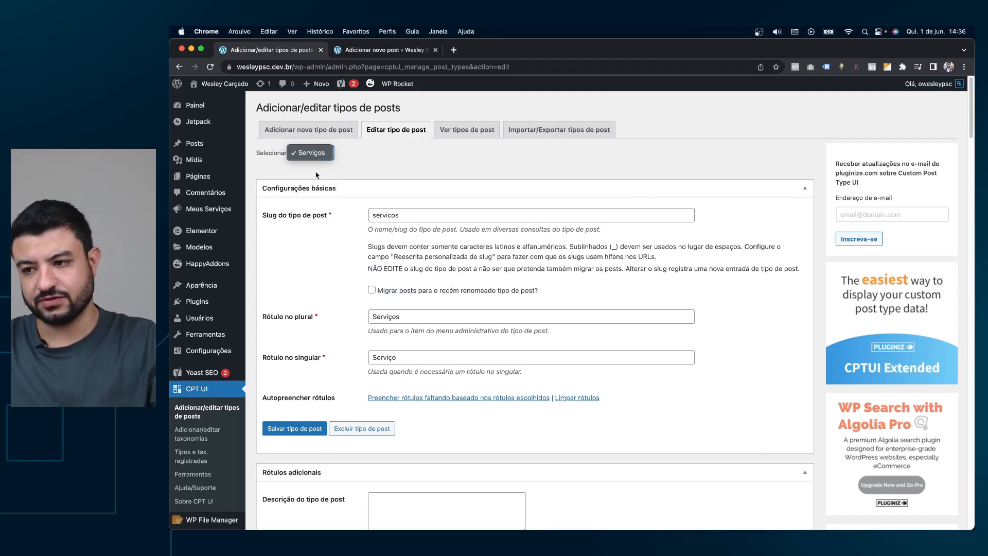
{"action": "left_click", "coordinate": [311, 153]}
{"action": "scroll", "coordinate": [480, 220], "scroll_direction": "down", "scroll_amount": 14}
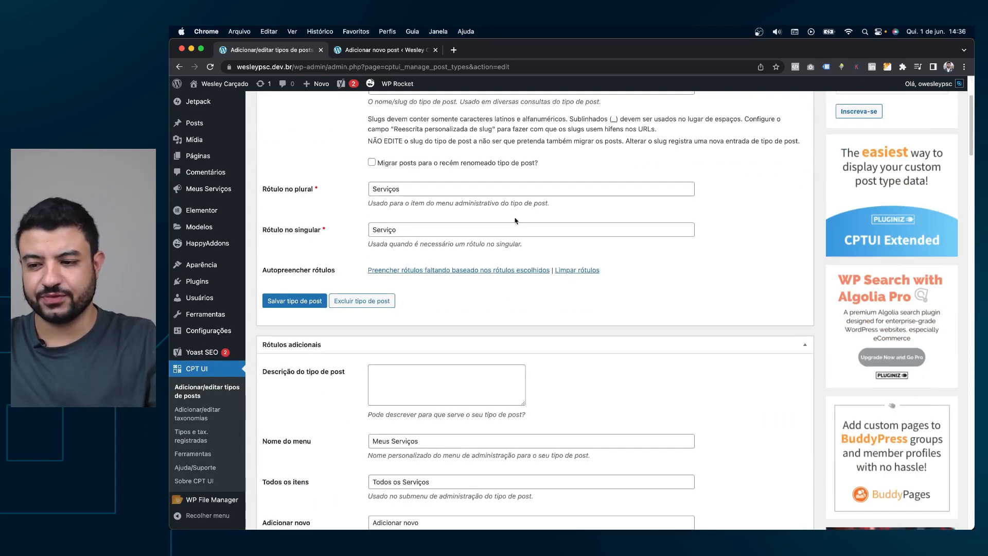
{"action": "scroll", "coordinate": [707, 241], "scroll_direction": "down", "scroll_amount": 10}
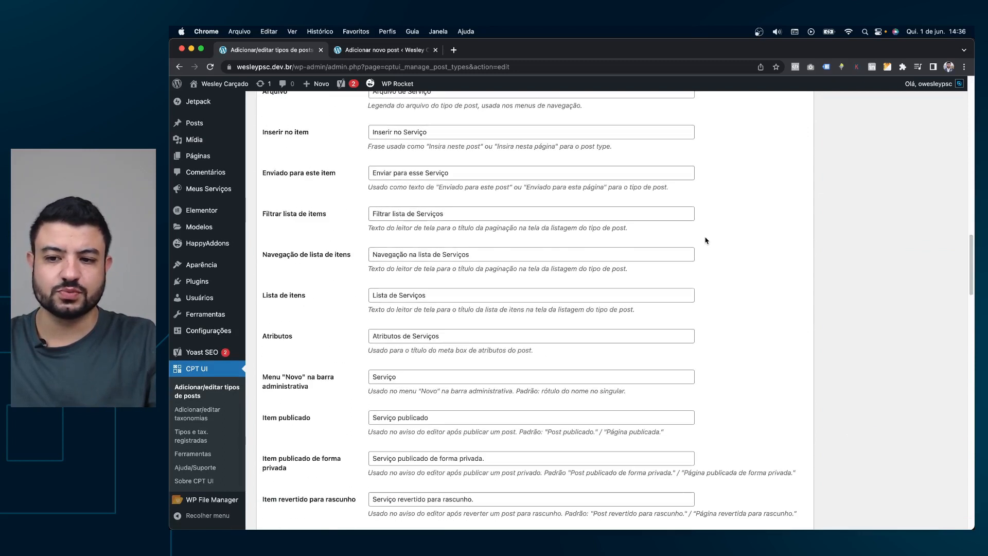
{"action": "scroll", "coordinate": [711, 242], "scroll_direction": "down", "scroll_amount": 2}
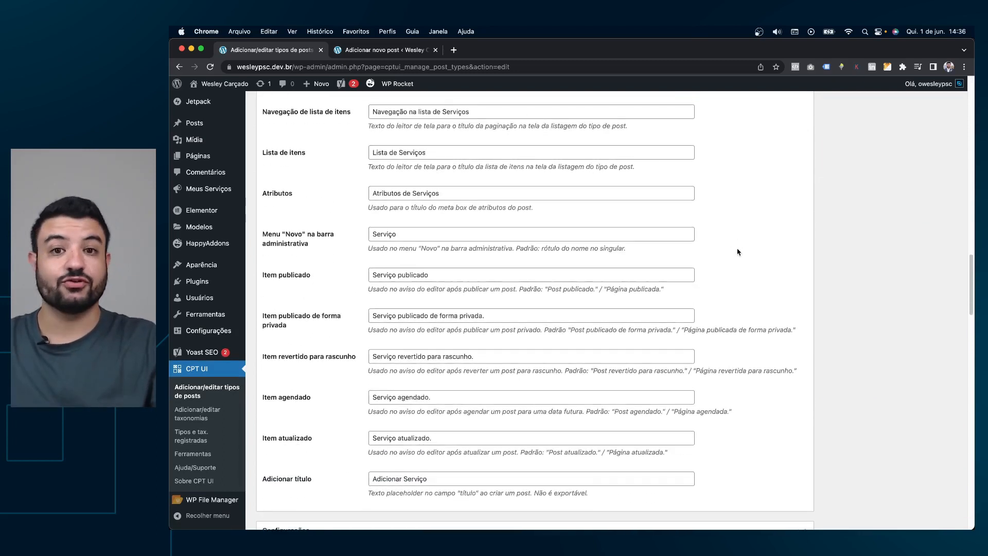
{"action": "scroll", "coordinate": [737, 252], "scroll_direction": "down", "scroll_amount": 10}
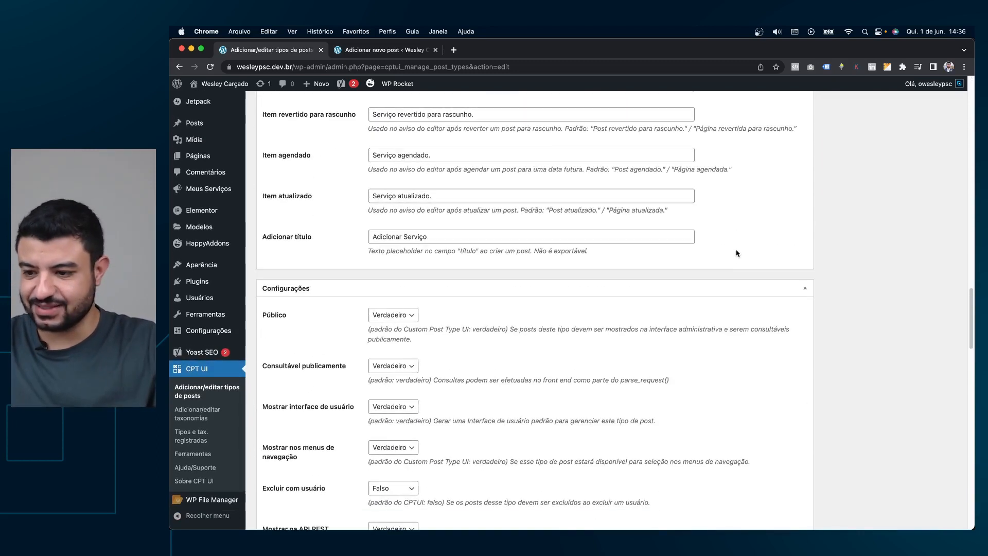
{"action": "scroll", "coordinate": [735, 253], "scroll_direction": "up", "scroll_amount": 20}
{"action": "scroll", "coordinate": [736, 253], "scroll_direction": "up", "scroll_amount": 8}
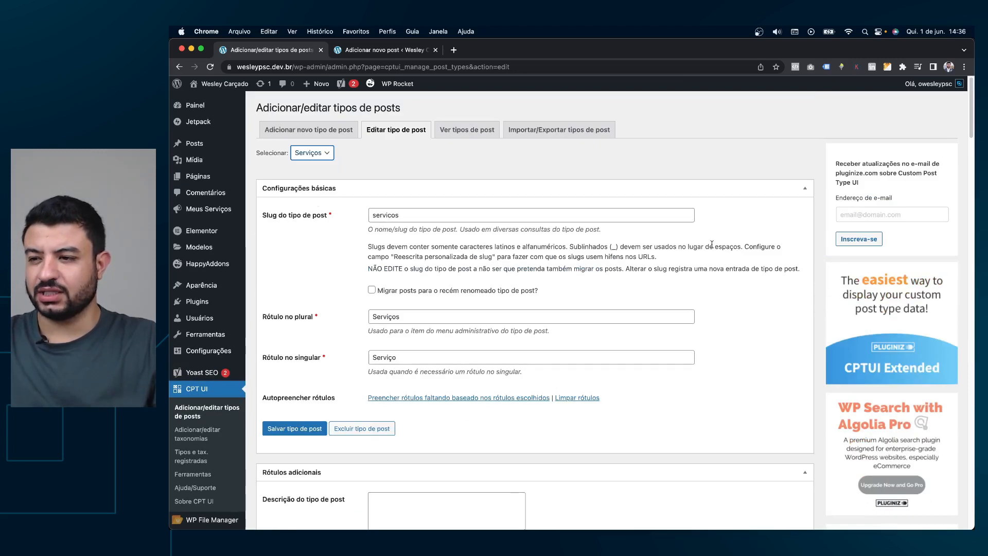
{"action": "mouse_move", "coordinate": [205, 211]}
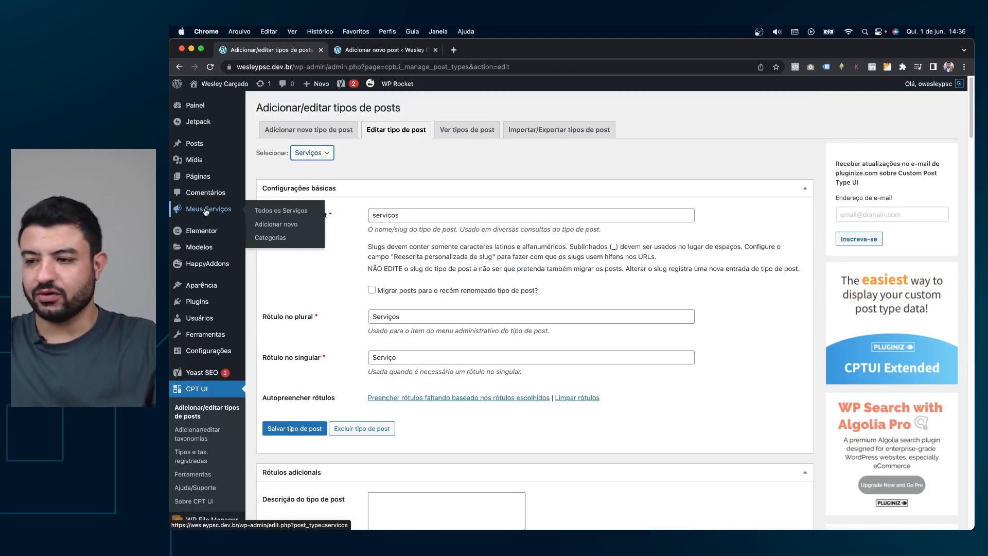
Move all nine Serviços posts to the trash with the Mover para lixeira bulk action.
{"action": "left_click", "coordinate": [206, 211]}
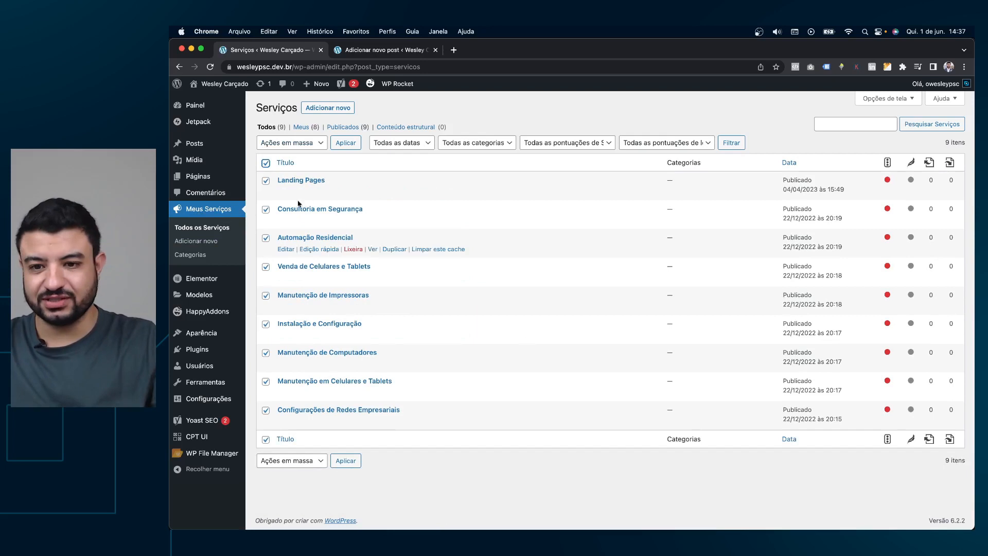
{"action": "left_click", "coordinate": [309, 143]}
{"action": "left_click", "coordinate": [319, 165]}
{"action": "left_click", "coordinate": [344, 144]}
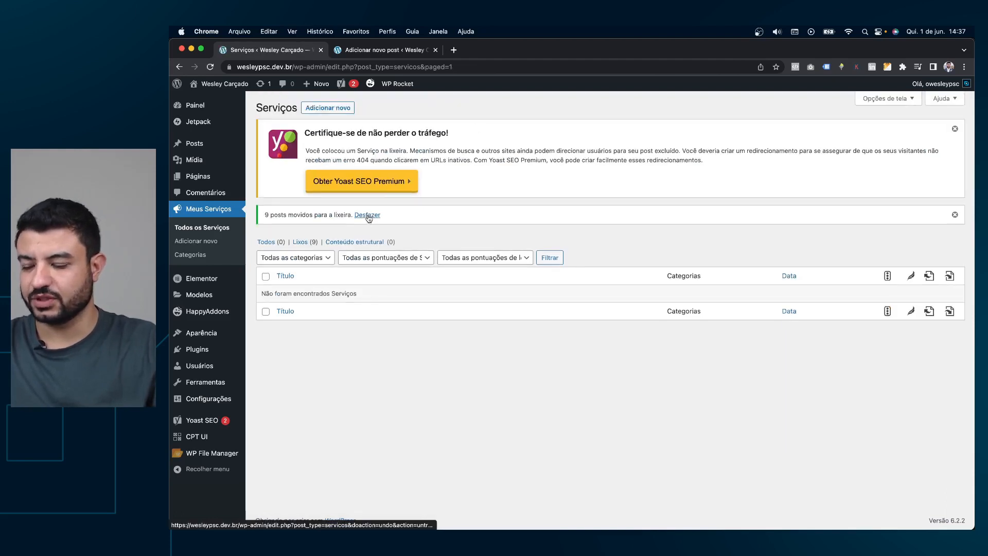
Permanently delete every trashed service and return to the now-empty Todos list.
{"action": "left_click", "coordinate": [308, 243]}
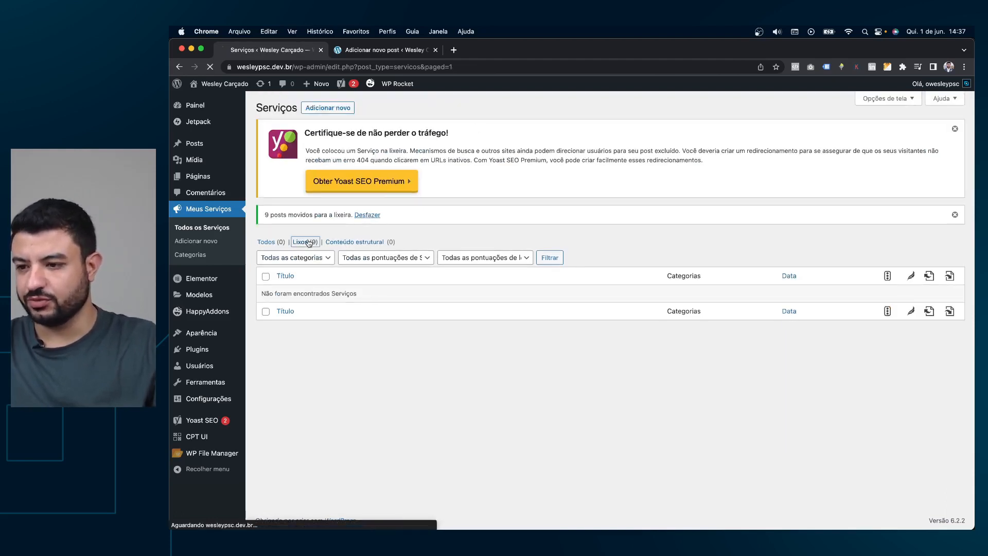
{"action": "left_click", "coordinate": [265, 163]}
{"action": "left_click", "coordinate": [321, 143]}
{"action": "left_click", "coordinate": [312, 165]}
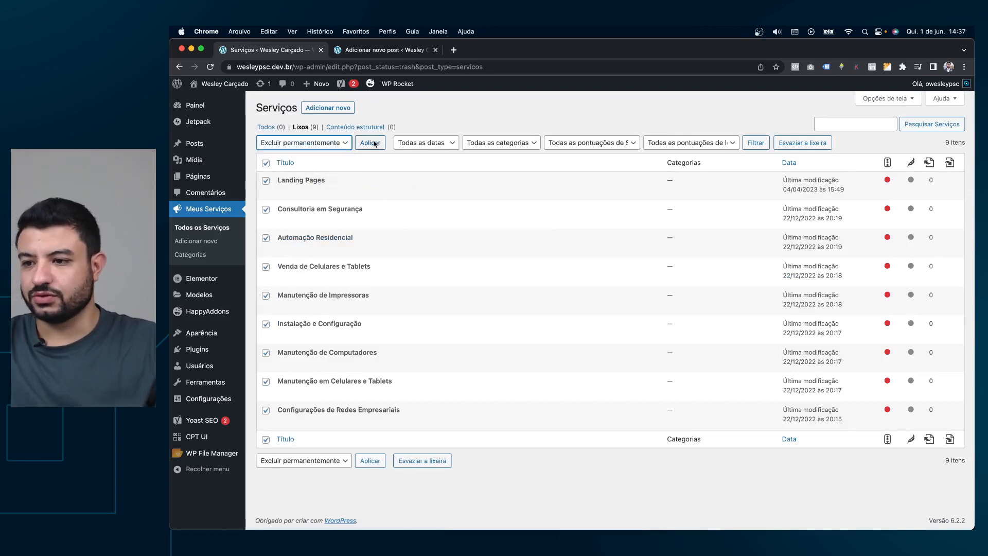
{"action": "left_click", "coordinate": [375, 143]}
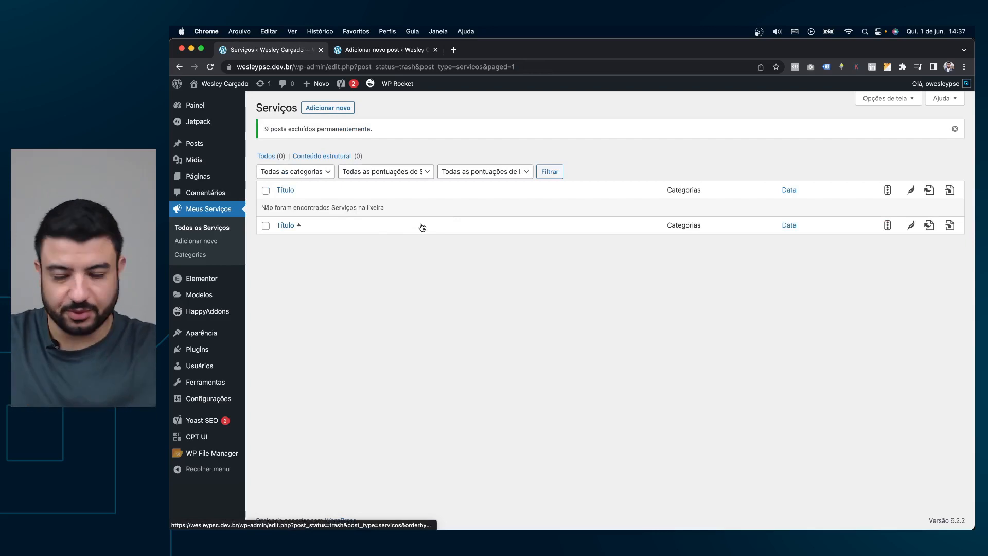
{"action": "left_click", "coordinate": [199, 229]}
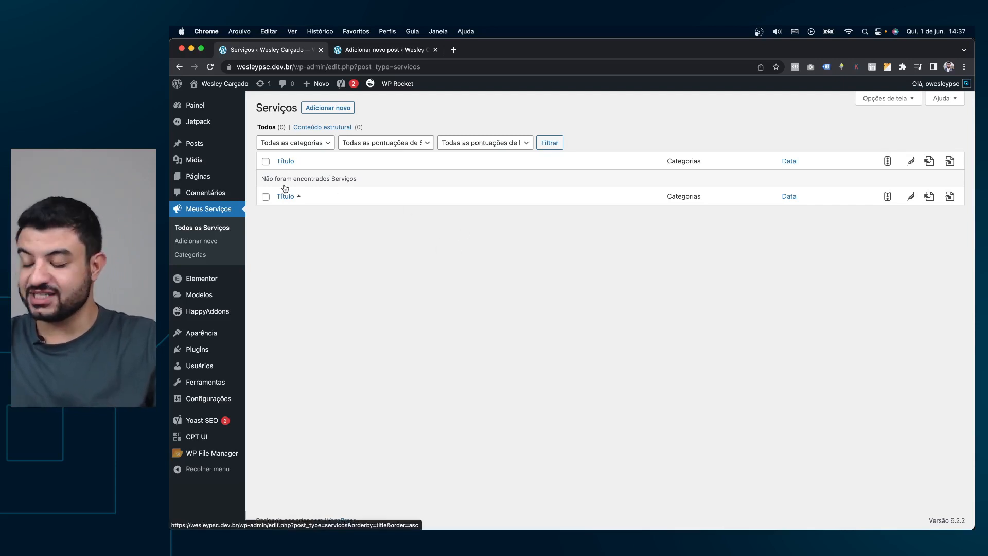
Start a new Serviço post and collapse its Yoast SEO panel.
{"action": "left_click", "coordinate": [328, 110]}
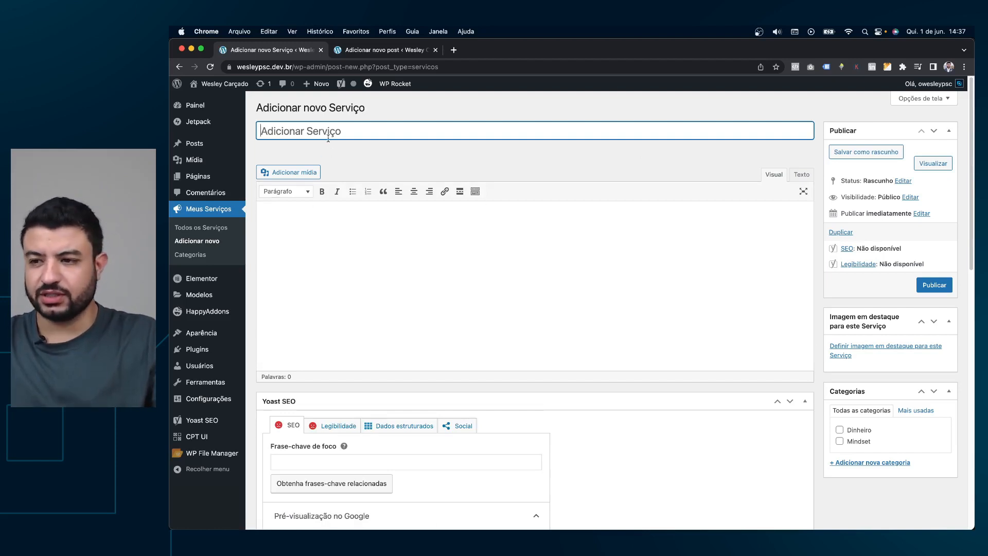
{"action": "left_click", "coordinate": [357, 248]}
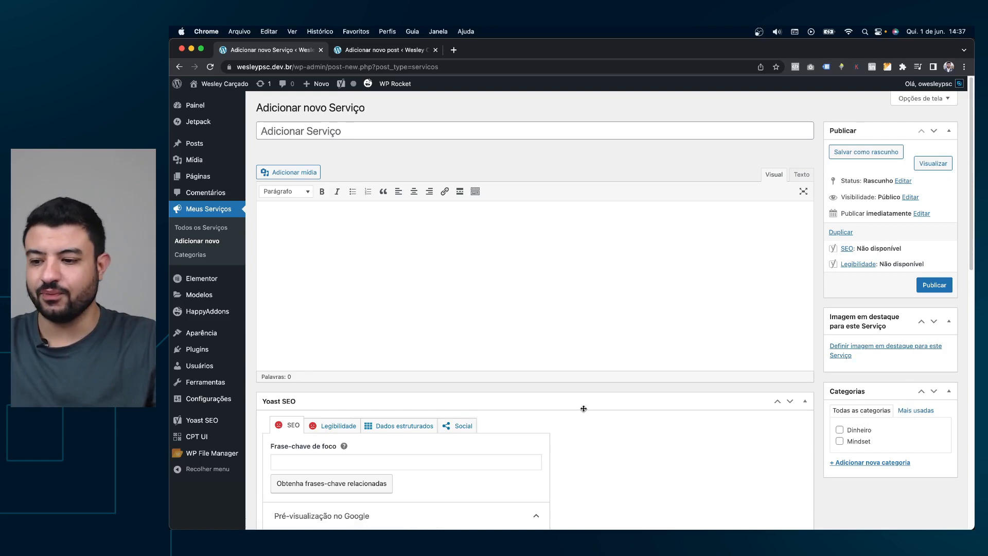
{"action": "scroll", "coordinate": [651, 401], "scroll_direction": "down", "scroll_amount": 1}
{"action": "scroll", "coordinate": [391, 395], "scroll_direction": "down", "scroll_amount": 1}
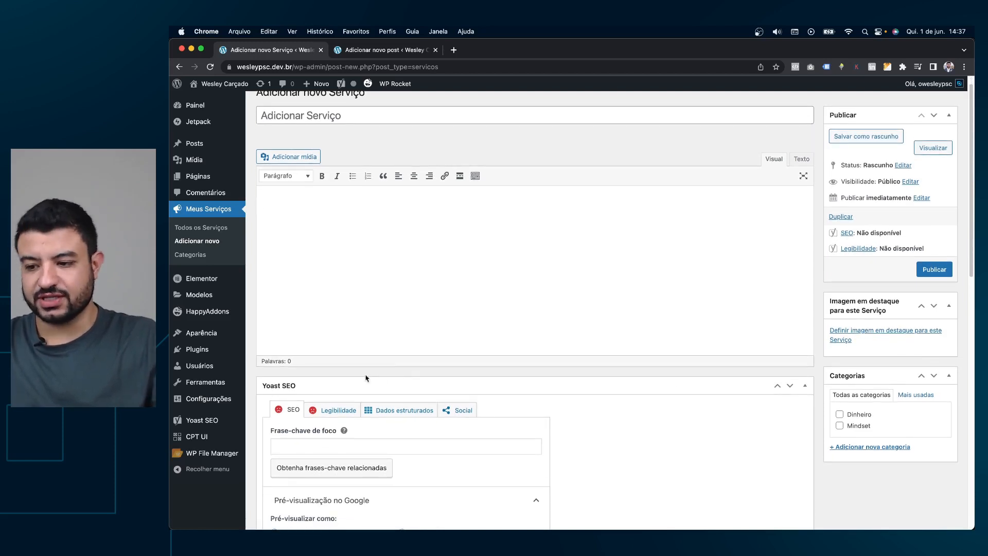
{"action": "left_click", "coordinate": [366, 387]}
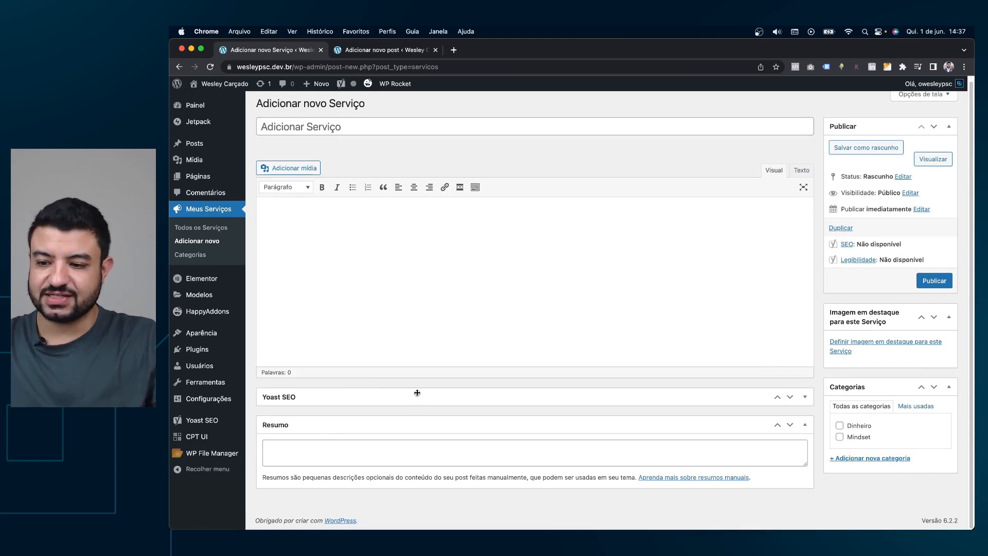
{"action": "left_click", "coordinate": [437, 397]}
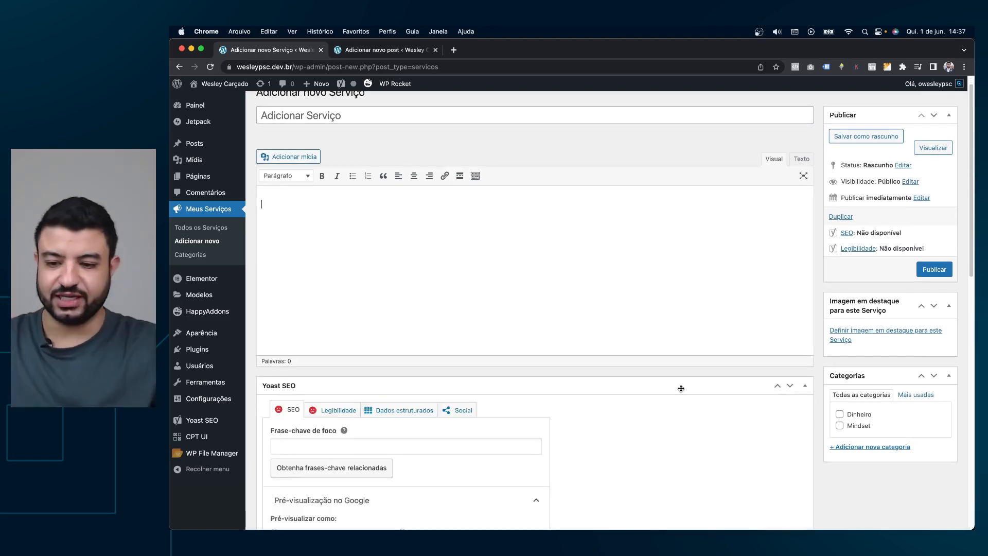
{"action": "left_click", "coordinate": [680, 389]}
Try rearranging the Resumo and Categorias boxes, leave them in place, and focus the title field.
{"action": "left_click_drag", "start_coordinate": [289, 424], "coordinate": [307, 263]}
{"action": "left_click_drag", "start_coordinate": [311, 221], "coordinate": [290, 400]}
{"action": "left_click", "coordinate": [308, 425]}
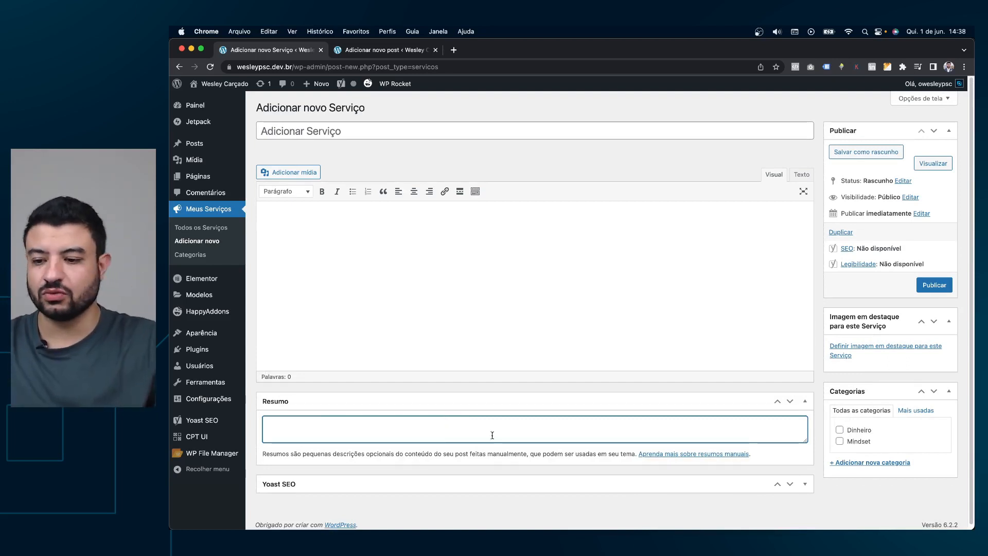
{"action": "left_click", "coordinate": [462, 480]}
{"action": "left_click", "coordinate": [465, 269]}
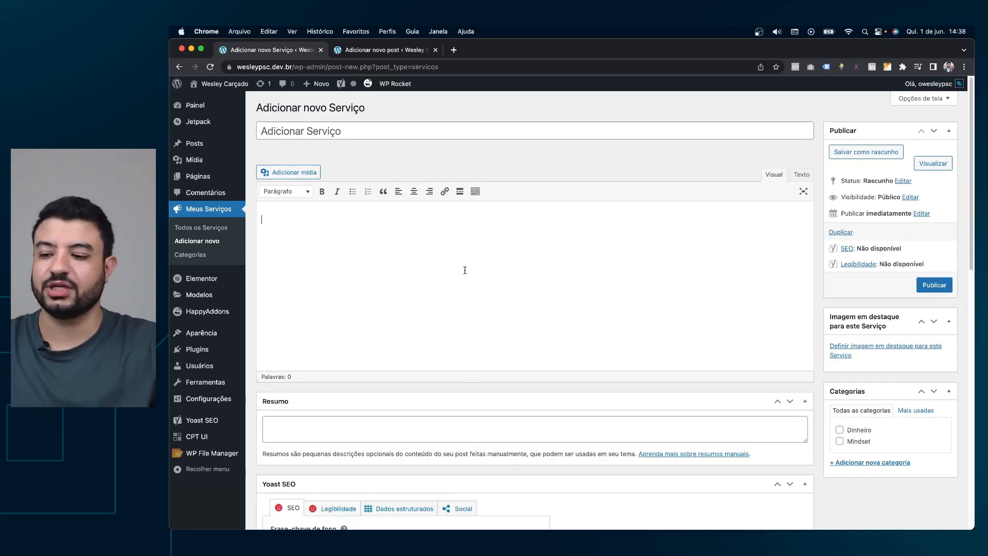
{"action": "mouse_move", "coordinate": [601, 404]}
{"action": "left_mouse_down"}
{"action": "mouse_move", "coordinate": [589, 415]}
{"action": "mouse_move", "coordinate": [595, 425]}
{"action": "mouse_move", "coordinate": [595, 398]}
{"action": "left_mouse_up"}
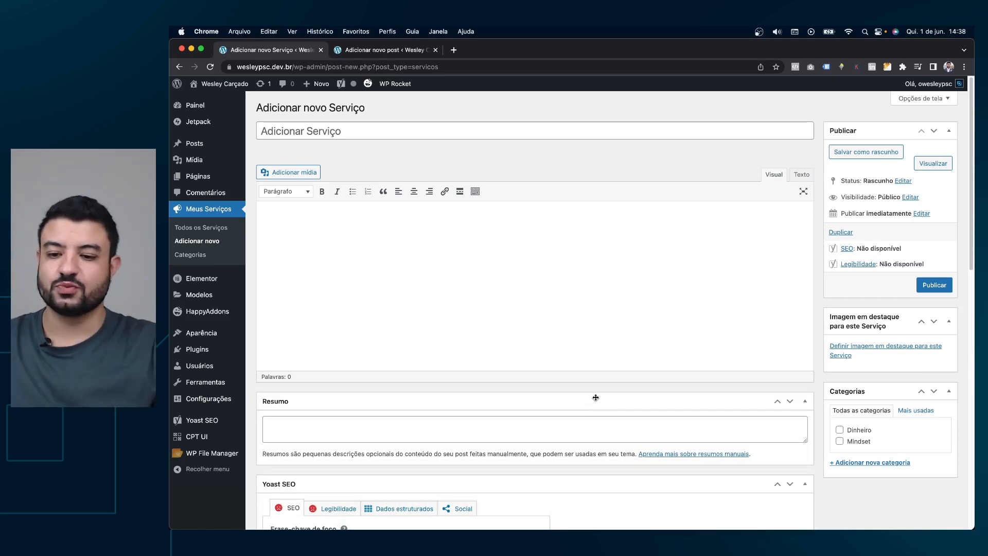
{"action": "left_click_drag", "start_coordinate": [876, 394], "coordinate": [877, 430]}
{"action": "mouse_move", "coordinate": [873, 326]}
{"action": "left_mouse_down"}
{"action": "mouse_move", "coordinate": [878, 205]}
{"action": "mouse_move", "coordinate": [872, 329]}
{"action": "left_mouse_up"}
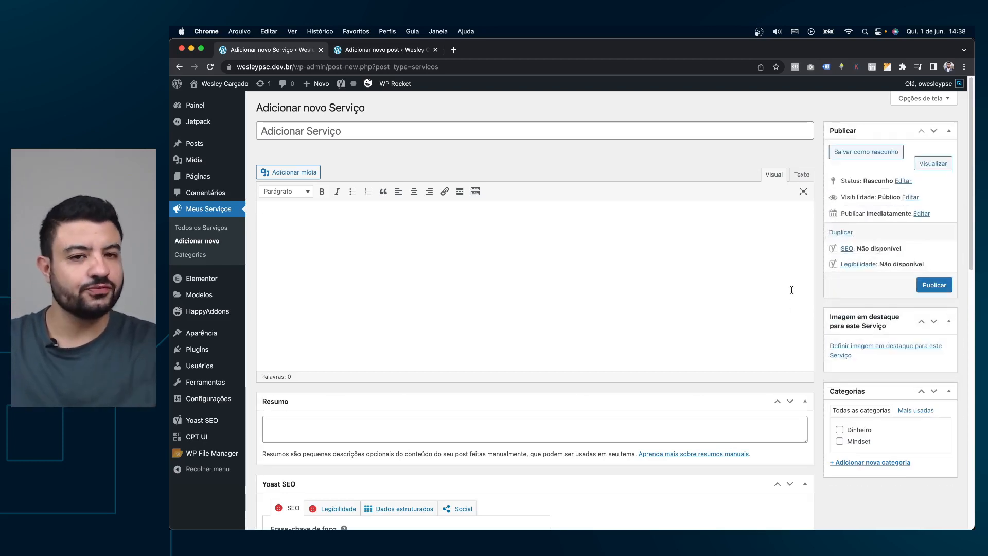
{"action": "left_click", "coordinate": [342, 130]}
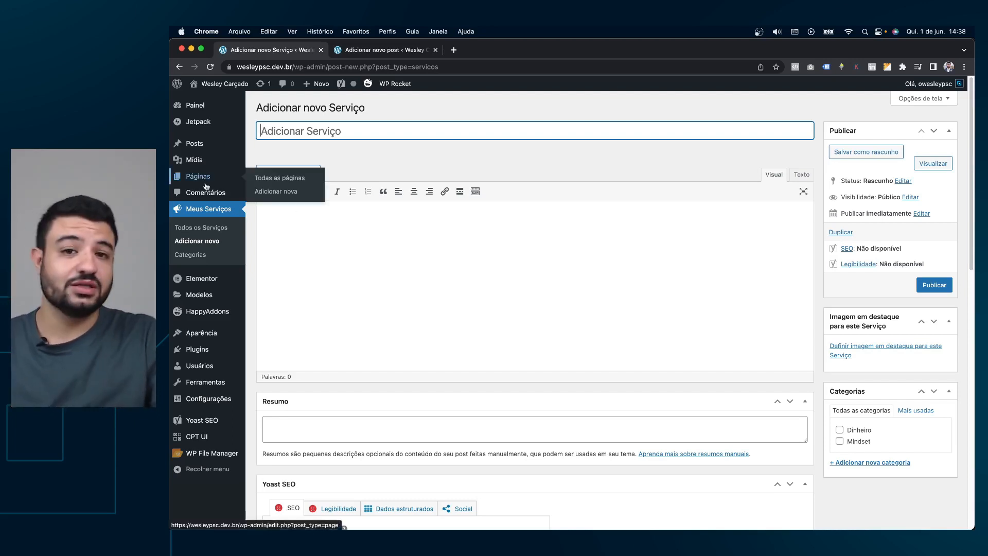
Title the new service 'Criação de Landing Pages'.
{"action": "left_click", "coordinate": [513, 168]}
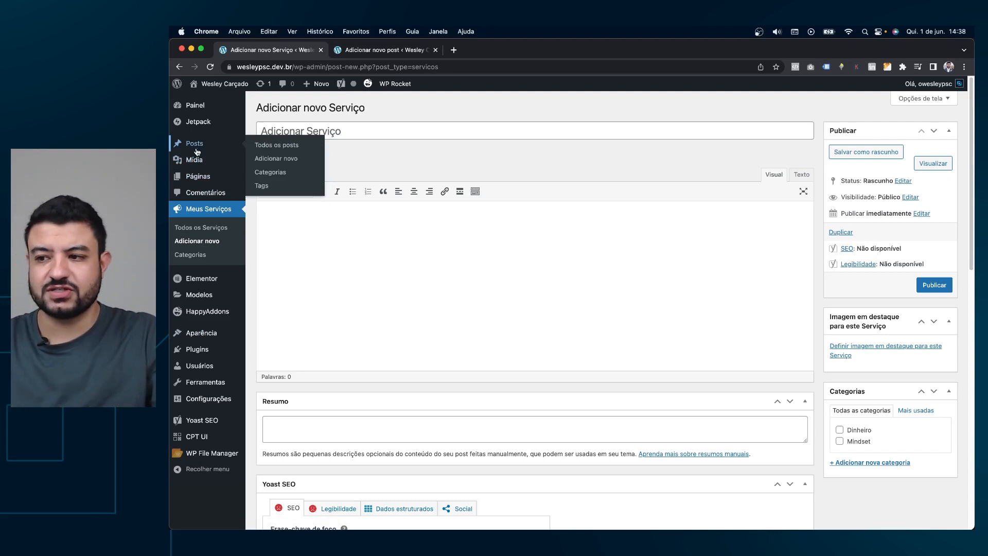
{"action": "left_click", "coordinate": [465, 133]}
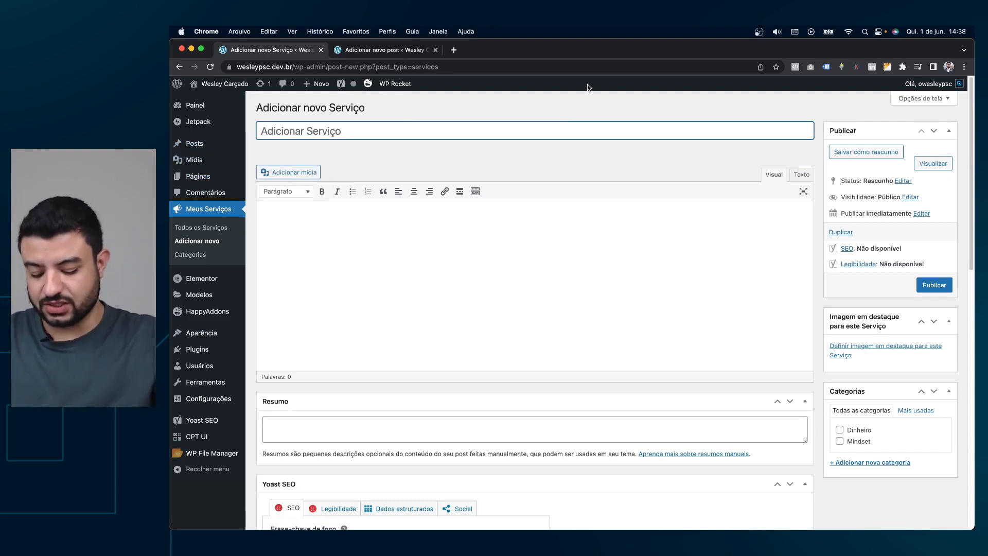
{"action": "type", "text": "Manu"}
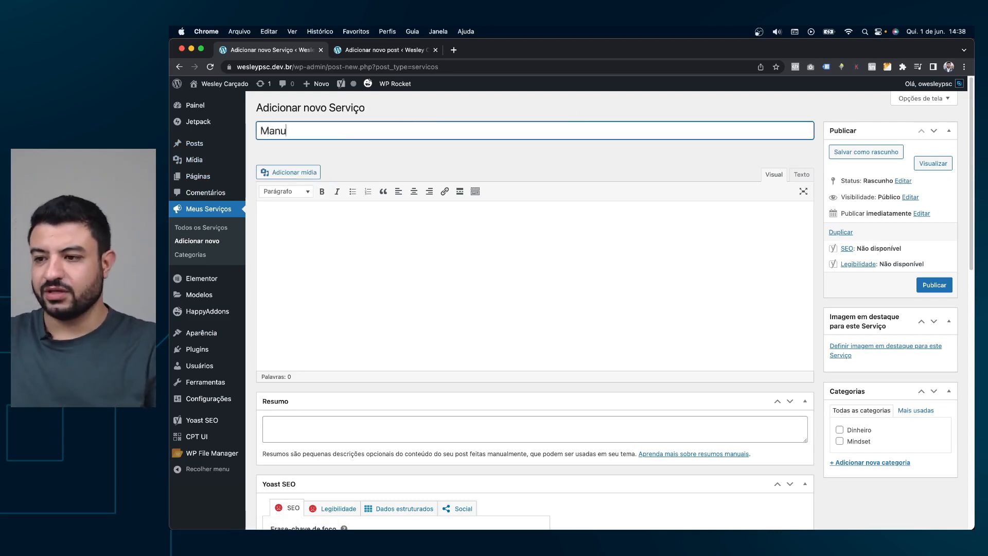
{"action": "type", "text": "tenção"}
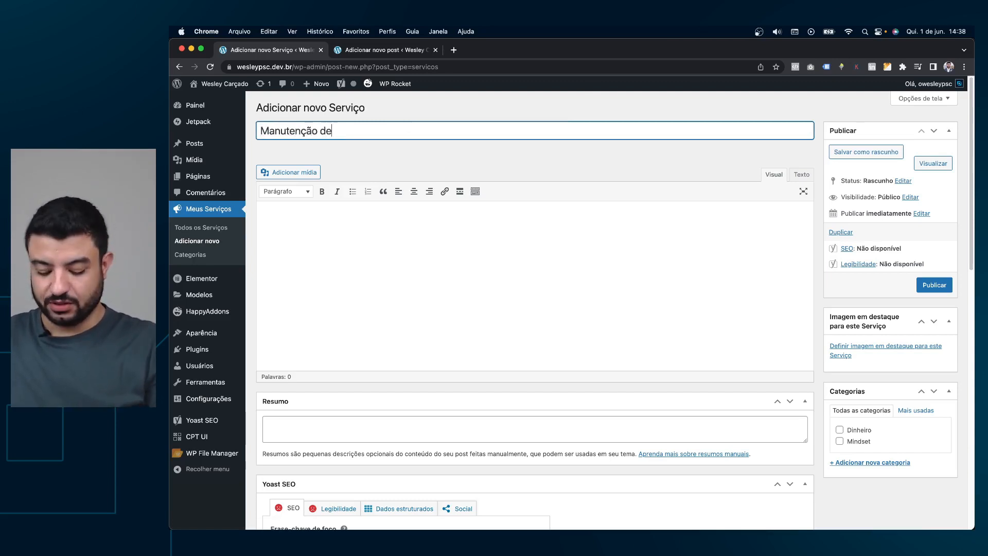
{"action": "type", "text": " de"}
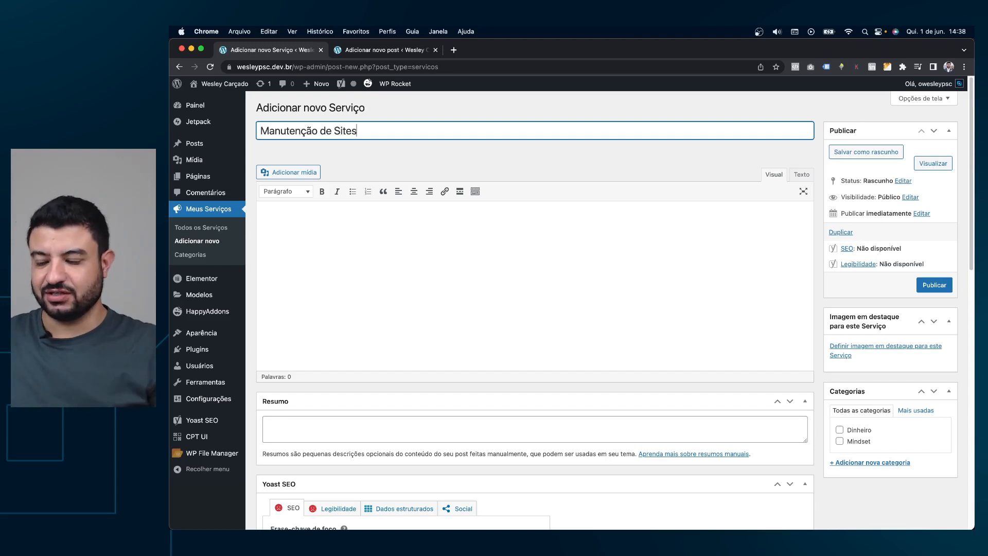
{"action": "key", "text": "alt+shift+Right"}
{"action": "type", "text": "Criação"}
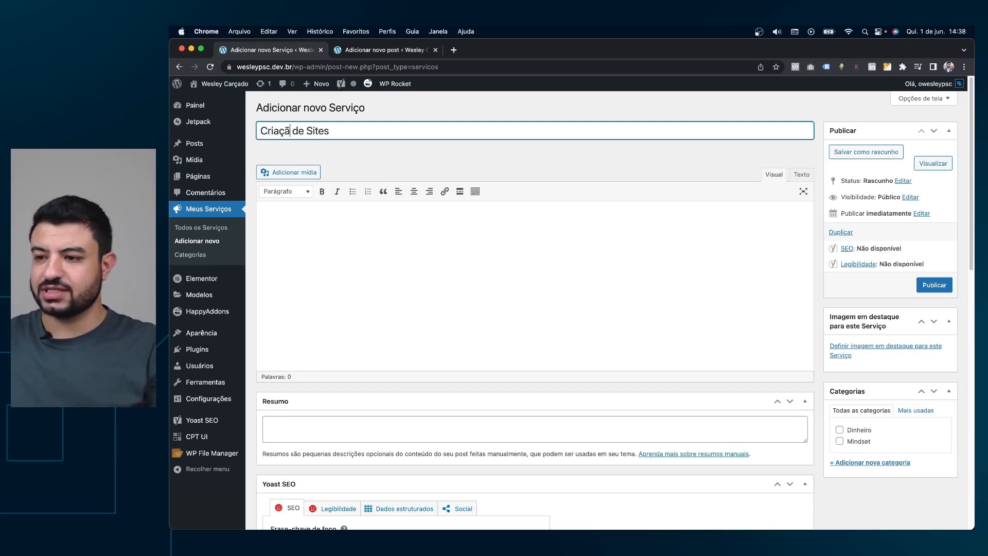
{"action": "key", "text": "alt+Right"}
{"action": "key", "text": "alt+Right"}
{"action": "key", "text": "alt+shift+Left"}
{"action": "type", "text": "Landing Pages"}
Search for 'lorem ipsum' in a new browser tab.
{"action": "left_click", "coordinate": [345, 229]}
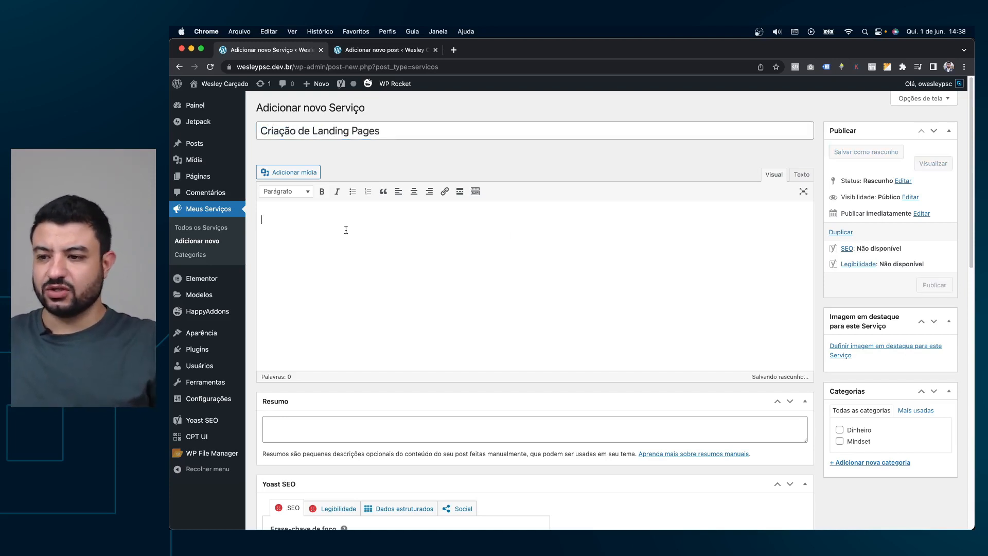
{"action": "left_click", "coordinate": [453, 50]}
{"action": "type", "text": "lorem ipsum"}
Open lipsum.com, generate Lorem Ipsum and copy the first paragraph.
{"action": "key", "text": "Return"}
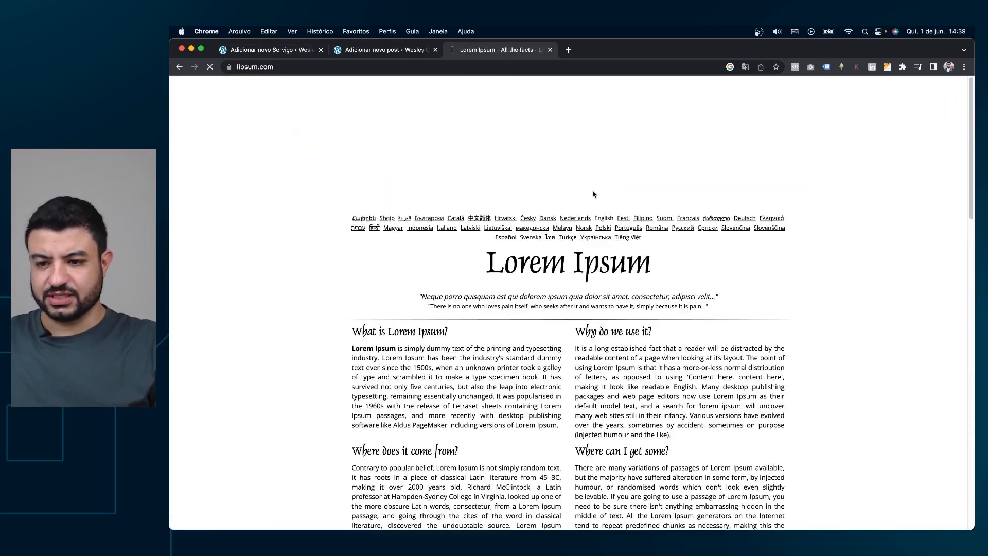
{"action": "scroll", "coordinate": [731, 394], "scroll_direction": "down", "scroll_amount": 15}
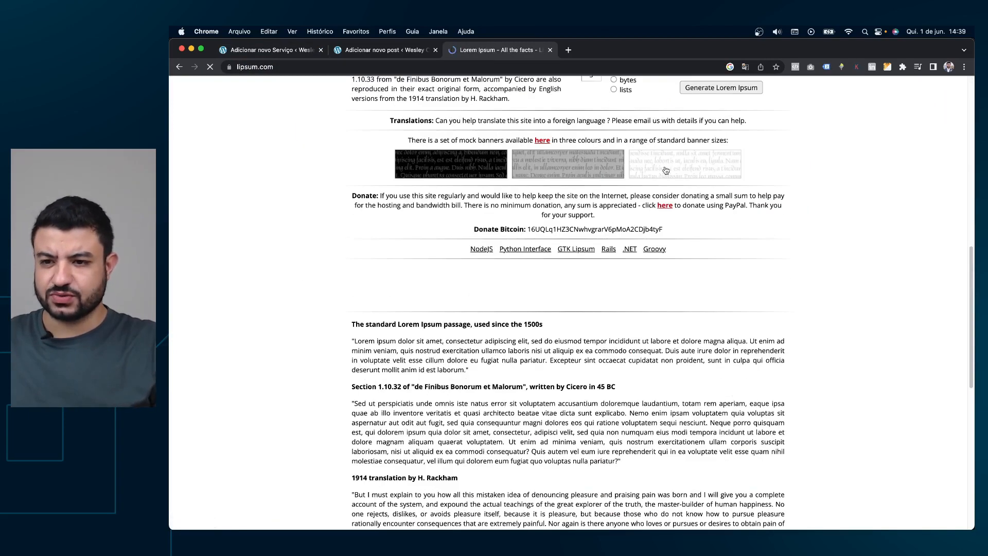
{"action": "scroll", "coordinate": [666, 170], "scroll_direction": "up", "scroll_amount": 4}
{"action": "left_click", "coordinate": [719, 275]}
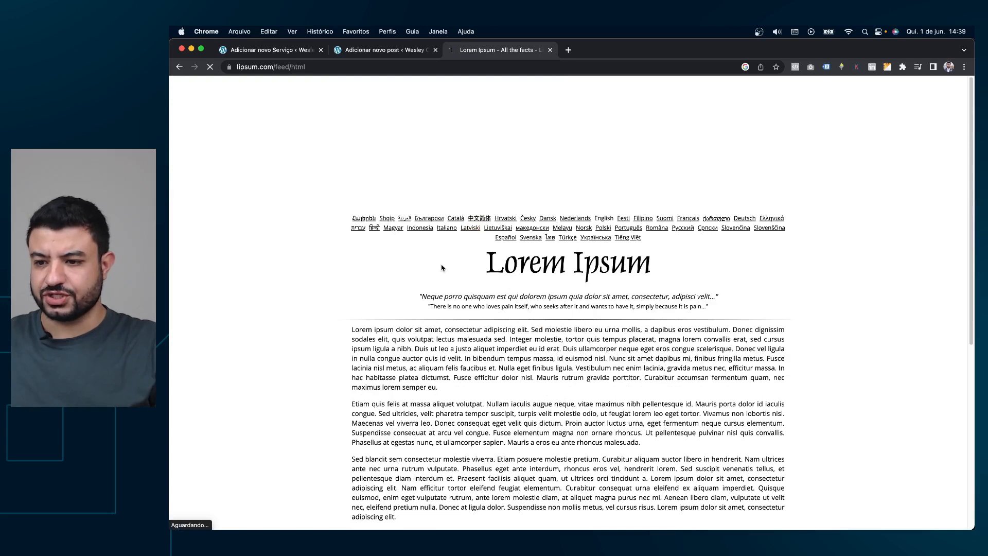
{"action": "left_click_drag", "start_coordinate": [349, 329], "coordinate": [451, 389]}
{"action": "key", "text": "super+c"}
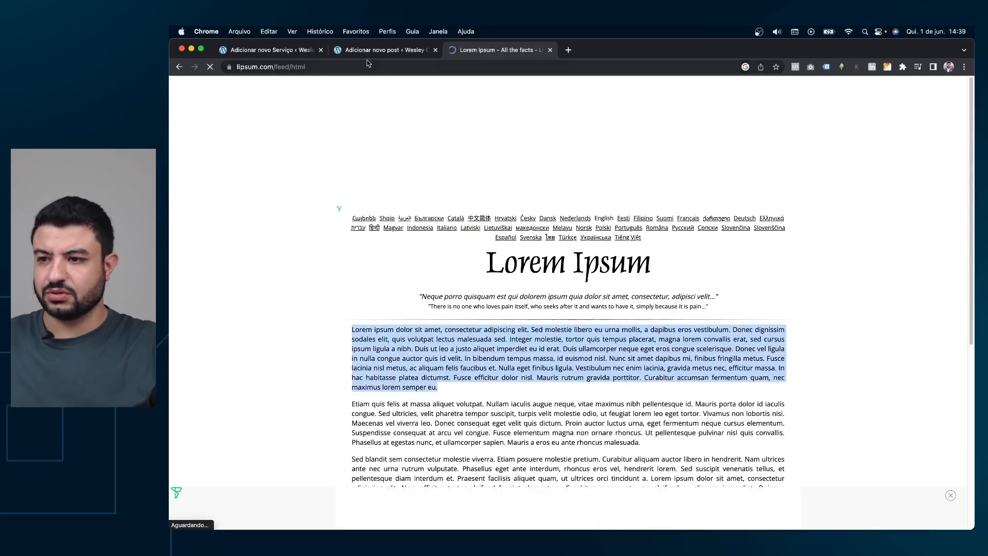
Close the spare new-post tab and paste the paragraph into the service body.
{"action": "left_click", "coordinate": [381, 50]}
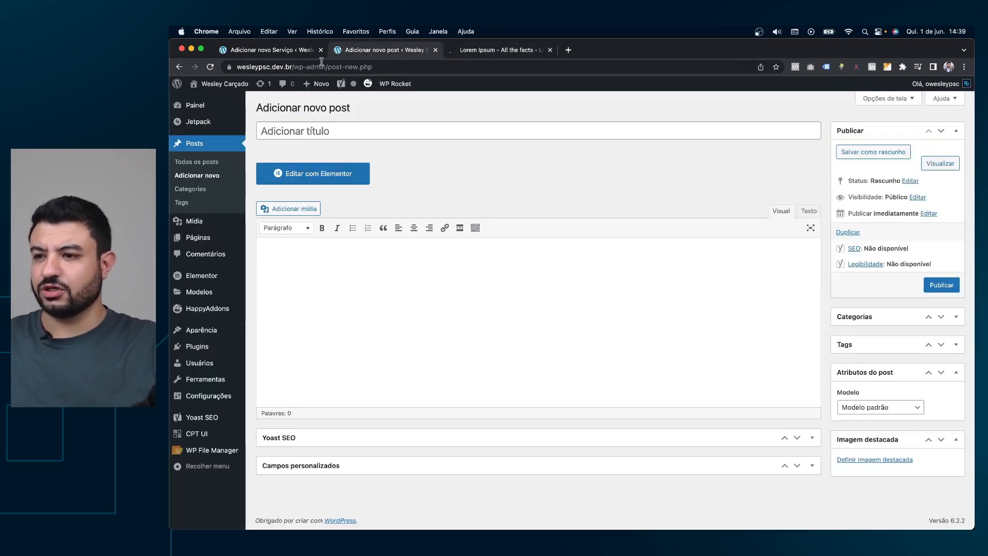
{"action": "left_click", "coordinate": [435, 50]}
{"action": "left_click", "coordinate": [282, 51]}
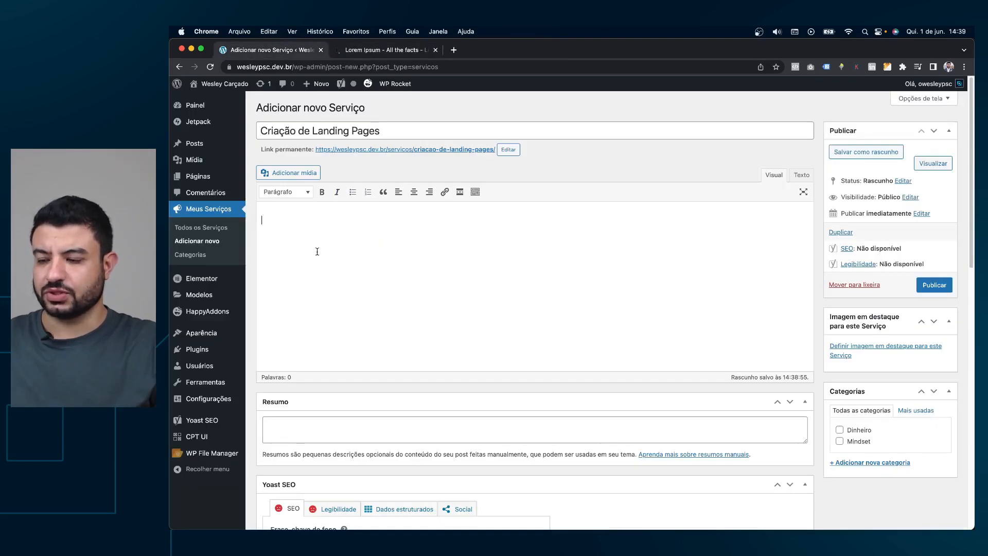
{"action": "key", "text": "super+v"}
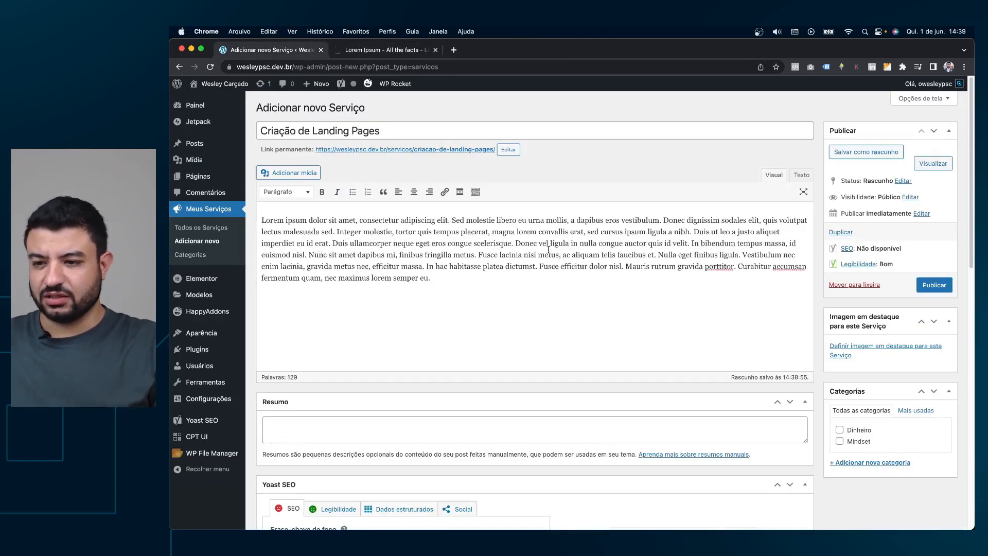
Split the pasted text before 'Donec dignissim', 'Donec vel ligula' and 'Vestibulum' into four paragraphs.
{"action": "left_click", "coordinate": [514, 243]}
{"action": "key", "text": "Return"}
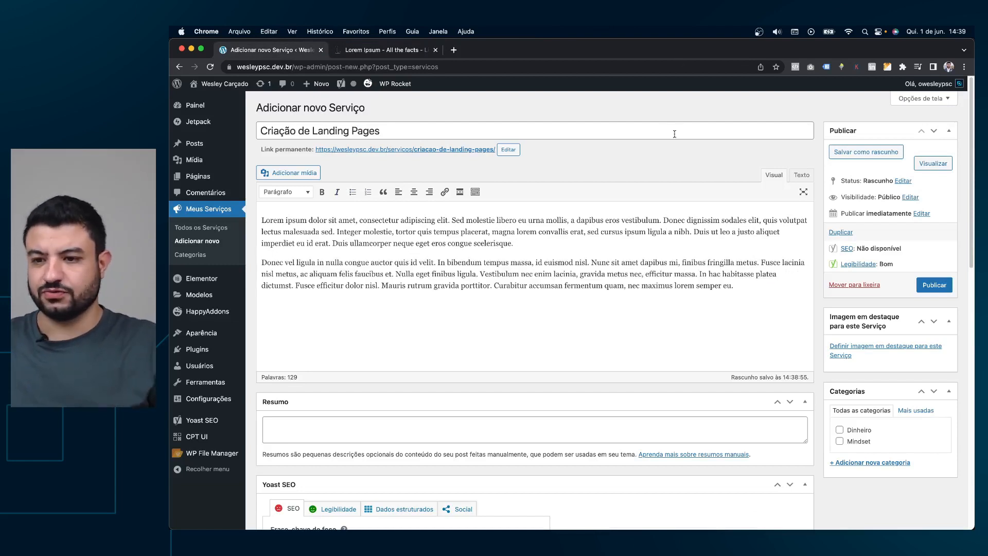
{"action": "key", "text": "Return"}
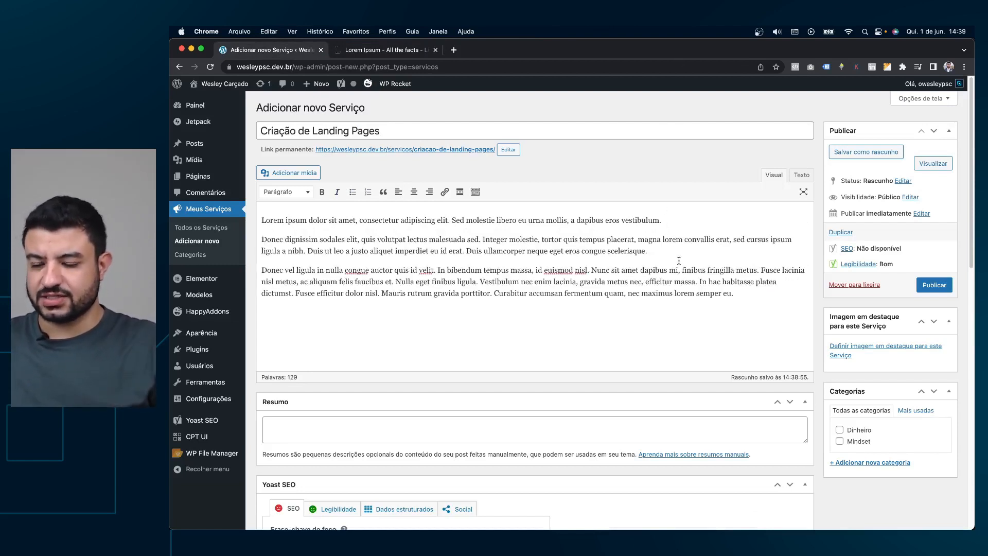
{"action": "left_click", "coordinate": [482, 280]}
{"action": "key", "text": "Return"}
{"action": "key", "text": "super+a"}
{"action": "key", "text": "super+c"}
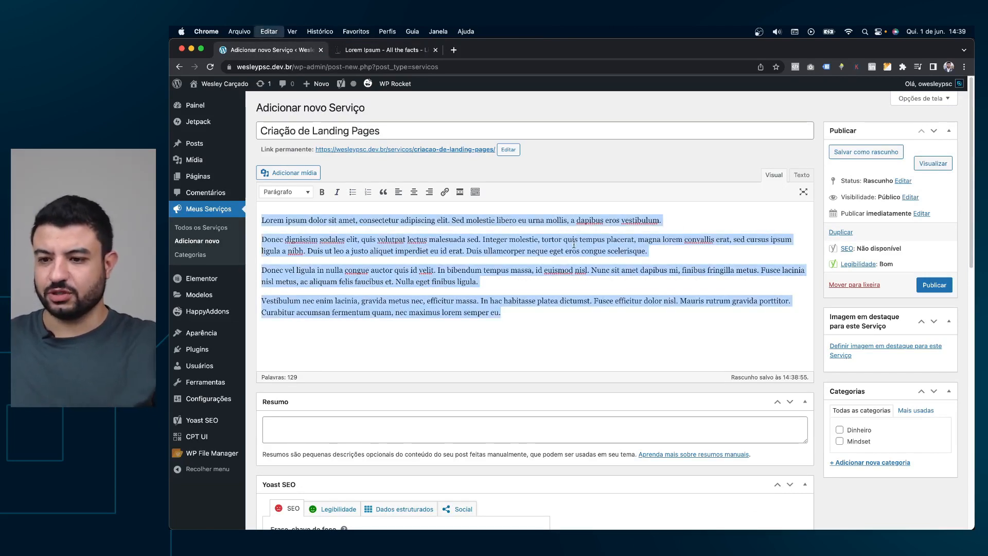
{"action": "left_click", "coordinate": [587, 271]}
Paste the first paragraph into the Resumo excerpt, then copy all four body paragraphs.
{"action": "triple_click", "coordinate": [543, 220]}
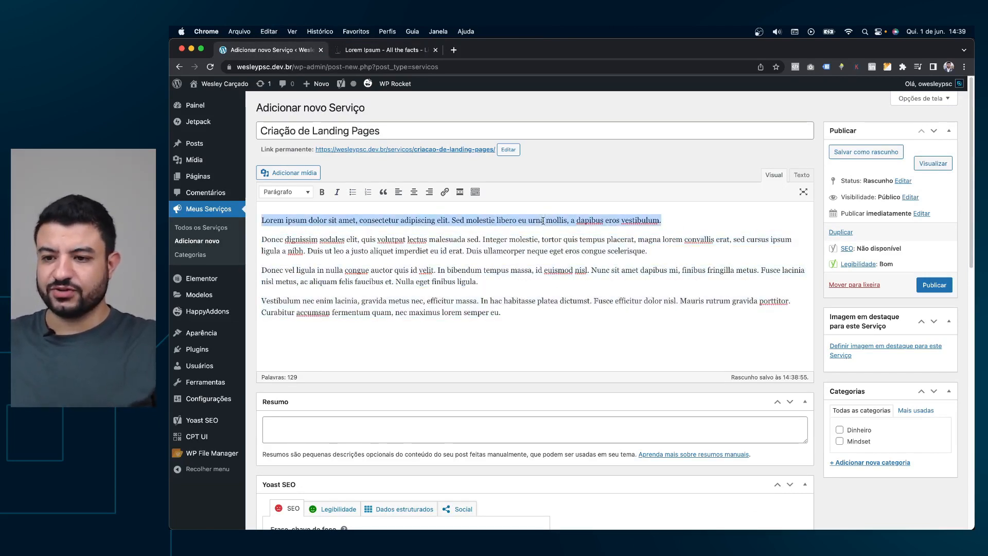
{"action": "key", "text": "super+c"}
{"action": "left_click", "coordinate": [344, 431]}
{"action": "key", "text": "super+v"}
{"action": "left_click", "coordinate": [493, 283]}
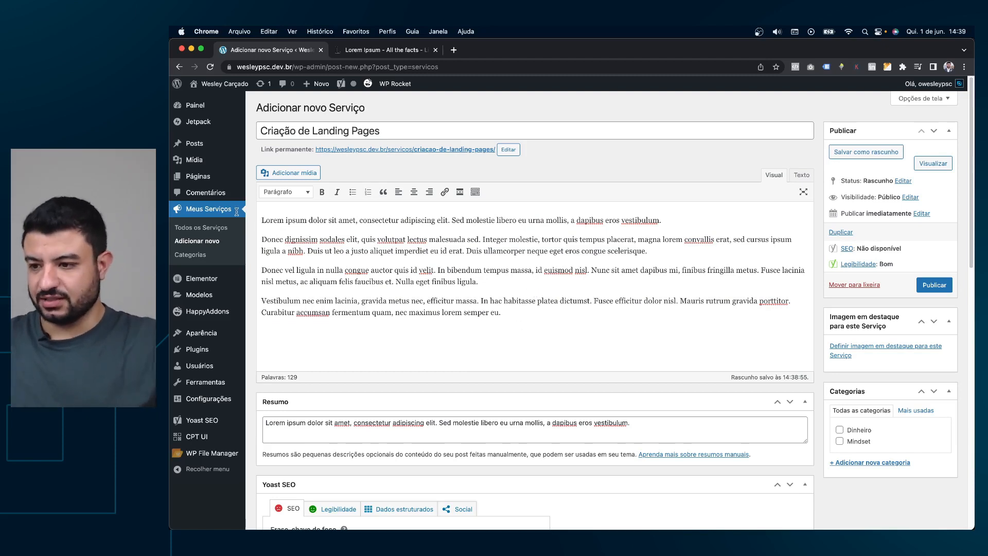
{"action": "left_click_drag", "start_coordinate": [520, 317], "coordinate": [245, 216]}
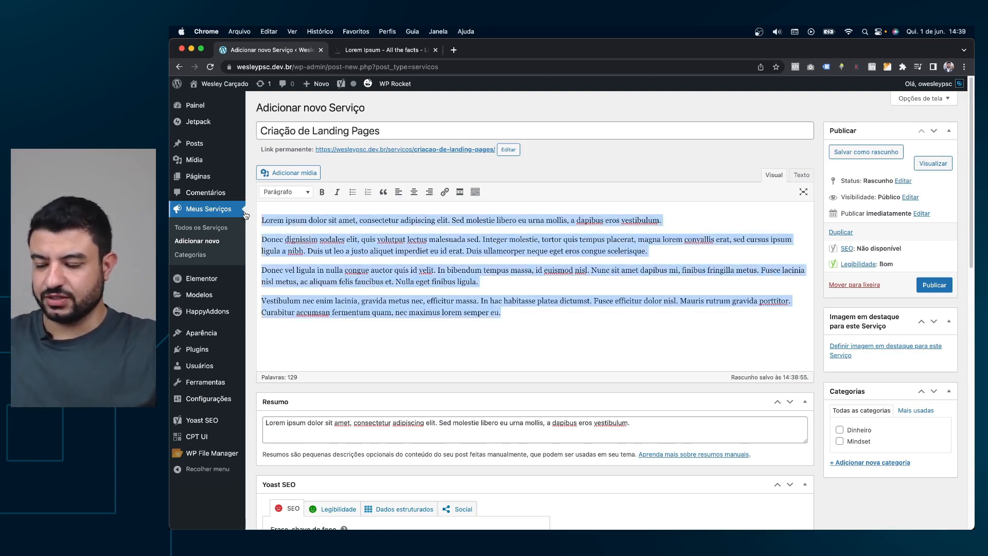
{"action": "key", "text": "super+c"}
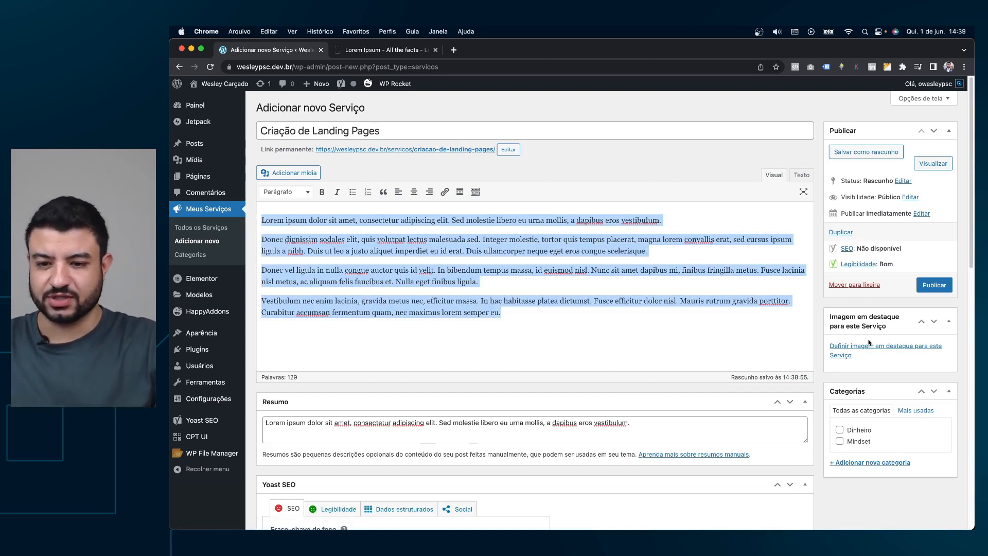
Set surface-1shdfk7mQzw-unsplash.jpg, the hands-on-laptop photo, as the featured image.
{"action": "left_click", "coordinate": [837, 349]}
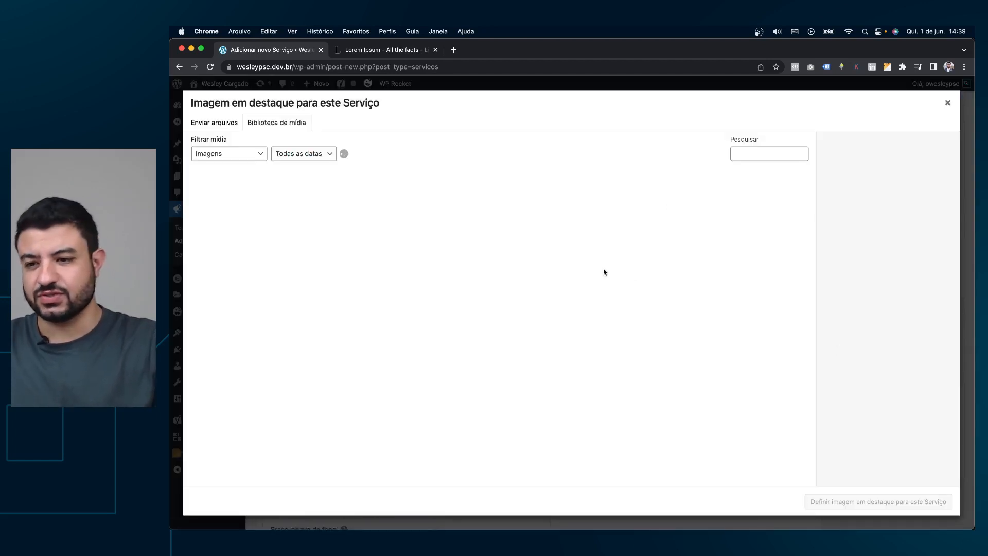
{"action": "scroll", "coordinate": [566, 334], "scroll_direction": "down", "scroll_amount": 10}
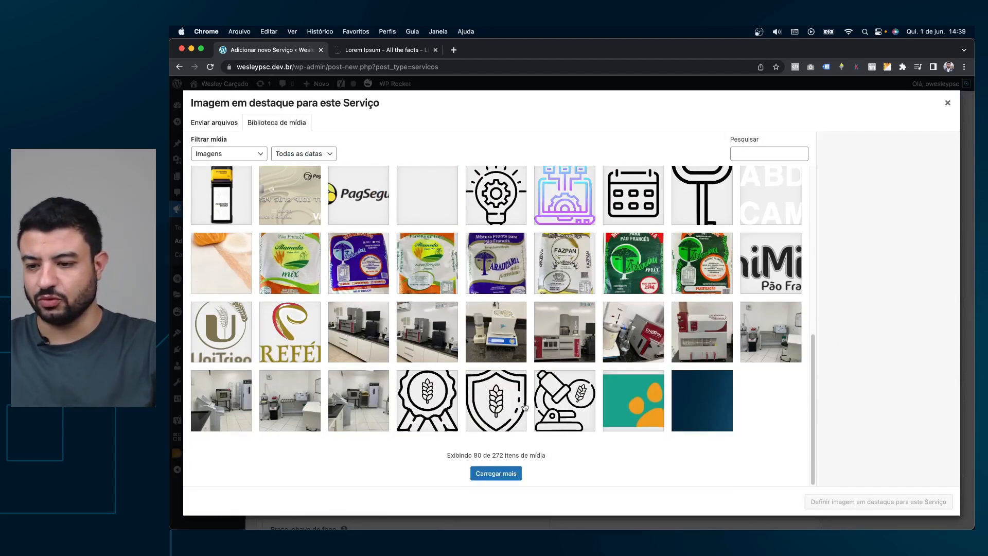
{"action": "left_click", "coordinate": [496, 473]}
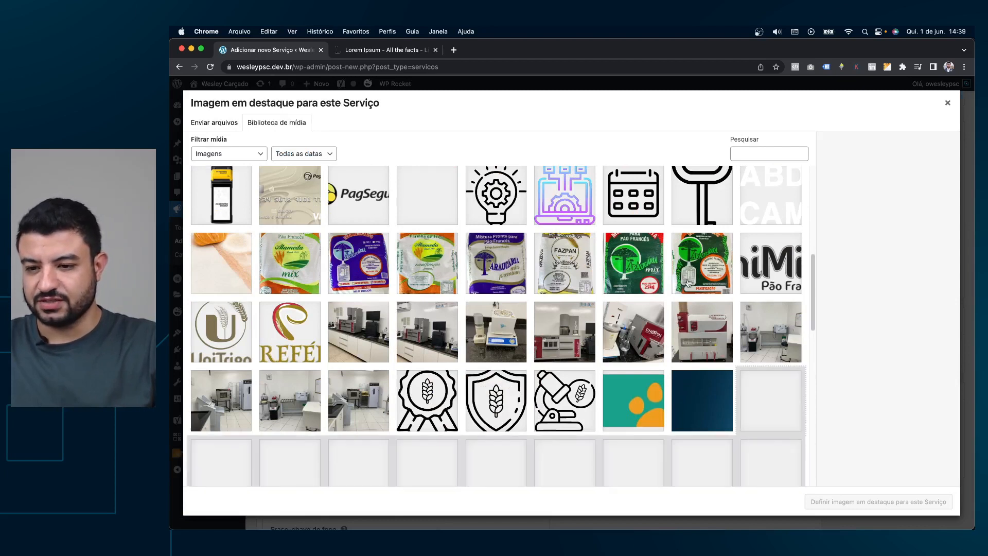
{"action": "scroll", "coordinate": [688, 283], "scroll_direction": "down", "scroll_amount": 10}
{"action": "scroll", "coordinate": [704, 304], "scroll_direction": "down", "scroll_amount": 5}
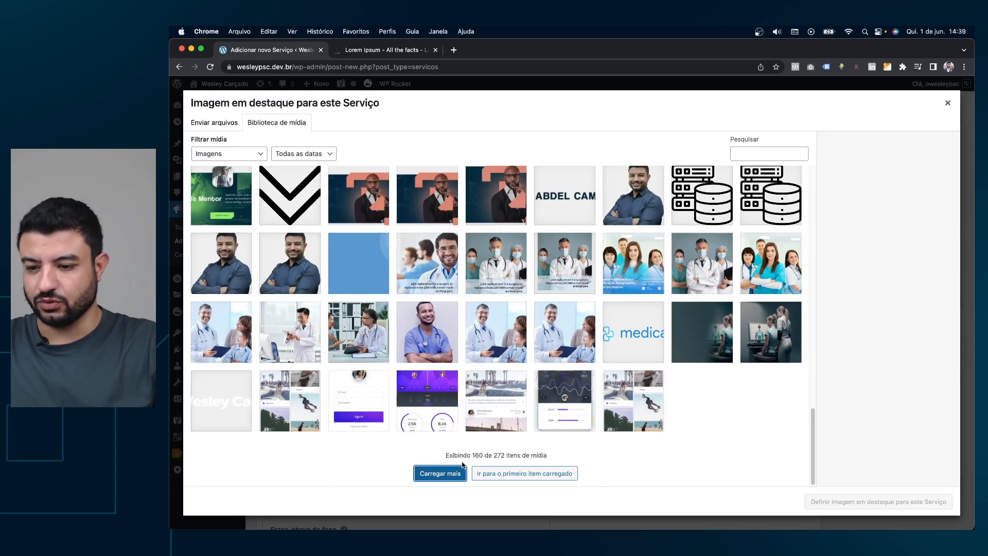
{"action": "scroll", "coordinate": [681, 351], "scroll_direction": "down", "scroll_amount": 7}
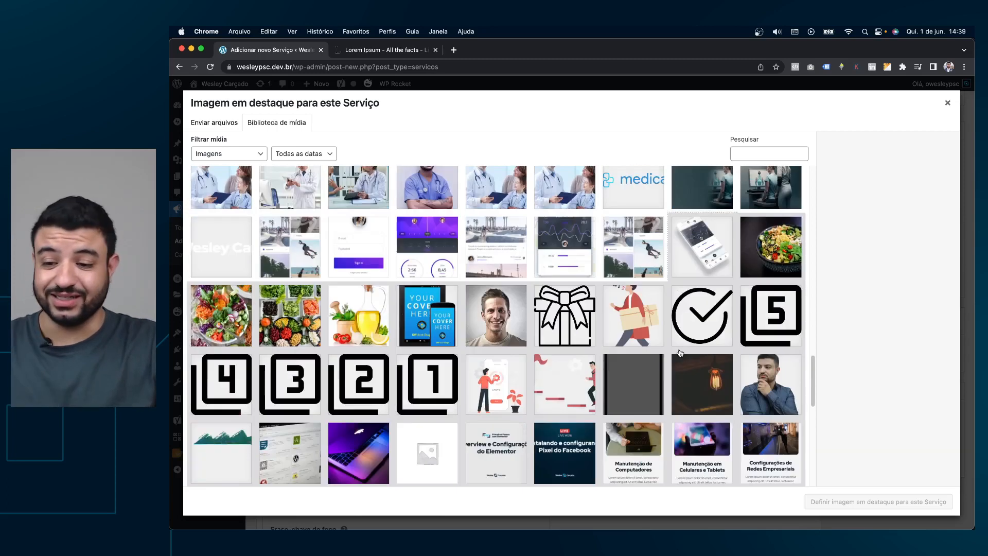
{"action": "scroll", "coordinate": [580, 311], "scroll_direction": "up", "scroll_amount": 1}
{"action": "scroll", "coordinate": [591, 312], "scroll_direction": "down", "scroll_amount": 4}
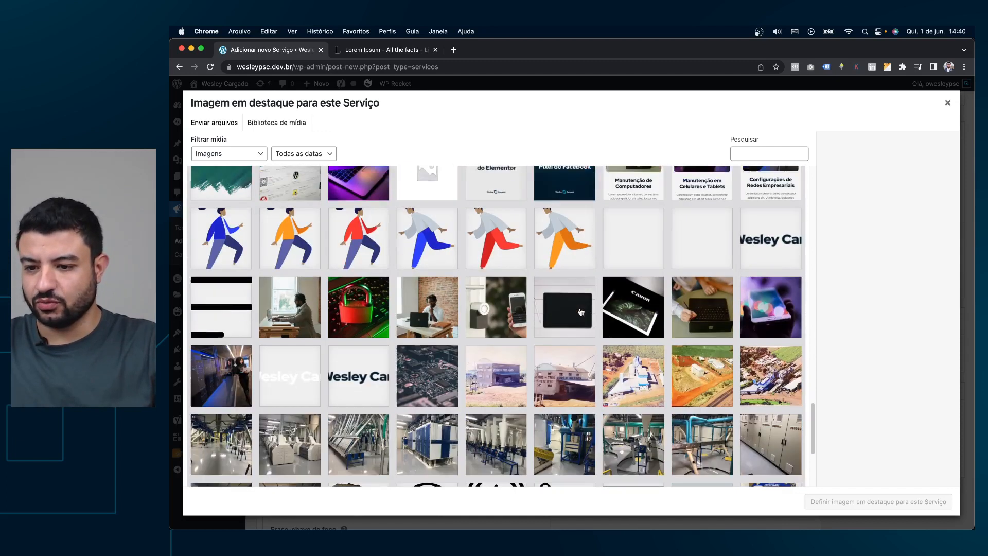
{"action": "left_click", "coordinate": [709, 303]}
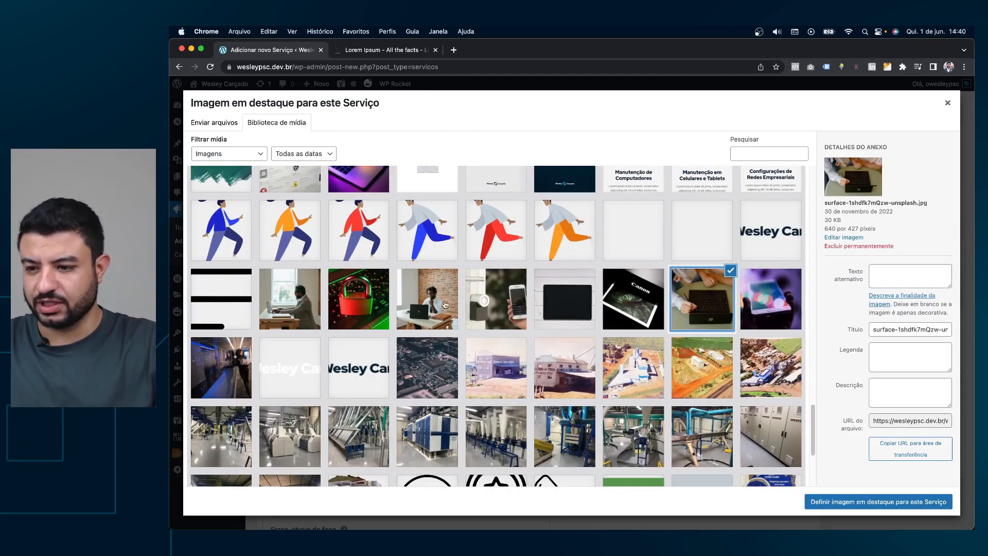
{"action": "left_click", "coordinate": [552, 310]}
{"action": "left_click", "coordinate": [638, 316]}
{"action": "left_click", "coordinate": [701, 318]}
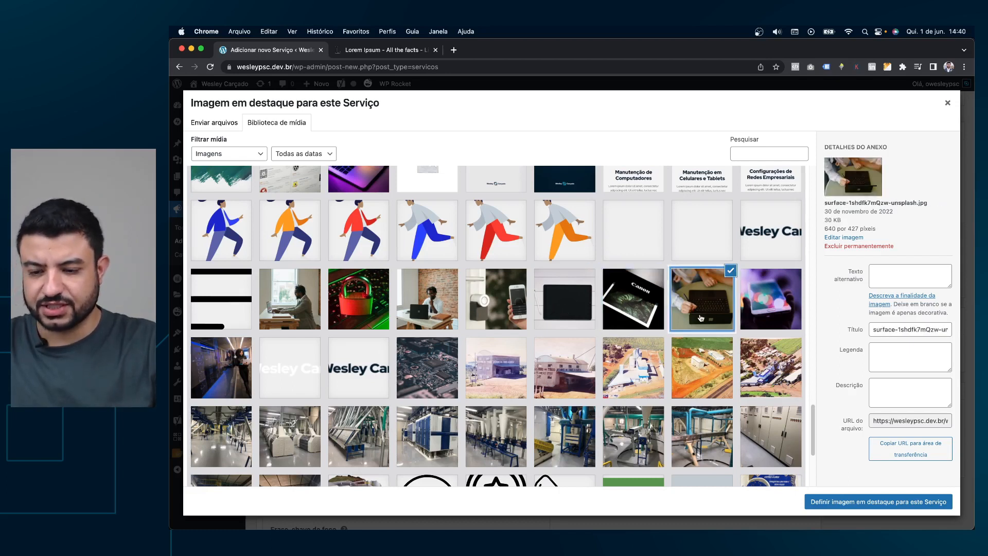
{"action": "left_click", "coordinate": [886, 507]}
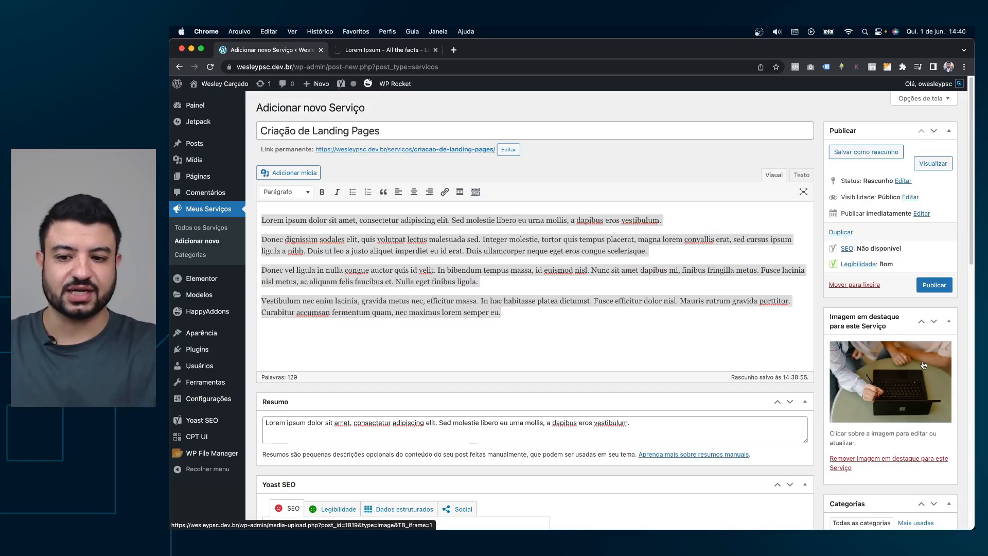
Check the Resumo matches the first body paragraph, then publish Criação de Landing Pages.
{"action": "left_click", "coordinate": [470, 313]}
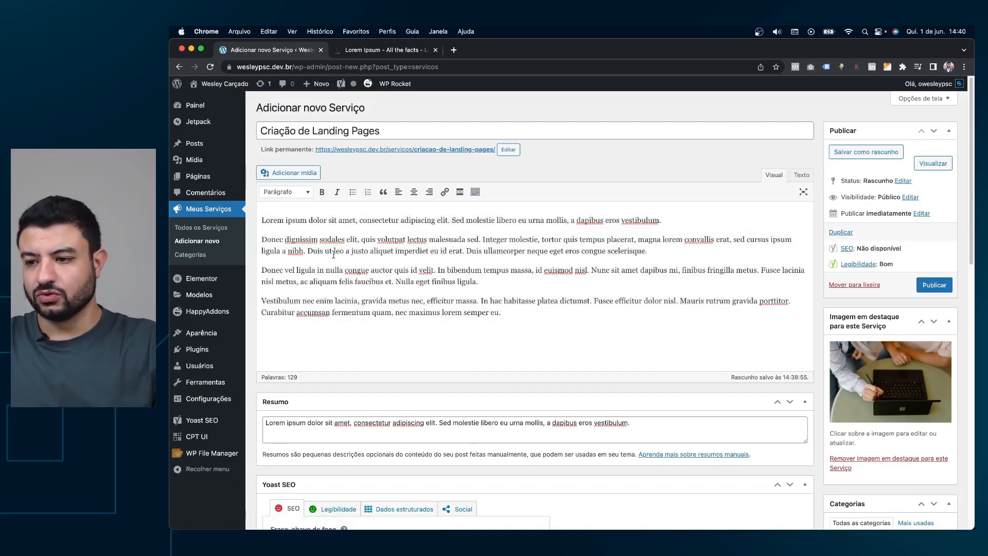
{"action": "triple_click", "coordinate": [264, 222]}
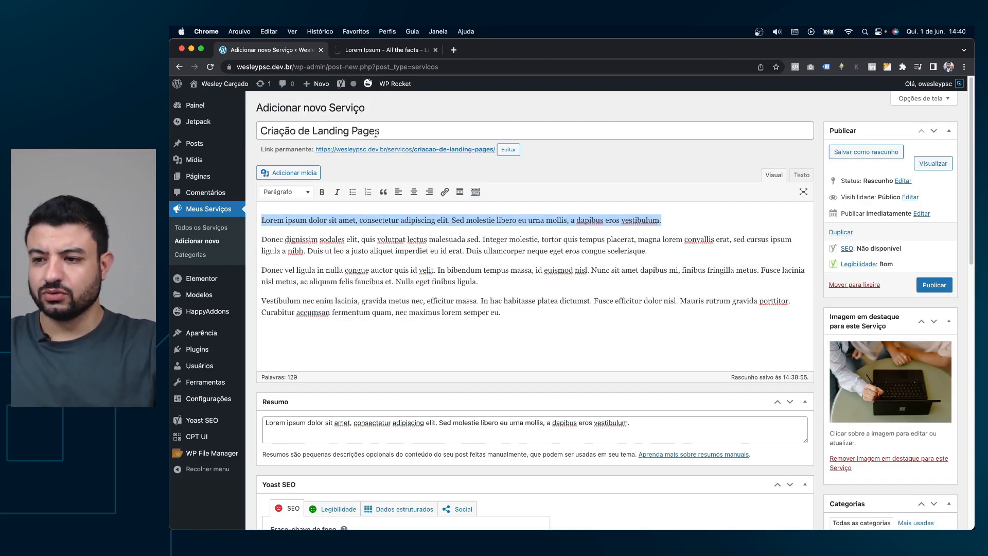
{"action": "left_click", "coordinate": [423, 418]}
{"action": "key", "text": "super+a"}
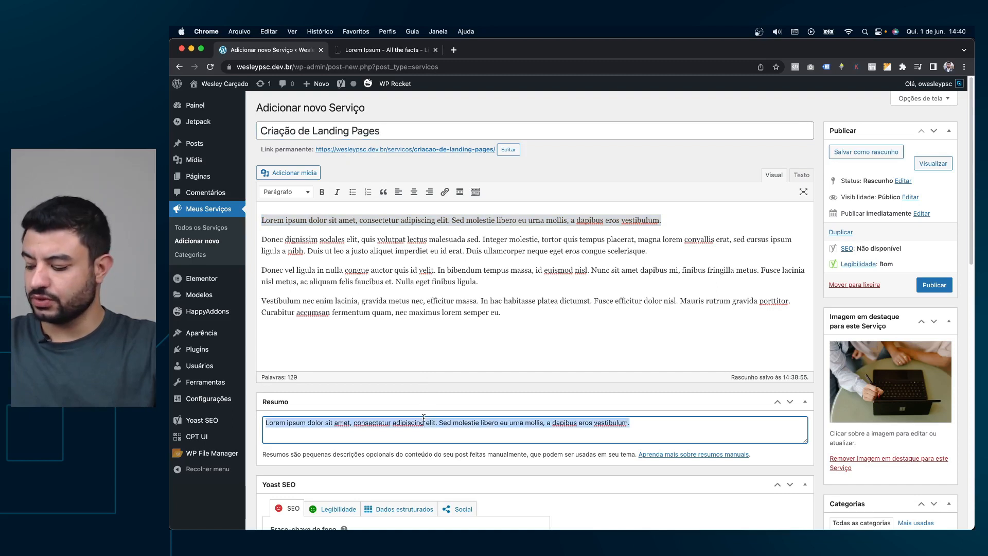
{"action": "left_click", "coordinate": [587, 240]}
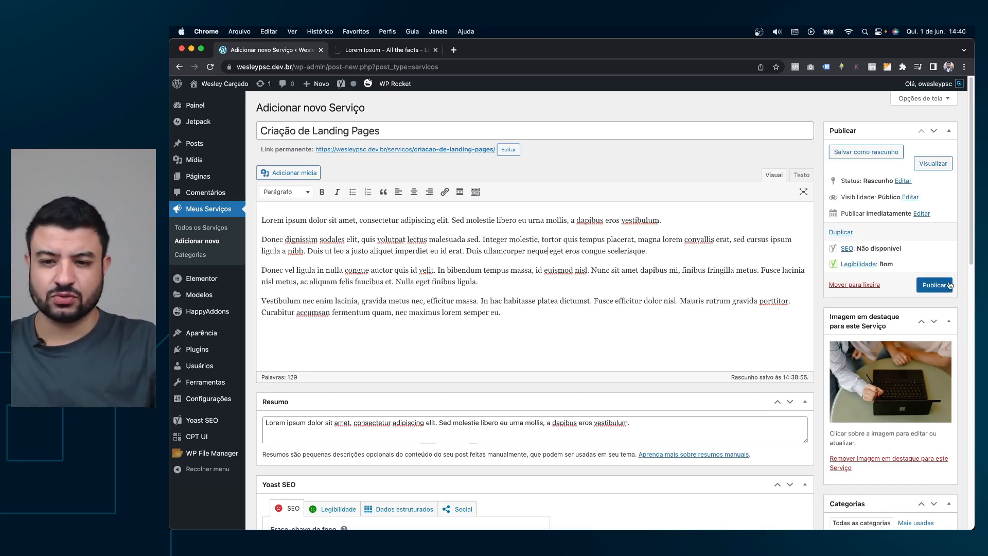
{"action": "left_click", "coordinate": [933, 286]}
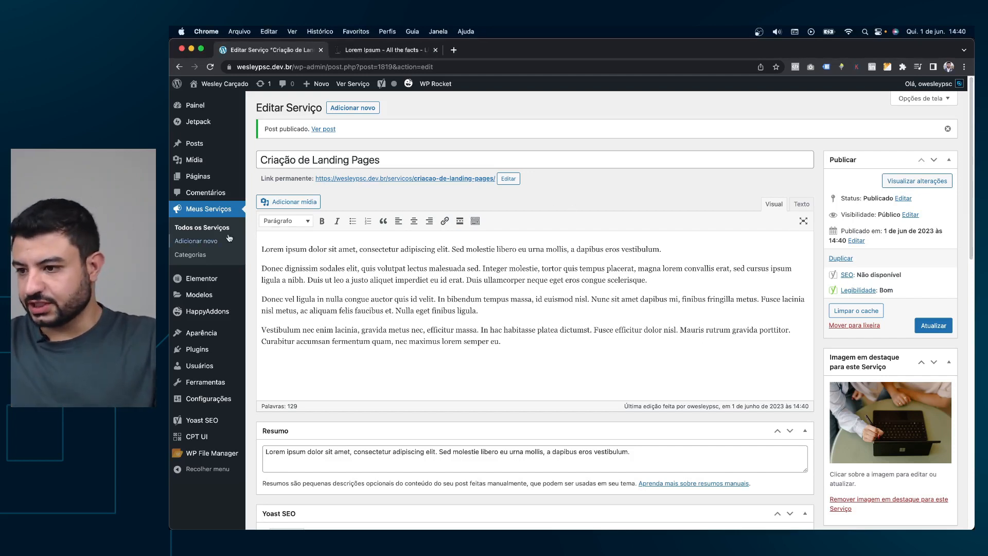
{"action": "left_click", "coordinate": [200, 242]}
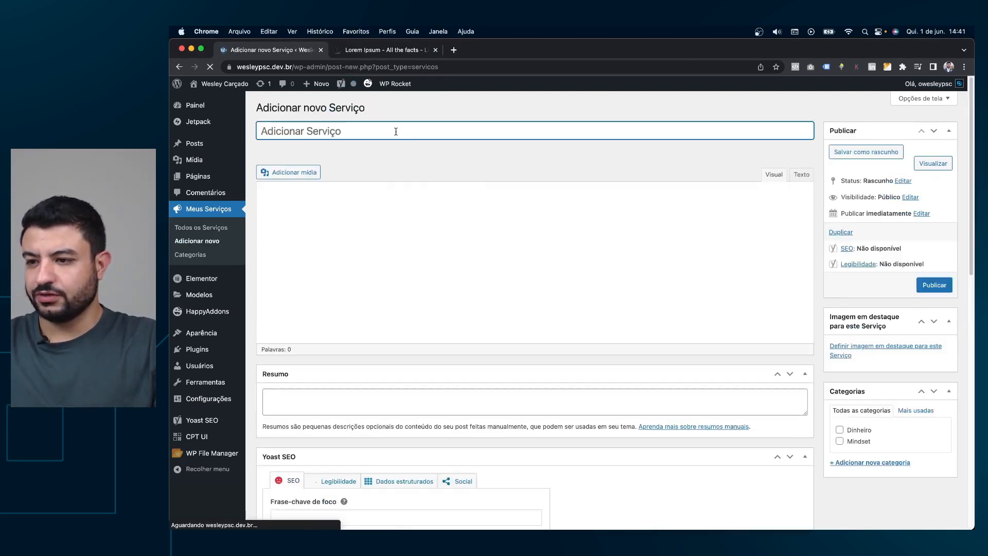
Title the service 'Criação de Sites Institucionais', paste the four paragraphs, and copy the first into Resumo.
{"action": "type", "text": "Cr"}
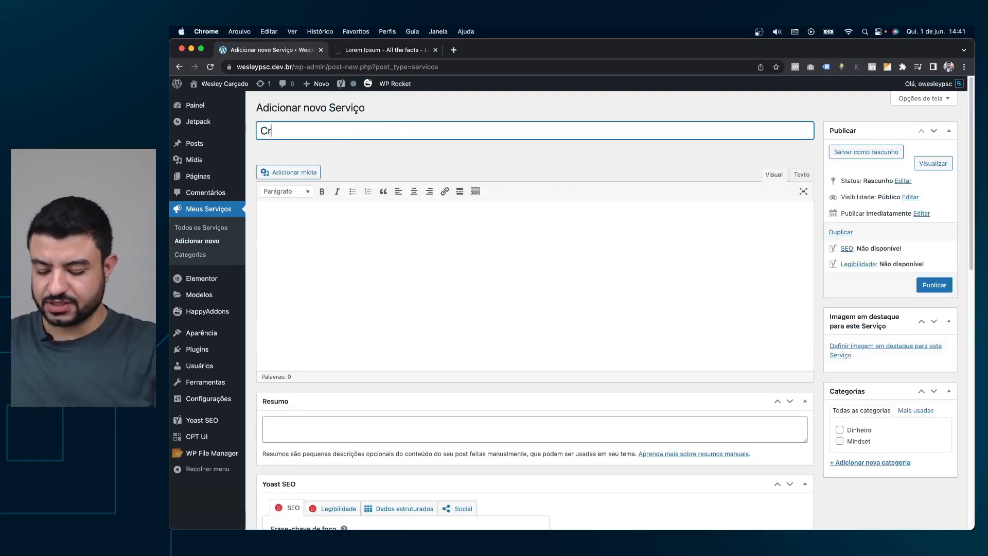
{"action": "type", "text": "iação de Site"}
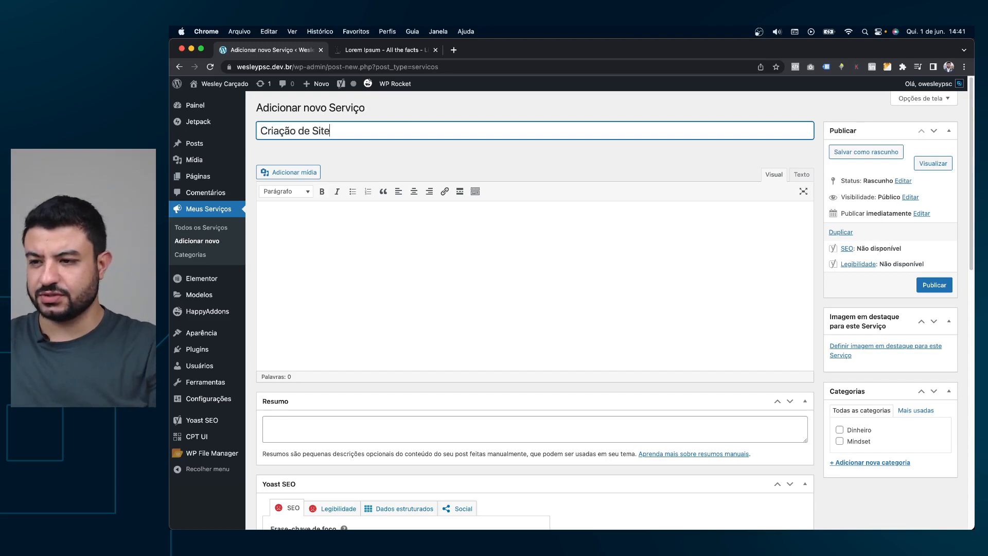
{"action": "type", "text": "s Institucionais"}
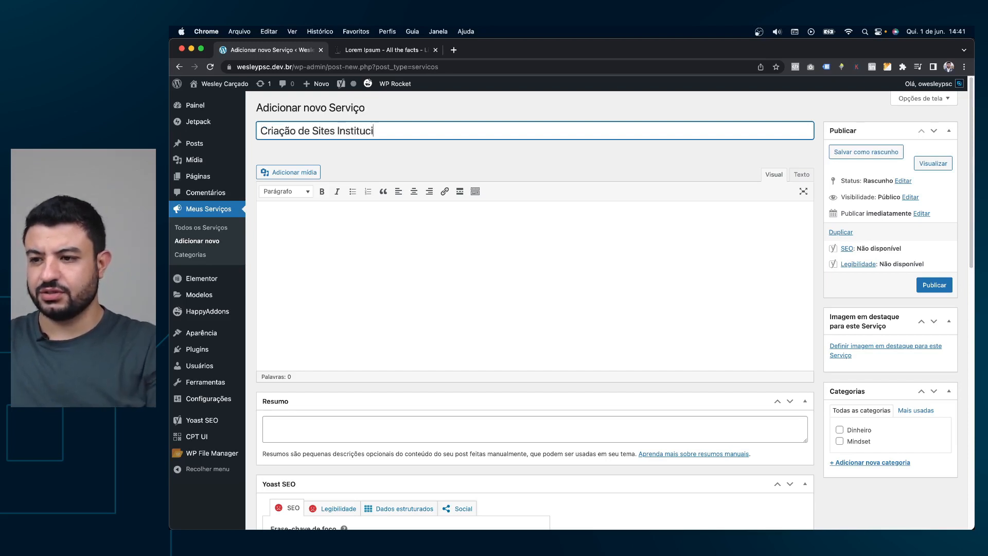
{"action": "left_click", "coordinate": [390, 208]}
{"action": "type", "text": "Lorem ipsum dolor sit amet, consectetur adipiscing elit. Sed molestie libero eu urna mollis, a dapibus eros vestibulum. Donec dignissim sodales elit, quis volutpat lectus malesuada sed. Integer molestie, tortor quis tempus placerat, magna lorem convallis erat, sed cursus ipsum ligula a nibh. Duis ut leo a justo aliquet imperdiet eu id erat. Duis ullamcorper neque eget eros congue scelerisque. Donec vel ligula in nulla congue auctor quis id velit. In bibendum tempus massa, id euismod nisl. Nunc sit amet dapibus mi, finibus fringilla metus. Fusce lacinia nisl metus, ac aliquam felis faucibus et. Nulla eget finibus ligula. Vestibulum nec enim lacinia, gravida metus nec, efficitur massa. In hac habitasse platea dictumst. Fusce efficitur dolor nisl. Mauris rutrum gravida porttitor. Curabitur accumsan fermentum quam, nec maximus lorem semper eu."}
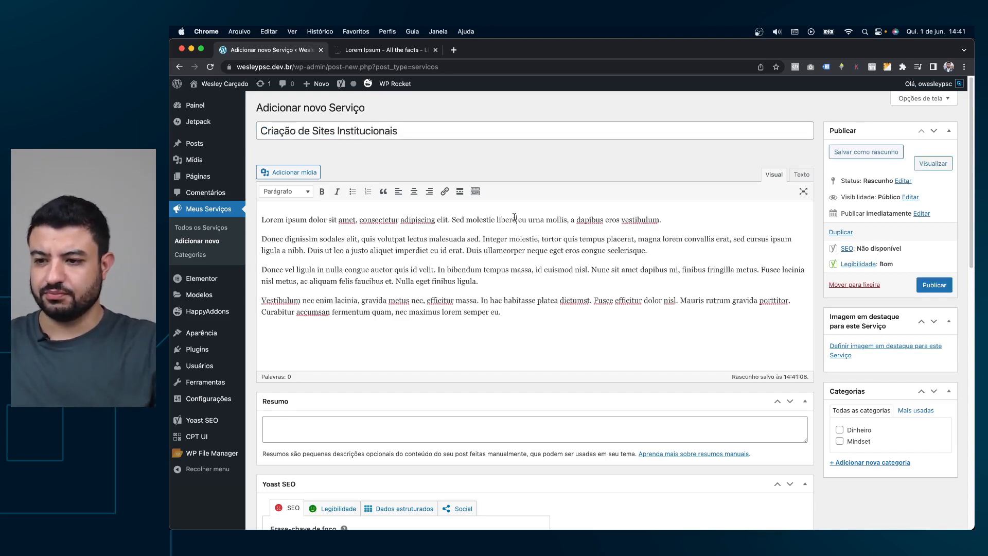
{"action": "triple_click", "coordinate": [391, 220]}
{"action": "key", "text": "super+c"}
{"action": "left_click", "coordinate": [506, 428]}
{"action": "key", "text": "super+v"}
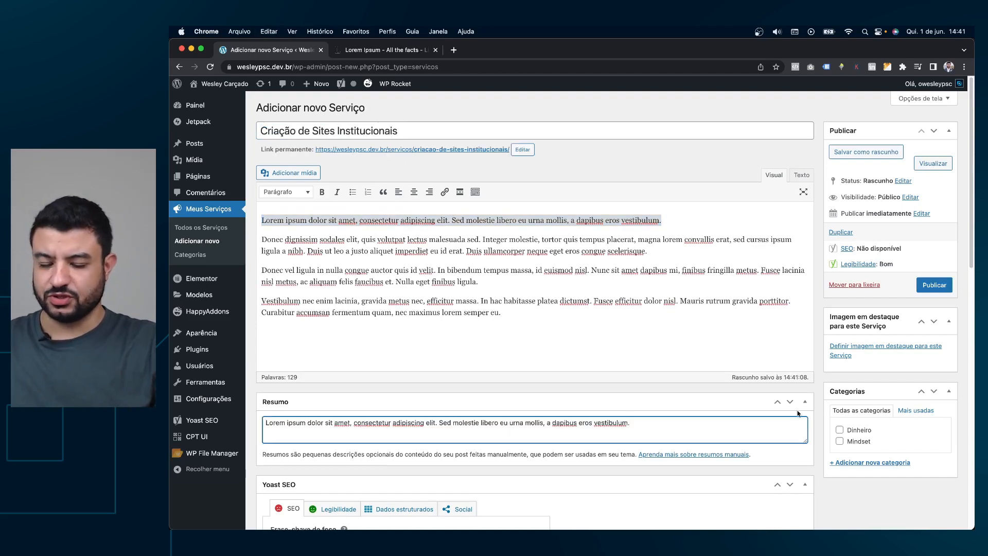
{"action": "left_click", "coordinate": [858, 465]}
Add categories Institucional and Lançamentos, leaving both unticked for this service.
{"action": "scroll", "coordinate": [869, 460], "scroll_direction": "down", "scroll_amount": 5}
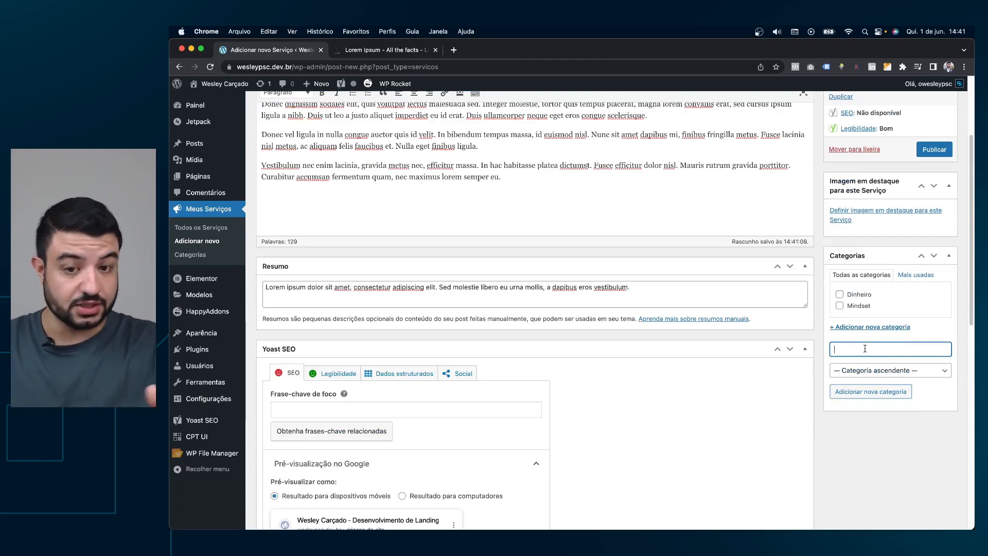
{"action": "type", "text": "Insti"}
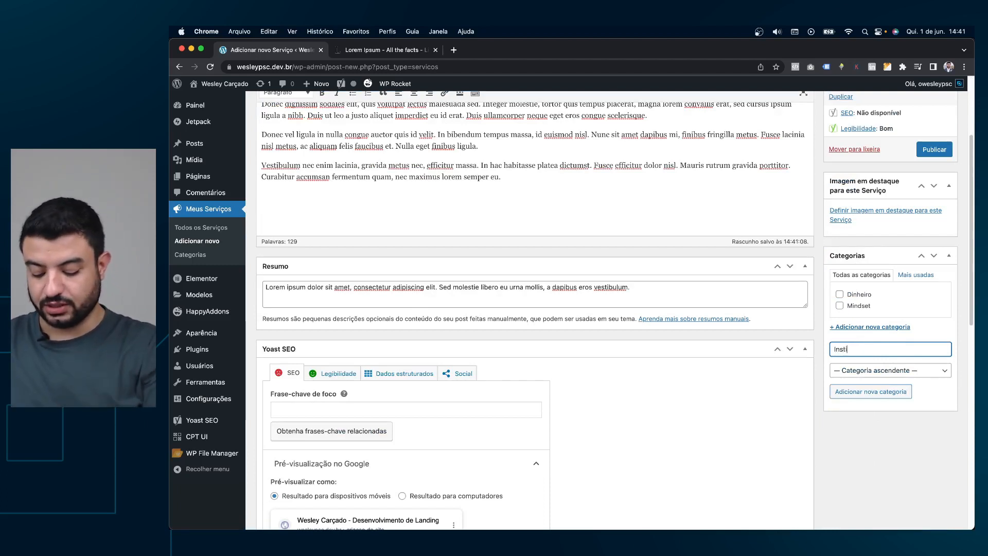
{"action": "type", "text": "tucional"}
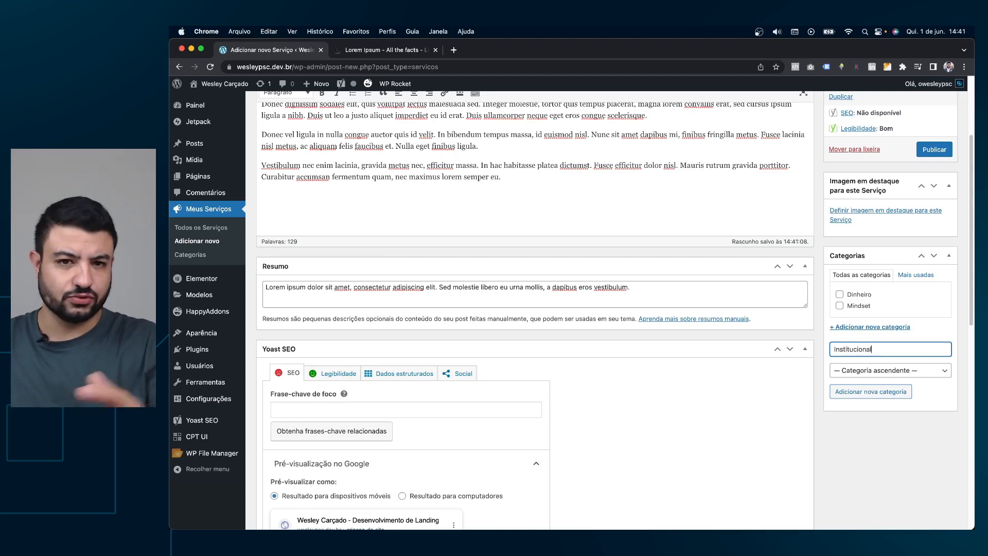
{"action": "left_click", "coordinate": [867, 391]}
{"action": "type", "text": "LAnçamentos"}
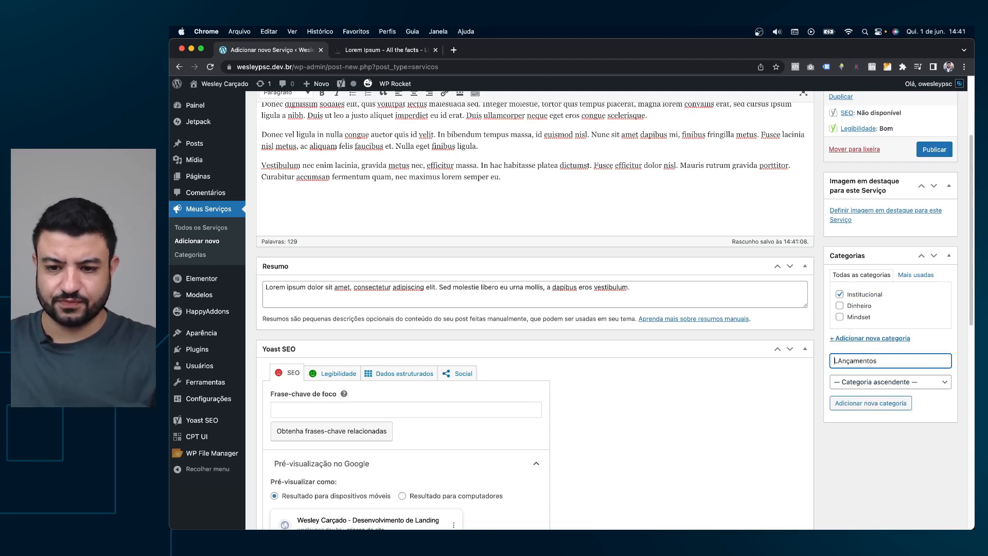
{"action": "left_click", "coordinate": [862, 399]}
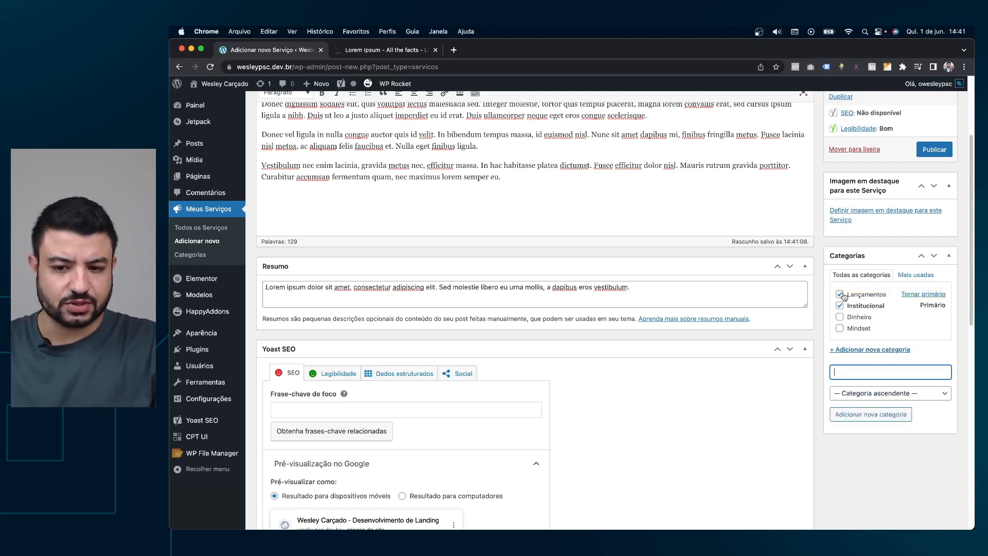
{"action": "left_click", "coordinate": [839, 294]}
{"action": "left_click", "coordinate": [840, 306]}
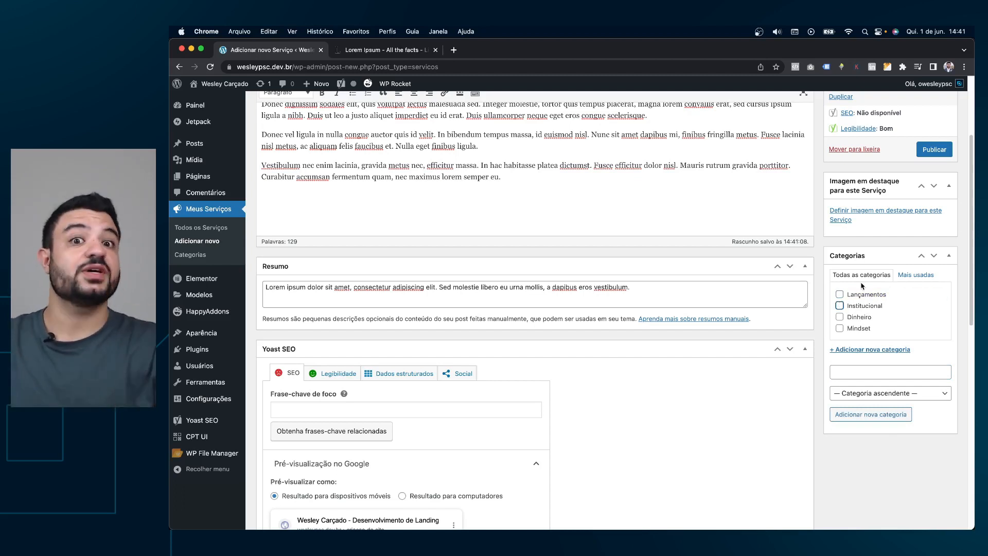
{"action": "scroll", "coordinate": [838, 267], "scroll_direction": "up", "scroll_amount": 1}
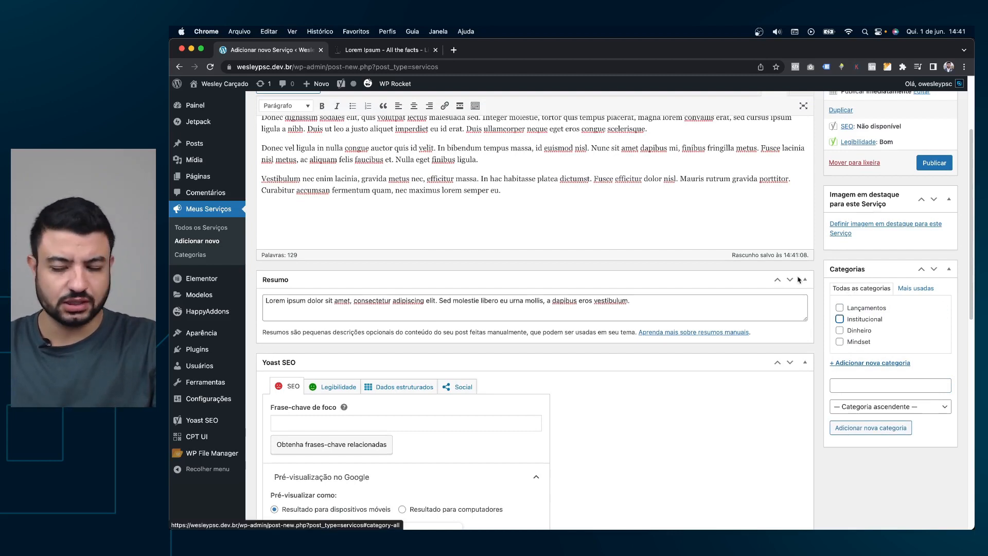
{"action": "scroll", "coordinate": [800, 258], "scroll_direction": "up", "scroll_amount": 2}
{"action": "scroll", "coordinate": [801, 257], "scroll_direction": "up", "scroll_amount": 3}
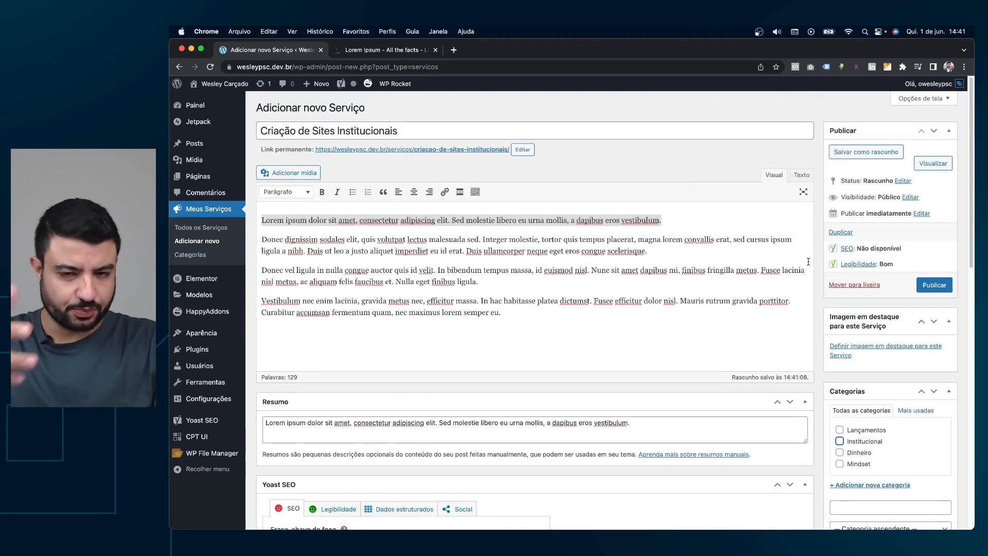
{"action": "scroll", "coordinate": [710, 326], "scroll_direction": "down", "scroll_amount": 1}
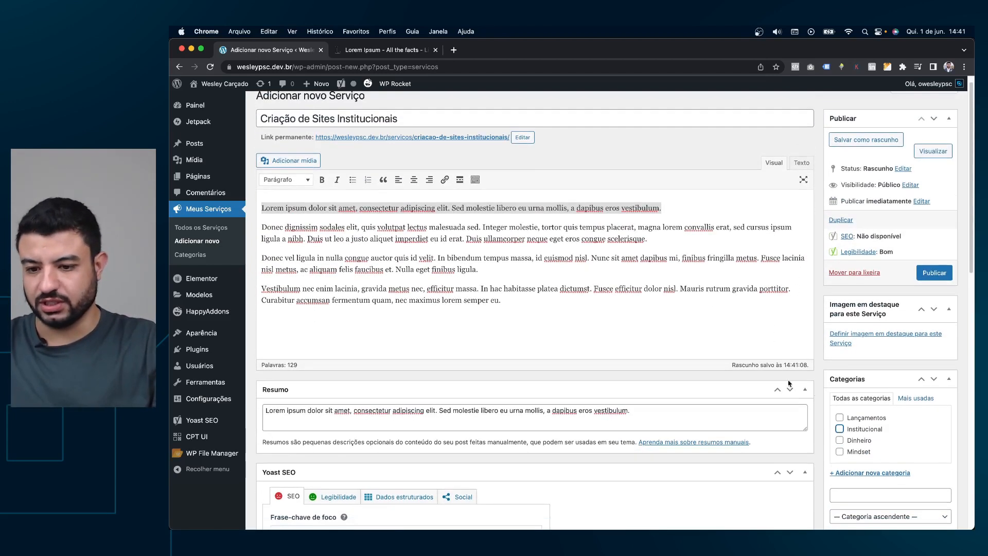
Set the purple phone-among-colourful-lights photo from the media library as the featured image.
{"action": "left_click", "coordinate": [862, 333]}
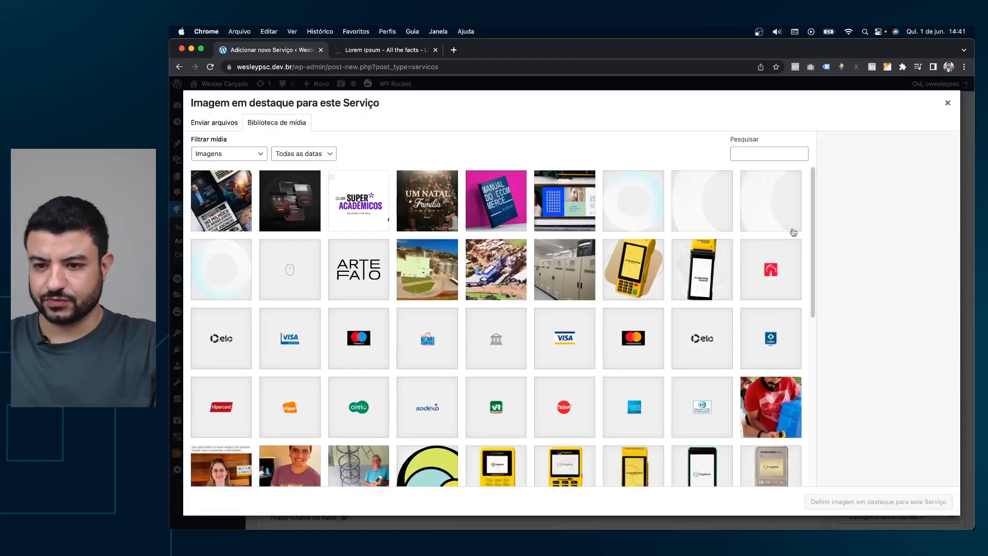
{"action": "scroll", "coordinate": [679, 237], "scroll_direction": "down", "scroll_amount": 10}
{"action": "left_click", "coordinate": [495, 473]}
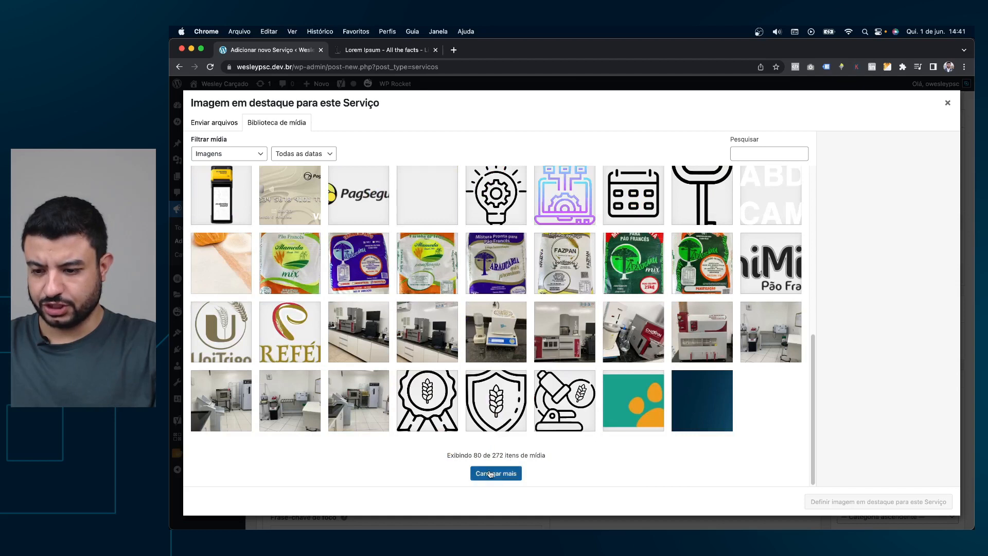
{"action": "scroll", "coordinate": [679, 299], "scroll_direction": "down", "scroll_amount": 10}
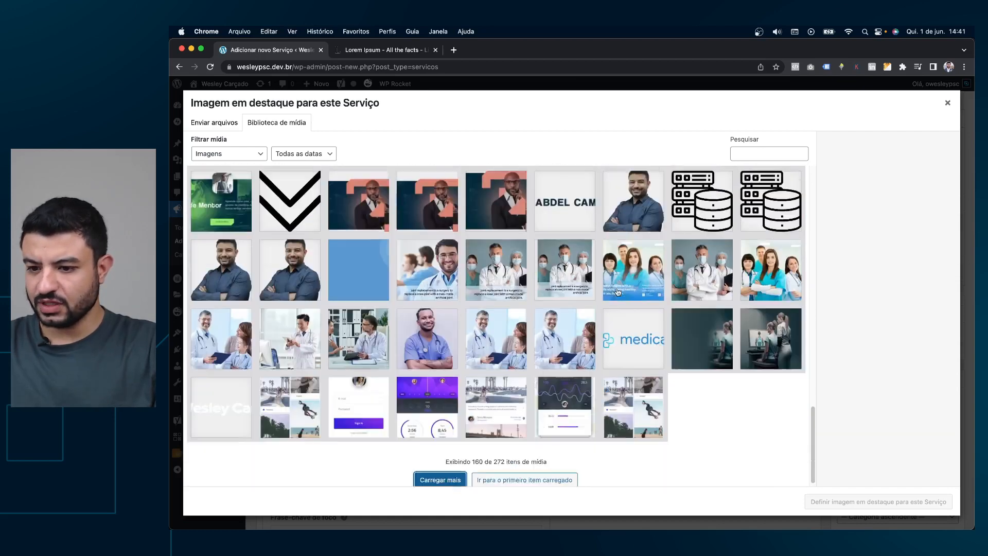
{"action": "left_click", "coordinate": [461, 477]}
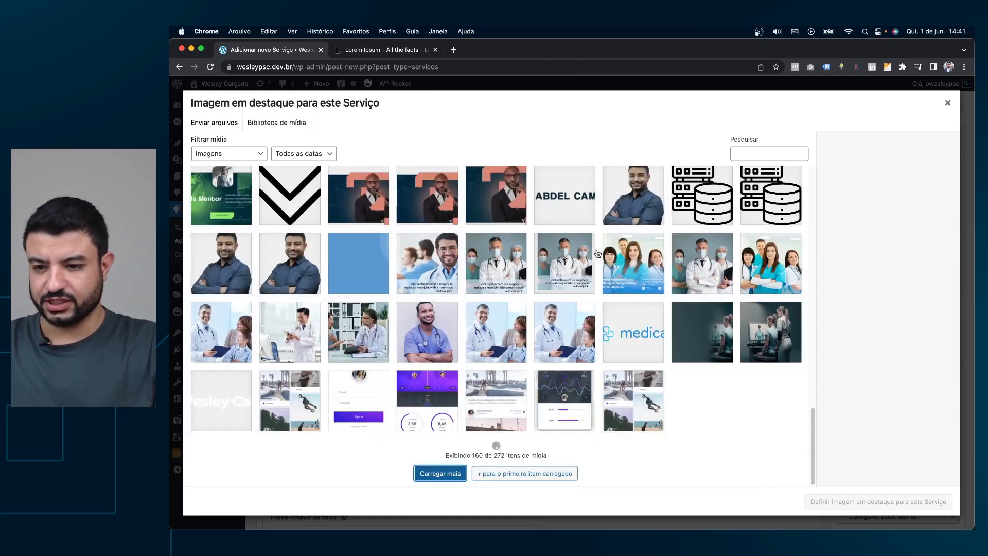
{"action": "scroll", "coordinate": [552, 235], "scroll_direction": "down", "scroll_amount": 5}
{"action": "scroll", "coordinate": [607, 253], "scroll_direction": "down", "scroll_amount": 5}
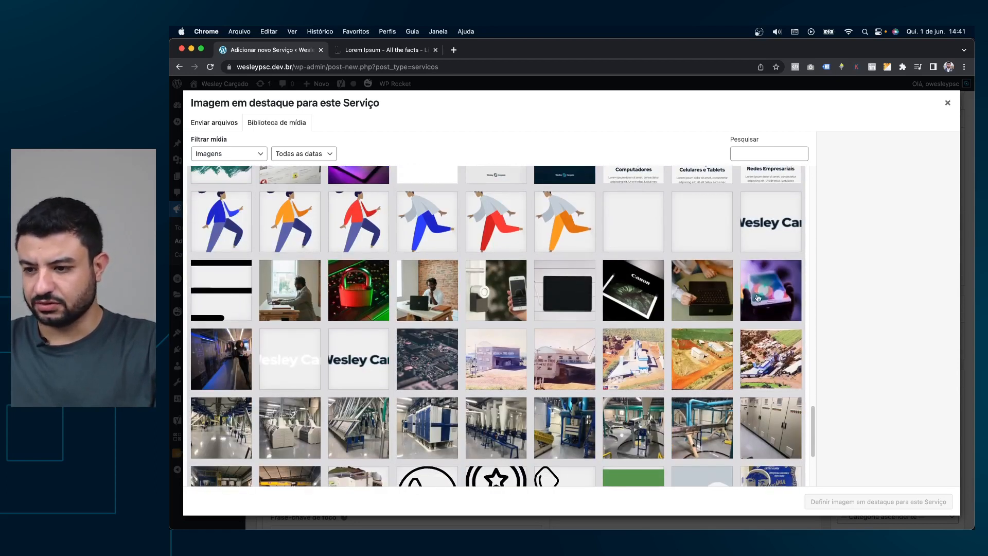
{"action": "left_click", "coordinate": [757, 297]}
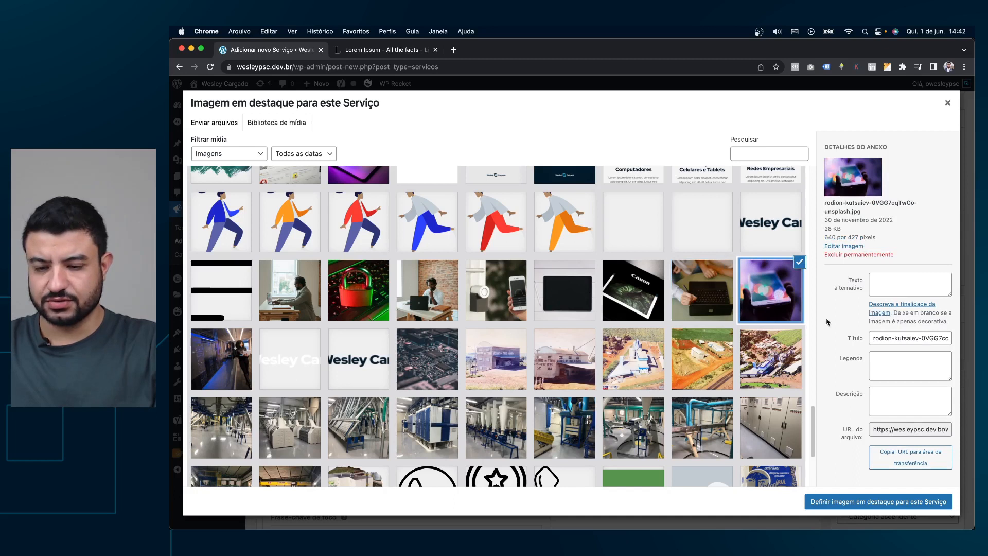
{"action": "scroll", "coordinate": [772, 361], "scroll_direction": "down", "scroll_amount": 10}
{"action": "left_click", "coordinate": [877, 500]}
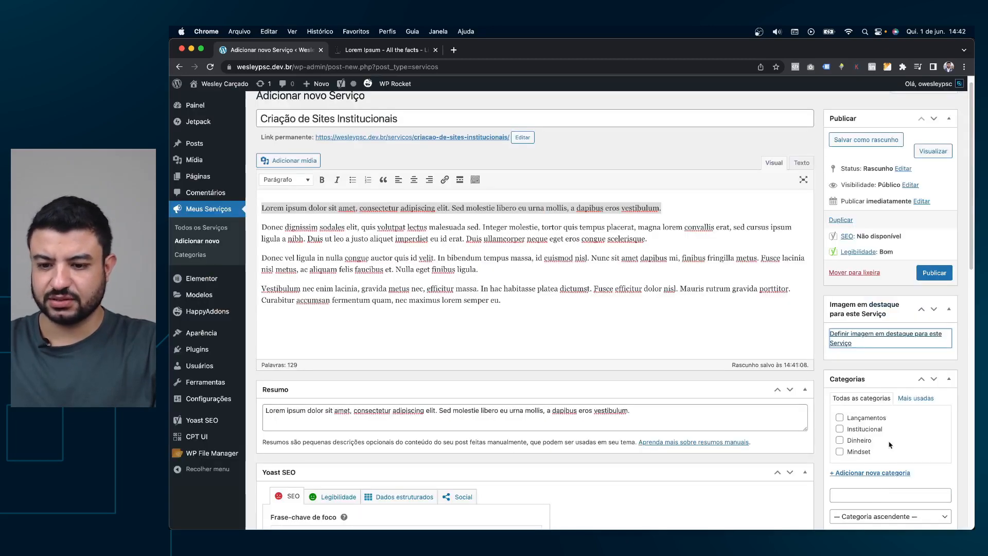
Publish Criação de Sites Institucionais with slug criacao-de-sites-institucionais, then view all services.
{"action": "left_click", "coordinate": [933, 273]}
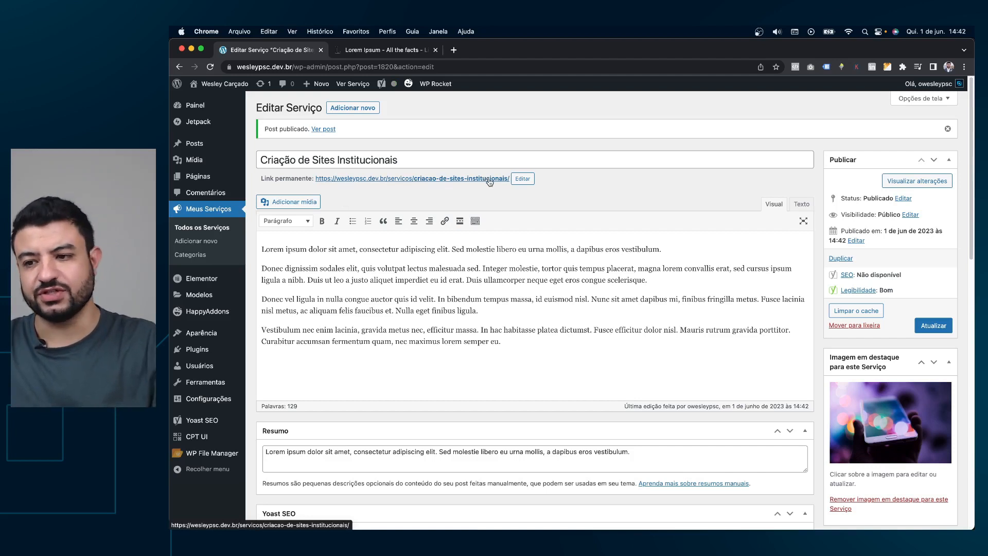
{"action": "left_click", "coordinate": [528, 179]}
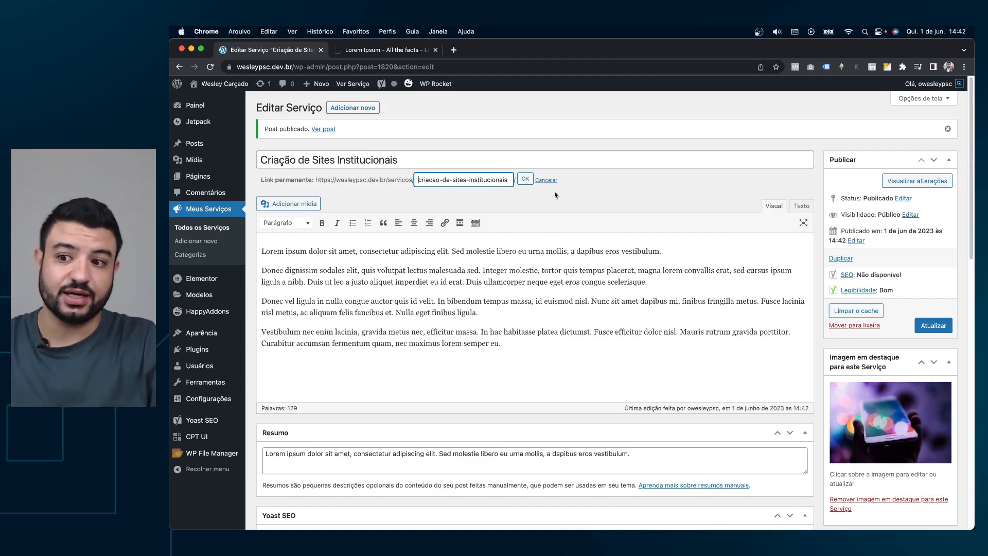
{"action": "left_click", "coordinate": [525, 179]}
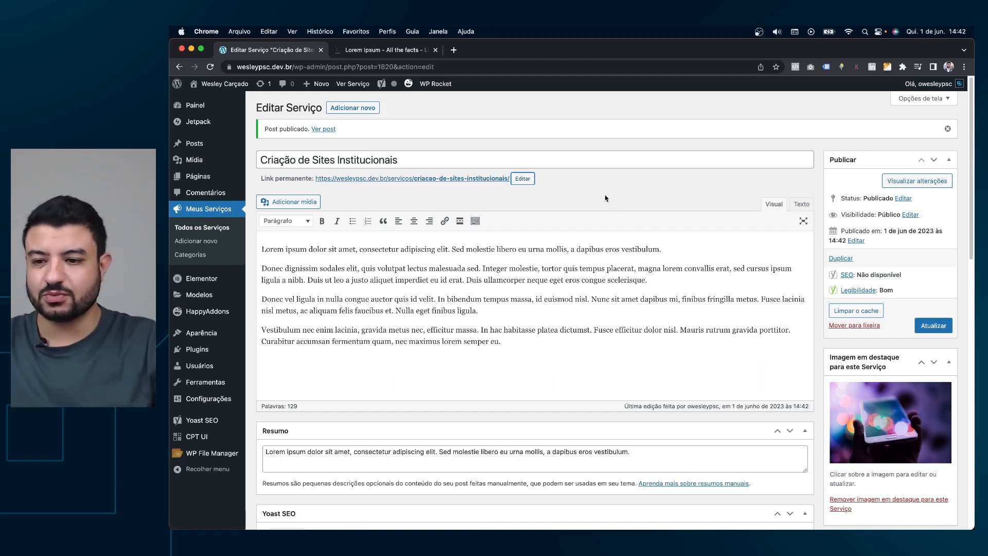
{"action": "scroll", "coordinate": [622, 190], "scroll_direction": "down", "scroll_amount": 2}
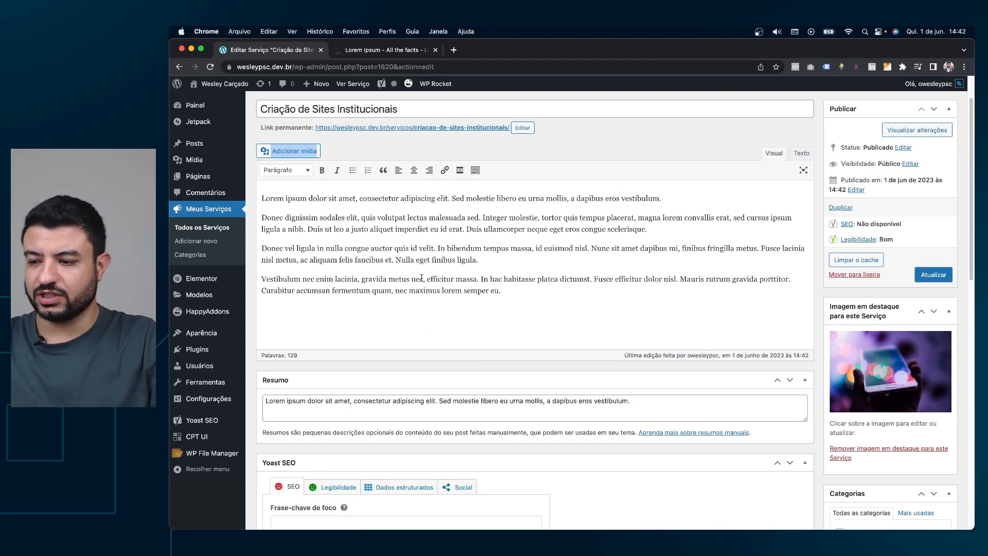
{"action": "left_click", "coordinate": [212, 227]}
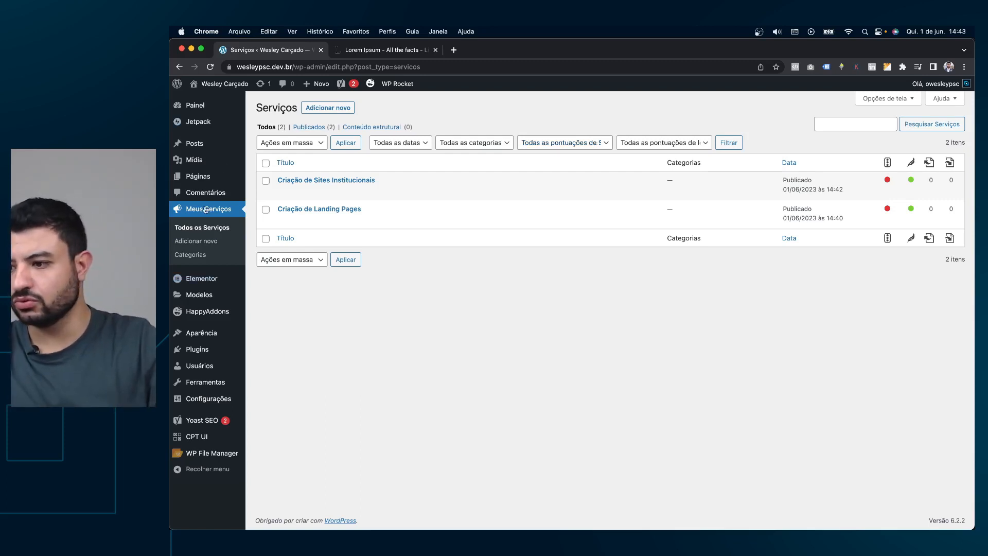
Open the Páginas list in a new tab and launch Info Wesley in Elementor.
{"action": "left_click", "coordinate": [204, 178], "text": "super"}
{"action": "left_click", "coordinate": [359, 53]}
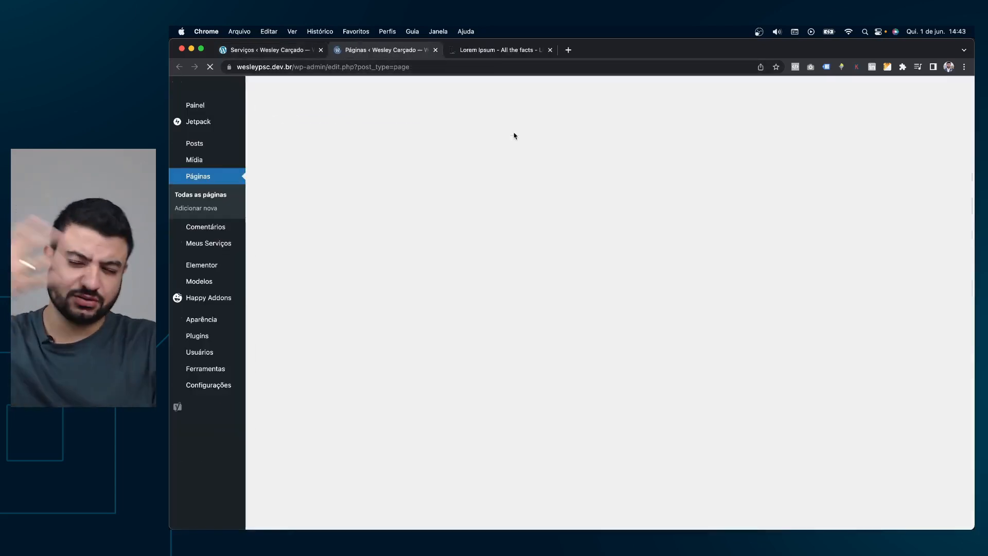
{"action": "scroll", "coordinate": [451, 282], "scroll_direction": "down", "scroll_amount": 2}
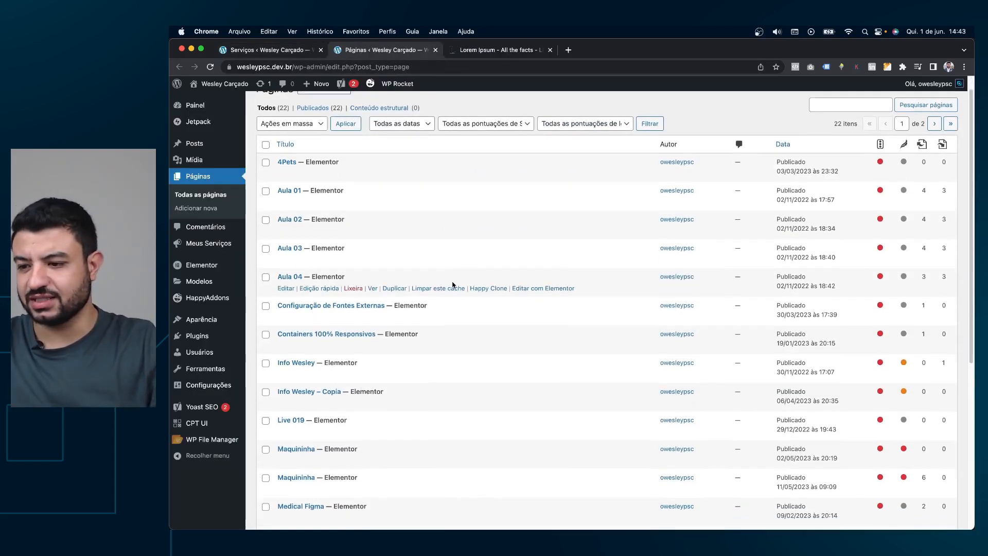
{"action": "left_click", "coordinate": [539, 350], "text": "super"}
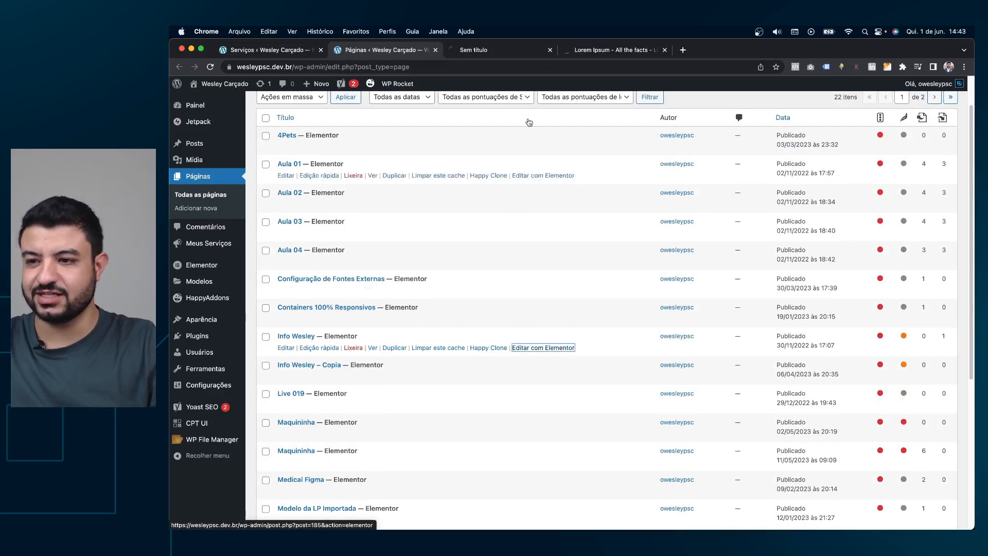
{"action": "left_click", "coordinate": [499, 56]}
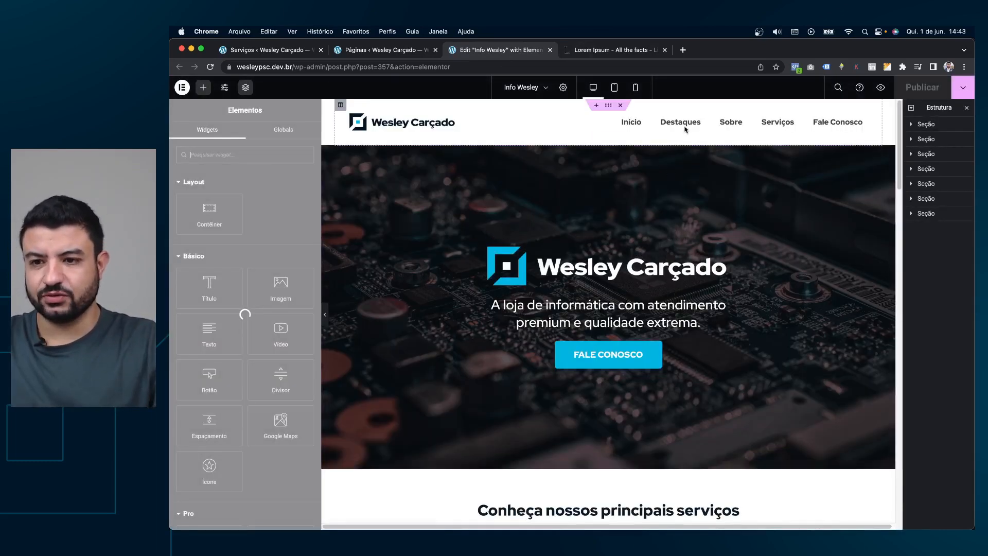
Insert an empty container above the services section.
{"action": "left_click", "coordinate": [685, 125]}
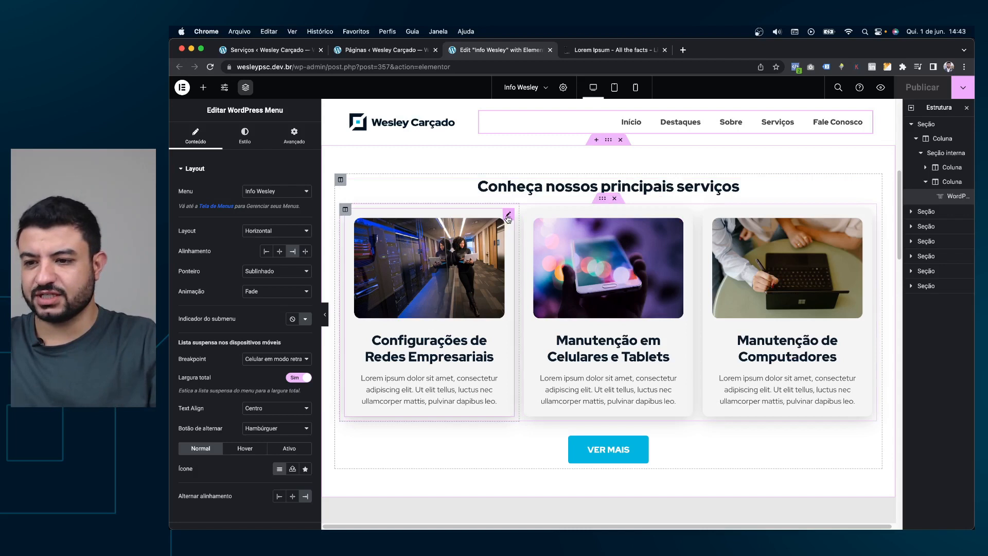
{"action": "left_click", "coordinate": [508, 215]}
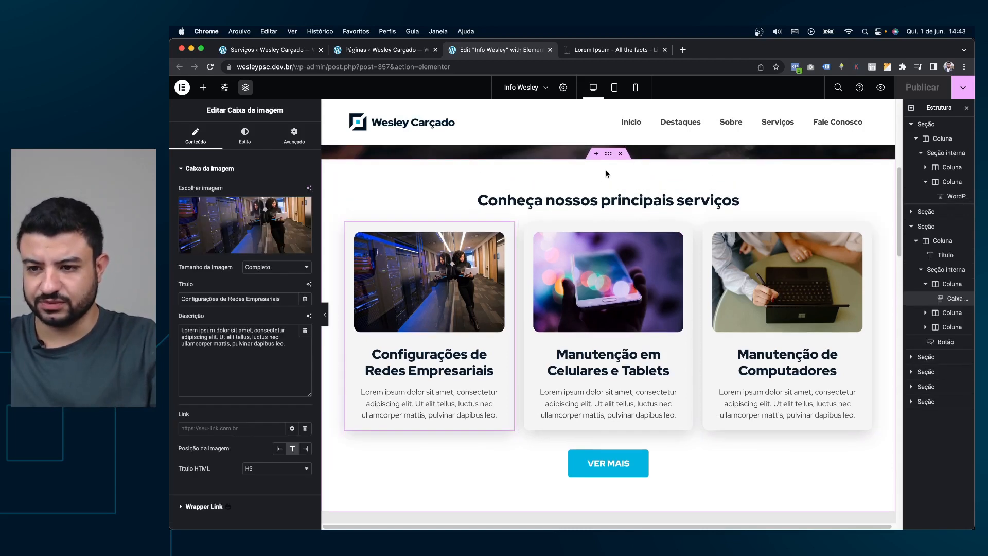
{"action": "left_click", "coordinate": [596, 154]}
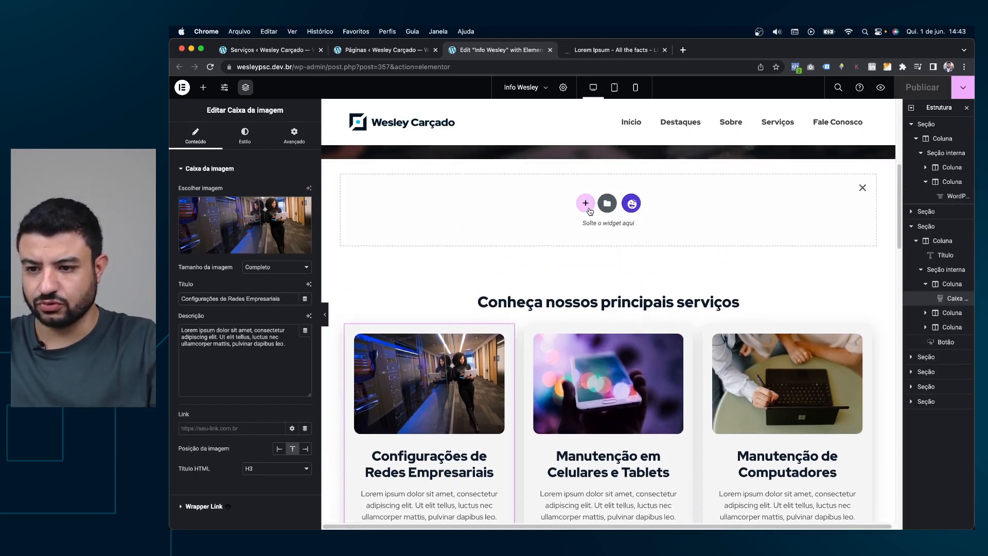
{"action": "left_click", "coordinate": [535, 224]}
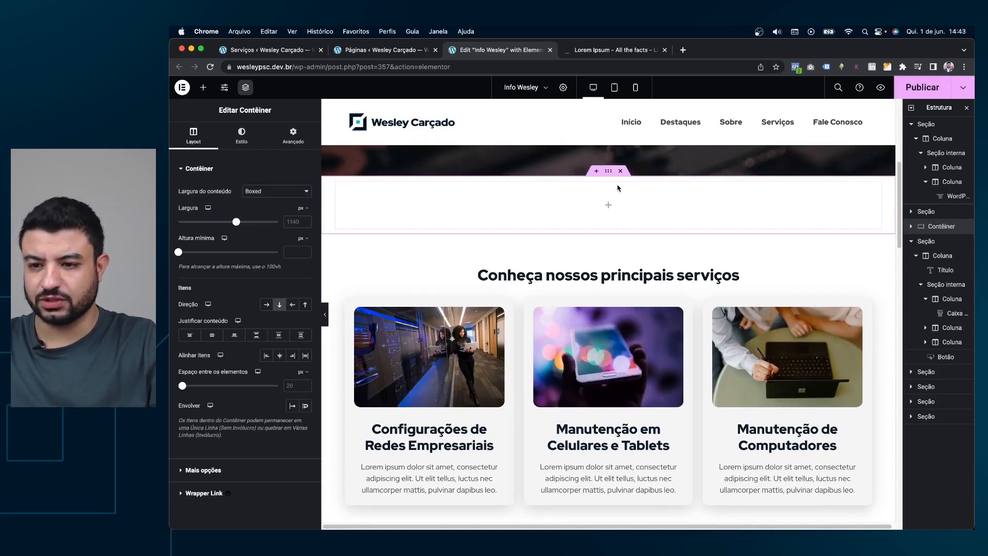
Give the container 80 px top and bottom padding, undoing a trial move of the services heading.
{"action": "left_click", "coordinate": [293, 135]}
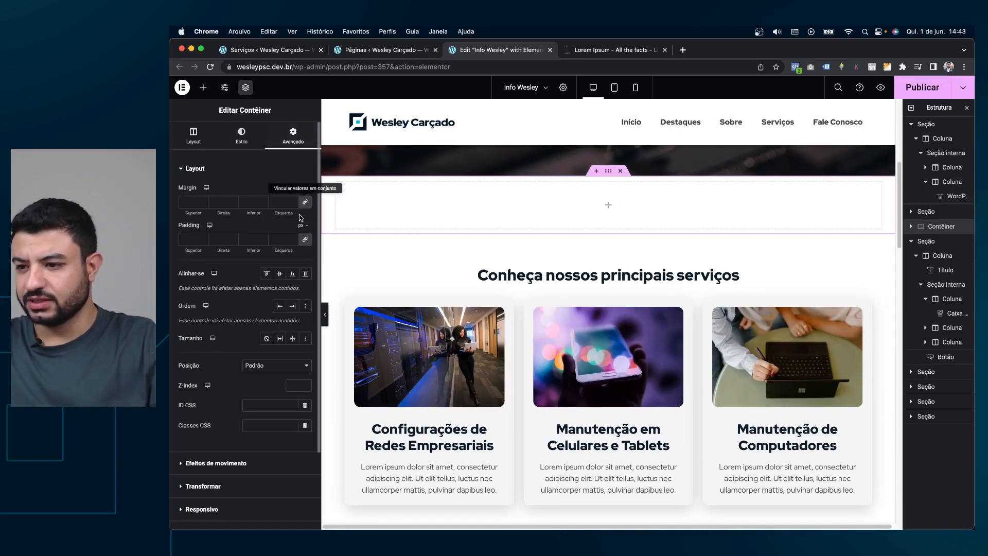
{"action": "left_click", "coordinate": [188, 239]}
{"action": "type", "text": "060"}
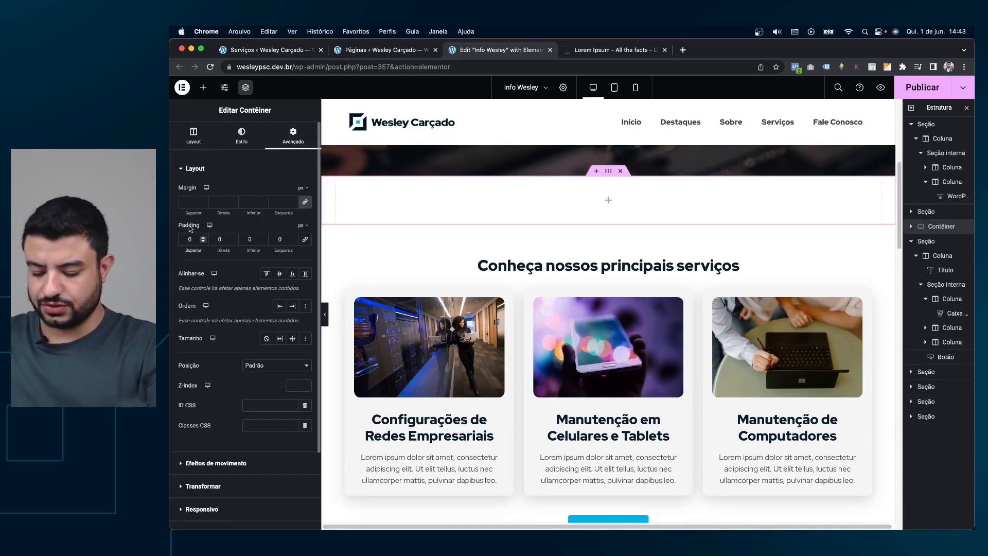
{"action": "key", "text": "Tab"}
{"action": "key", "text": "Tab"}
{"action": "type", "text": "60"}
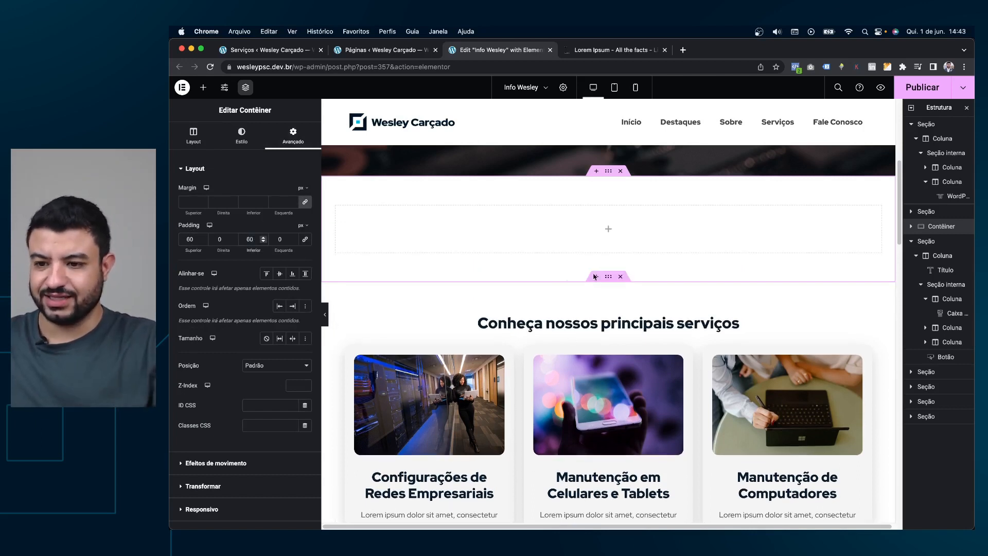
{"action": "type", "text": "80"}
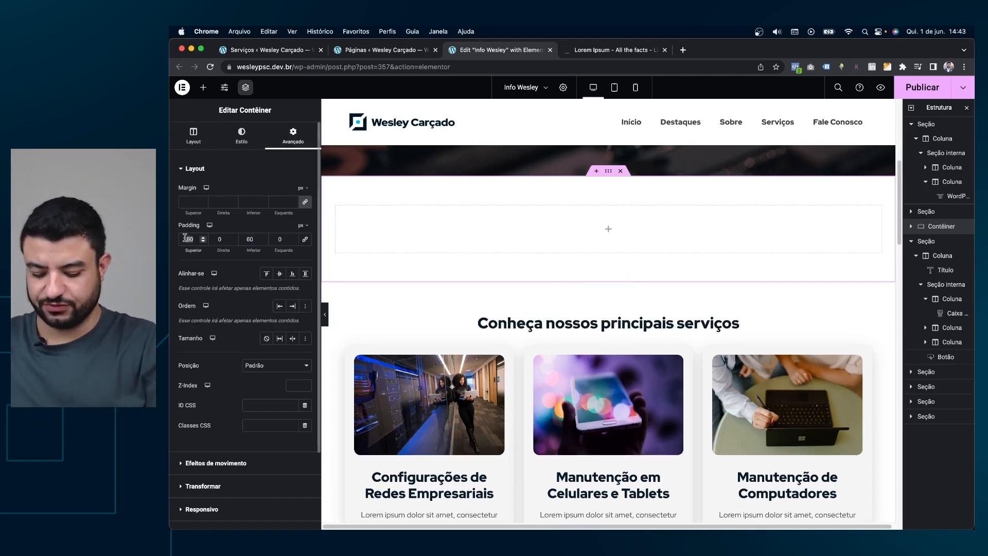
{"action": "key", "text": "Tab"}
{"action": "key", "text": "Tab"}
{"action": "type", "text": "80"}
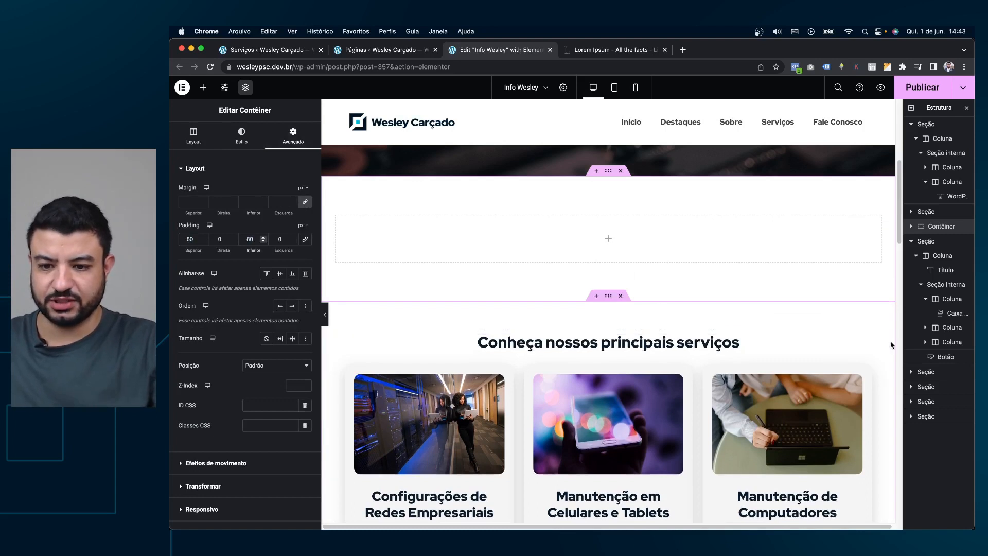
{"action": "left_click_drag", "start_coordinate": [877, 341], "coordinate": [646, 340]}
{"action": "key", "text": "super+z"}
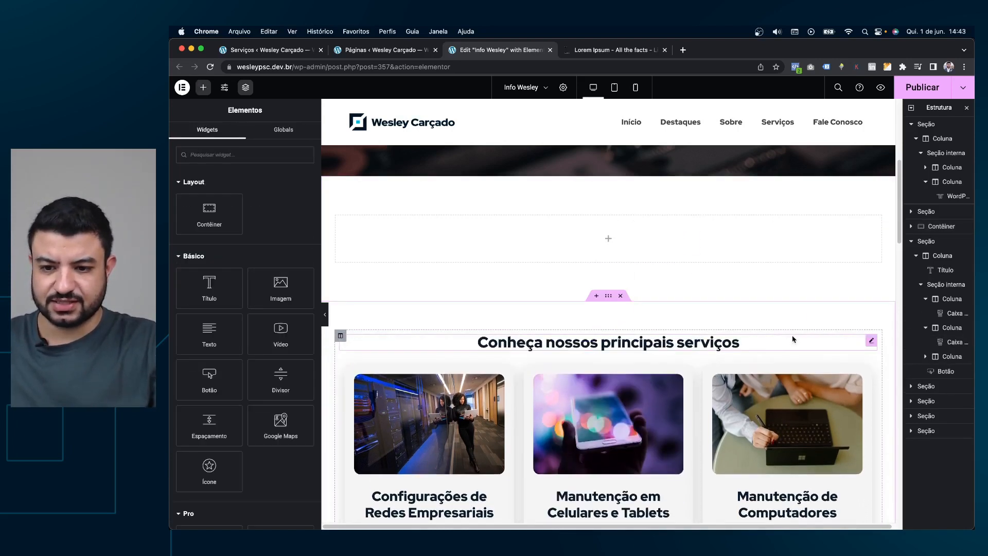
Copy the 'Conheça nossos principais serviços' heading and paste it into the empty container.
{"action": "right_click", "coordinate": [871, 342]}
{"action": "left_click", "coordinate": [892, 371]}
{"action": "right_click", "coordinate": [625, 247]}
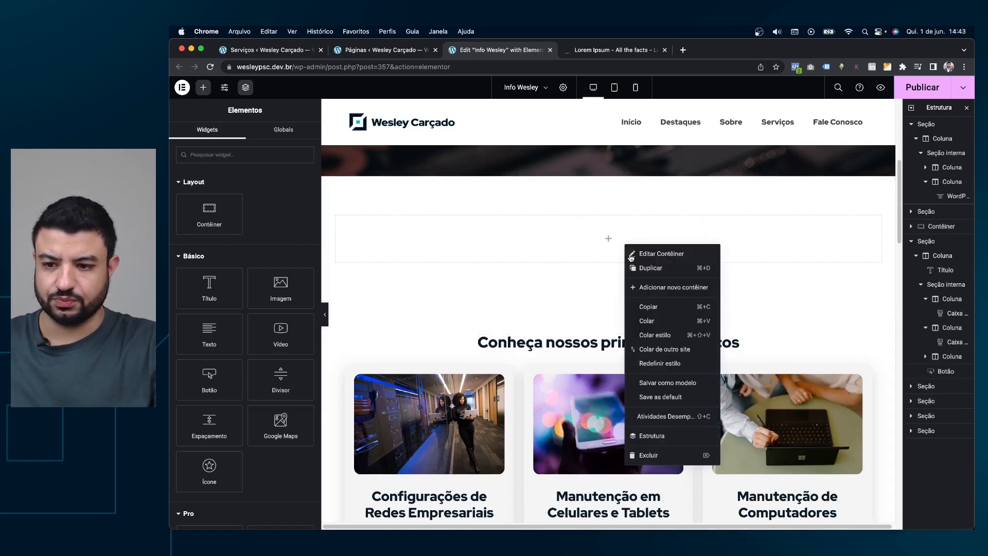
{"action": "left_click", "coordinate": [647, 321]}
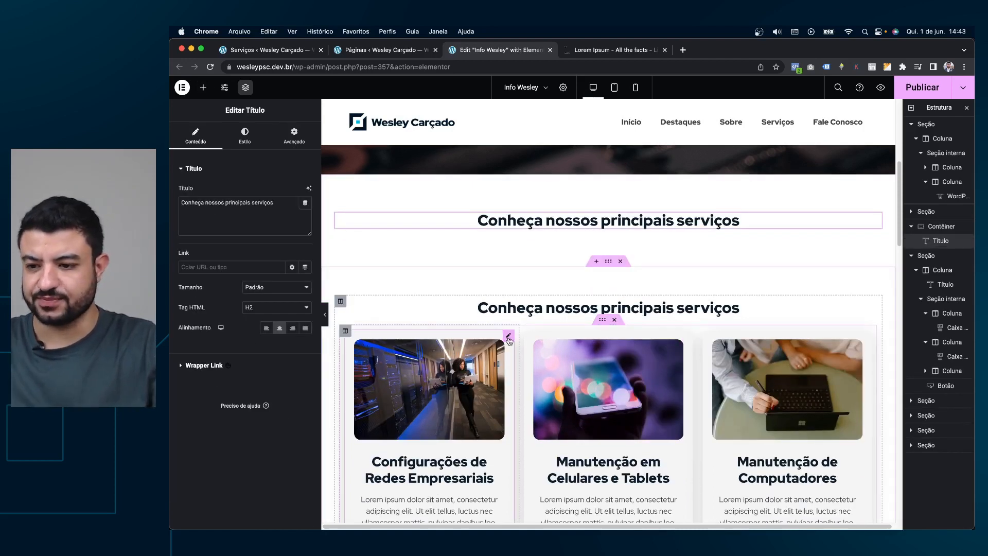
Try dragging the first service card out of its row, then undo the move.
{"action": "left_click", "coordinate": [509, 337]}
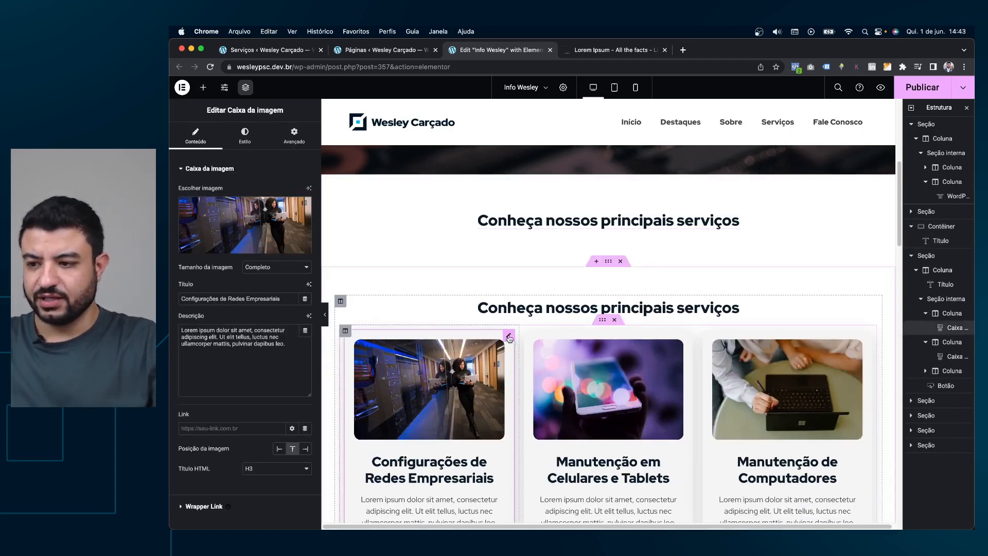
{"action": "left_click", "coordinate": [601, 321]}
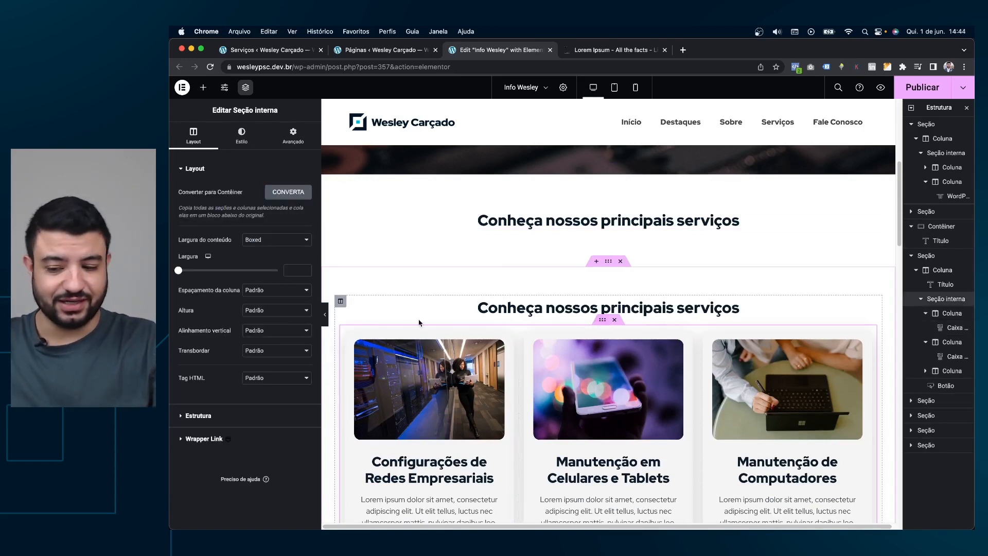
{"action": "scroll", "coordinate": [419, 323], "scroll_direction": "down", "scroll_amount": 1}
{"action": "left_click_drag", "start_coordinate": [508, 290], "coordinate": [530, 319]}
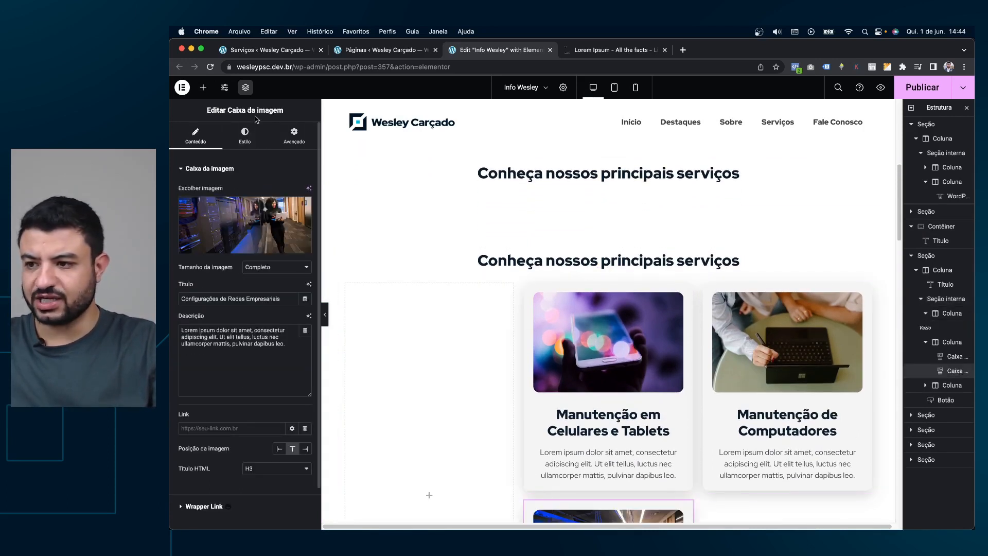
{"action": "key", "text": "super+z"}
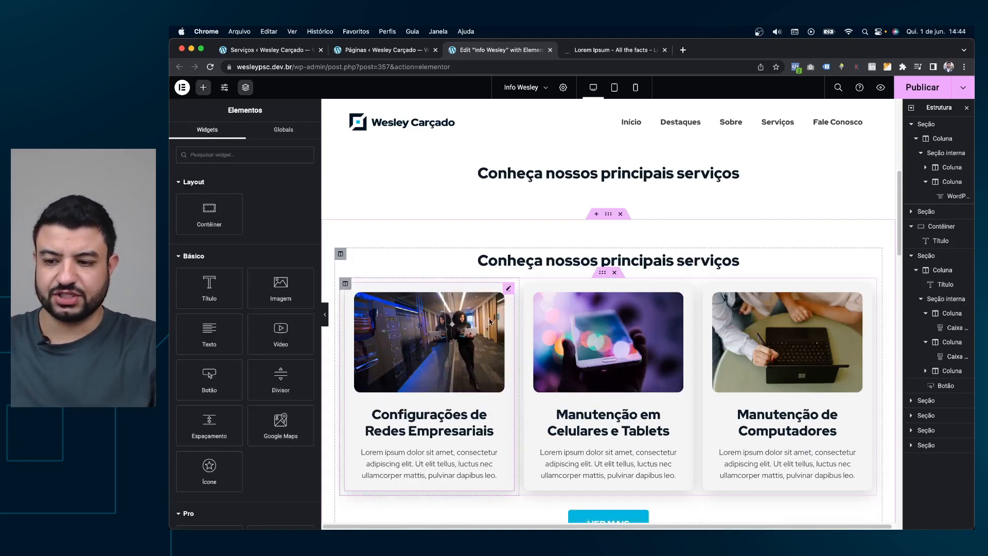
Open the first service card's settings to inspect its title and description text.
{"action": "left_click", "coordinate": [511, 290]}
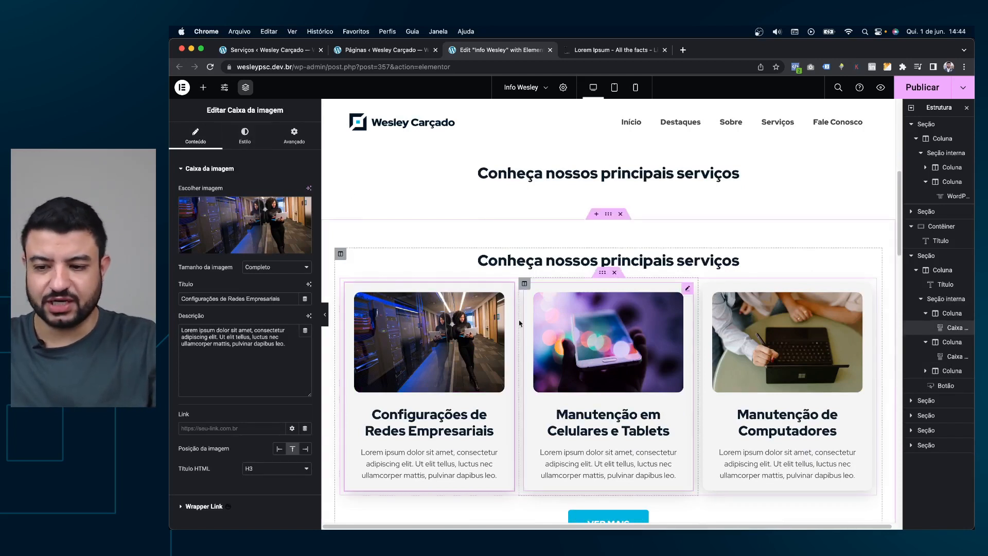
{"action": "mouse_move", "coordinate": [251, 225]}
{"action": "triple_click", "coordinate": [271, 298]}
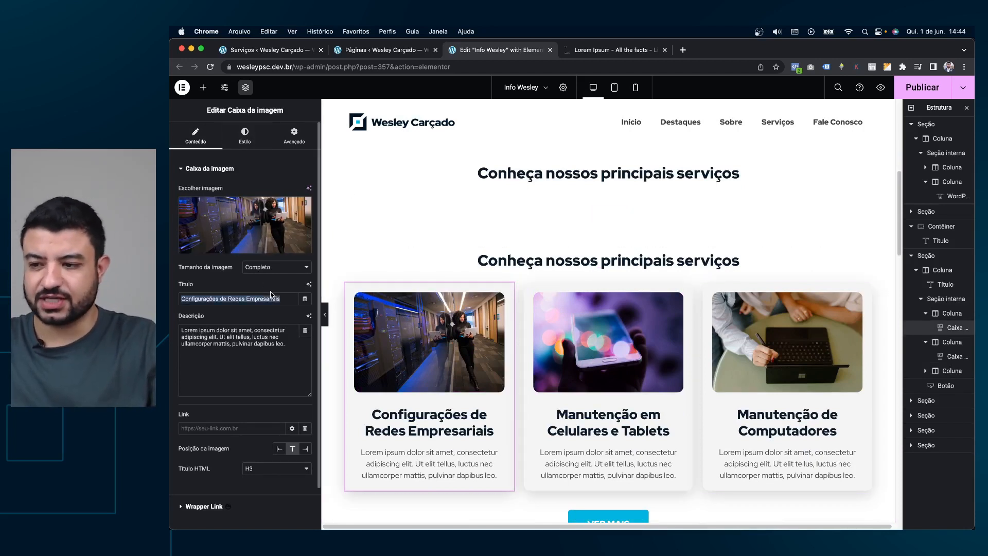
{"action": "left_click", "coordinate": [236, 330]}
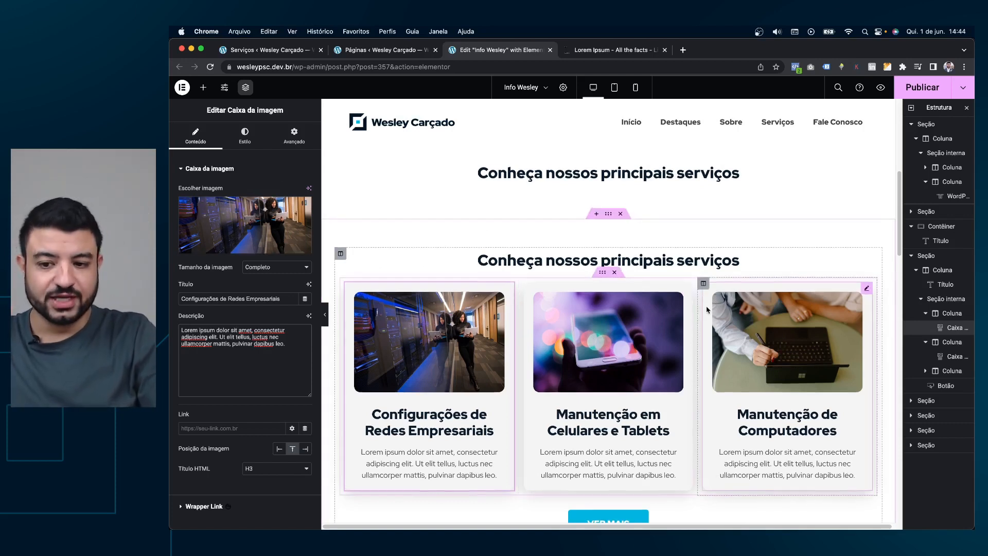
{"action": "scroll", "coordinate": [752, 332], "scroll_direction": "down", "scroll_amount": 2}
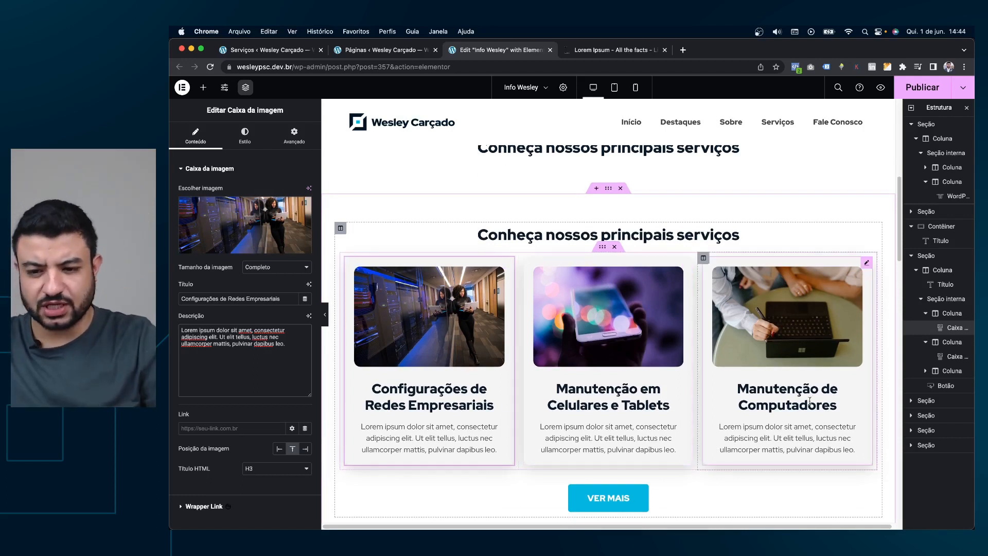
{"action": "scroll", "coordinate": [825, 394], "scroll_direction": "down", "scroll_amount": 2}
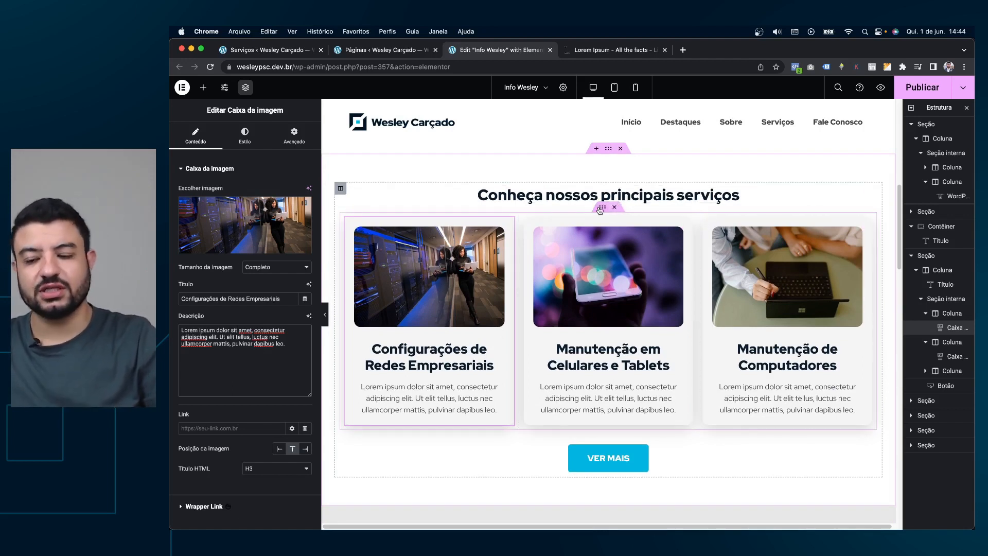
{"action": "right_click", "coordinate": [600, 210]}
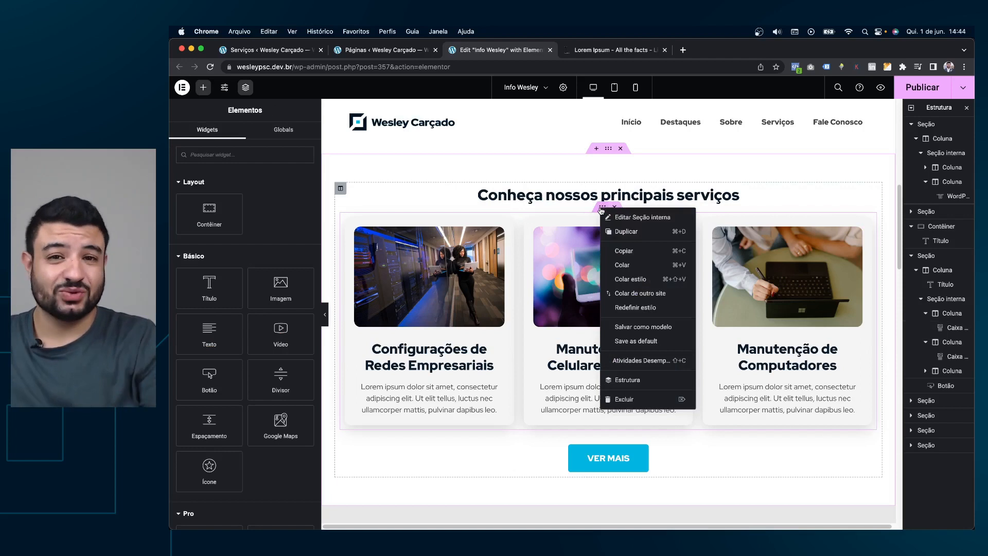
{"action": "left_click", "coordinate": [639, 232]}
{"action": "scroll", "coordinate": [460, 394], "scroll_direction": "down", "scroll_amount": 2}
{"action": "scroll", "coordinate": [460, 394], "scroll_direction": "down", "scroll_amount": 2}
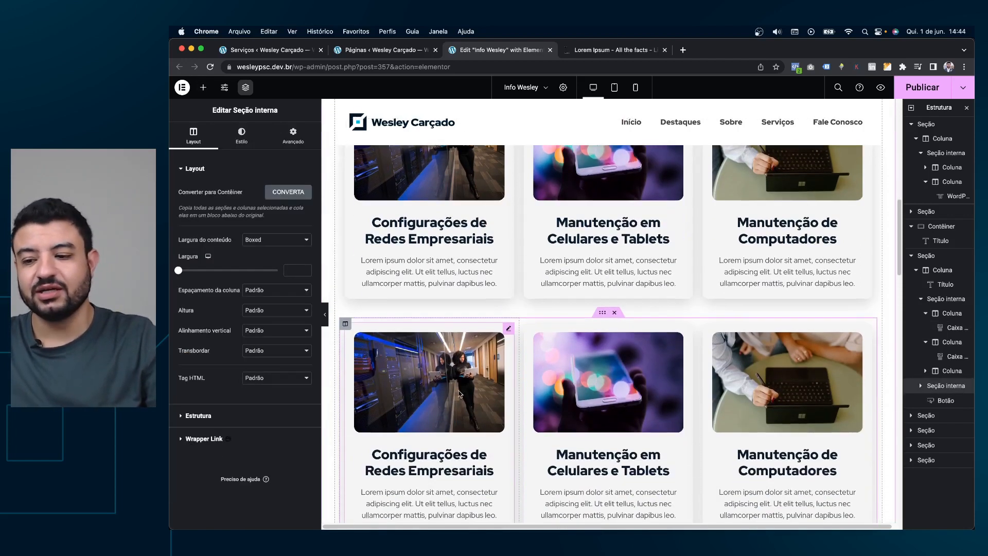
{"action": "left_click", "coordinate": [459, 375]}
{"action": "right_click", "coordinate": [630, 344]}
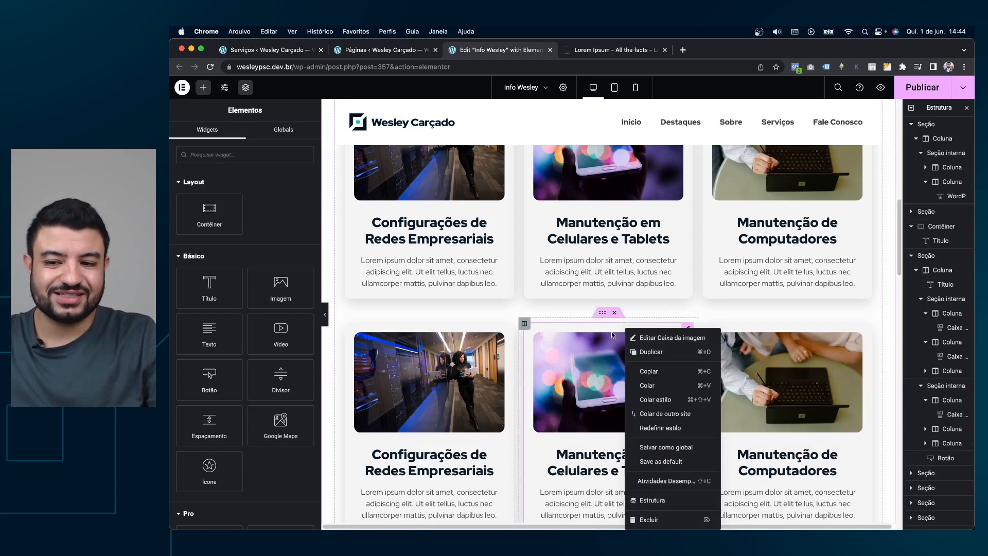
{"action": "left_click", "coordinate": [617, 321]}
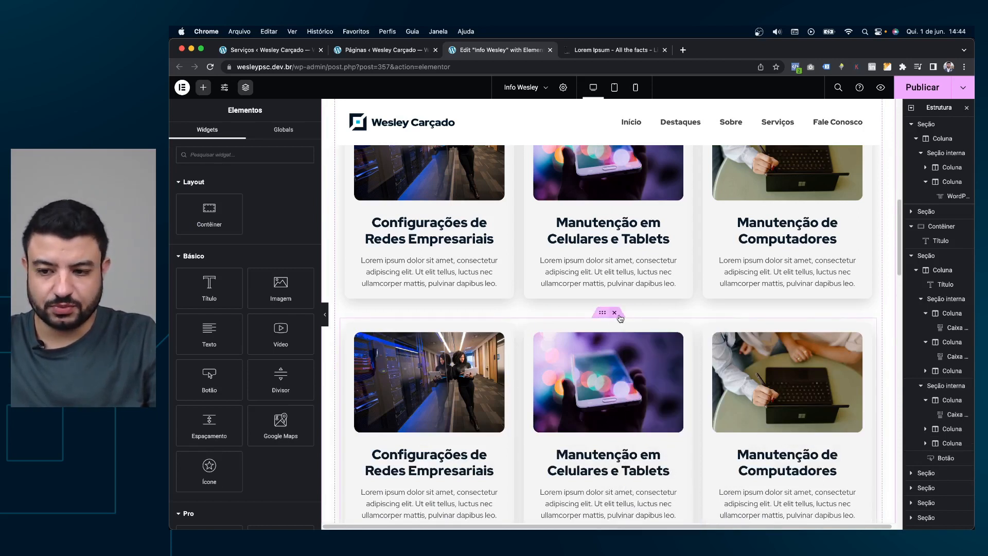
{"action": "left_click", "coordinate": [615, 313]}
{"action": "scroll", "coordinate": [695, 288], "scroll_direction": "up", "scroll_amount": 3}
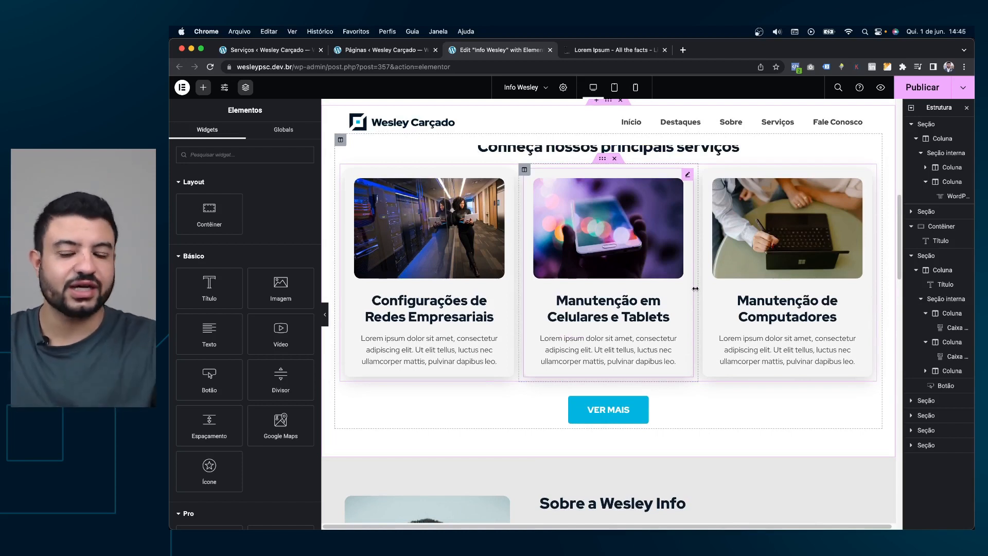
Search the Elements panel for 'pos' to list Posts, Post Title and Loop Carousel.
{"action": "scroll", "coordinate": [695, 288], "scroll_direction": "up", "scroll_amount": 2}
{"action": "scroll", "coordinate": [688, 291], "scroll_direction": "up", "scroll_amount": 3}
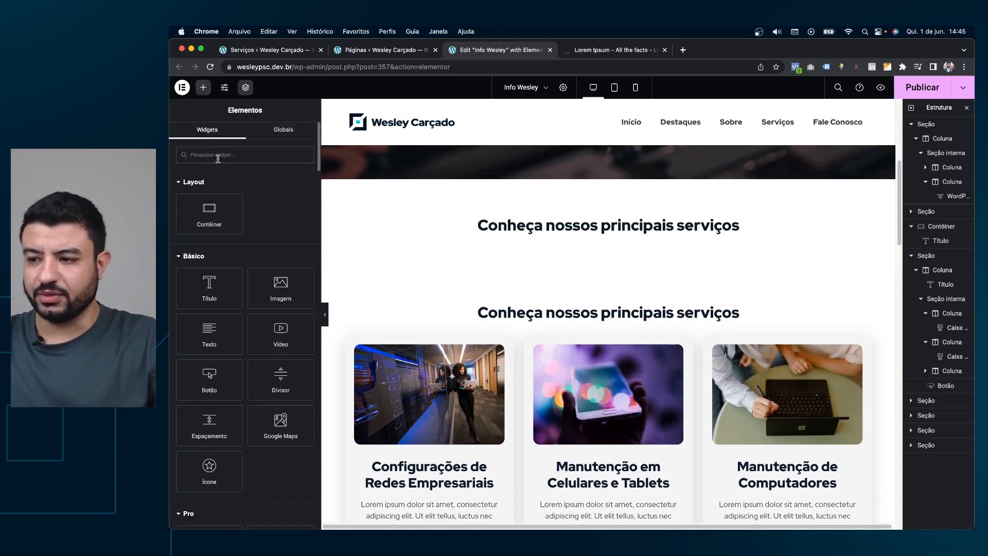
{"action": "type", "text": "pos"}
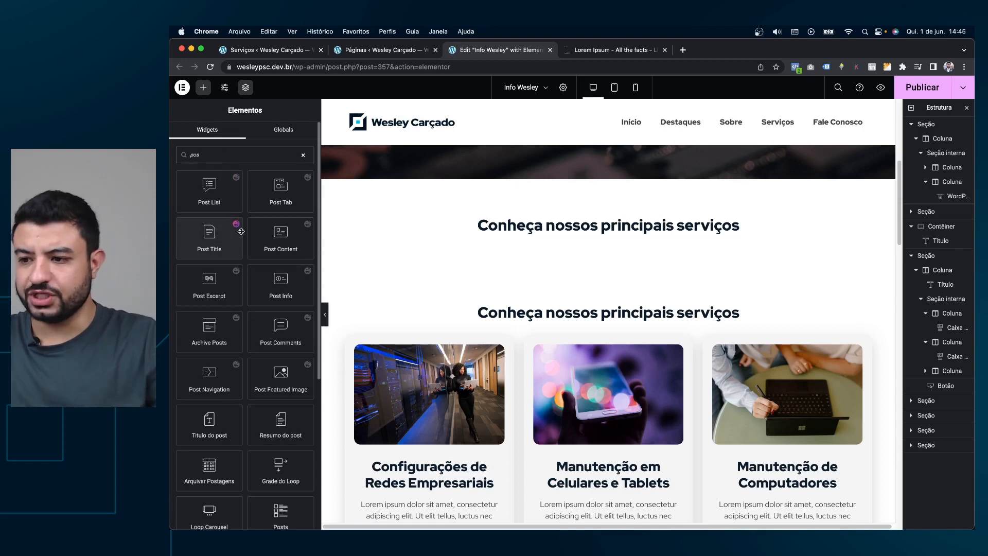
{"action": "scroll", "coordinate": [240, 237], "scroll_direction": "down", "scroll_amount": 1}
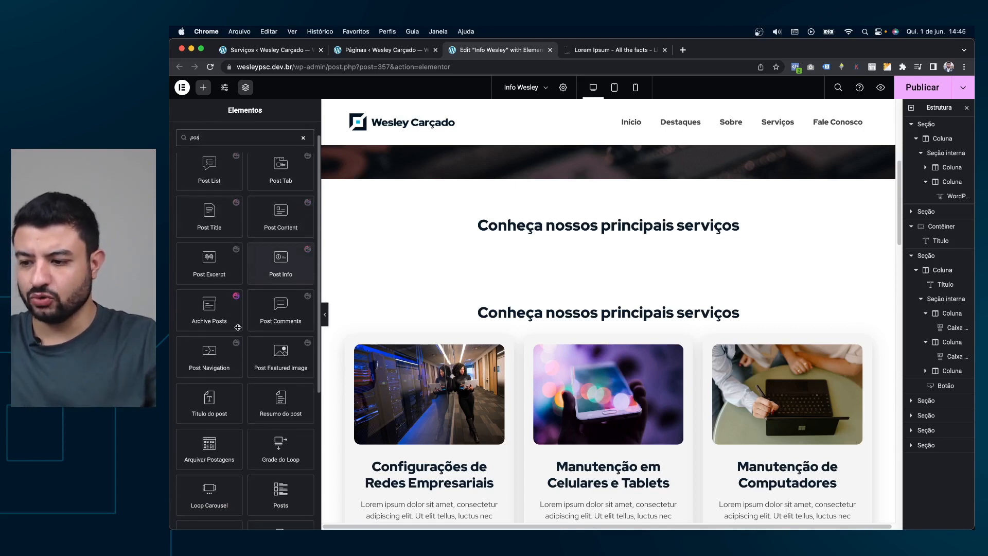
Drop a Posts widget under the heading, showing six blog posts in three Clássico-skin columns.
{"action": "scroll", "coordinate": [238, 329], "scroll_direction": "down", "scroll_amount": 2}
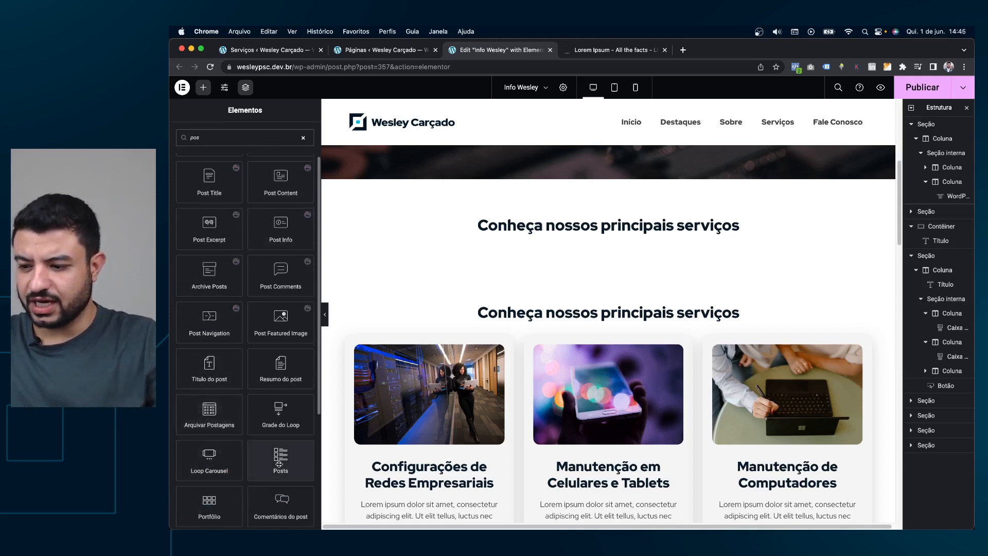
{"action": "left_click_drag", "start_coordinate": [274, 459], "coordinate": [533, 234]}
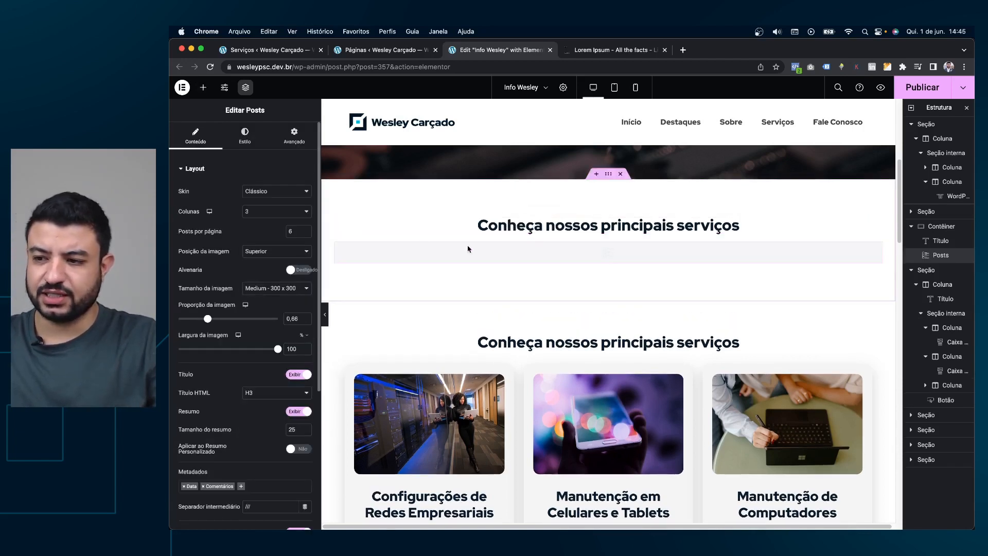
{"action": "left_click", "coordinate": [275, 192]}
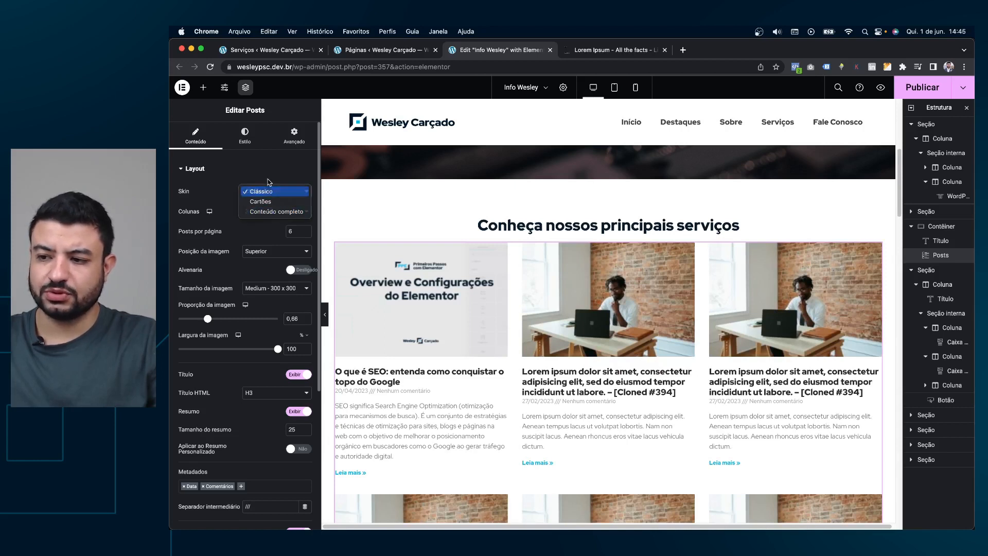
{"action": "left_click", "coordinate": [268, 180]}
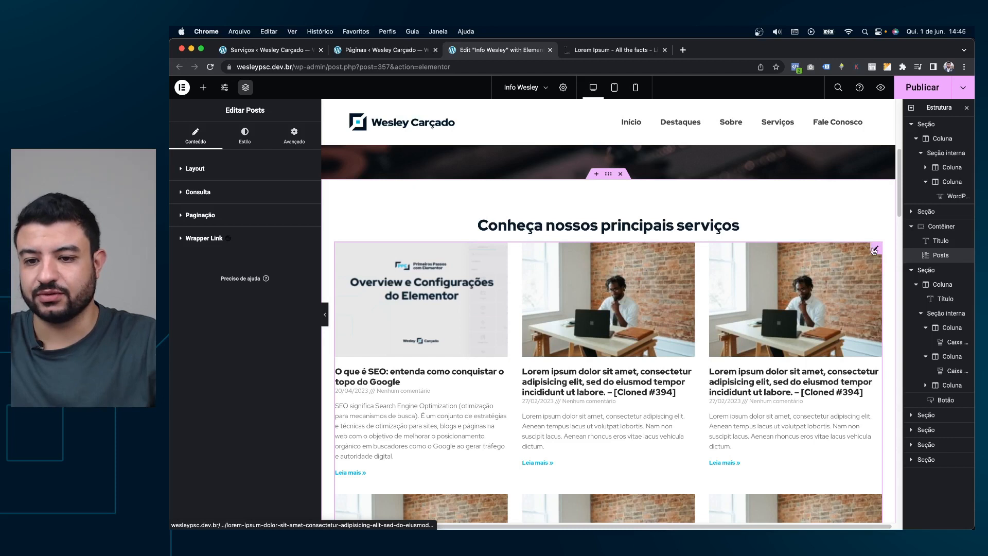
{"action": "left_click", "coordinate": [252, 145]}
{"action": "left_click", "coordinate": [196, 135]}
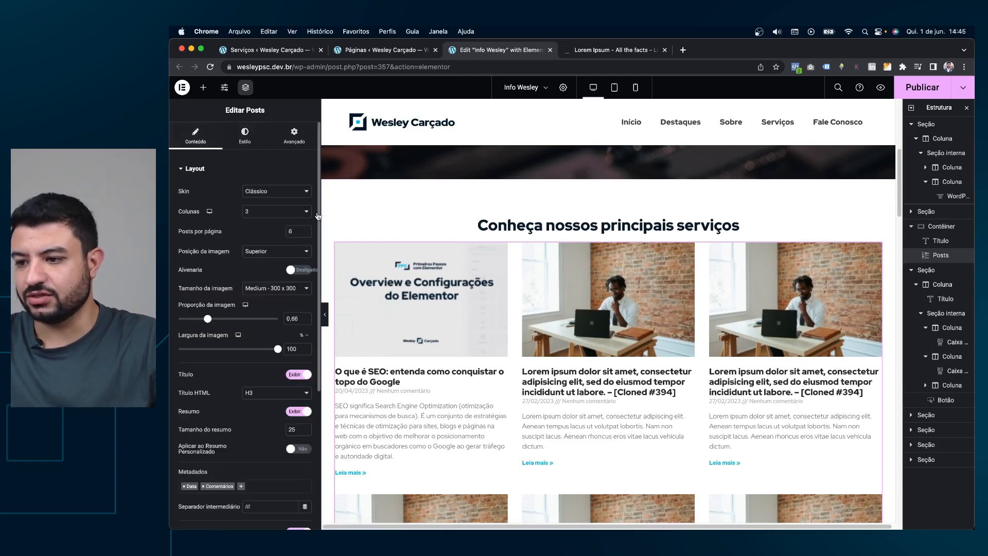
{"action": "scroll", "coordinate": [721, 254], "scroll_direction": "down", "scroll_amount": 3}
{"action": "scroll", "coordinate": [722, 253], "scroll_direction": "down", "scroll_amount": 7}
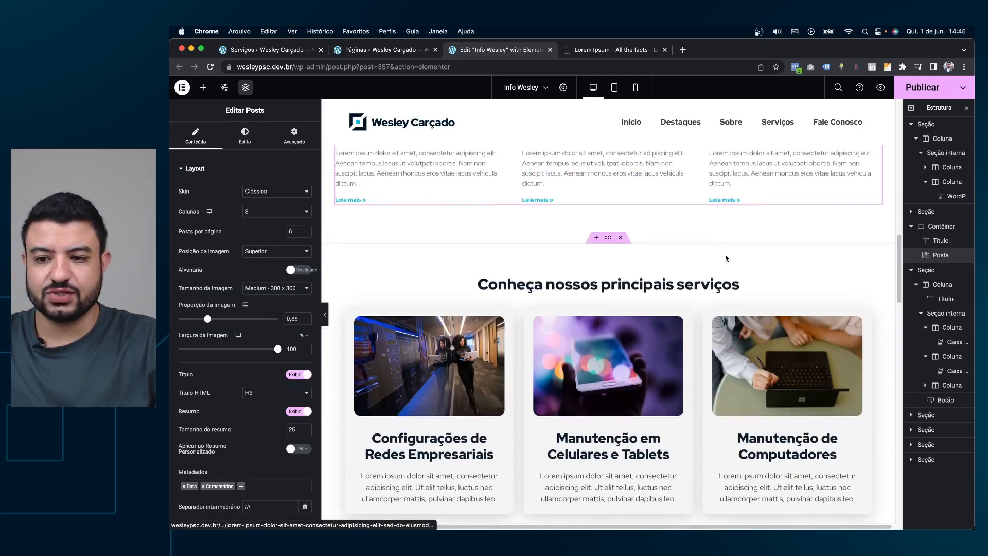
{"action": "scroll", "coordinate": [730, 257], "scroll_direction": "up", "scroll_amount": 7}
{"action": "scroll", "coordinate": [761, 257], "scroll_direction": "up", "scroll_amount": 1}
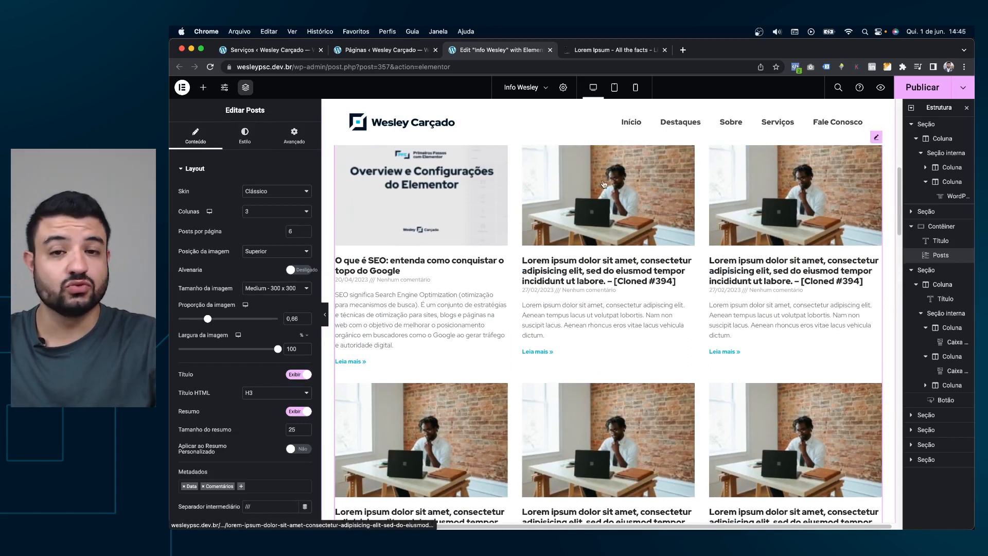
{"action": "scroll", "coordinate": [575, 206], "scroll_direction": "up", "scroll_amount": 1}
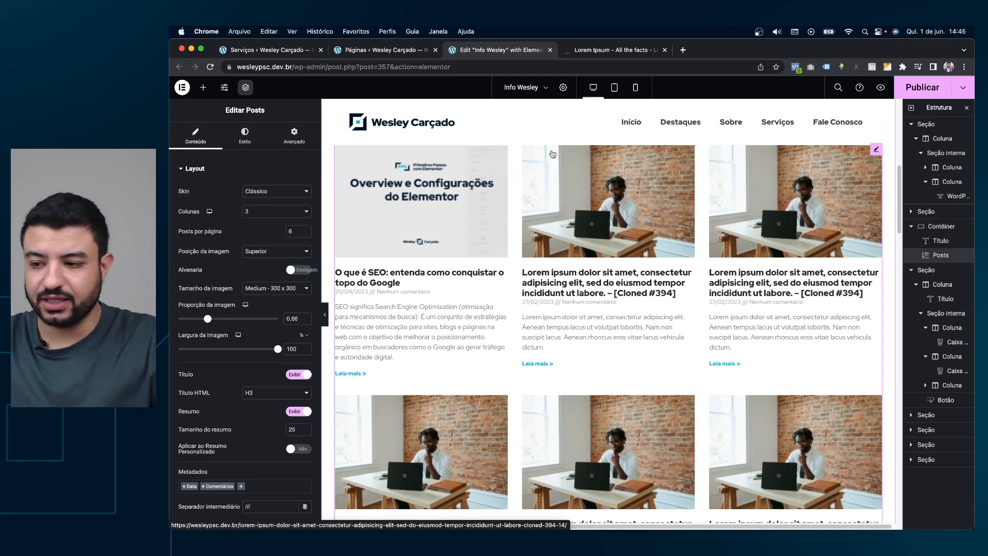
Set the Posts widget's query source to Serviços.
{"action": "left_click", "coordinate": [249, 169]}
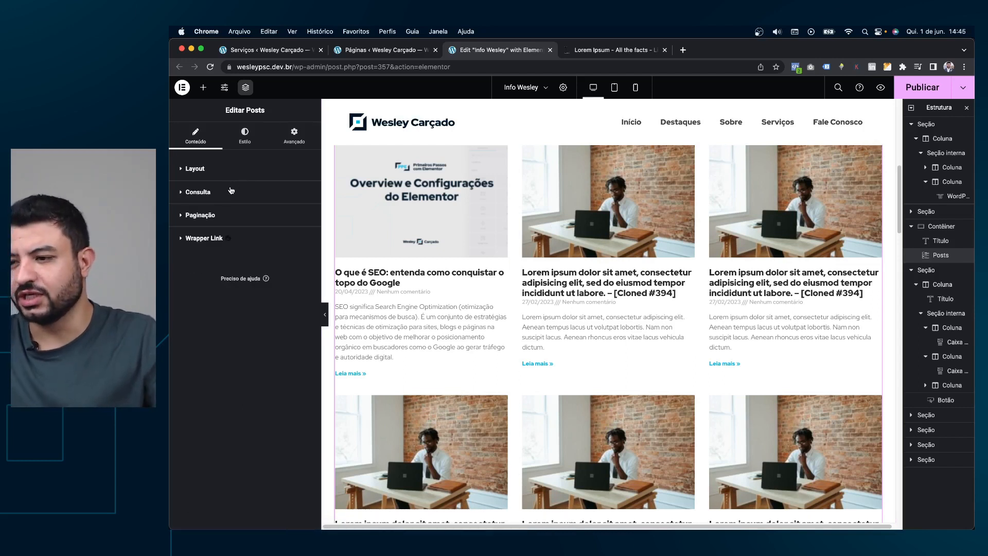
{"action": "left_click", "coordinate": [210, 195]}
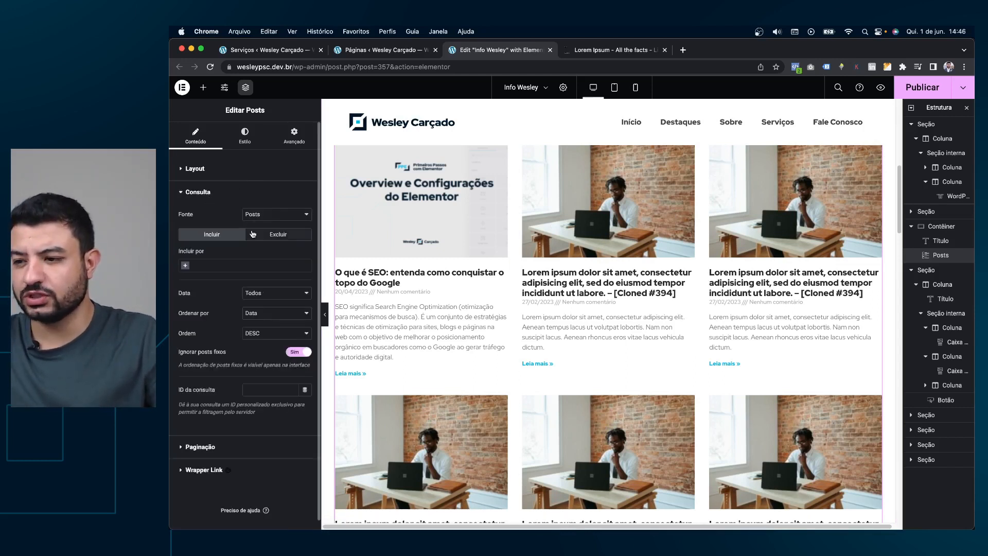
{"action": "left_click", "coordinate": [259, 217]}
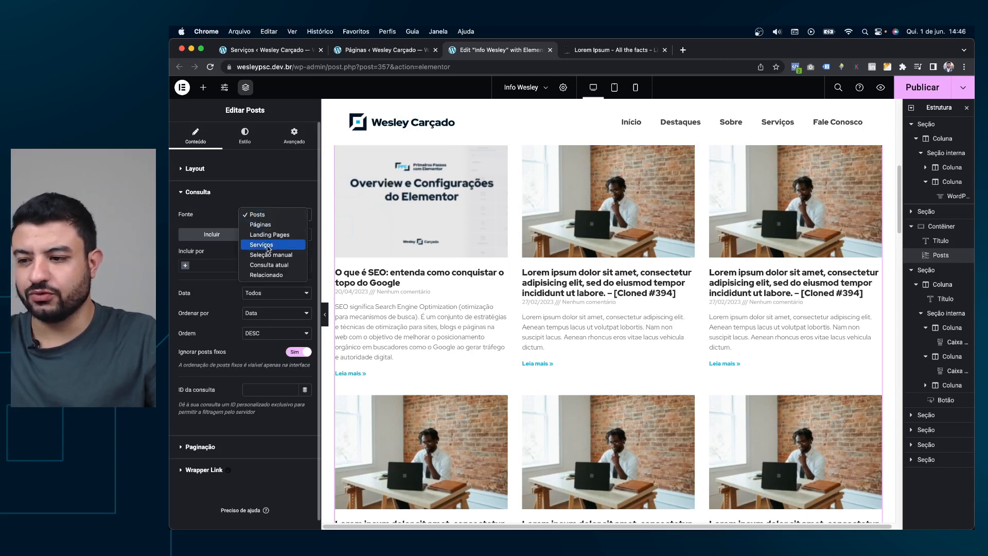
{"action": "left_click", "coordinate": [284, 246]}
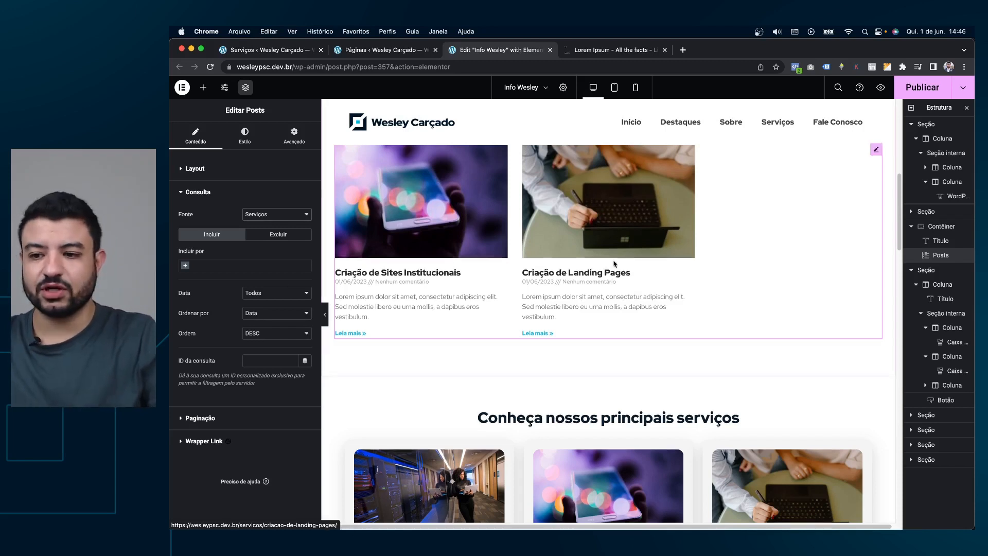
{"action": "scroll", "coordinate": [614, 264], "scroll_direction": "up", "scroll_amount": 2}
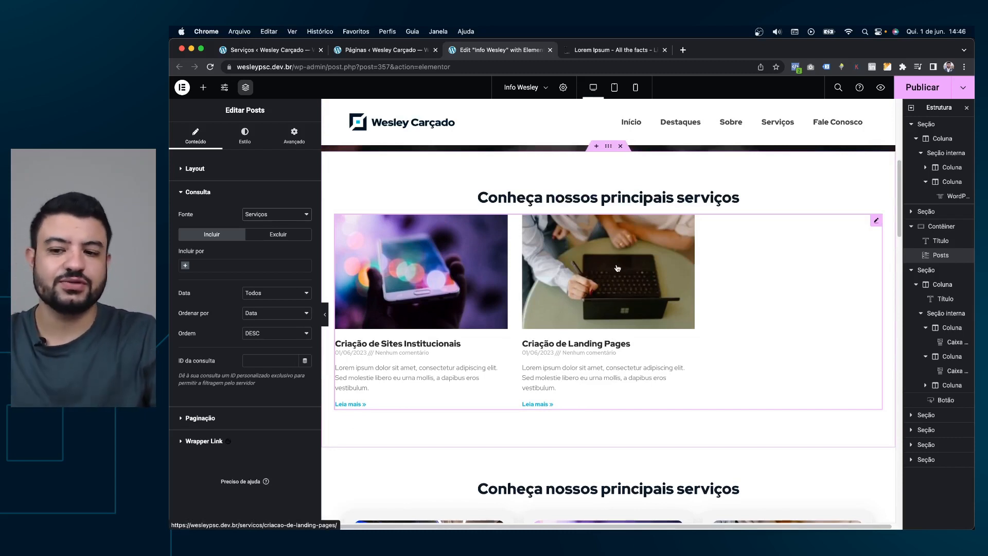
Switch the grid to the Cartões skin with 3 posts per page, keeping images shown.
{"action": "left_click", "coordinate": [233, 170]}
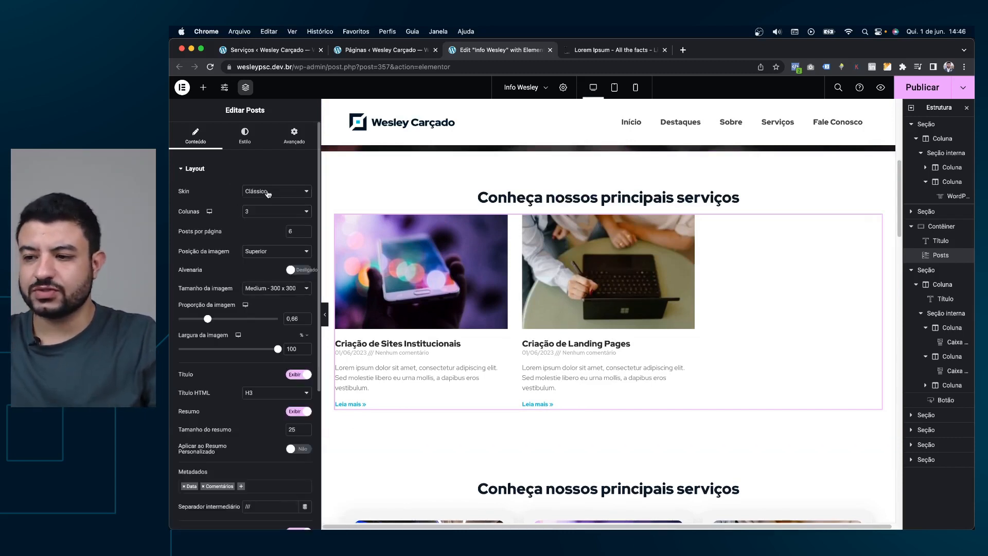
{"action": "left_click", "coordinate": [267, 193]}
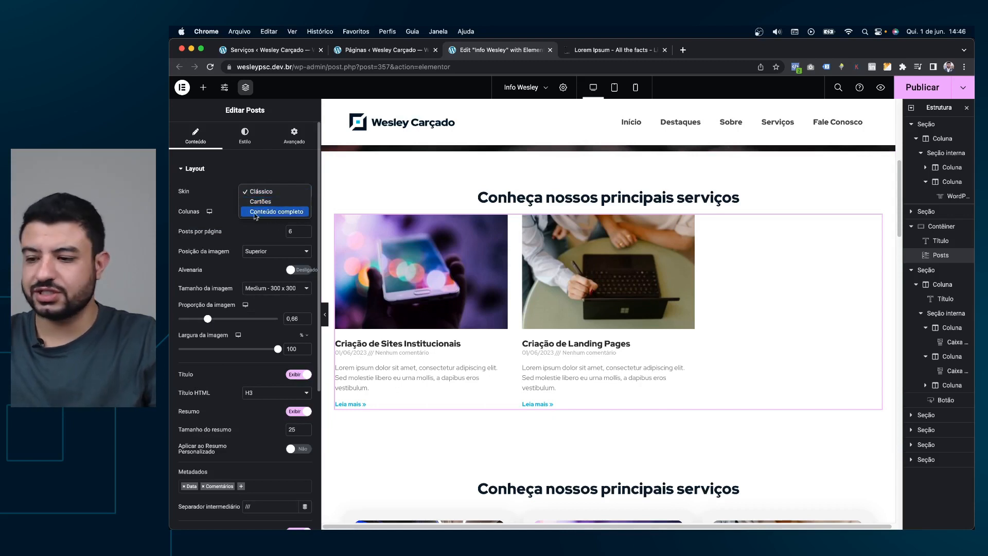
{"action": "left_click", "coordinate": [263, 202]}
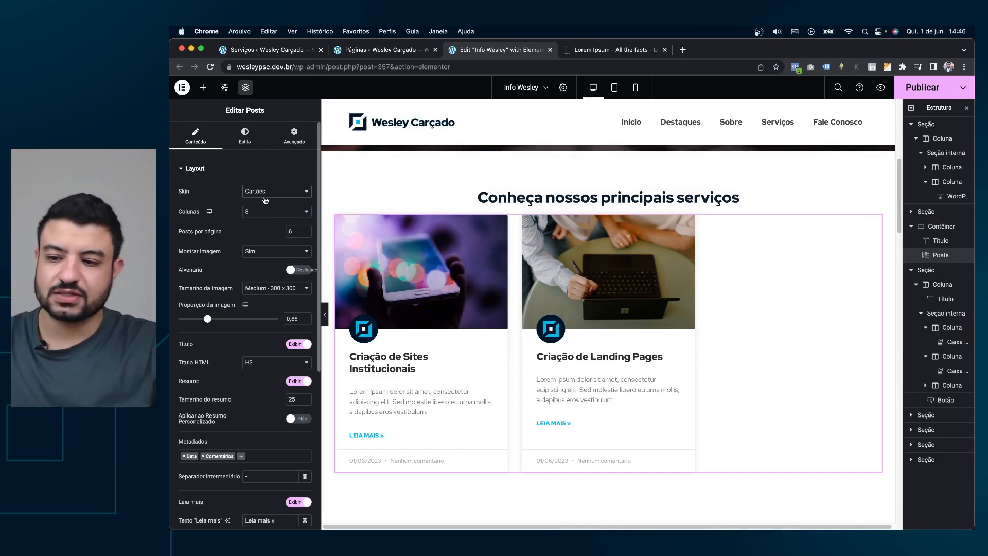
{"action": "scroll", "coordinate": [263, 218], "scroll_direction": "down", "scroll_amount": 1}
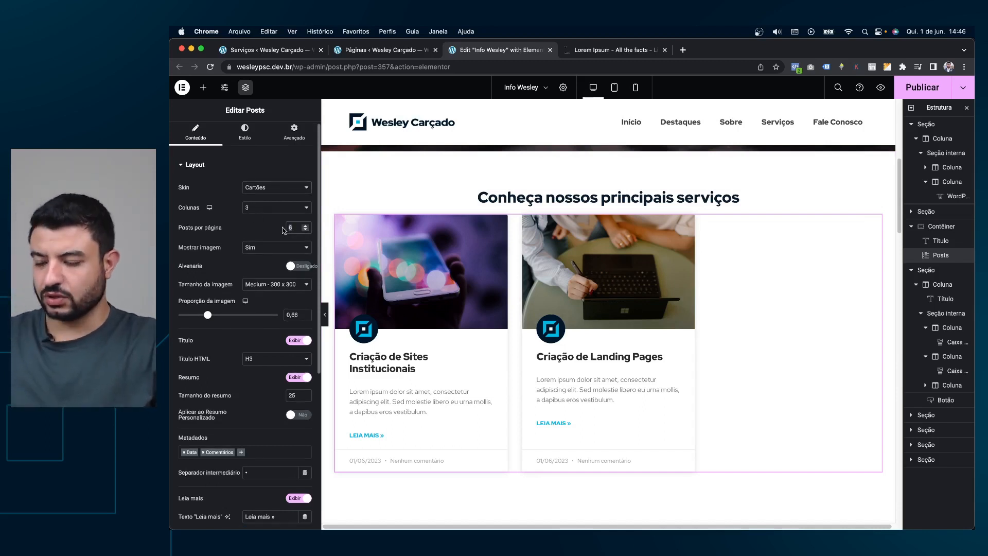
{"action": "type", "text": "3"}
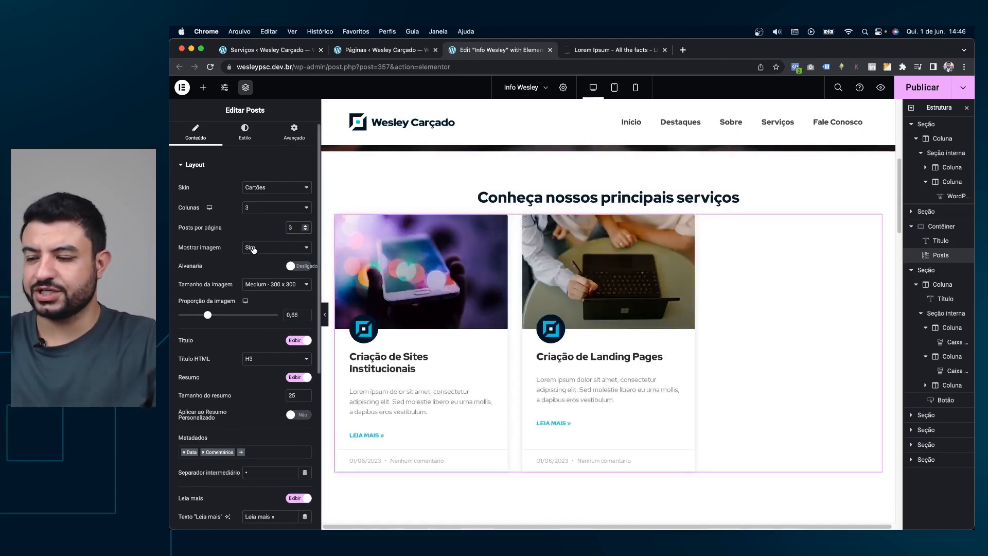
{"action": "left_click", "coordinate": [253, 249]}
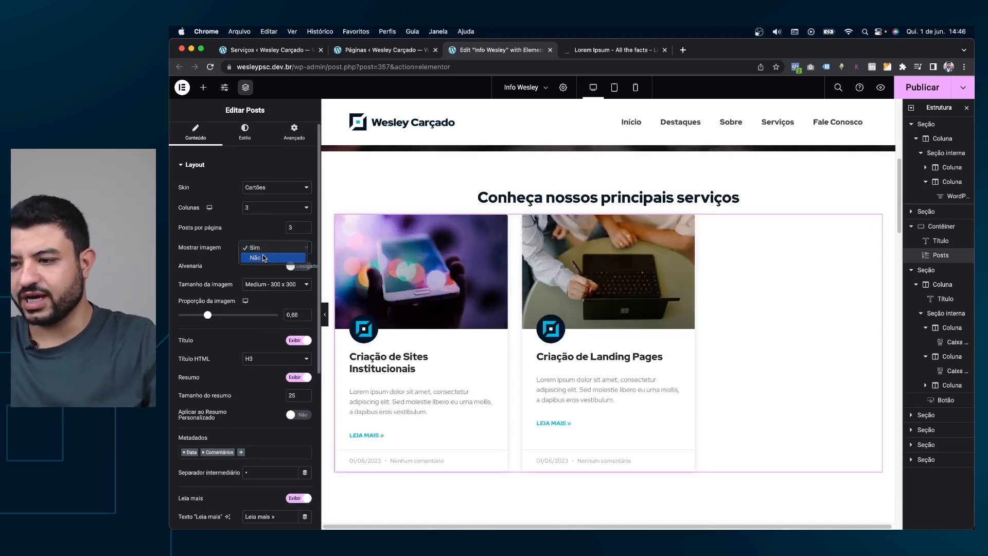
{"action": "left_click", "coordinate": [262, 259]}
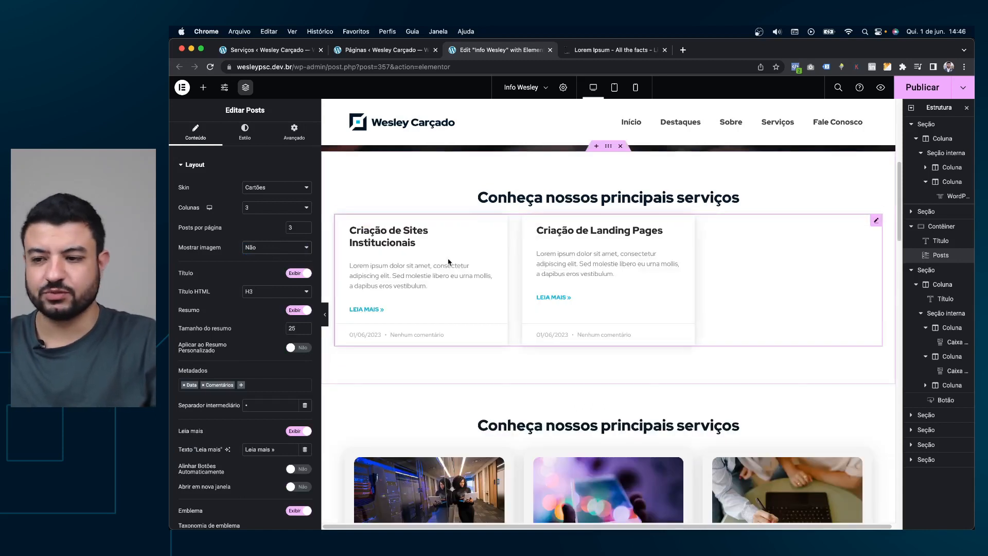
{"action": "left_click", "coordinate": [278, 252]}
{"action": "left_click", "coordinate": [269, 239]}
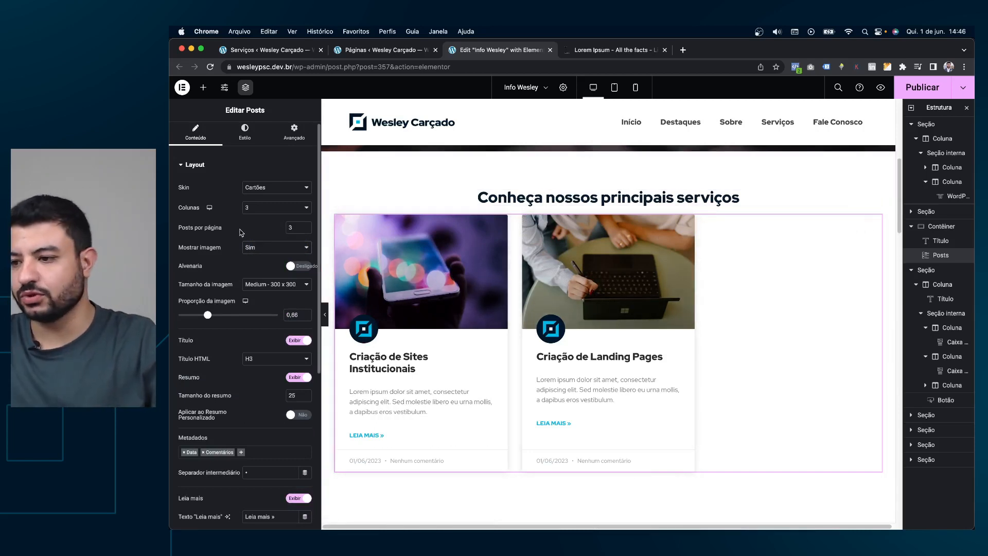
{"action": "scroll", "coordinate": [275, 231], "scroll_direction": "down", "scroll_amount": 1}
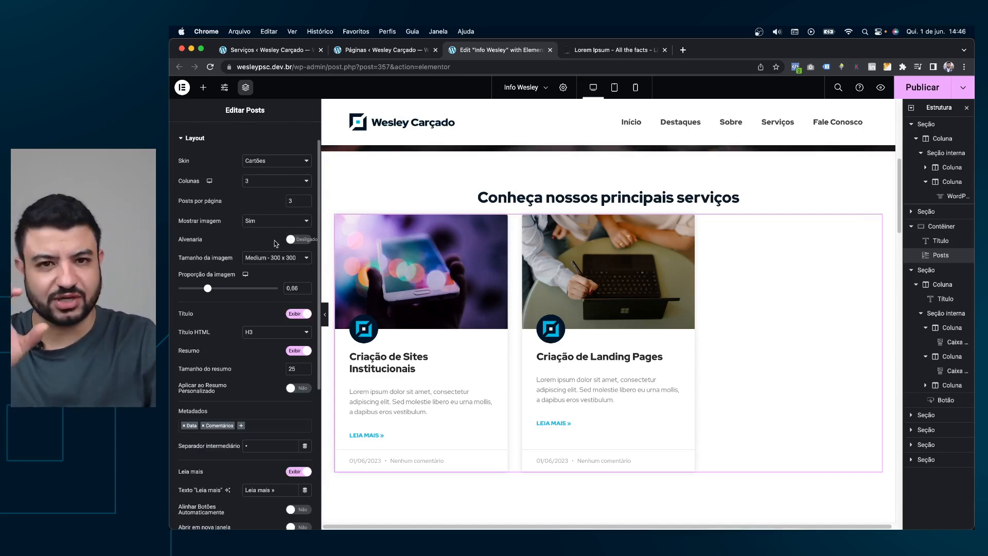
{"action": "scroll", "coordinate": [266, 242], "scroll_direction": "down", "scroll_amount": 1}
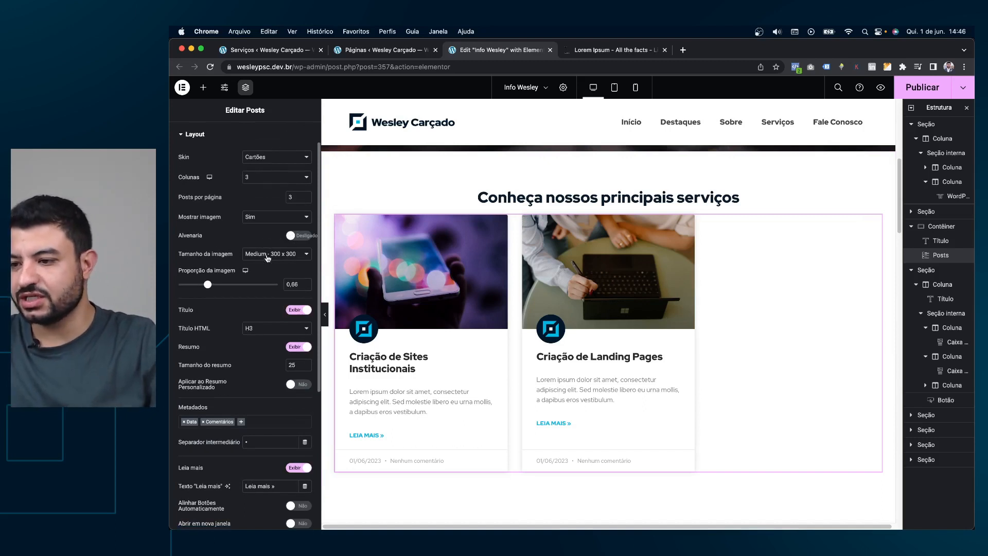
{"action": "left_click", "coordinate": [266, 254]}
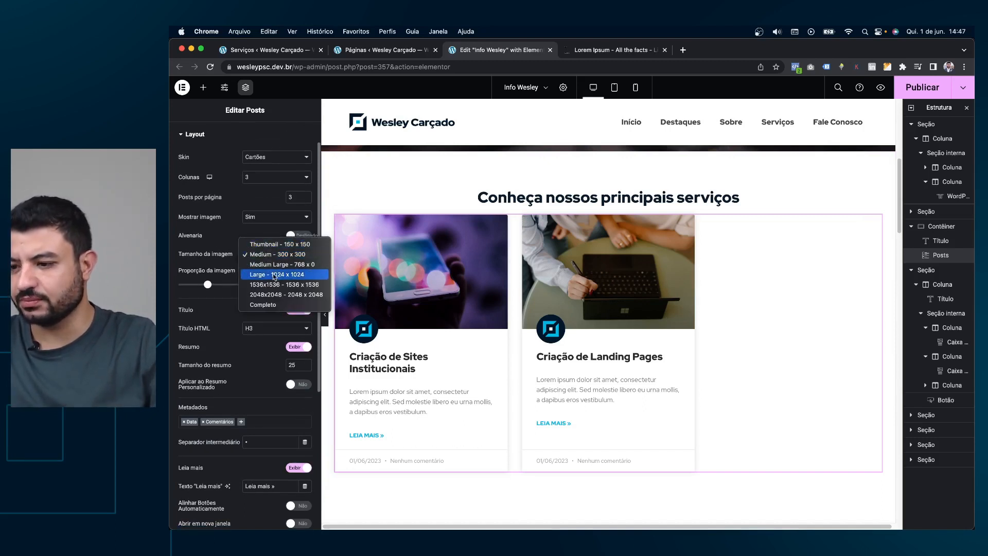
{"action": "left_click", "coordinate": [262, 305]}
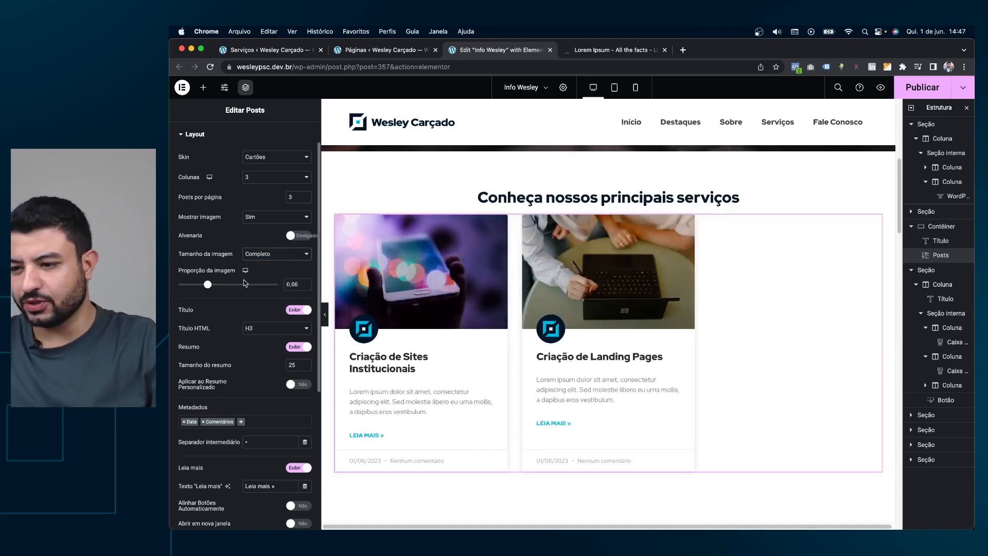
{"action": "left_click_drag", "start_coordinate": [208, 286], "coordinate": [210, 286]}
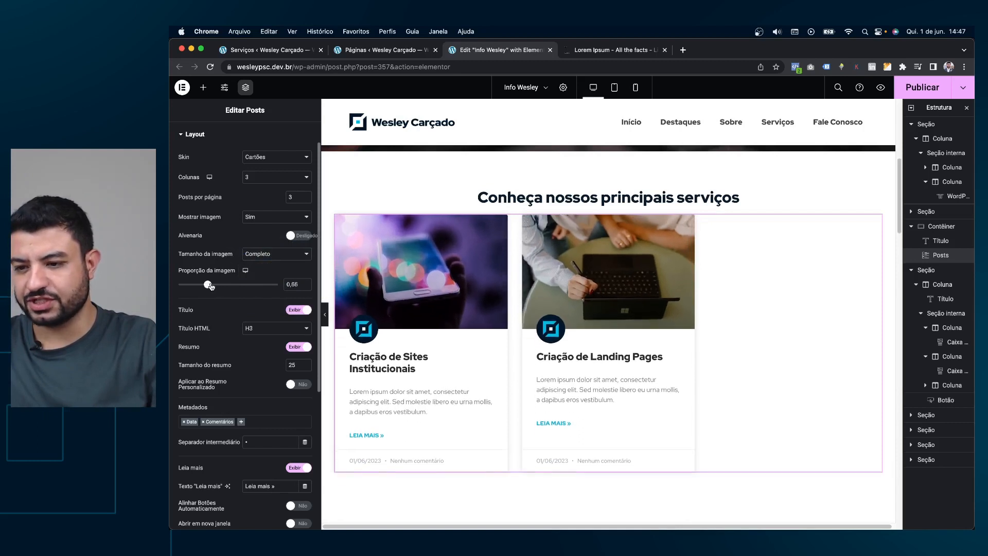
{"action": "double_click", "coordinate": [294, 282]}
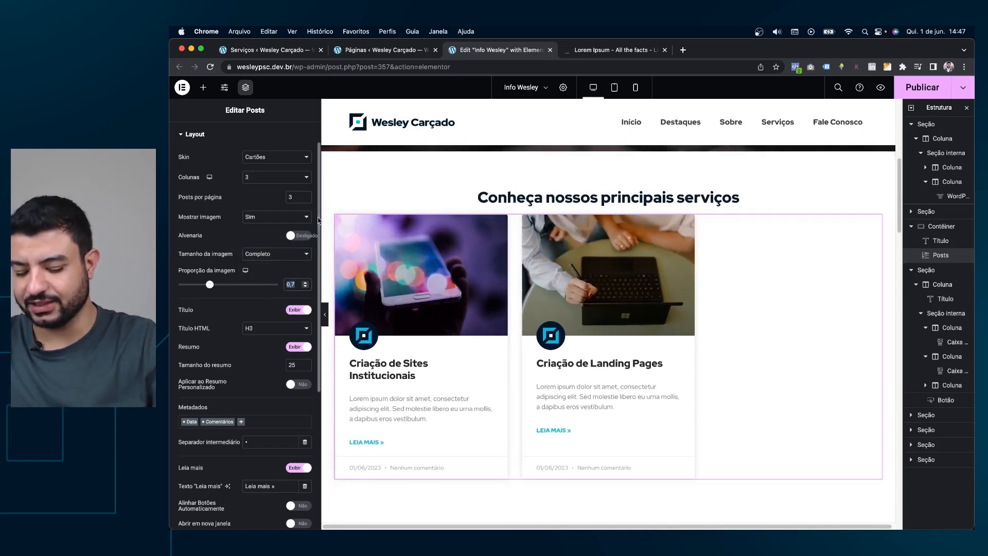
{"action": "type", "text": "0,66"}
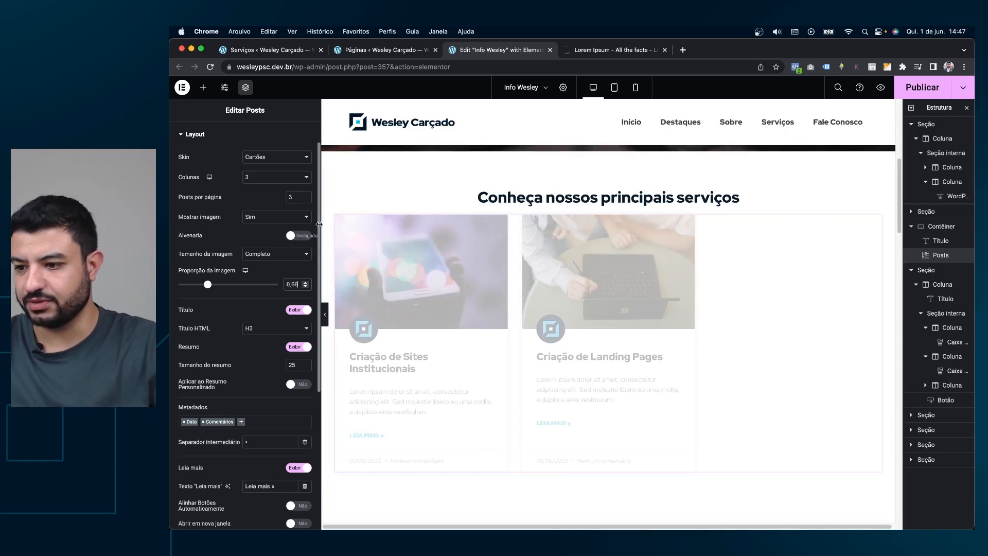
{"action": "scroll", "coordinate": [283, 262], "scroll_direction": "down", "scroll_amount": 3}
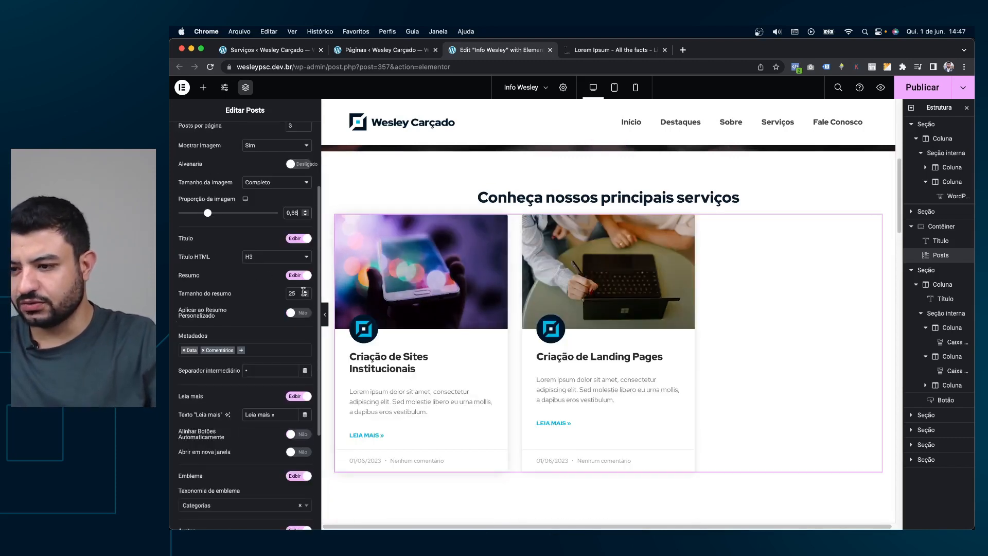
{"action": "left_click", "coordinate": [262, 262]}
{"action": "left_click", "coordinate": [263, 260]}
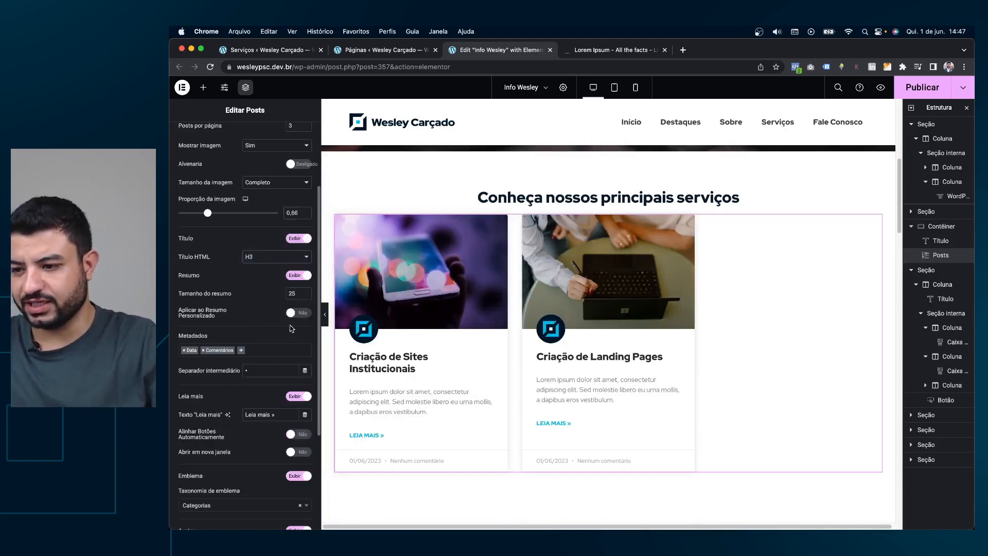
{"action": "left_click", "coordinate": [293, 276]}
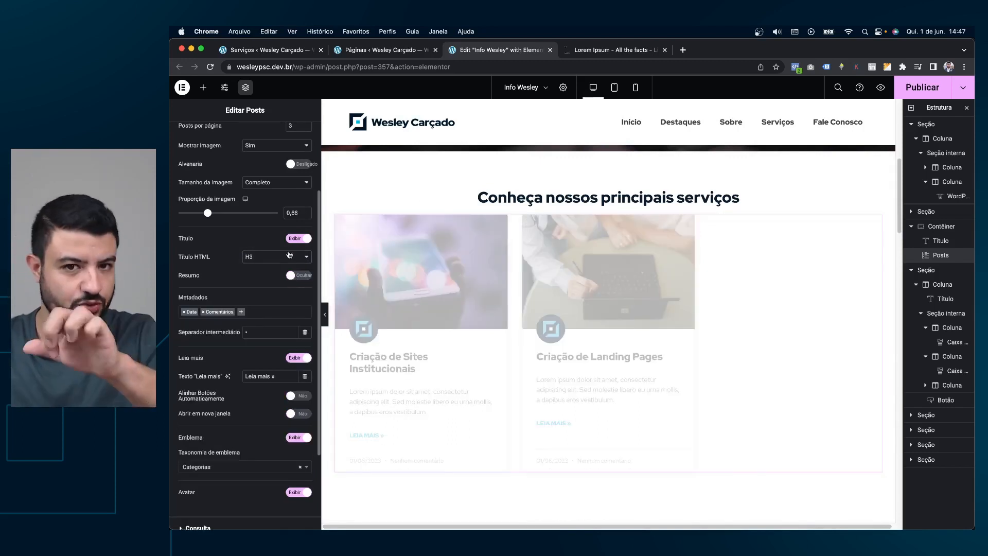
{"action": "left_click", "coordinate": [299, 275]}
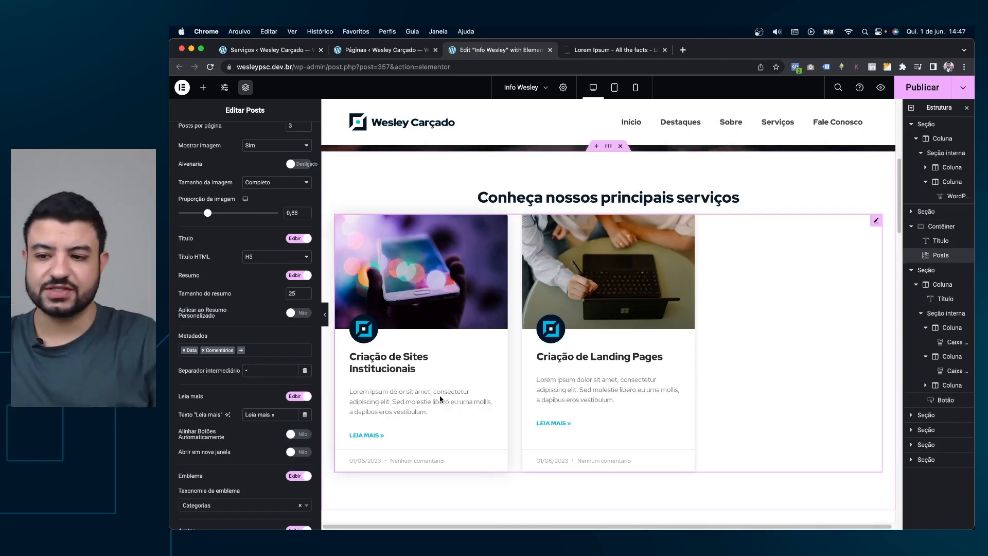
{"action": "scroll", "coordinate": [260, 299], "scroll_direction": "down", "scroll_amount": 1}
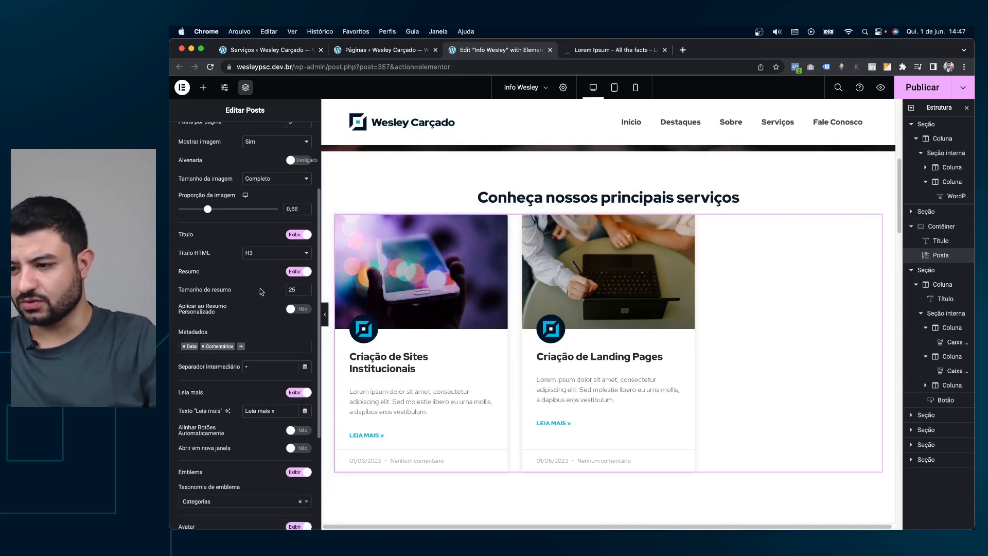
{"action": "scroll", "coordinate": [274, 296], "scroll_direction": "down", "scroll_amount": 2}
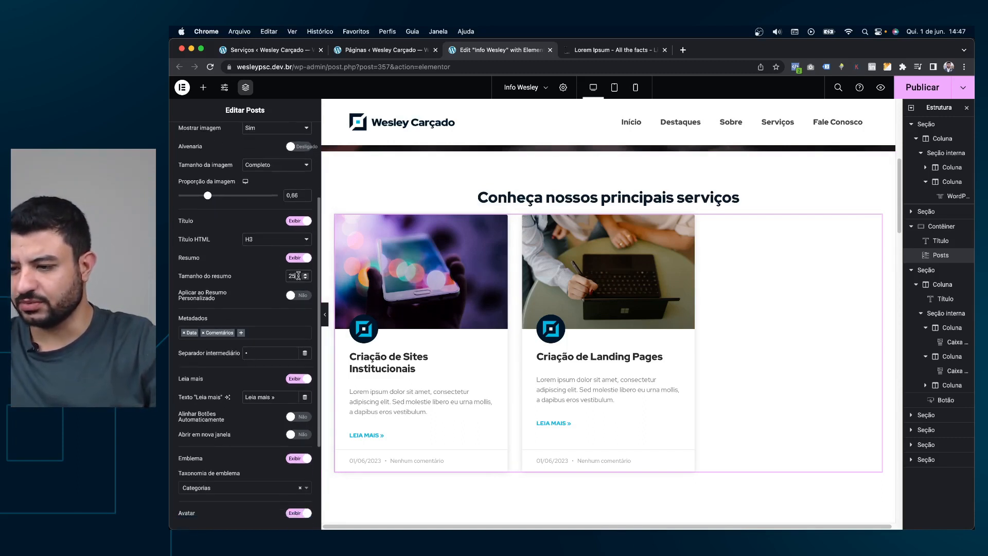
{"action": "scroll", "coordinate": [257, 303], "scroll_direction": "down", "scroll_amount": 2}
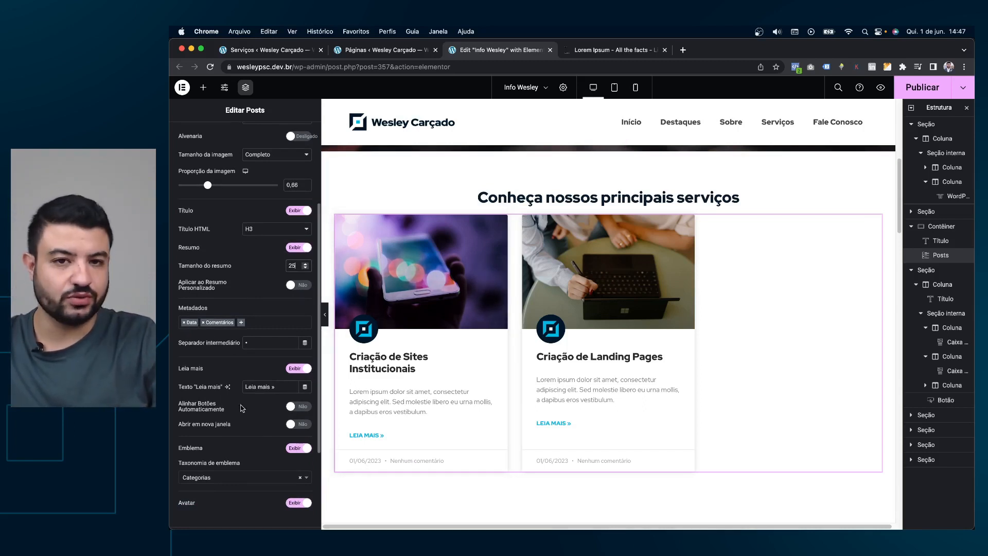
Remove the date and comment count from the card metadata.
{"action": "left_click", "coordinate": [183, 322]}
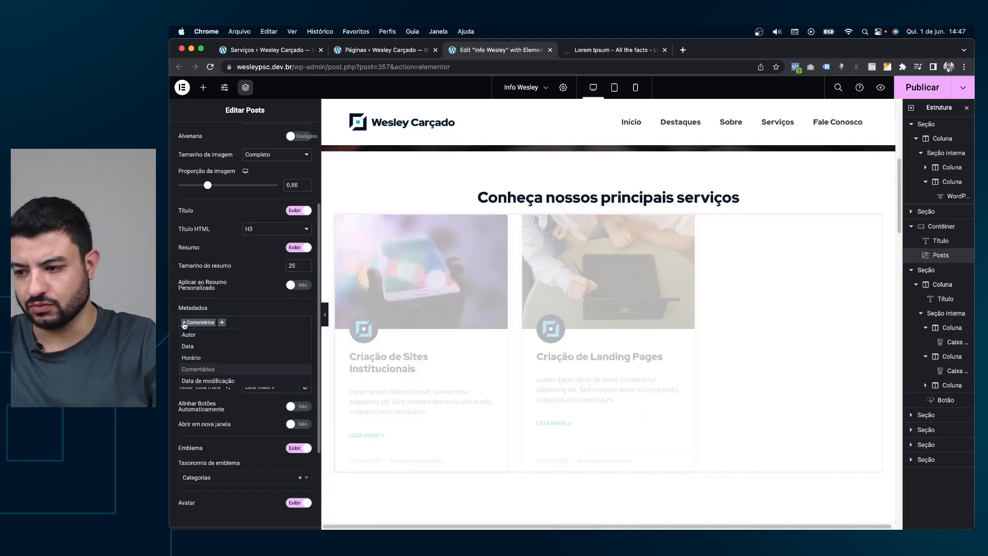
{"action": "left_click", "coordinate": [183, 323]}
{"action": "left_click", "coordinate": [248, 311]}
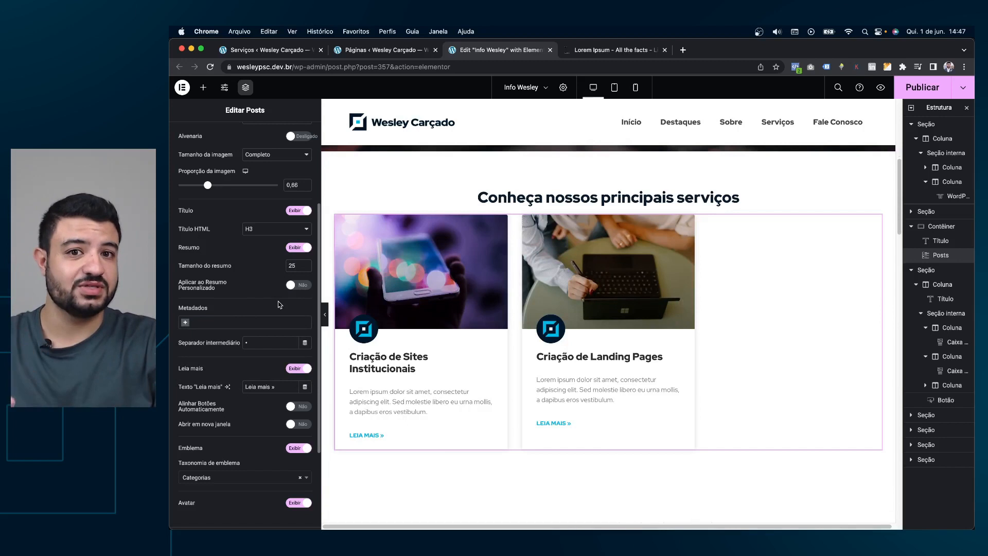
{"action": "scroll", "coordinate": [268, 329], "scroll_direction": "down", "scroll_amount": 1}
{"action": "scroll", "coordinate": [249, 353], "scroll_direction": "down", "scroll_amount": 2}
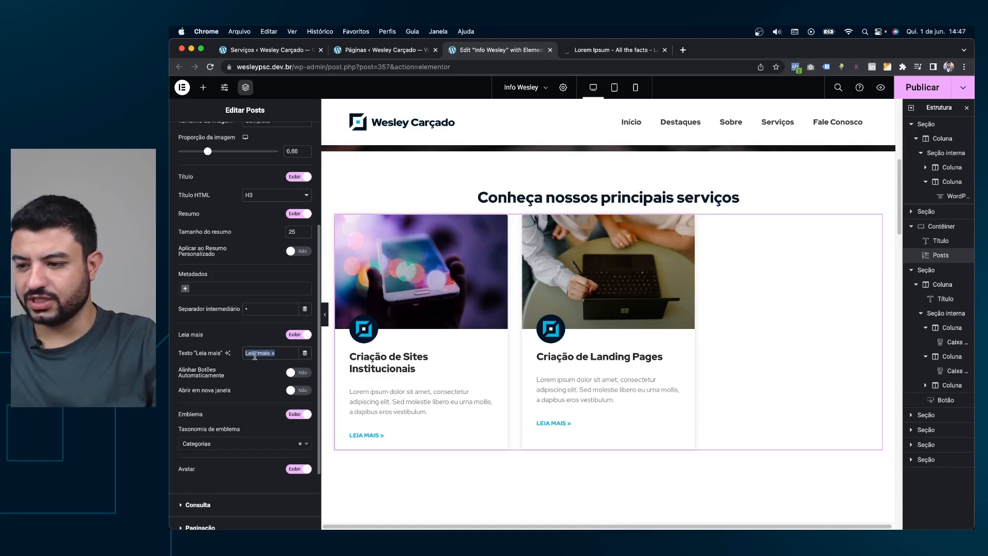
Change the read-more text to 'Saiba mais' and turn on automatic button alignment.
{"action": "type", "text": "Con"}
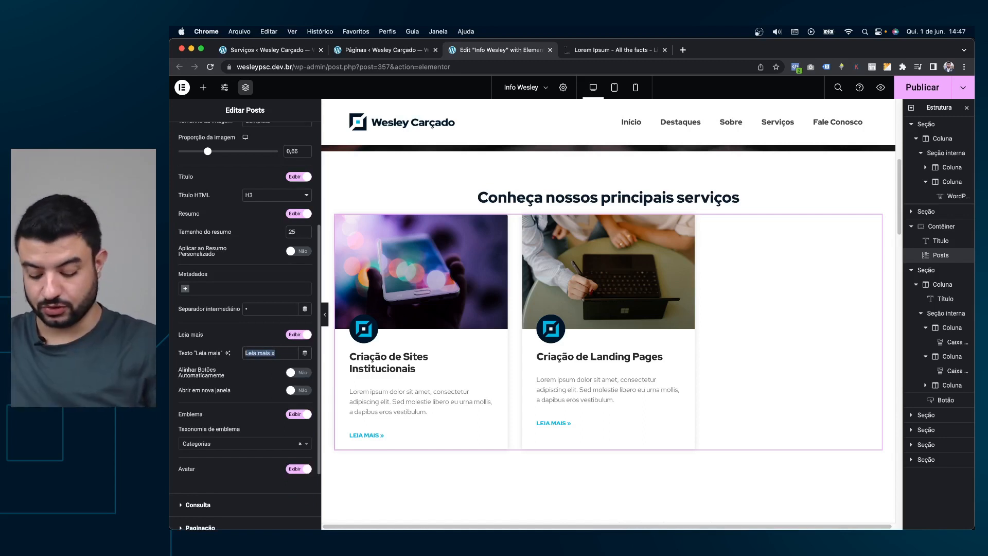
{"action": "type", "text": "heça o serviço"}
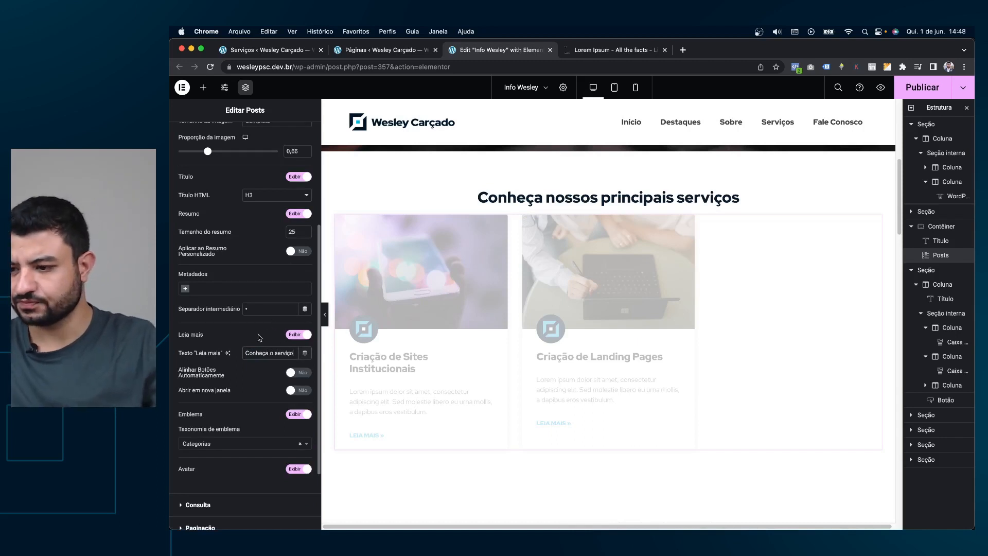
{"action": "left_click_drag", "start_coordinate": [295, 353], "coordinate": [270, 353]}
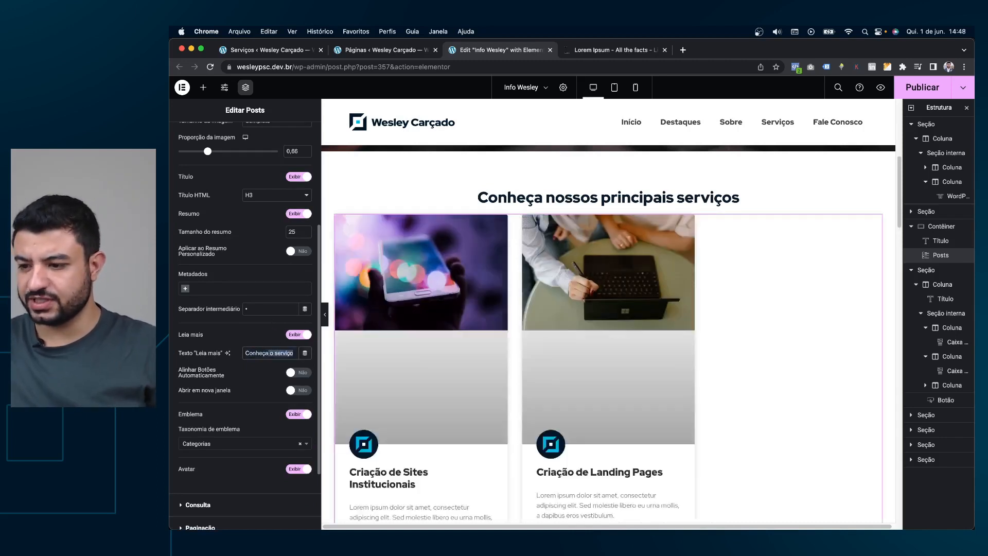
{"action": "type", "text": "Conhecer"}
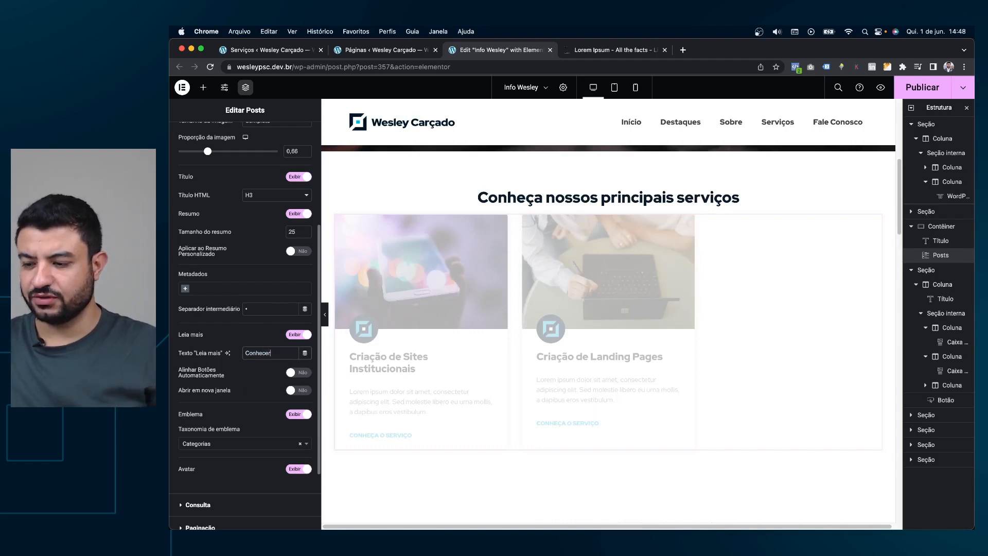
{"action": "type", "text": "Saiba mais"}
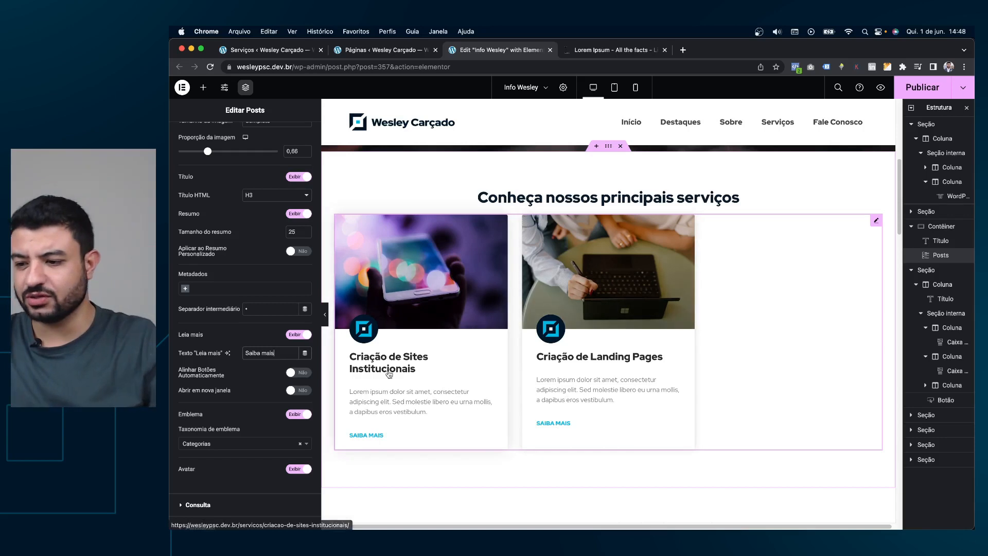
{"action": "left_click", "coordinate": [298, 373]}
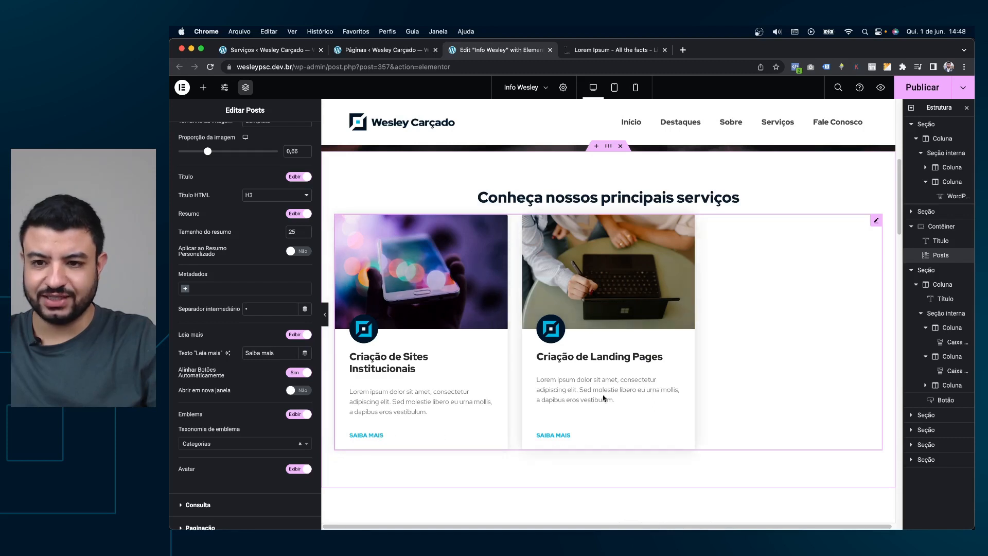
{"action": "left_click", "coordinate": [887, 67]}
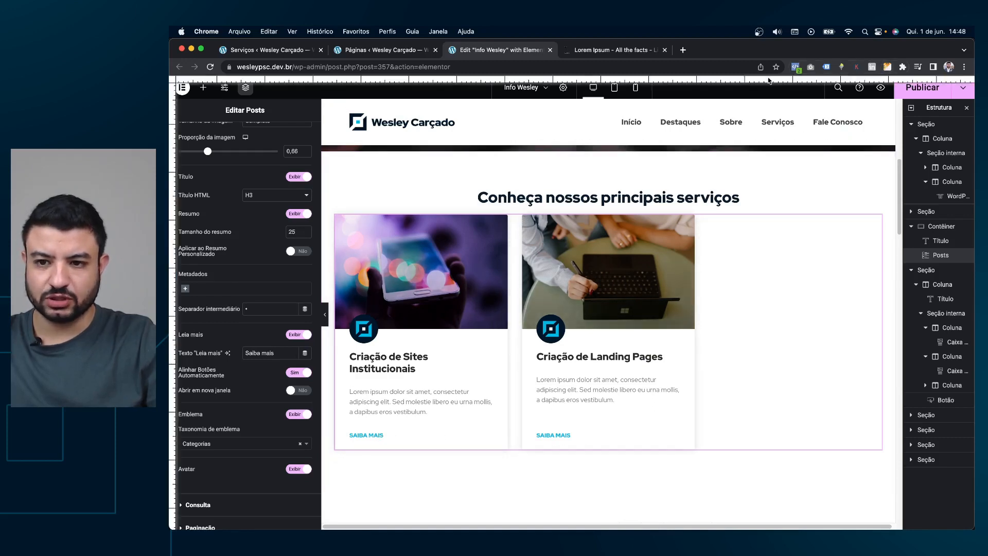
{"action": "left_click", "coordinate": [888, 67]}
Hide the category badge and author avatar on the cards, then preview the result.
{"action": "scroll", "coordinate": [260, 375], "scroll_direction": "down", "scroll_amount": 1}
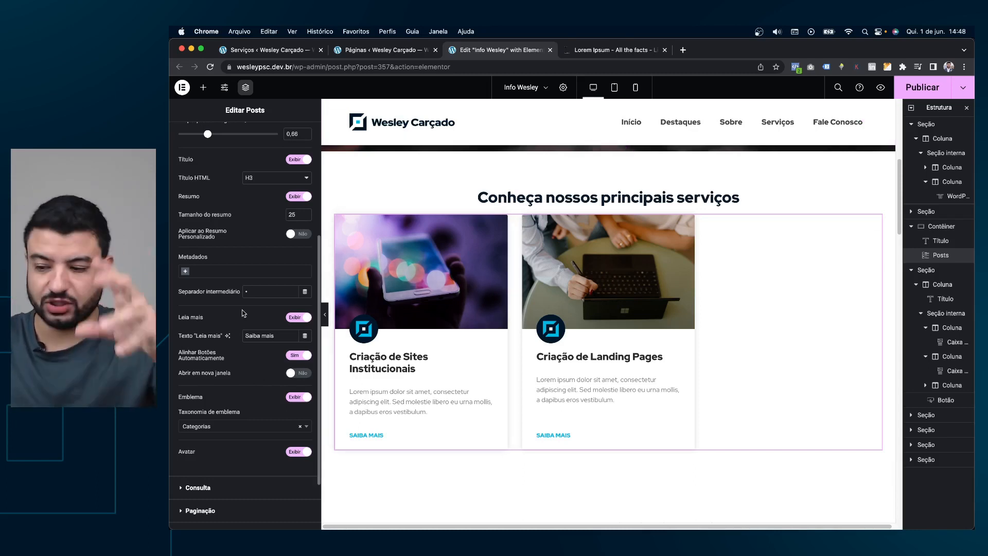
{"action": "left_click", "coordinate": [297, 397]}
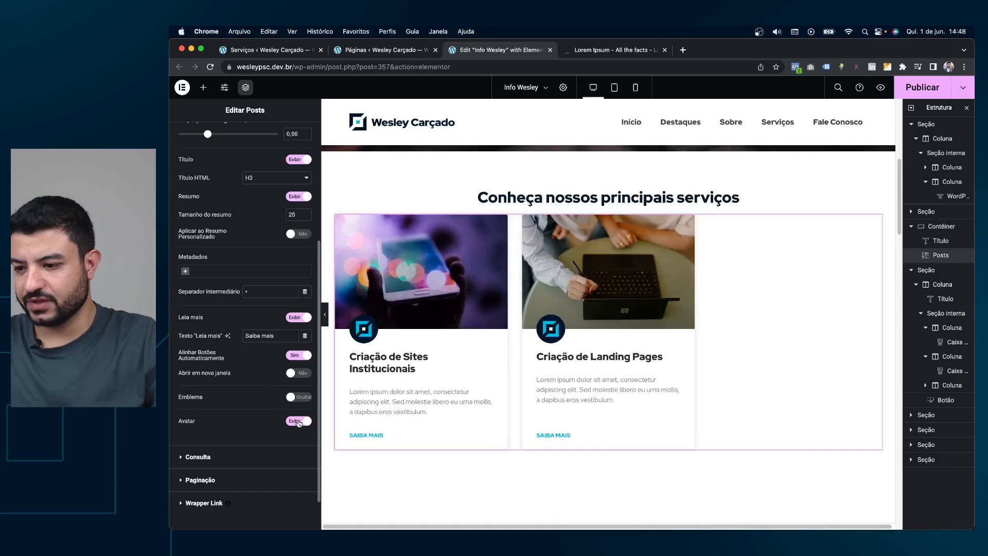
{"action": "left_click", "coordinate": [297, 422]}
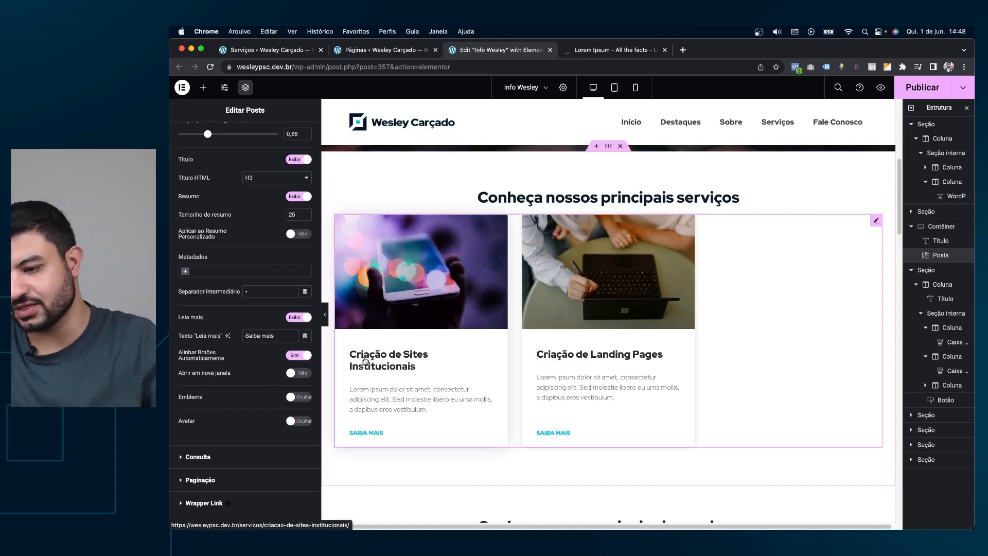
{"action": "scroll", "coordinate": [243, 415], "scroll_direction": "down", "scroll_amount": 1}
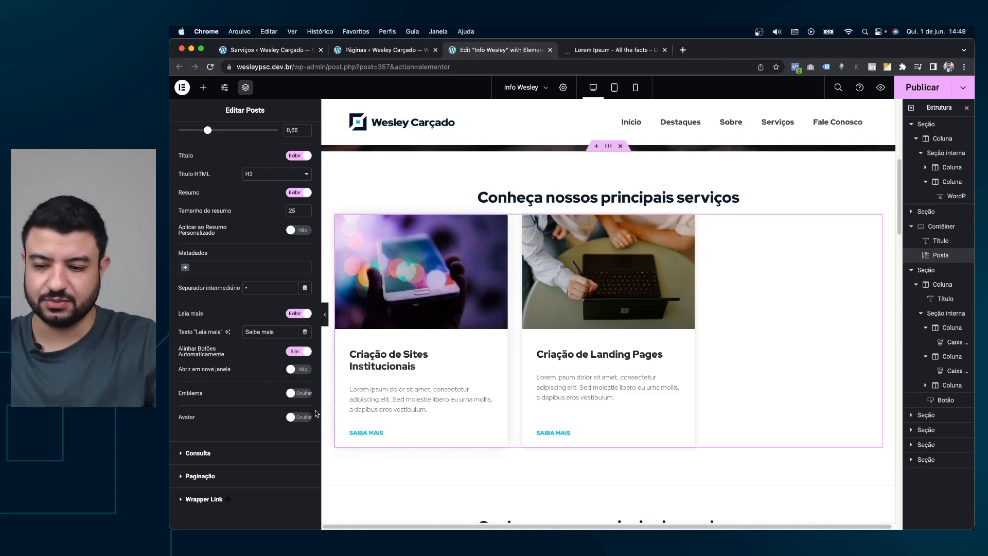
{"action": "left_click", "coordinate": [292, 398]}
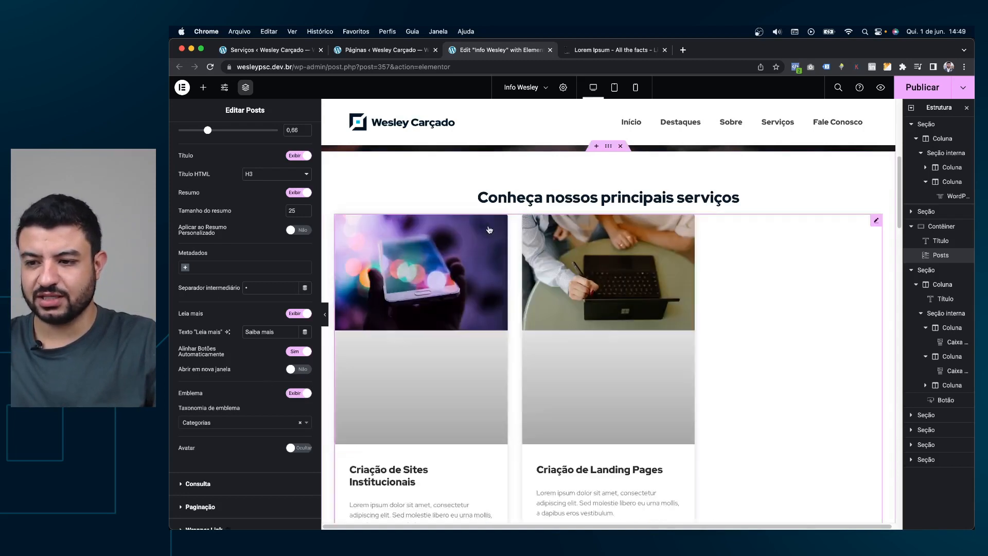
{"action": "left_click", "coordinate": [298, 393]}
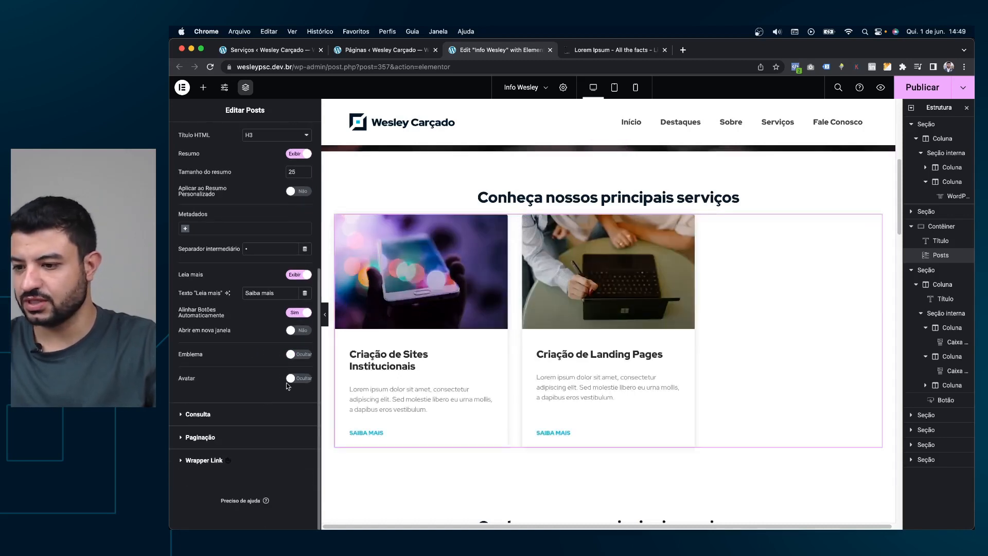
{"action": "key", "text": "super+p"}
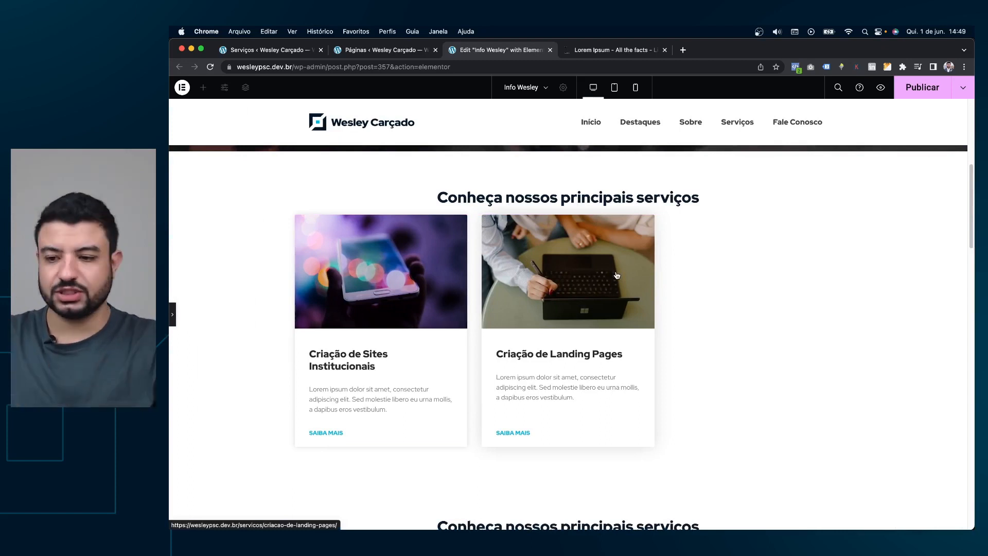
{"action": "key", "text": "super+p"}
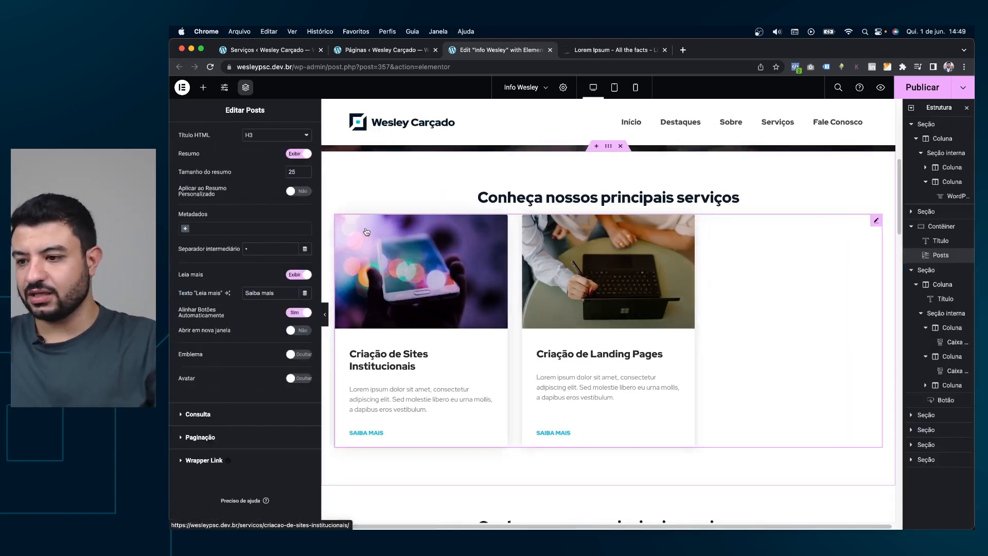
{"action": "scroll", "coordinate": [272, 194], "scroll_direction": "up", "scroll_amount": 3}
{"action": "scroll", "coordinate": [836, 362], "scroll_direction": "up", "scroll_amount": 4}
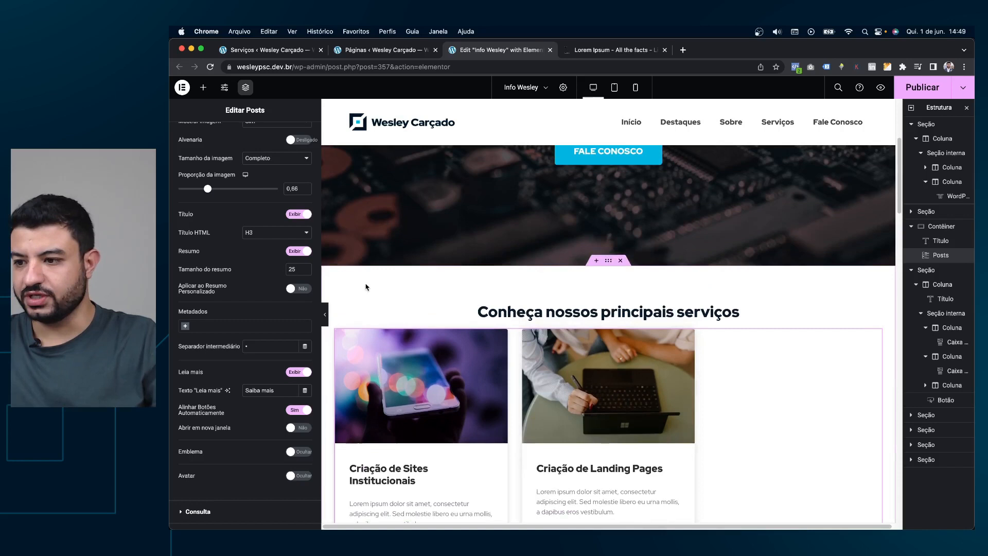
{"action": "scroll", "coordinate": [792, 401], "scroll_direction": "down", "scroll_amount": 1}
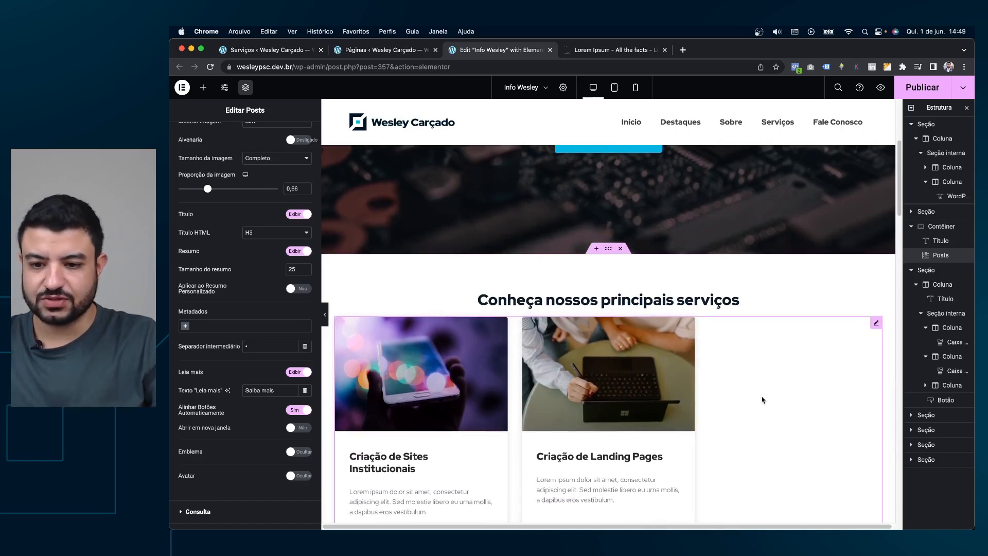
{"action": "scroll", "coordinate": [287, 228], "scroll_direction": "up", "scroll_amount": 5}
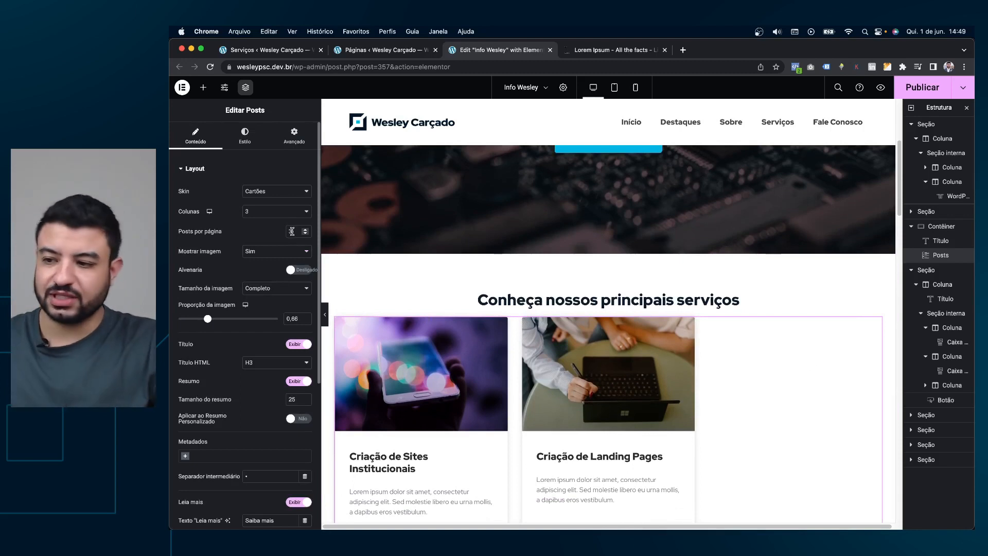
Try two columns for the service cards, then return to three columns.
{"action": "left_click", "coordinate": [274, 215]}
{"action": "left_click", "coordinate": [273, 201]}
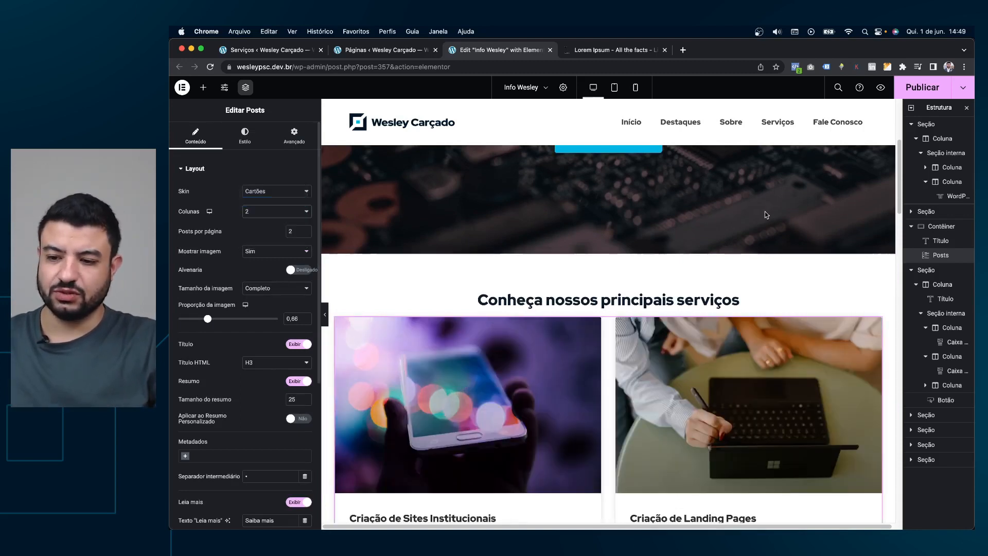
{"action": "scroll", "coordinate": [789, 211], "scroll_direction": "down", "scroll_amount": 5}
{"action": "scroll", "coordinate": [798, 211], "scroll_direction": "up", "scroll_amount": 3}
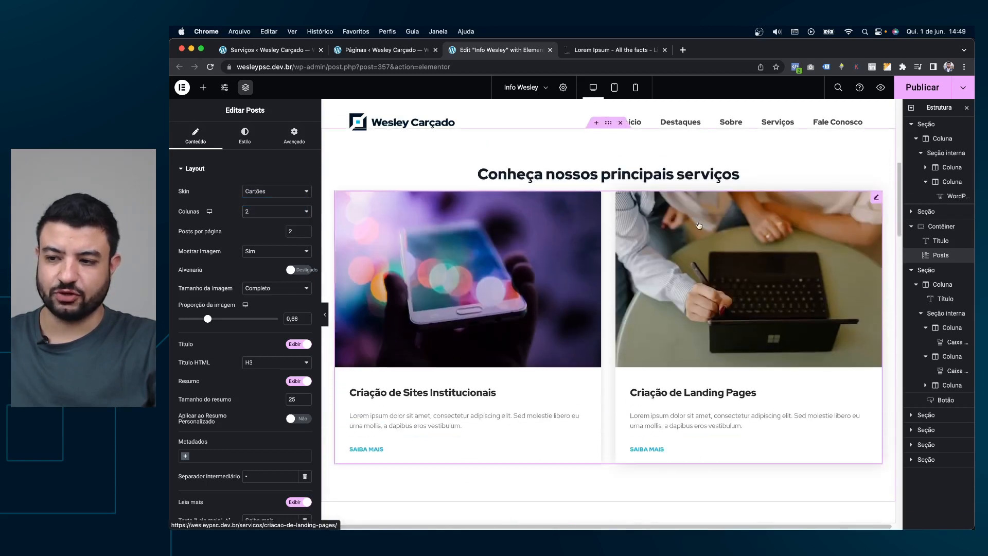
{"action": "left_click", "coordinate": [278, 215]}
{"action": "left_click", "coordinate": [271, 222]}
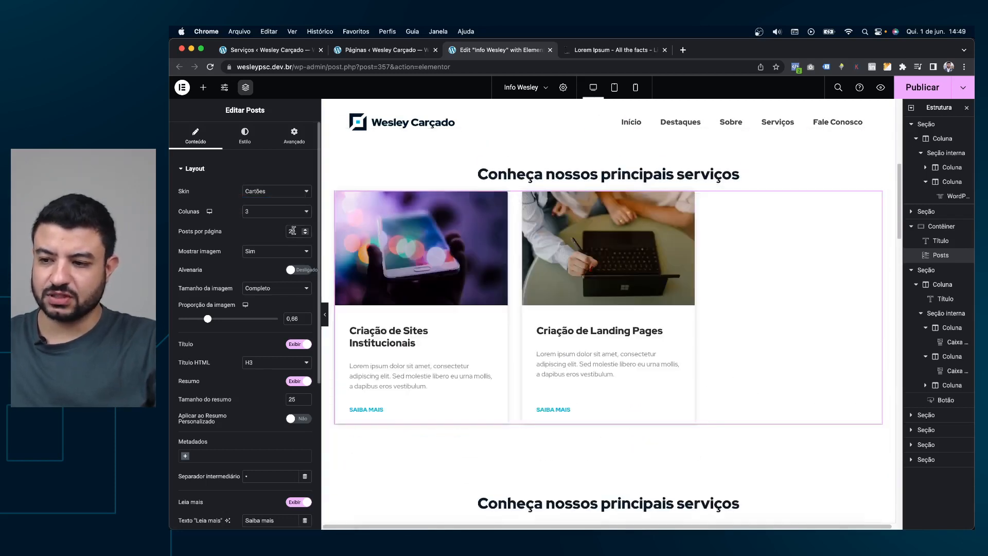
Set three services per page and switch to the Serviços posts list.
{"action": "left_click", "coordinate": [305, 229]}
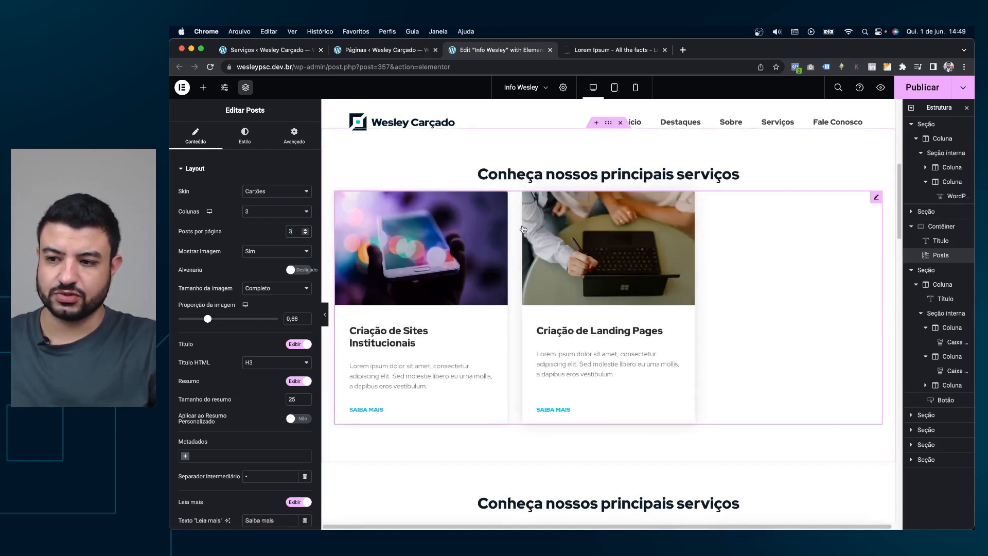
{"action": "left_click", "coordinate": [396, 51]}
{"action": "left_click", "coordinate": [254, 54]}
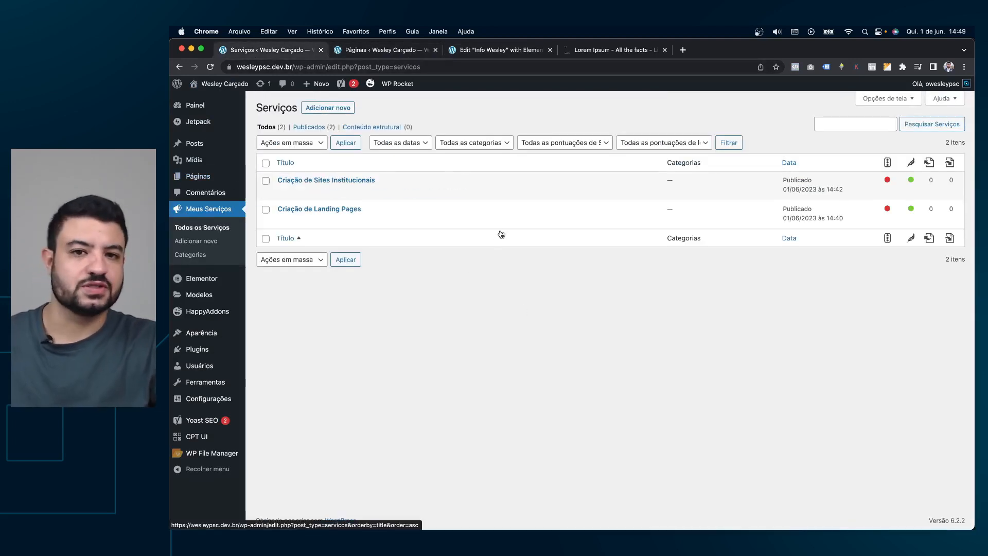
Start a new Serviço post, then return to the Info Wesley editor.
{"action": "left_click", "coordinate": [319, 109]}
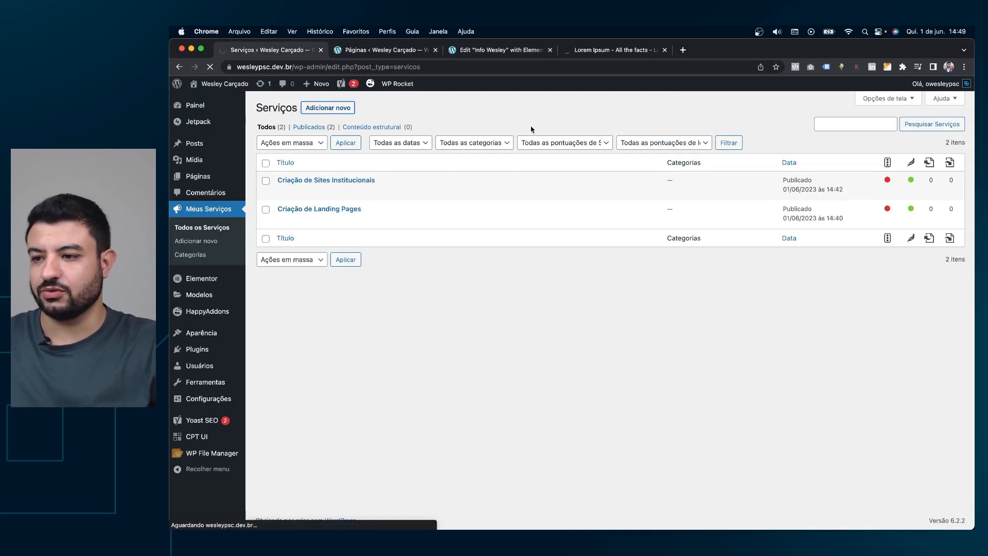
{"action": "left_click", "coordinate": [393, 50]}
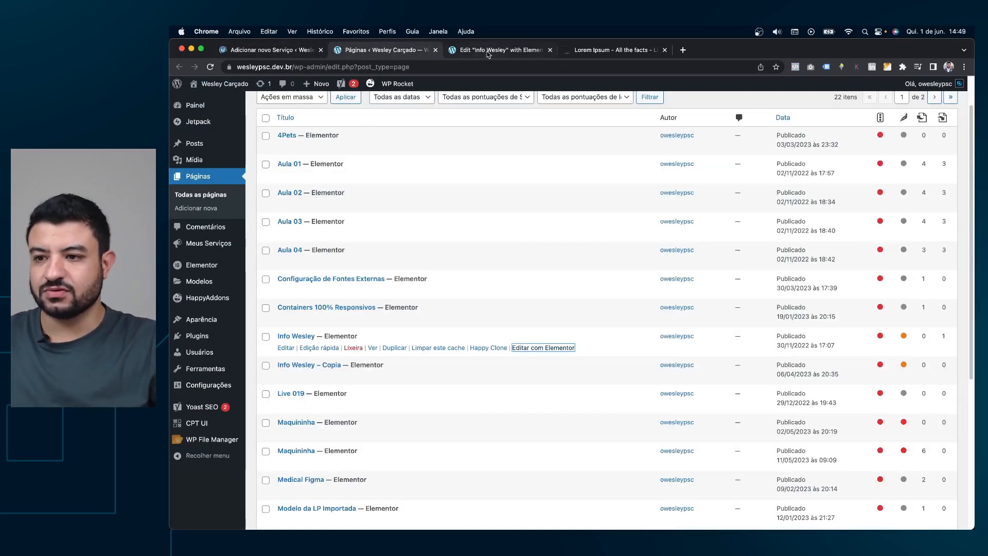
{"action": "left_click", "coordinate": [491, 49]}
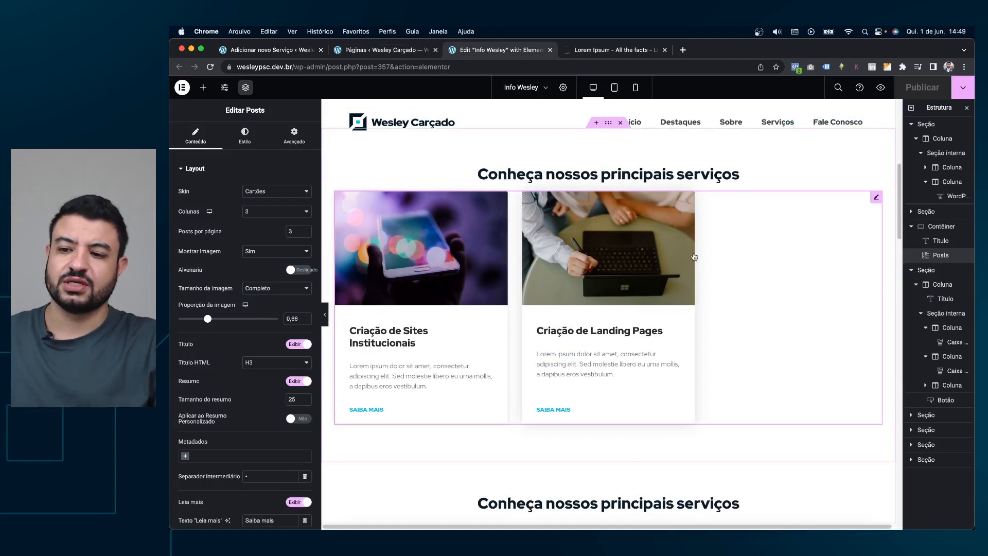
Preview the Info Wesley page in a new tab and scroll to the service cards.
{"action": "left_click", "coordinate": [203, 87]}
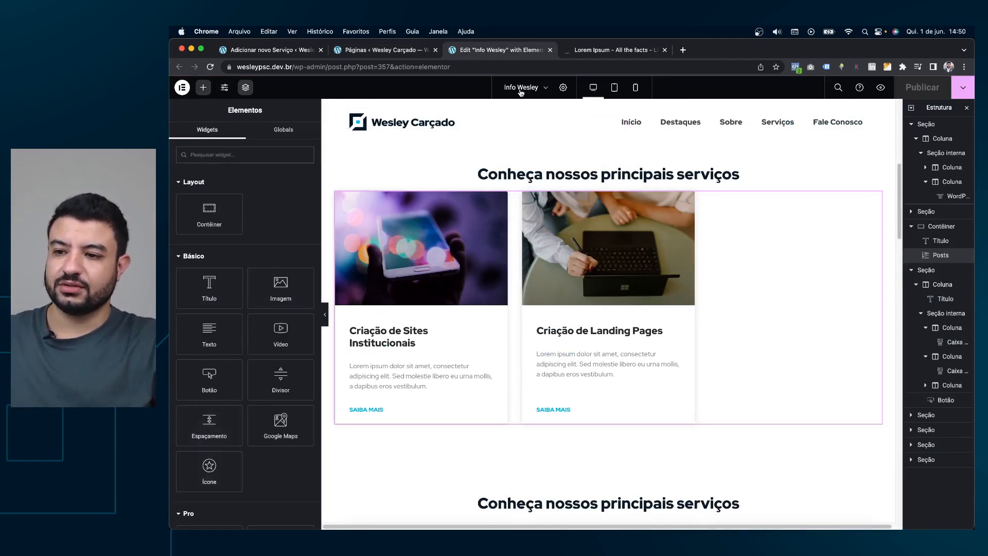
{"action": "left_click", "coordinate": [880, 88]}
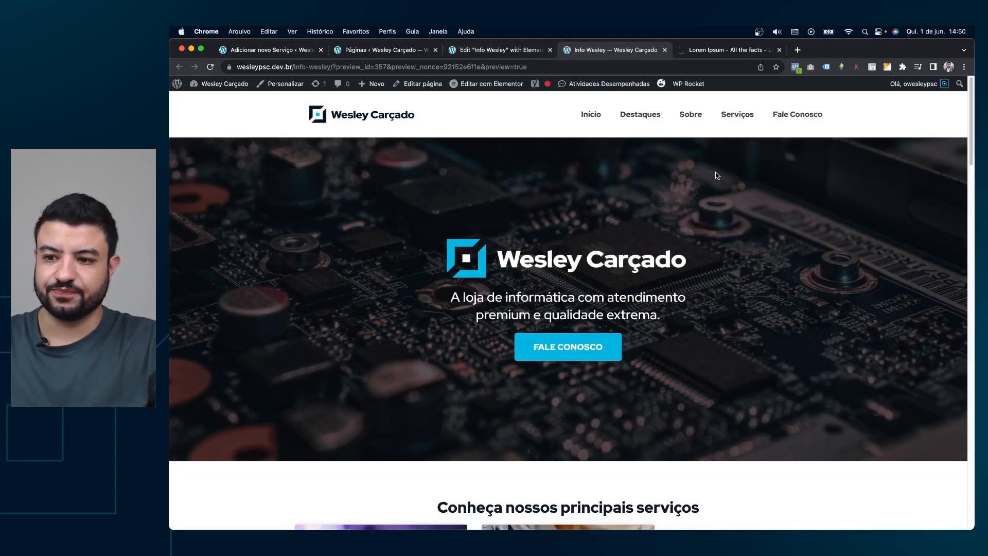
{"action": "scroll", "coordinate": [712, 185], "scroll_direction": "down", "scroll_amount": 5}
{"action": "scroll", "coordinate": [561, 259], "scroll_direction": "down", "scroll_amount": 2}
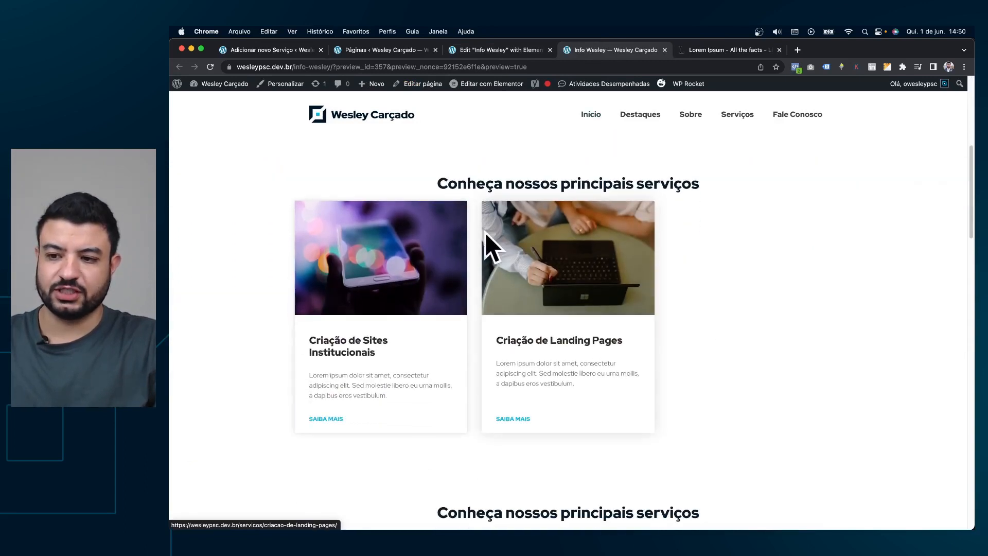
{"action": "scroll", "coordinate": [487, 232], "scroll_direction": "up", "scroll_amount": 1}
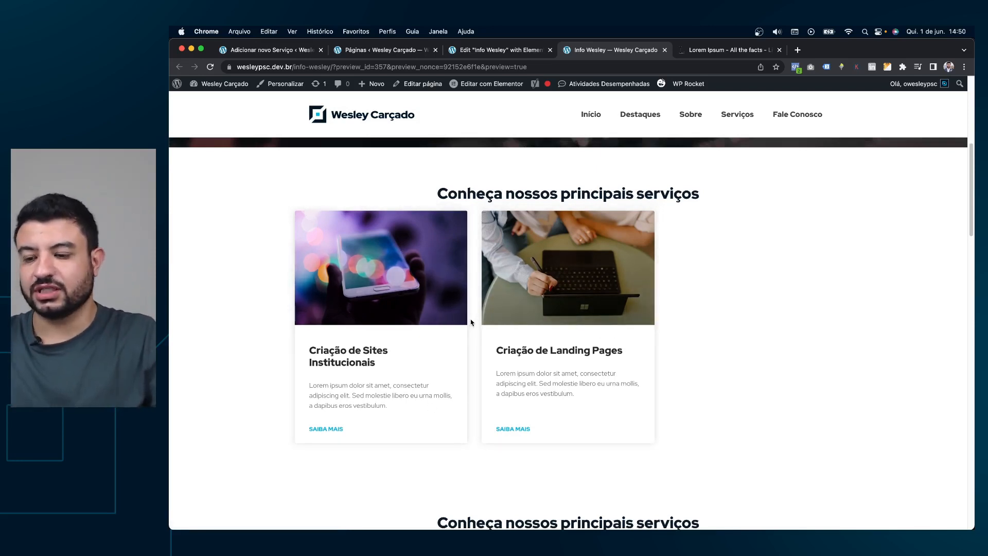
Title the new service 'Configuração de Hospedagem', undoing a stray paste in the body.
{"action": "left_click", "coordinate": [297, 51]}
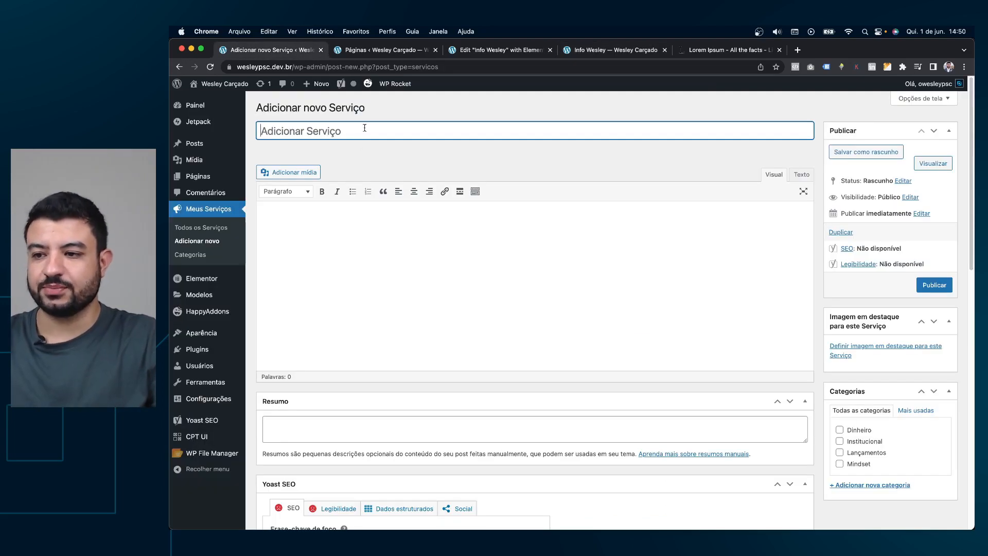
{"action": "type", "text": "Configura"}
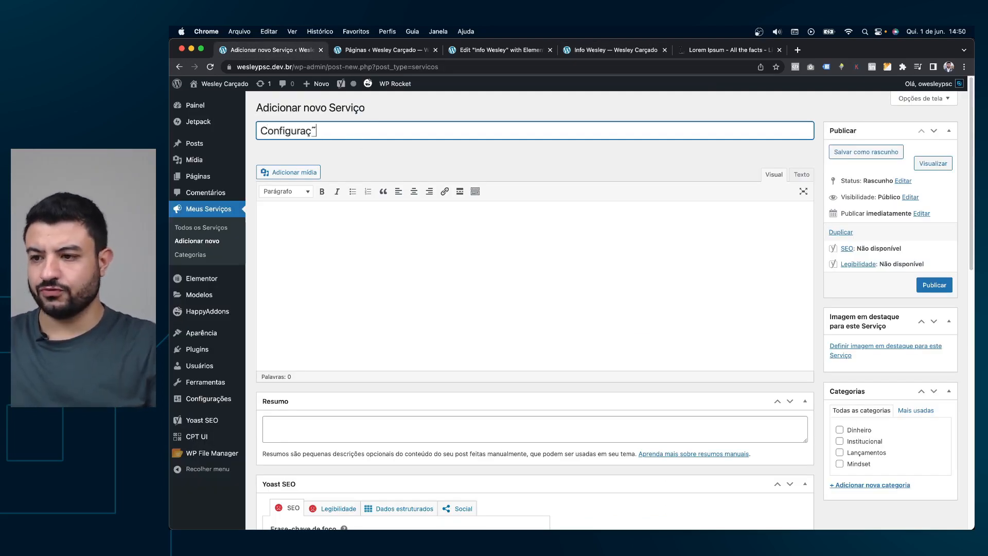
{"action": "type", "text": "ção de Hospedagem"}
{"action": "left_click", "coordinate": [408, 232]}
{"action": "key", "text": "super+v"}
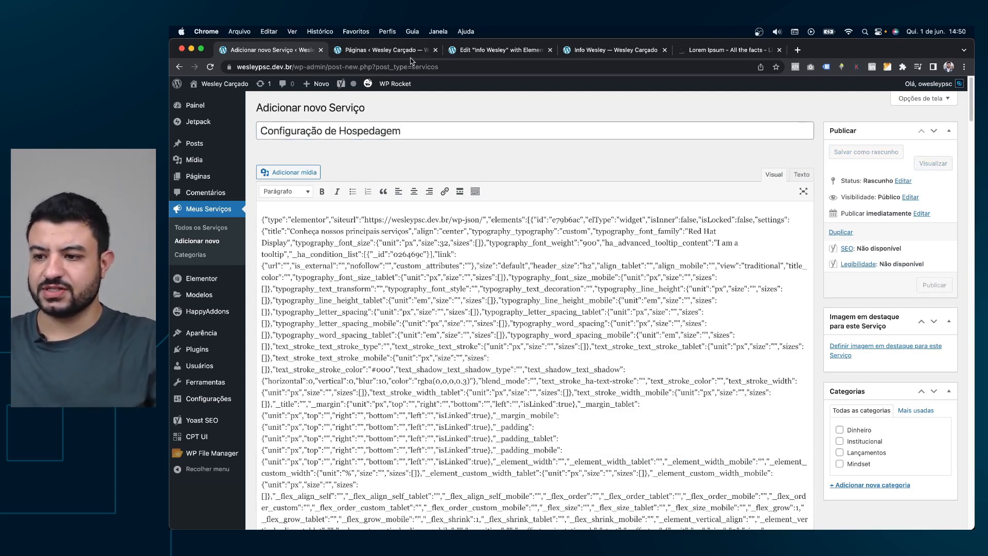
{"action": "key", "text": "super+z"}
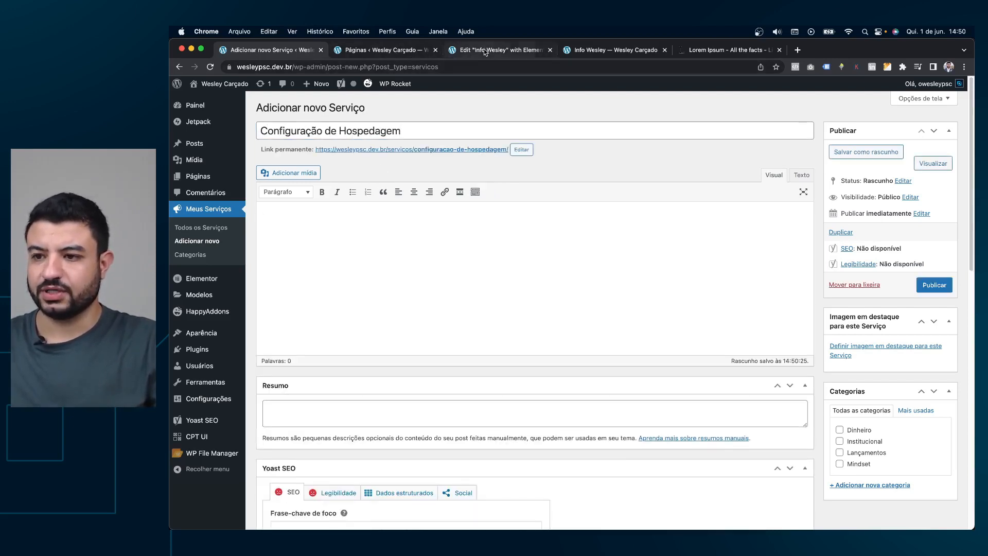
Open Criação de Sites Institucionais in a new tab and copy its body text.
{"action": "left_click", "coordinate": [397, 50]}
{"action": "left_click", "coordinate": [271, 51]}
{"action": "left_click", "coordinate": [194, 227], "text": "super"}
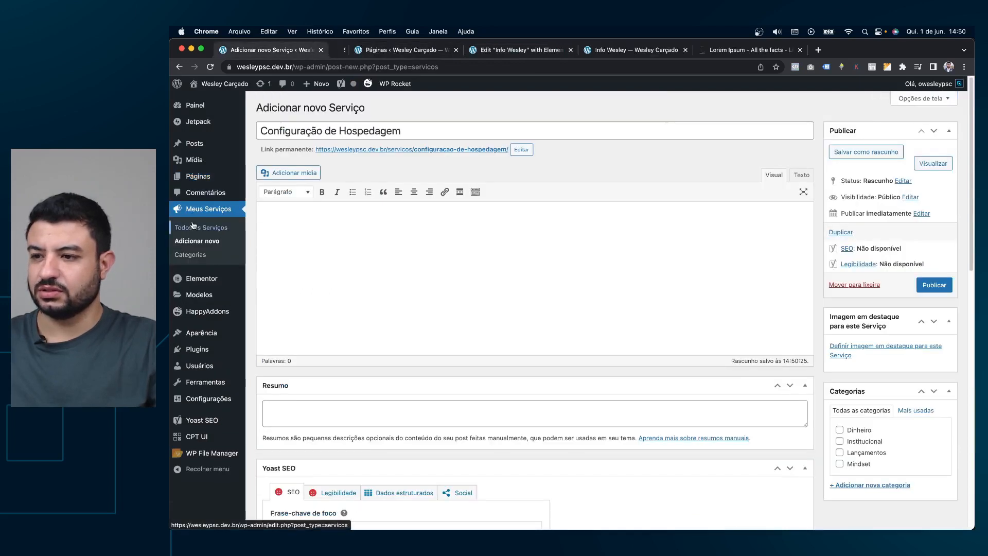
{"action": "left_click", "coordinate": [374, 47]}
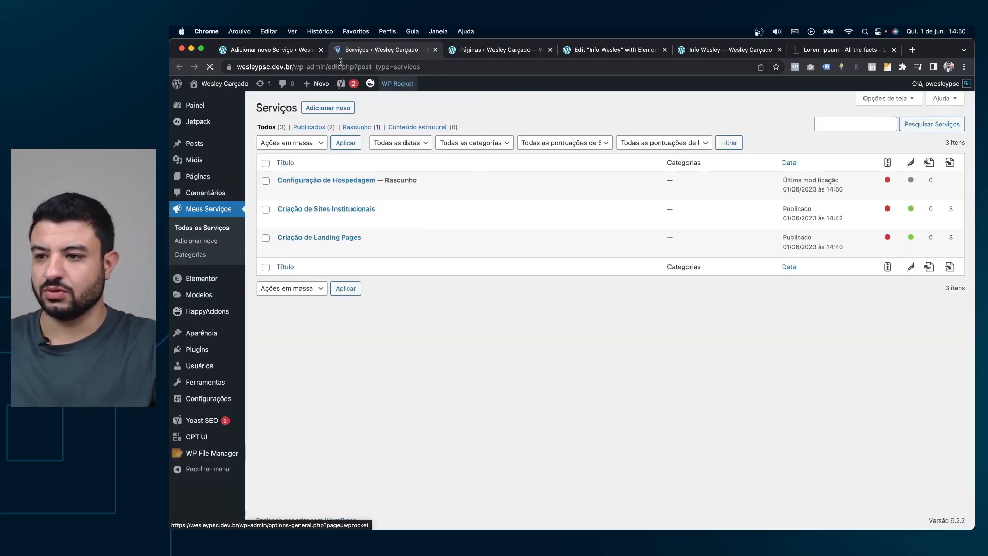
{"action": "left_click", "coordinate": [287, 221]}
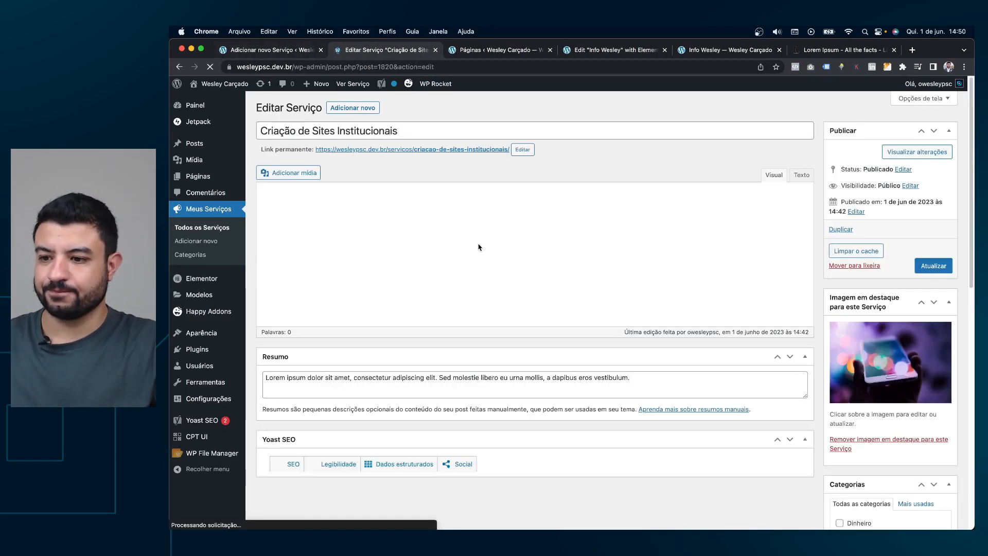
{"action": "left_click", "coordinate": [488, 285]}
{"action": "key", "text": "super+a"}
{"action": "key", "text": "super+c"}
Paste the Lorem ipsum body into the draft and reuse its first paragraph as the Resumo.
{"action": "left_click", "coordinate": [301, 49]}
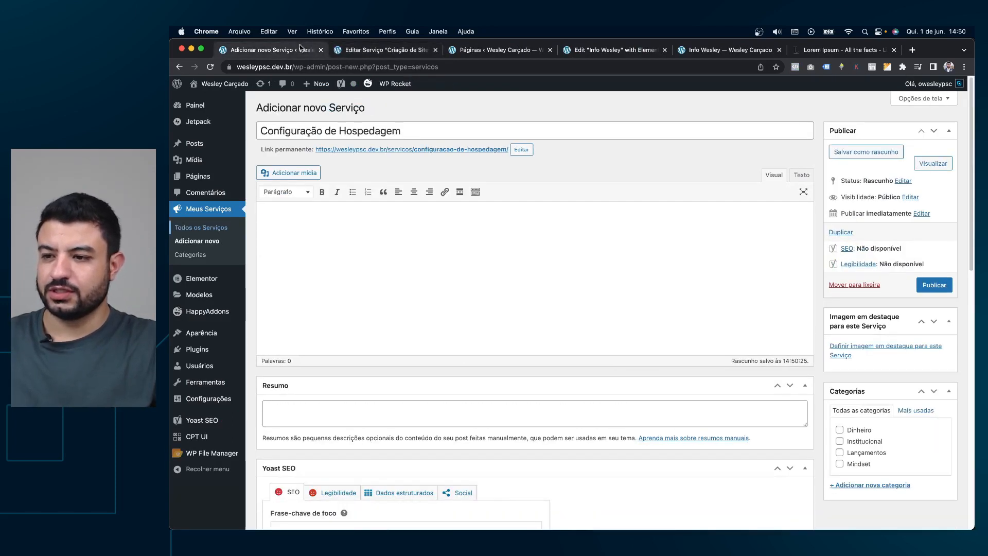
{"action": "key", "text": "super+v"}
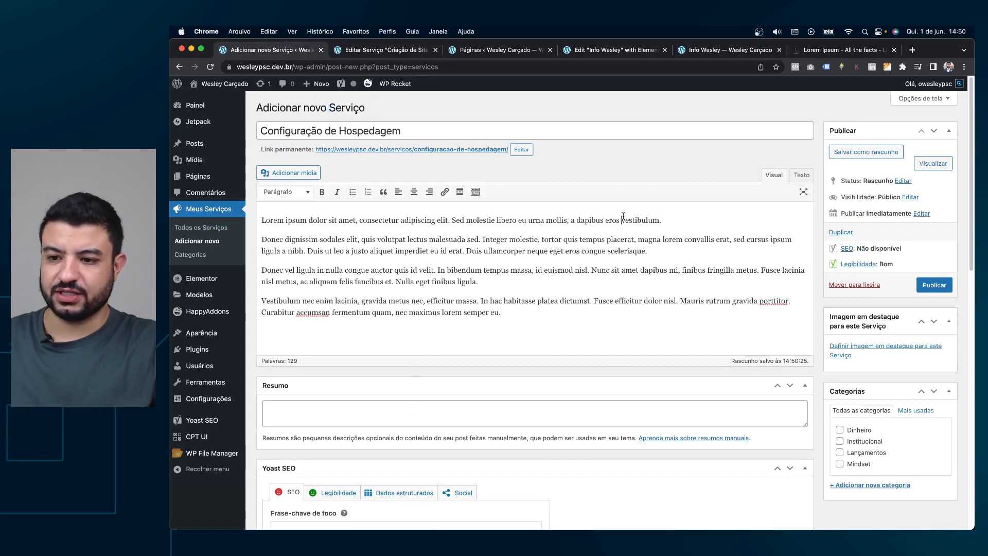
{"action": "triple_click", "coordinate": [622, 219]}
{"action": "key", "text": "super+c"}
{"action": "left_click", "coordinate": [584, 409]}
{"action": "key", "text": "super+v"}
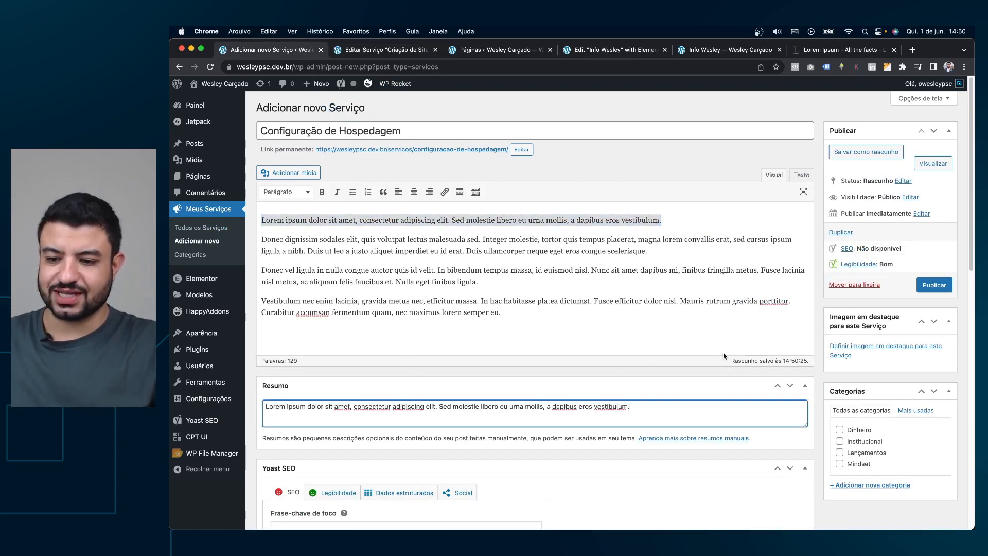
{"action": "scroll", "coordinate": [797, 347], "scroll_direction": "down", "scroll_amount": 1}
{"action": "left_click", "coordinate": [873, 339]}
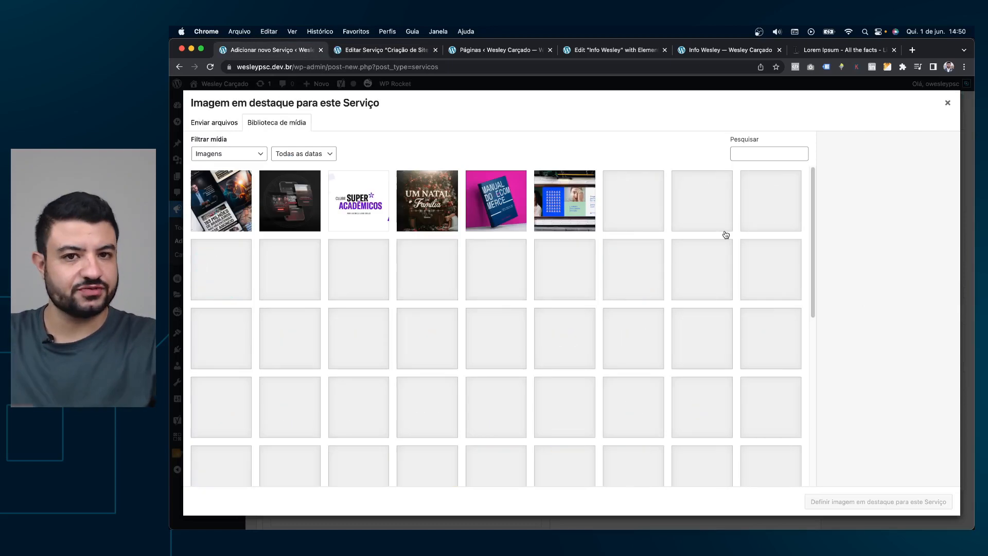
Load more media library images and set the server-room photo as the featured image.
{"action": "scroll", "coordinate": [677, 284], "scroll_direction": "down", "scroll_amount": 10}
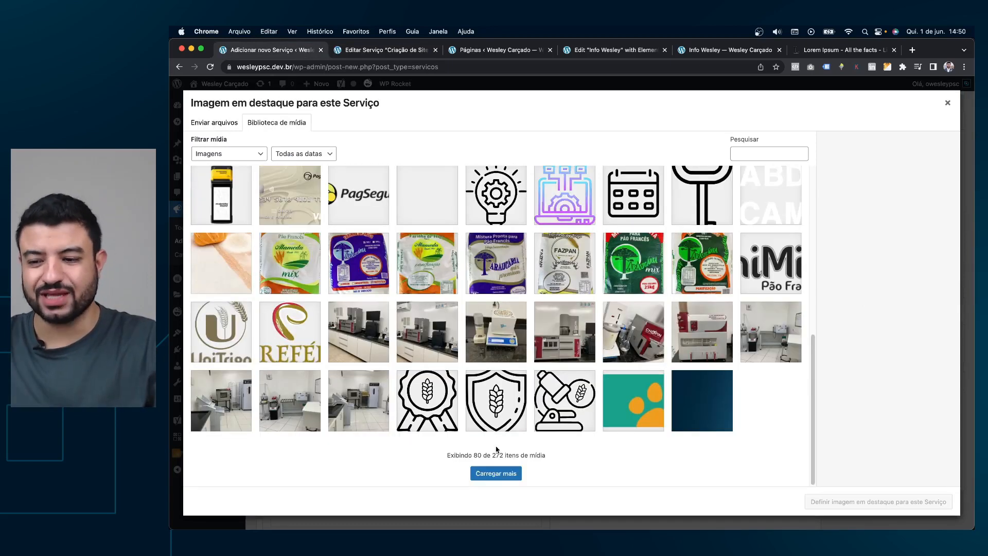
{"action": "left_click", "coordinate": [497, 474]}
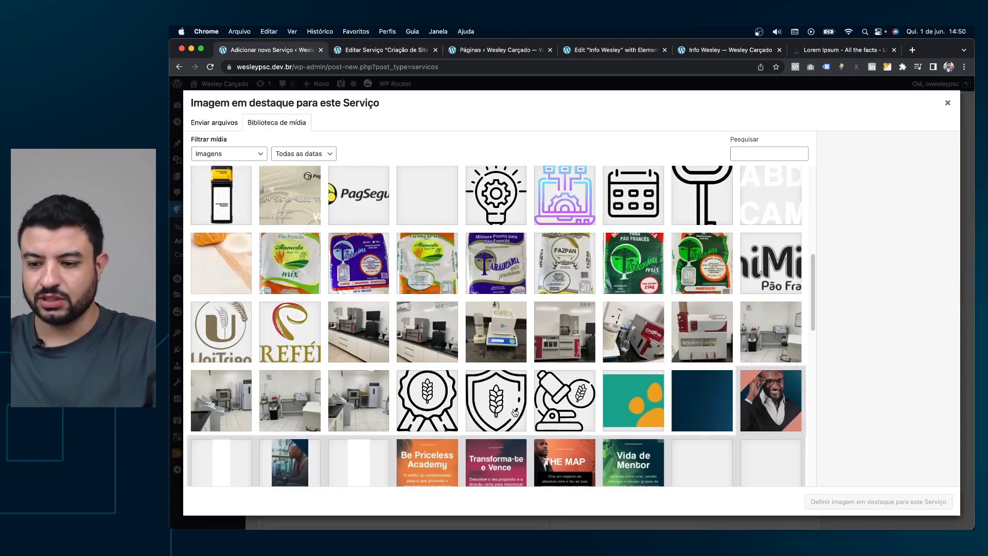
{"action": "scroll", "coordinate": [511, 412], "scroll_direction": "down", "scroll_amount": 10}
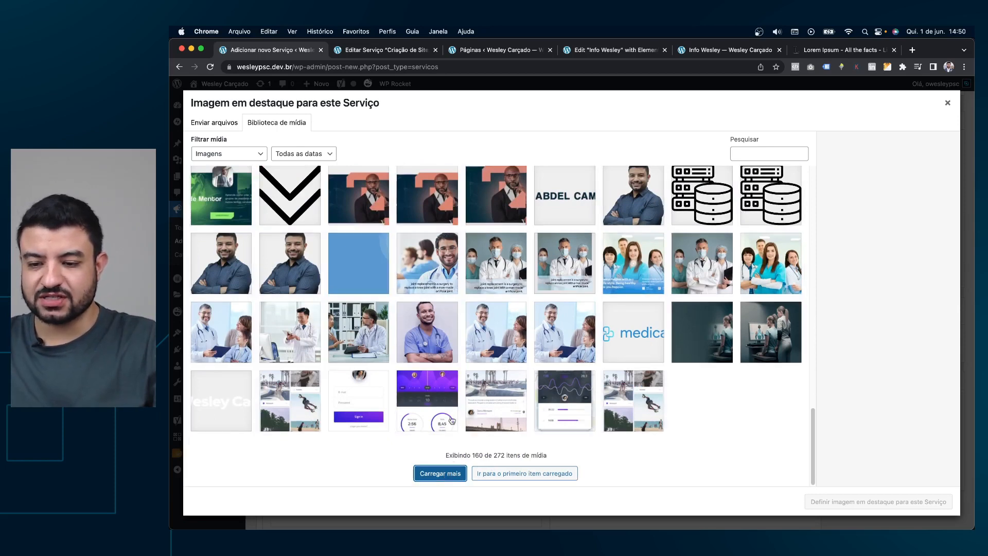
{"action": "scroll", "coordinate": [710, 285], "scroll_direction": "down", "scroll_amount": 3}
{"action": "scroll", "coordinate": [786, 285], "scroll_direction": "down", "scroll_amount": 3}
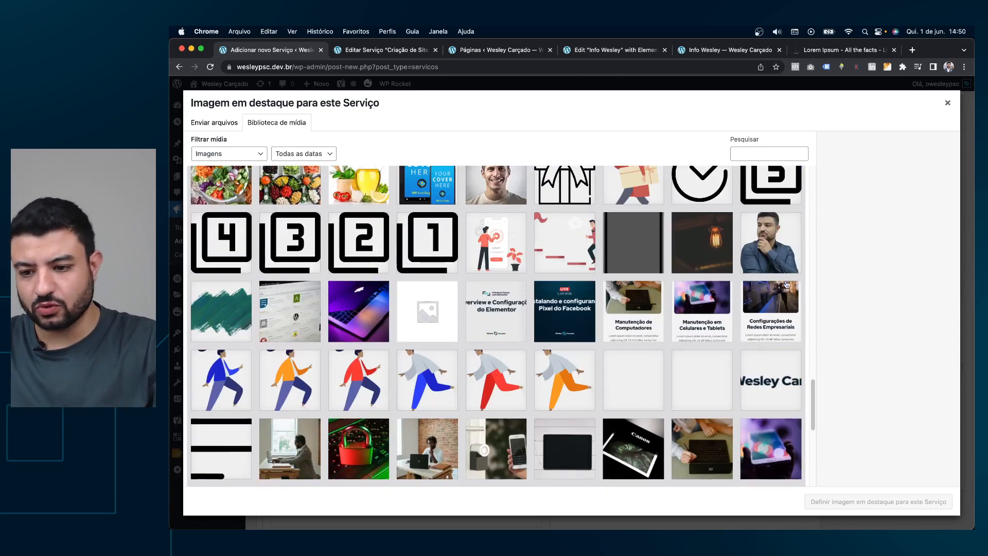
{"action": "scroll", "coordinate": [665, 298], "scroll_direction": "down", "scroll_amount": 3}
{"action": "left_click", "coordinate": [220, 442]}
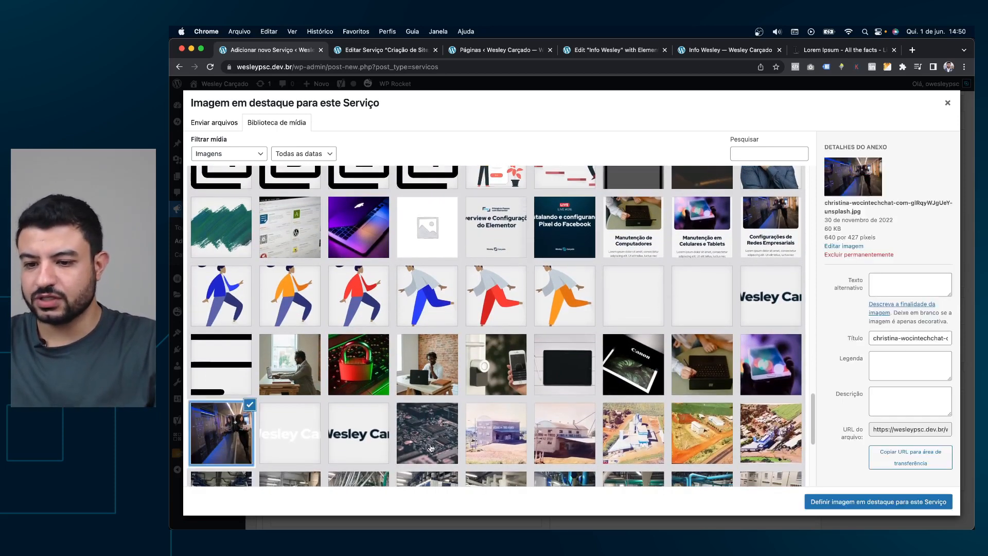
{"action": "left_click", "coordinate": [849, 503]}
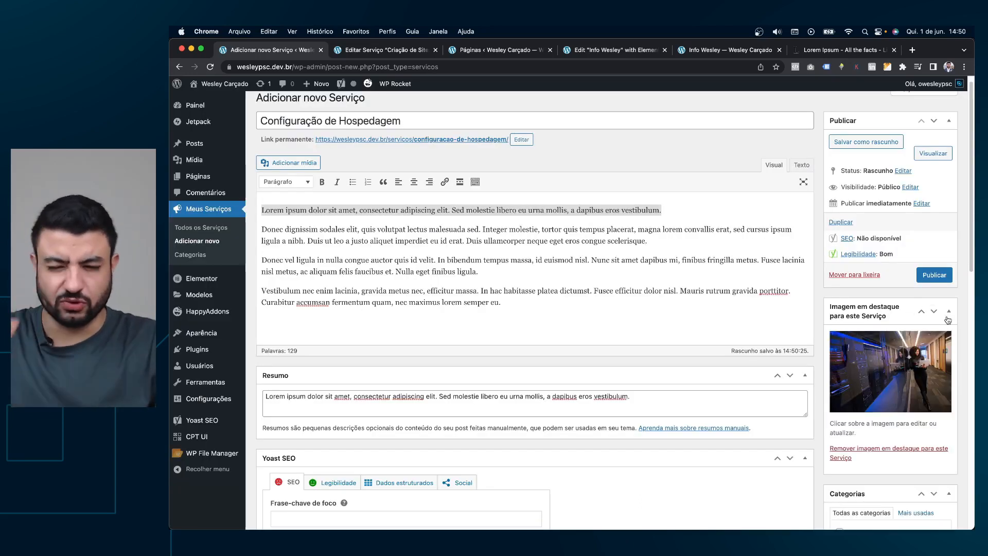
Publish Configuração de Hospedagem and reload the Info Wesley preview to show its new card.
{"action": "left_click", "coordinate": [934, 276]}
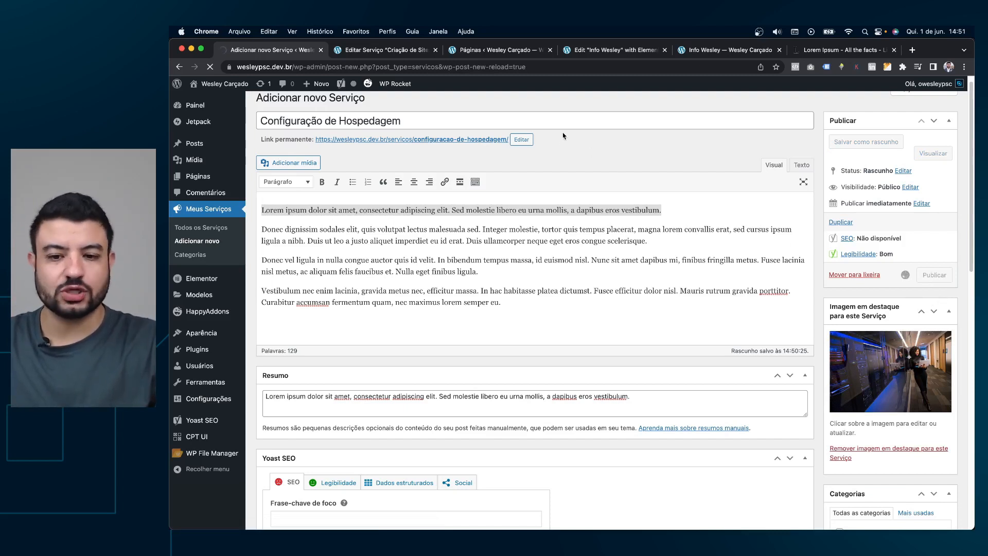
{"action": "left_click", "coordinate": [761, 50]}
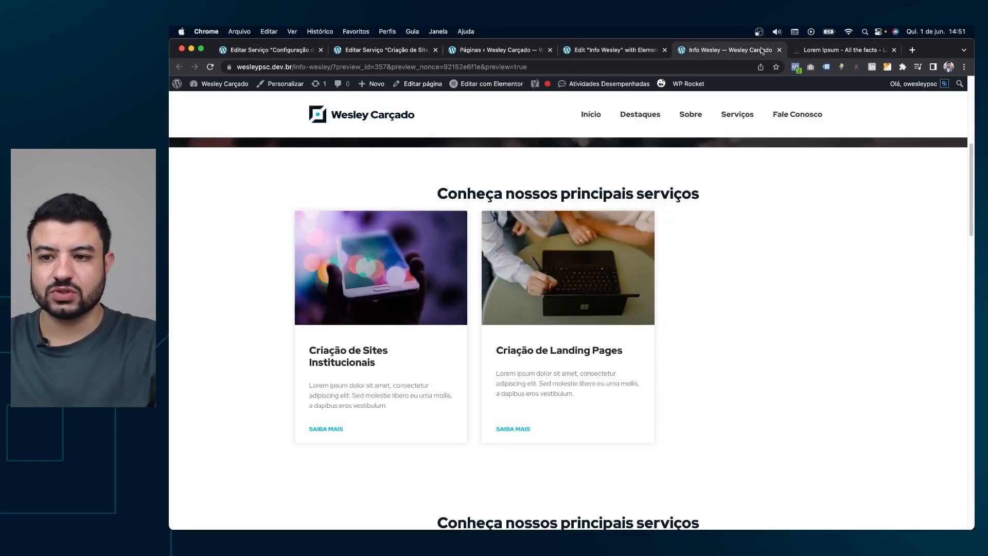
{"action": "left_click", "coordinate": [210, 67]}
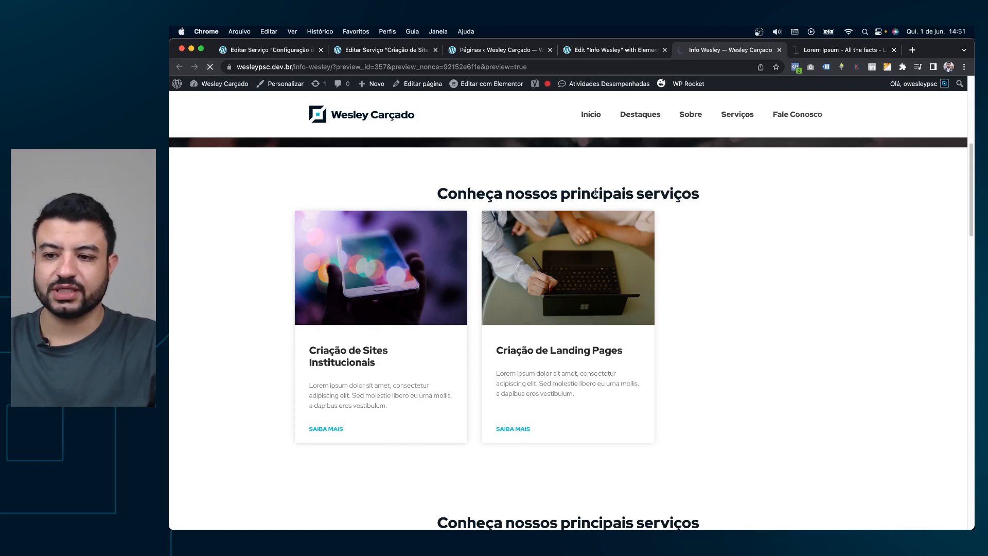
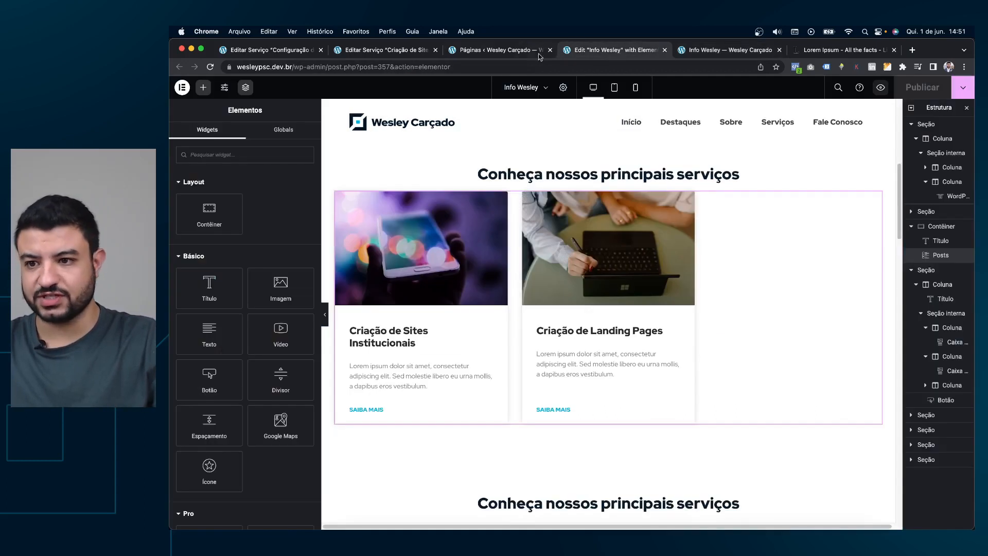
Go back to the Elementor editor tab for the Info Wesley page.
{"action": "left_click", "coordinate": [619, 53]}
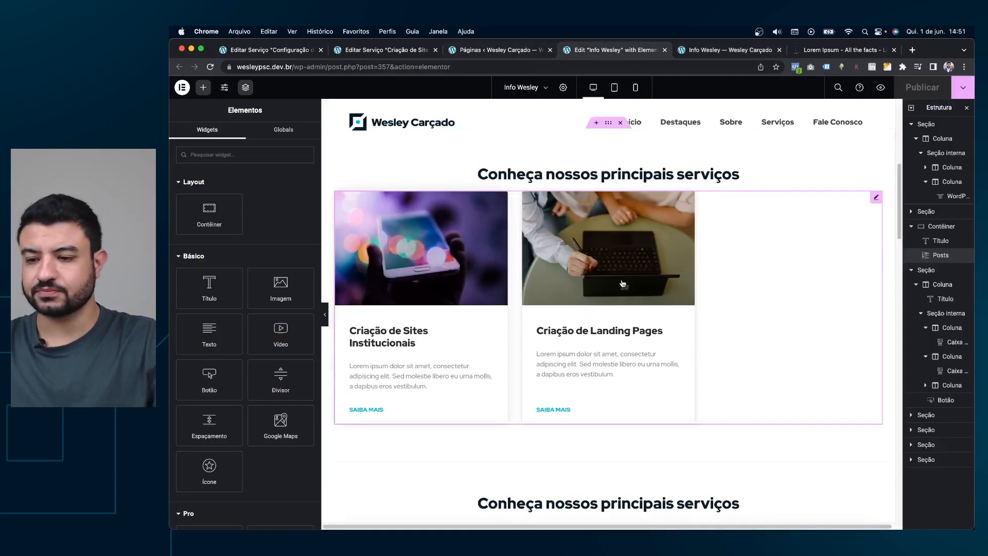
Set the services grid's Fonte to Seleção manual and add Criação de Sites Institucionais.
{"action": "left_click", "coordinate": [874, 198]}
{"action": "left_click", "coordinate": [231, 167]}
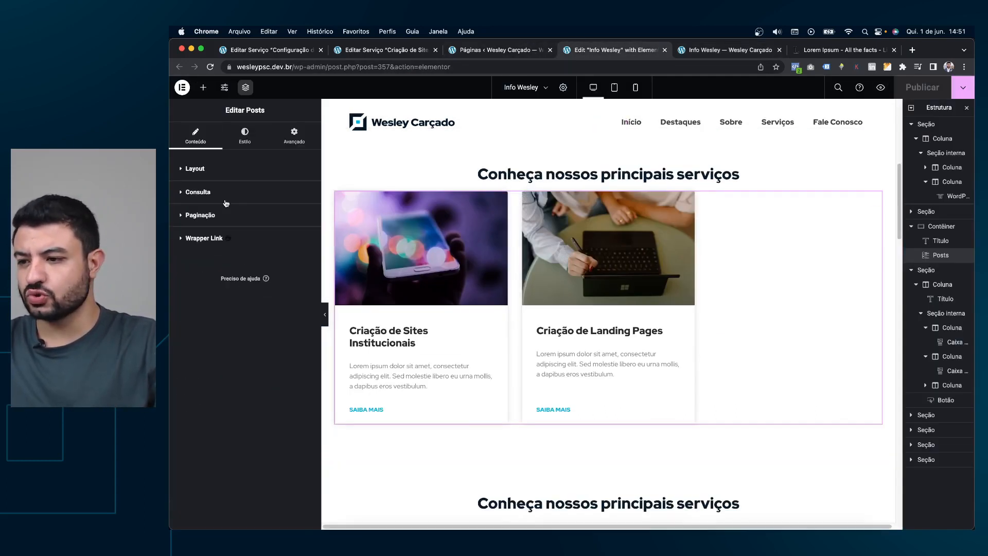
{"action": "left_click", "coordinate": [232, 193]}
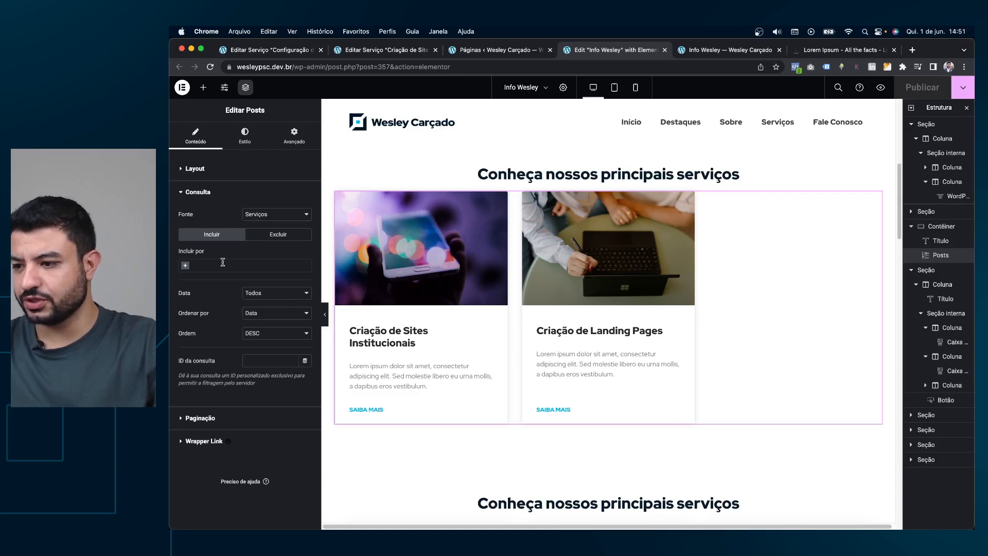
{"action": "left_click", "coordinate": [268, 221]}
{"action": "left_click", "coordinate": [270, 225]}
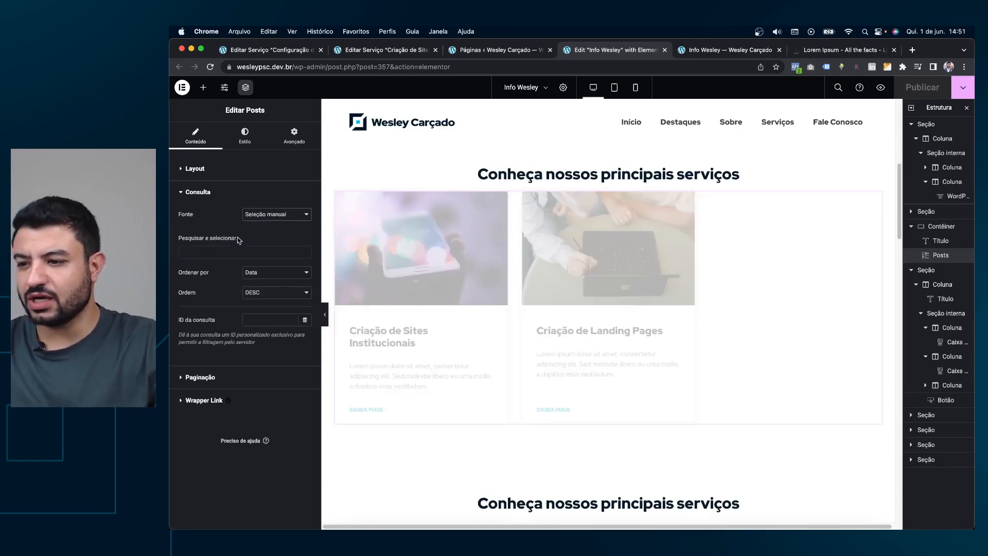
{"action": "left_click", "coordinate": [257, 252]}
{"action": "left_click", "coordinate": [219, 253]}
{"action": "left_click", "coordinate": [216, 250]}
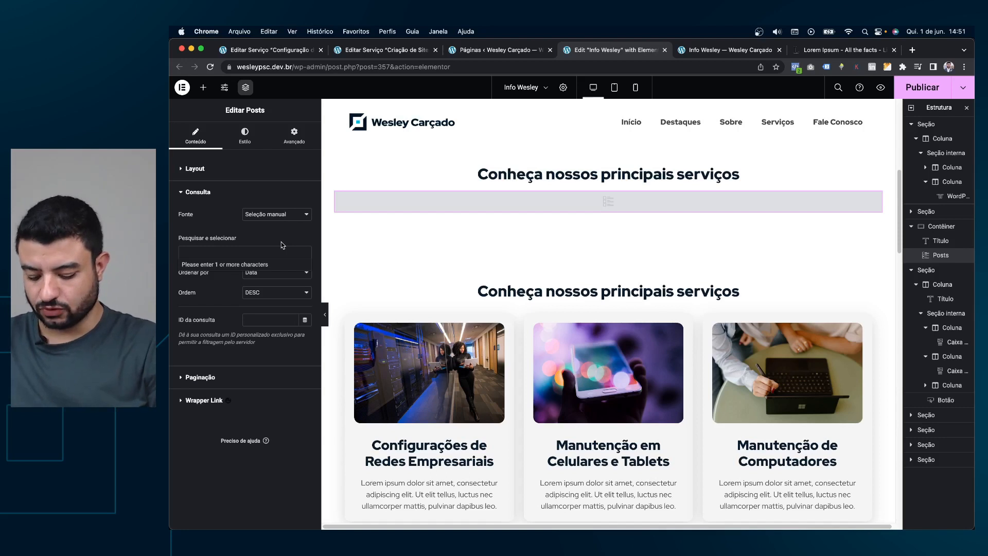
{"action": "type", "text": "criaçã"}
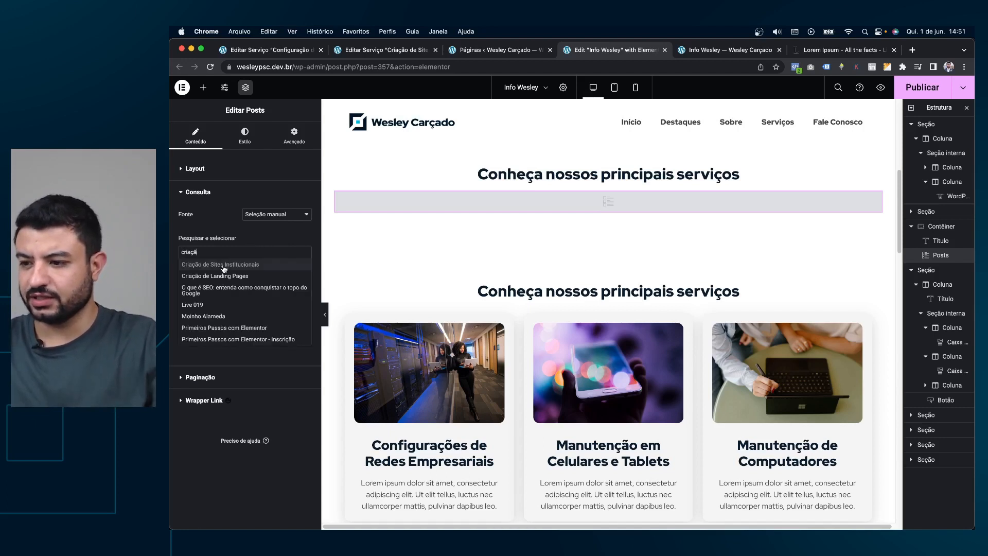
{"action": "left_click", "coordinate": [224, 268]}
Add Criação de Landing Pages as the second hand-picked post.
{"action": "key", "text": "super+shift+p"}
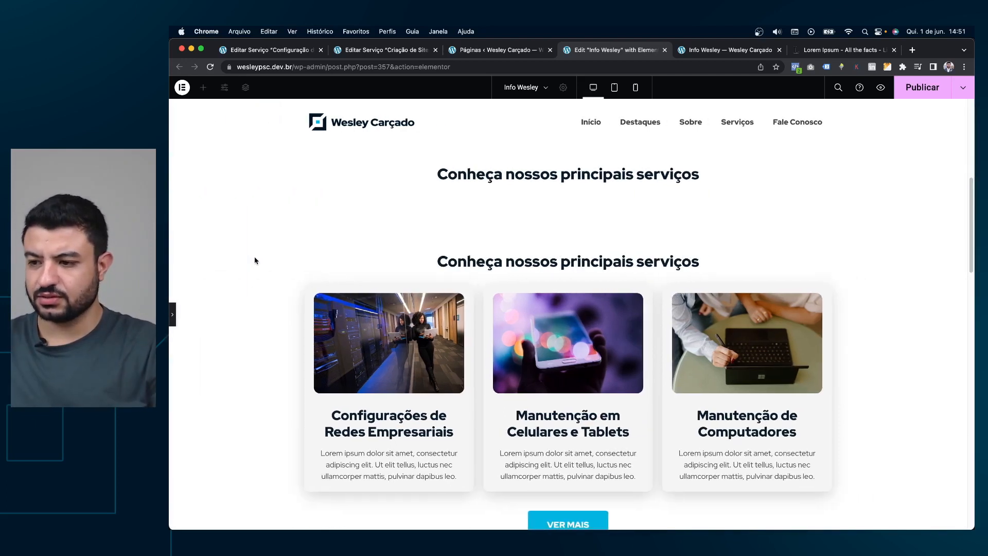
{"action": "left_click", "coordinate": [174, 323]}
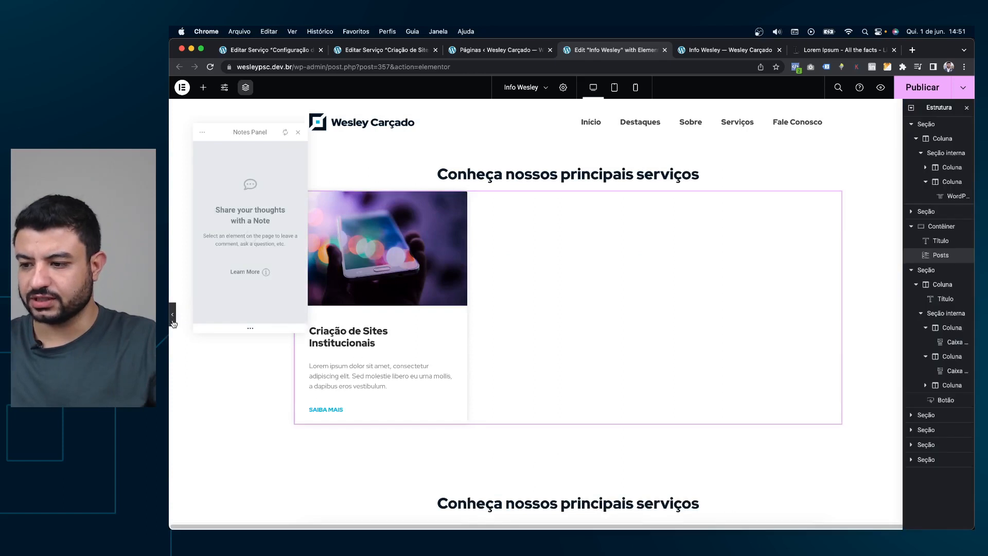
{"action": "left_click", "coordinate": [265, 252]}
{"action": "type", "text": "Criação"}
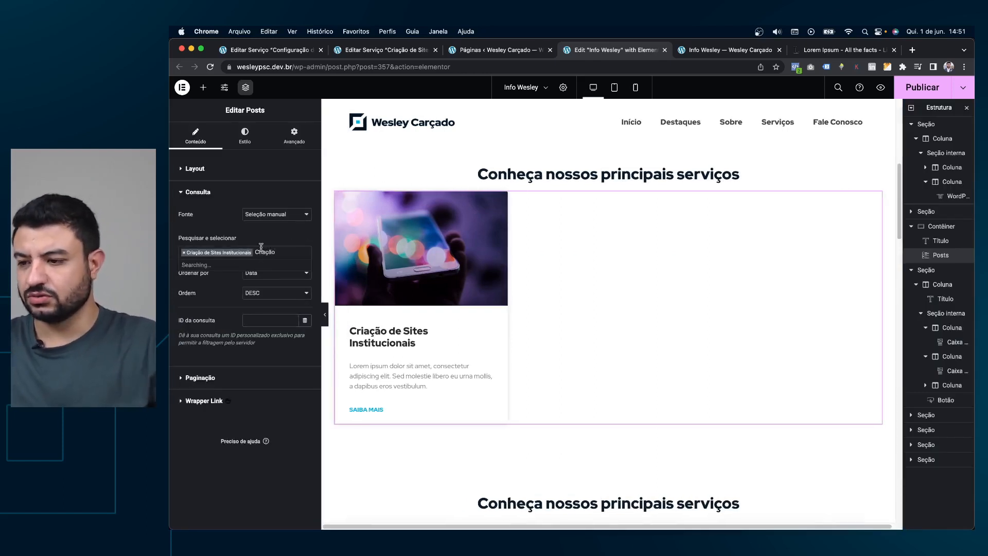
{"action": "left_click", "coordinate": [238, 274]}
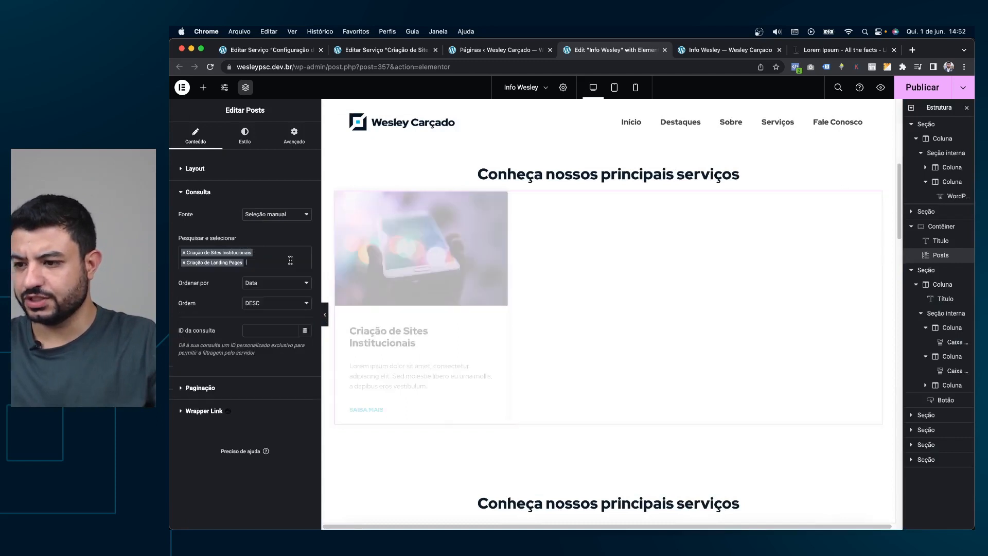
{"action": "key", "text": "shift+c"}
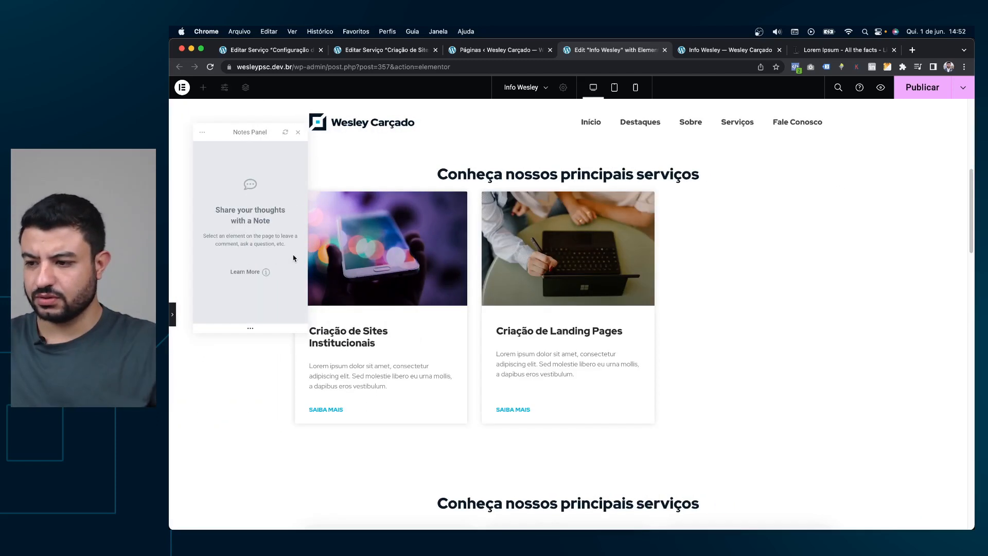
{"action": "left_click", "coordinate": [172, 315]}
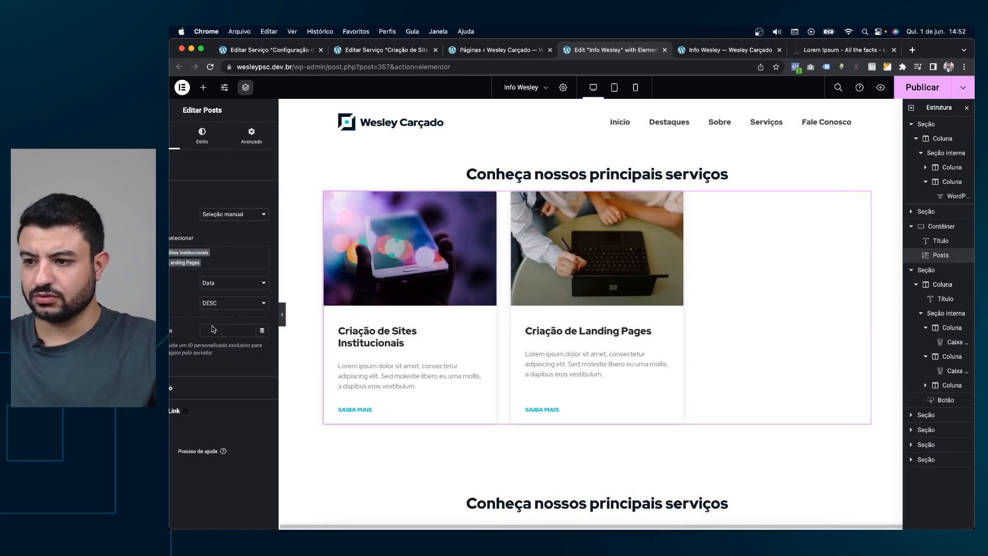
Add Configuração de Hospedagem as the third post, replacing the mistaken Configuração de Fontes Externas.
{"action": "left_click", "coordinate": [255, 260]}
{"action": "type", "text": "C"}
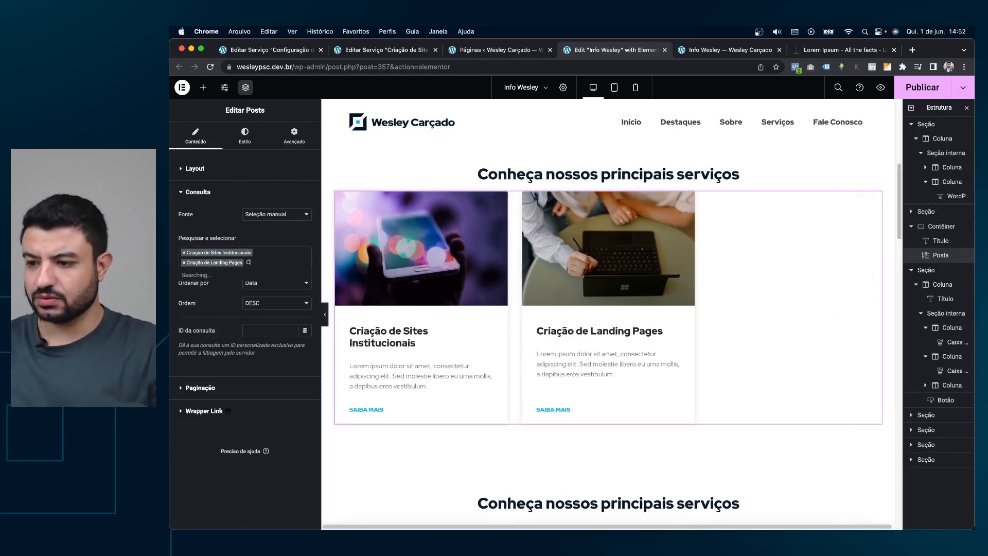
{"action": "key", "text": "BackSpace"}
{"action": "key", "text": "BackSpace"}
{"action": "key", "text": "BackSpace"}
{"action": "type", "text": "onfigu"}
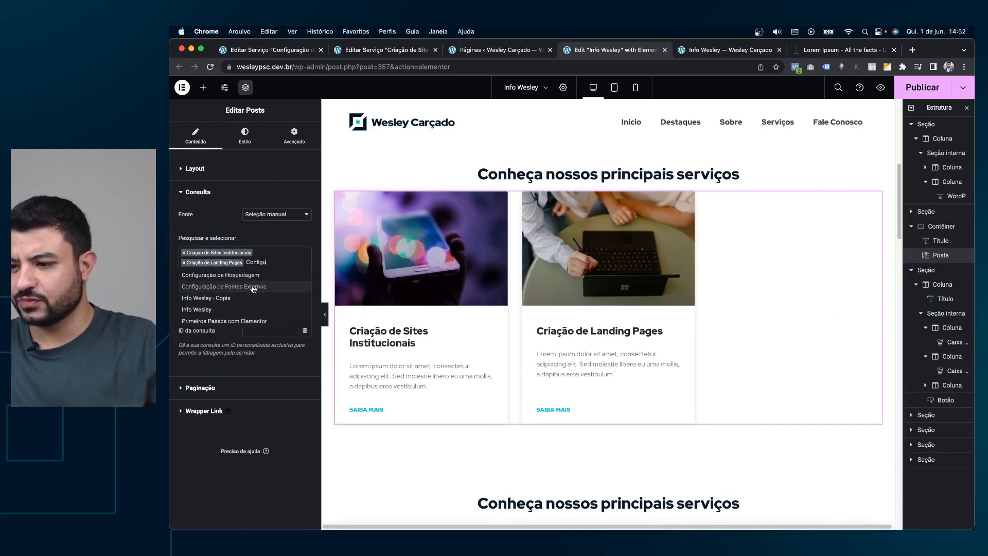
{"action": "left_click", "coordinate": [254, 287]}
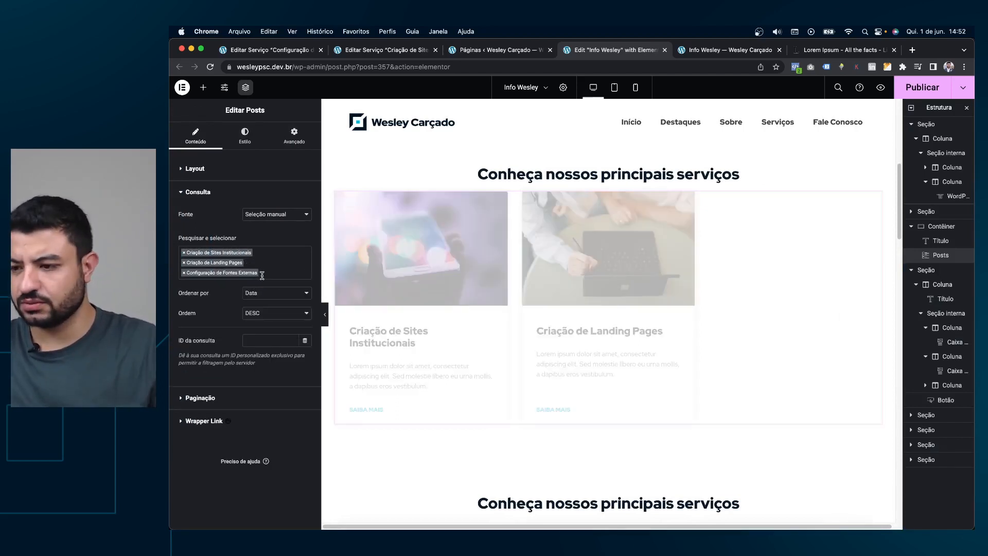
{"action": "key", "text": "BackSpace"}
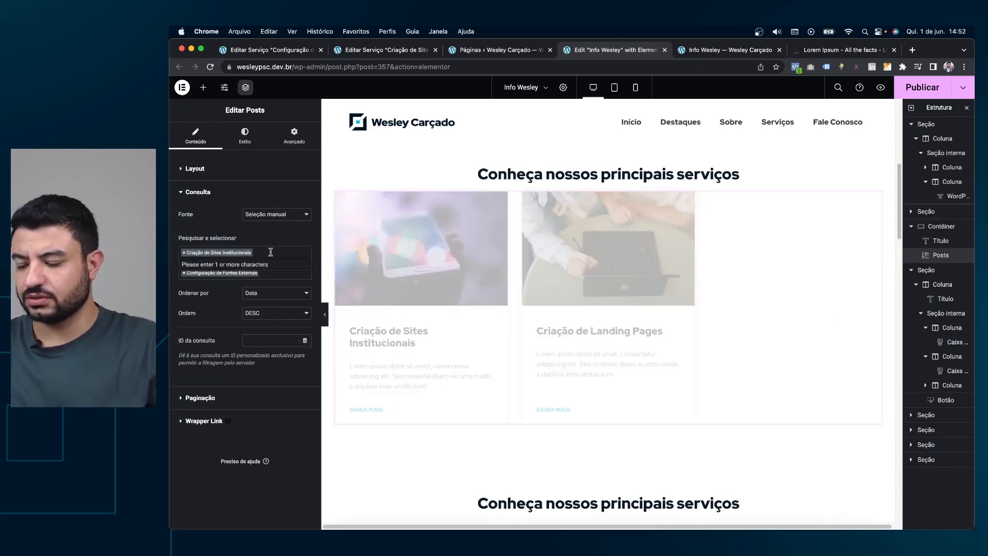
{"action": "left_click", "coordinate": [184, 273]}
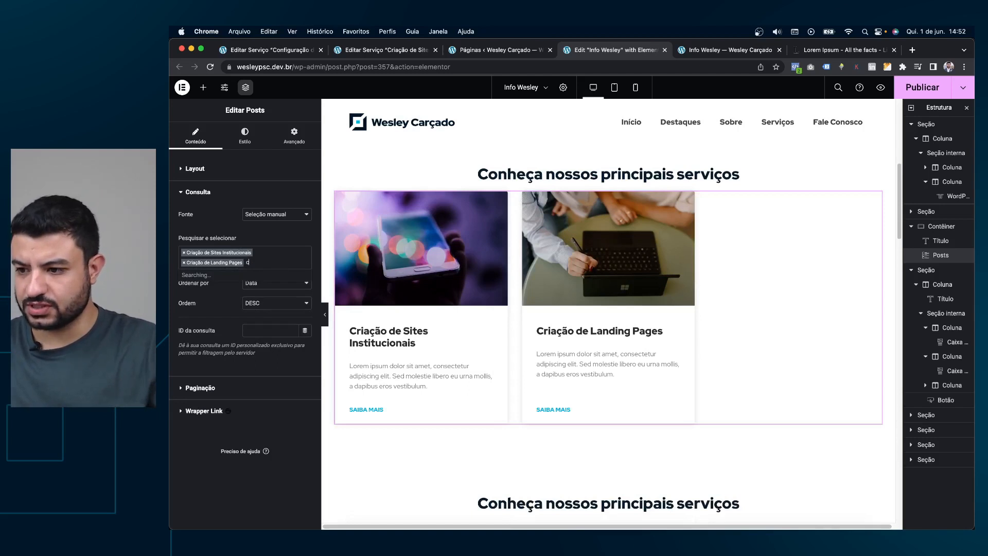
{"action": "type", "text": "g"}
{"action": "left_click", "coordinate": [227, 275]}
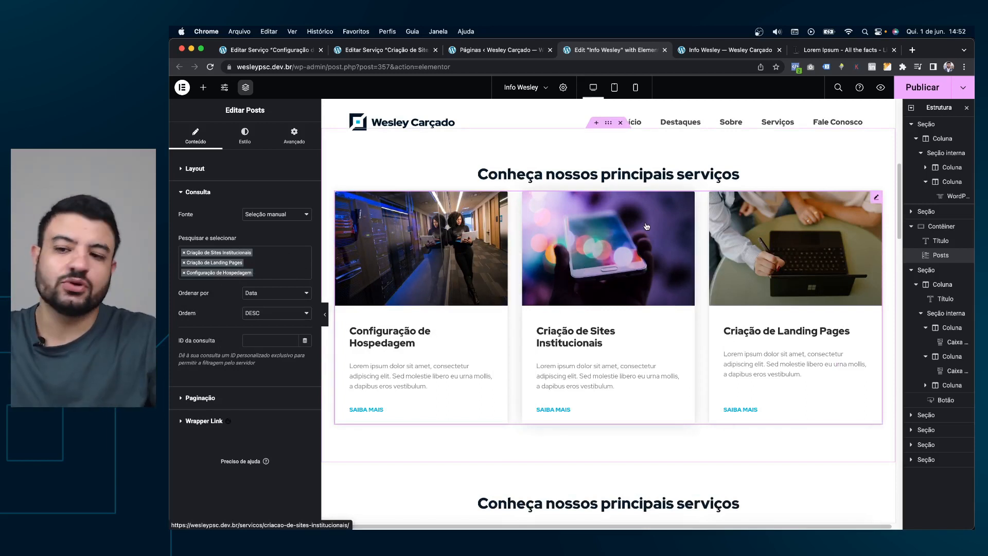
{"action": "scroll", "coordinate": [634, 308], "scroll_direction": "down", "scroll_amount": 1}
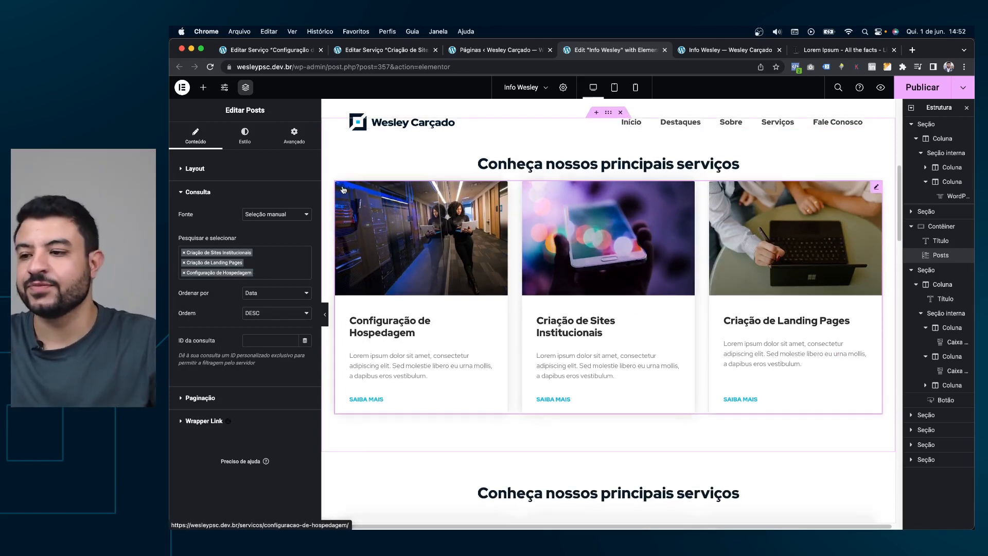
Paste a copy of the lower section's VER MAIS button (#servicos link) under the Posts grid.
{"action": "left_click", "coordinate": [202, 88]}
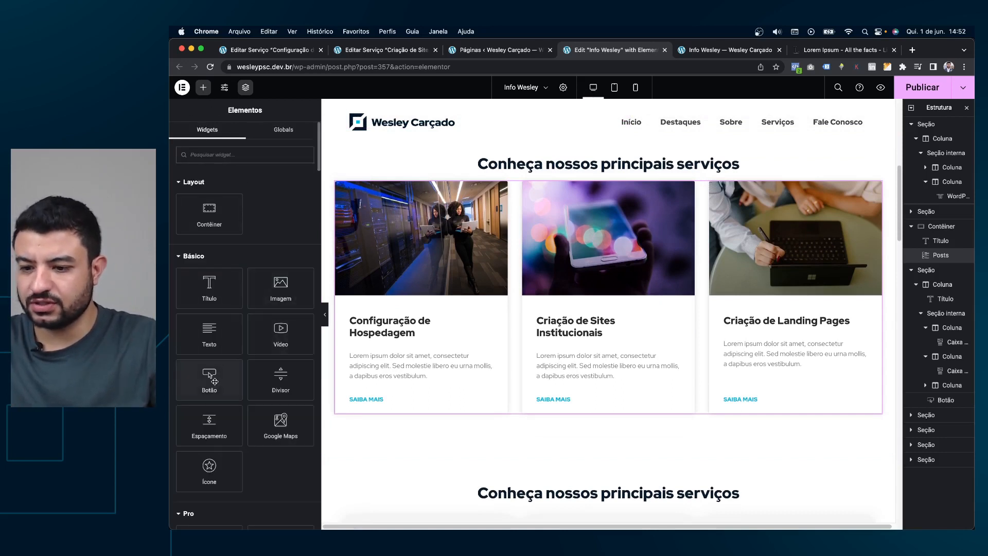
{"action": "scroll", "coordinate": [641, 372], "scroll_direction": "down", "scroll_amount": 5}
{"action": "right_click", "coordinate": [641, 372]}
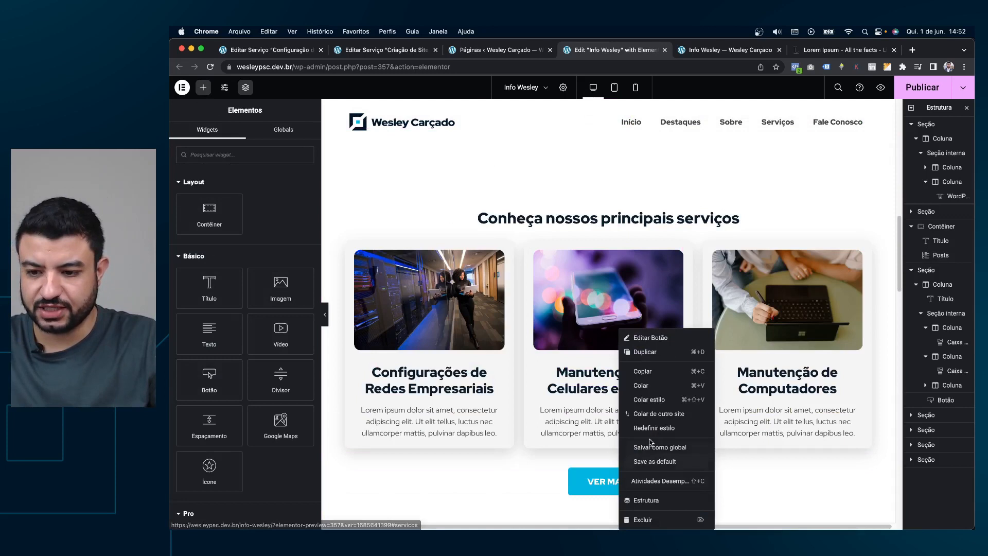
{"action": "left_click", "coordinate": [646, 372]}
{"action": "right_click", "coordinate": [619, 461]}
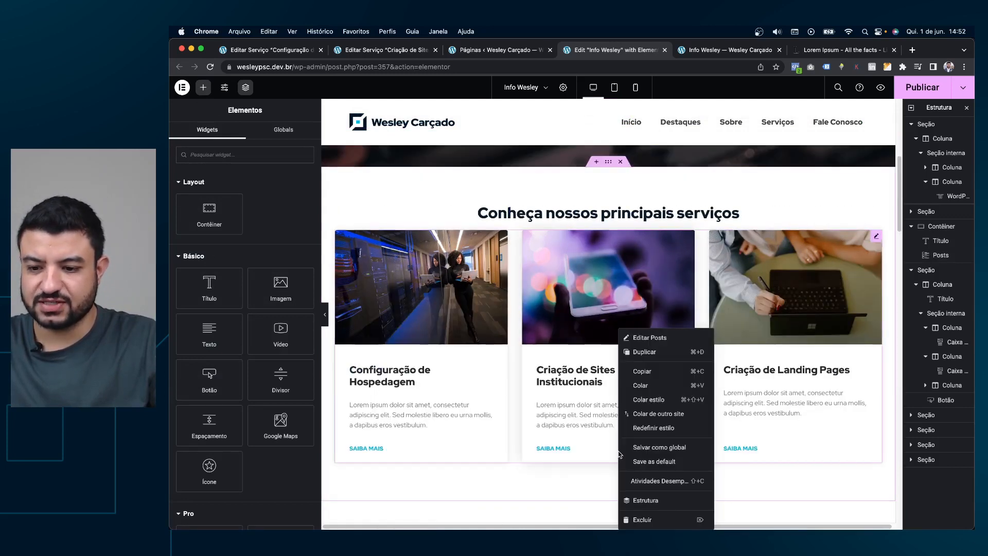
{"action": "left_click", "coordinate": [658, 385]}
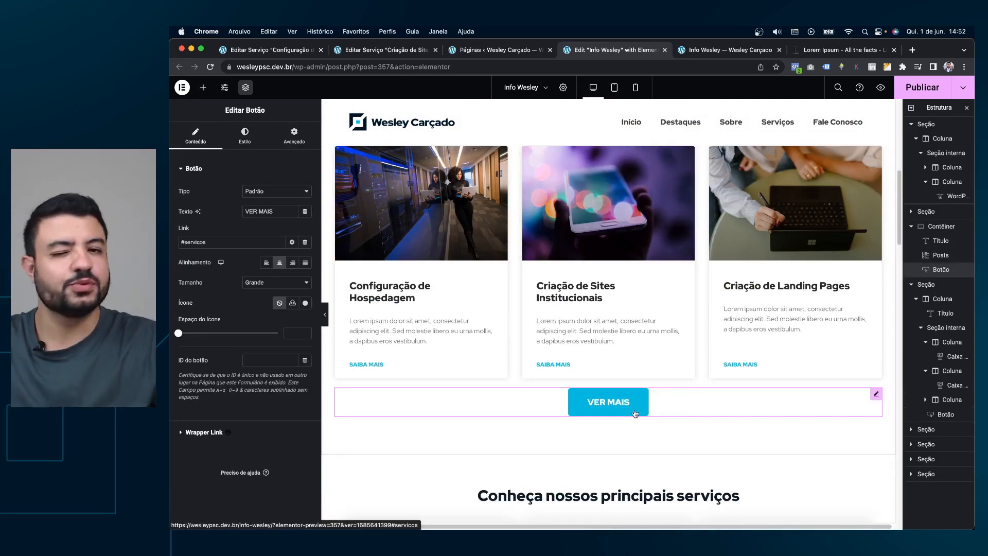
{"action": "scroll", "coordinate": [613, 271], "scroll_direction": "up", "scroll_amount": 3}
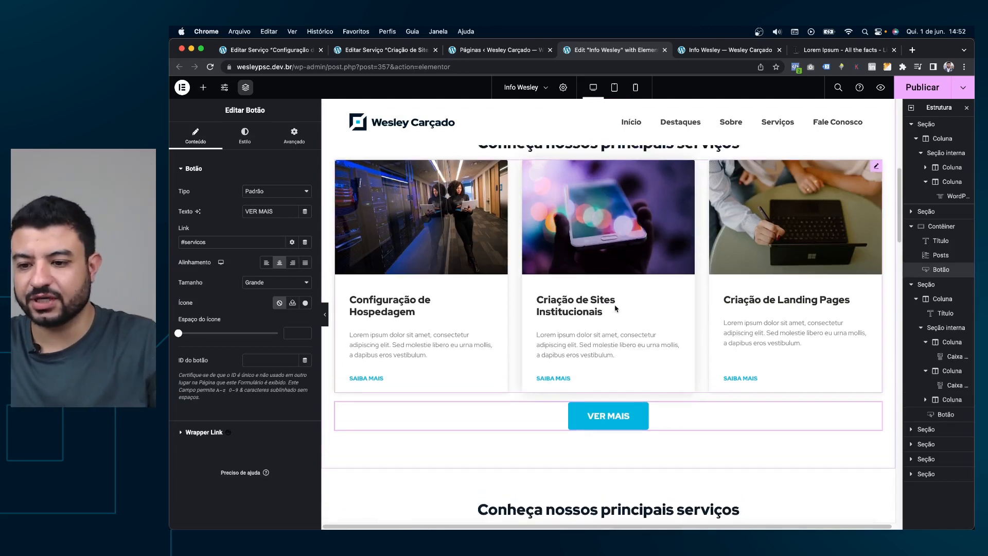
{"action": "scroll", "coordinate": [708, 310], "scroll_direction": "down", "scroll_amount": 1}
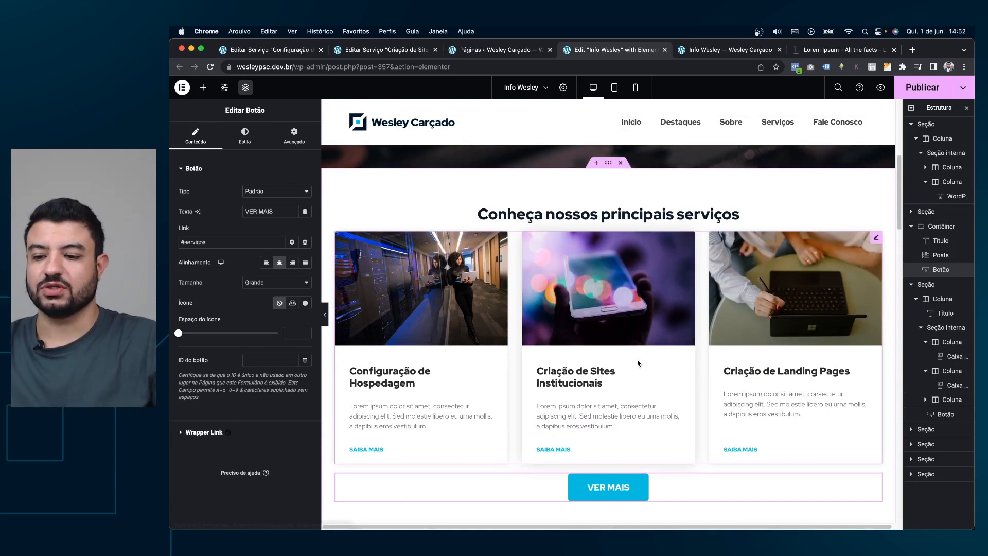
{"action": "scroll", "coordinate": [640, 364], "scroll_direction": "down", "scroll_amount": 1}
Keep the services grid's pagination set to Nenhum.
{"action": "left_click", "coordinate": [873, 228]}
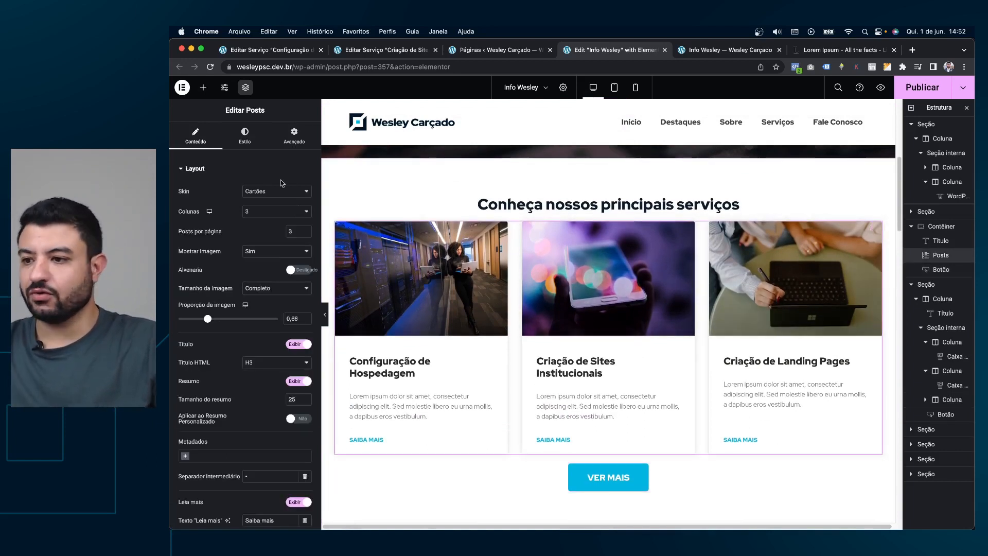
{"action": "left_click", "coordinate": [222, 170]}
{"action": "left_click", "coordinate": [213, 202]}
{"action": "left_click", "coordinate": [224, 170]}
{"action": "scroll", "coordinate": [236, 192], "scroll_direction": "down", "scroll_amount": 5}
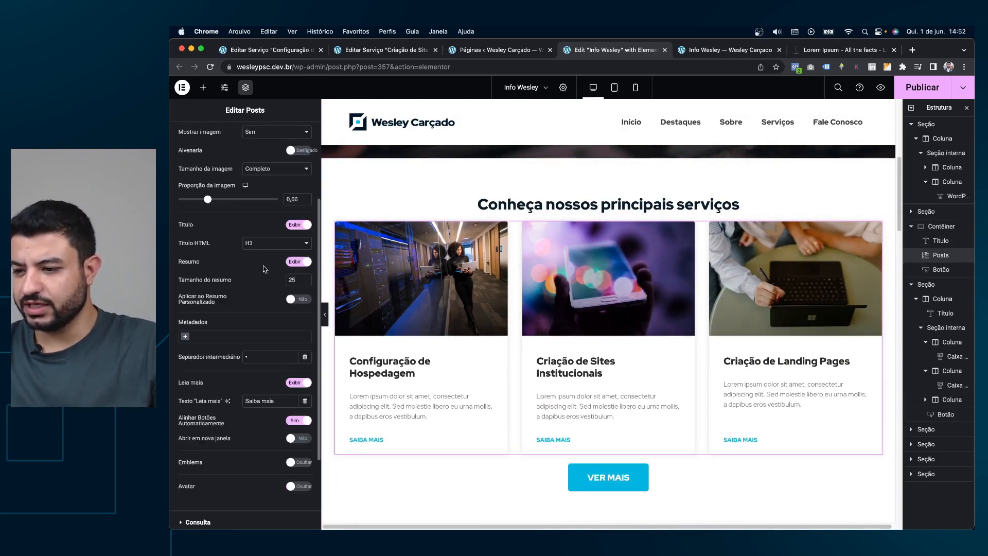
{"action": "scroll", "coordinate": [234, 388], "scroll_direction": "up", "scroll_amount": 10}
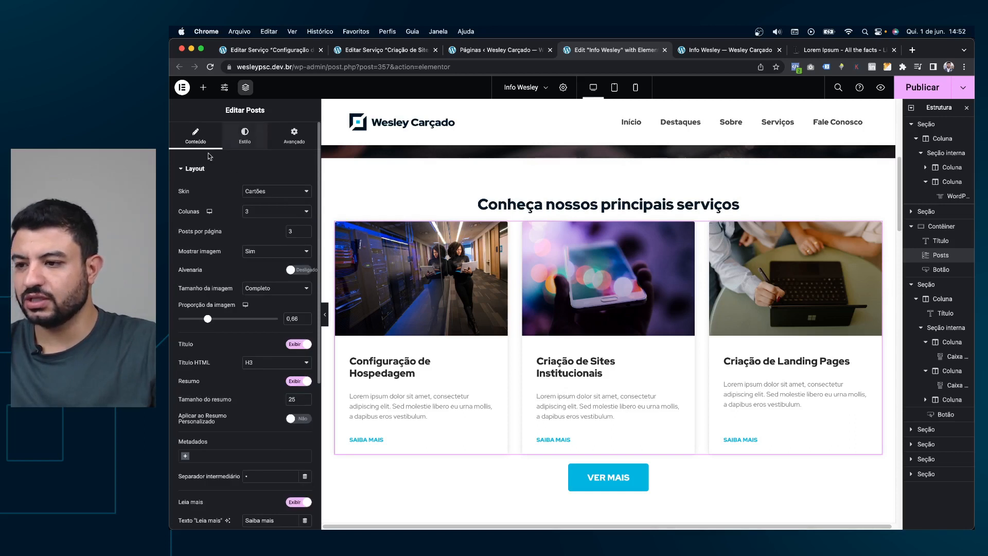
{"action": "left_click", "coordinate": [205, 170]}
{"action": "left_click", "coordinate": [204, 215]}
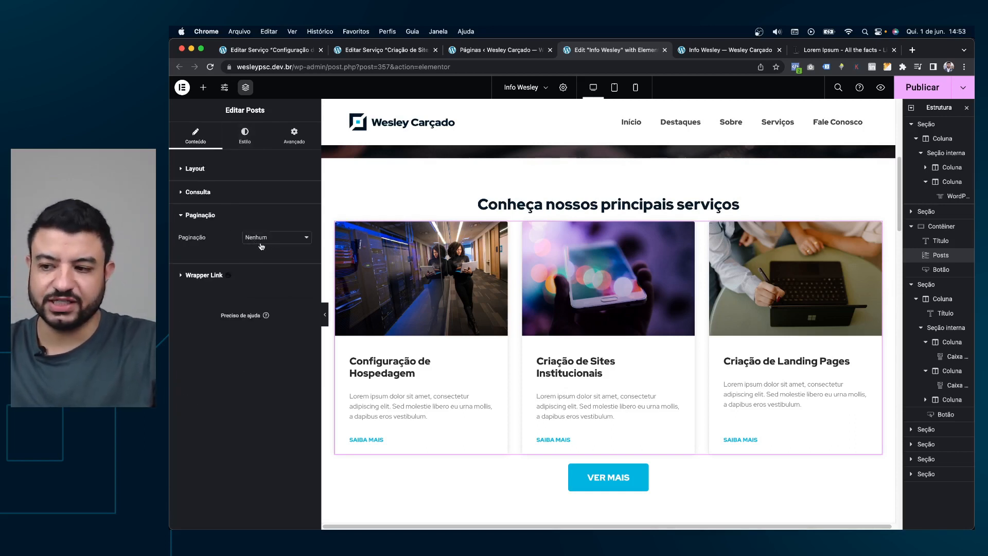
{"action": "left_click", "coordinate": [261, 240]}
{"action": "left_click", "coordinate": [235, 243]}
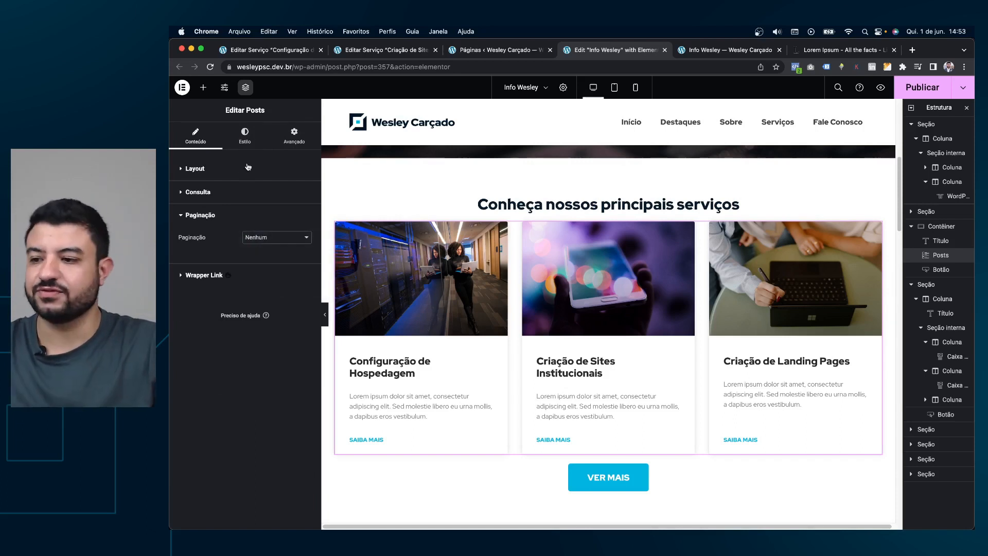
Centre the card text and try two columns with 3 posts per page.
{"action": "left_click", "coordinate": [245, 135]}
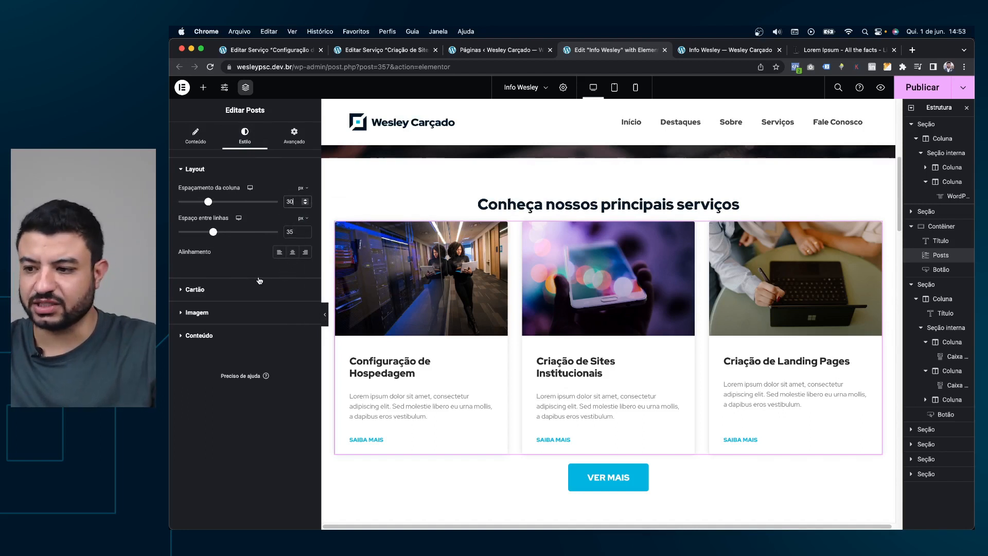
{"action": "left_click", "coordinate": [292, 253]}
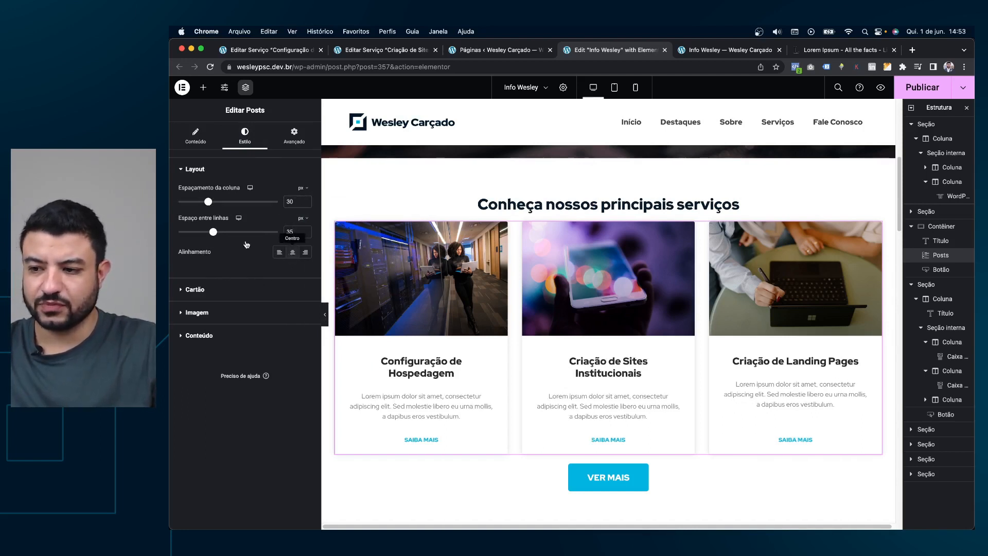
{"action": "left_click", "coordinate": [279, 252]}
{"action": "left_click", "coordinate": [293, 252]}
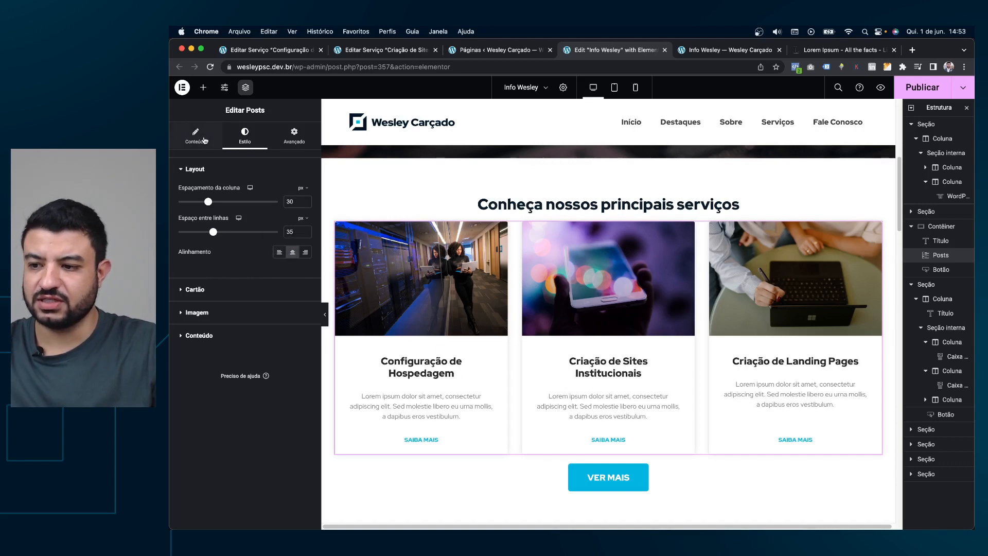
{"action": "left_click", "coordinate": [196, 135]}
{"action": "left_click", "coordinate": [275, 211]}
{"action": "left_click", "coordinate": [268, 204]}
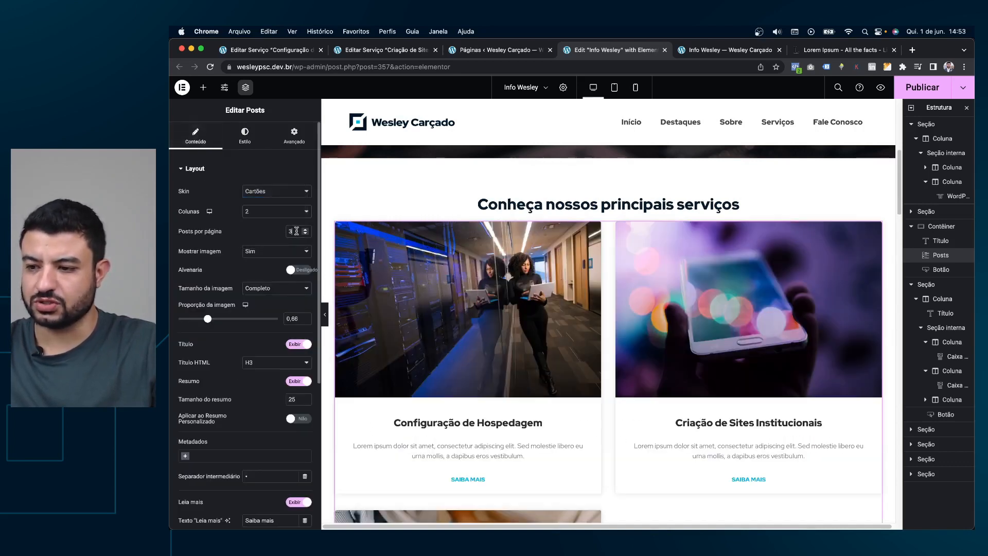
{"action": "type", "text": "2"}
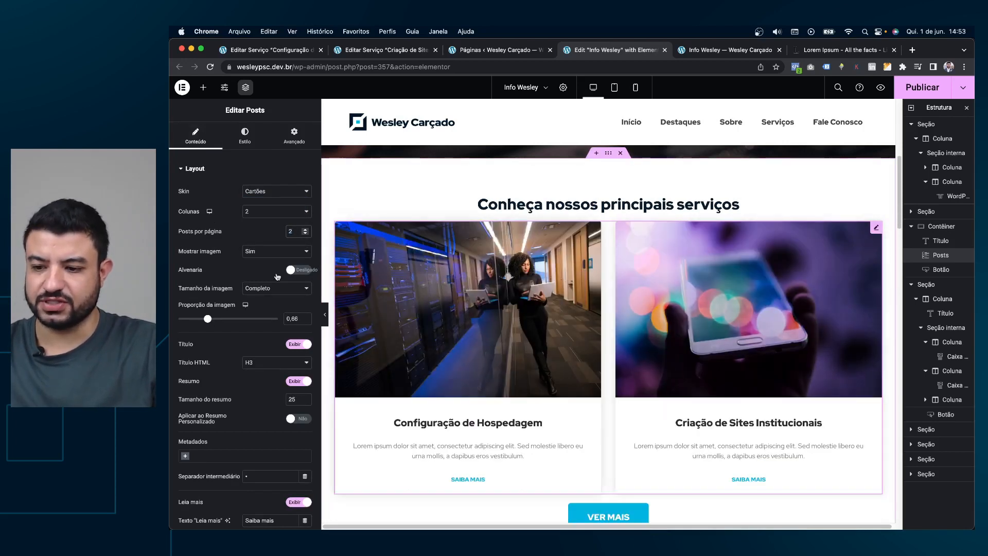
{"action": "left_click_drag", "start_coordinate": [295, 230], "coordinate": [288, 227]}
{"action": "type", "text": "3"}
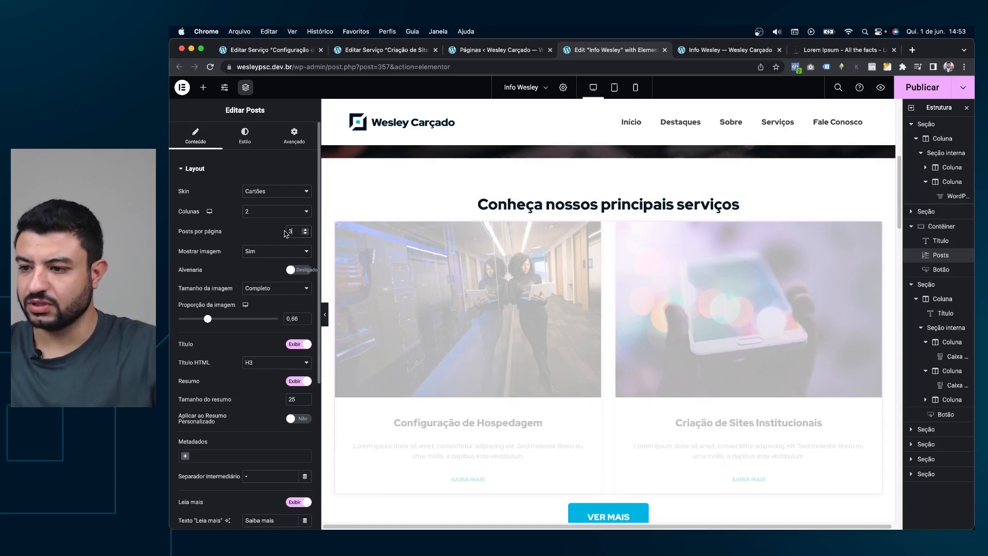
Try four columns with centred card text and 4 posts per page.
{"action": "left_click", "coordinate": [267, 210]}
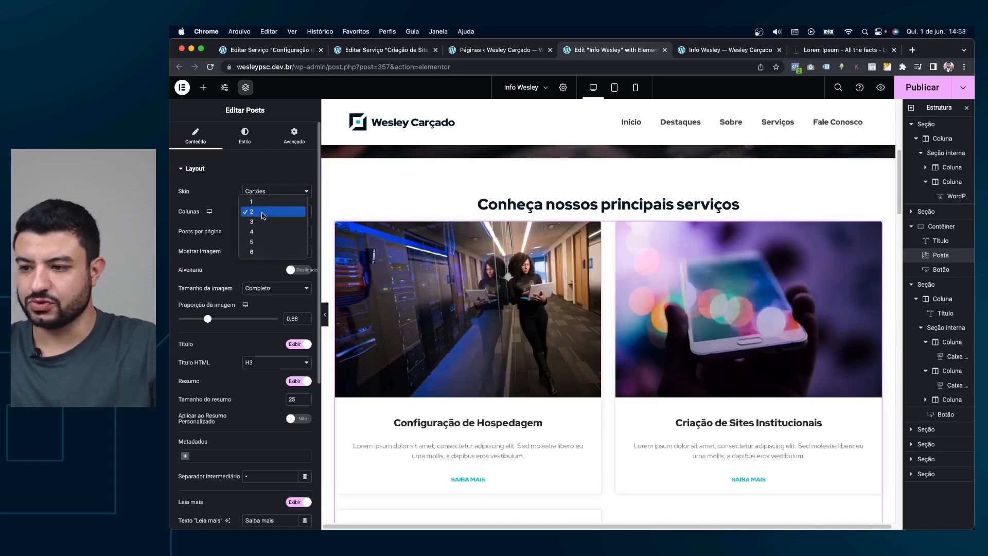
{"action": "left_click", "coordinate": [344, 223]}
{"action": "left_click", "coordinate": [271, 215]}
{"action": "left_click", "coordinate": [271, 222]}
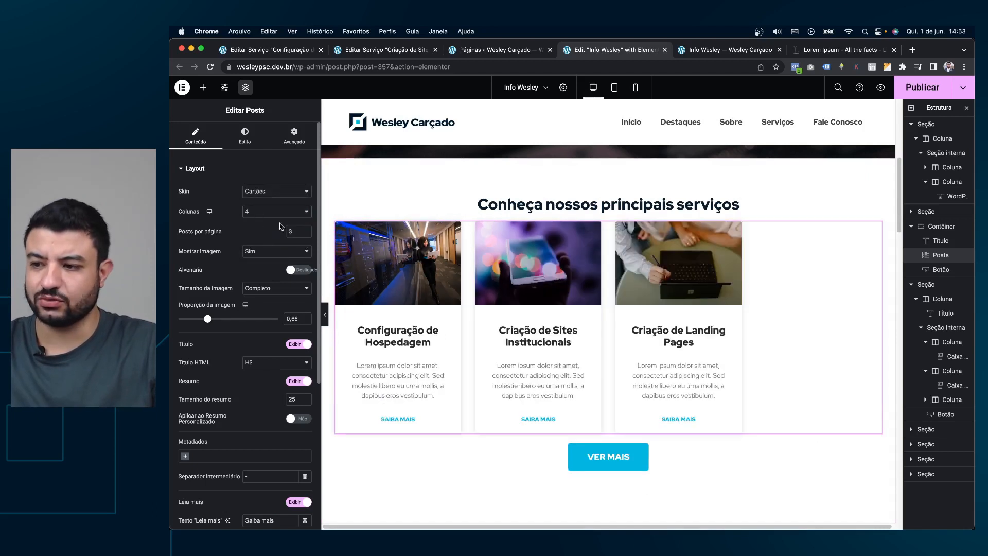
{"action": "left_click", "coordinate": [245, 134]}
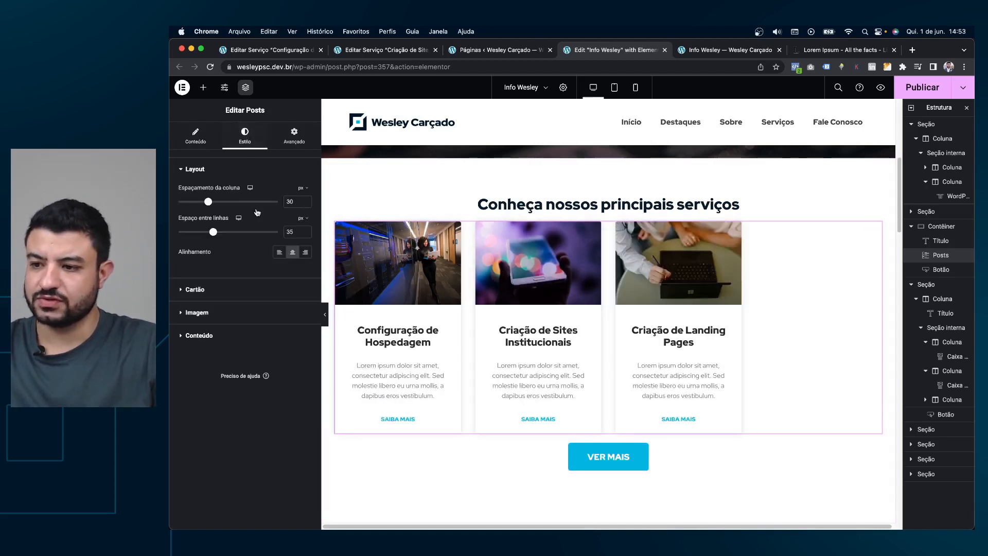
{"action": "left_click", "coordinate": [305, 252]}
{"action": "left_click", "coordinate": [297, 255]}
{"action": "left_click", "coordinate": [195, 136]}
{"action": "type", "text": "4"}
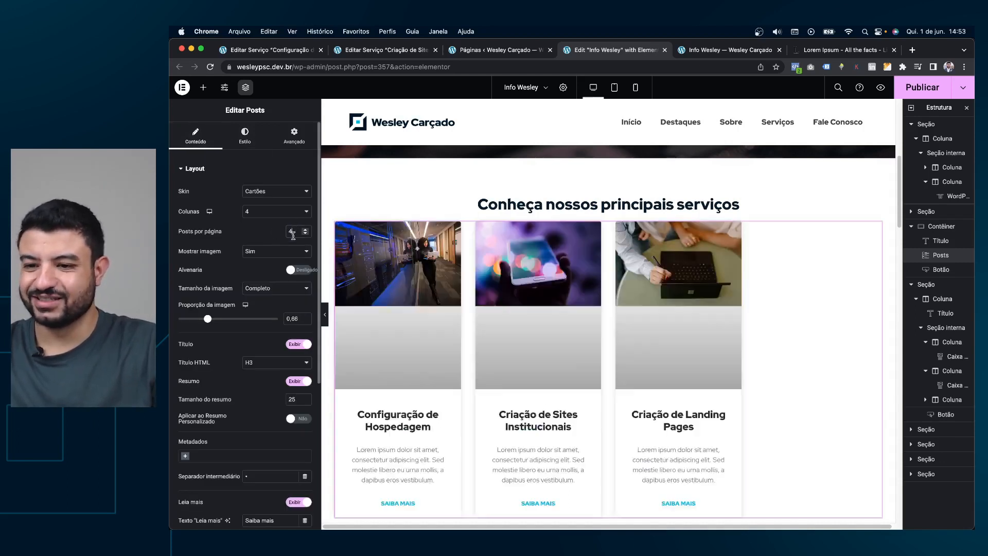
Set the services grid back to 3 columns.
{"action": "left_click", "coordinate": [282, 213]}
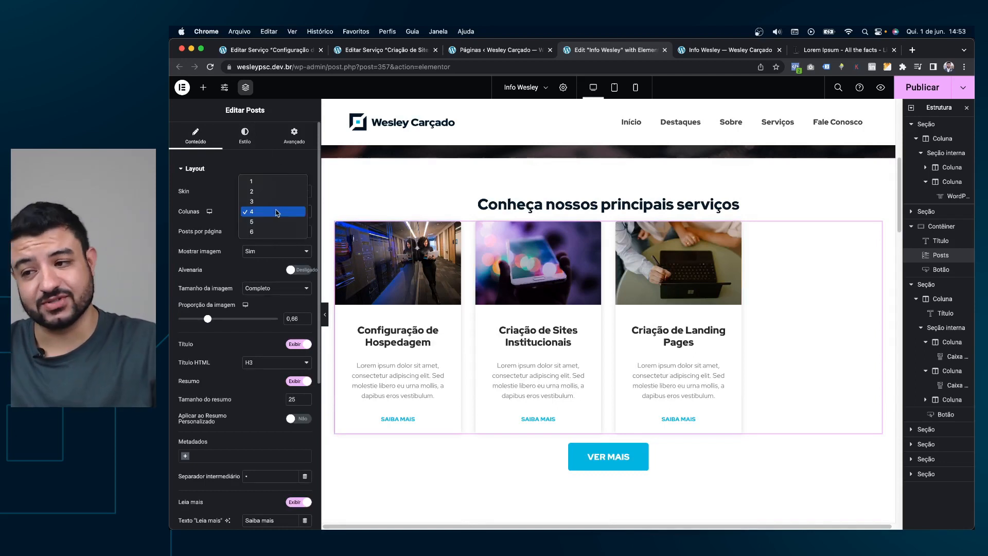
{"action": "left_click", "coordinate": [267, 201]}
{"action": "left_click", "coordinate": [246, 133]}
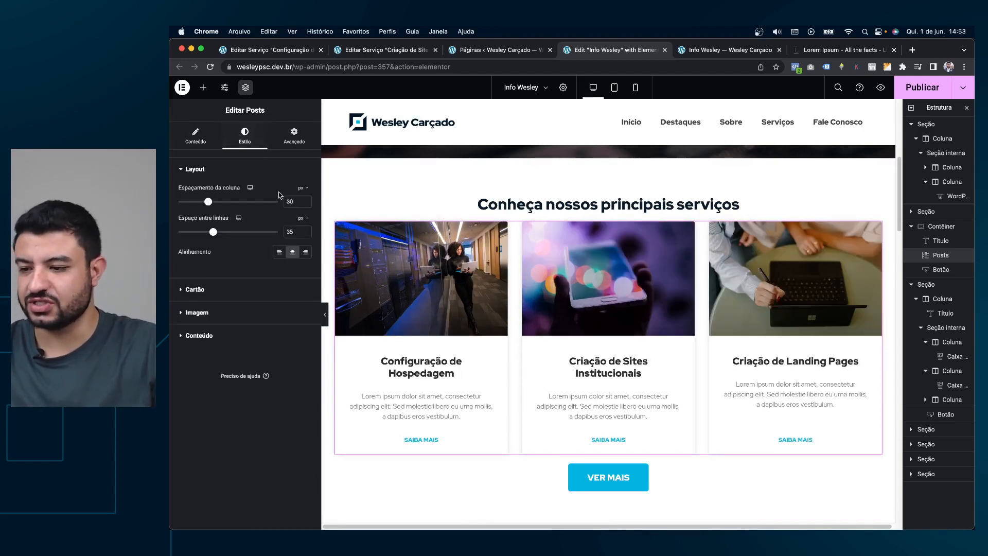
{"action": "left_click", "coordinate": [195, 135]}
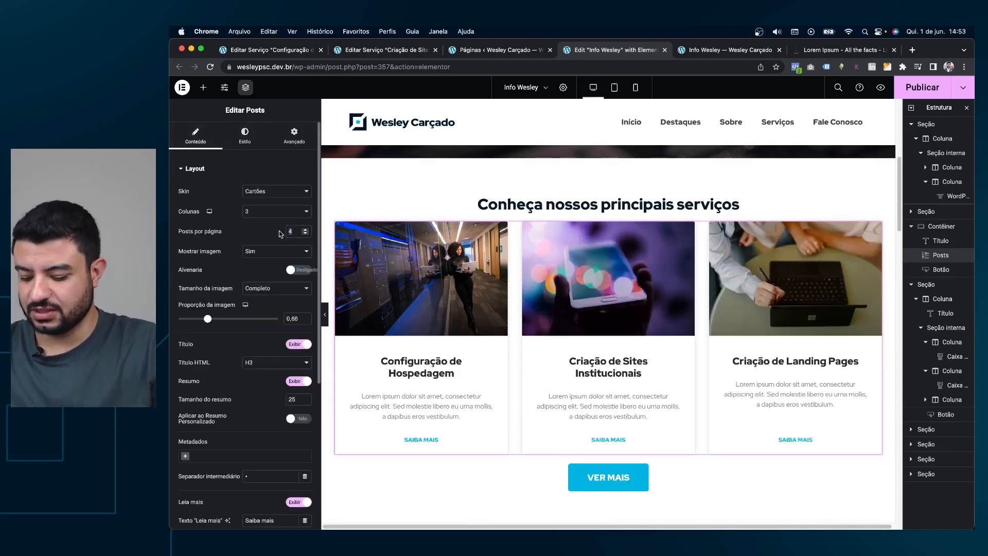
{"action": "left_click", "coordinate": [247, 144]}
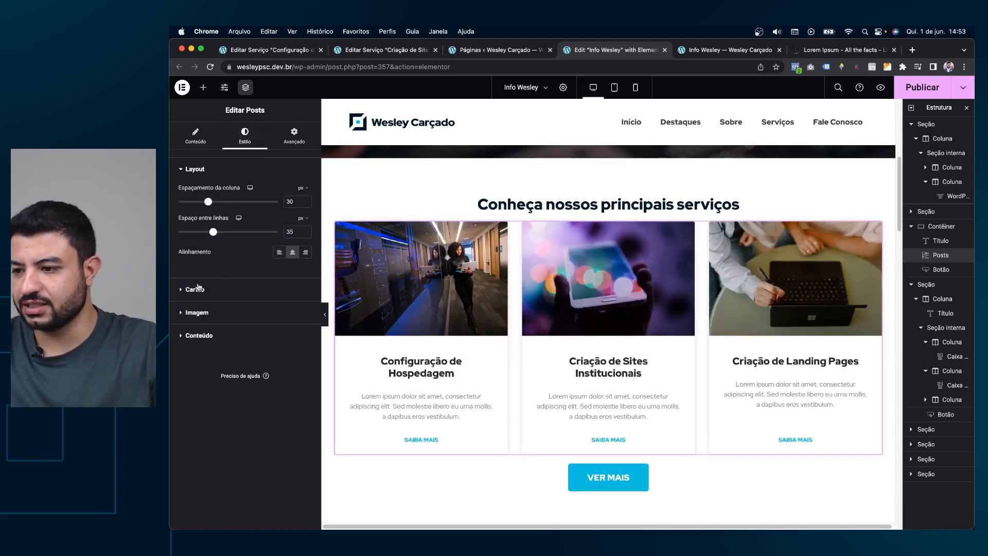
Try a pink card background, then set it to light grey #f4f4f4.
{"action": "left_click", "coordinate": [199, 289]}
{"action": "left_click", "coordinate": [305, 214]}
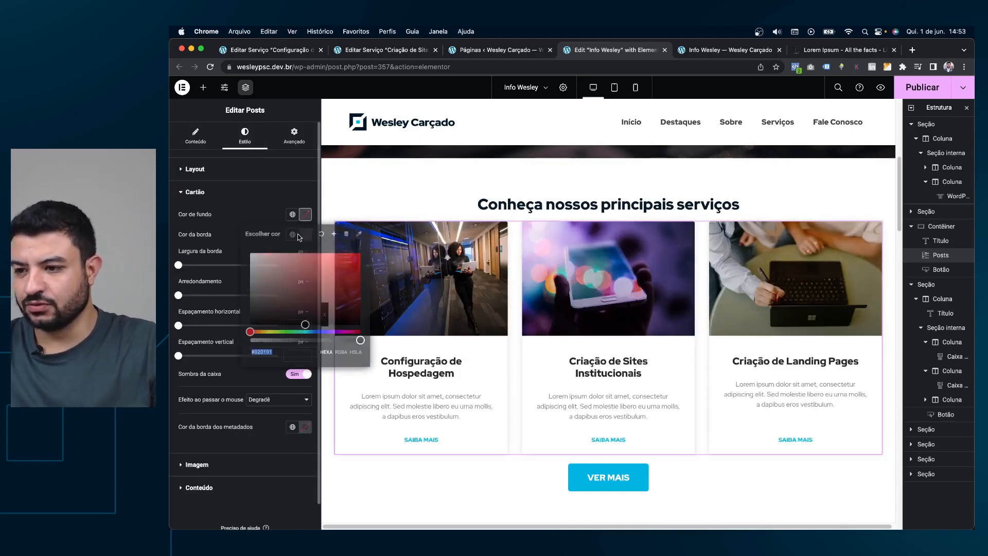
{"action": "left_click_drag", "start_coordinate": [277, 274], "coordinate": [224, 262]}
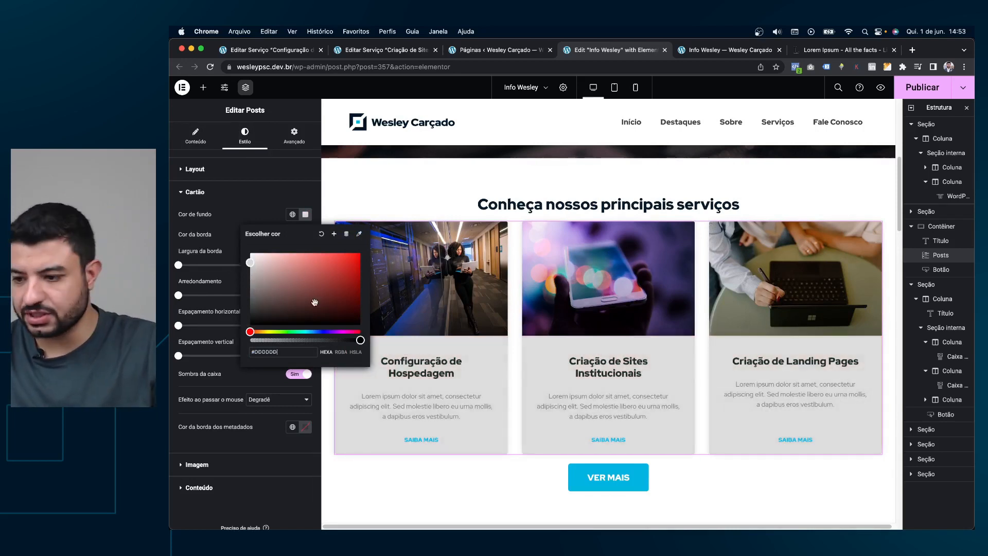
{"action": "left_click", "coordinate": [259, 193]}
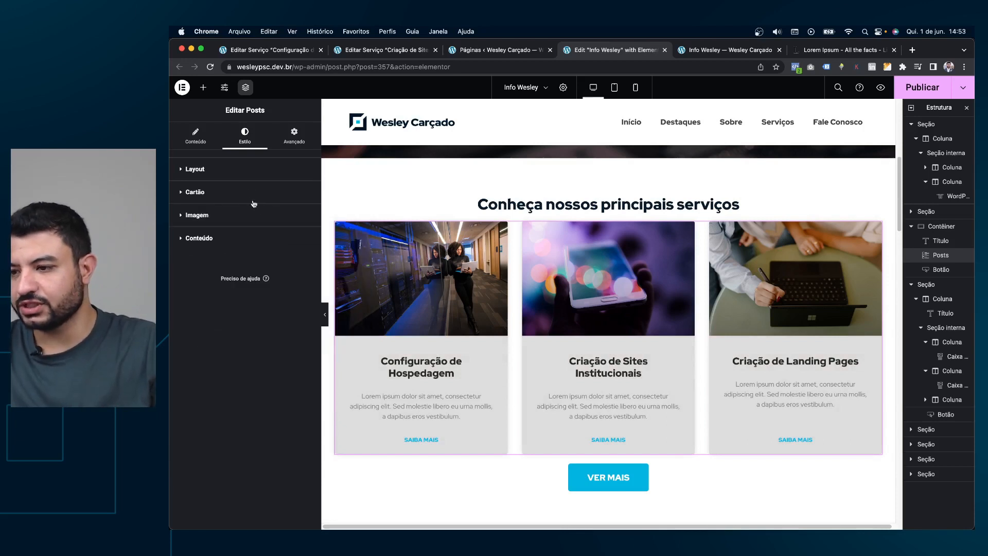
{"action": "left_click", "coordinate": [245, 192]}
{"action": "left_click", "coordinate": [307, 236]}
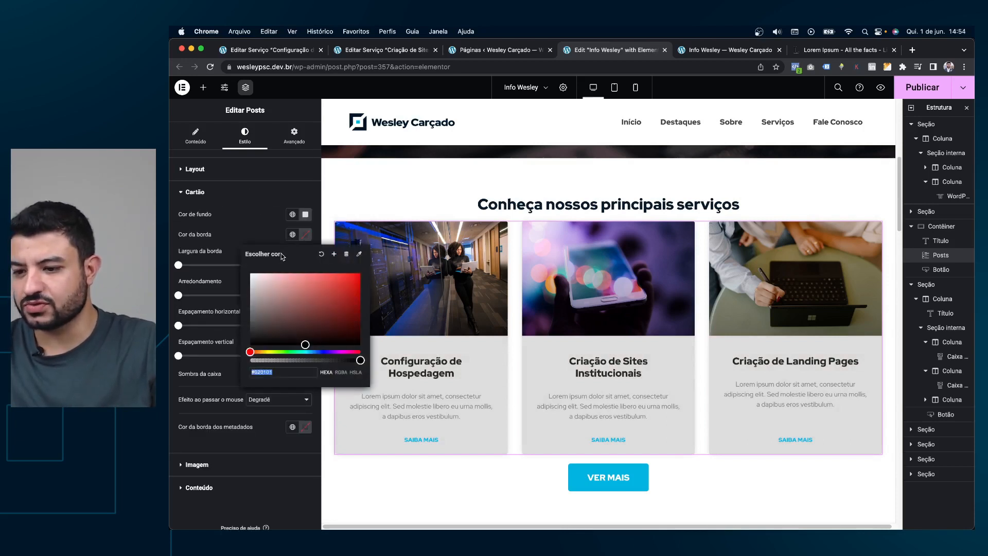
{"action": "left_click", "coordinate": [215, 258]}
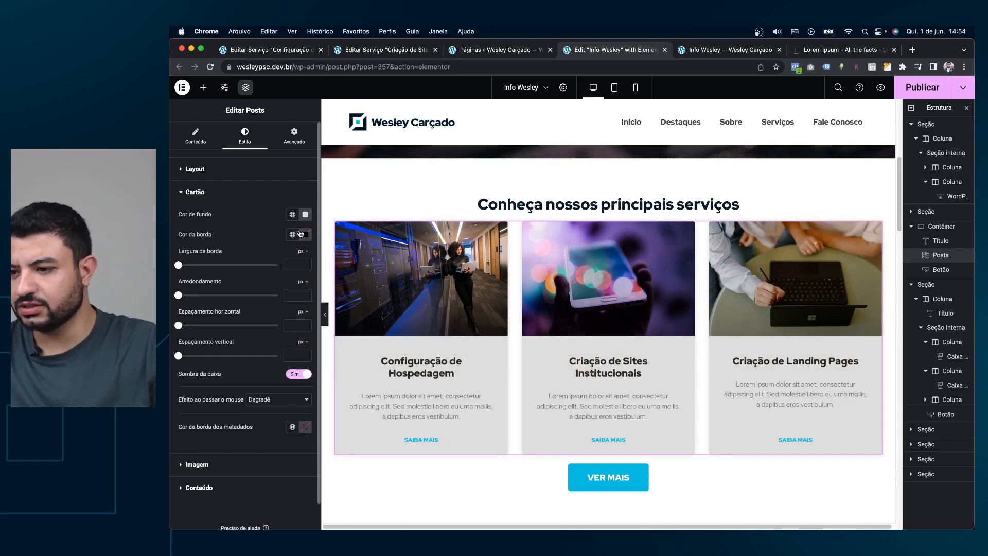
{"action": "left_click", "coordinate": [305, 215]}
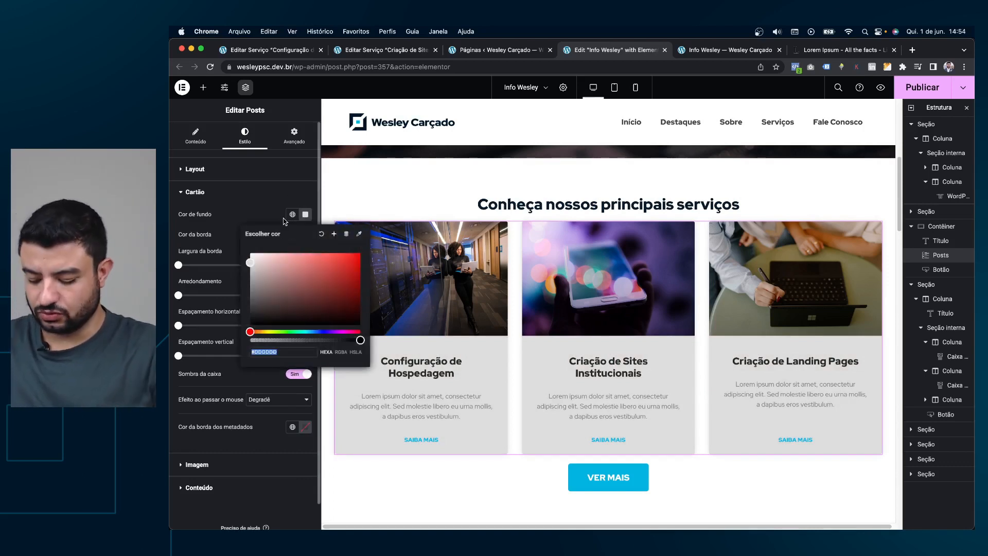
{"action": "type", "text": "#f4f4f4"}
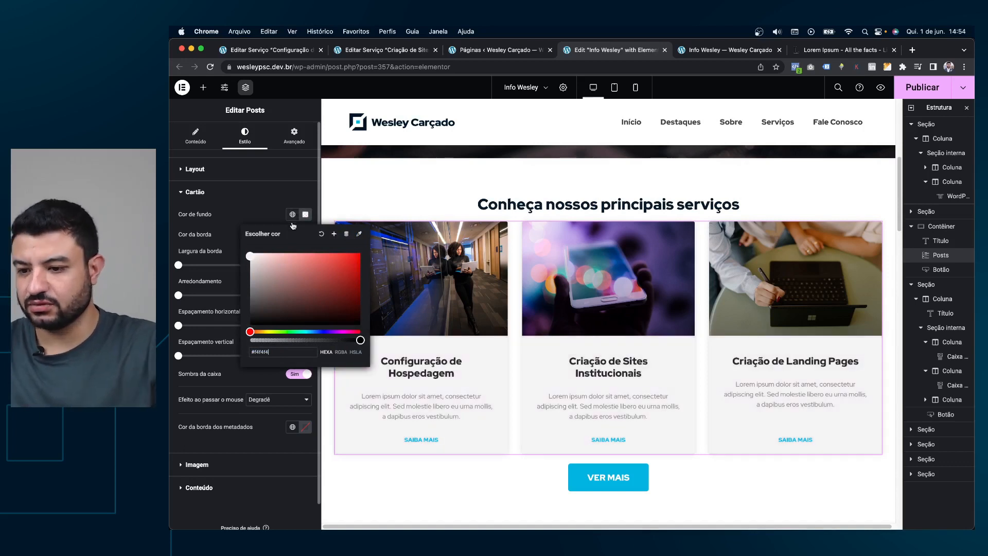
{"action": "left_click", "coordinate": [265, 221]}
Round the card corners to 20 and make the card background white.
{"action": "scroll", "coordinate": [278, 210], "scroll_direction": "down", "scroll_amount": 1}
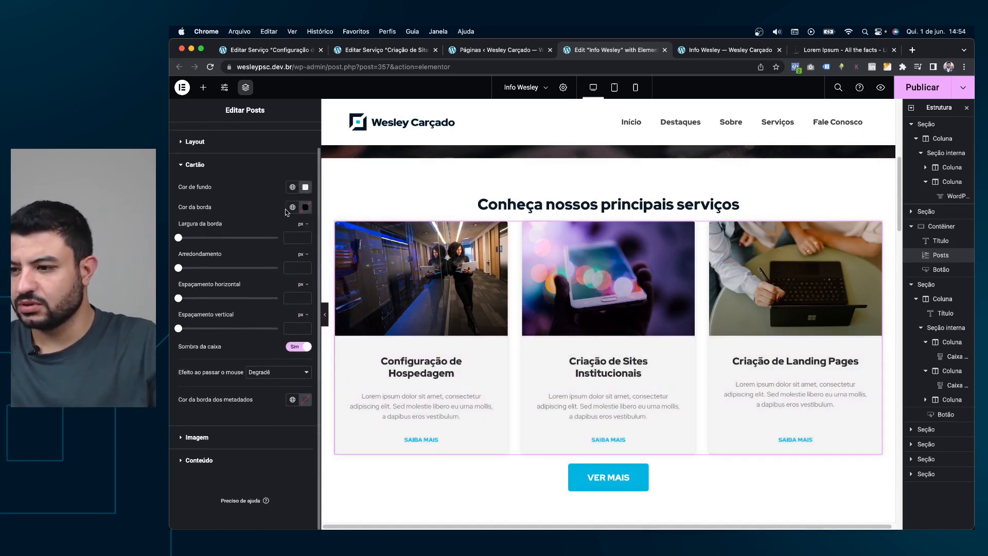
{"action": "left_click", "coordinate": [291, 269]}
{"action": "type", "text": "10"}
{"action": "key", "text": "BackSpace"}
{"action": "key", "text": "BackSpace"}
{"action": "type", "text": "20"}
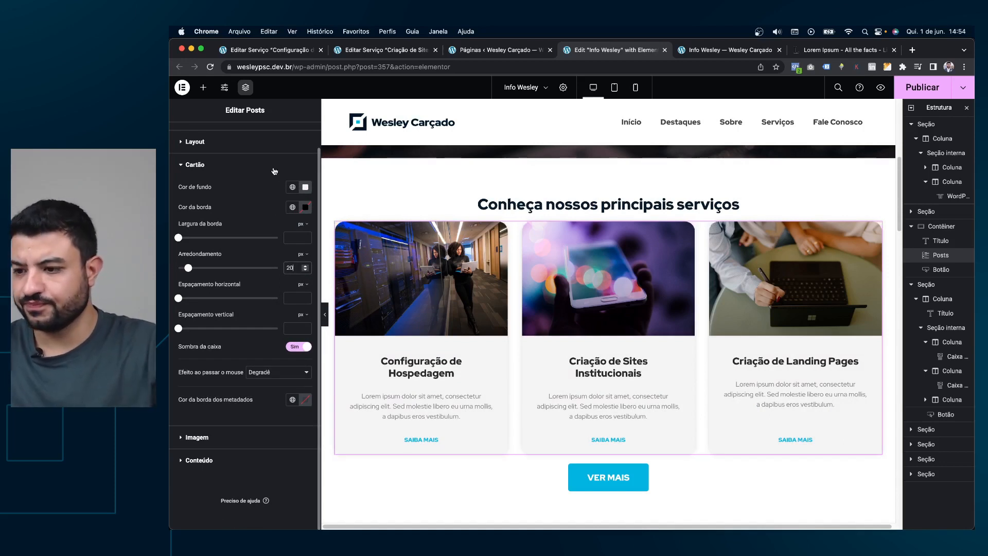
{"action": "left_click", "coordinate": [305, 187]}
{"action": "left_click_drag", "start_coordinate": [276, 242], "coordinate": [224, 203]}
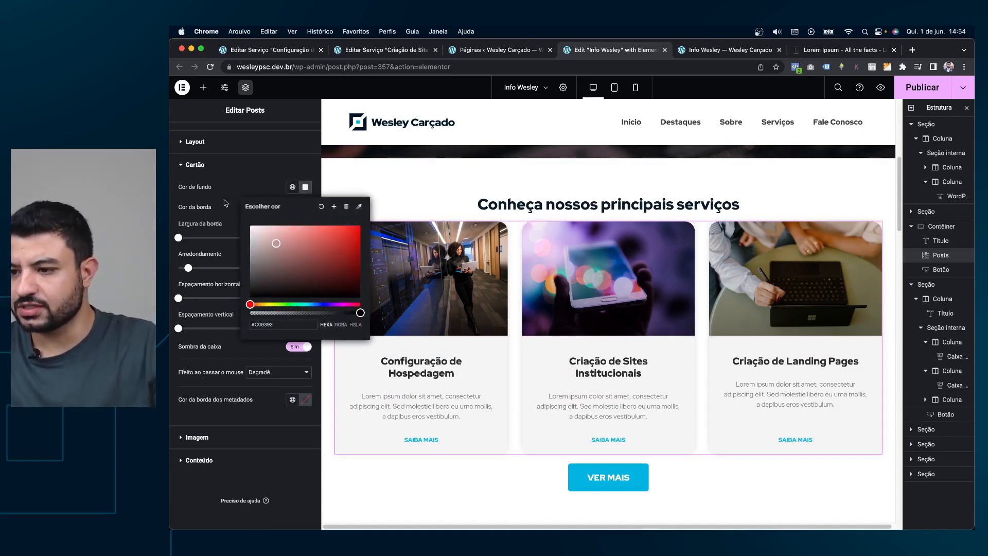
{"action": "left_click", "coordinate": [250, 167]}
Give the cards a 1 px translucent black border (#00000052).
{"action": "left_click", "coordinate": [299, 173]}
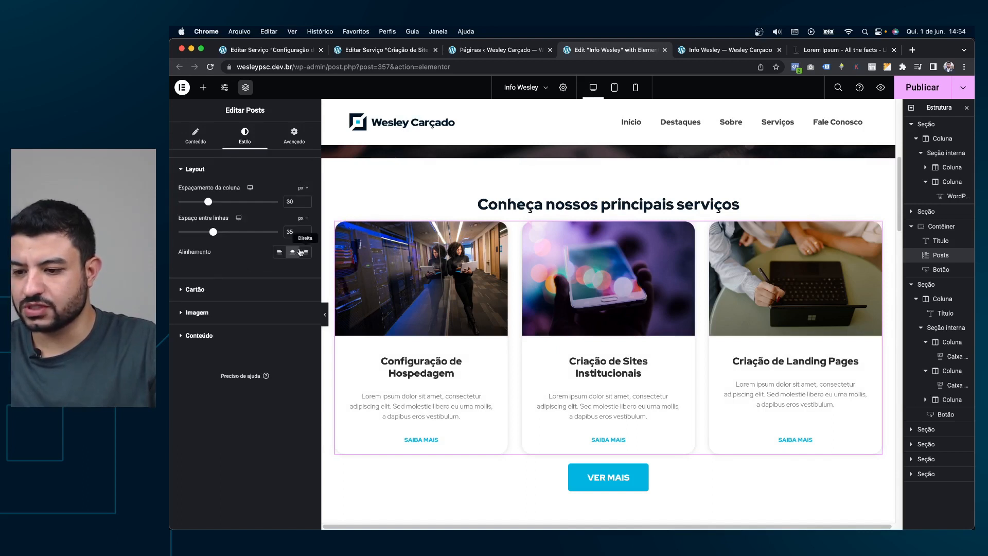
{"action": "left_click", "coordinate": [244, 295]}
{"action": "left_click", "coordinate": [306, 235]}
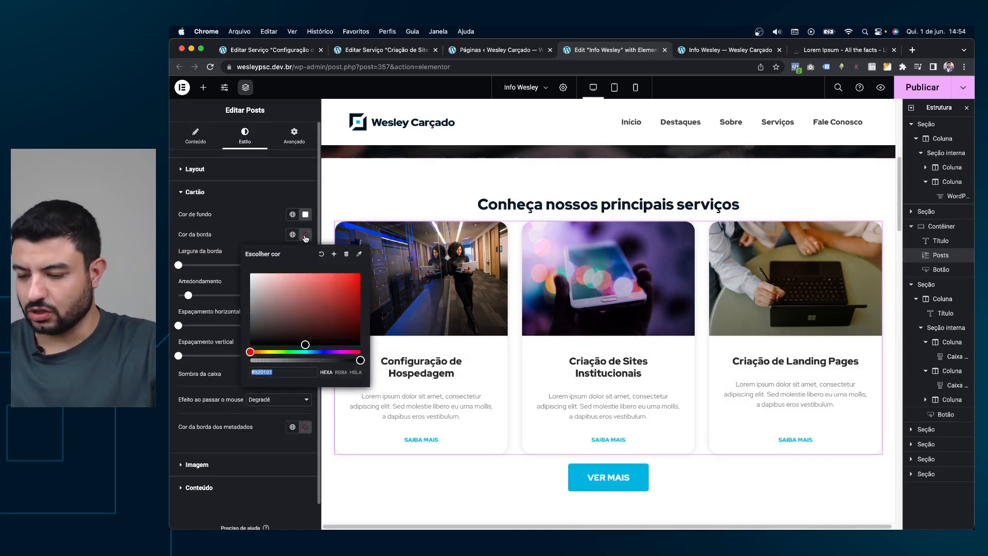
{"action": "left_click", "coordinate": [282, 342]}
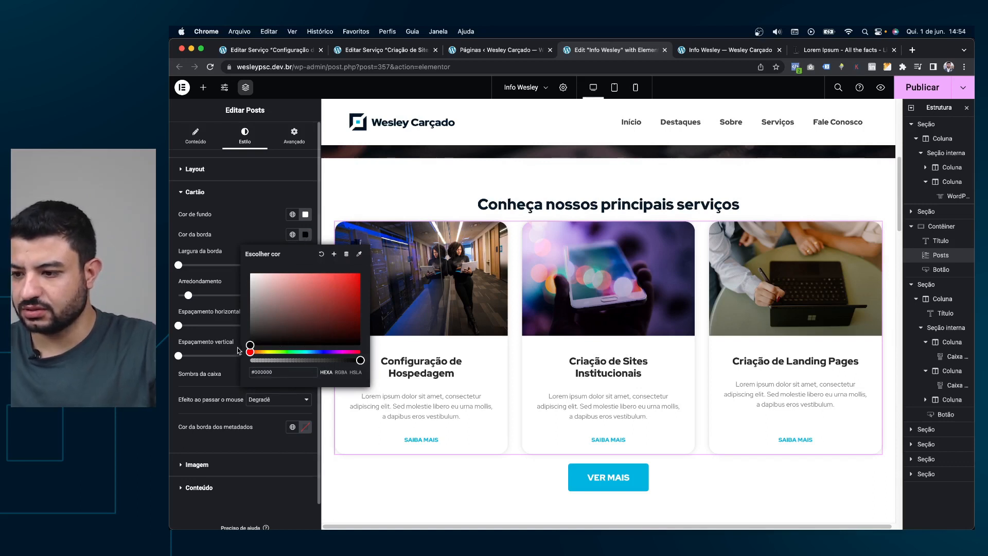
{"action": "left_click", "coordinate": [269, 360]}
{"action": "left_click_drag", "start_coordinate": [281, 361], "coordinate": [285, 360]}
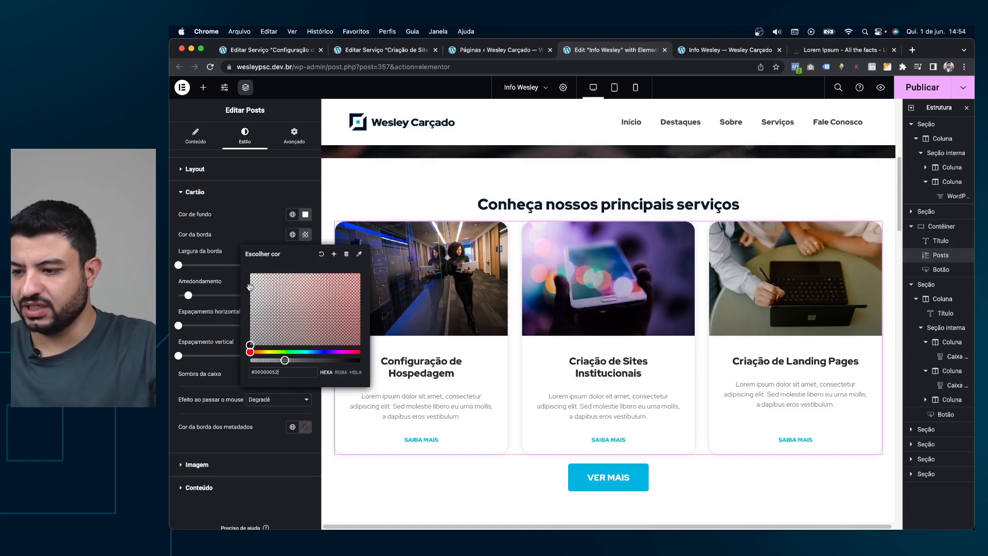
{"action": "left_click", "coordinate": [256, 230]}
{"action": "left_click", "coordinate": [286, 263]}
{"action": "type", "text": "1"}
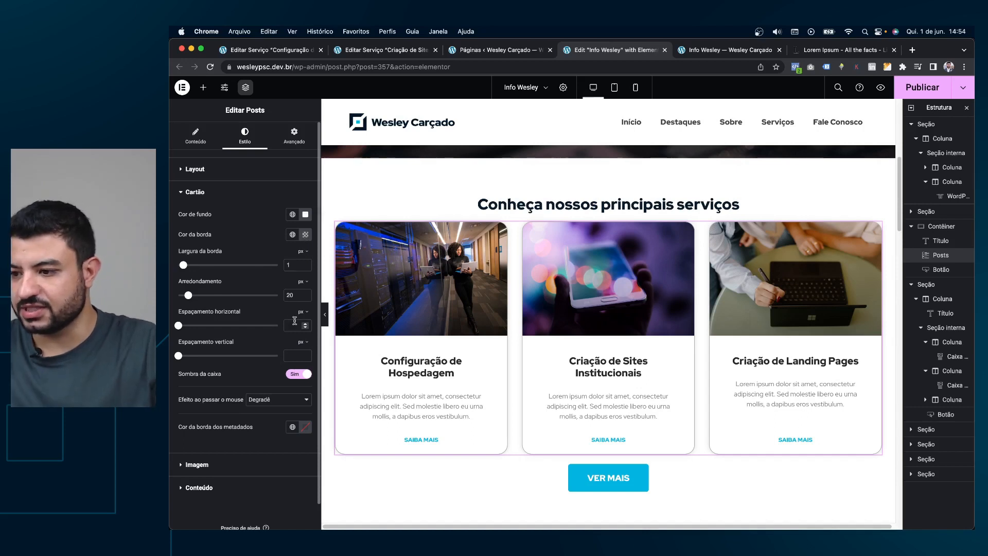
{"action": "scroll", "coordinate": [272, 312], "scroll_direction": "down", "scroll_amount": 3}
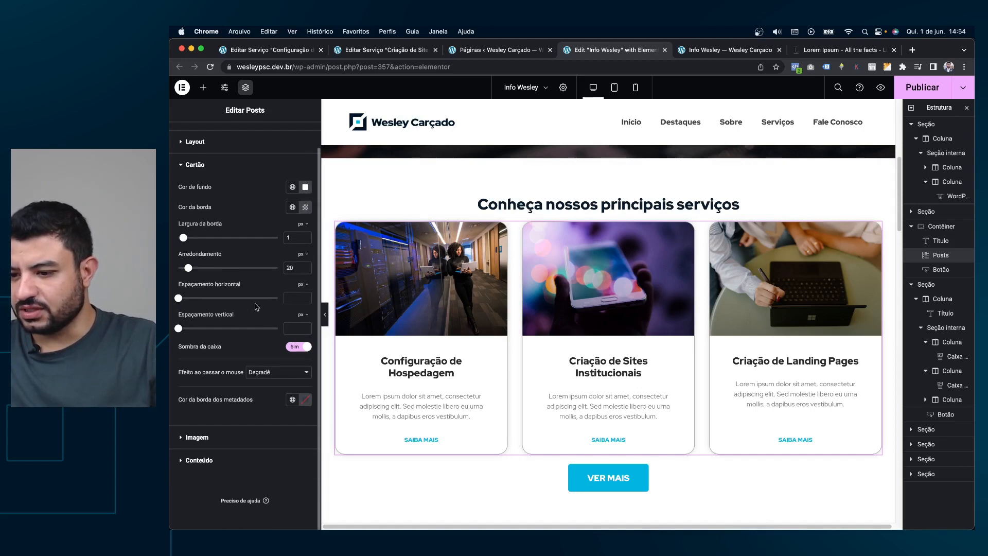
{"action": "scroll", "coordinate": [229, 205], "scroll_direction": "up", "scroll_amount": 3}
{"action": "left_click", "coordinate": [231, 175]}
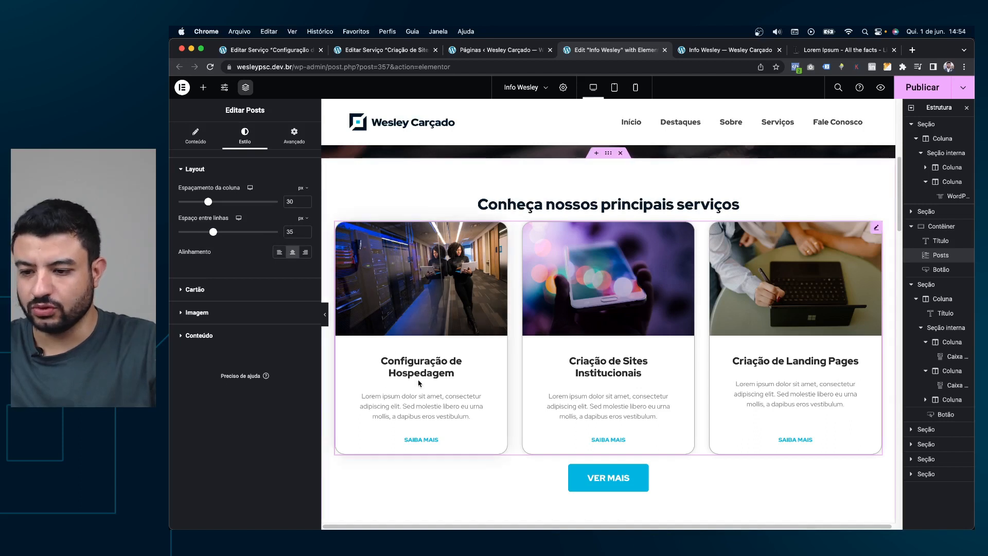
Left-align the card titles, text and links after trying centred alignment.
{"action": "left_click", "coordinate": [279, 252]}
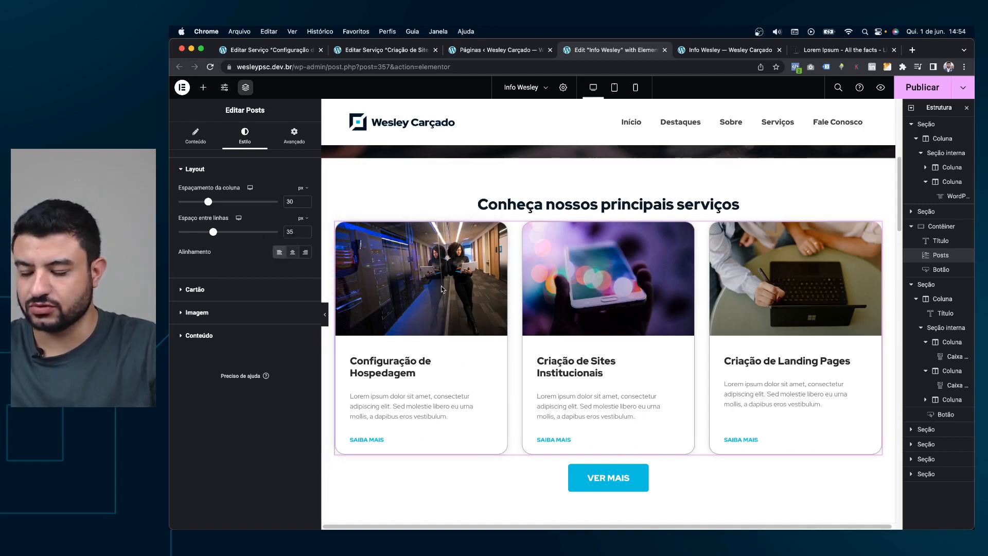
{"action": "right_click", "coordinate": [291, 251]}
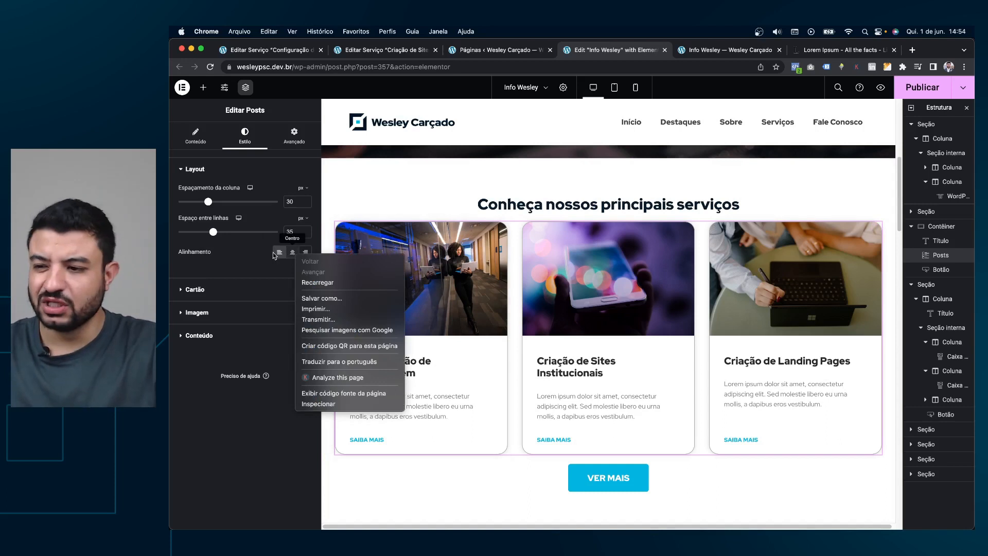
{"action": "key", "text": "Escape"}
{"action": "left_click", "coordinate": [292, 251]}
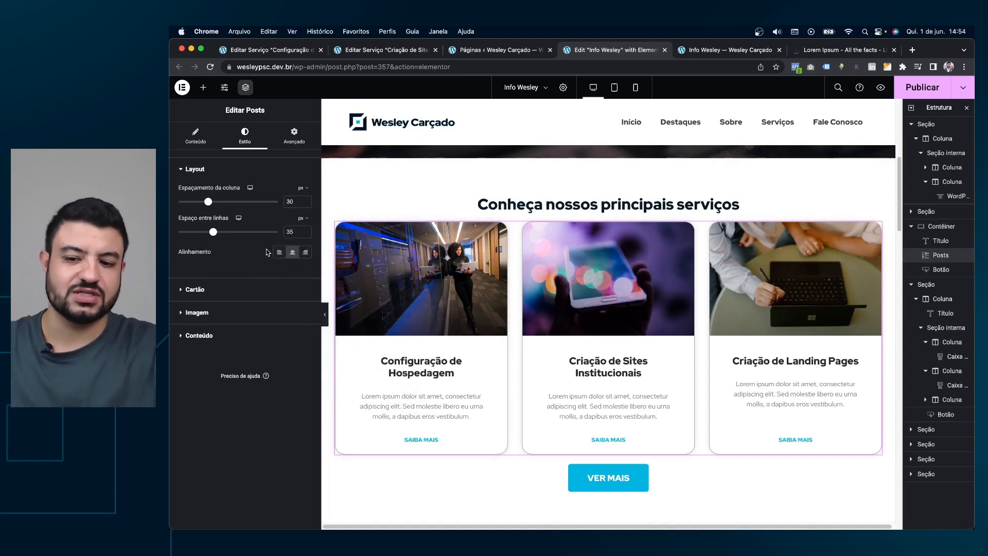
{"action": "left_click", "coordinate": [292, 253]}
{"action": "left_click", "coordinate": [290, 255]}
{"action": "left_click", "coordinate": [279, 252]}
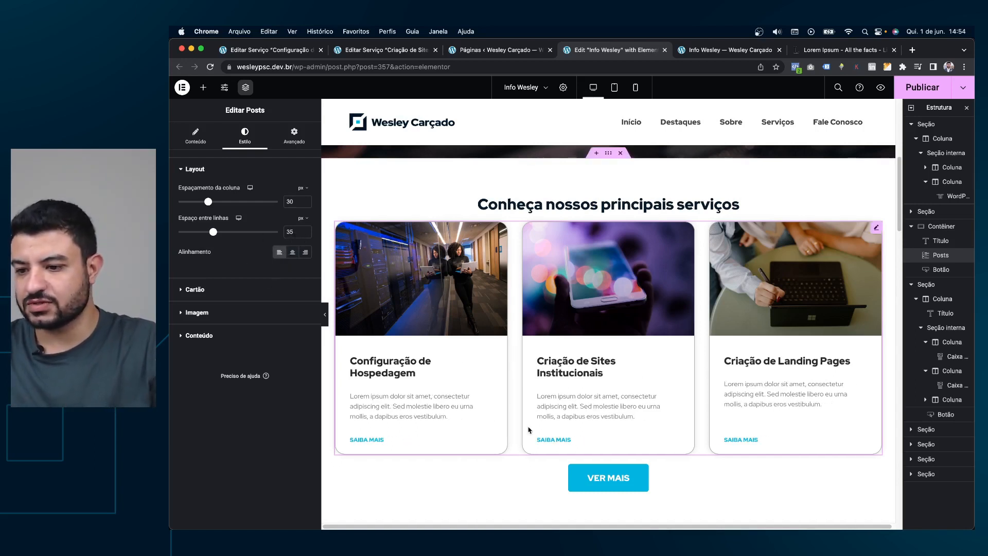
Try horizontal padding inside the cards, then reset it to default.
{"action": "left_click", "coordinate": [225, 292]}
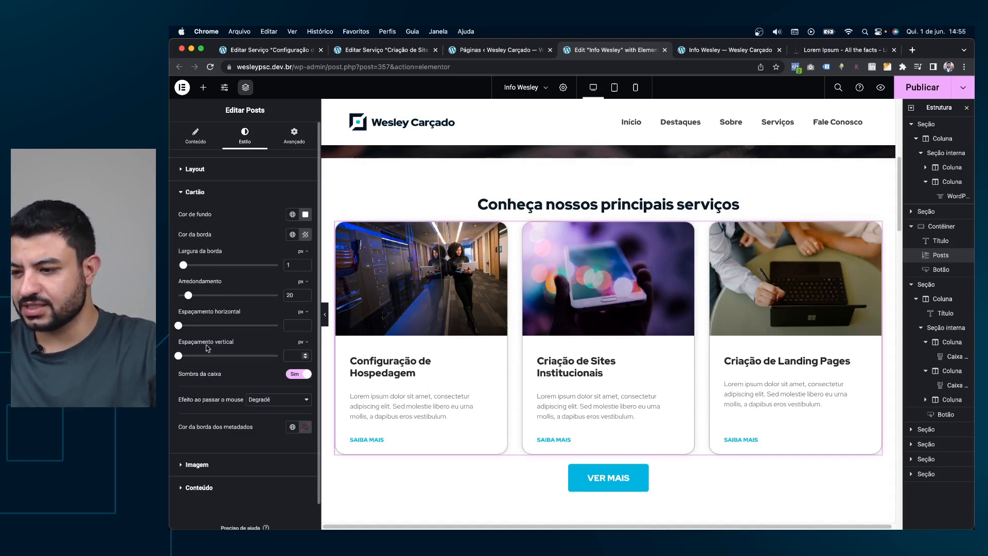
{"action": "mouse_move", "coordinate": [200, 327]}
{"action": "left_mouse_down"}
{"action": "mouse_move", "coordinate": [236, 329]}
{"action": "mouse_move", "coordinate": [181, 328]}
{"action": "mouse_move", "coordinate": [227, 329]}
{"action": "mouse_move", "coordinate": [202, 330]}
{"action": "left_mouse_up"}
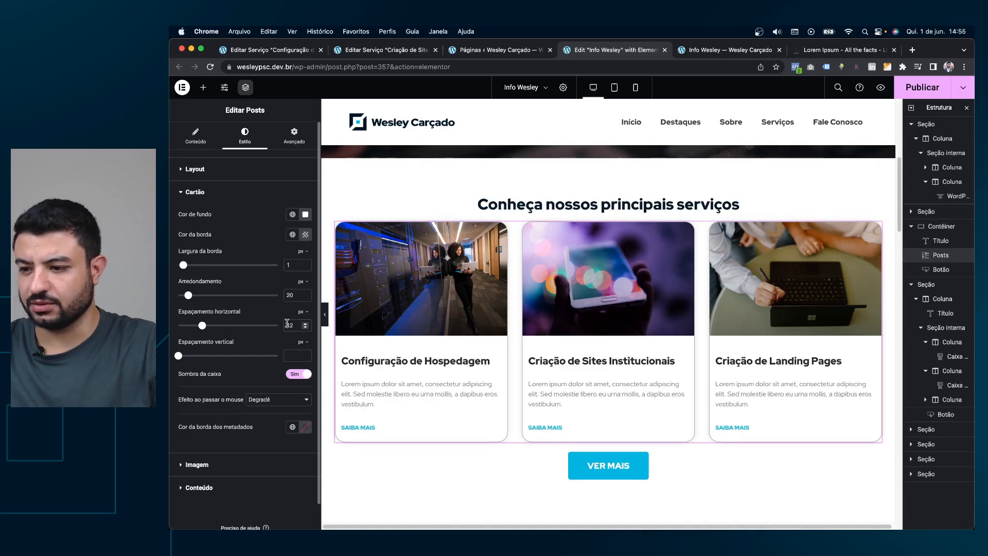
{"action": "double_click", "coordinate": [288, 325]}
{"action": "key", "text": "BackSpace"}
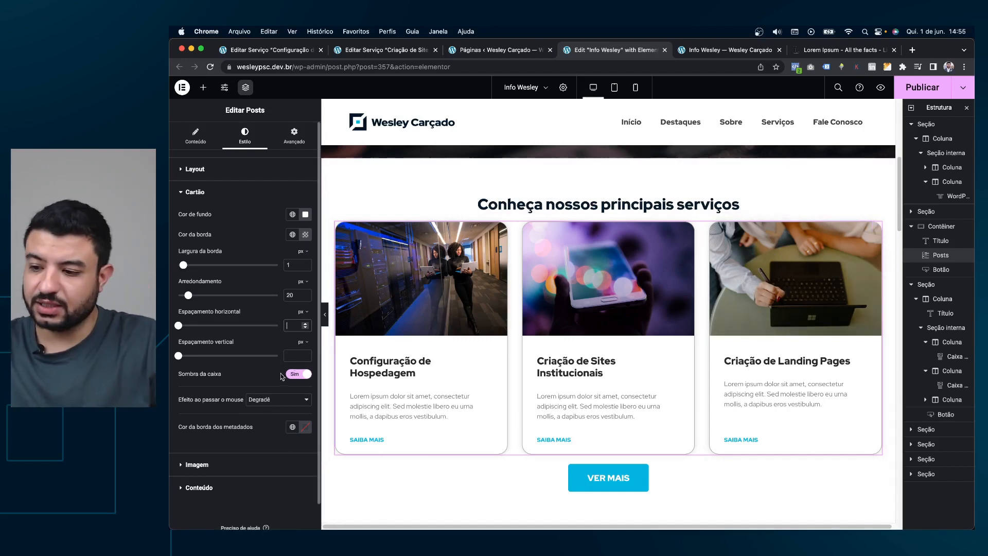
Keep the Degradê hover effect and box shadow on the cards after toggling them off.
{"action": "left_click", "coordinate": [272, 400]}
{"action": "left_click", "coordinate": [262, 388]}
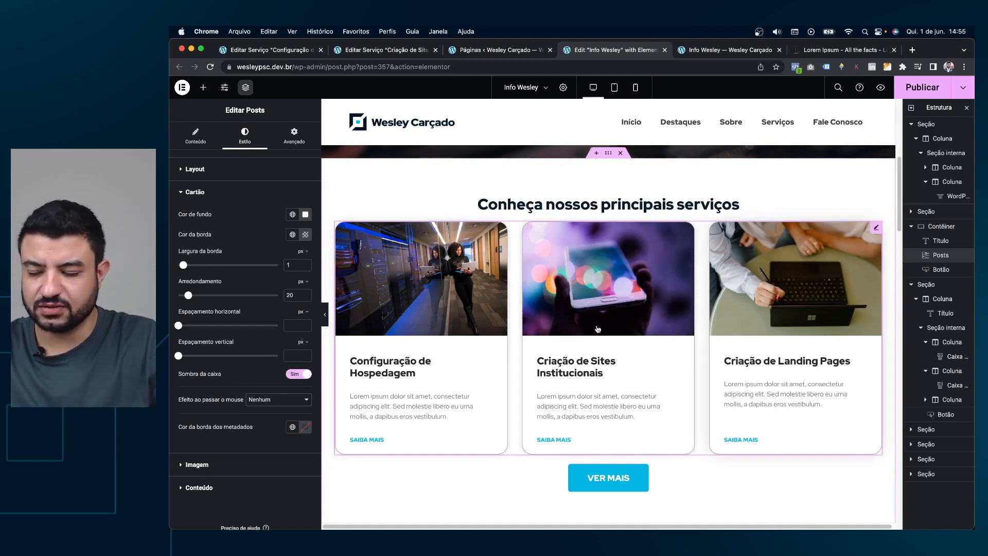
{"action": "left_click", "coordinate": [273, 400]}
{"action": "left_click", "coordinate": [265, 409]}
{"action": "left_click", "coordinate": [307, 373]}
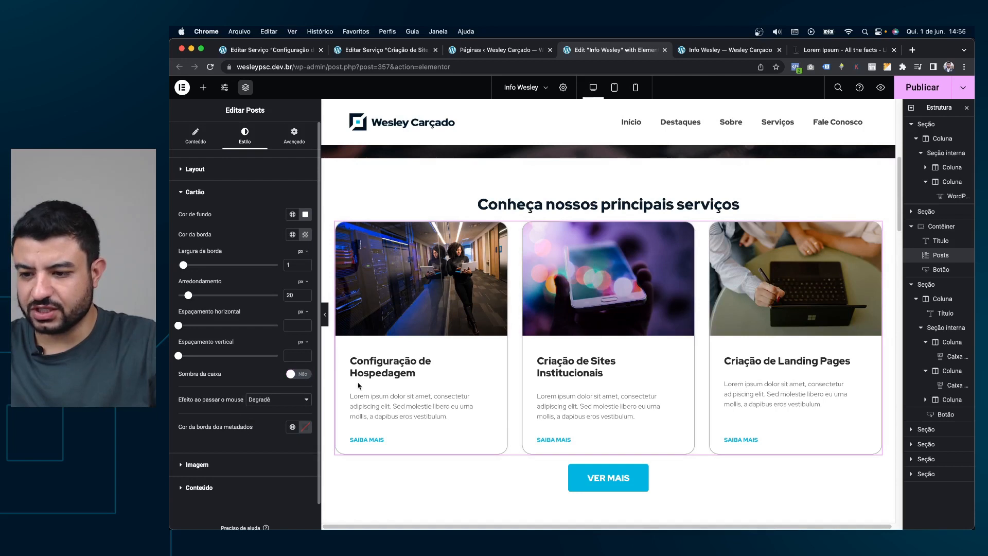
{"action": "left_click", "coordinate": [300, 374]}
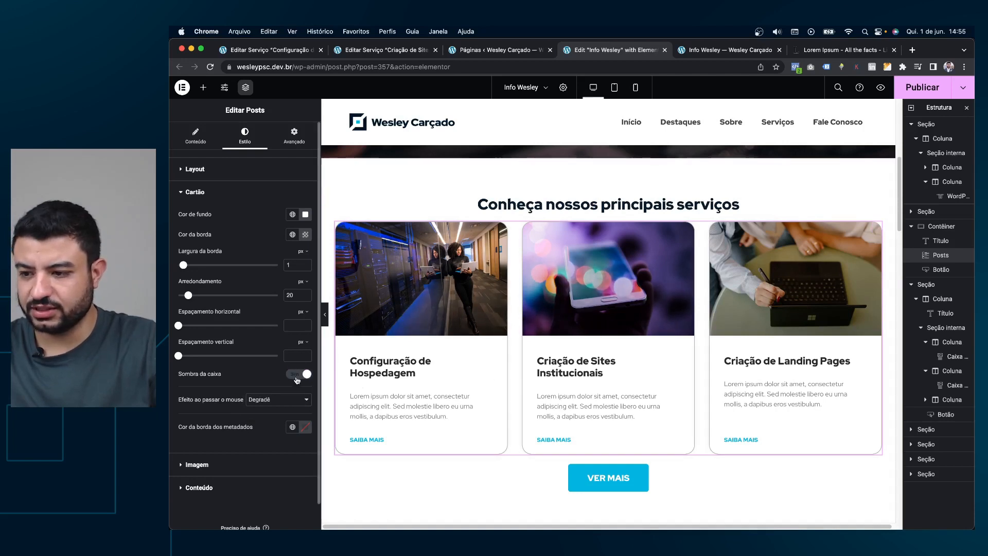
{"action": "left_click", "coordinate": [297, 374]}
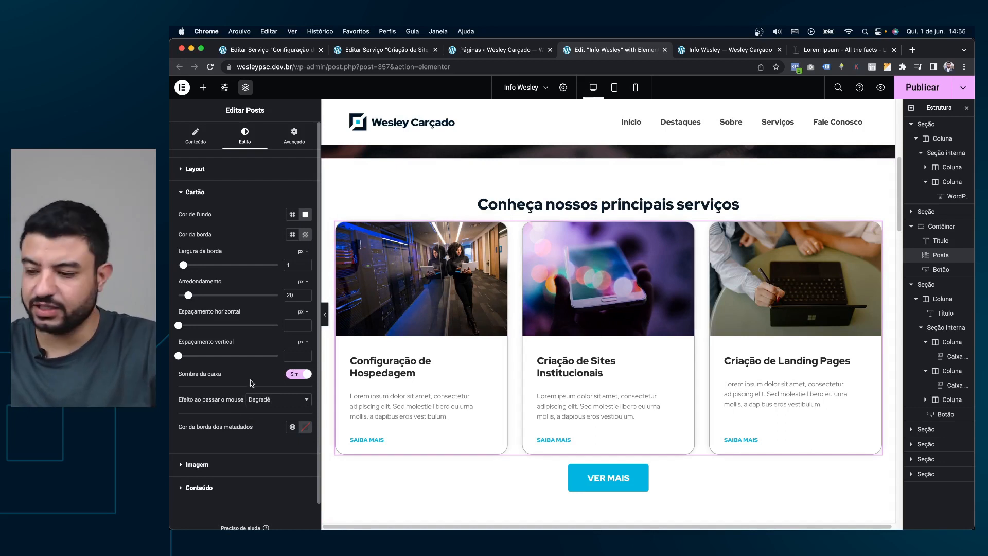
{"action": "left_click", "coordinate": [232, 464]}
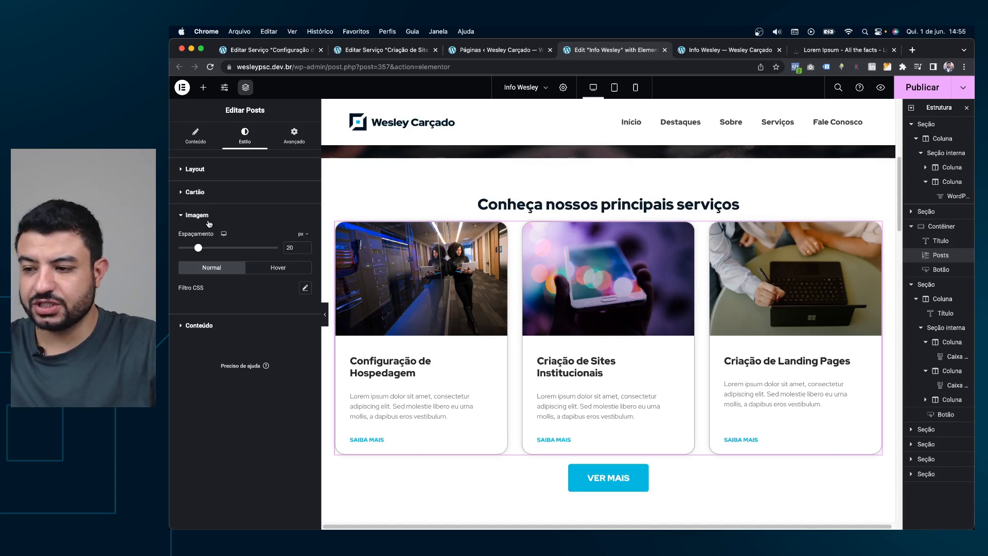
{"action": "mouse_move", "coordinate": [211, 249]}
{"action": "left_mouse_down"}
{"action": "mouse_move", "coordinate": [223, 248]}
{"action": "mouse_move", "coordinate": [197, 251]}
{"action": "left_mouse_up"}
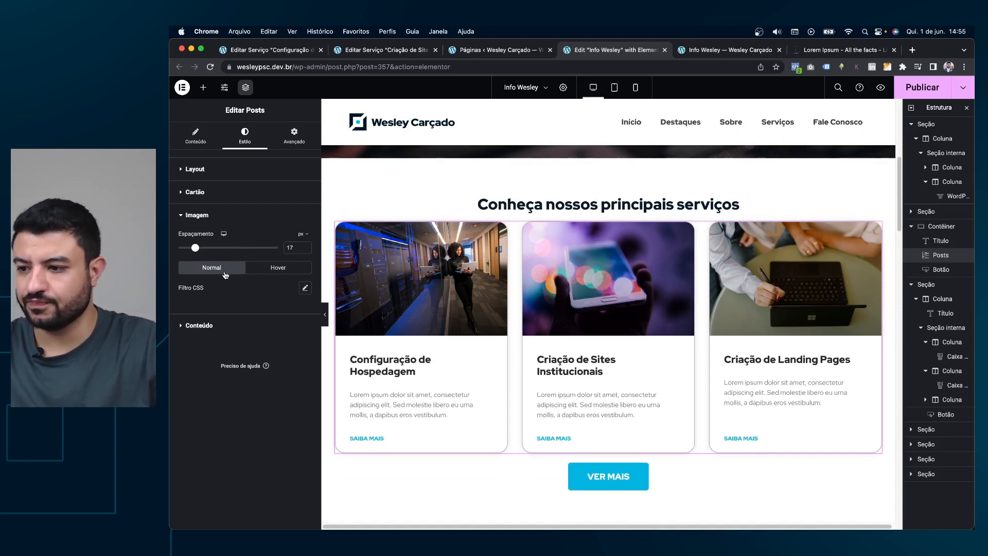
{"action": "double_click", "coordinate": [292, 247]}
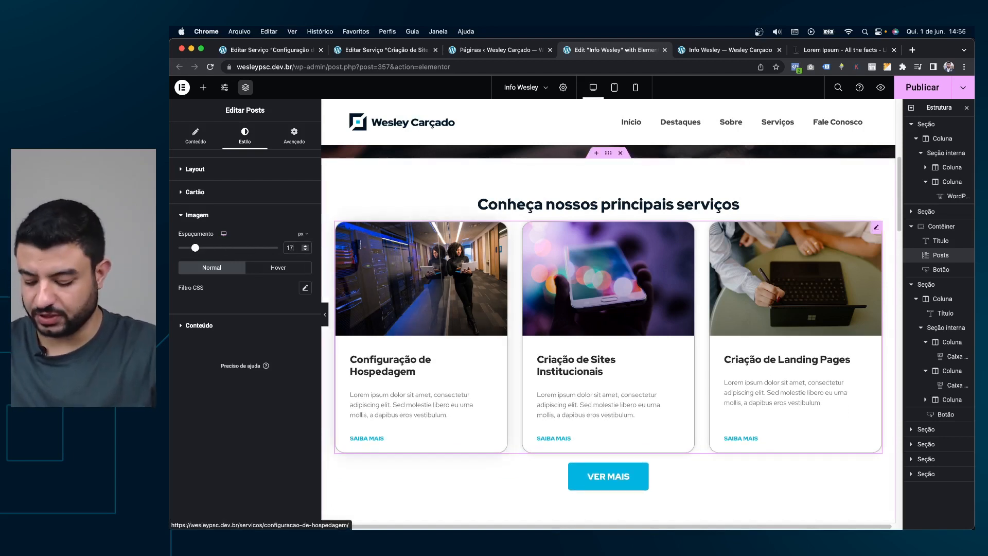
{"action": "type", "text": "20"}
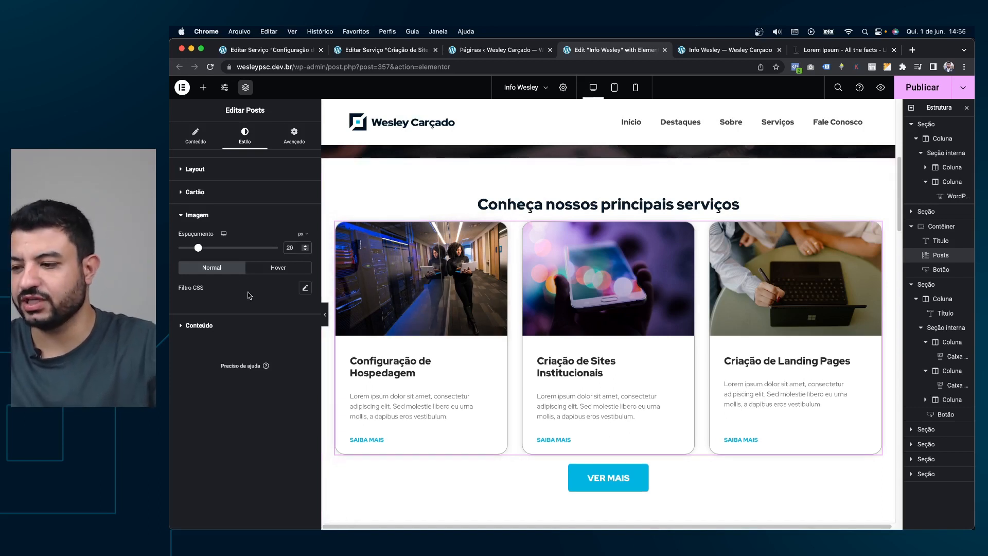
{"action": "left_click", "coordinate": [242, 267]}
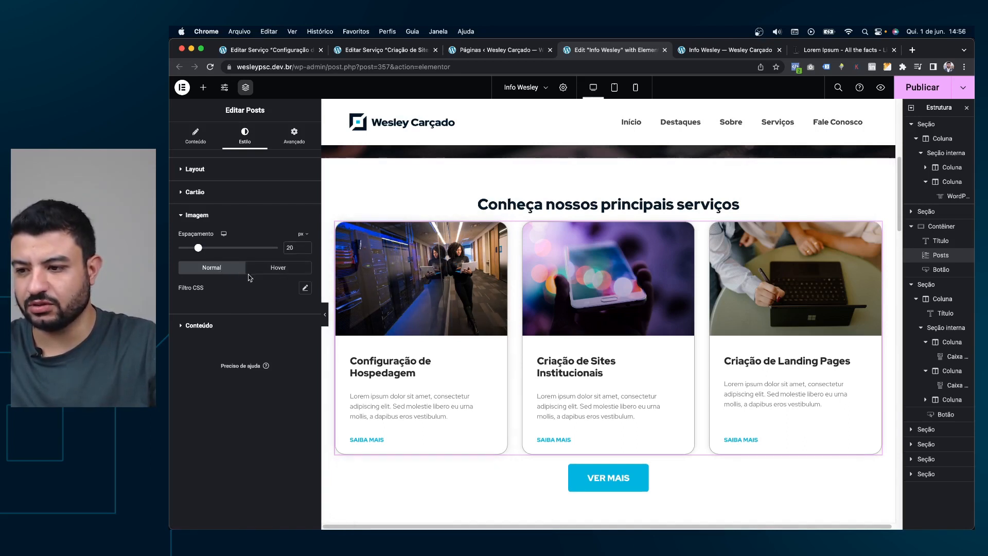
{"action": "left_click", "coordinate": [261, 270]}
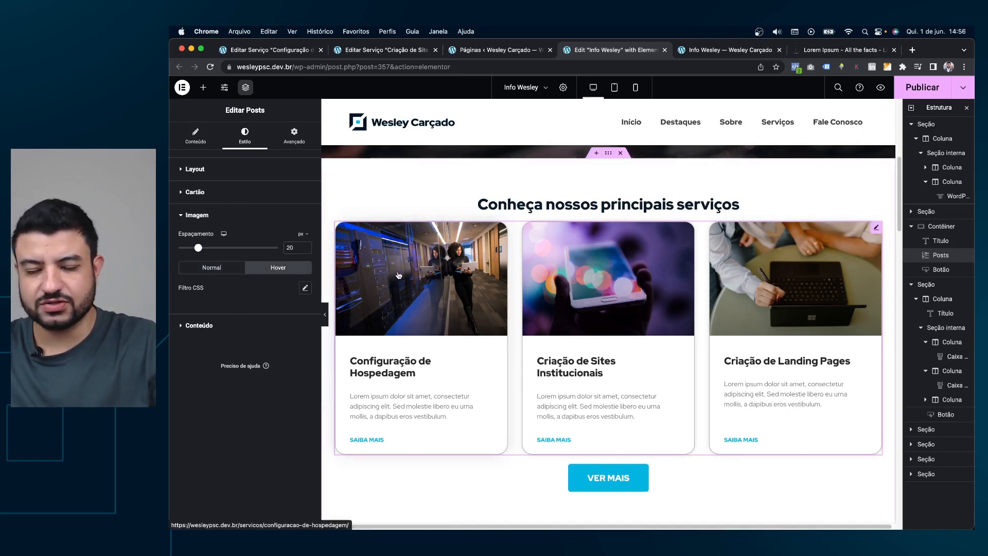
{"action": "left_click", "coordinate": [216, 267]}
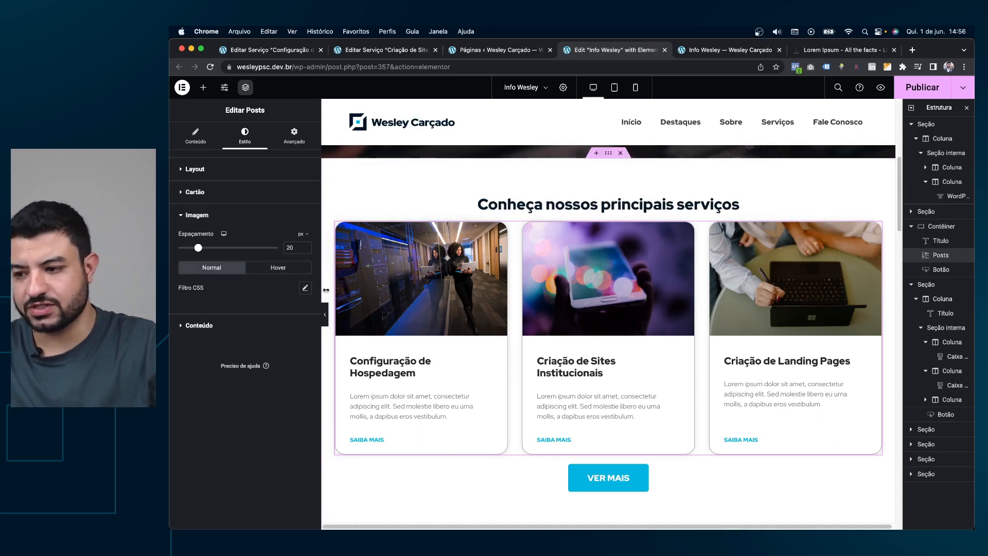
{"action": "left_click", "coordinate": [303, 290]}
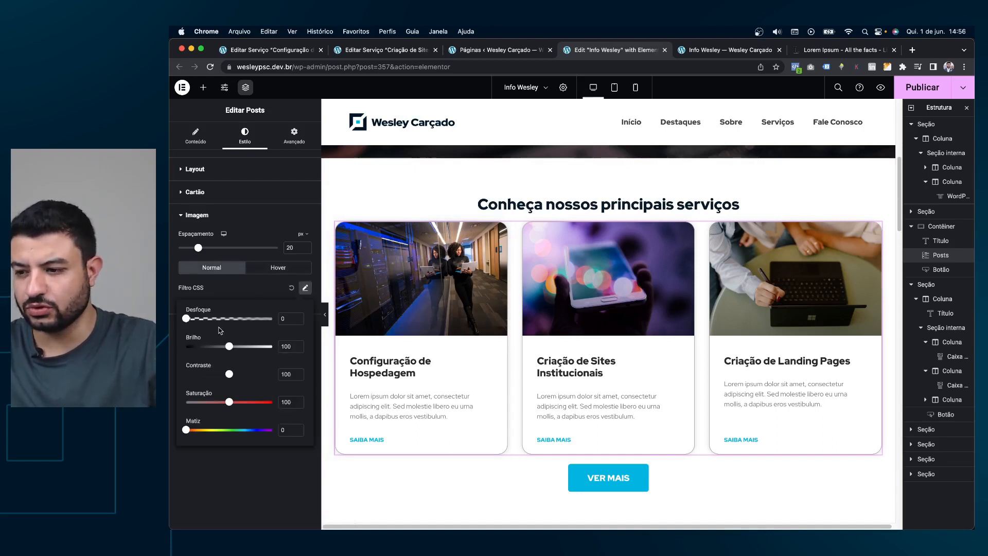
{"action": "left_click_drag", "start_coordinate": [230, 403], "coordinate": [181, 402]}
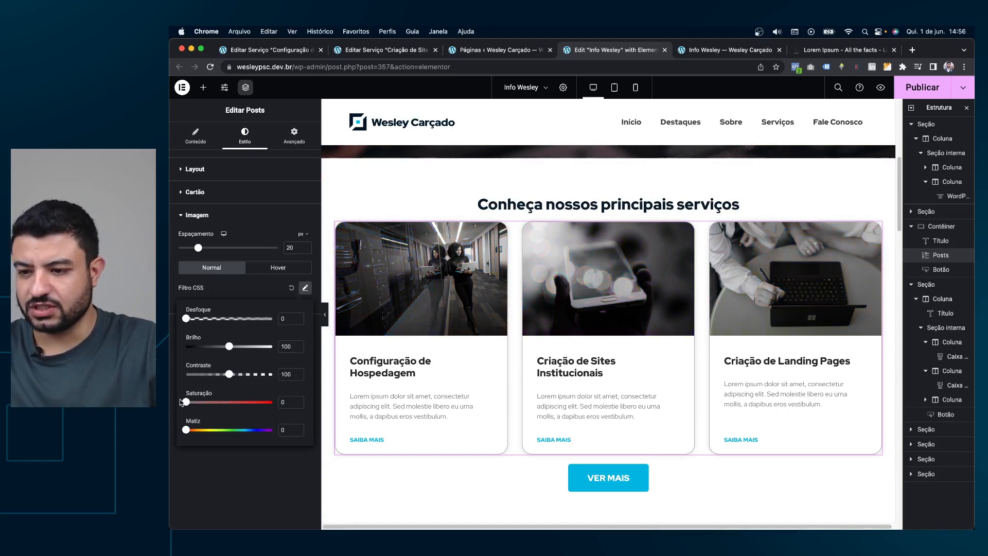
{"action": "left_click", "coordinate": [264, 287]}
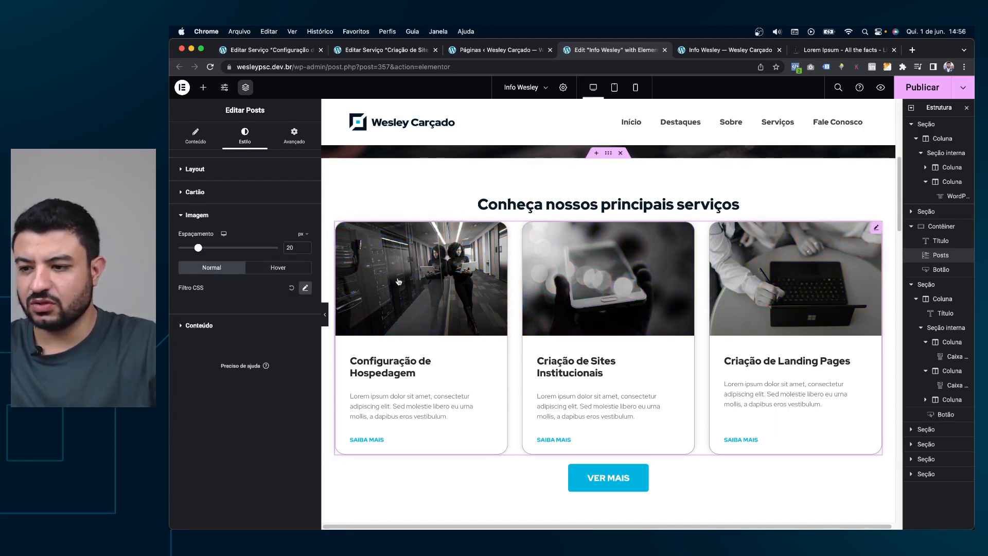
{"action": "left_click", "coordinate": [273, 270]}
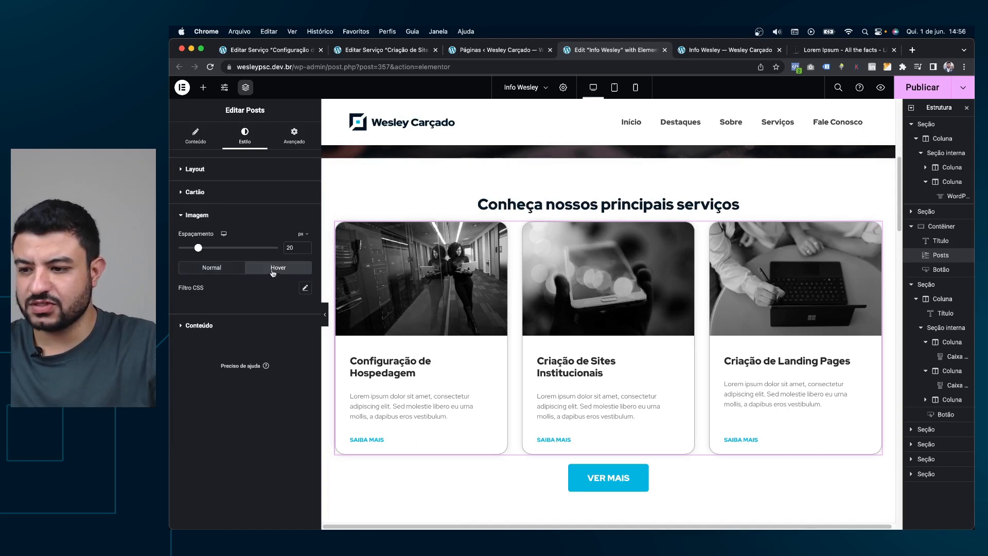
{"action": "left_click", "coordinate": [306, 289]}
{"action": "left_click", "coordinate": [253, 286]}
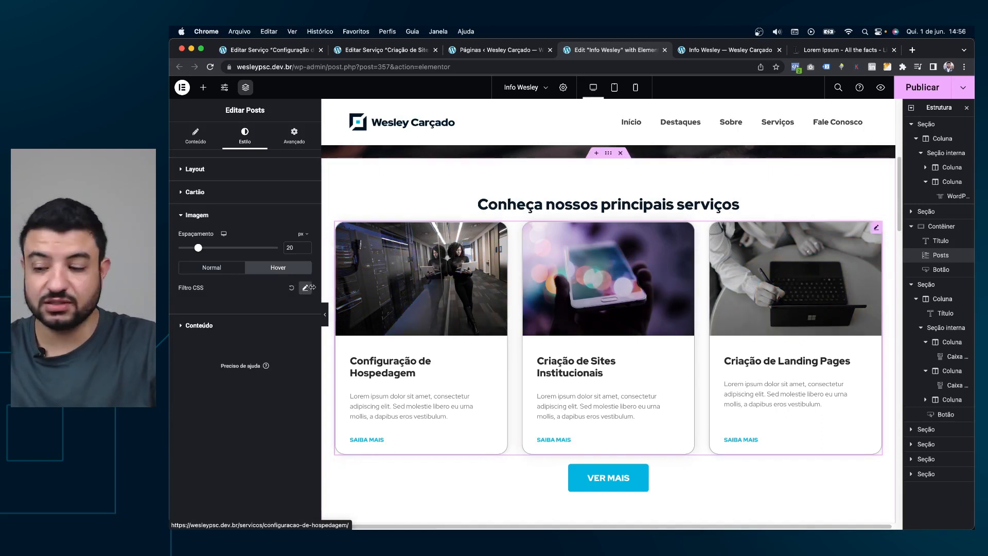
{"action": "left_click", "coordinate": [290, 288]}
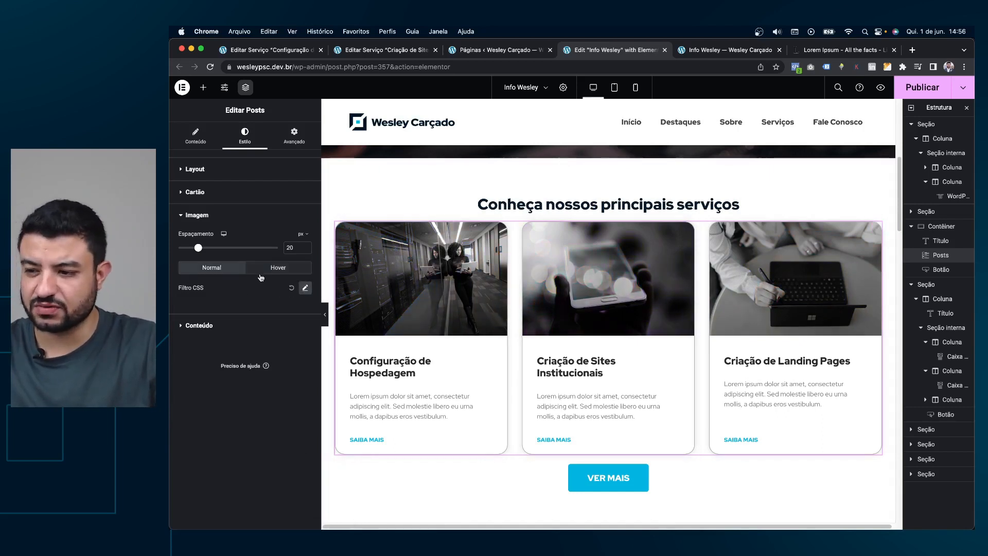
{"action": "left_click", "coordinate": [291, 290]}
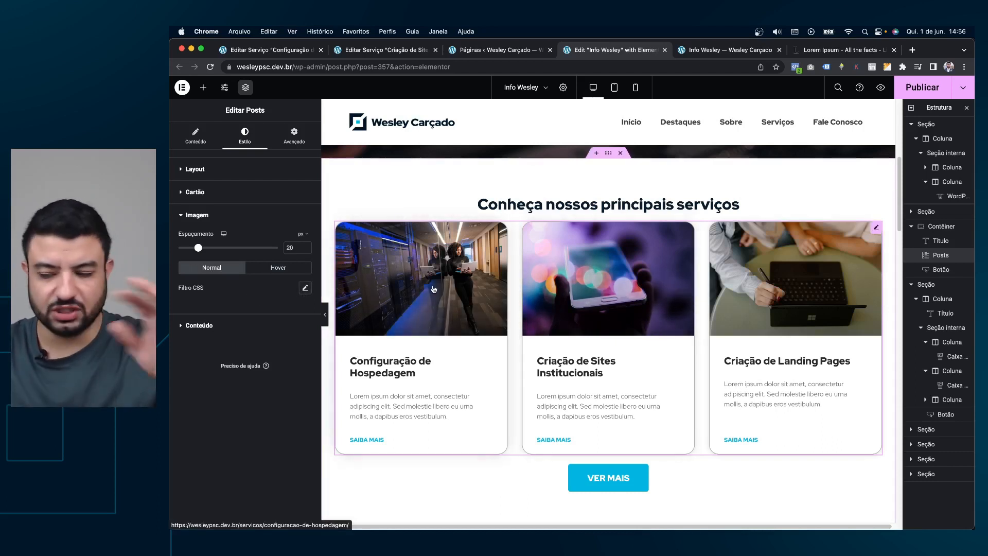
Colour the card titles with the cyan global colour instead of a custom shade.
{"action": "left_click", "coordinate": [224, 327]}
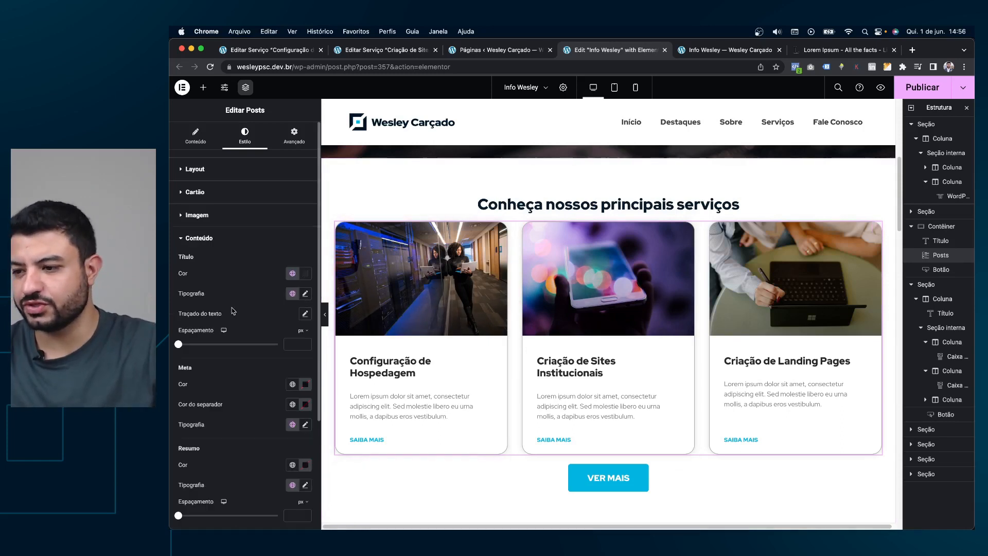
{"action": "scroll", "coordinate": [271, 218], "scroll_direction": "down", "scroll_amount": 1}
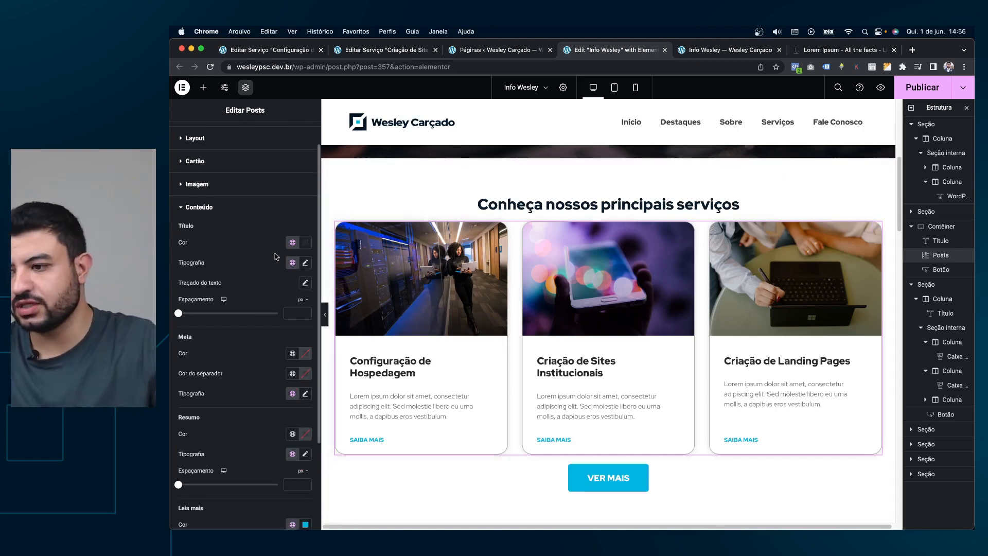
{"action": "left_click", "coordinate": [305, 242]}
{"action": "left_click_drag", "start_coordinate": [307, 303], "coordinate": [246, 334]}
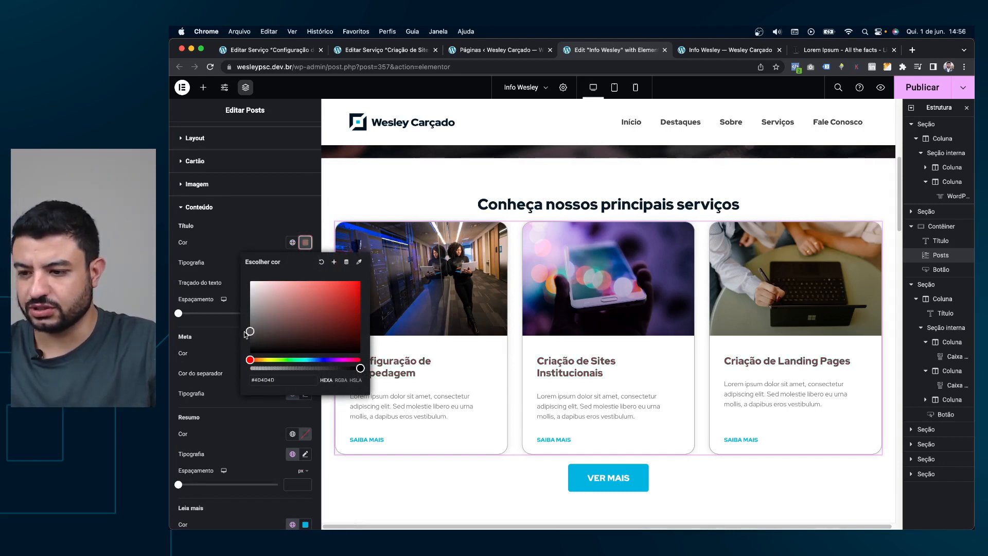
{"action": "left_click", "coordinate": [292, 242]}
{"action": "left_click", "coordinate": [215, 335]}
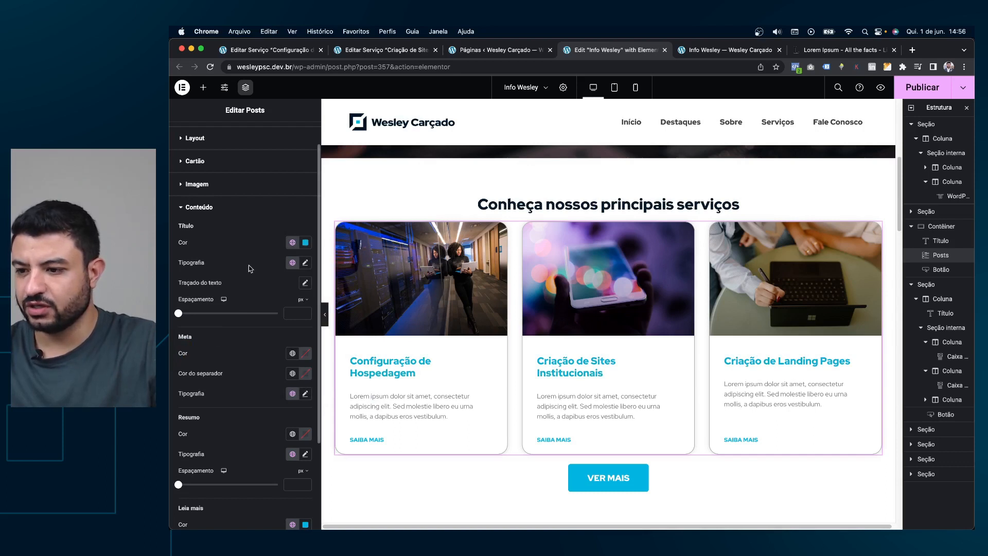
{"action": "scroll", "coordinate": [257, 260], "scroll_direction": "down", "scroll_amount": 1}
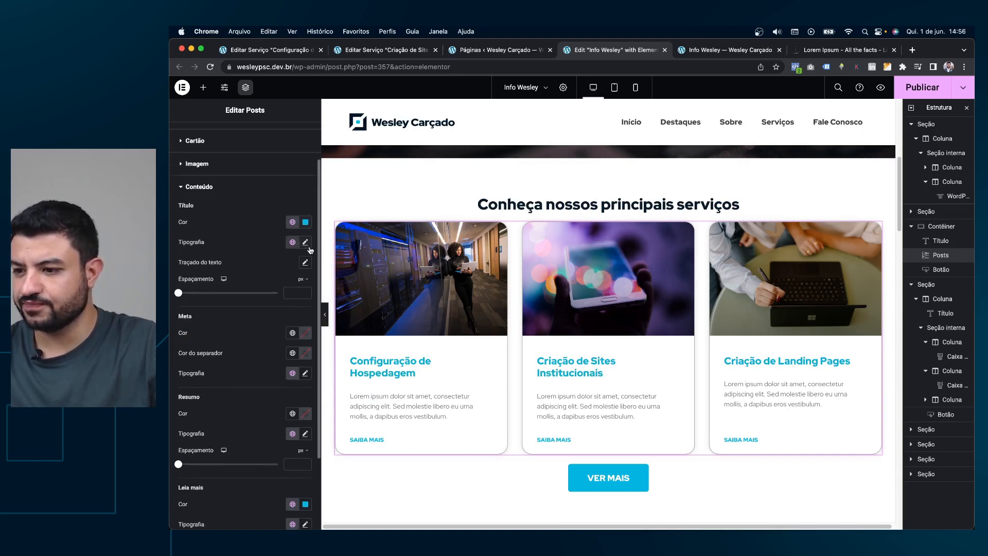
{"action": "left_click", "coordinate": [304, 246]}
{"action": "left_click", "coordinate": [275, 247]}
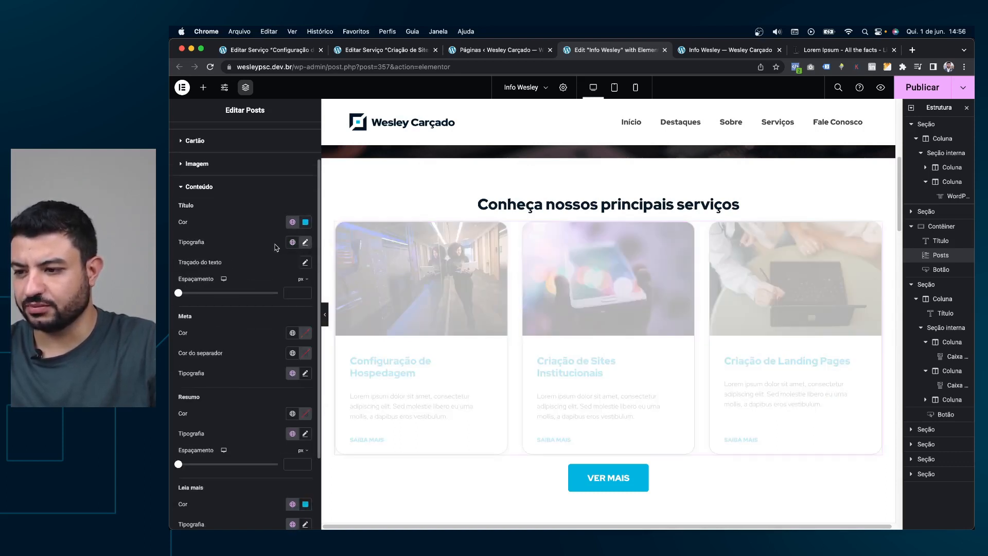
{"action": "scroll", "coordinate": [272, 257], "scroll_direction": "down", "scroll_amount": 2}
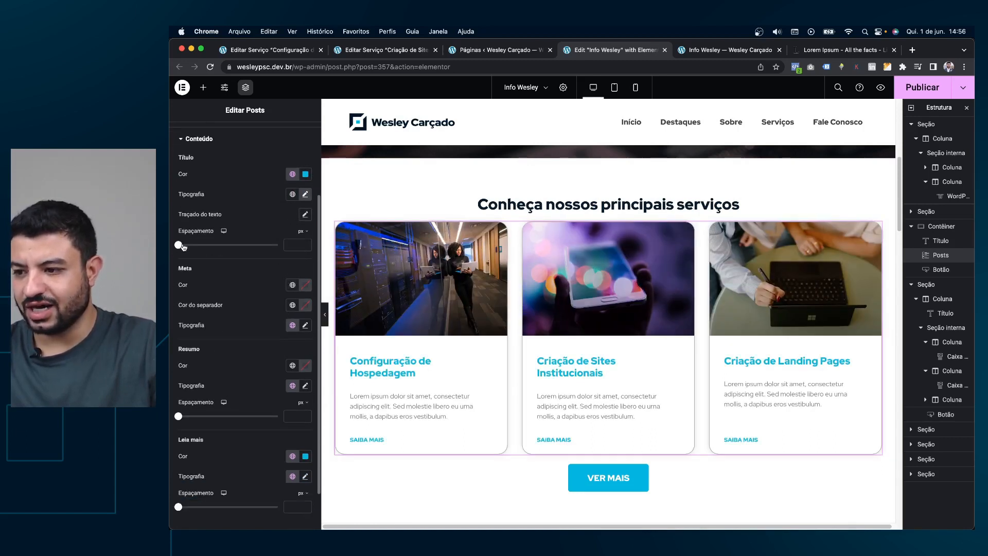
{"action": "left_click_drag", "start_coordinate": [185, 249], "coordinate": [223, 246]}
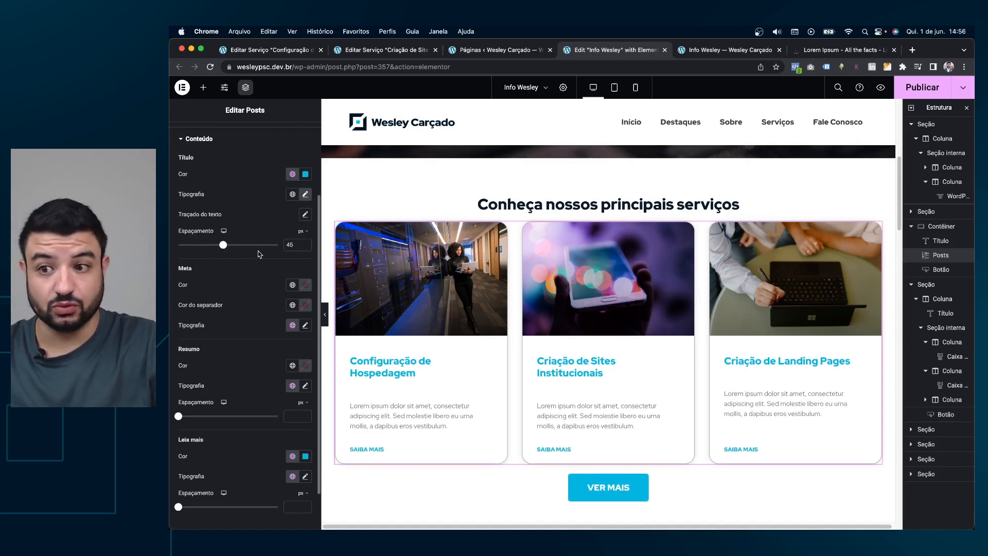
{"action": "key", "text": "BackSpace"}
{"action": "key", "text": "BackSpace"}
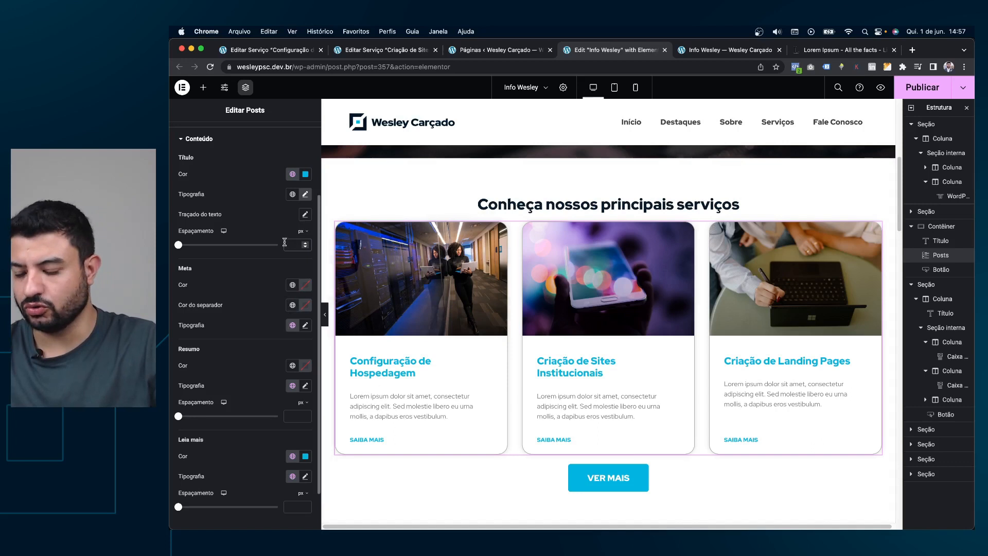
{"action": "type", "text": "10"}
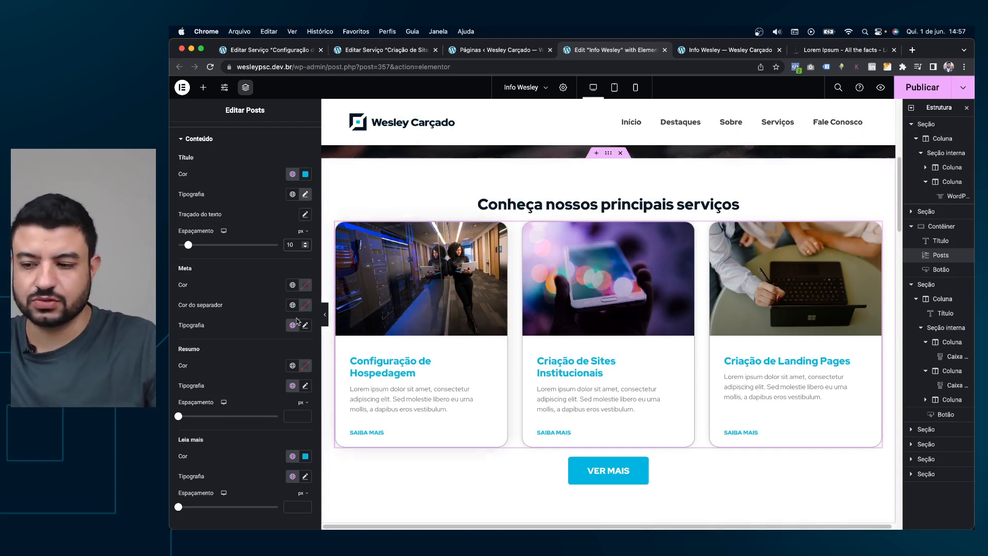
{"action": "scroll", "coordinate": [288, 341], "scroll_direction": "down", "scroll_amount": 1}
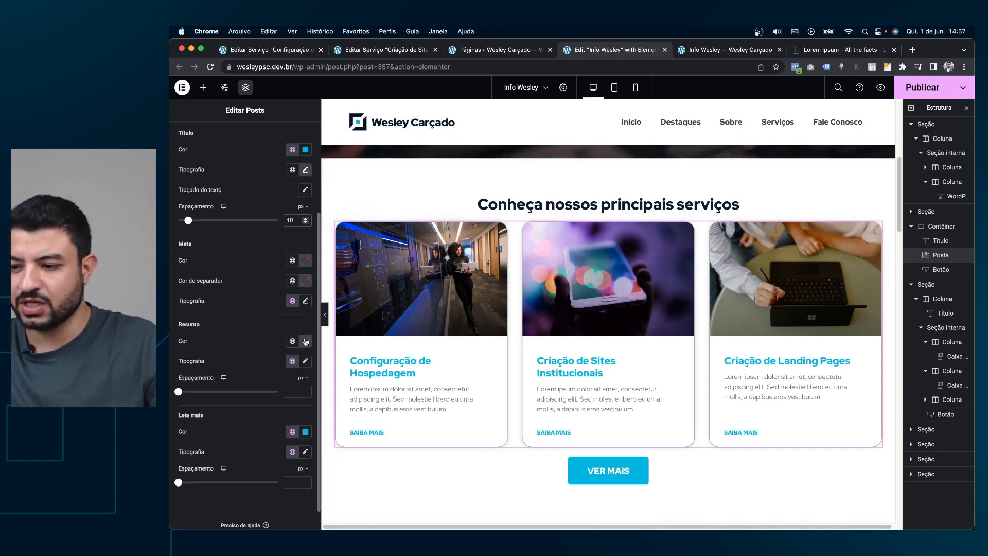
Make the card excerpt text black (#000000) with a 16 px font size.
{"action": "left_click", "coordinate": [305, 341]}
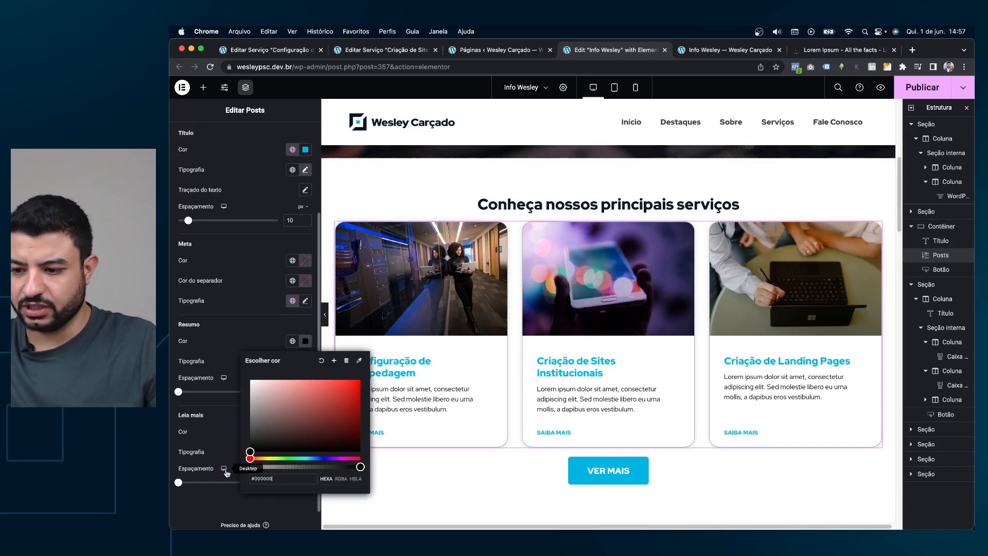
{"action": "left_click", "coordinate": [297, 368]}
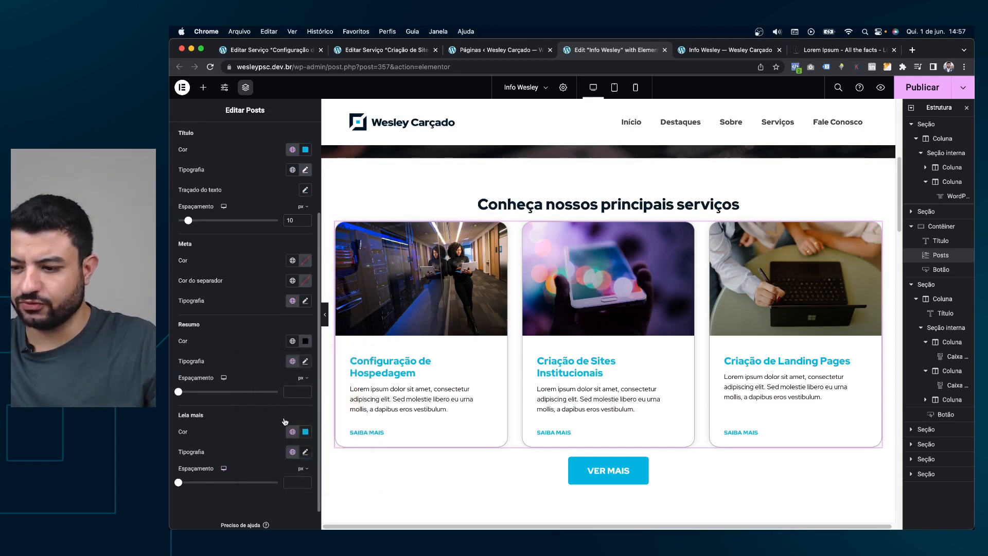
{"action": "left_click", "coordinate": [305, 361]}
{"action": "type", "text": "16"}
{"action": "scroll", "coordinate": [469, 268], "scroll_direction": "down", "scroll_amount": 3}
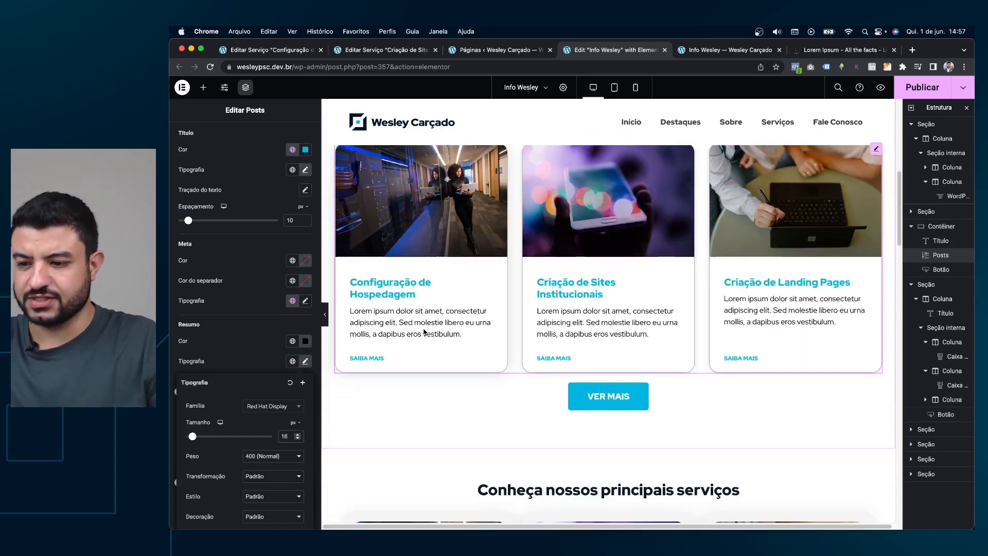
{"action": "key", "text": "BackSpace"}
{"action": "type", "text": "8"}
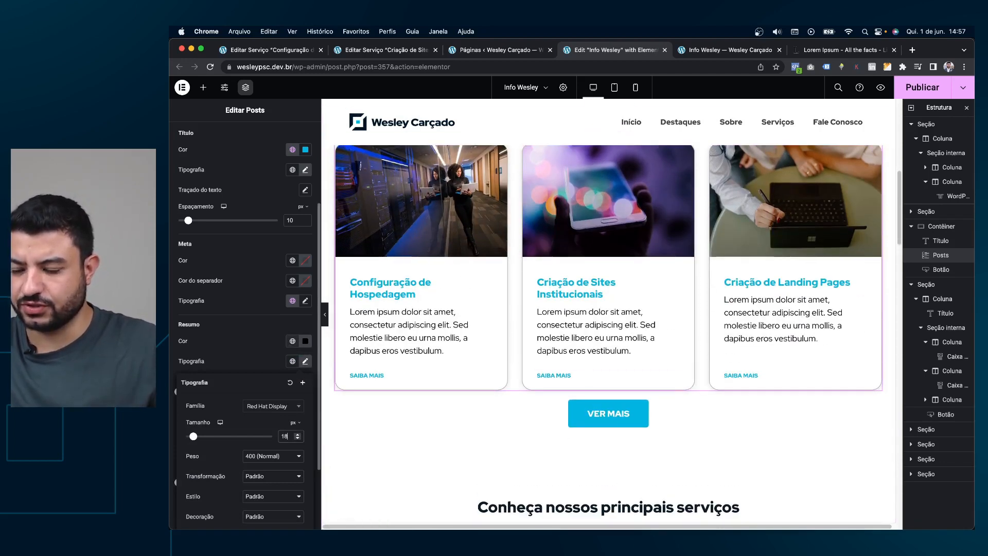
{"action": "key", "text": "BackSpace"}
{"action": "type", "text": "6"}
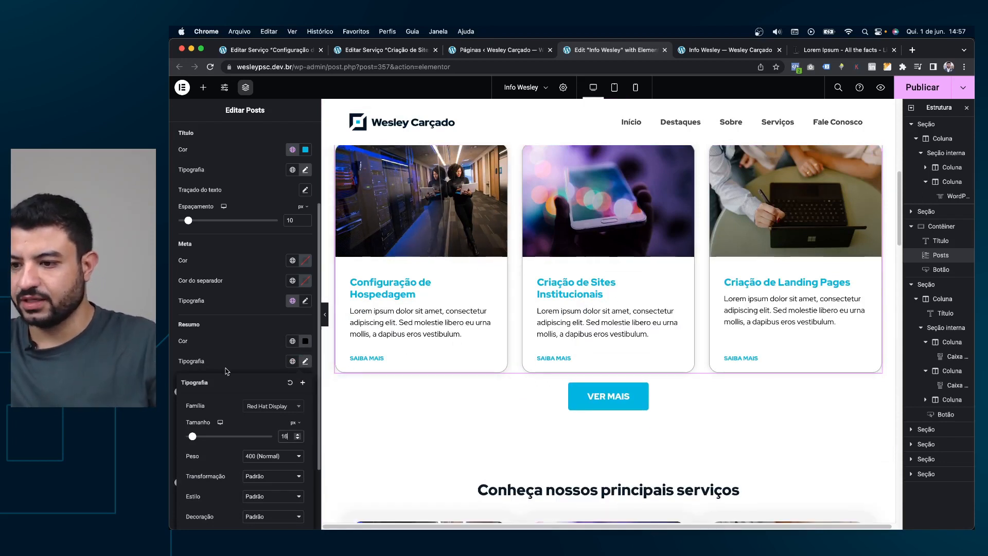
{"action": "left_click", "coordinate": [268, 352]}
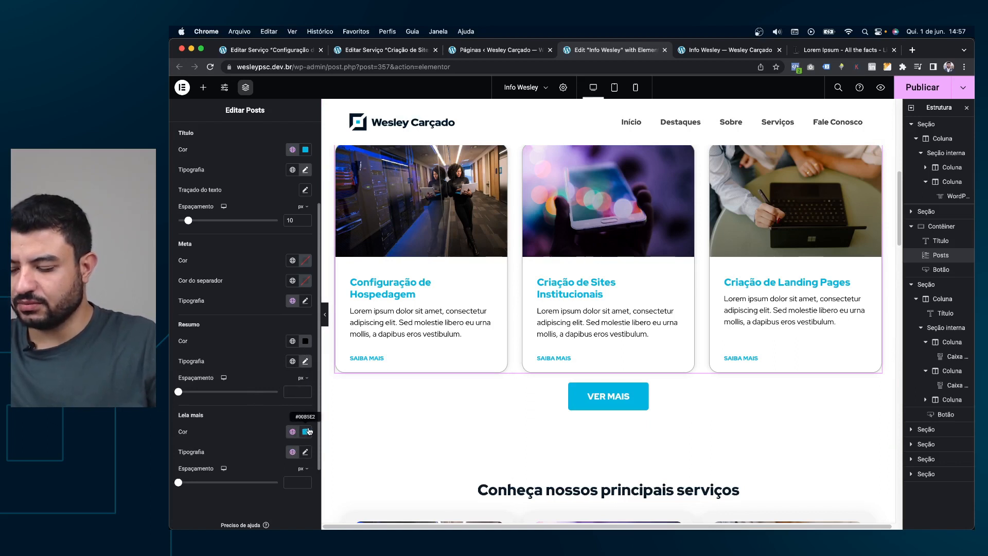
{"action": "scroll", "coordinate": [308, 432], "scroll_direction": "down", "scroll_amount": 1}
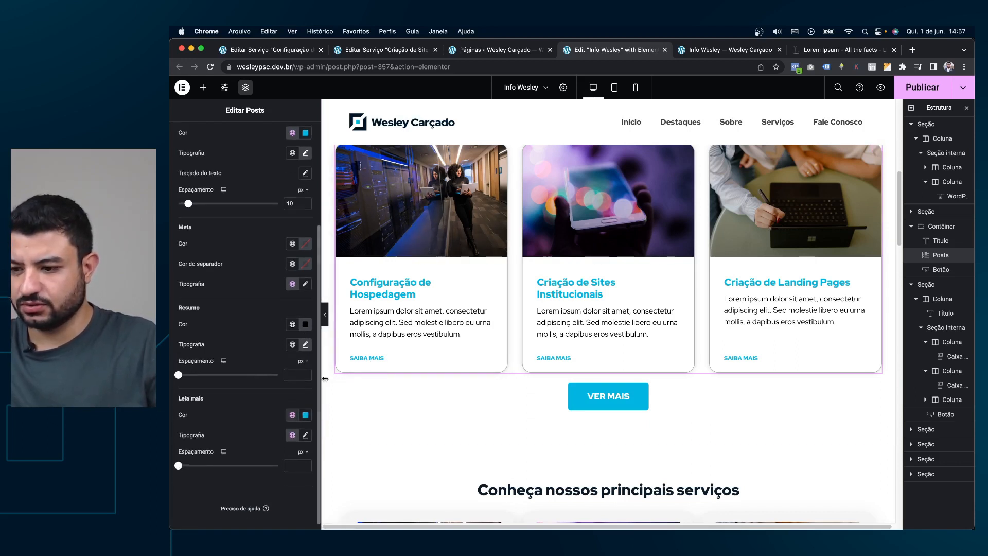
Set the SAIBA MAIS link font size to 16 px.
{"action": "left_click", "coordinate": [305, 435]}
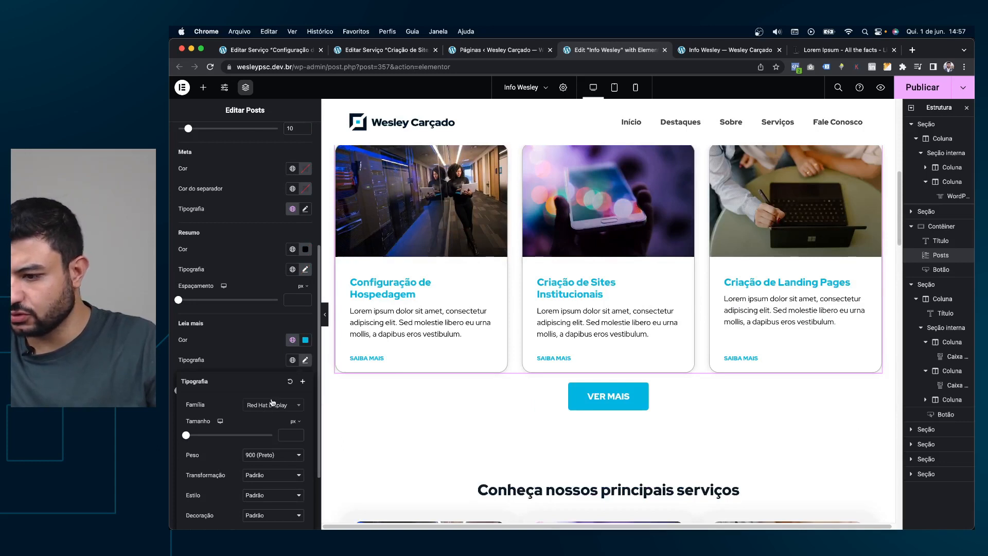
{"action": "scroll", "coordinate": [272, 402], "scroll_direction": "down", "scroll_amount": 1}
{"action": "left_click", "coordinate": [284, 407]}
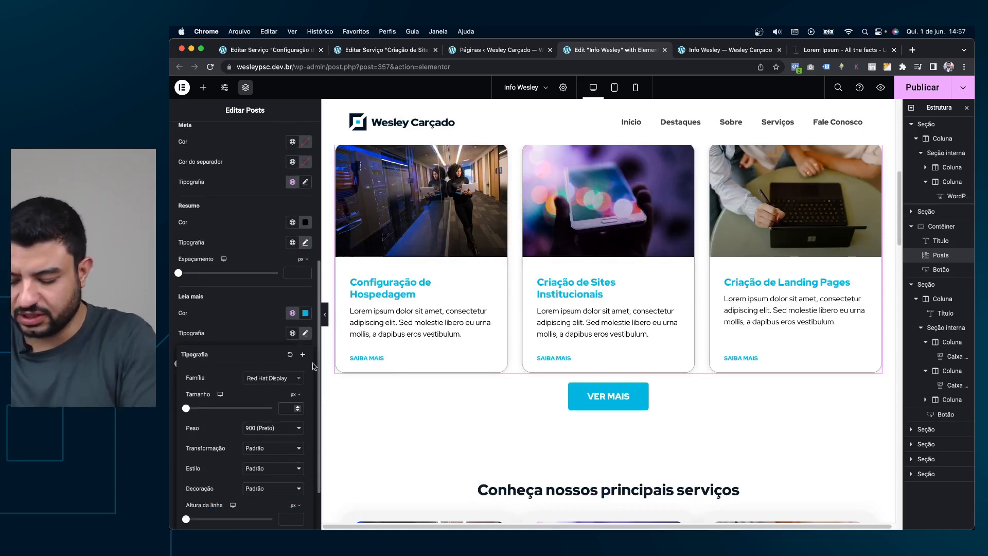
{"action": "type", "text": "16"}
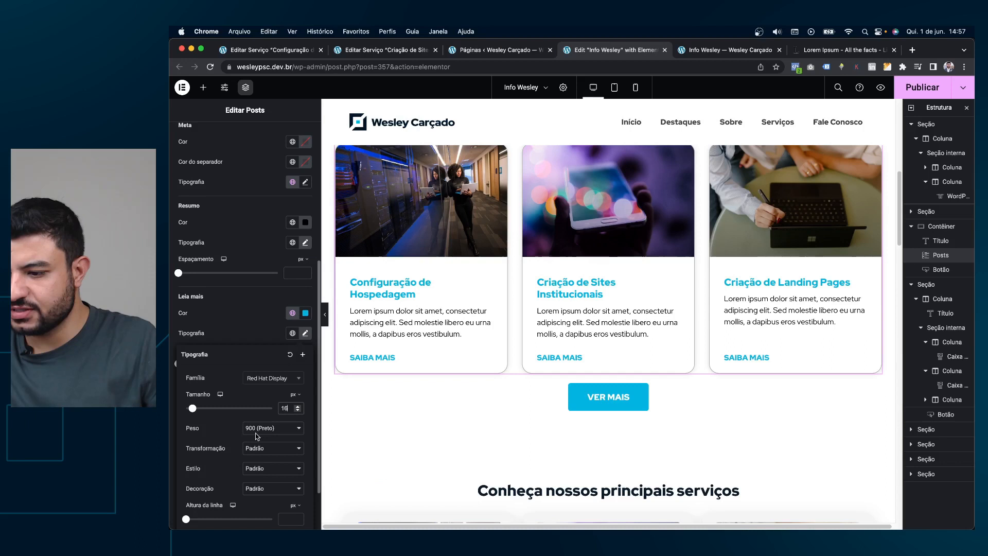
{"action": "scroll", "coordinate": [260, 363], "scroll_direction": "down", "scroll_amount": 2}
{"action": "left_click", "coordinate": [258, 260]}
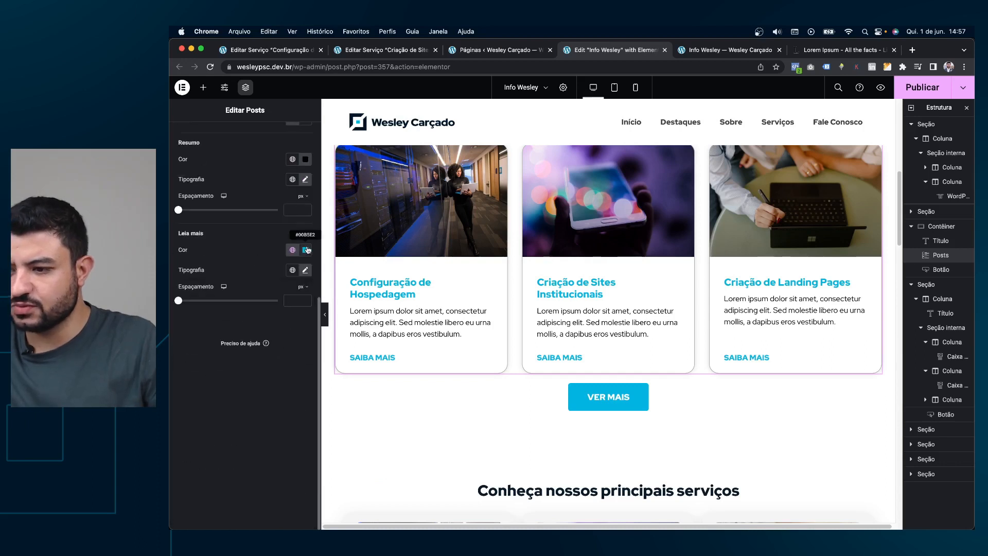
Give the SAIBA MAIS links the cyan Acento global colour.
{"action": "left_click", "coordinate": [305, 250]}
{"action": "left_click", "coordinate": [295, 251]}
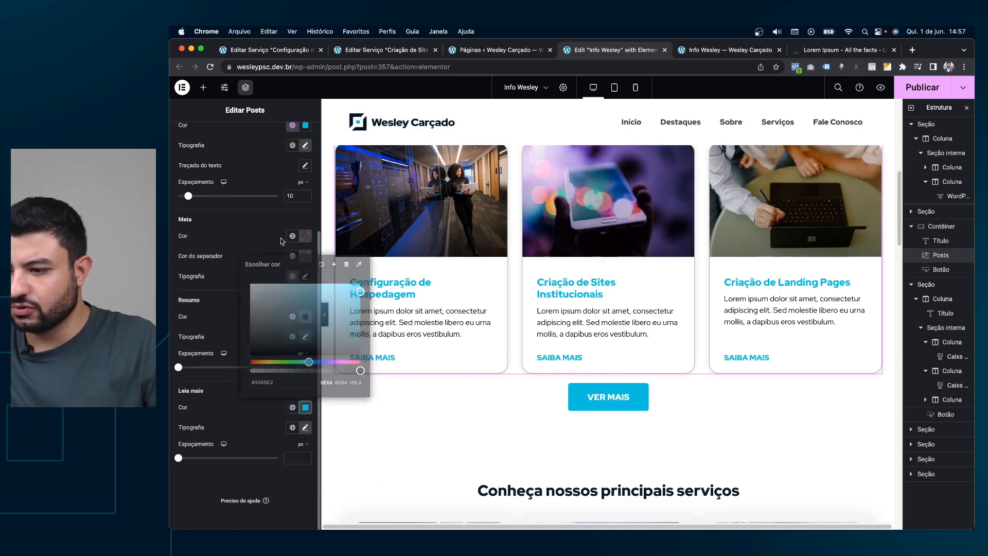
{"action": "left_click", "coordinate": [292, 405]}
{"action": "left_click", "coordinate": [229, 316]}
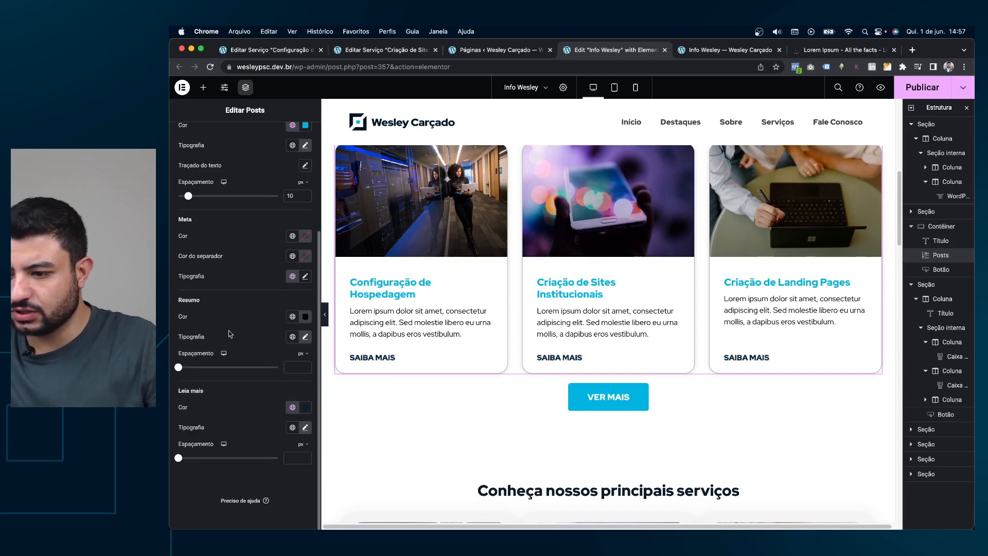
{"action": "left_click", "coordinate": [292, 407]}
{"action": "left_click", "coordinate": [234, 366]}
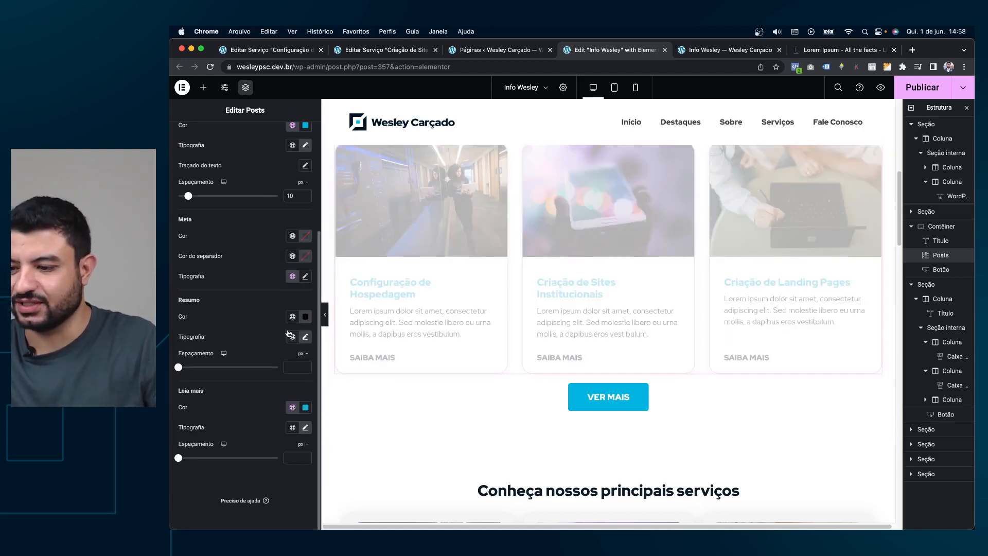
{"action": "scroll", "coordinate": [266, 322], "scroll_direction": "up", "scroll_amount": 3}
Make the card titles the dark Primário global colour and hide the side panels.
{"action": "left_click", "coordinate": [293, 273]}
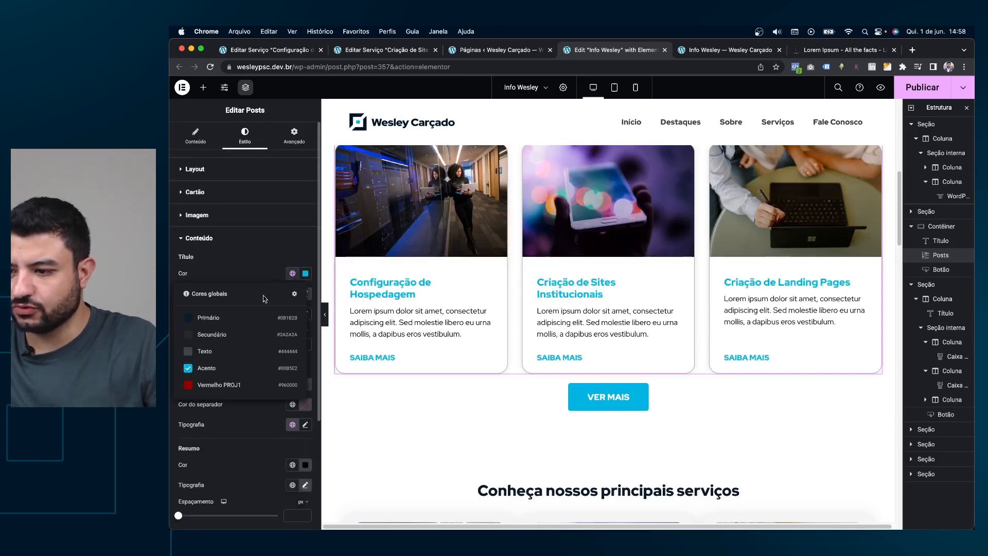
{"action": "left_click", "coordinate": [228, 318]}
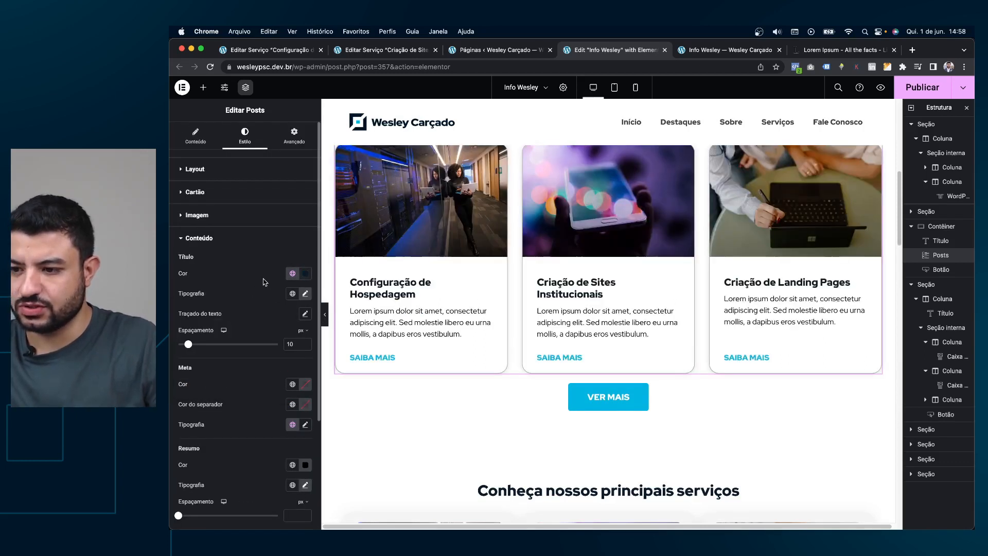
{"action": "left_click", "coordinate": [326, 319]}
{"action": "left_click", "coordinate": [326, 319]}
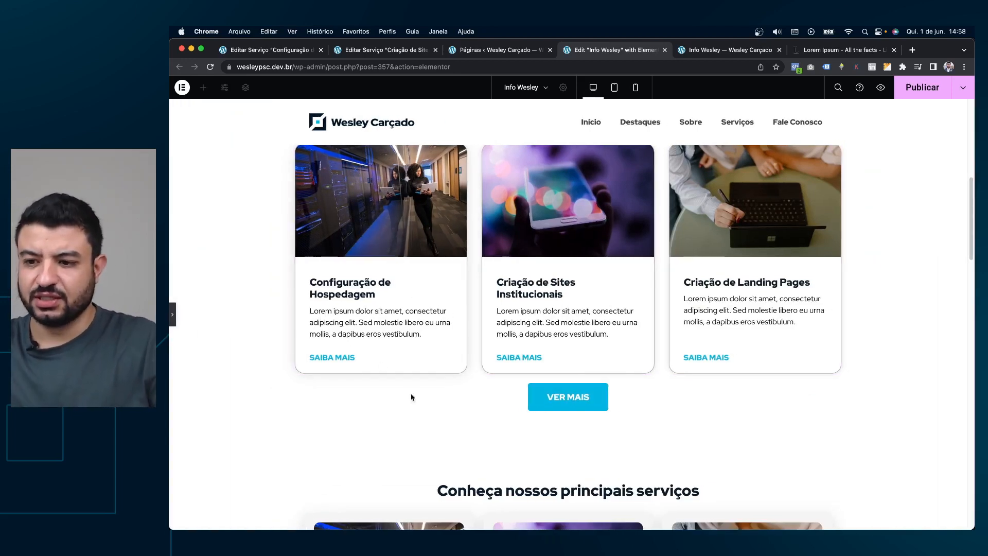
Restore the Elementor panel and publish the changes.
{"action": "scroll", "coordinate": [411, 396], "scroll_direction": "up", "scroll_amount": 1}
{"action": "left_click", "coordinate": [173, 316]}
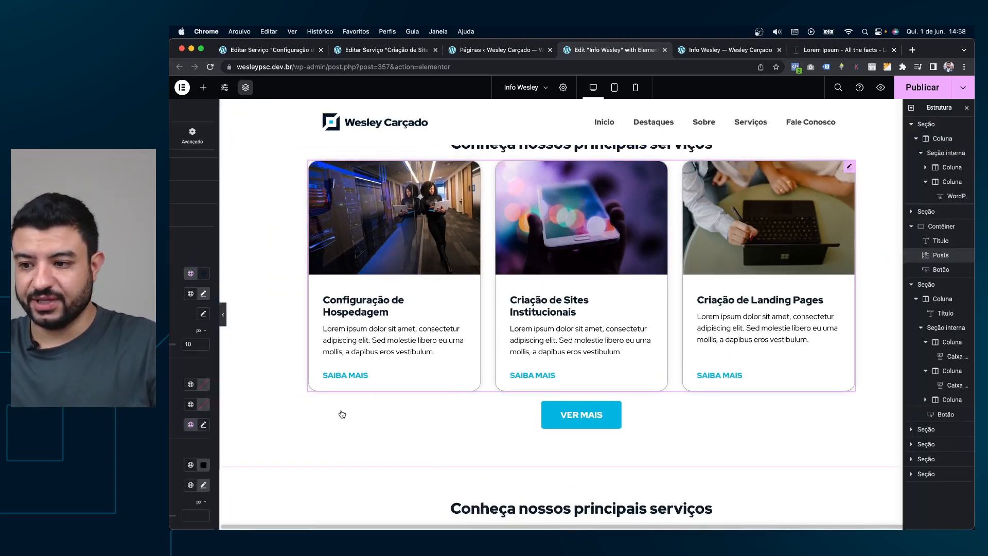
{"action": "left_click", "coordinate": [921, 97]}
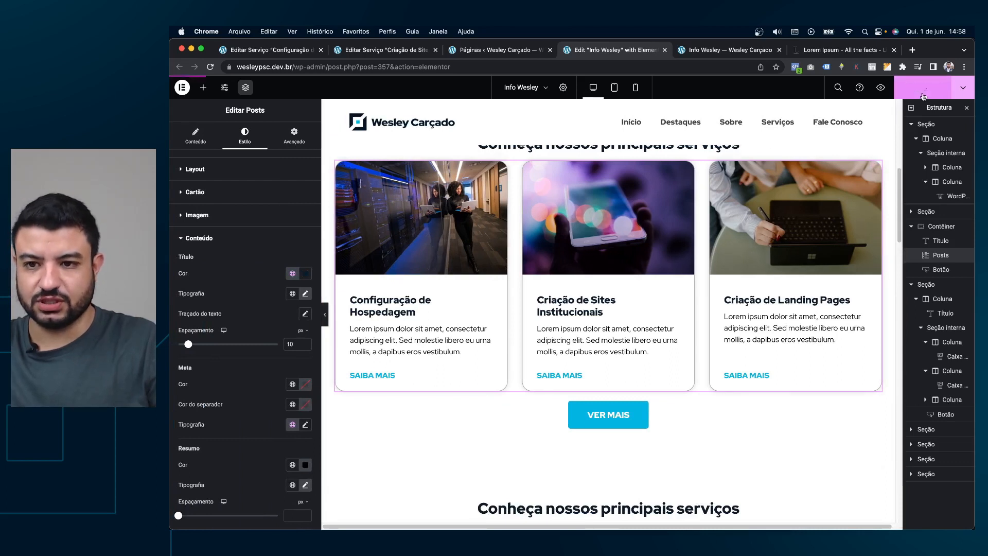
Review the updated service cards in the Info Wesley preview tab.
{"action": "left_click", "coordinate": [749, 49]}
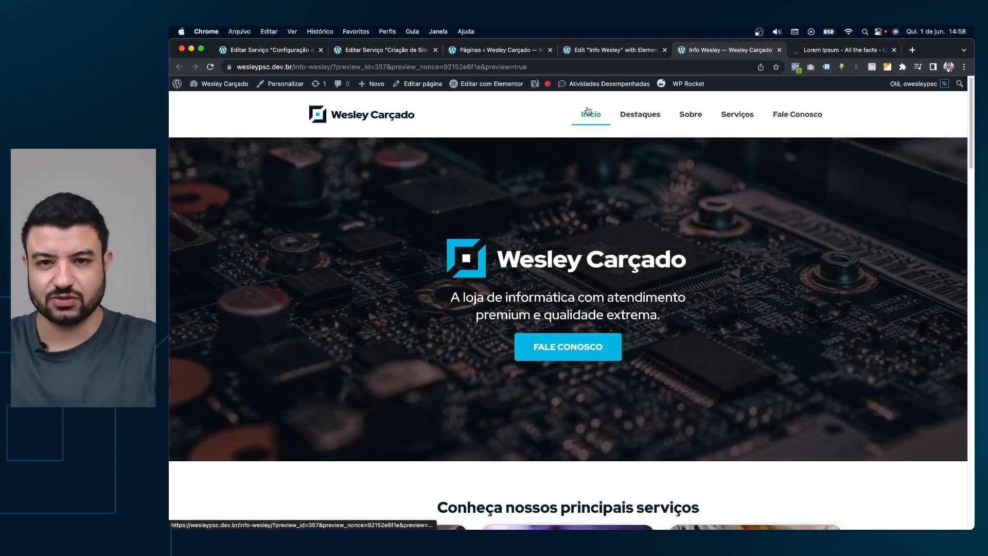
{"action": "scroll", "coordinate": [571, 213], "scroll_direction": "down", "scroll_amount": 3}
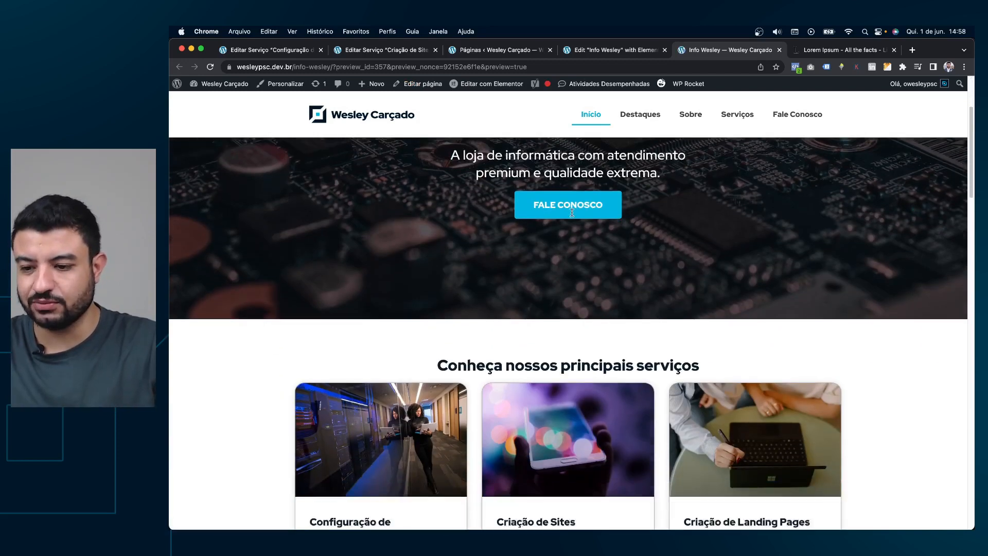
{"action": "scroll", "coordinate": [359, 245], "scroll_direction": "down", "scroll_amount": 5}
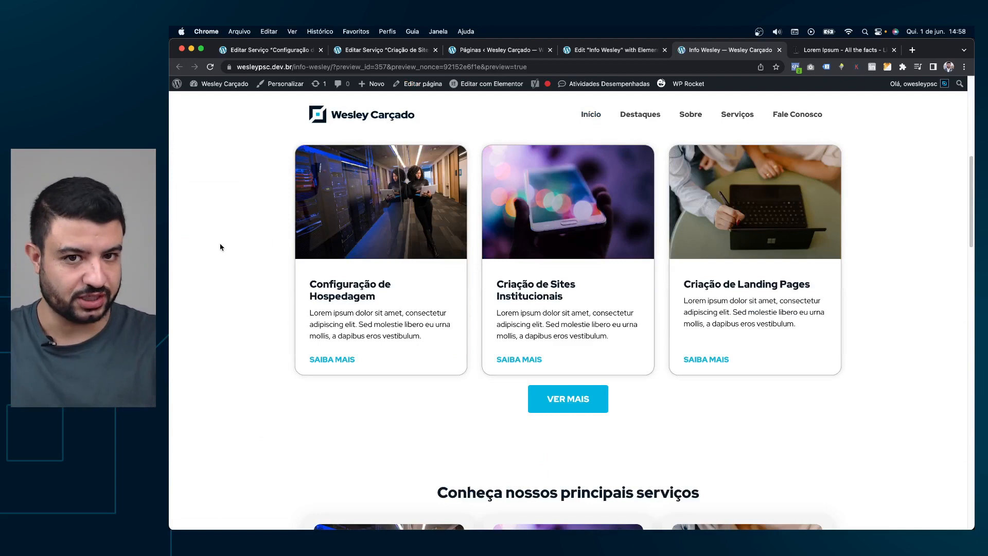
{"action": "scroll", "coordinate": [220, 244], "scroll_direction": "down", "scroll_amount": 6}
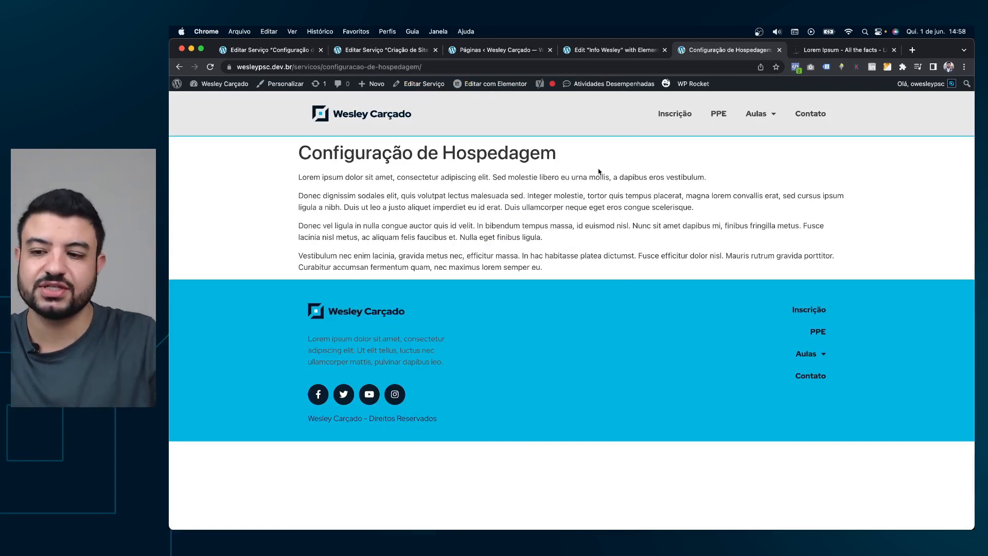
Highlight the Configuração de Hospedagem title and its Lorem ipsum paragraphs.
{"action": "left_click_drag", "start_coordinate": [313, 149], "coordinate": [529, 152]}
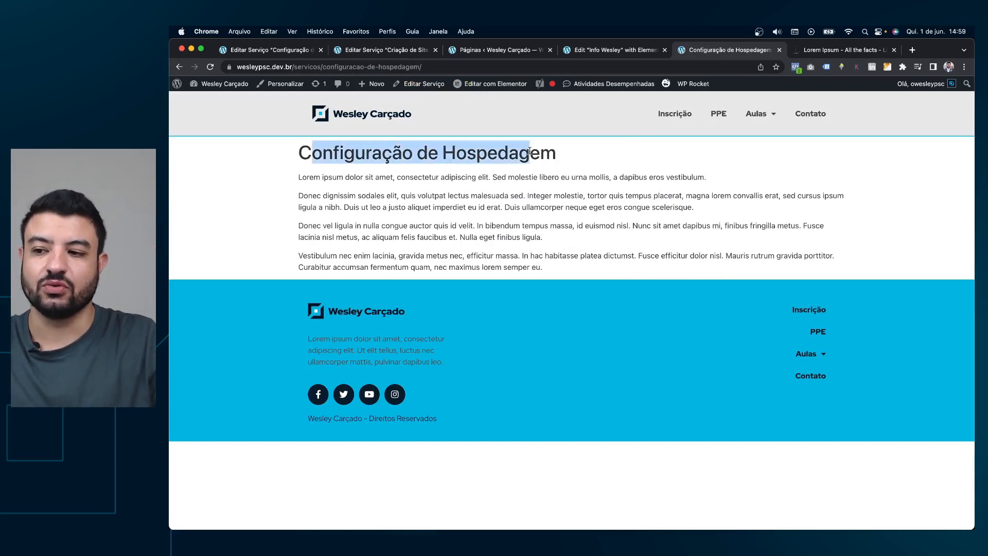
{"action": "left_click_drag", "start_coordinate": [309, 177], "coordinate": [605, 267]}
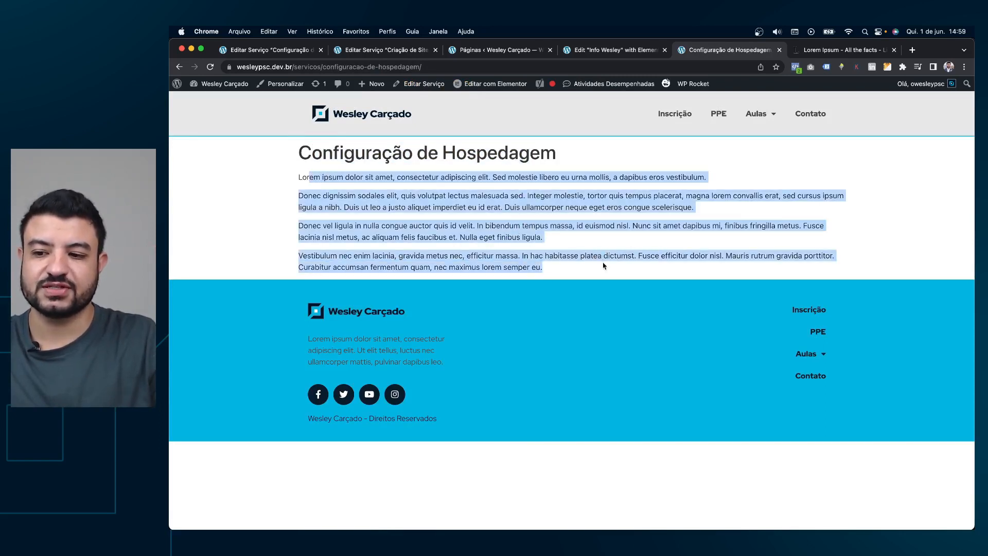
{"action": "left_click", "coordinate": [604, 257]}
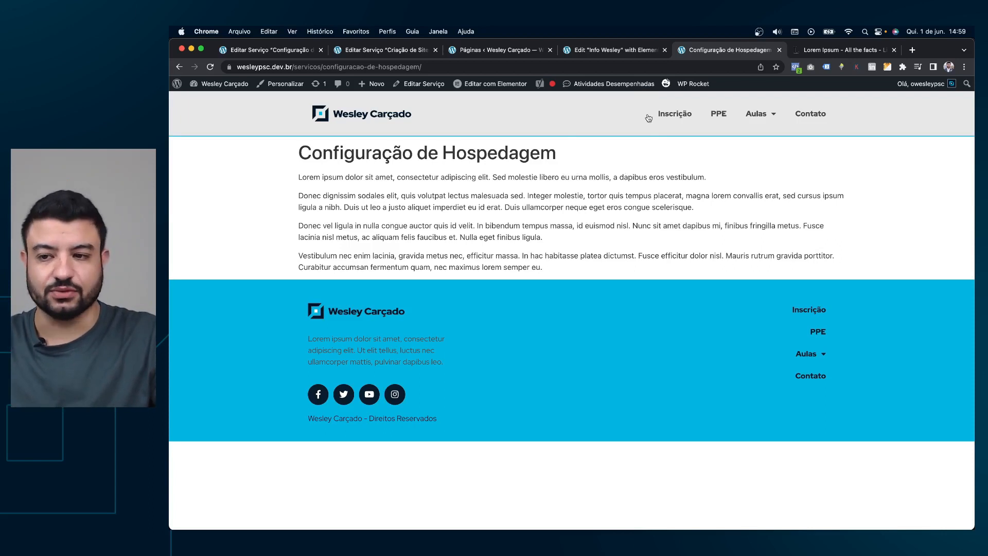
Open the Elementor Theme Builder and list the Post individual templates.
{"action": "left_click", "coordinate": [387, 50]}
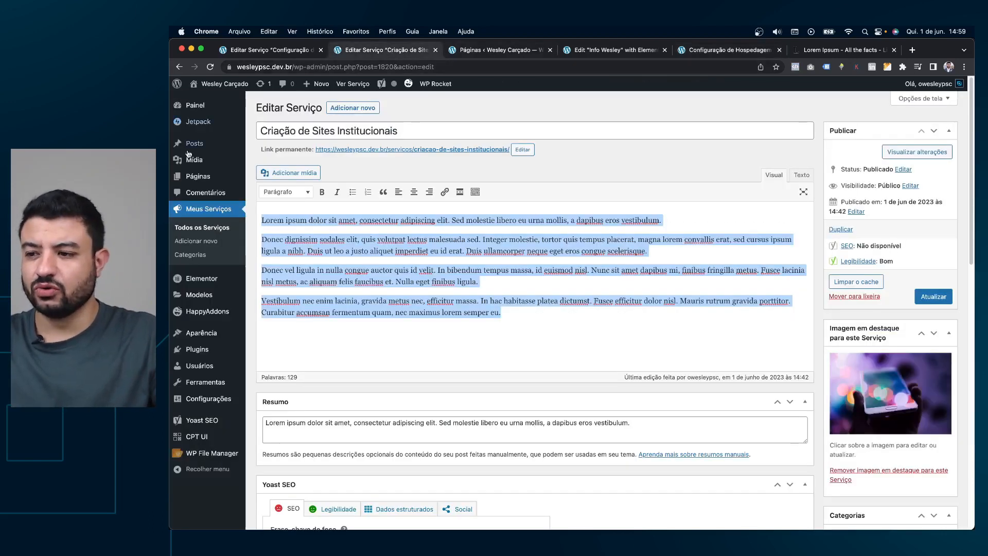
{"action": "mouse_move", "coordinate": [203, 296]}
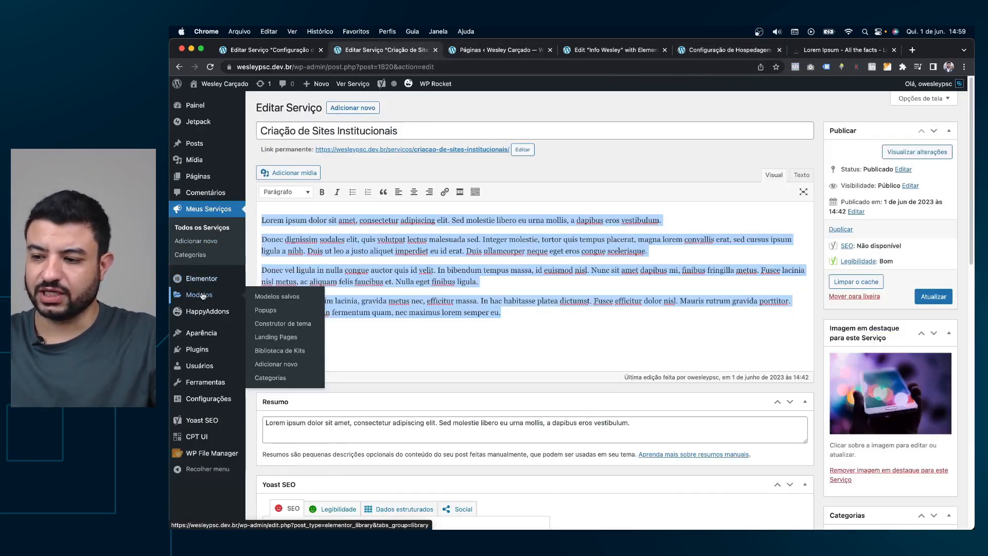
{"action": "left_click", "coordinate": [286, 325]}
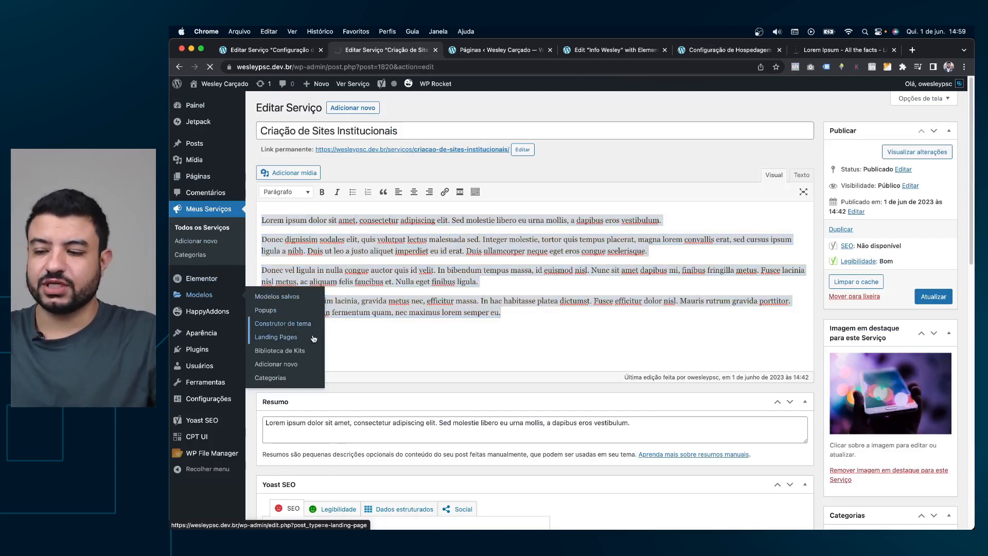
{"action": "left_click", "coordinate": [739, 50]}
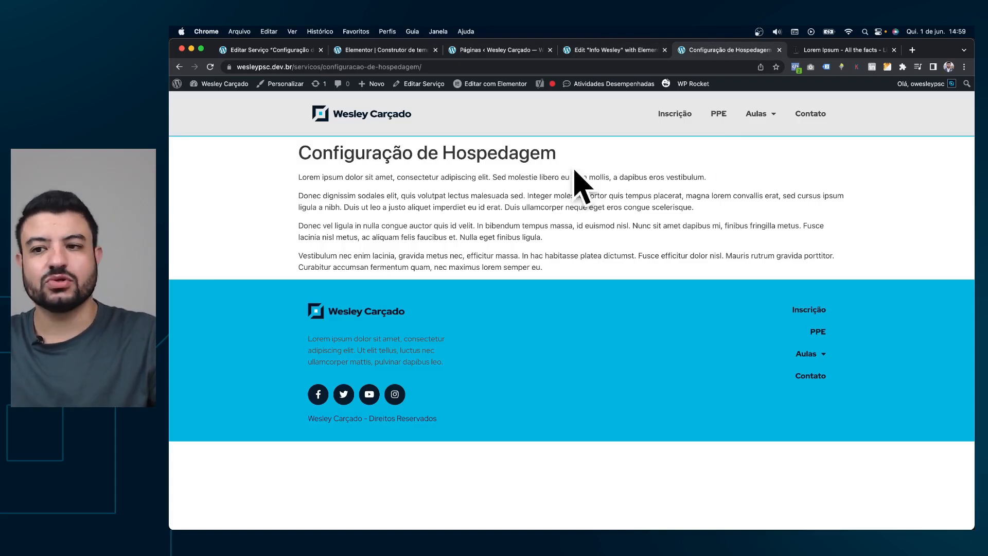
{"action": "left_click", "coordinate": [386, 50]}
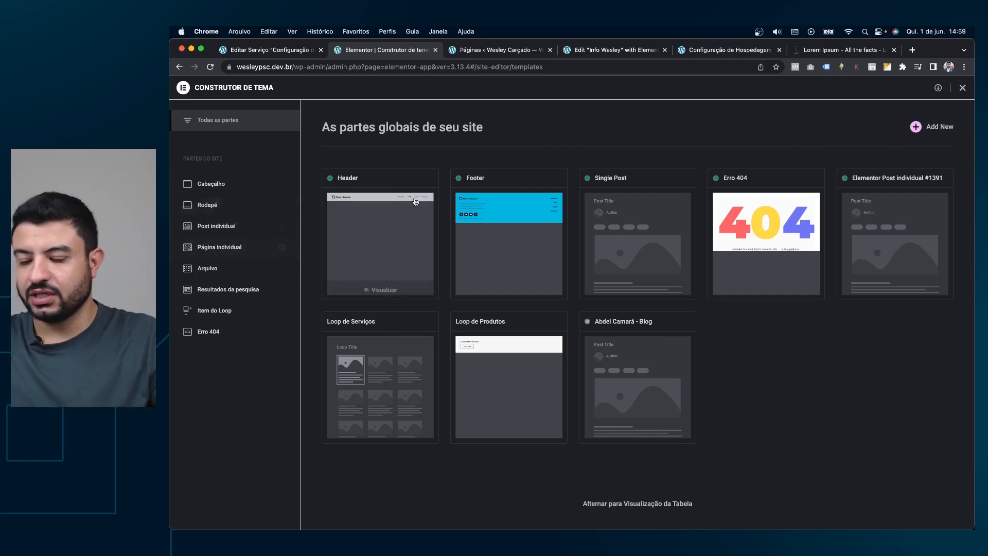
{"action": "left_click", "coordinate": [231, 232]}
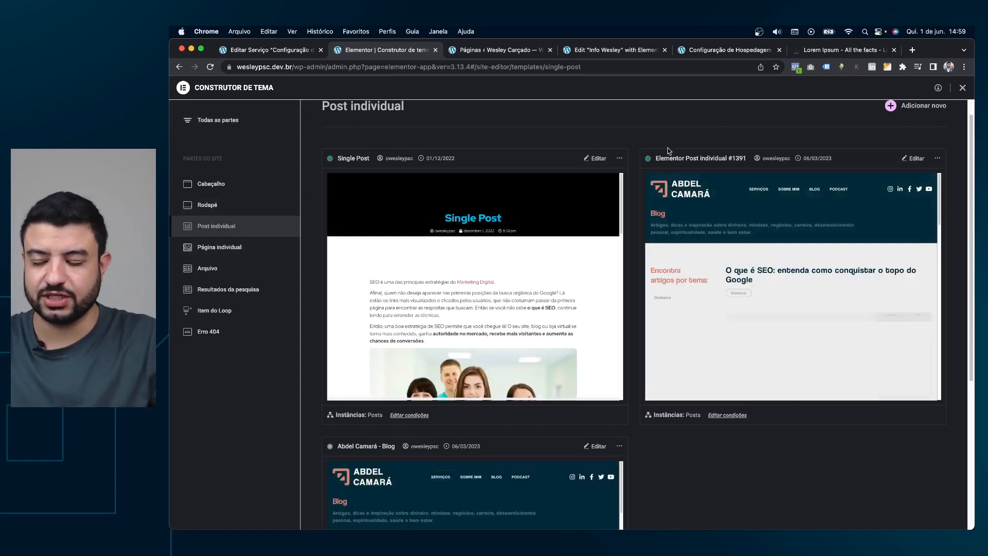
{"action": "scroll", "coordinate": [670, 150], "scroll_direction": "up", "scroll_amount": 1}
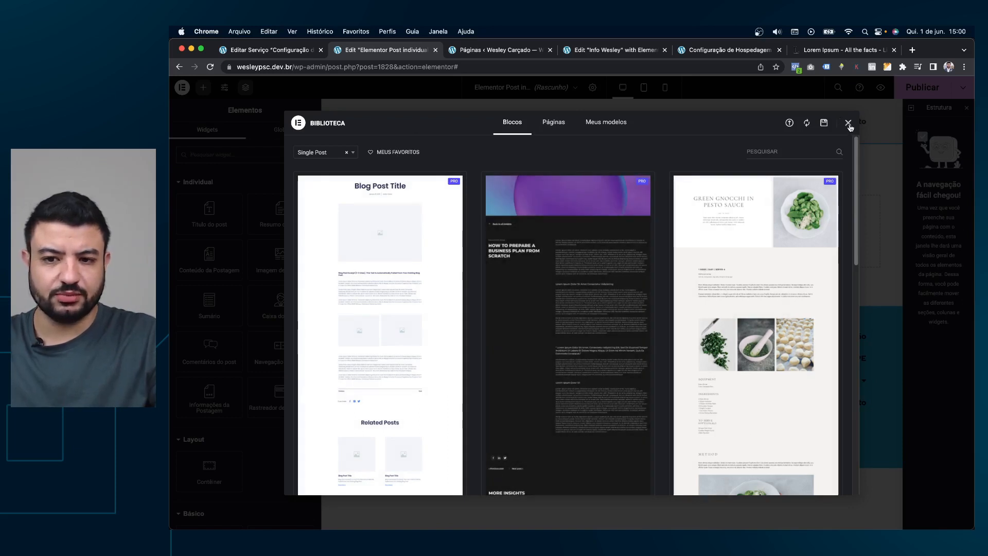
Add a one-column container with 120 px top and bottom padding to the blank template.
{"action": "left_click", "coordinate": [848, 124]}
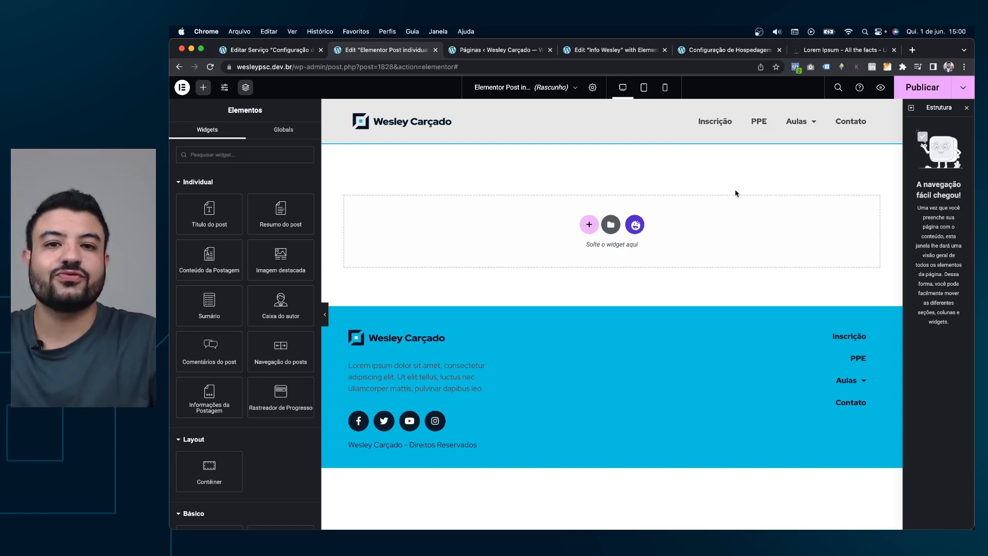
{"action": "left_click", "coordinate": [589, 225]}
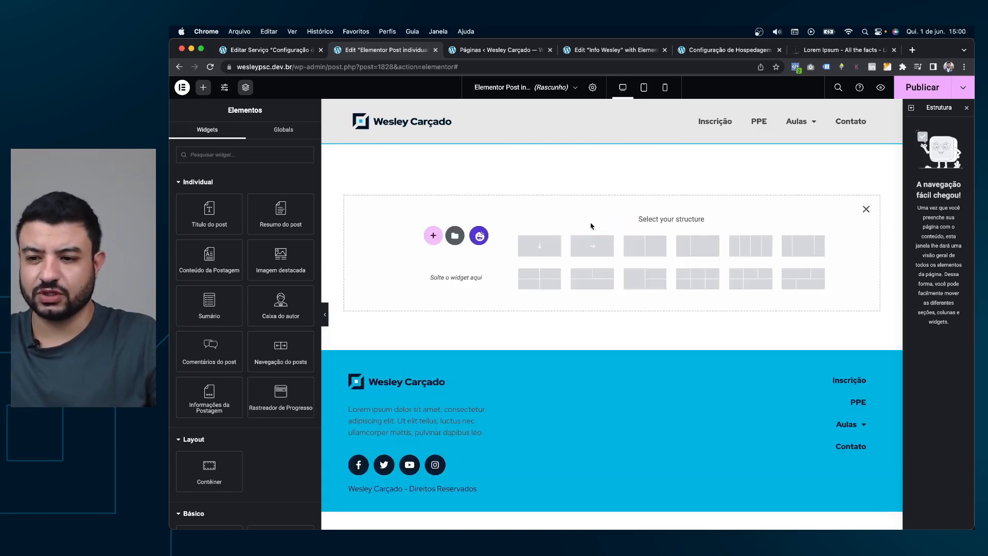
{"action": "left_click", "coordinate": [557, 244]}
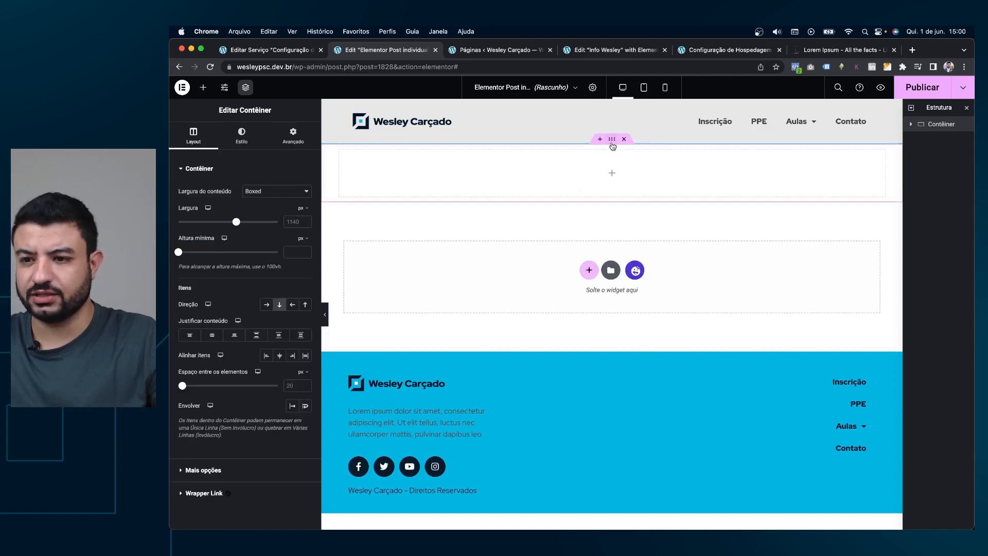
{"action": "left_click", "coordinate": [297, 144]}
{"action": "left_click", "coordinate": [191, 240]}
{"action": "type", "text": "0"}
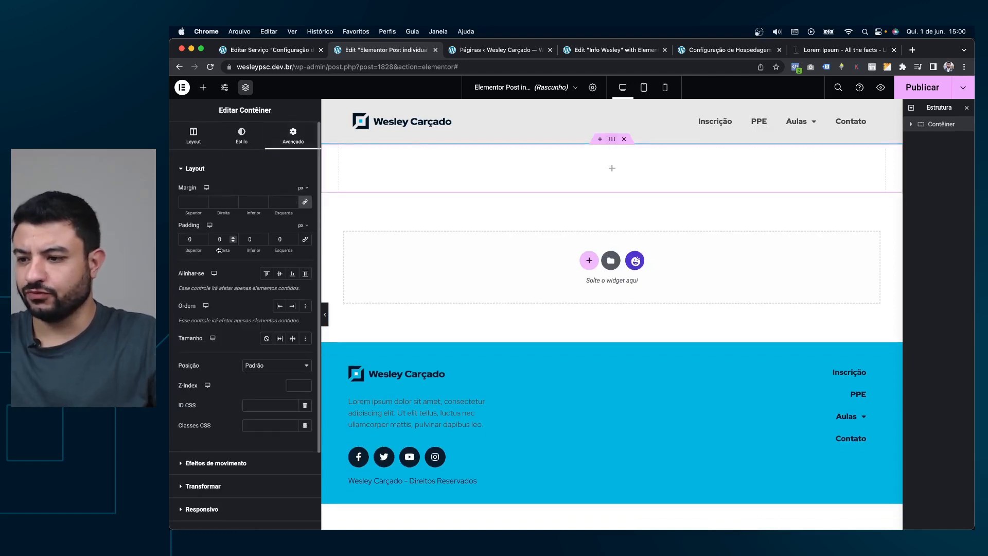
{"action": "type", "text": "120"}
{"action": "key", "text": "Tab"}
{"action": "key", "text": "Tab"}
{"action": "type", "text": "120"}
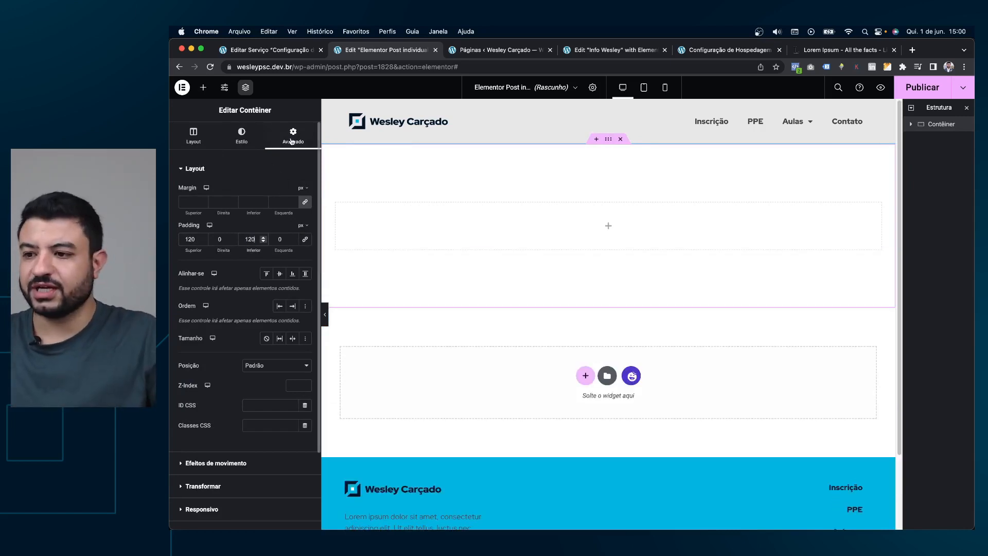
{"action": "left_click", "coordinate": [204, 88]}
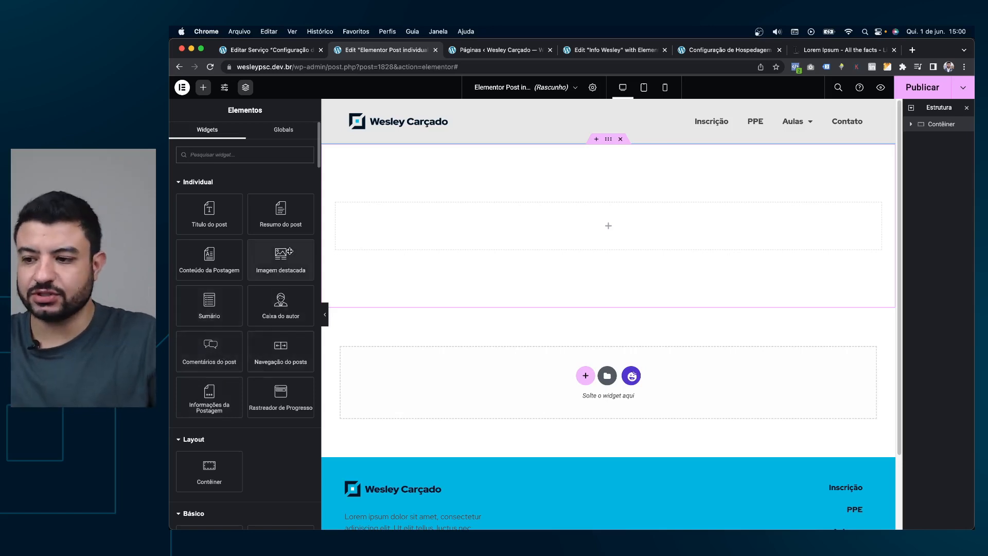
Drop the Imagem destacada widget into the container and open the template settings.
{"action": "left_click_drag", "start_coordinate": [283, 264], "coordinate": [568, 226]}
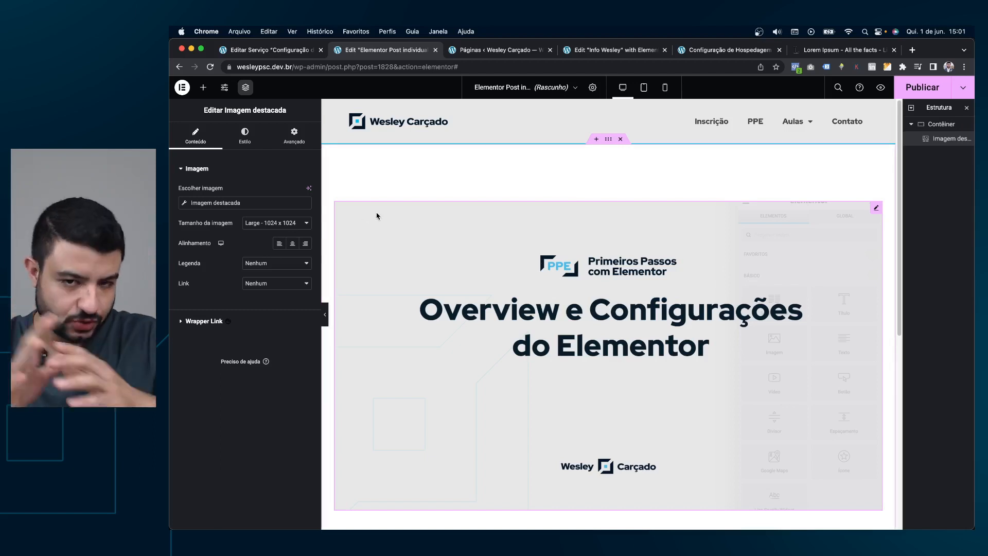
{"action": "left_click", "coordinate": [594, 87]}
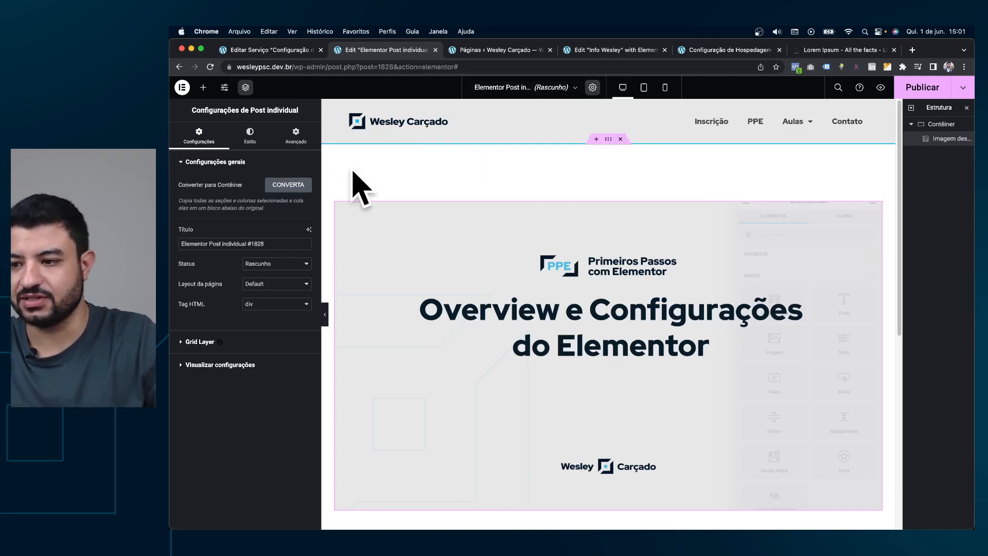
Set the template preview content to Serviço and apply it.
{"action": "left_click", "coordinate": [232, 366]}
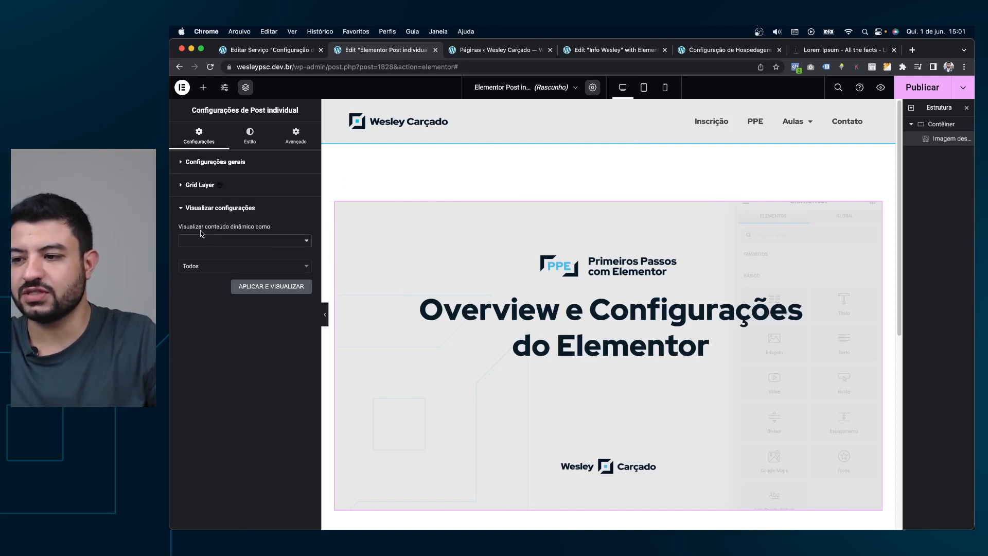
{"action": "left_click_drag", "start_coordinate": [198, 227], "coordinate": [272, 230]}
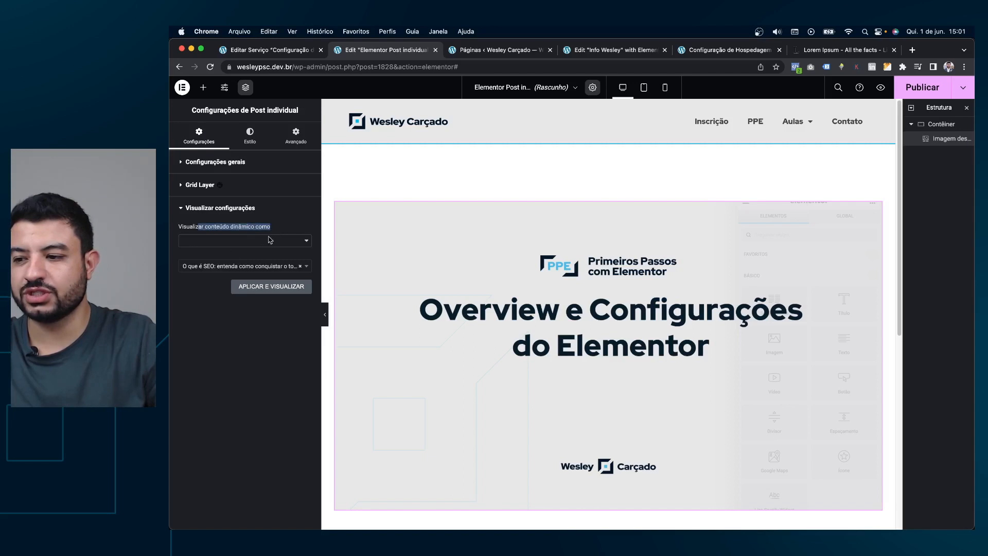
{"action": "left_click", "coordinate": [270, 240]}
{"action": "left_click", "coordinate": [222, 282]}
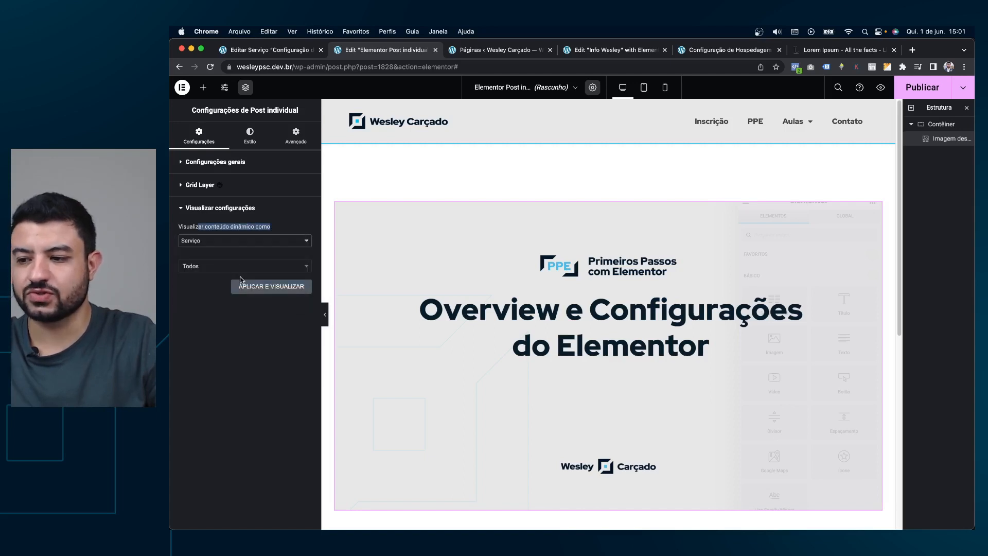
{"action": "left_click", "coordinate": [242, 286]}
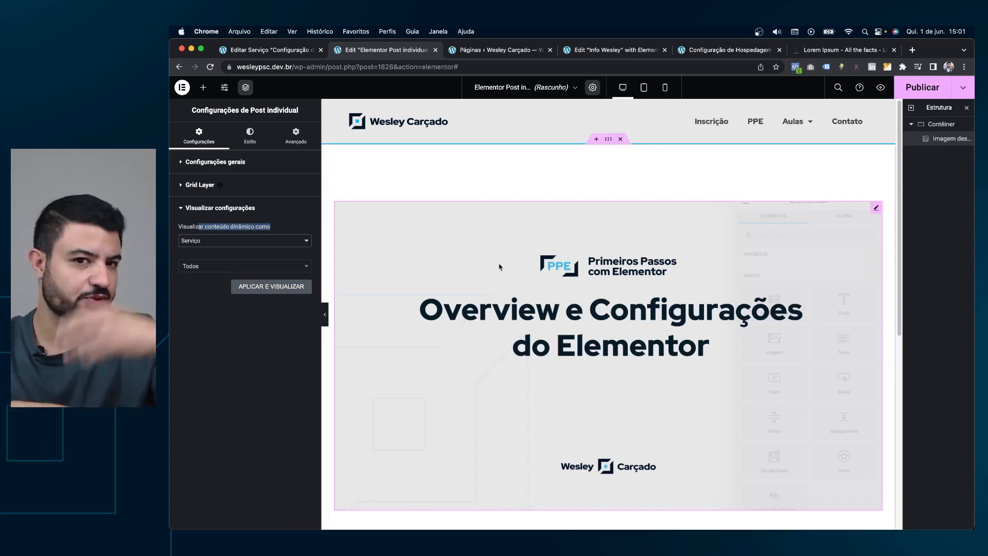
{"action": "left_click_drag", "start_coordinate": [189, 227], "coordinate": [266, 231]}
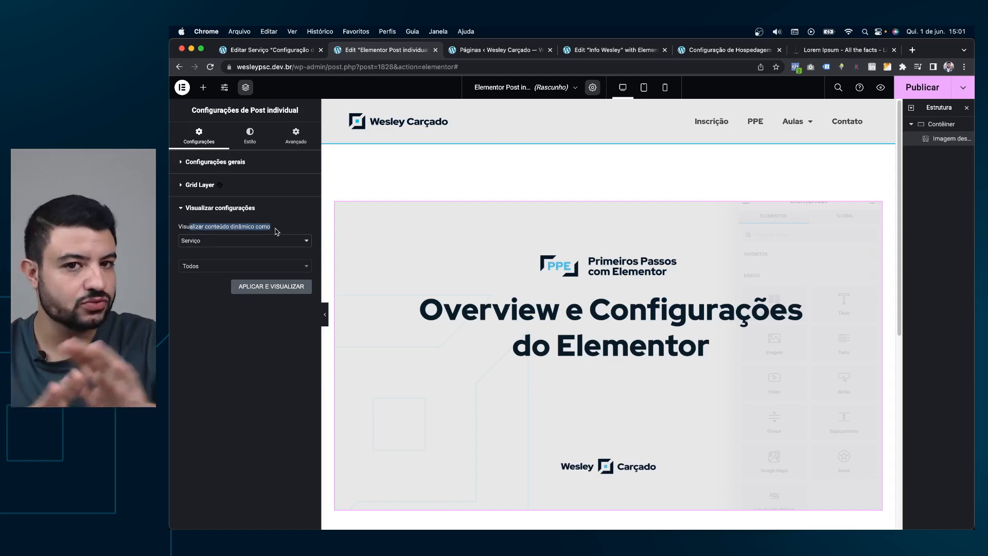
{"action": "left_click", "coordinate": [271, 292]}
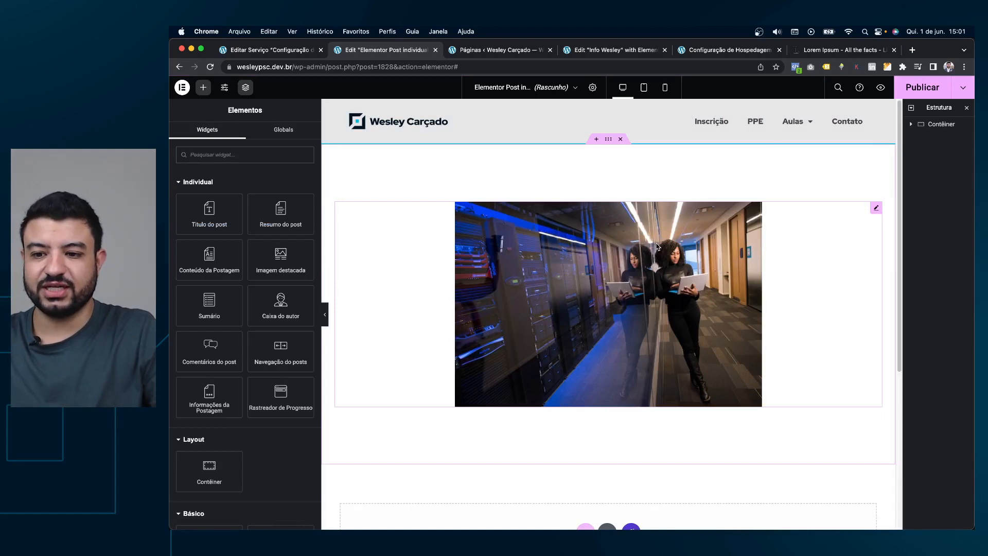
Set the featured image width to 100%.
{"action": "left_click", "coordinate": [874, 207]}
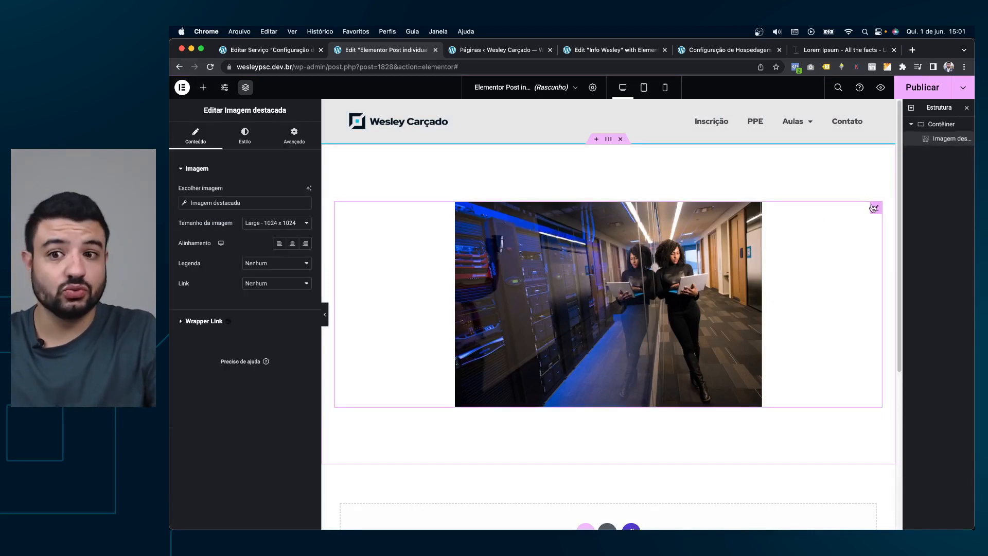
{"action": "left_click", "coordinate": [245, 135]}
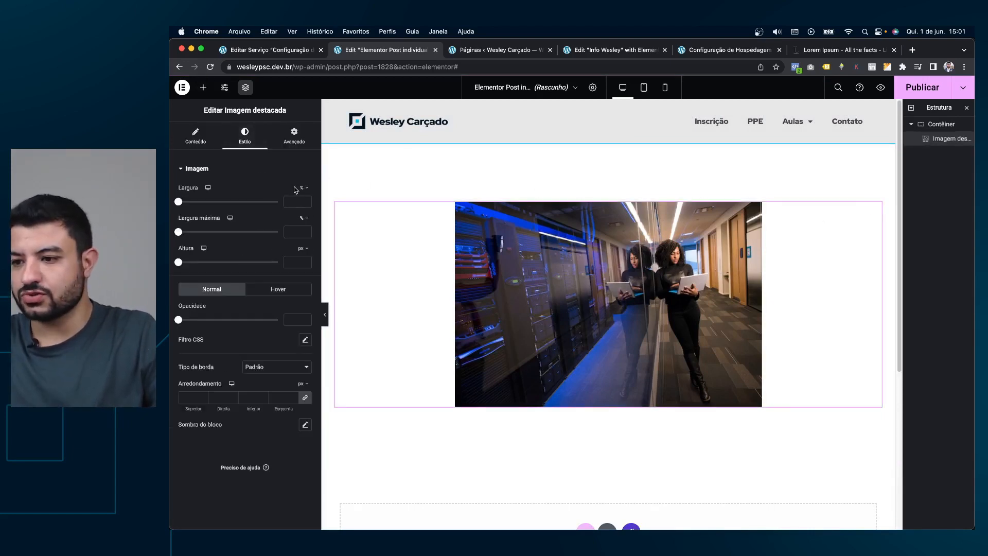
{"action": "left_click", "coordinate": [290, 201]}
{"action": "type", "text": "100"}
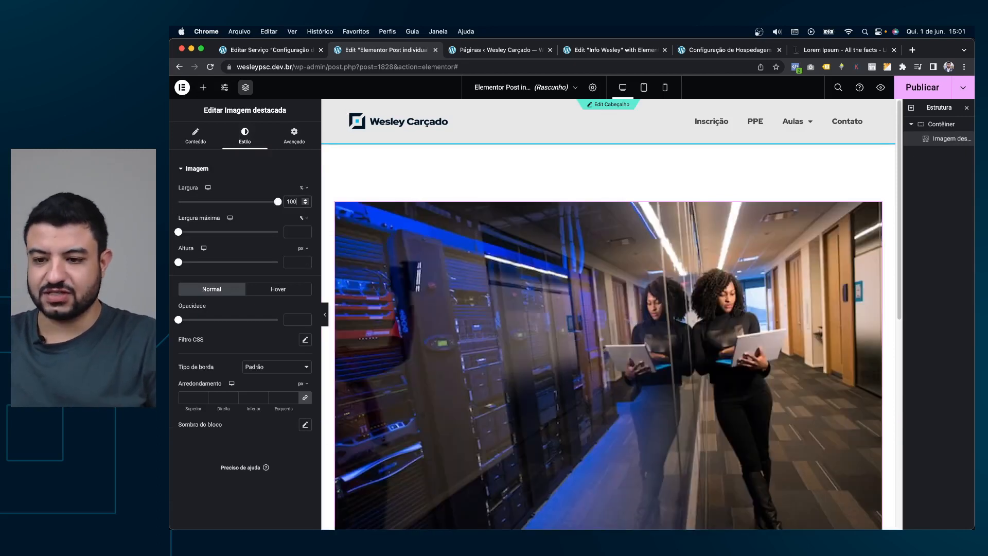
{"action": "scroll", "coordinate": [652, 240], "scroll_direction": "down", "scroll_amount": 5}
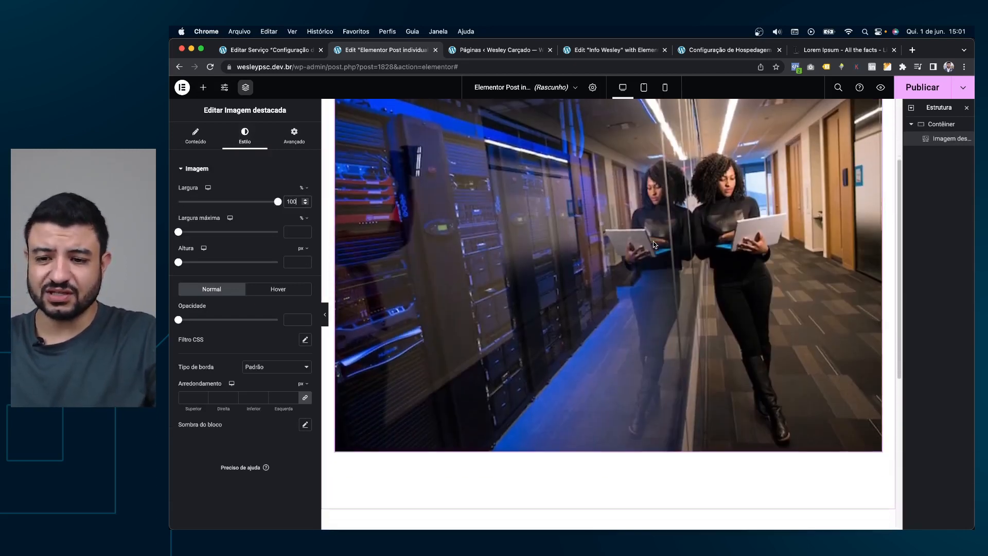
{"action": "scroll", "coordinate": [653, 241], "scroll_direction": "up", "scroll_amount": 1}
{"action": "scroll", "coordinate": [652, 241], "scroll_direction": "down", "scroll_amount": 2}
{"action": "scroll", "coordinate": [575, 246], "scroll_direction": "up", "scroll_amount": 4}
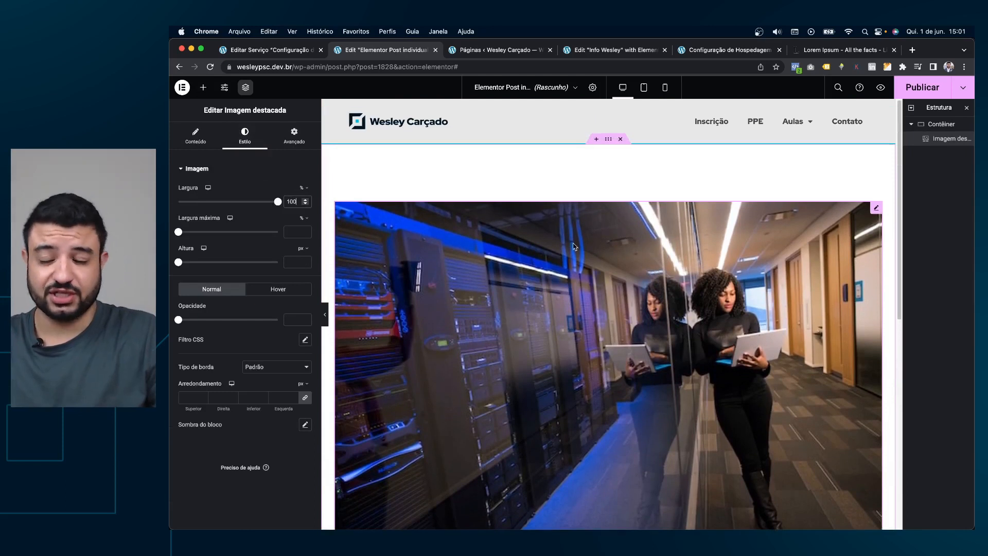
{"action": "scroll", "coordinate": [566, 257], "scroll_direction": "down", "scroll_amount": 2}
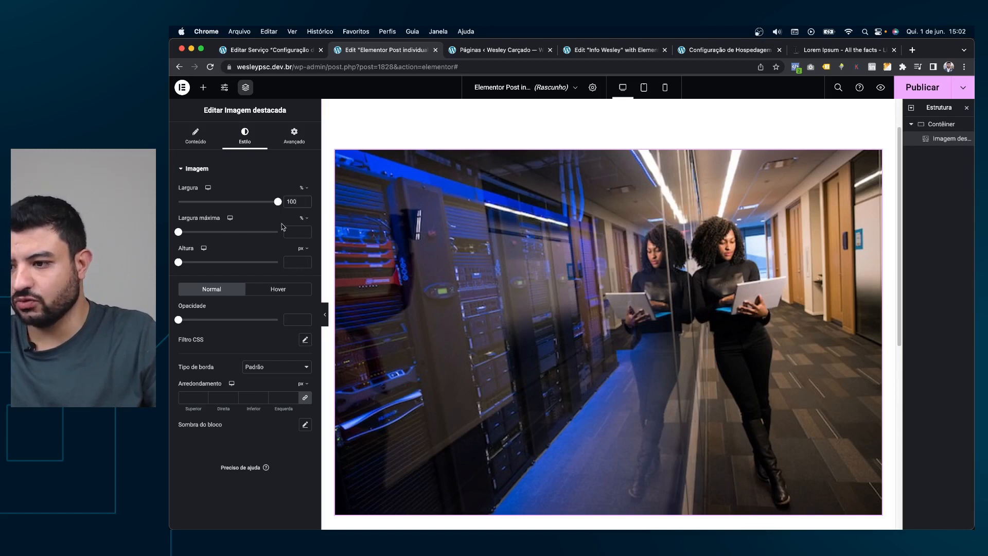
Give the featured image a fixed height of about 460 px with cover fit.
{"action": "left_click_drag", "start_coordinate": [178, 266], "coordinate": [247, 273]}
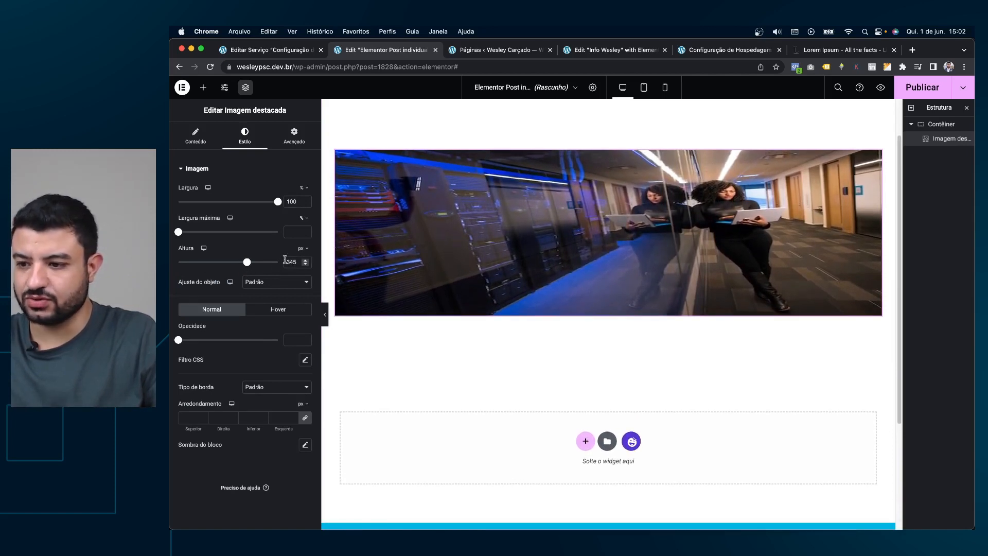
{"action": "left_click", "coordinate": [273, 286]}
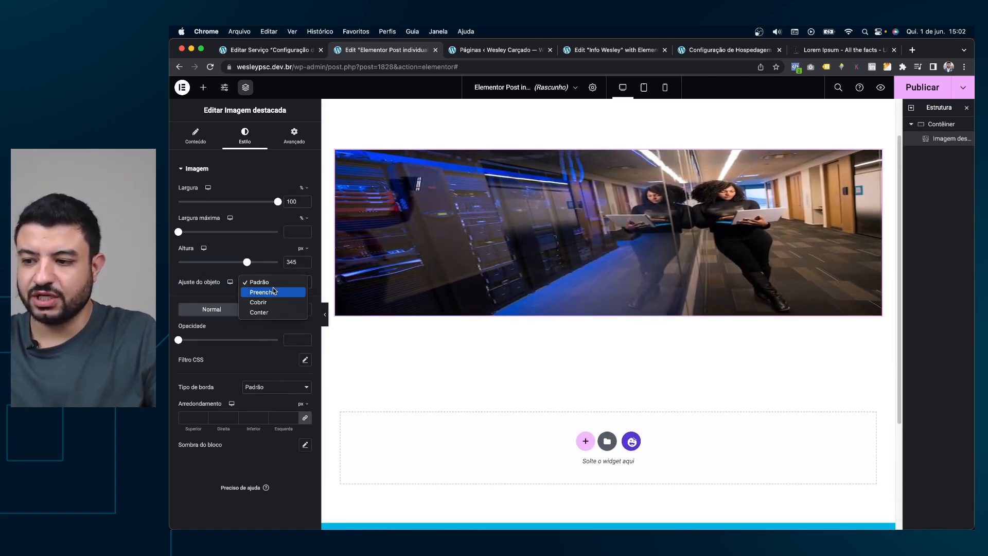
{"action": "left_click", "coordinate": [272, 300]}
{"action": "left_click", "coordinate": [272, 287]}
{"action": "left_click", "coordinate": [272, 295]}
{"action": "left_click", "coordinate": [275, 286]}
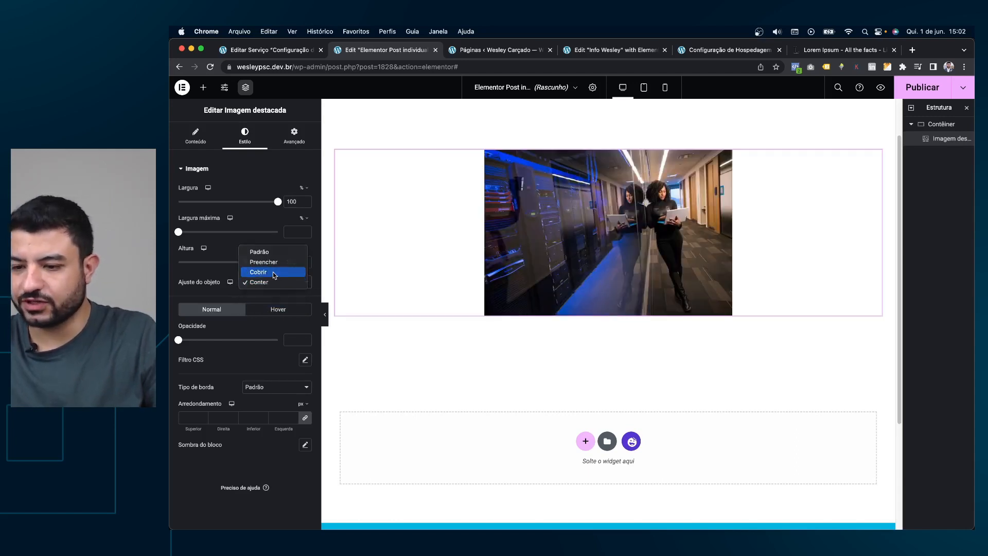
{"action": "left_click", "coordinate": [274, 273]}
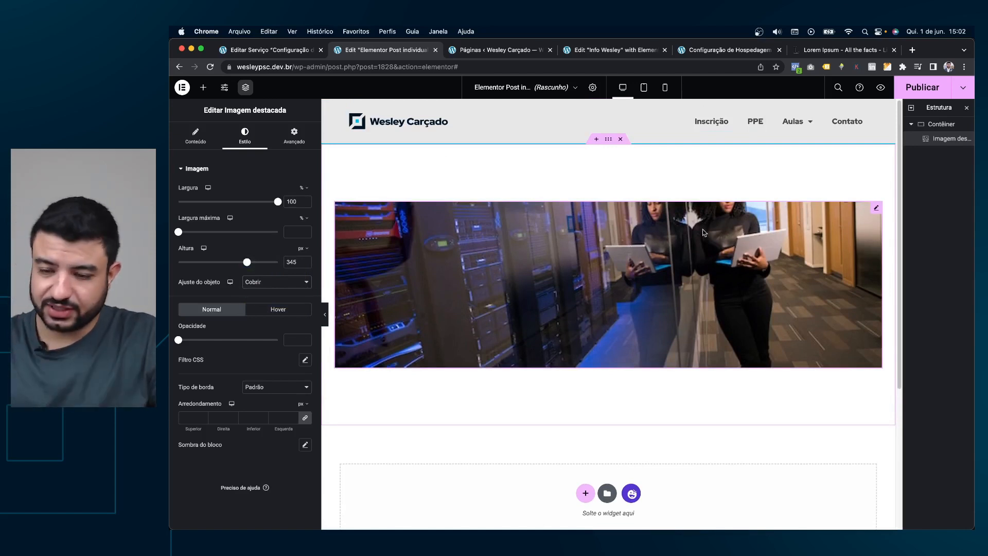
{"action": "left_click_drag", "start_coordinate": [251, 259], "coordinate": [272, 263]}
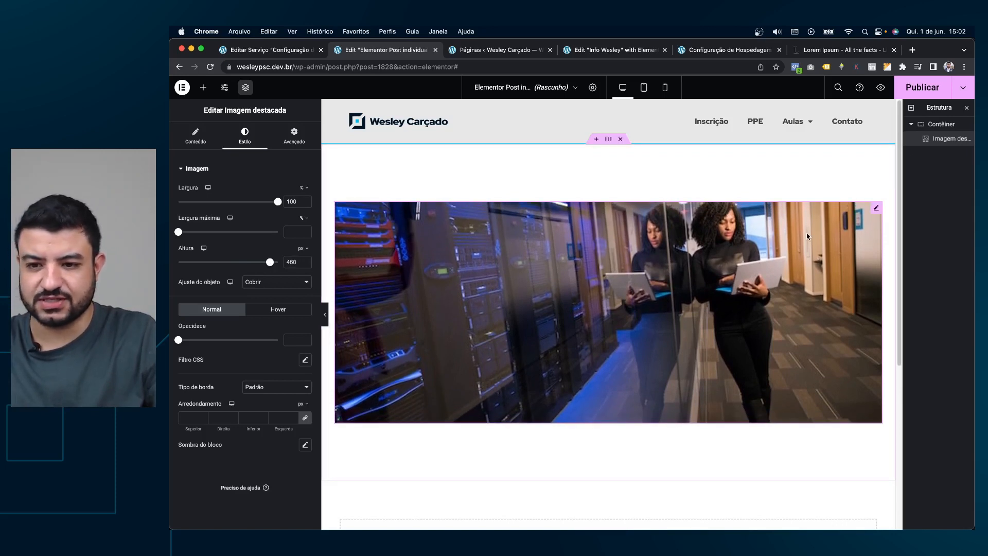
{"action": "scroll", "coordinate": [660, 238], "scroll_direction": "down", "scroll_amount": 1}
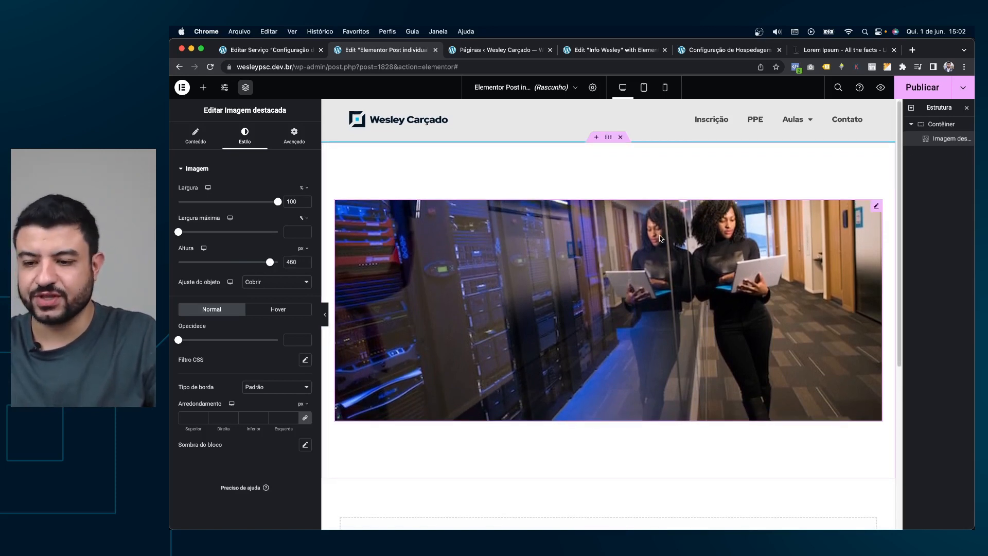
{"action": "scroll", "coordinate": [664, 244], "scroll_direction": "down", "scroll_amount": 1}
{"action": "scroll", "coordinate": [702, 227], "scroll_direction": "down", "scroll_amount": 2}
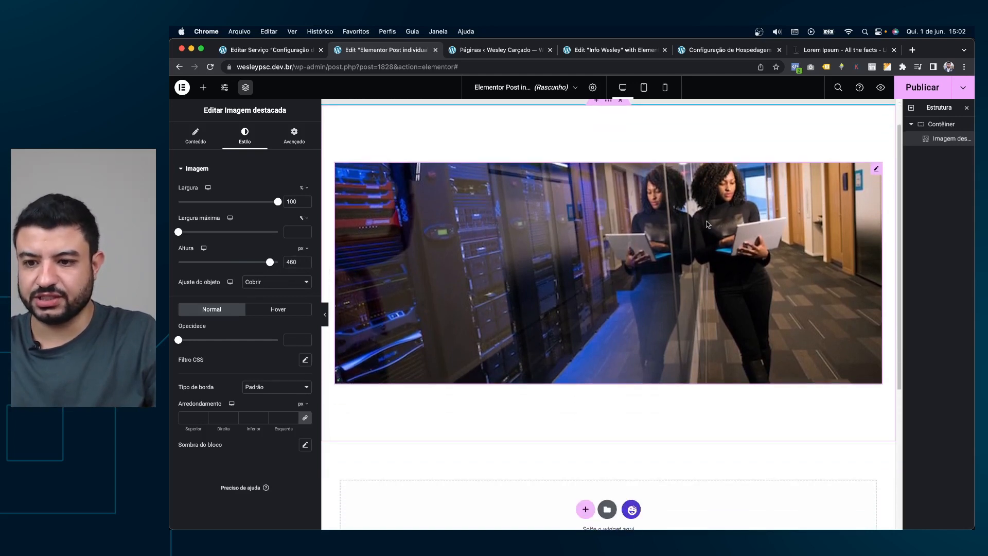
{"action": "scroll", "coordinate": [664, 224], "scroll_direction": "up", "scroll_amount": 2}
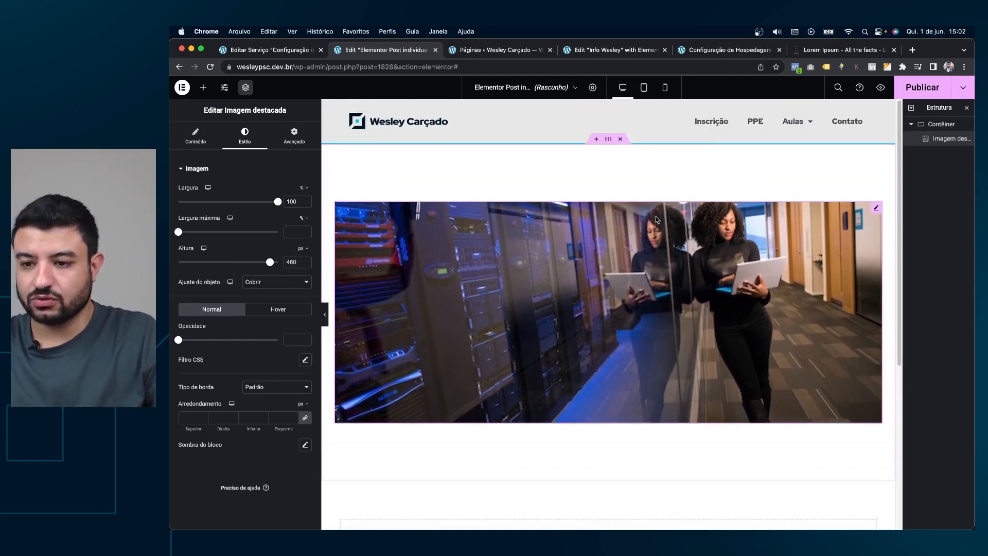
Delete the featured image widget from the container.
{"action": "right_click", "coordinate": [876, 210]}
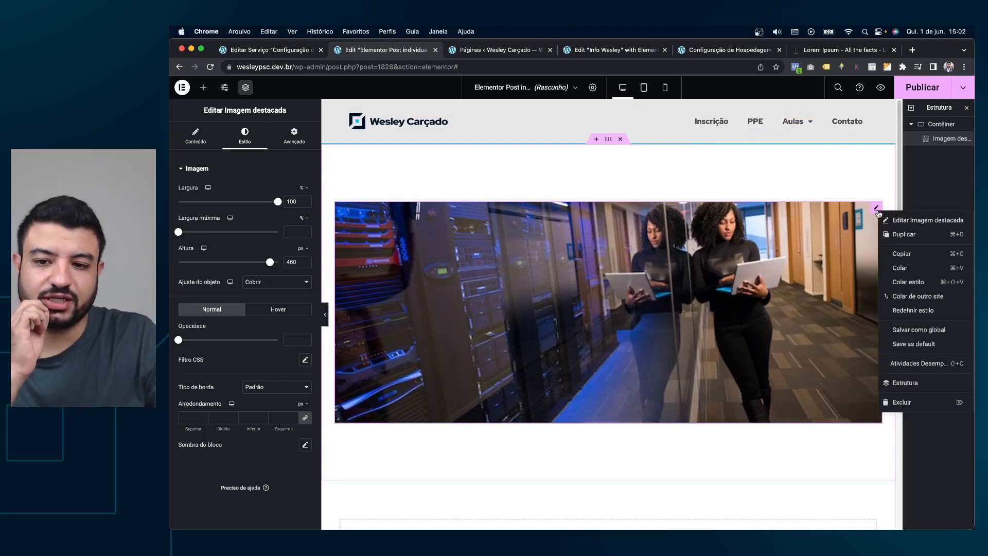
{"action": "left_click", "coordinate": [798, 215]}
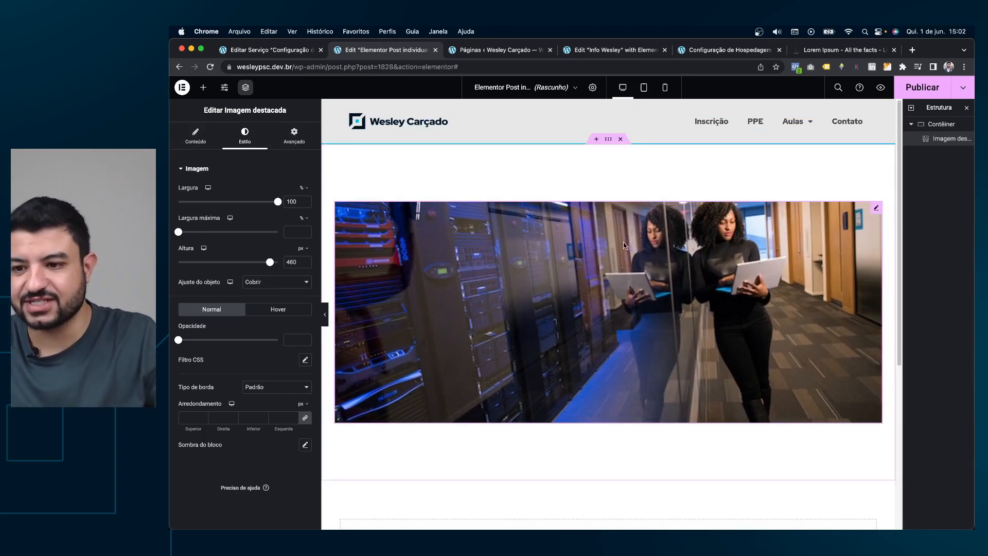
{"action": "right_click", "coordinate": [584, 244]}
{"action": "left_click", "coordinate": [615, 443]}
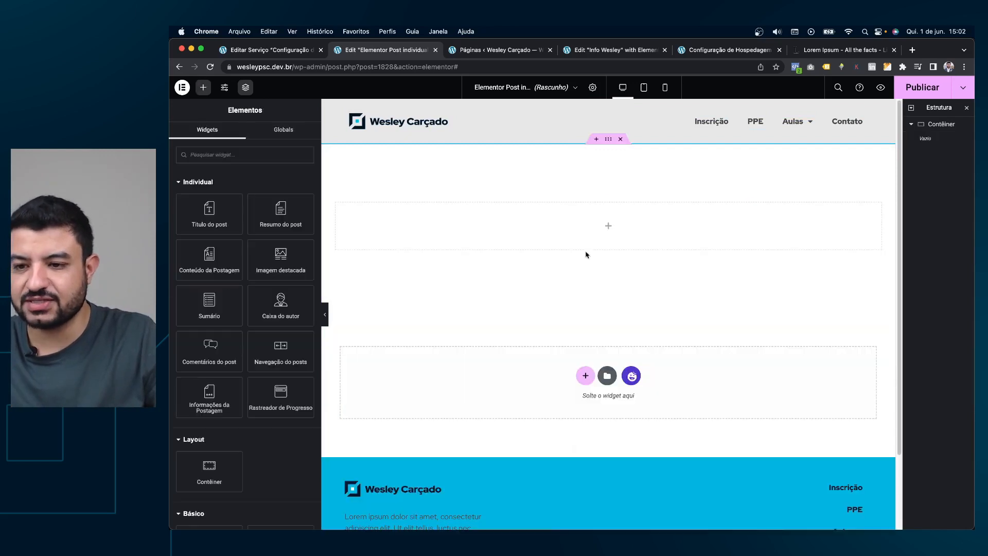
Set the container background to the dynamic featured image, centred, non-repeating, full cover.
{"action": "left_click", "coordinate": [608, 144]}
{"action": "left_click", "coordinate": [243, 134]}
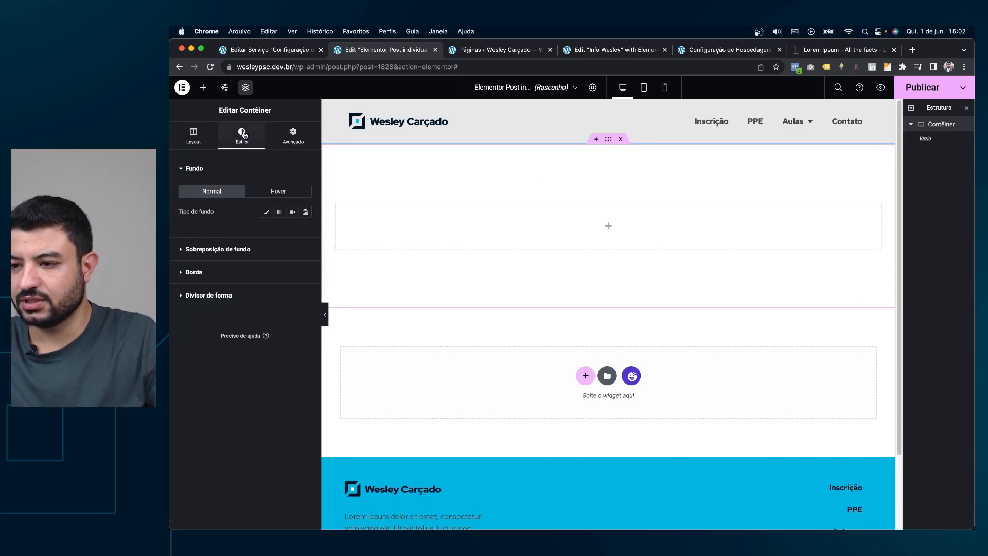
{"action": "left_click", "coordinate": [265, 214]}
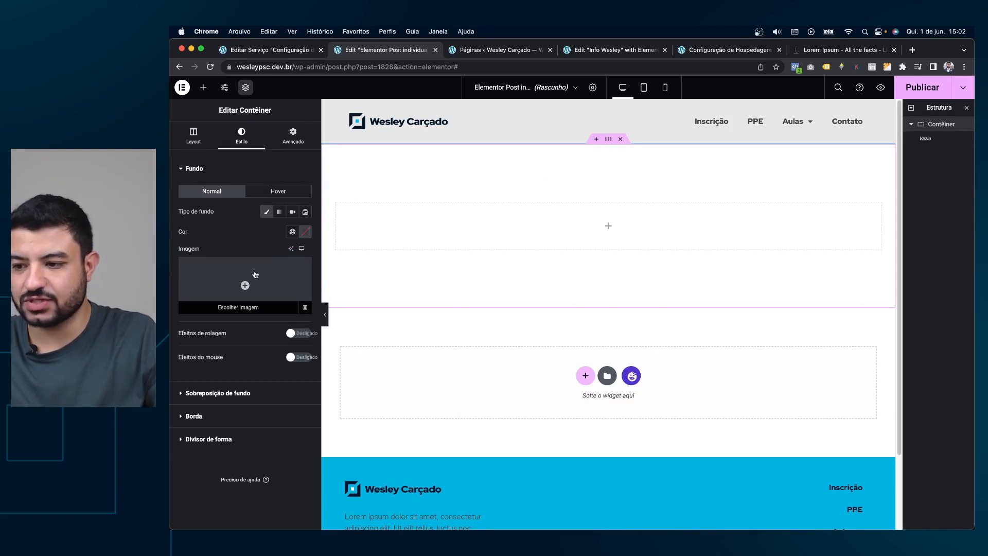
{"action": "left_click", "coordinate": [305, 311]}
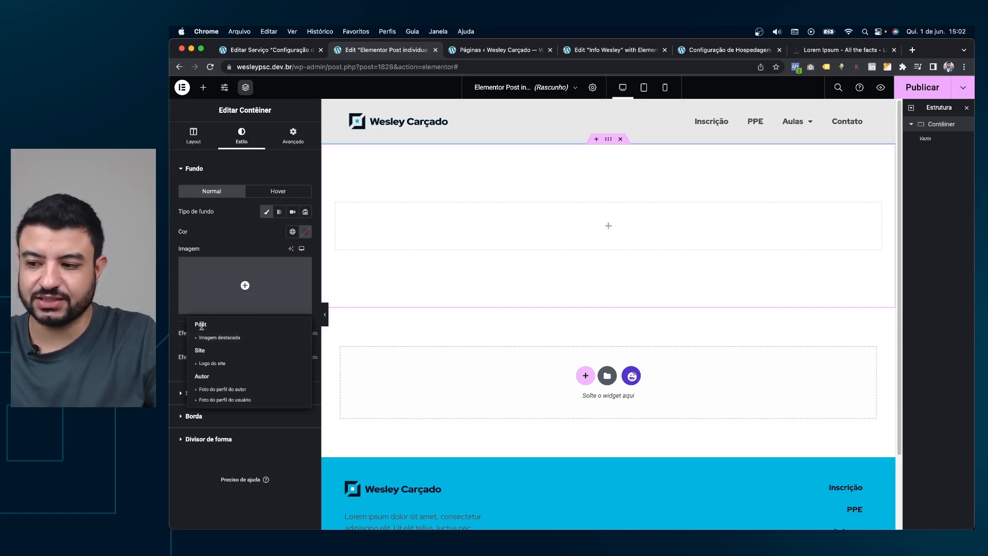
{"action": "left_click", "coordinate": [224, 337]}
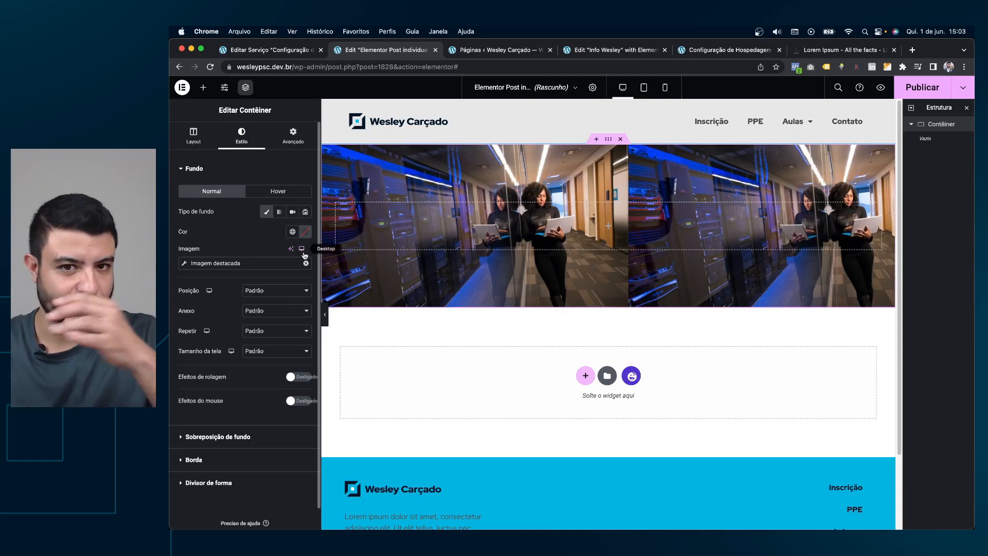
{"action": "left_click", "coordinate": [275, 290]}
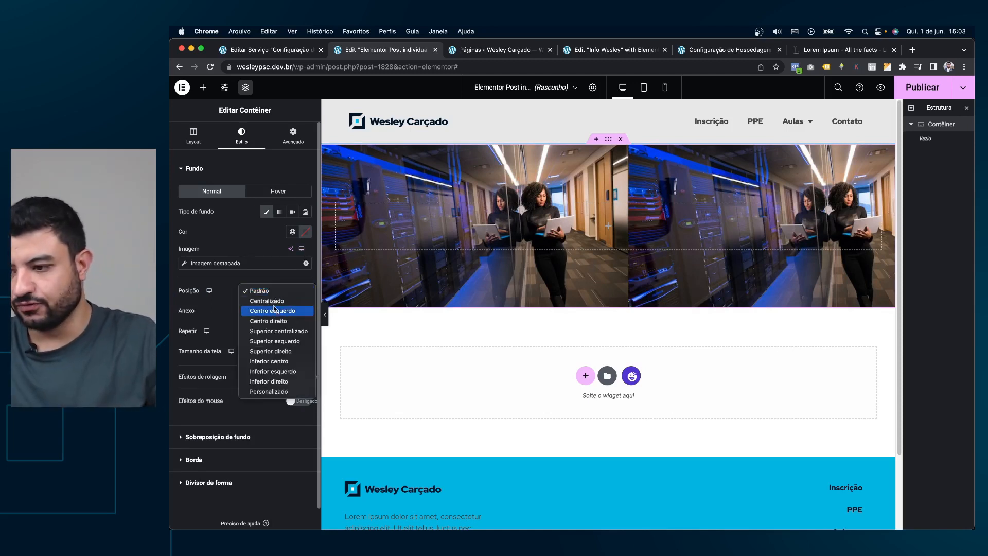
{"action": "left_click", "coordinate": [277, 301]}
{"action": "left_click", "coordinate": [274, 330]}
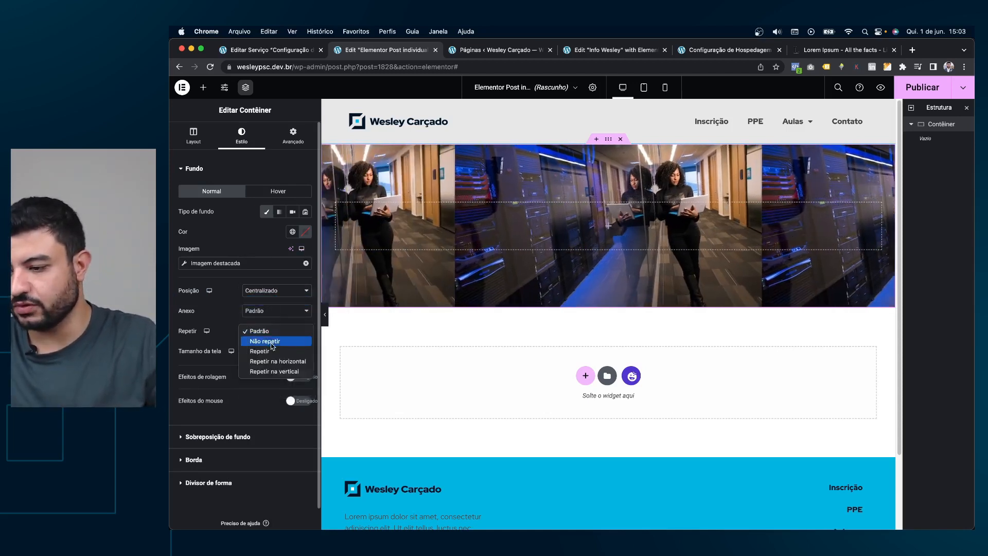
{"action": "left_click", "coordinate": [272, 341]}
{"action": "left_click", "coordinate": [276, 351]}
{"action": "left_click", "coordinate": [278, 370]}
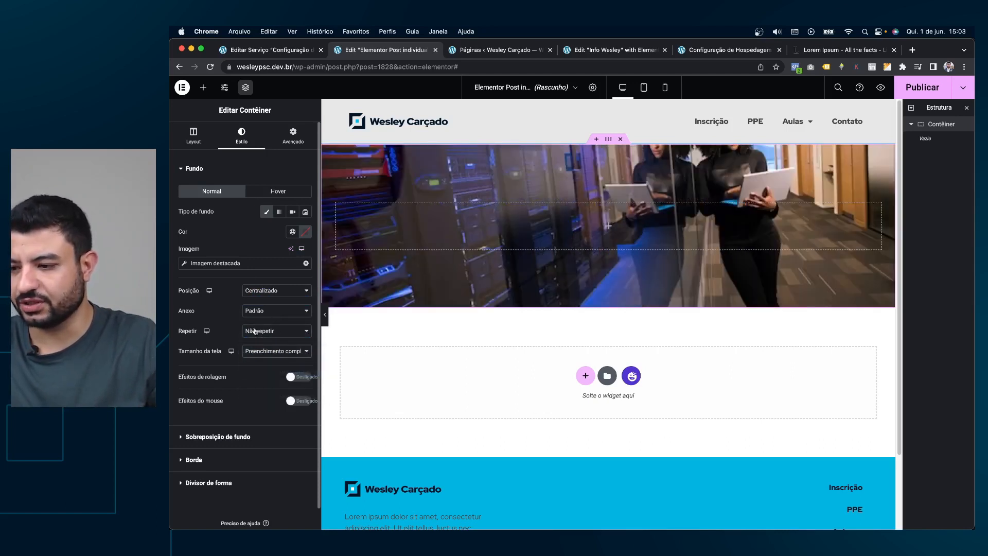
Enable scrolling effects with vertical scroll on the hero container.
{"action": "left_click", "coordinate": [300, 378]}
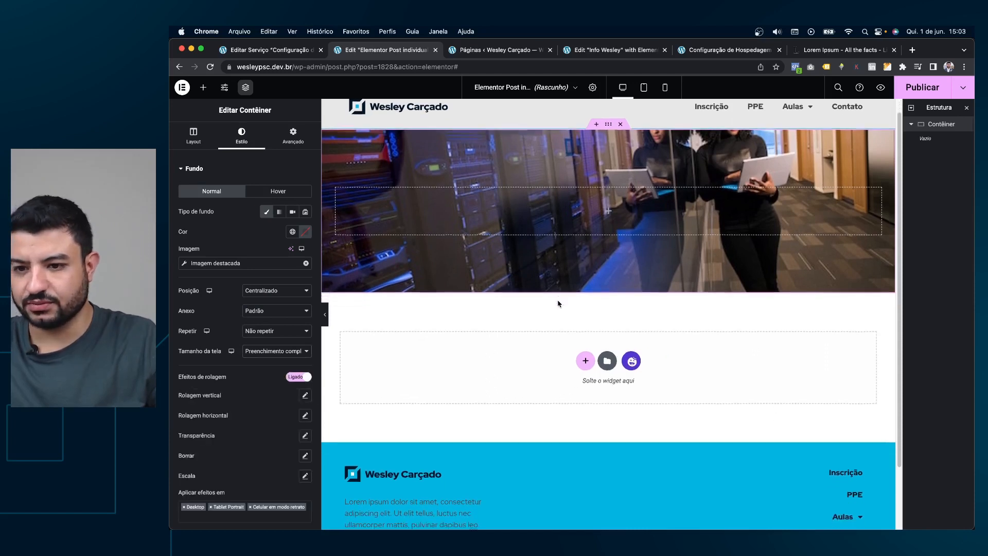
{"action": "left_click", "coordinate": [305, 395]}
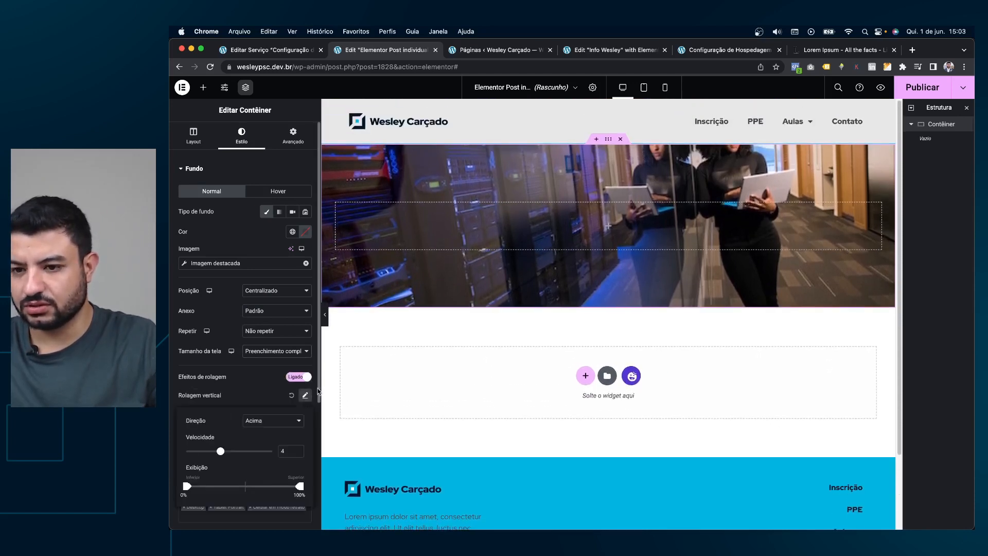
{"action": "scroll", "coordinate": [622, 313], "scroll_direction": "down", "scroll_amount": 2}
{"action": "scroll", "coordinate": [622, 314], "scroll_direction": "up", "scroll_amount": 2}
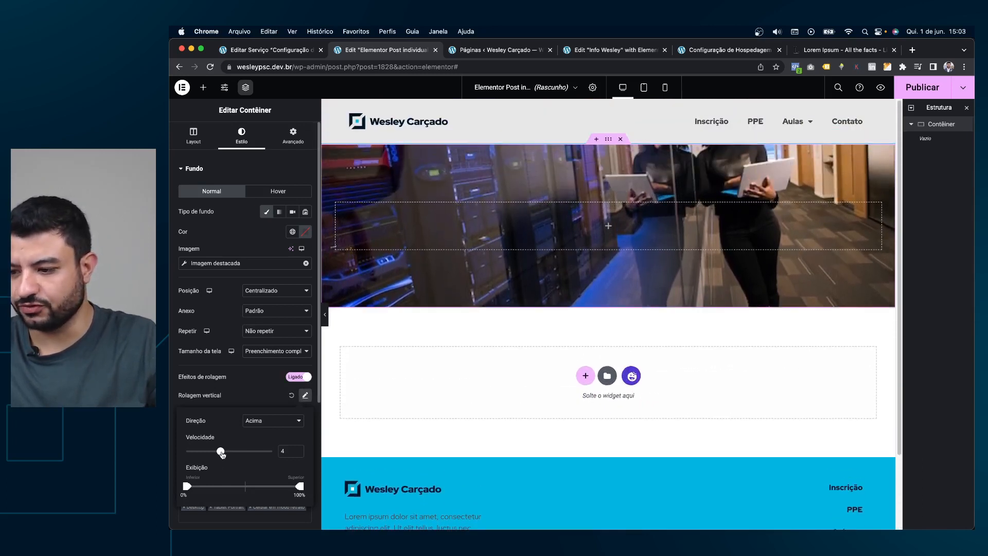
{"action": "left_click", "coordinate": [252, 387]}
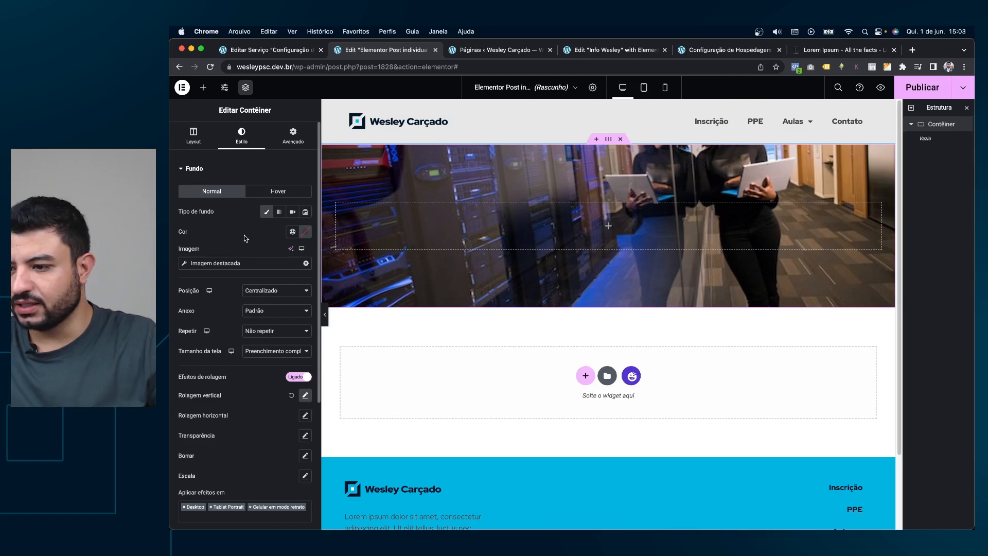
Add a classic black background overlay at 0.7 opacity over the hero image.
{"action": "left_click", "coordinate": [221, 175]}
{"action": "left_click", "coordinate": [216, 203]}
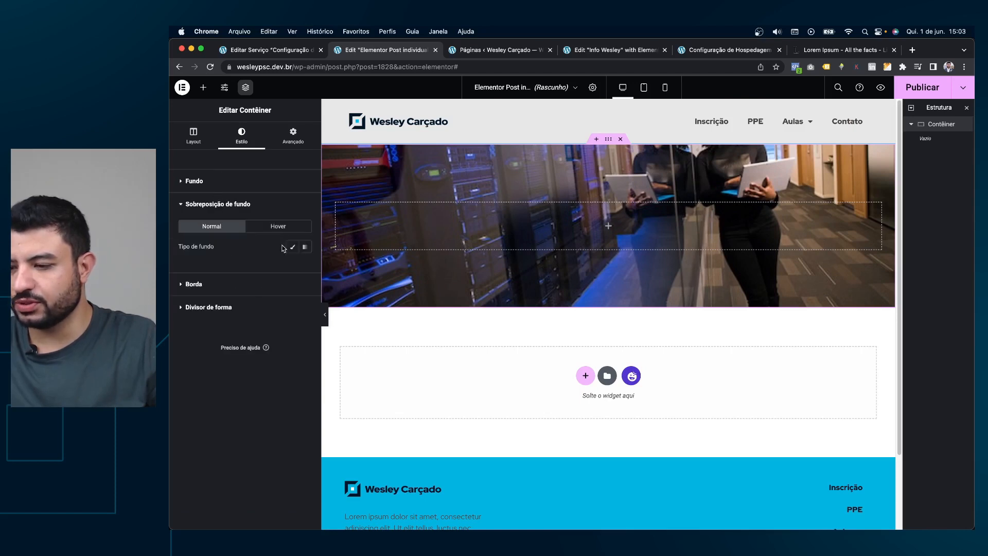
{"action": "left_click", "coordinate": [291, 248]}
{"action": "left_click", "coordinate": [306, 268]}
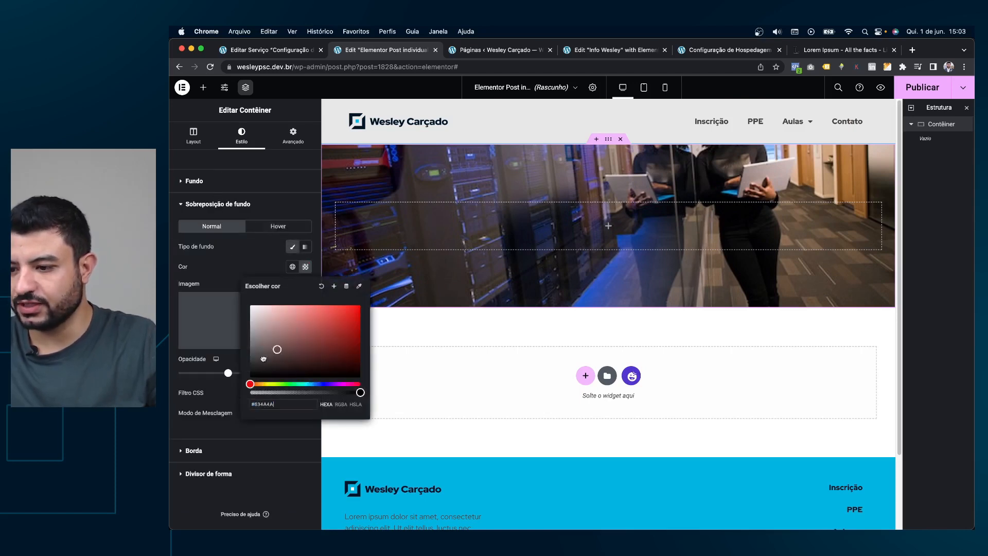
{"action": "left_click", "coordinate": [250, 374]}
{"action": "left_click", "coordinate": [243, 283]}
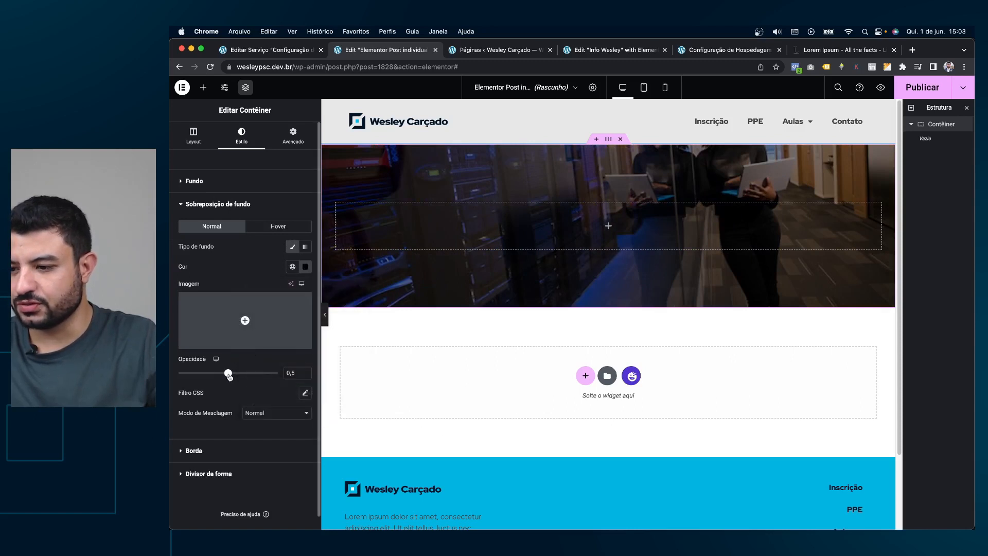
{"action": "left_click_drag", "start_coordinate": [228, 373], "coordinate": [244, 373]}
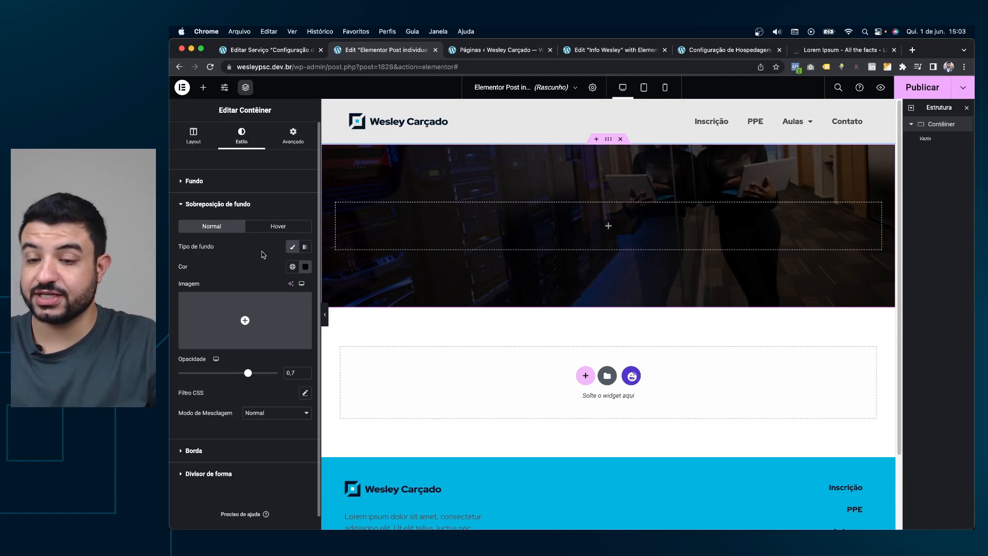
{"action": "mouse_move", "coordinate": [226, 323]}
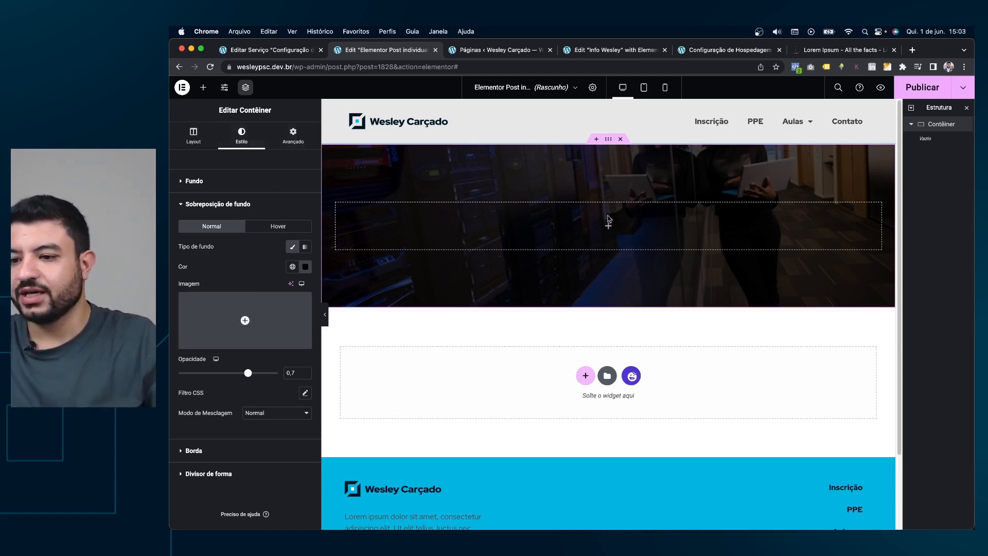
{"action": "left_click", "coordinate": [203, 87]}
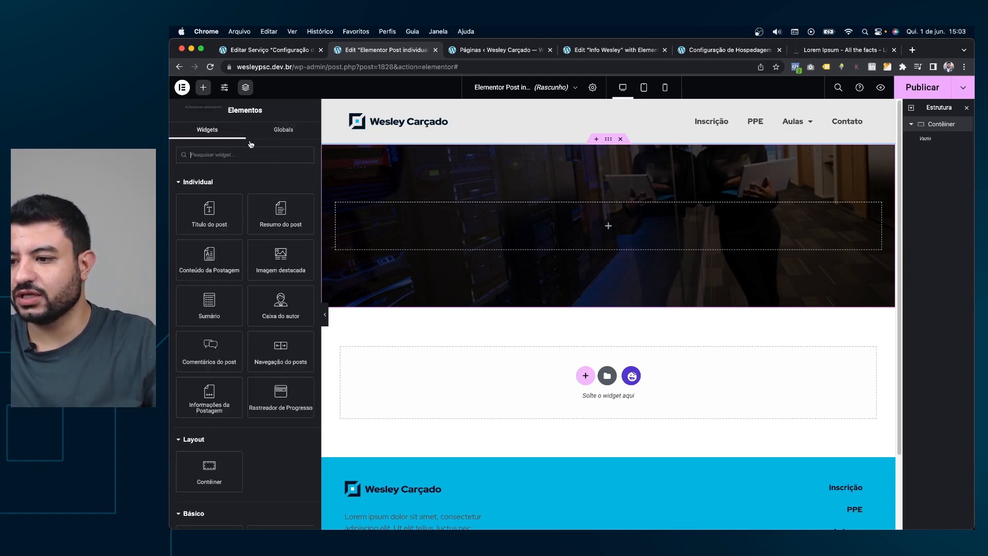
Place the Post Title widget inside the hero and centre it.
{"action": "left_click_drag", "start_coordinate": [216, 212], "coordinate": [643, 219]}
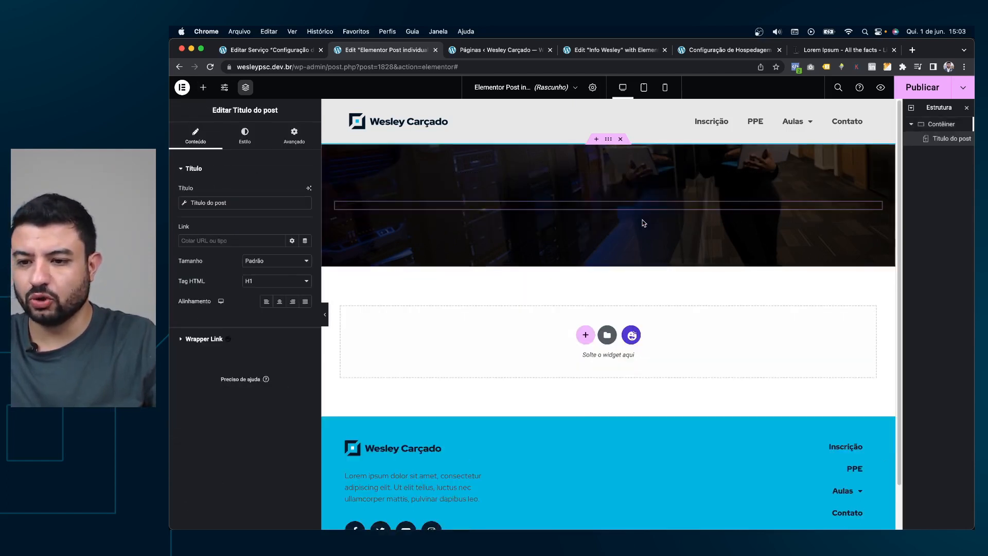
{"action": "left_click", "coordinate": [249, 140]}
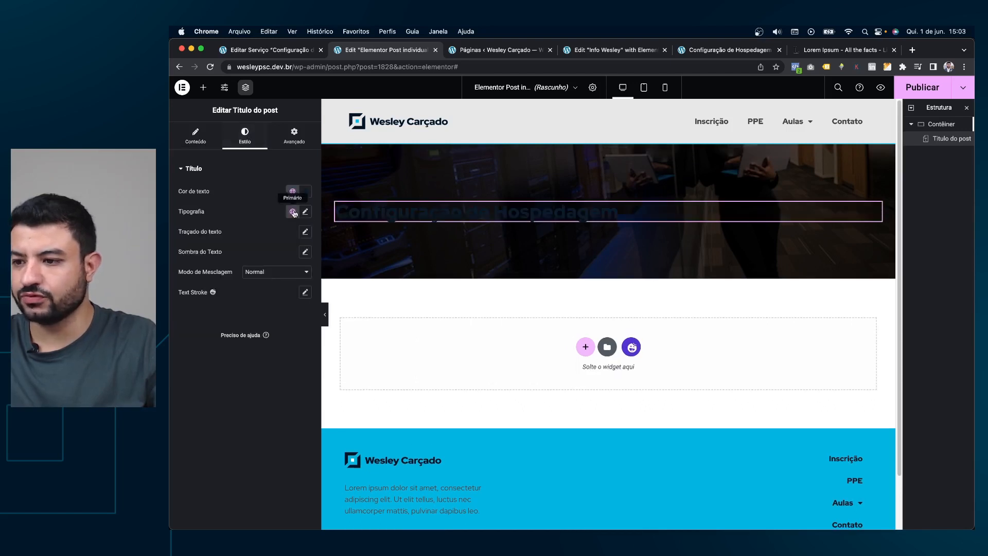
{"action": "left_click", "coordinate": [196, 140]}
{"action": "left_click", "coordinate": [278, 302]}
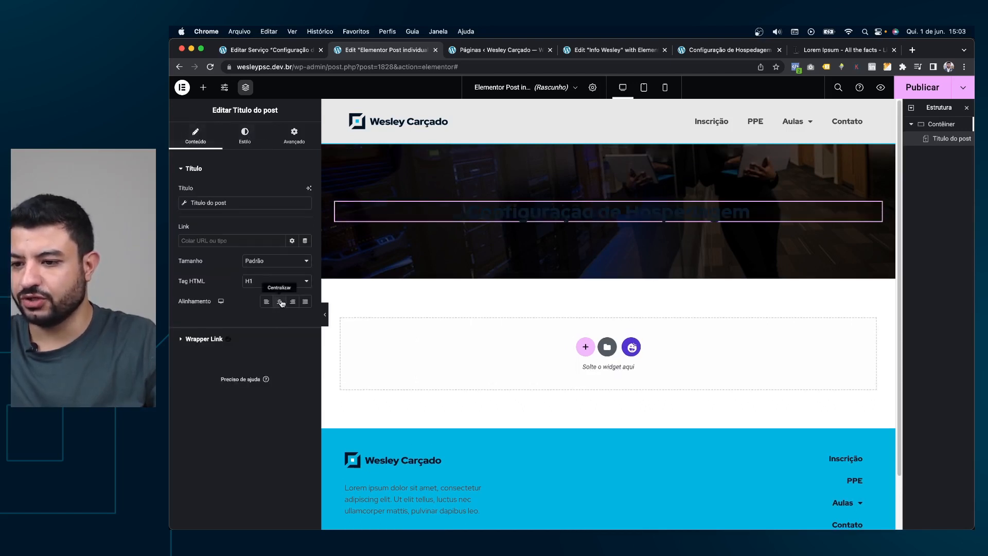
Colour the title with the Acento global colour and set its size to 52.
{"action": "left_click", "coordinate": [245, 143]}
{"action": "left_click", "coordinate": [293, 191]}
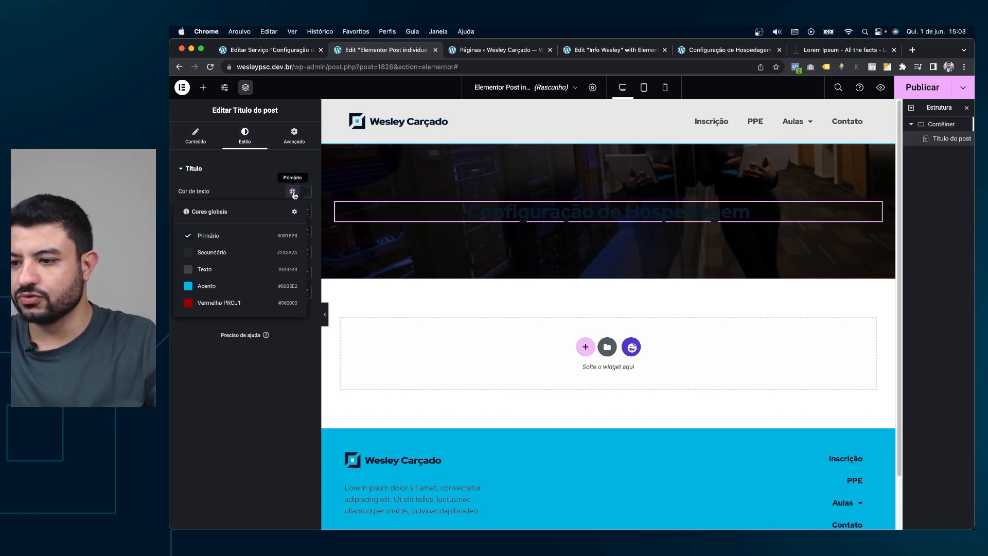
{"action": "left_click", "coordinate": [229, 287]}
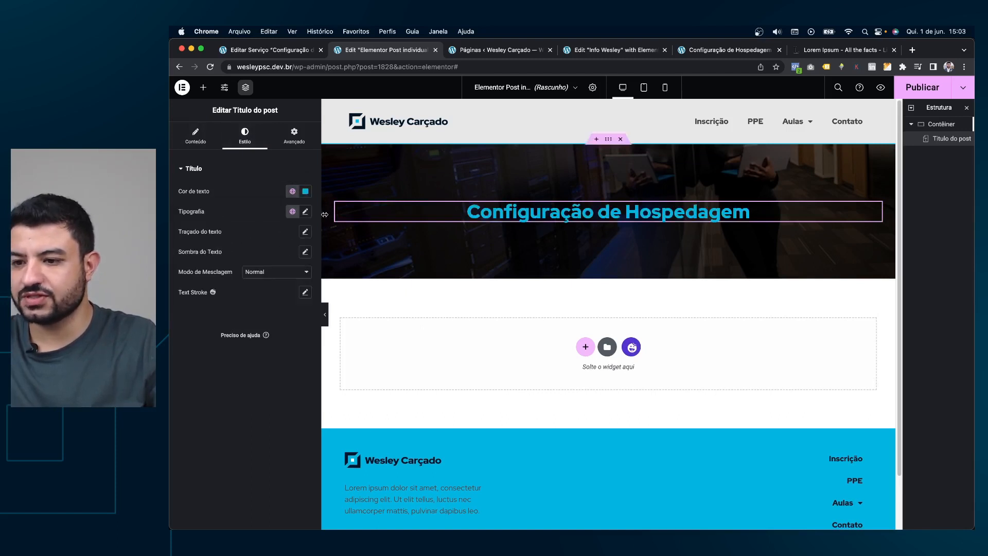
{"action": "left_click", "coordinate": [305, 211]}
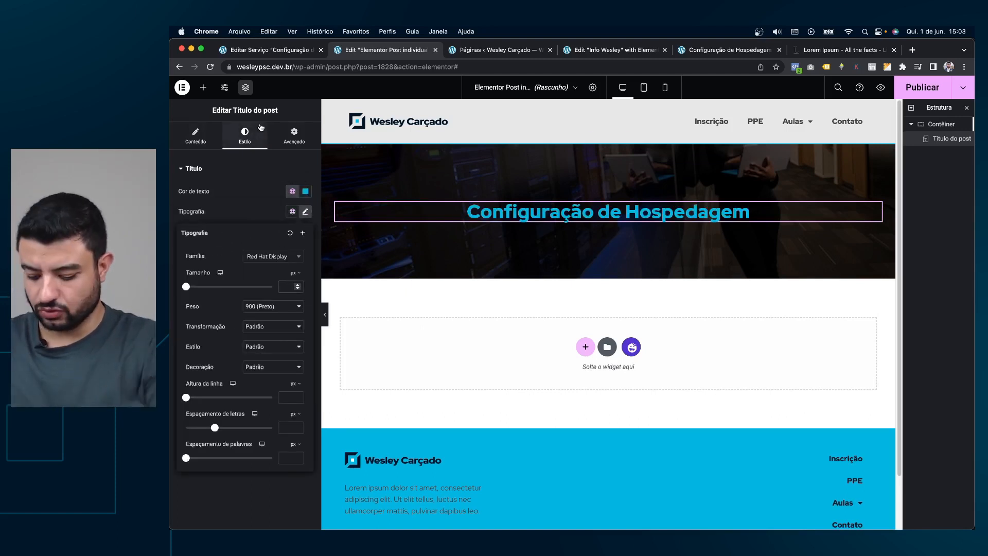
{"action": "type", "text": "48"}
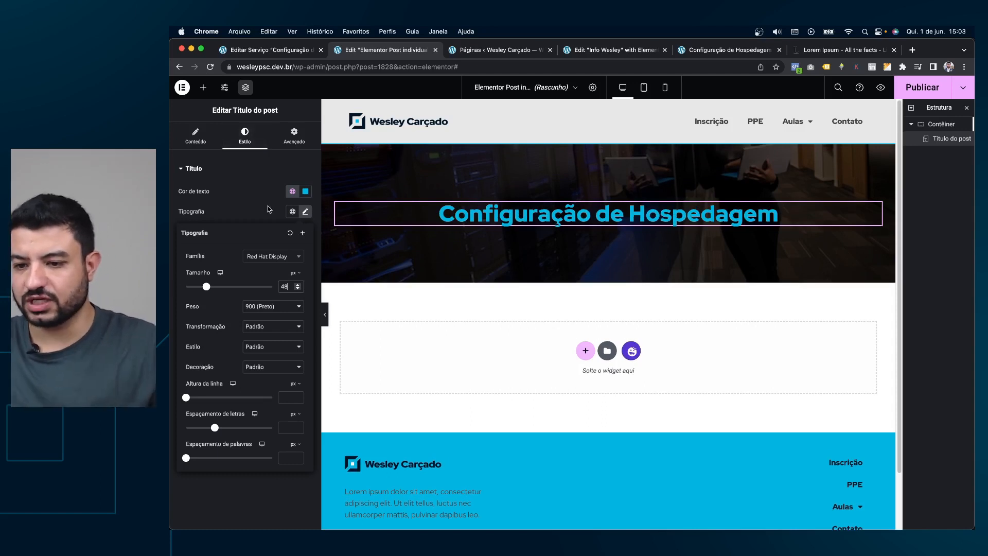
{"action": "key", "text": "Up"}
{"action": "key", "text": "Up"}
{"action": "key", "text": "Up"}
{"action": "key", "text": "Up"}
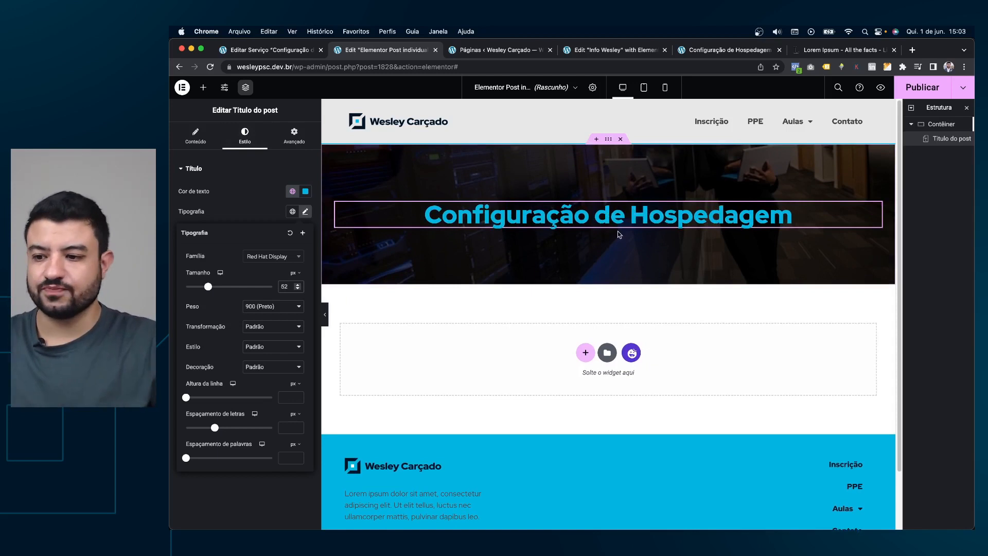
{"action": "left_click", "coordinate": [585, 352]}
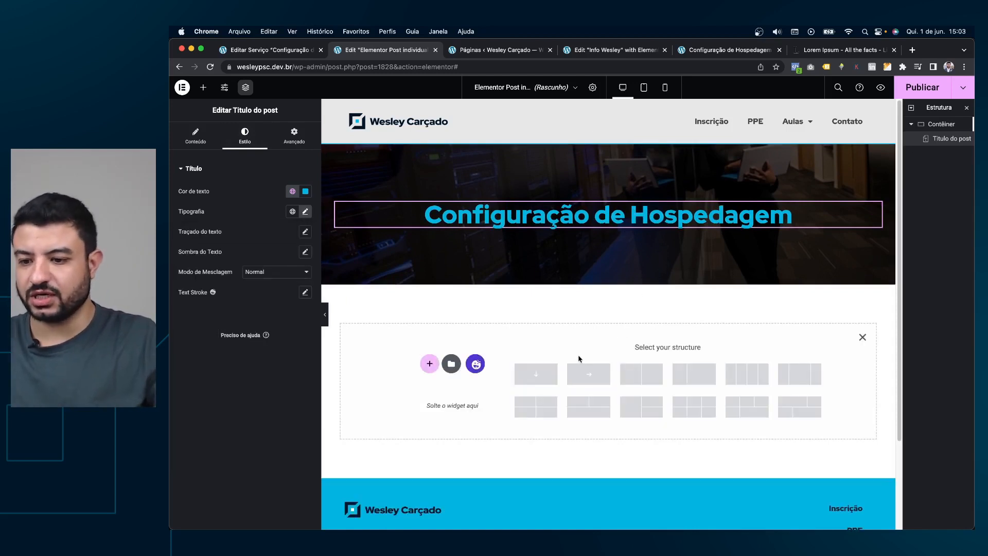
Add a single-column container below the hero with separate padding values per side.
{"action": "left_click", "coordinate": [536, 374]}
{"action": "left_click", "coordinate": [293, 136]}
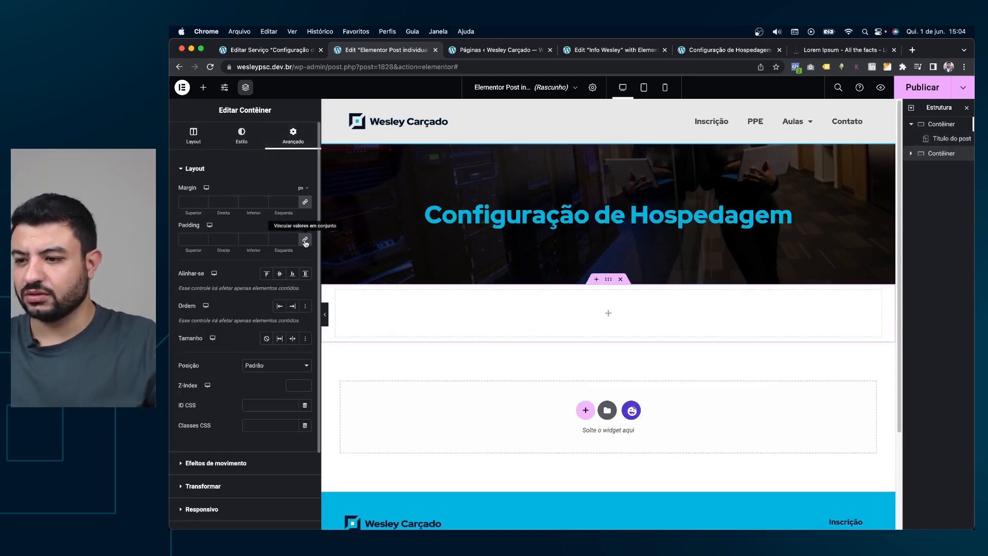
{"action": "left_click", "coordinate": [191, 240]}
{"action": "type", "text": "0"}
{"action": "type", "text": "12"}
{"action": "type", "text": "120"}
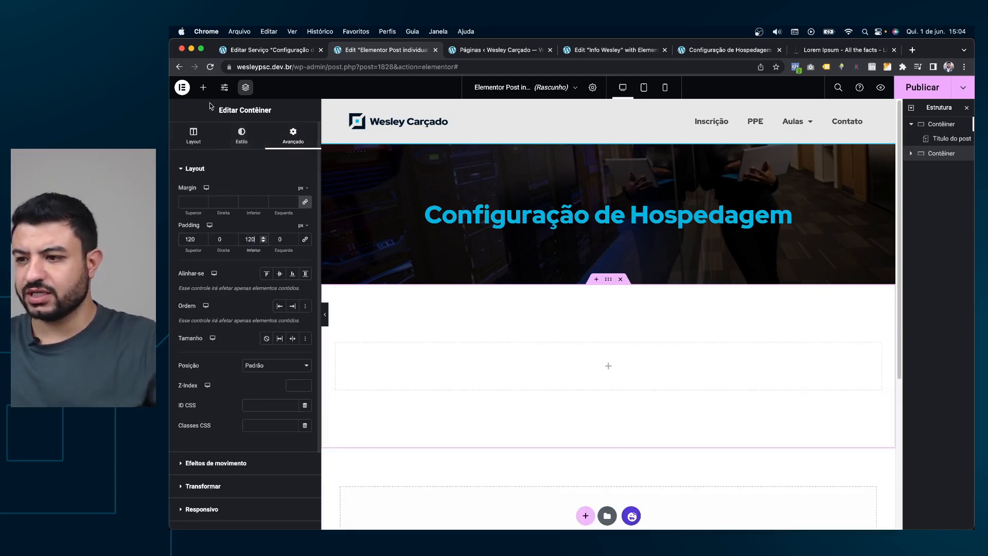
Place the Post Content widget inside the new container.
{"action": "left_click", "coordinate": [203, 88]}
{"action": "left_click_drag", "start_coordinate": [209, 257], "coordinate": [600, 357]}
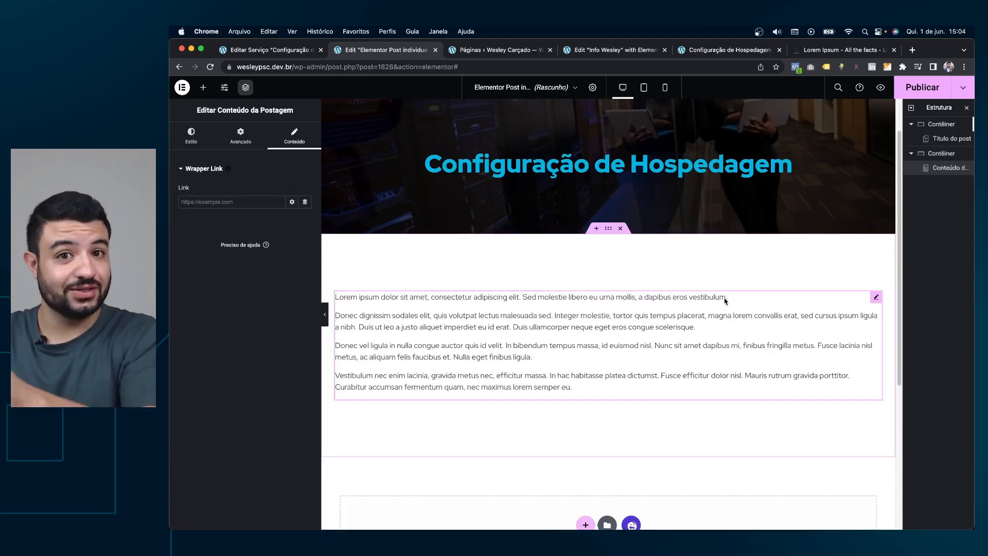
{"action": "left_click", "coordinate": [610, 230]}
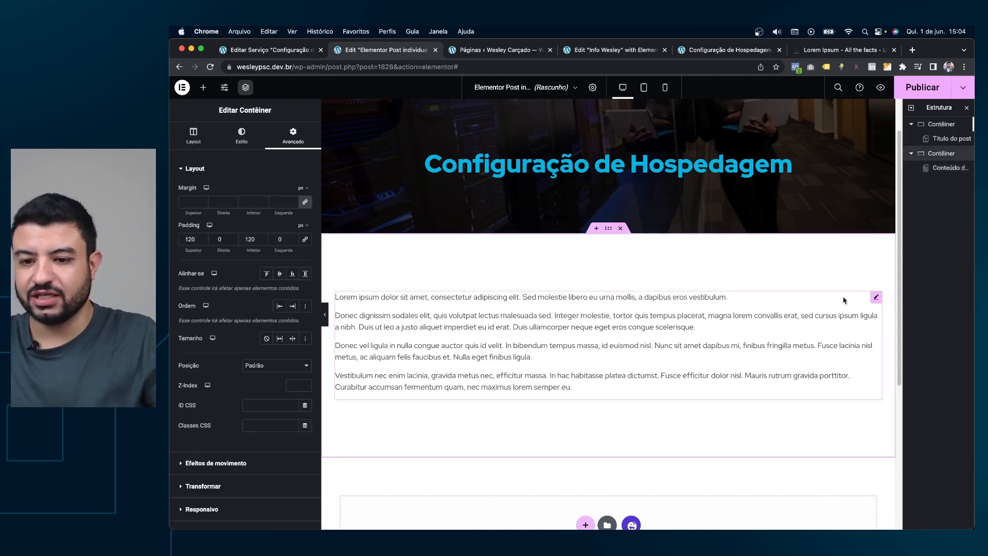
{"action": "left_click", "coordinate": [876, 298]}
Make the post content text black at 20 px.
{"action": "left_click", "coordinate": [240, 136]}
{"action": "left_click", "coordinate": [191, 137]}
{"action": "left_click", "coordinate": [305, 214]}
{"action": "left_click_drag", "start_coordinate": [275, 280], "coordinate": [212, 338]}
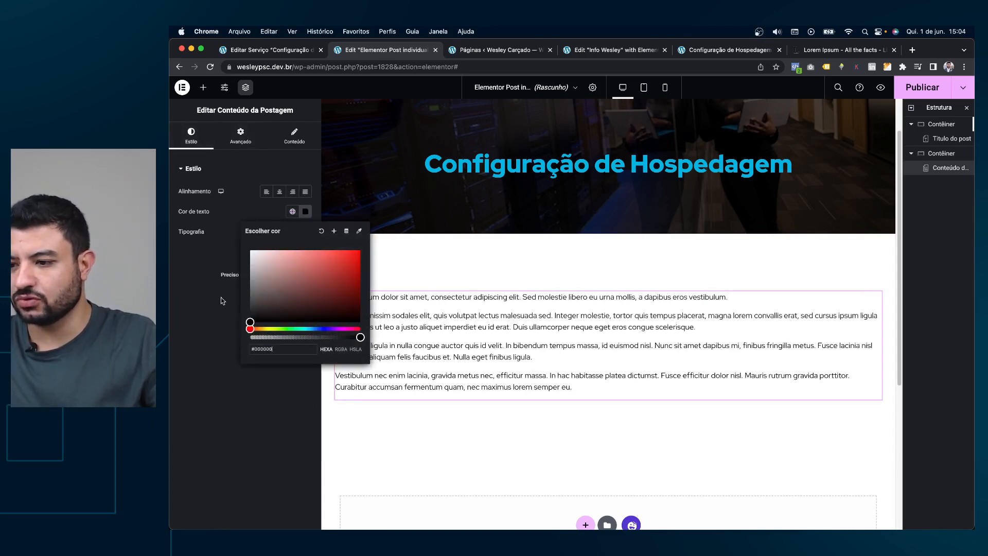
{"action": "left_click", "coordinate": [247, 217]}
{"action": "left_click", "coordinate": [305, 233]}
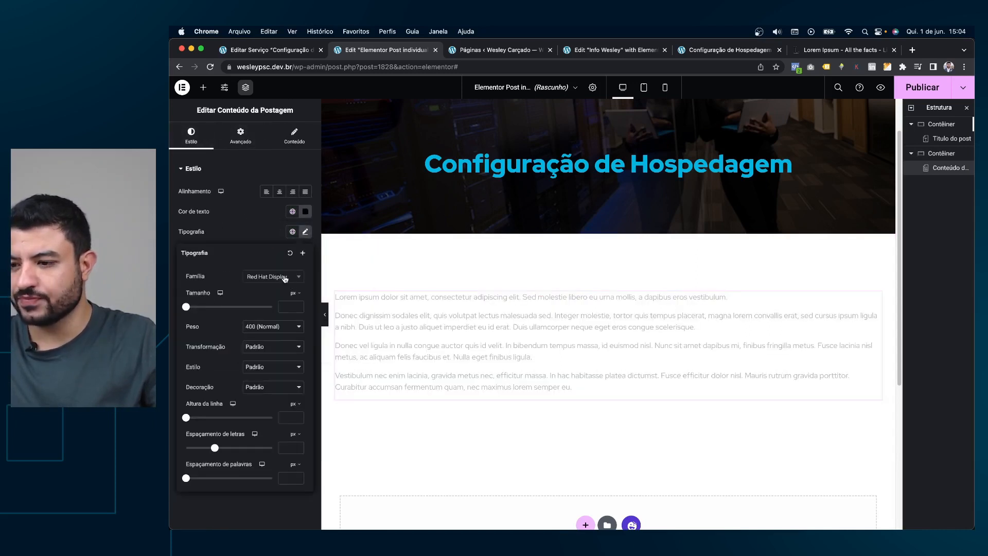
{"action": "left_click", "coordinate": [291, 306]}
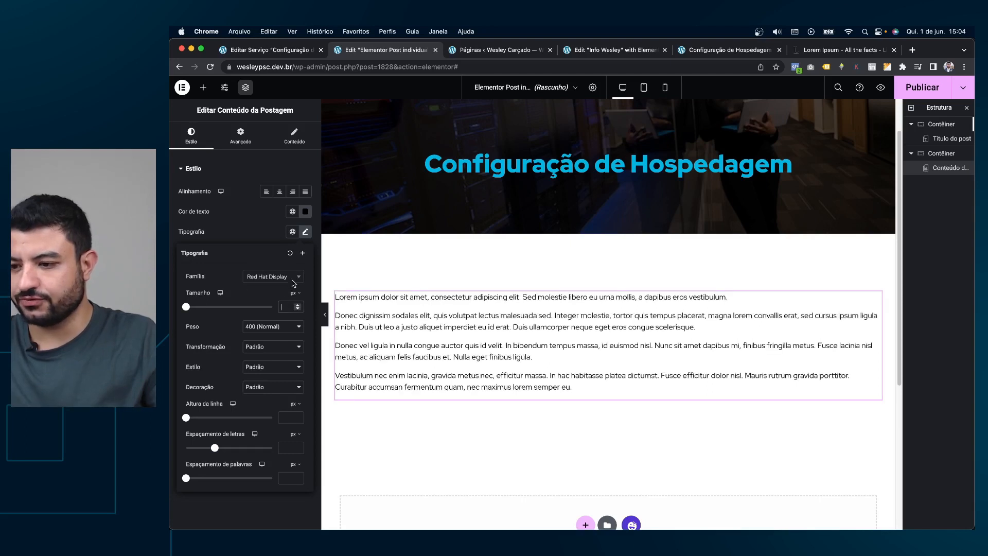
{"action": "type", "text": "19"}
{"action": "key", "text": "Up"}
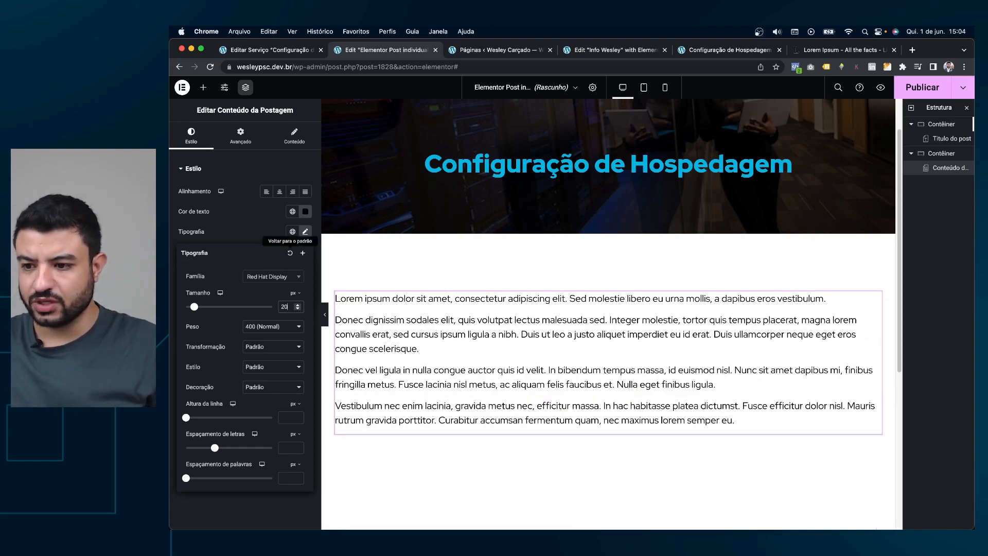
{"action": "left_click", "coordinate": [250, 229]}
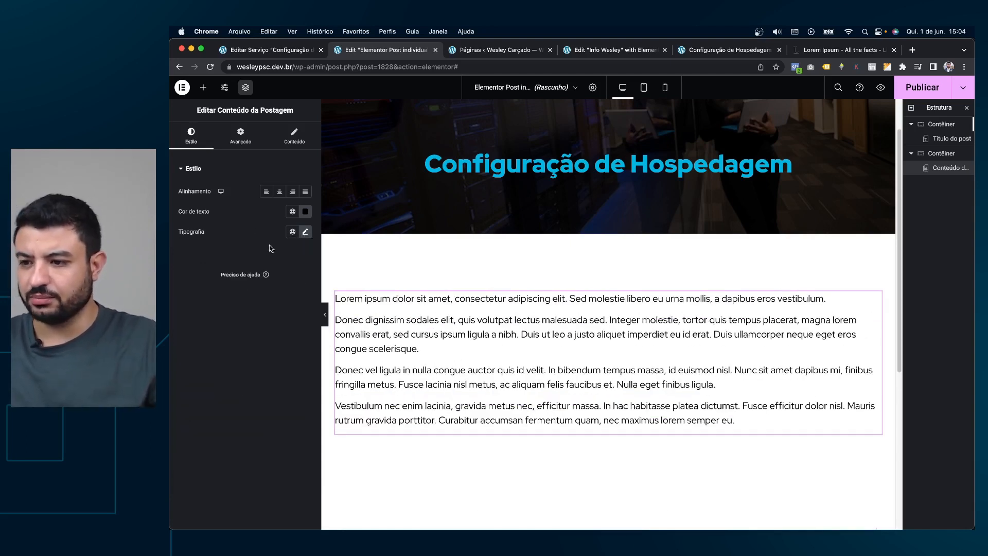
{"action": "left_click_drag", "start_coordinate": [606, 235], "coordinate": [459, 252]}
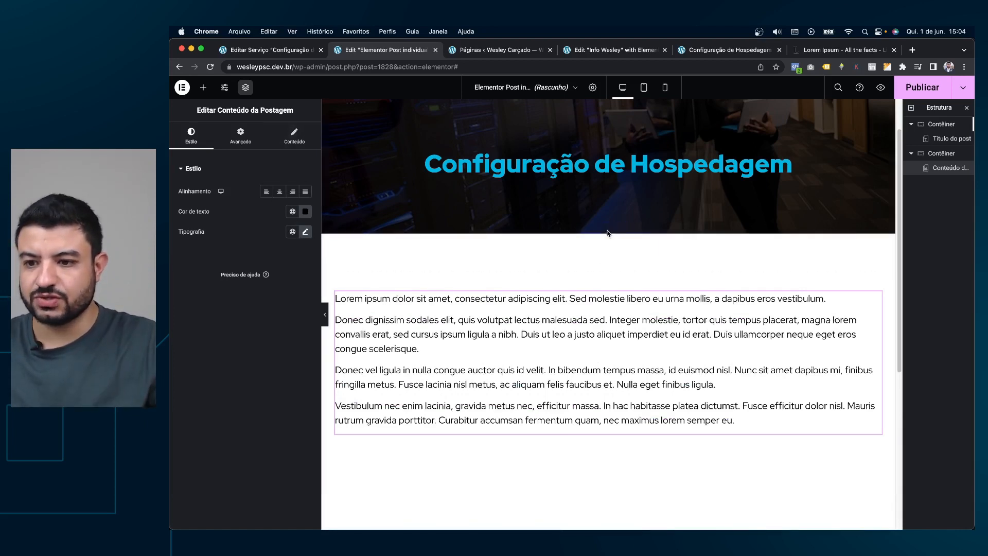
Narrow the content container to 769 px wide and check it in preview.
{"action": "left_click", "coordinate": [612, 233]}
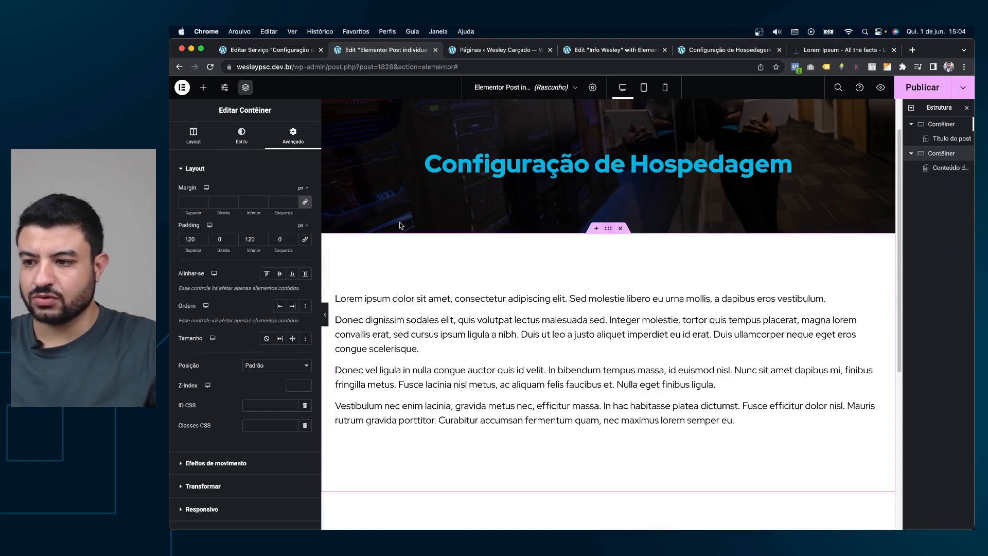
{"action": "left_click", "coordinate": [194, 134]}
{"action": "left_click_drag", "start_coordinate": [238, 222], "coordinate": [205, 225]}
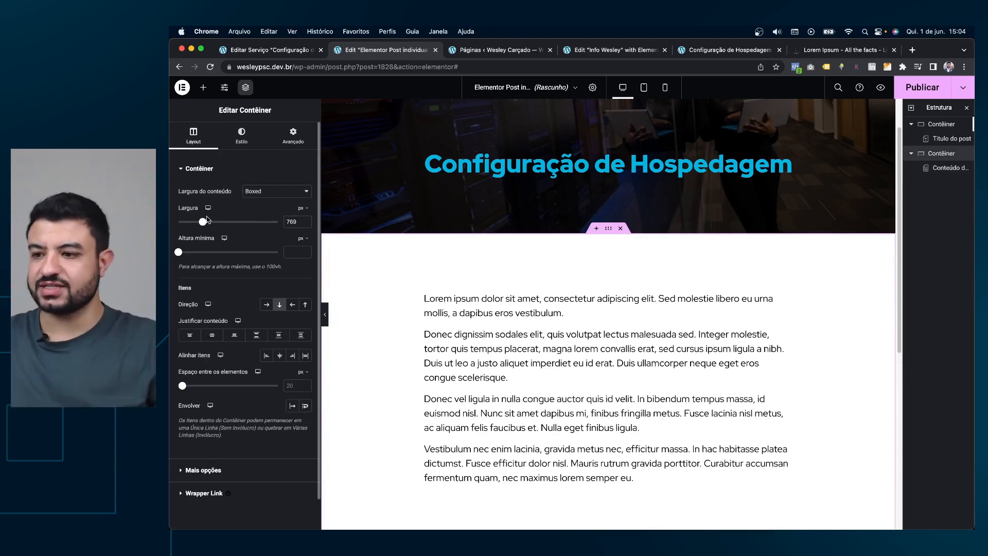
{"action": "key", "text": "super+shift+p"}
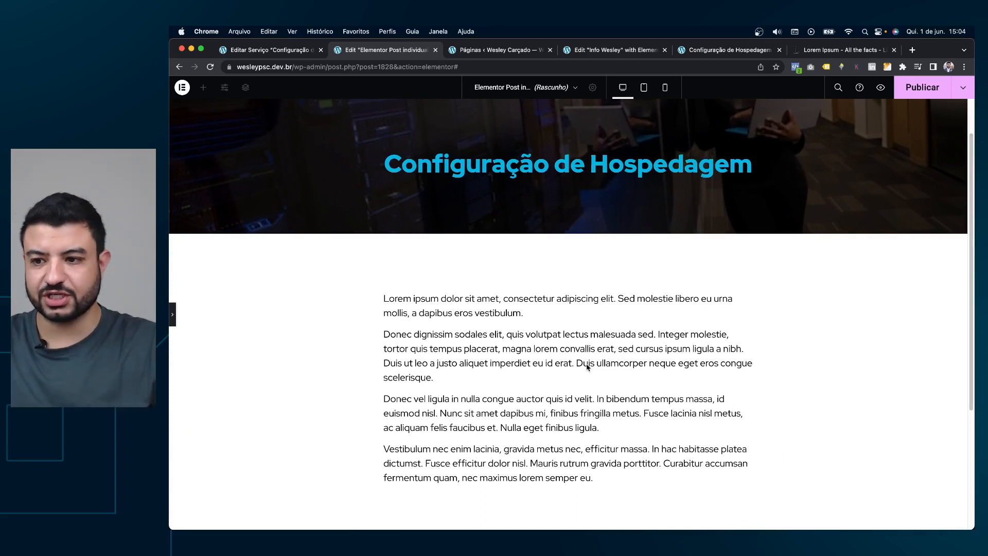
{"action": "scroll", "coordinate": [587, 350], "scroll_direction": "up", "scroll_amount": 2}
{"action": "scroll", "coordinate": [596, 198], "scroll_direction": "down", "scroll_amount": 4}
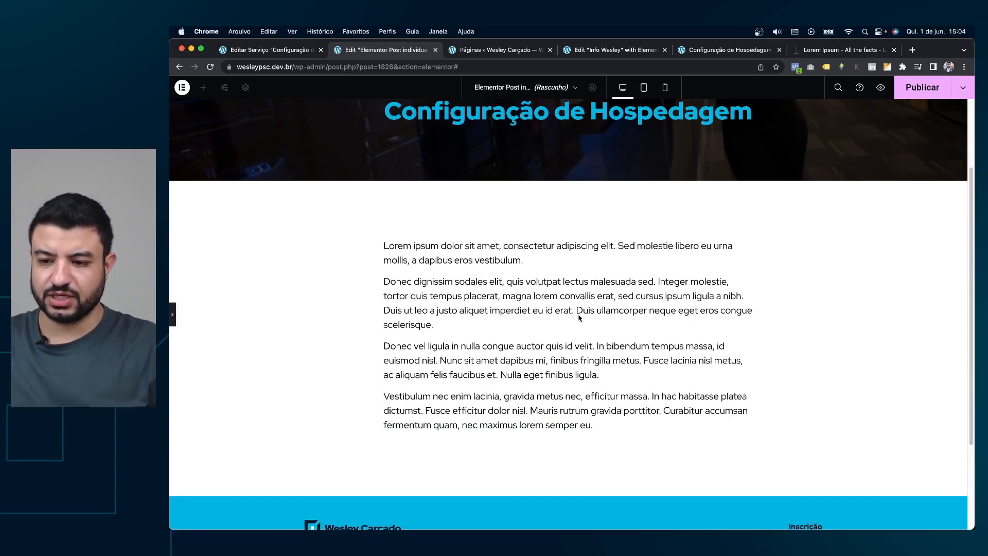
{"action": "key", "text": "super+shift+p"}
{"action": "left_click", "coordinate": [203, 87]}
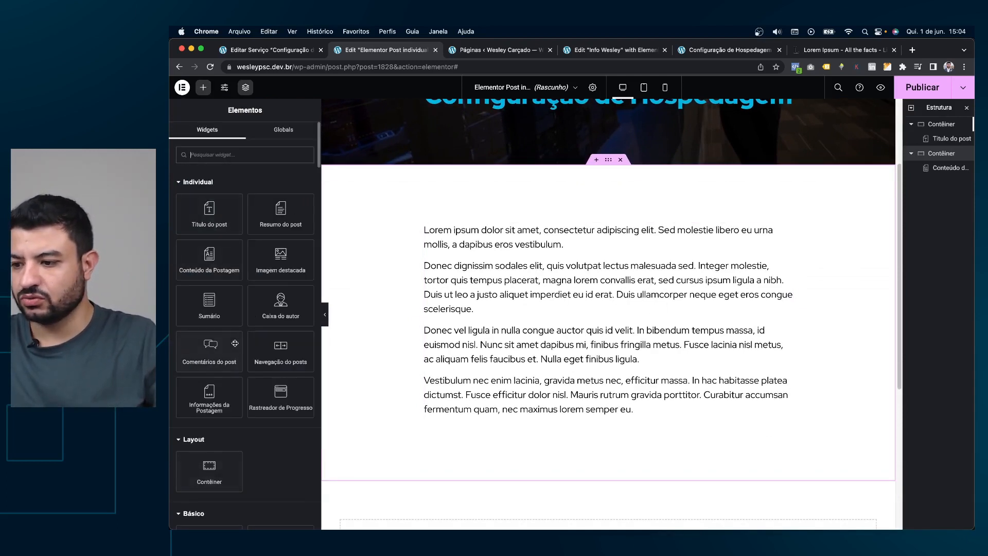
Copy the VER MAIS button from Info Wesley and paste it below the post content.
{"action": "left_click", "coordinate": [498, 50]}
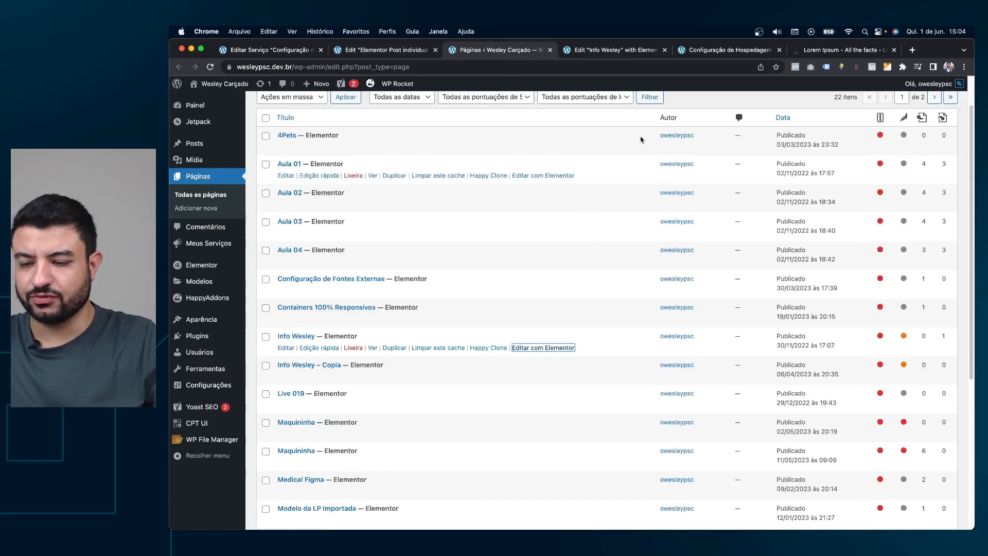
{"action": "left_click", "coordinate": [619, 51]}
{"action": "right_click", "coordinate": [620, 409]}
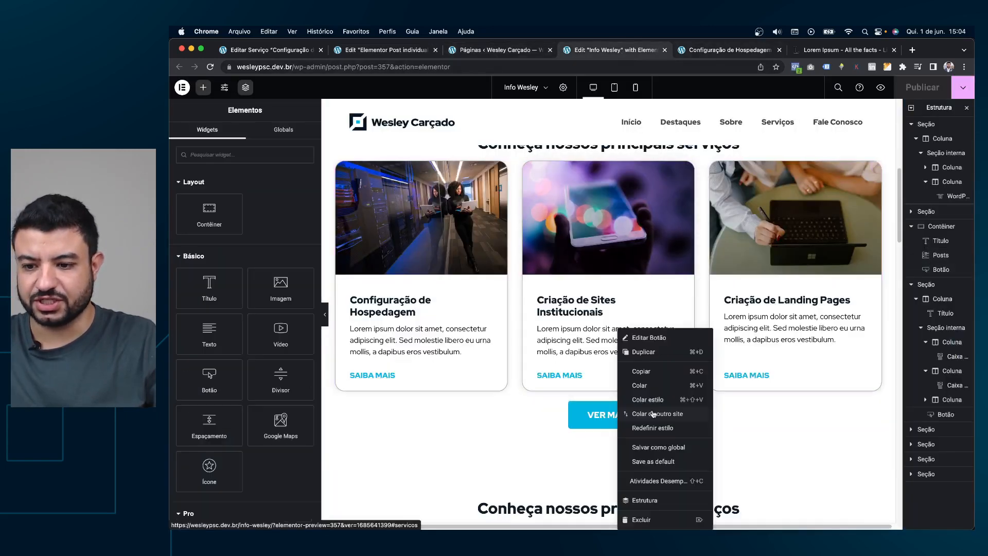
{"action": "left_click", "coordinate": [651, 377]}
{"action": "left_click", "coordinate": [386, 50]}
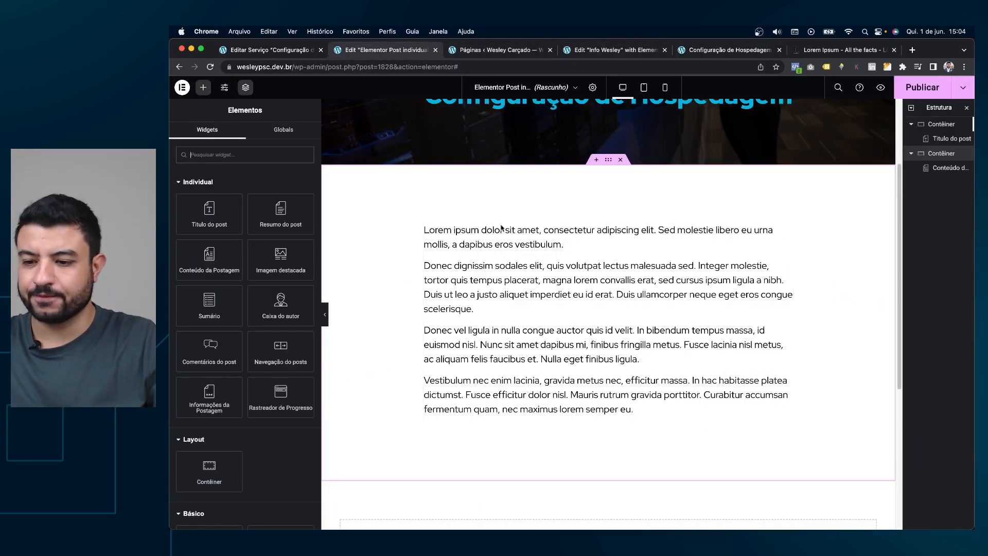
{"action": "right_click", "coordinate": [547, 385]}
{"action": "left_click", "coordinate": [565, 386]}
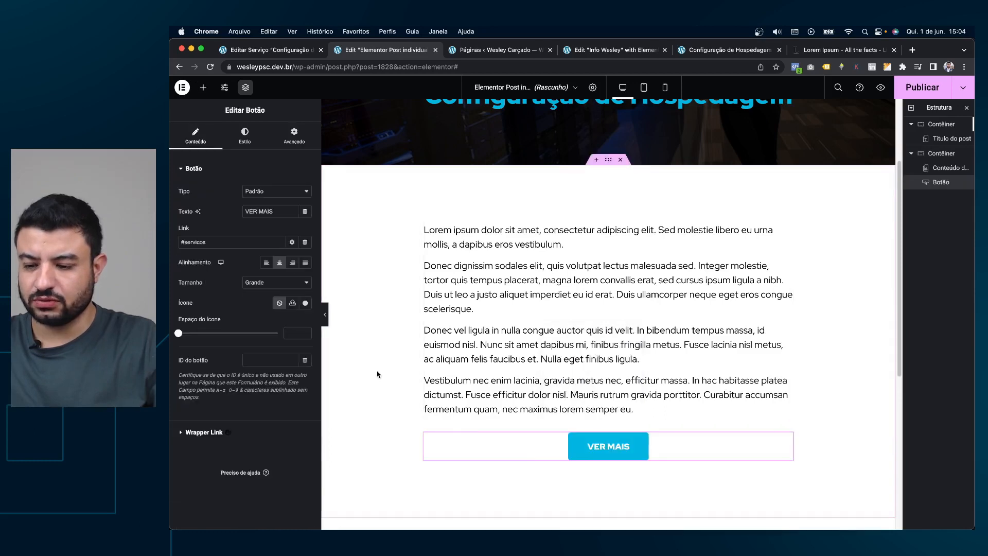
Left-align the button, label it ENTRAR EM CONTATO, and link it to a wa.me WhatsApp number.
{"action": "left_click", "coordinate": [265, 263]}
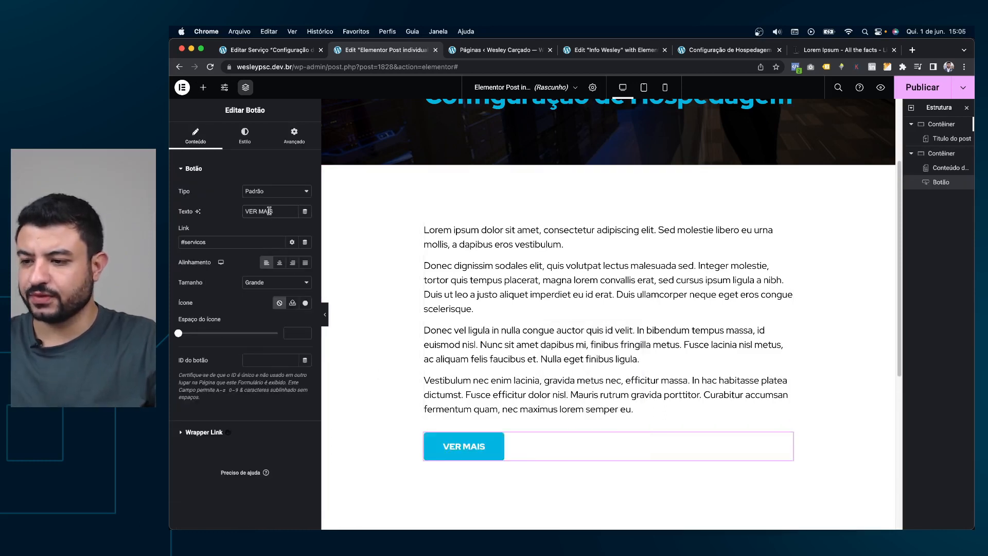
{"action": "key", "text": "Caps_Lock"}
{"action": "type", "text": "ENTRR EM CONTATO"}
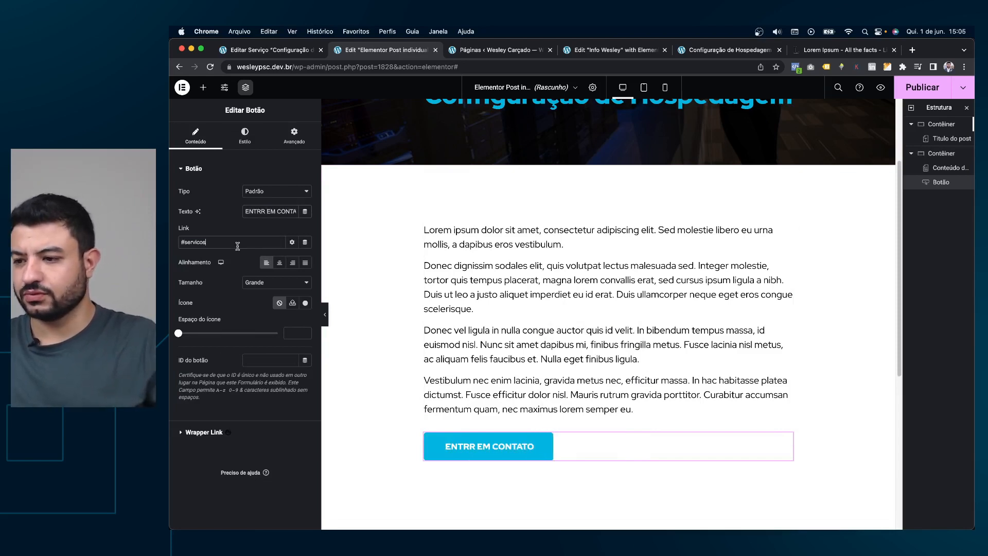
{"action": "key", "text": "Caps_Lock"}
{"action": "type", "text": "htt"}
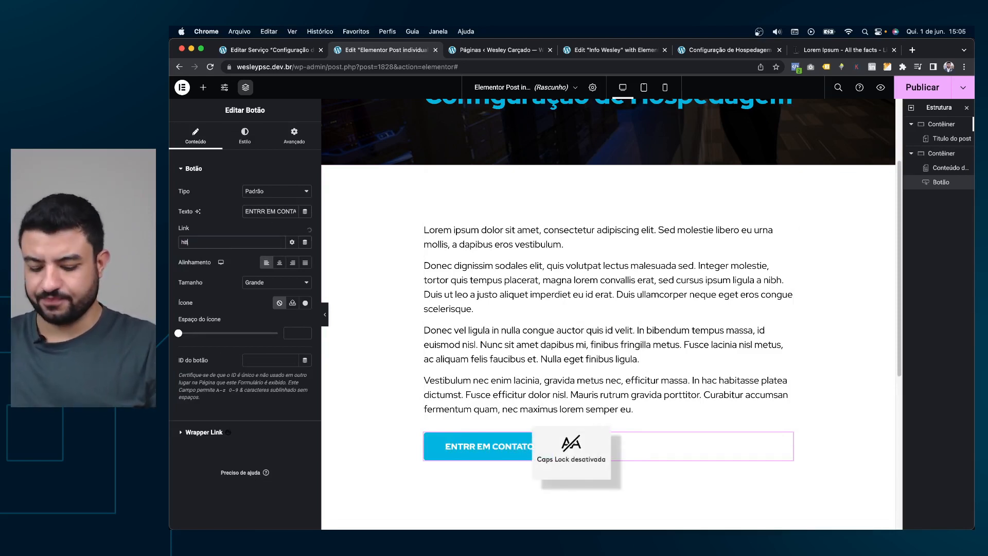
{"action": "type", "text": "ps://wa.m"}
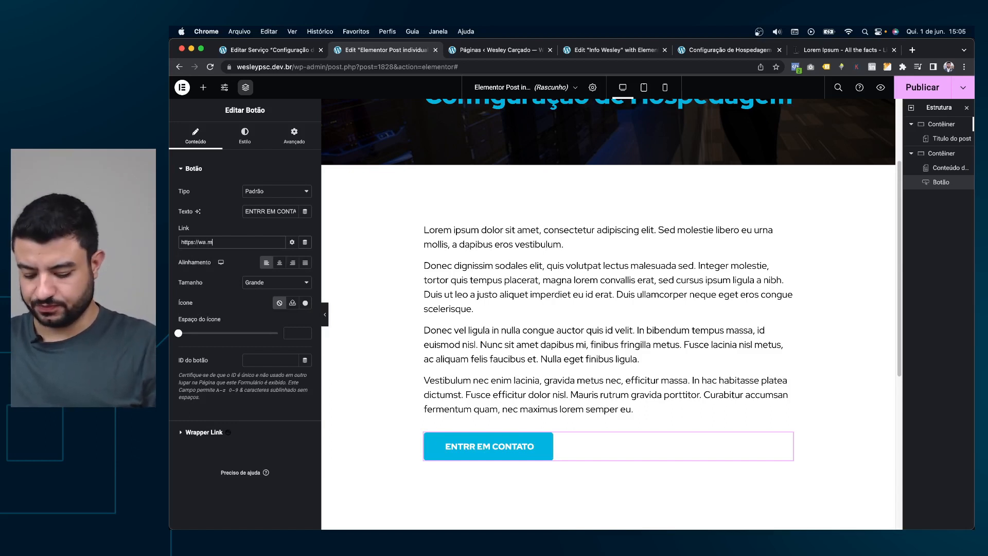
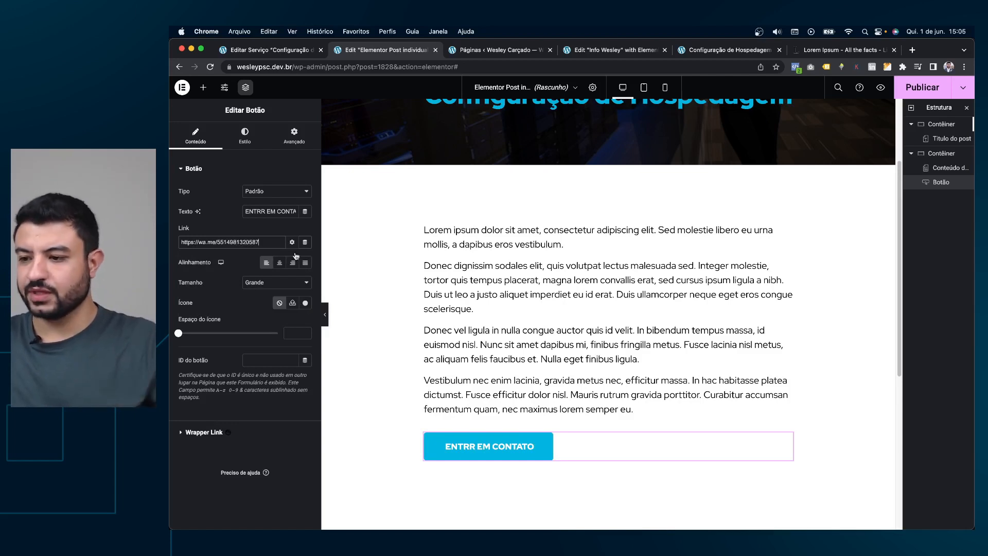
{"action": "scroll", "coordinate": [600, 315], "scroll_direction": "up", "scroll_amount": 2}
{"action": "scroll", "coordinate": [600, 315], "scroll_direction": "down", "scroll_amount": 2}
{"action": "scroll", "coordinate": [612, 190], "scroll_direction": "up", "scroll_amount": 4}
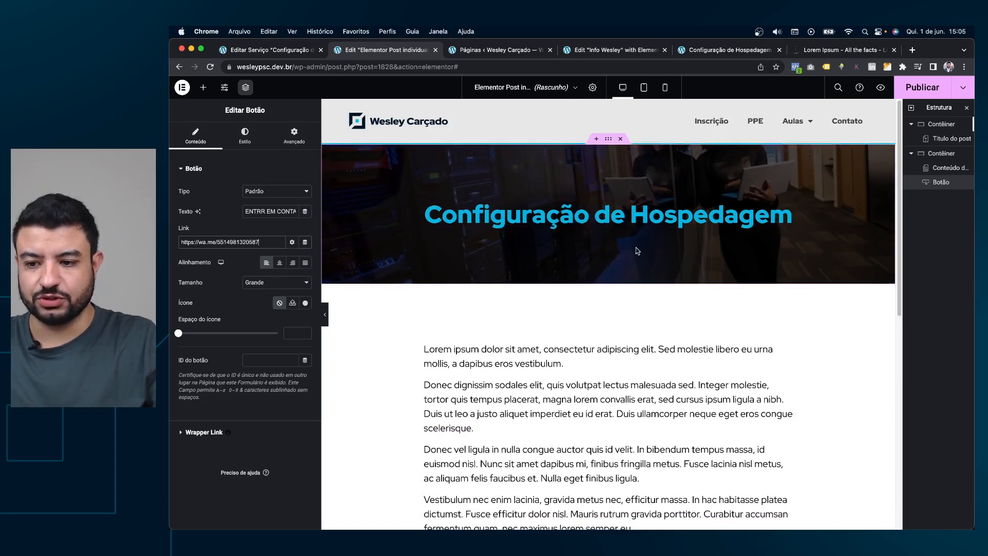
{"action": "scroll", "coordinate": [637, 250], "scroll_direction": "down", "scroll_amount": 3}
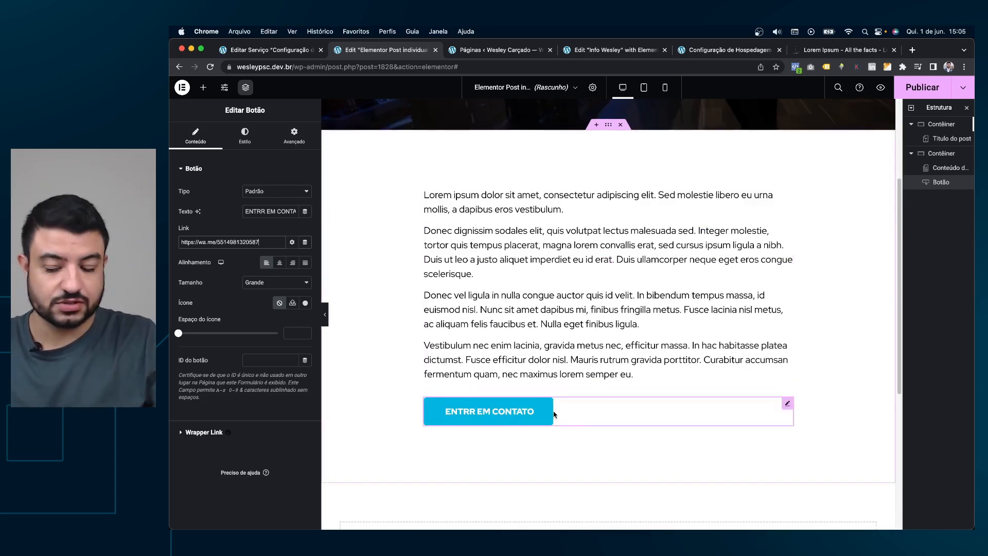
{"action": "left_click", "coordinate": [261, 211]}
{"action": "type", "text": "A"}
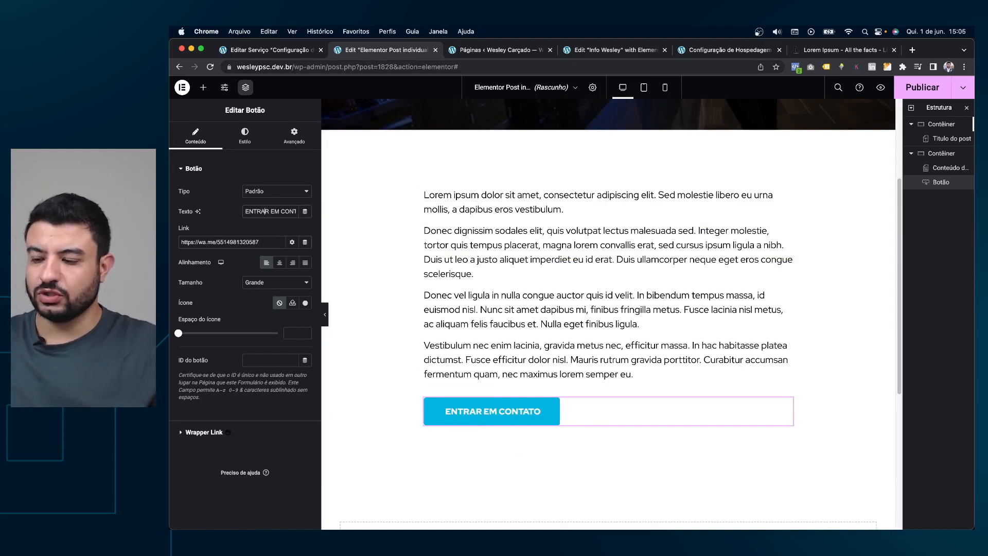
Give the button a WhatsApp icon with spacing 12, then view it on mobile.
{"action": "left_click", "coordinate": [305, 303]}
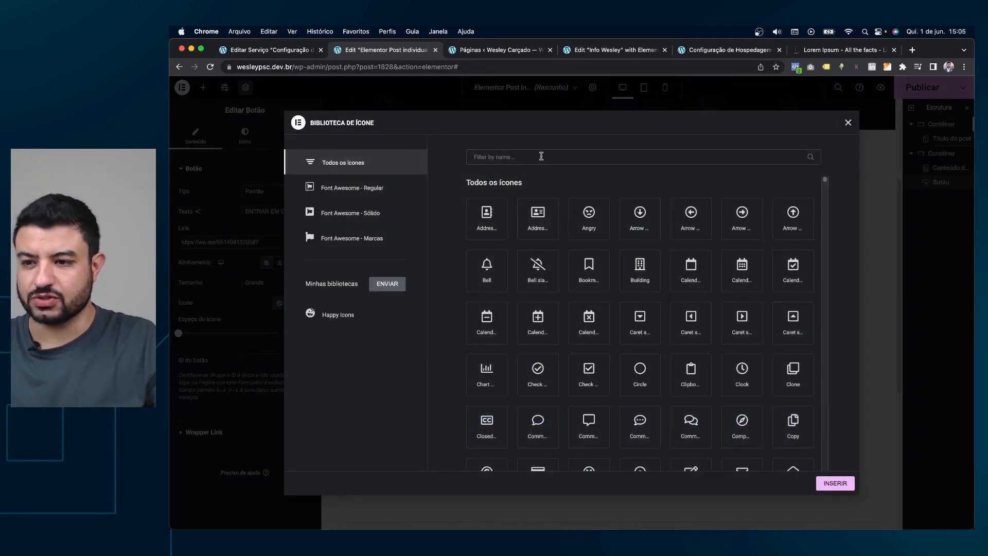
{"action": "type", "text": "whats"}
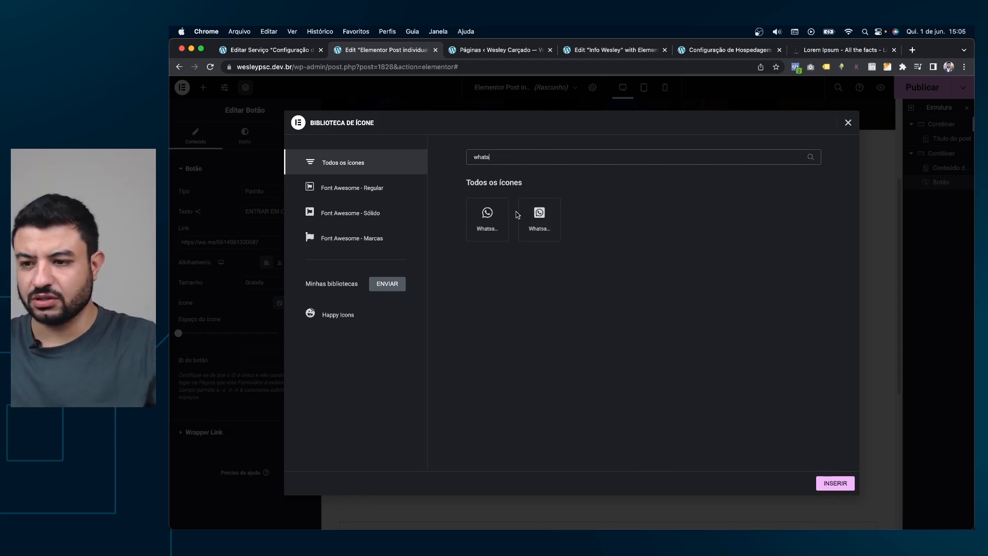
{"action": "left_click", "coordinate": [486, 216]}
{"action": "left_click", "coordinate": [834, 487]}
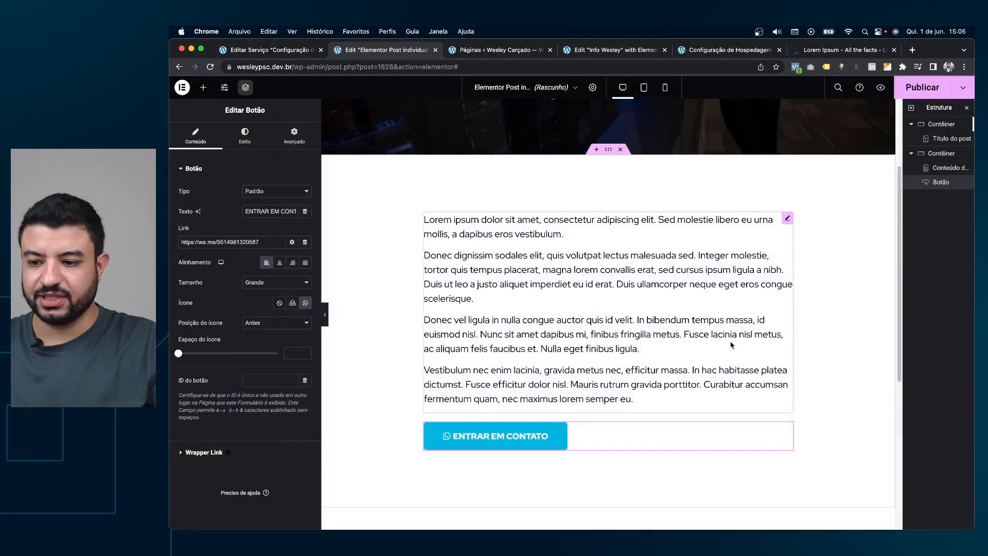
{"action": "type", "text": "12"}
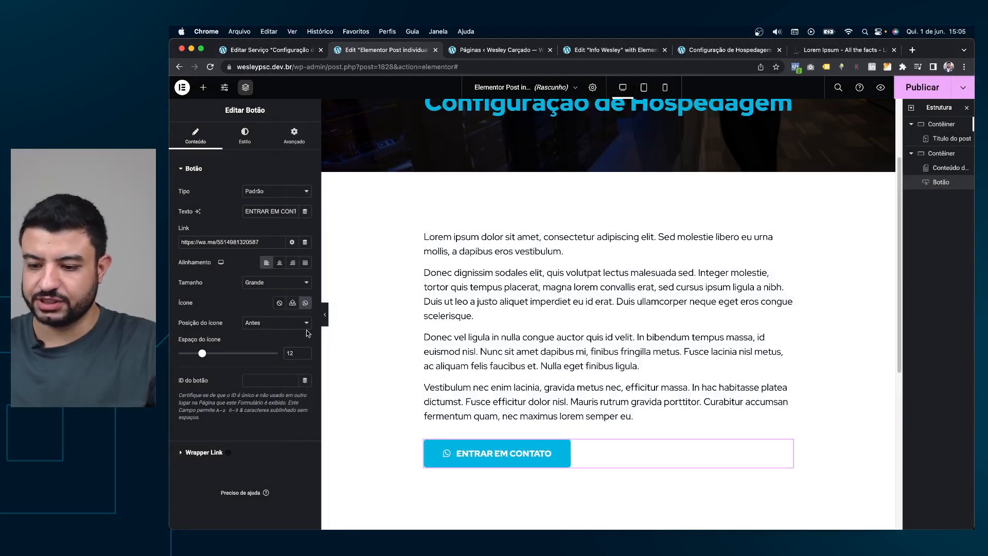
{"action": "key", "text": "shift+super+m"}
{"action": "key", "text": "shift+super+m"}
{"action": "scroll", "coordinate": [648, 251], "scroll_direction": "down", "scroll_amount": 1}
{"action": "scroll", "coordinate": [638, 253], "scroll_direction": "down", "scroll_amount": 5}
{"action": "scroll", "coordinate": [638, 251], "scroll_direction": "up", "scroll_amount": 9}
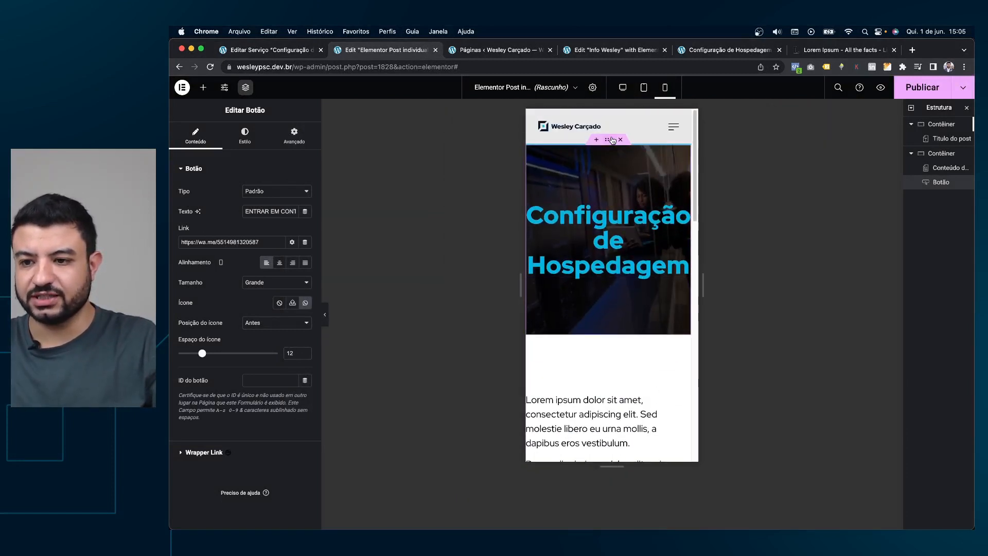
Set the hero container's mobile padding to 60 and 20 px values.
{"action": "left_click", "coordinate": [612, 140]}
{"action": "left_click", "coordinate": [293, 135]}
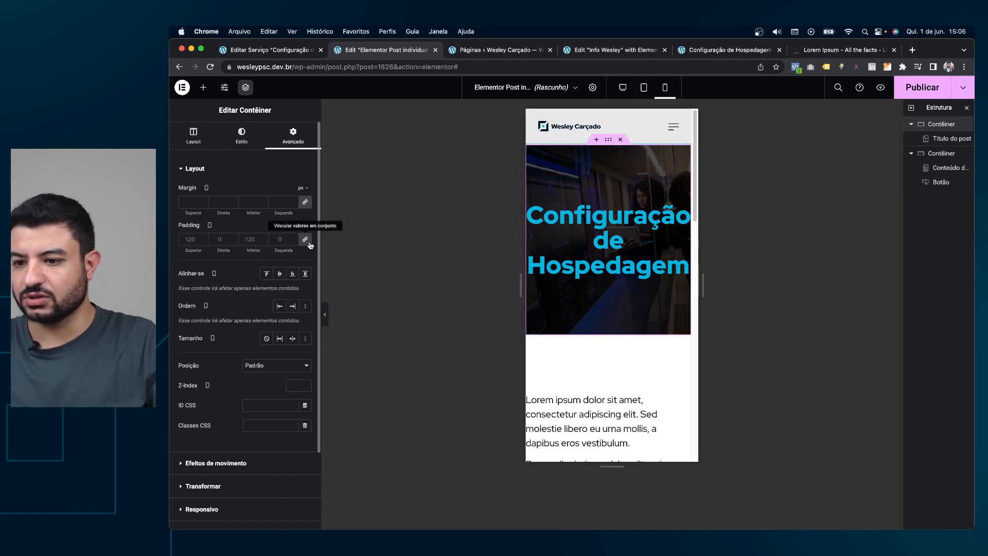
{"action": "left_click", "coordinate": [204, 240]}
{"action": "type", "text": "060"}
{"action": "key", "text": "Tab"}
{"action": "key", "text": "Tab"}
{"action": "type", "text": "60"}
{"action": "key", "text": "shift+Tab"}
{"action": "type", "text": "20"}
{"action": "key", "text": "Tab"}
{"action": "key", "text": "Tab"}
{"action": "type", "text": "20"}
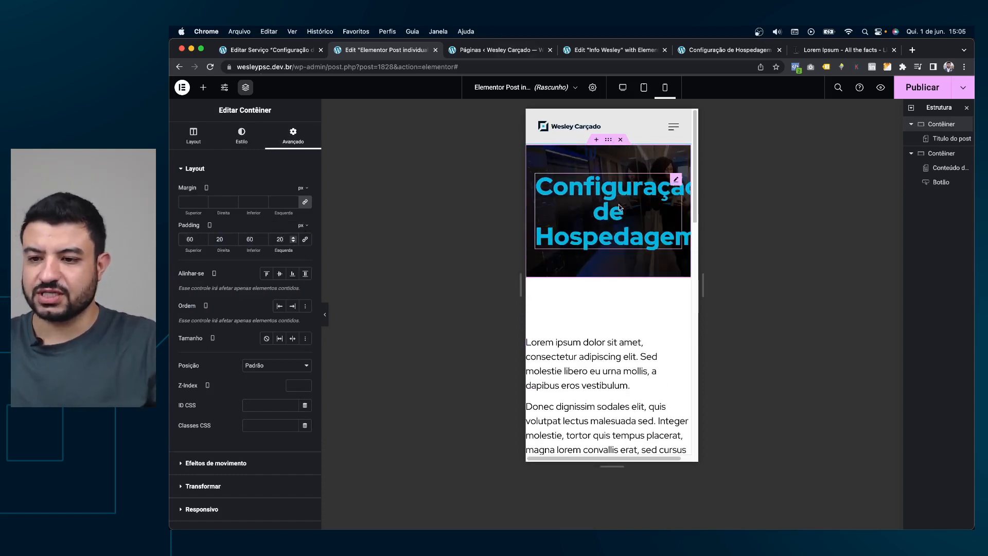
Give the post title a smaller typography size on mobile.
{"action": "left_click", "coordinate": [677, 180]}
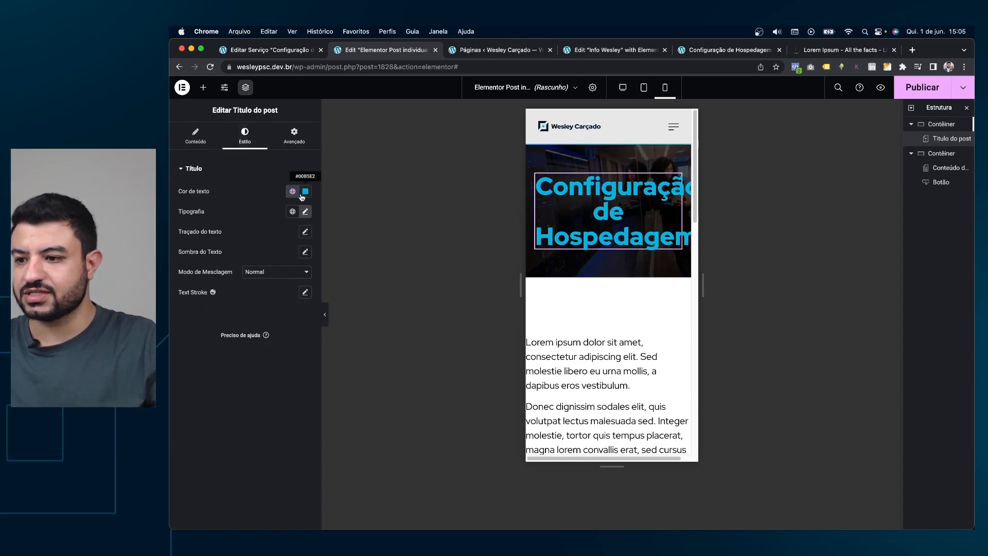
{"action": "left_click", "coordinate": [305, 211]}
{"action": "left_click", "coordinate": [286, 286]}
{"action": "type", "text": "32"}
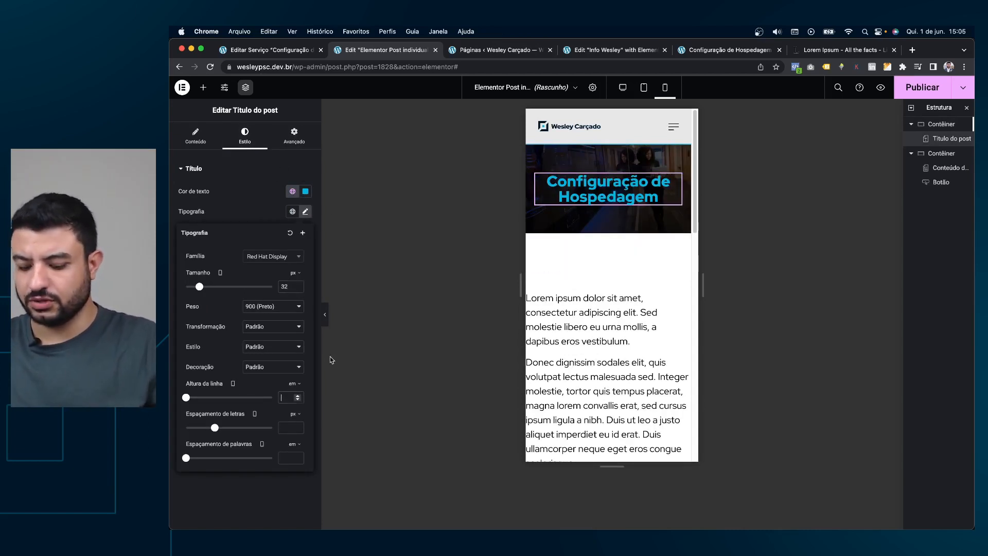
{"action": "type", "text": "1,2"}
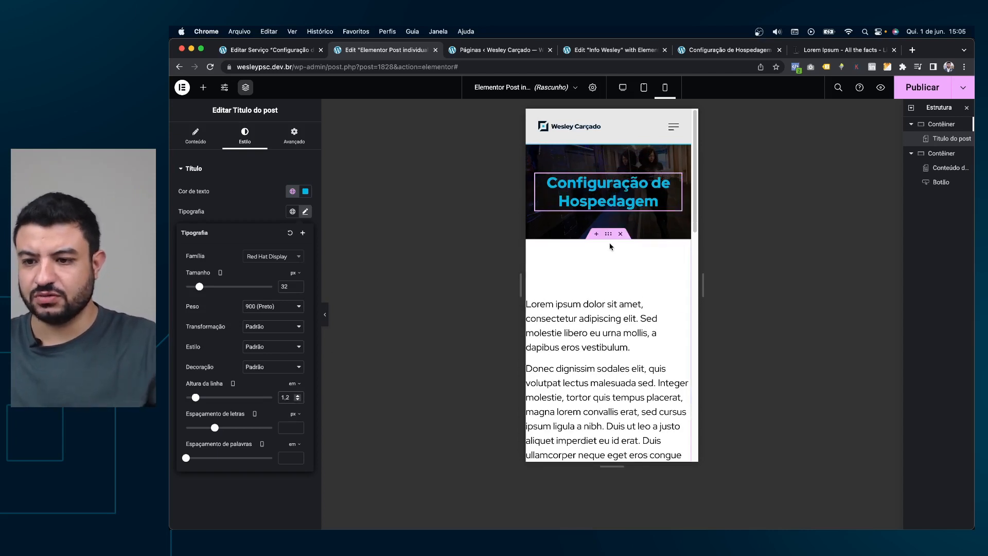
Unlink the content container's padding and set it to 60/20/60/20 px.
{"action": "left_click", "coordinate": [611, 239]}
{"action": "left_click", "coordinate": [293, 134]}
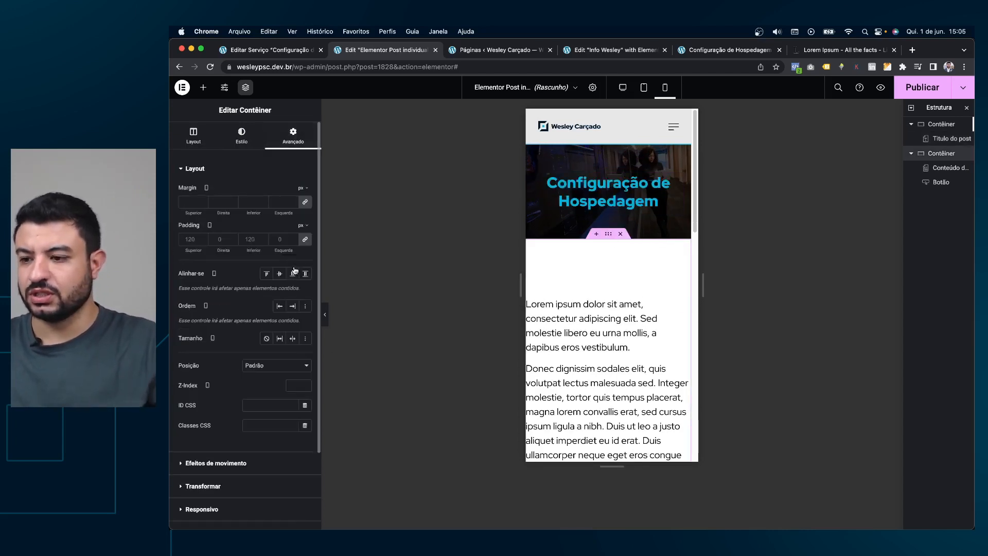
{"action": "left_click", "coordinate": [305, 239]}
{"action": "type", "text": "60"}
{"action": "key", "text": "Tab"}
{"action": "type", "text": "20"}
{"action": "key", "text": "Tab"}
{"action": "type", "text": "60"}
{"action": "key", "text": "Tab"}
{"action": "type", "text": "20"}
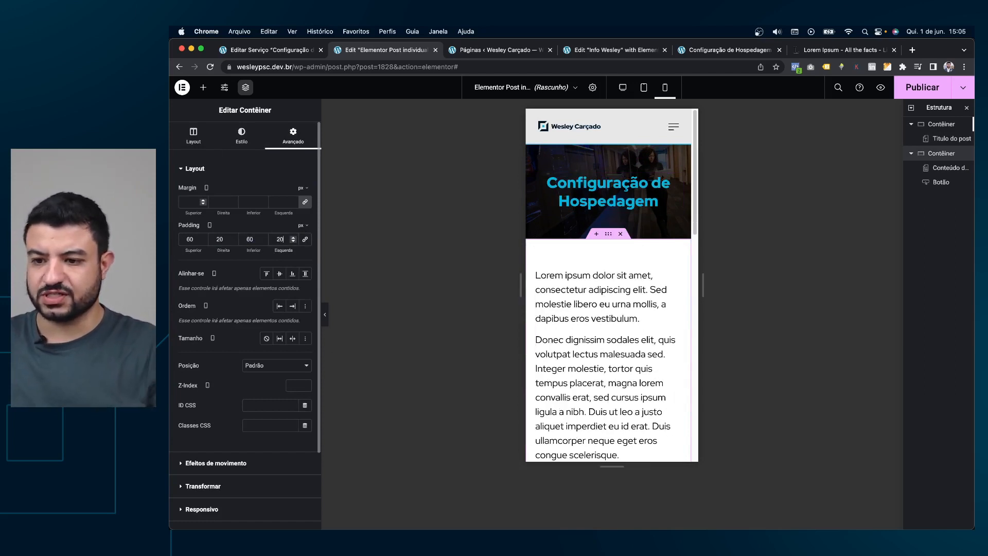
Set the post content body text size to 16.
{"action": "left_click", "coordinate": [660, 276]}
{"action": "left_click", "coordinate": [294, 135]}
{"action": "left_click", "coordinate": [240, 135]}
{"action": "left_click", "coordinate": [191, 135]}
{"action": "left_click", "coordinate": [304, 232]}
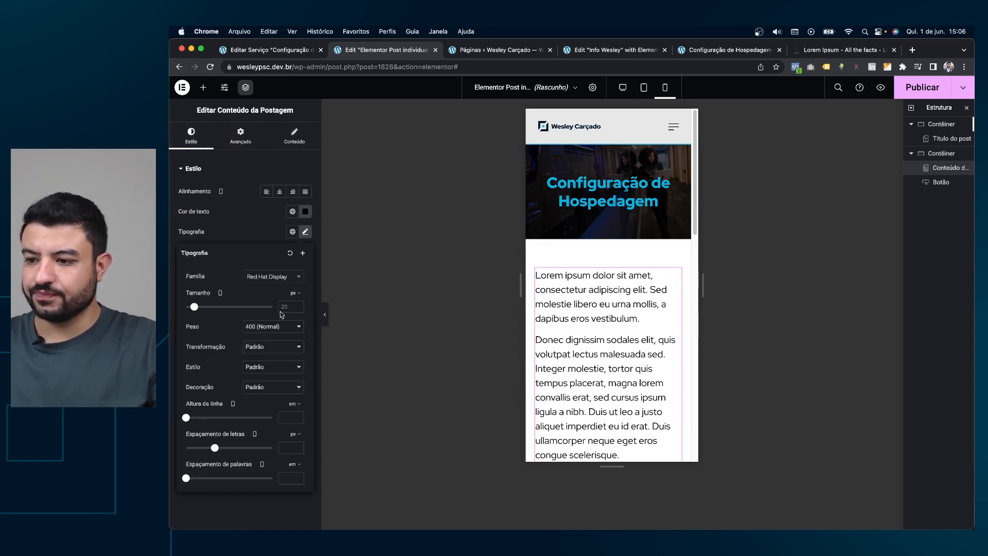
{"action": "type", "text": "16"}
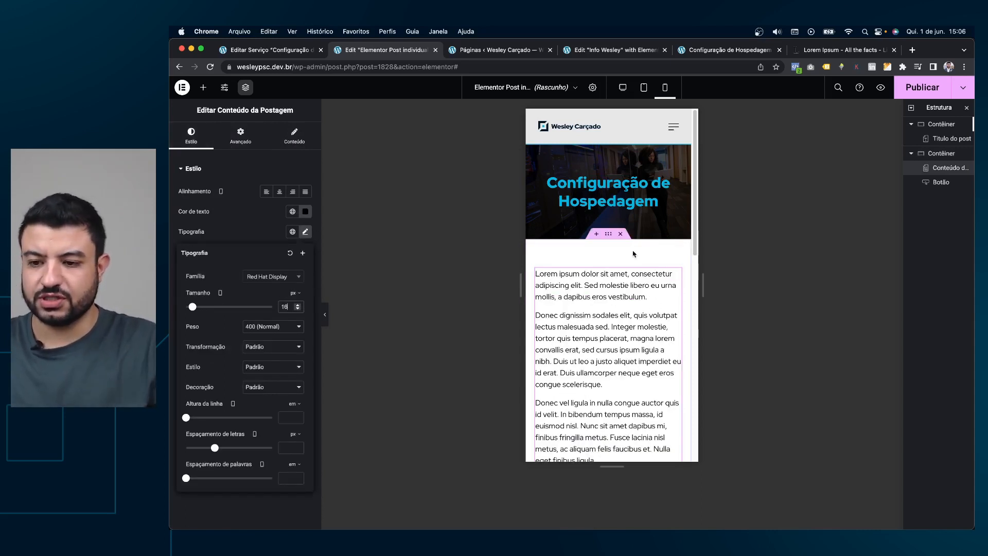
{"action": "scroll", "coordinate": [594, 265], "scroll_direction": "down", "scroll_amount": 5}
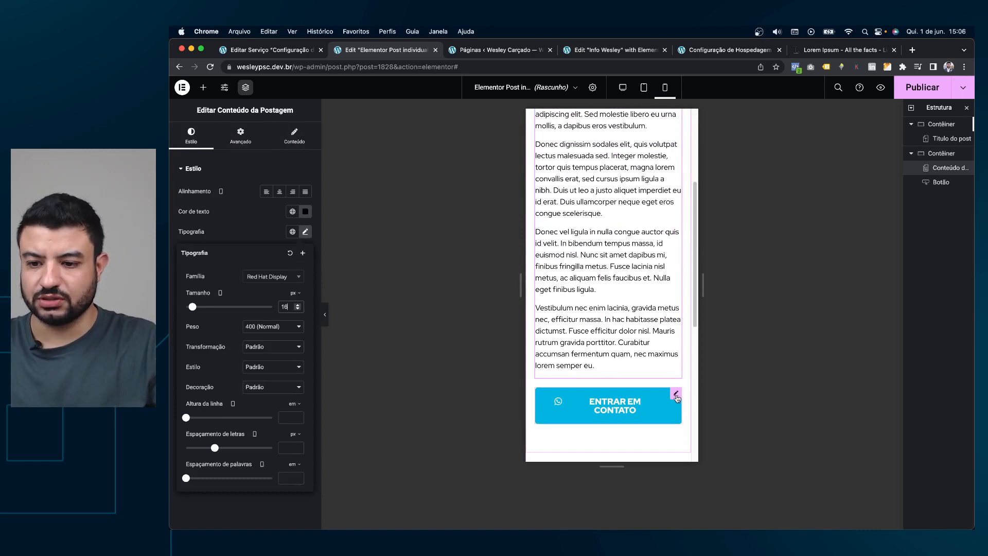
Set the WhatsApp button text to 16 and justify it to full width.
{"action": "left_click", "coordinate": [615, 406]}
{"action": "left_click", "coordinate": [257, 146]}
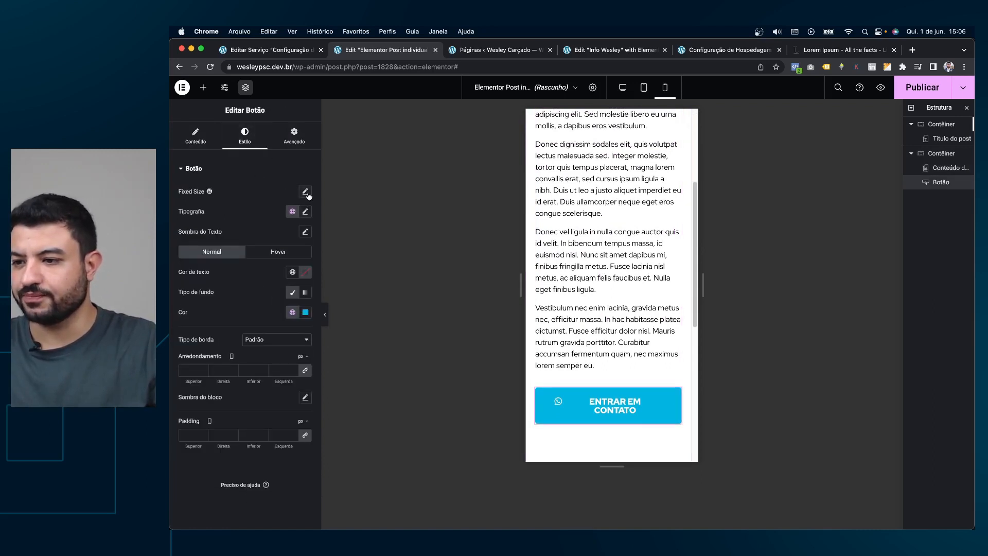
{"action": "left_click", "coordinate": [305, 213]}
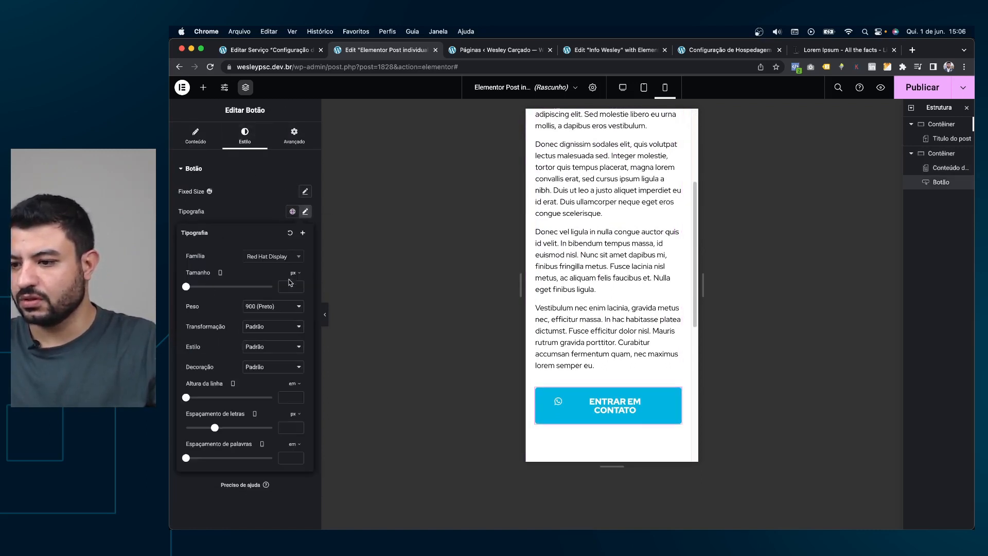
{"action": "type", "text": "16"}
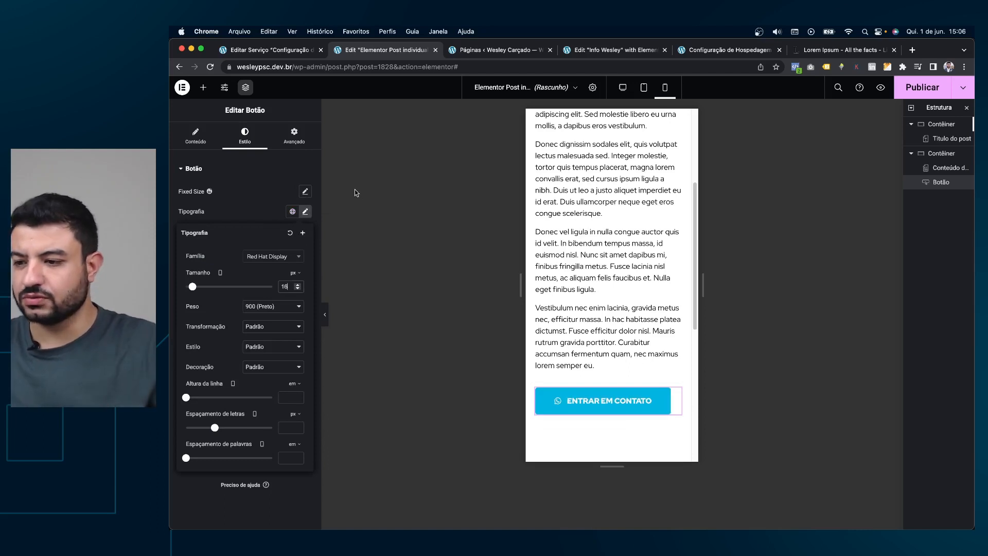
{"action": "left_click", "coordinate": [195, 139]}
{"action": "left_click", "coordinate": [306, 263]}
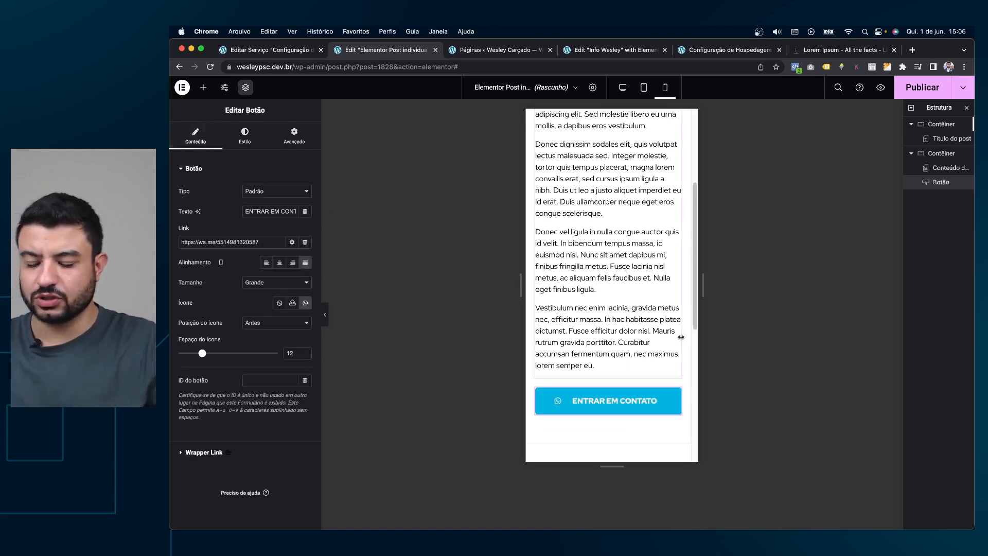
Review the template at desktop width, then open the Publicar settings.
{"action": "scroll", "coordinate": [632, 285], "scroll_direction": "up", "scroll_amount": 3}
{"action": "scroll", "coordinate": [632, 286], "scroll_direction": "down", "scroll_amount": 4}
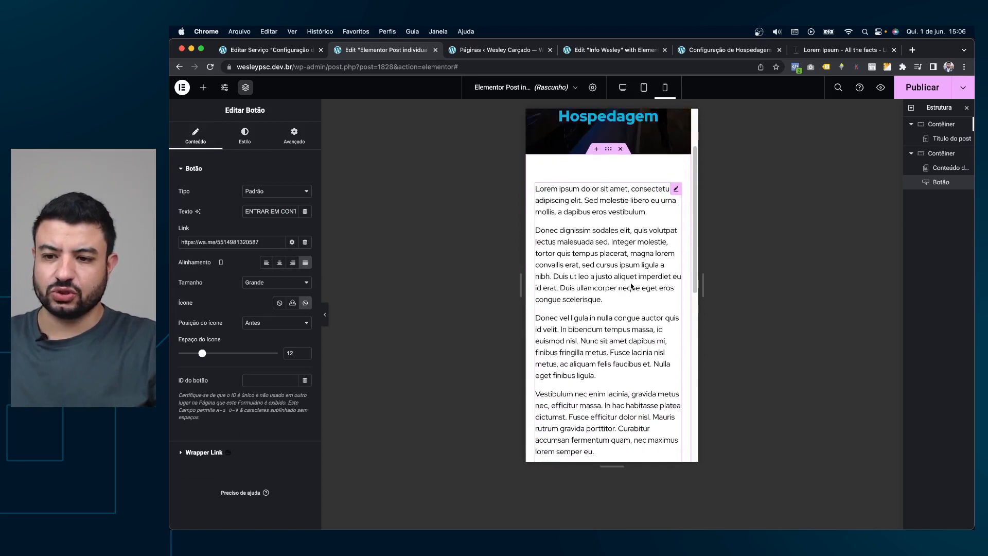
{"action": "scroll", "coordinate": [632, 286], "scroll_direction": "up", "scroll_amount": 2}
{"action": "scroll", "coordinate": [632, 287], "scroll_direction": "up", "scroll_amount": 3}
{"action": "key", "text": "shift+super+m"}
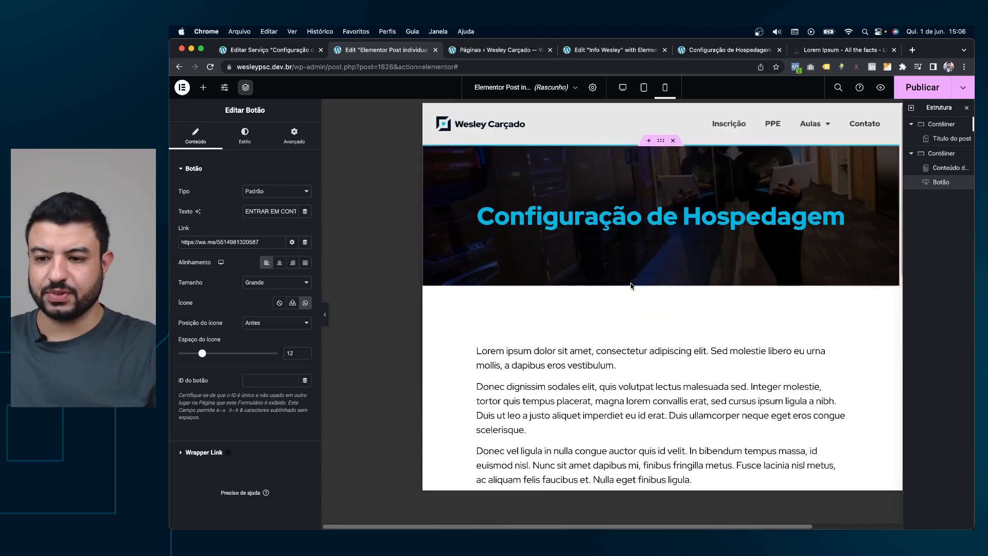
{"action": "scroll", "coordinate": [648, 270], "scroll_direction": "down", "scroll_amount": 4}
{"action": "scroll", "coordinate": [670, 212], "scroll_direction": "up", "scroll_amount": 4}
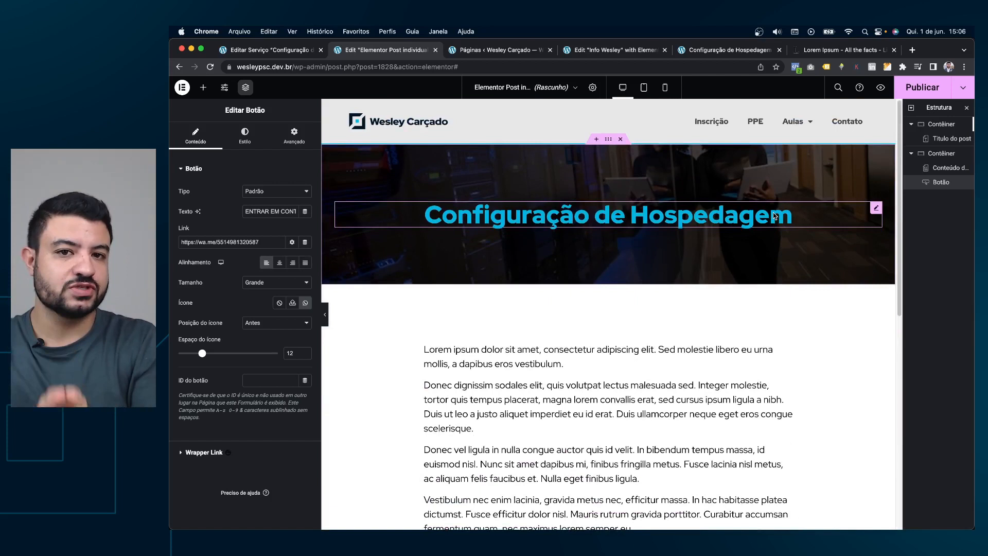
{"action": "left_click", "coordinate": [926, 90]}
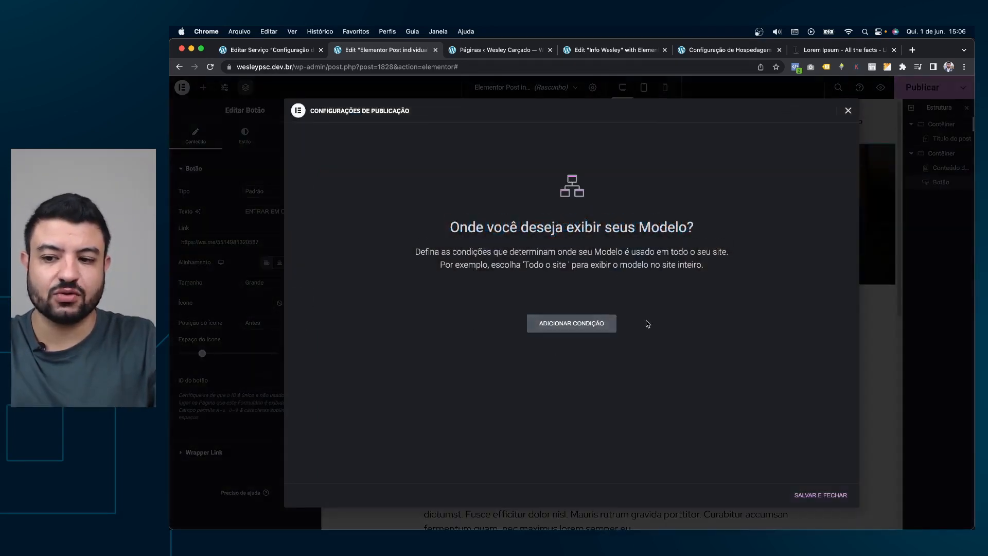
Add an Incluir > Serviços > Todos display condition, then save and close.
{"action": "left_click", "coordinate": [595, 325]}
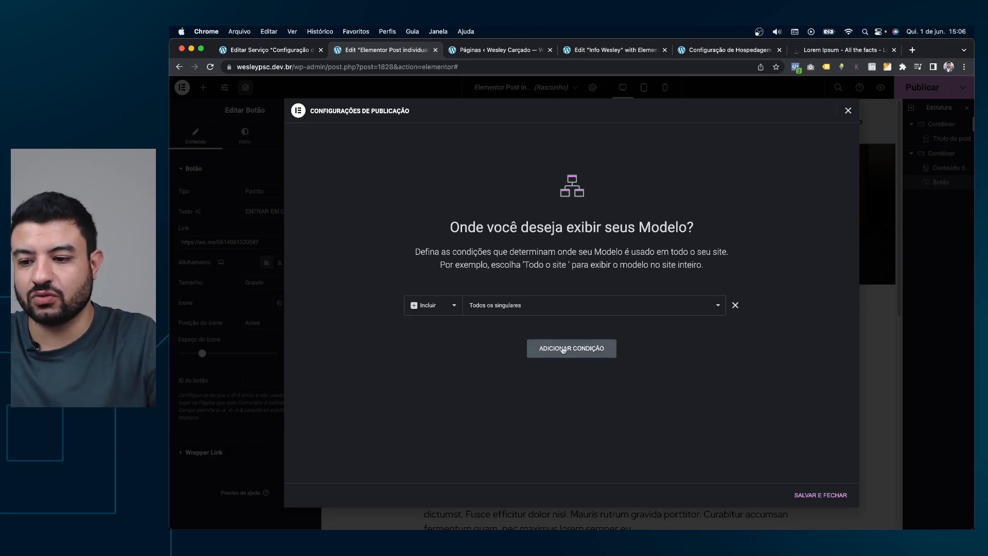
{"action": "left_click", "coordinate": [598, 314]}
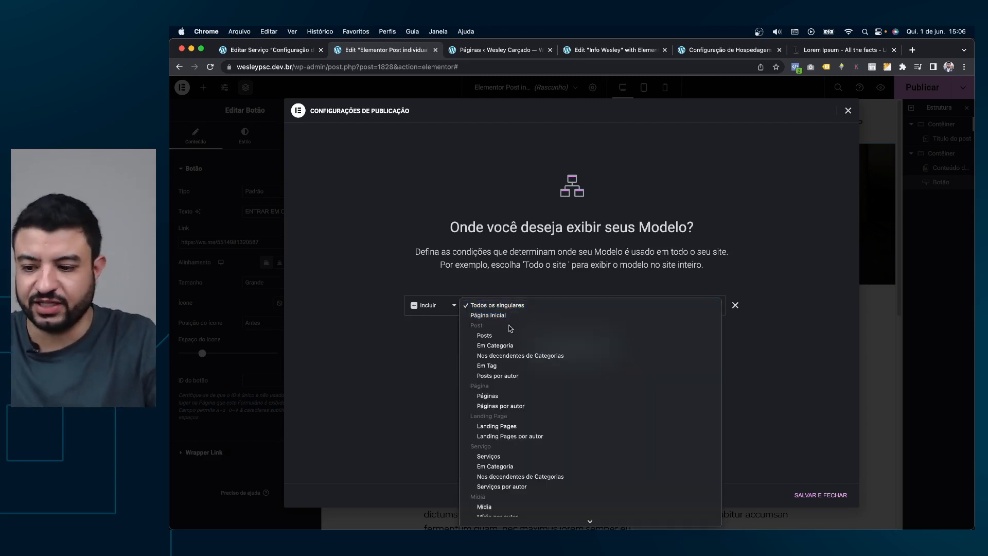
{"action": "scroll", "coordinate": [511, 364], "scroll_direction": "down", "scroll_amount": 3}
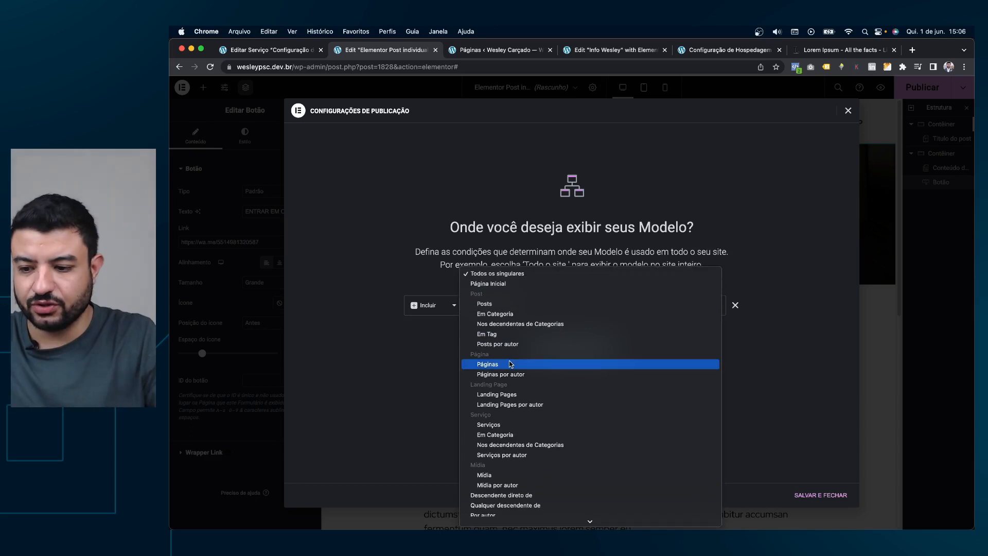
{"action": "left_click", "coordinate": [492, 425]}
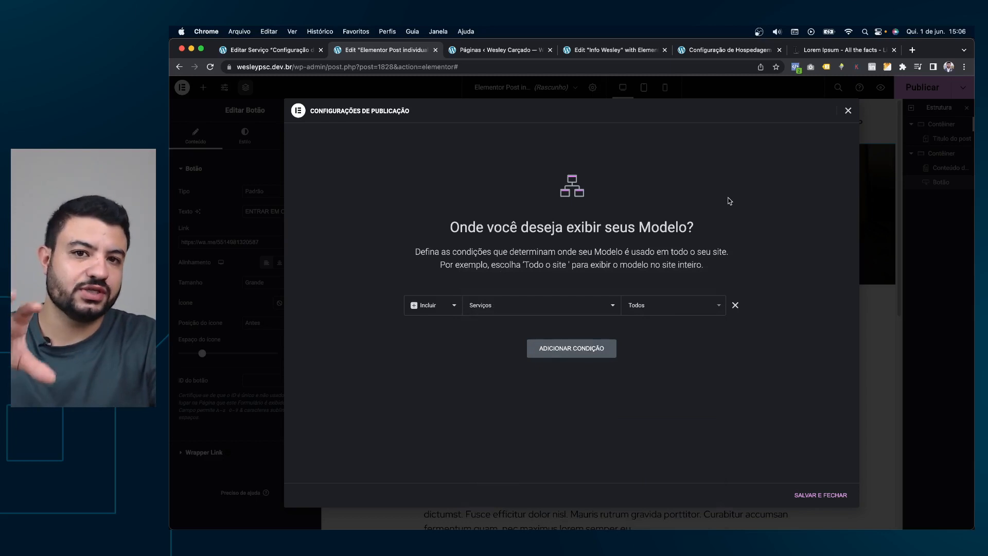
{"action": "left_click", "coordinate": [817, 494]}
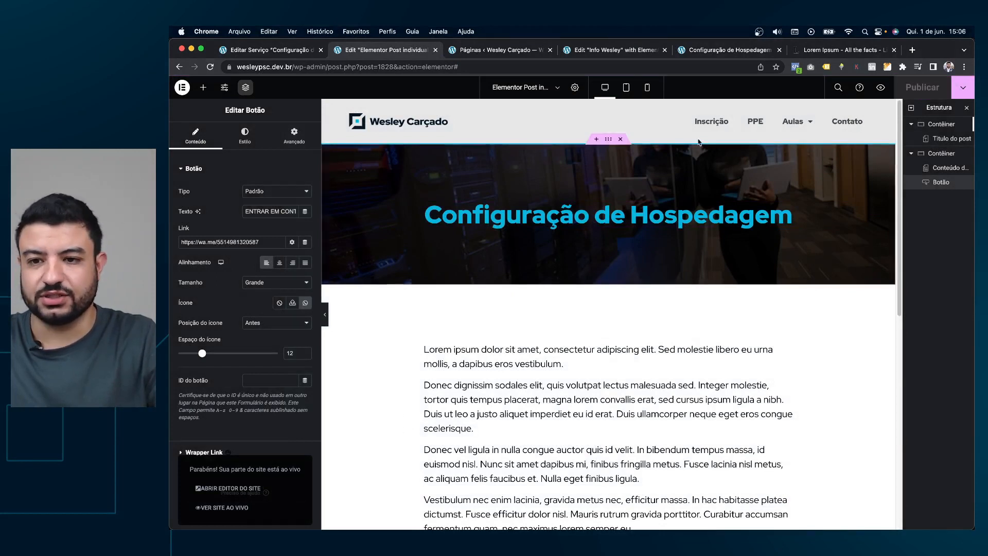
Reload the live Configuração de Hospedagem page and scroll through its new dark hero.
{"action": "left_click", "coordinate": [479, 45]}
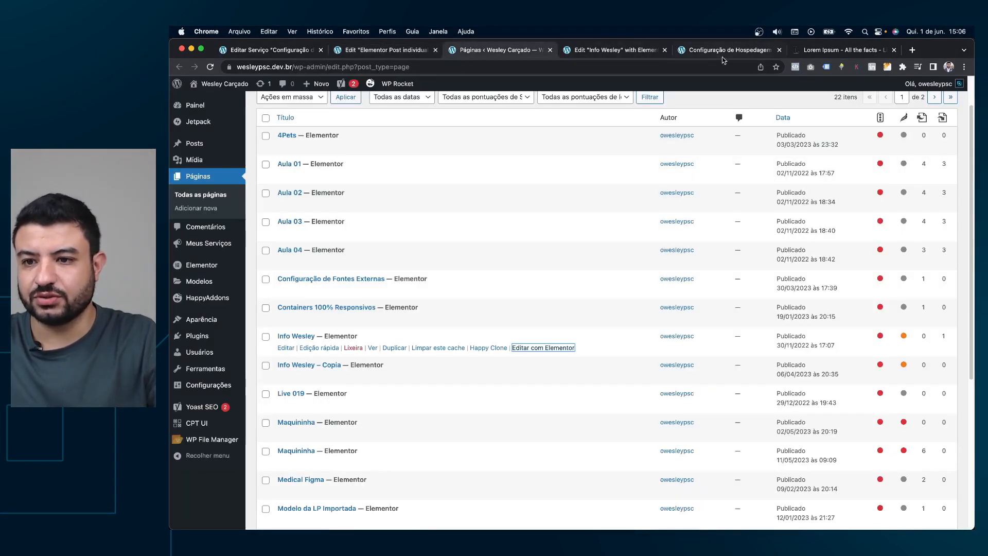
{"action": "left_click", "coordinate": [725, 51]}
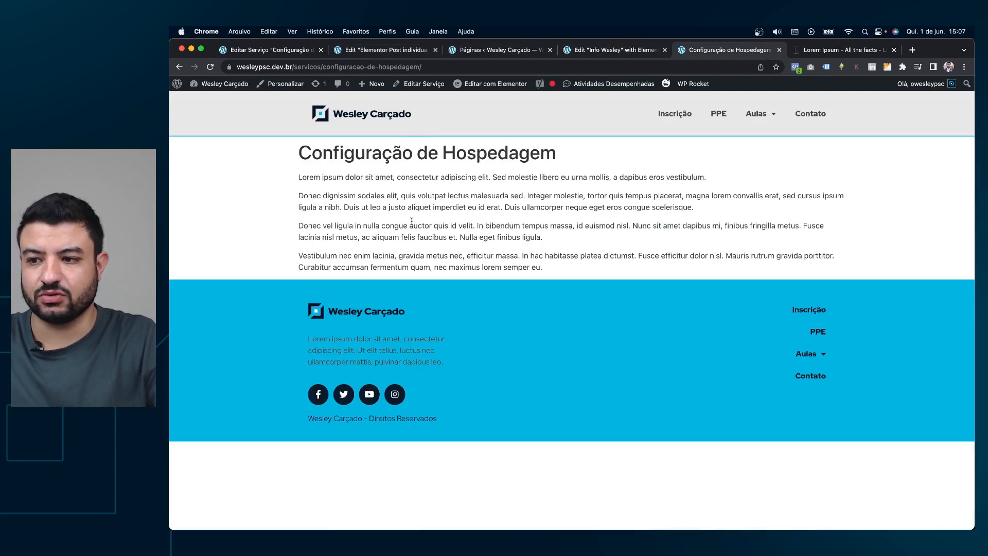
{"action": "left_click", "coordinate": [210, 67]}
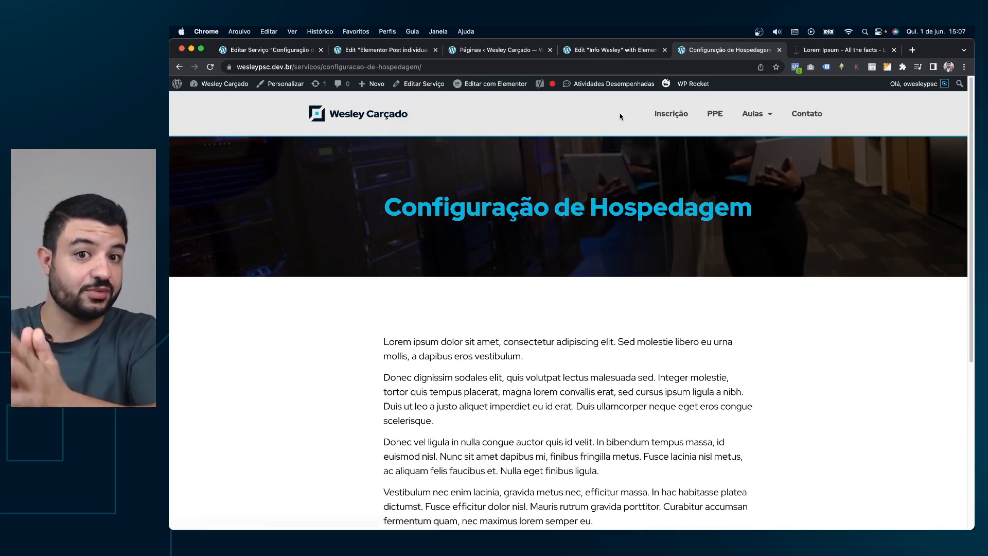
{"action": "scroll", "coordinate": [620, 221], "scroll_direction": "down", "scroll_amount": 5}
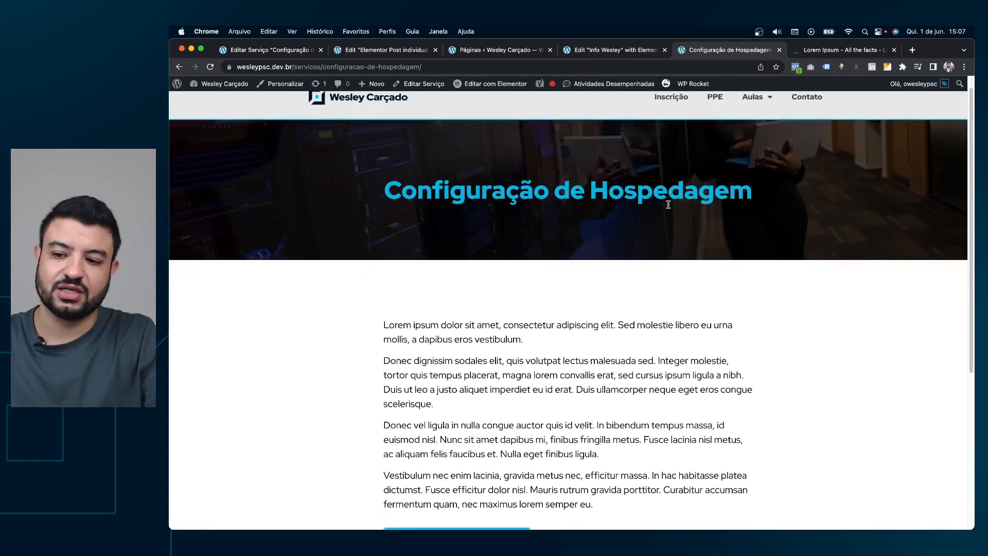
{"action": "scroll", "coordinate": [699, 209], "scroll_direction": "up", "scroll_amount": 5}
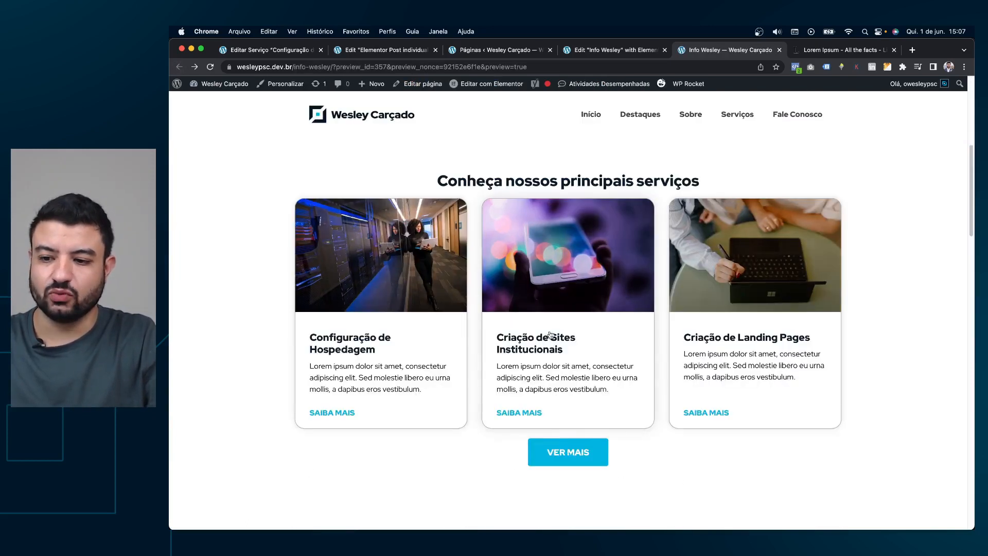
Check the Criação de Sites Institucionais page uses the new template, then go back.
{"action": "left_click", "coordinate": [621, 207]}
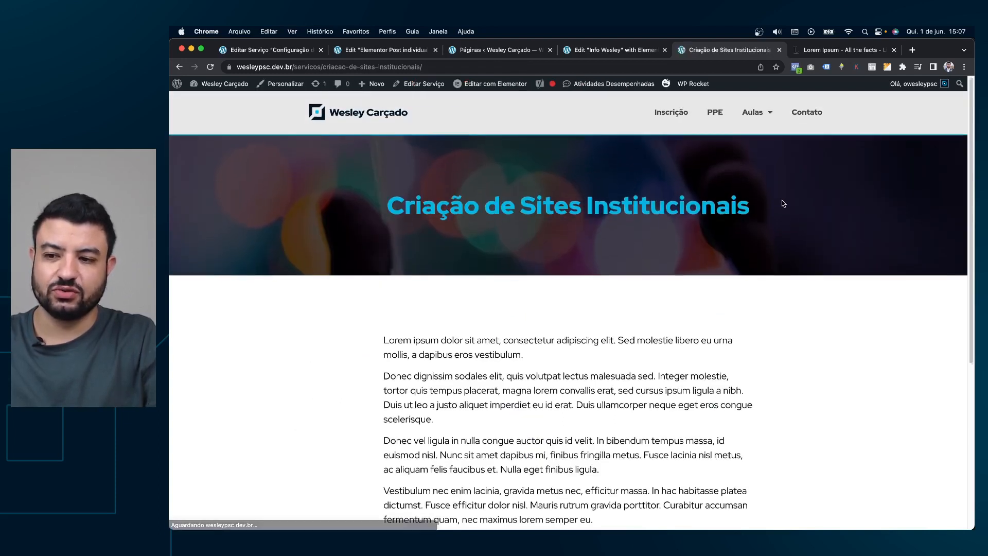
{"action": "scroll", "coordinate": [781, 203], "scroll_direction": "down", "scroll_amount": 4}
{"action": "scroll", "coordinate": [781, 204], "scroll_direction": "up", "scroll_amount": 4}
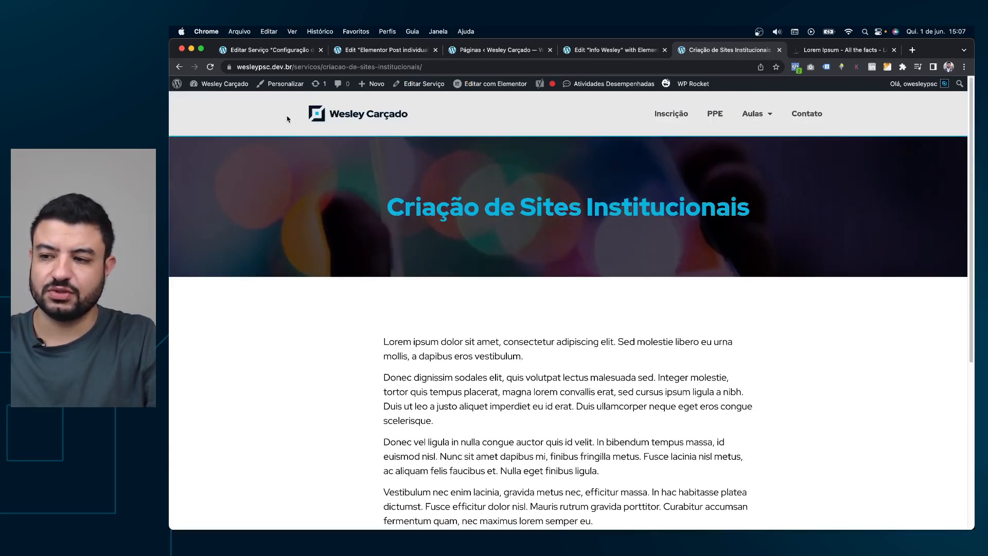
{"action": "left_click", "coordinate": [179, 67]}
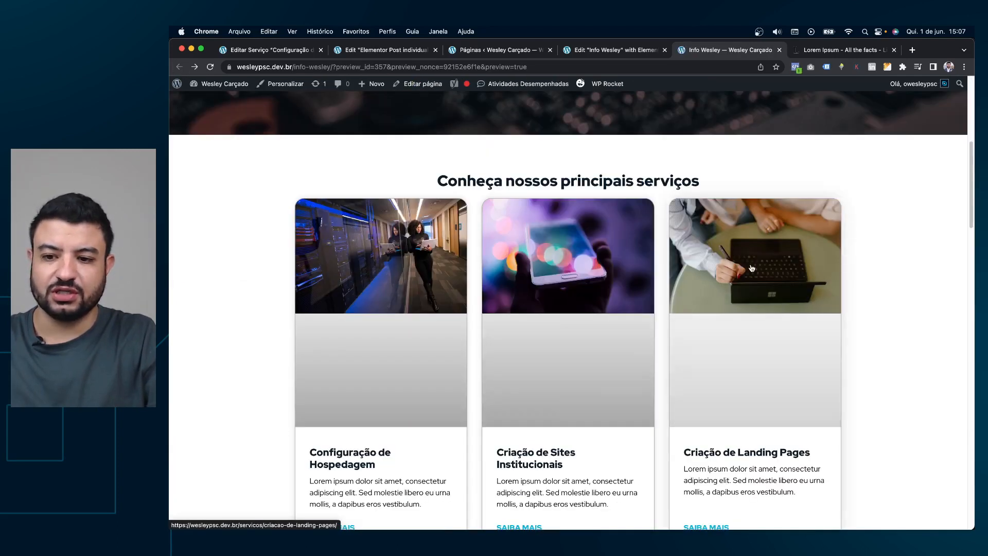
Check the Criação de Landing Pages page, then return to the Info Wesley editor.
{"action": "left_click", "coordinate": [769, 271]}
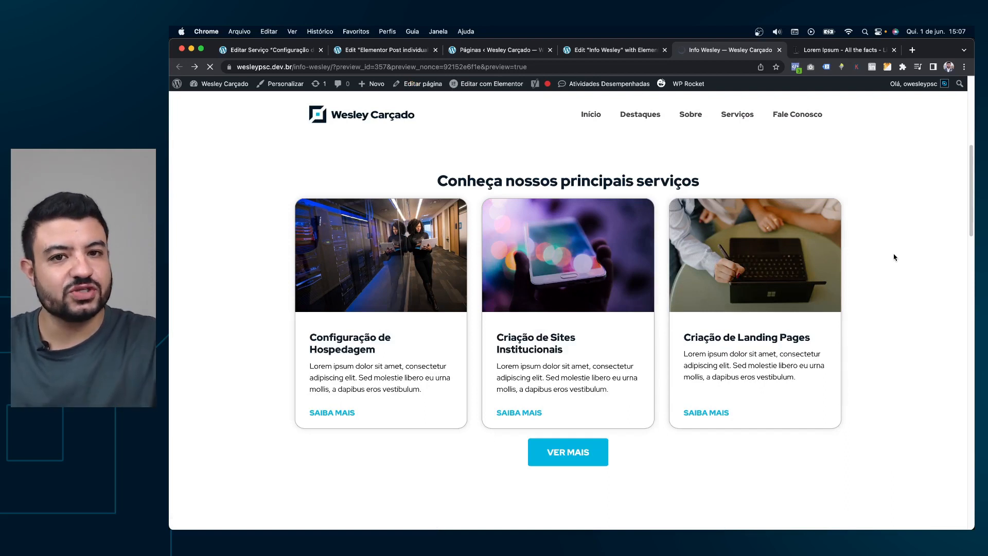
{"action": "scroll", "coordinate": [776, 239], "scroll_direction": "down", "scroll_amount": 5}
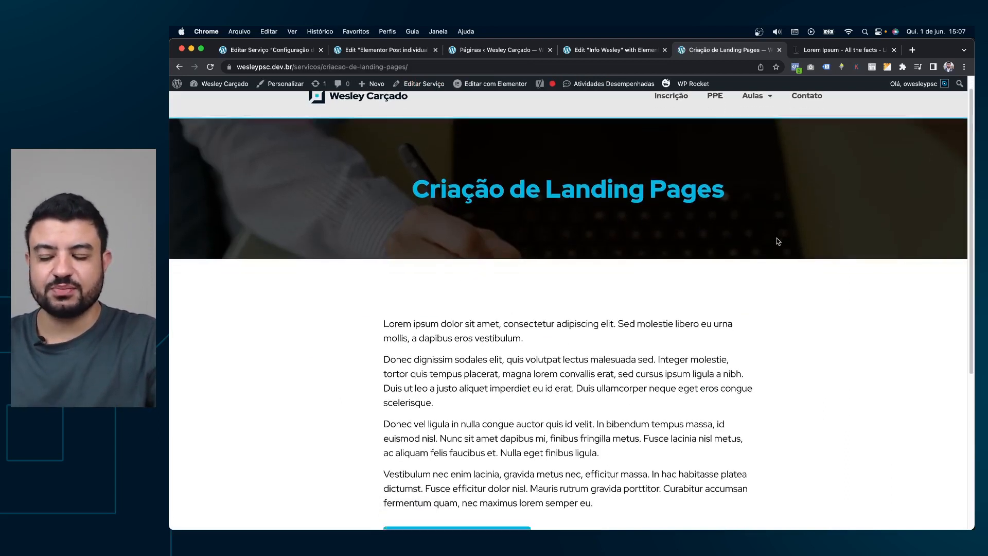
{"action": "scroll", "coordinate": [778, 239], "scroll_direction": "up", "scroll_amount": 5}
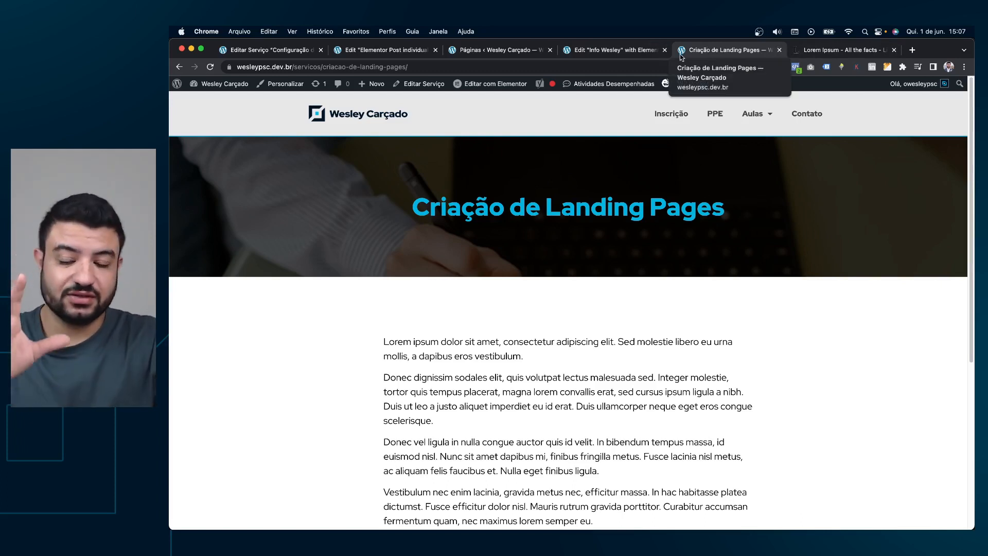
{"action": "left_click", "coordinate": [609, 50]}
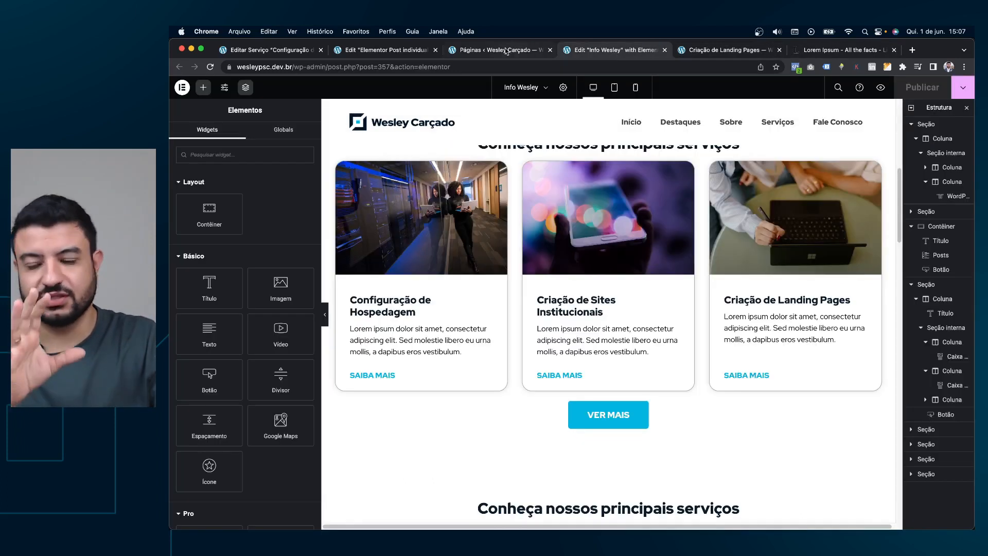
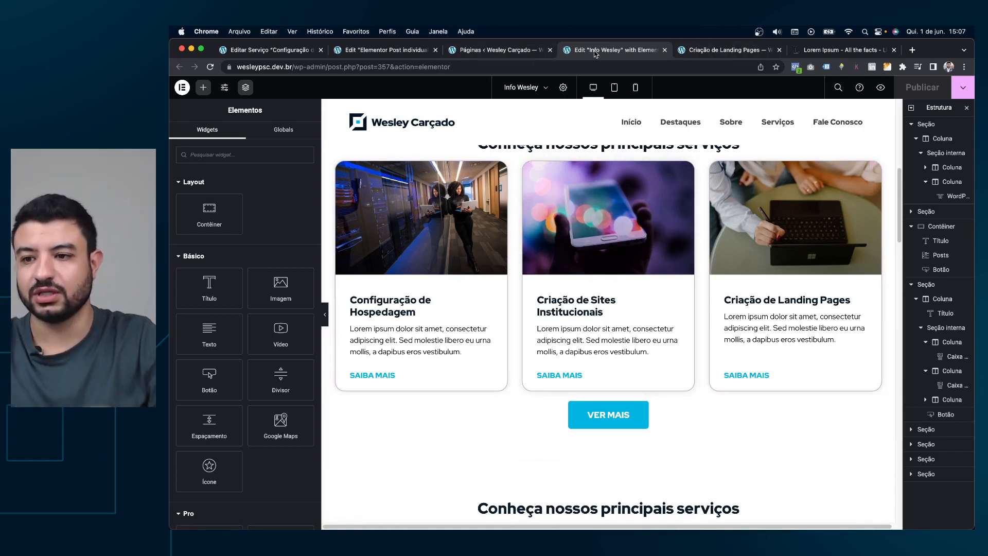
Move from the open page editors to the WordPress pages list.
{"action": "left_click", "coordinate": [730, 50]}
{"action": "left_click", "coordinate": [612, 49]}
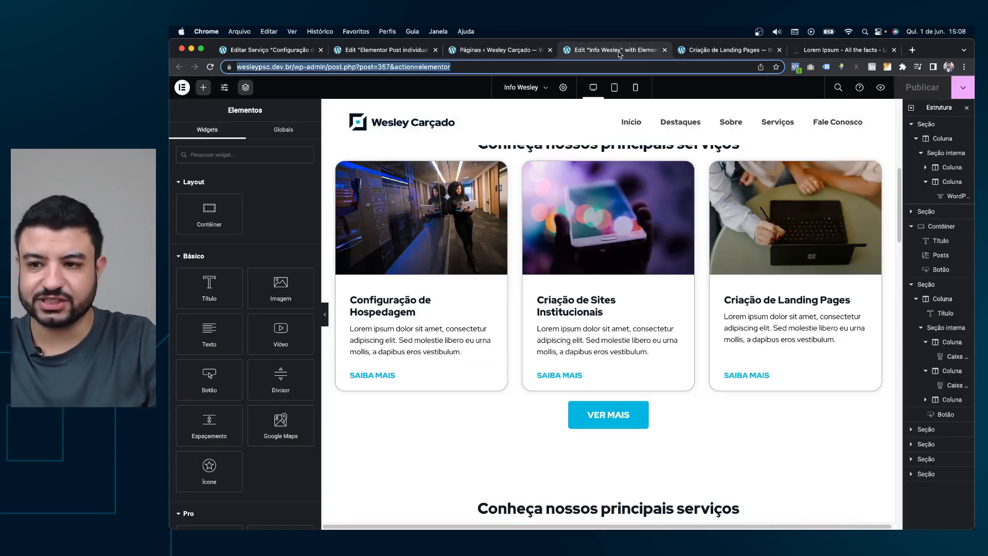
{"action": "left_click", "coordinate": [505, 50]}
{"action": "scroll", "coordinate": [473, 165], "scroll_direction": "up", "scroll_amount": 2}
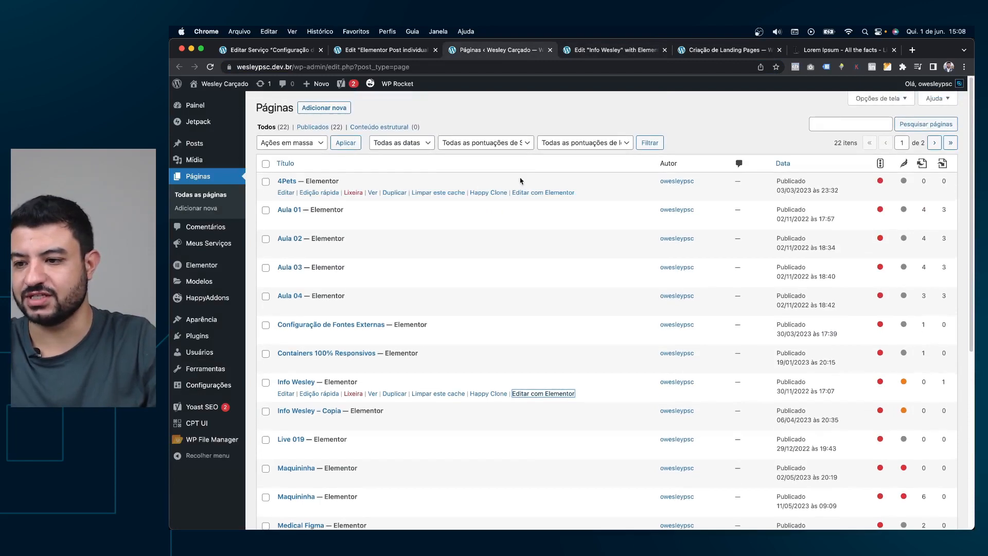
{"action": "mouse_move", "coordinate": [212, 339]}
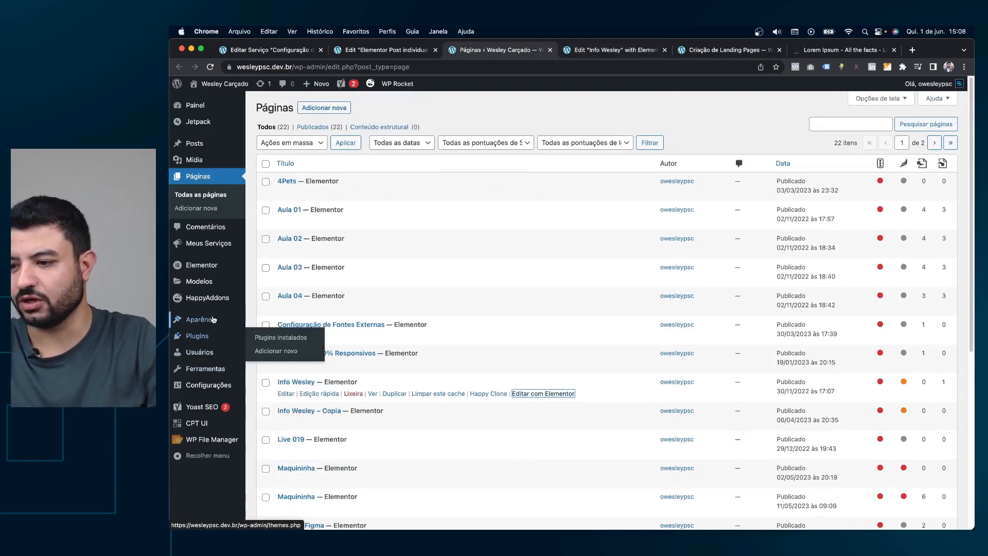
{"action": "left_click", "coordinate": [198, 178], "text": "super"}
{"action": "left_click", "coordinate": [548, 50]}
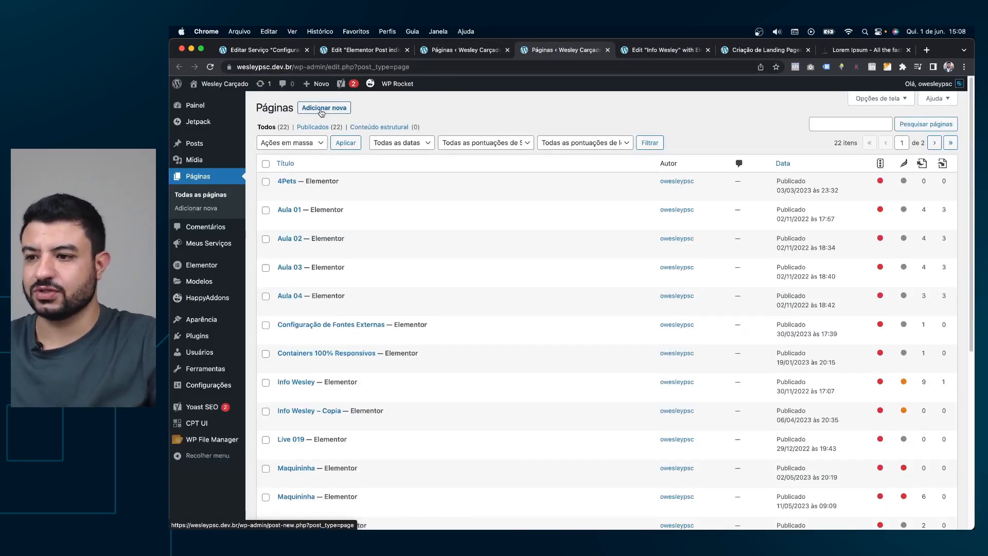
Start a new page titled 'Todos os serviços' using the Elementor canvas template.
{"action": "left_click", "coordinate": [323, 108]}
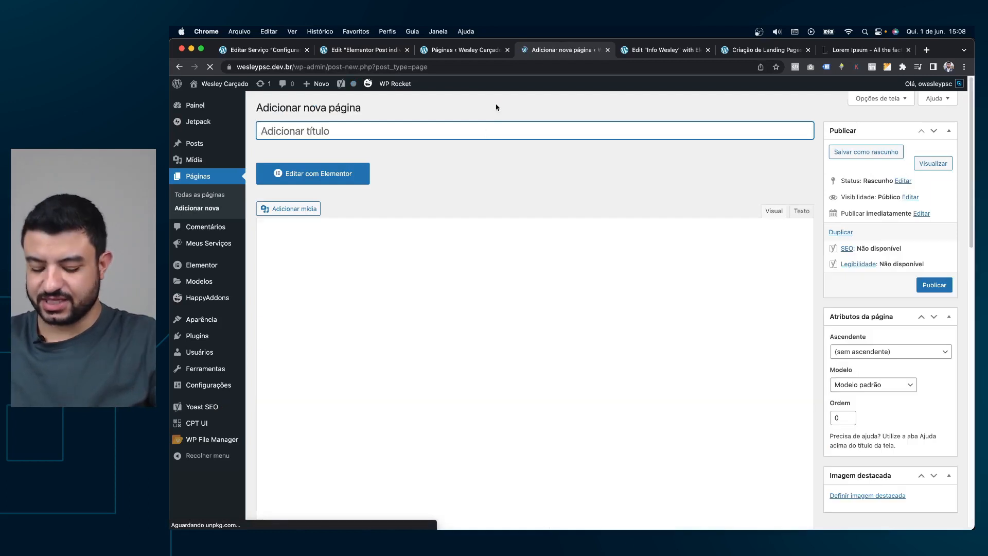
{"action": "type", "text": "Meus"}
{"action": "key", "text": "BackSpace"}
{"action": "key", "text": "BackSpace"}
{"action": "type", "text": "T"}
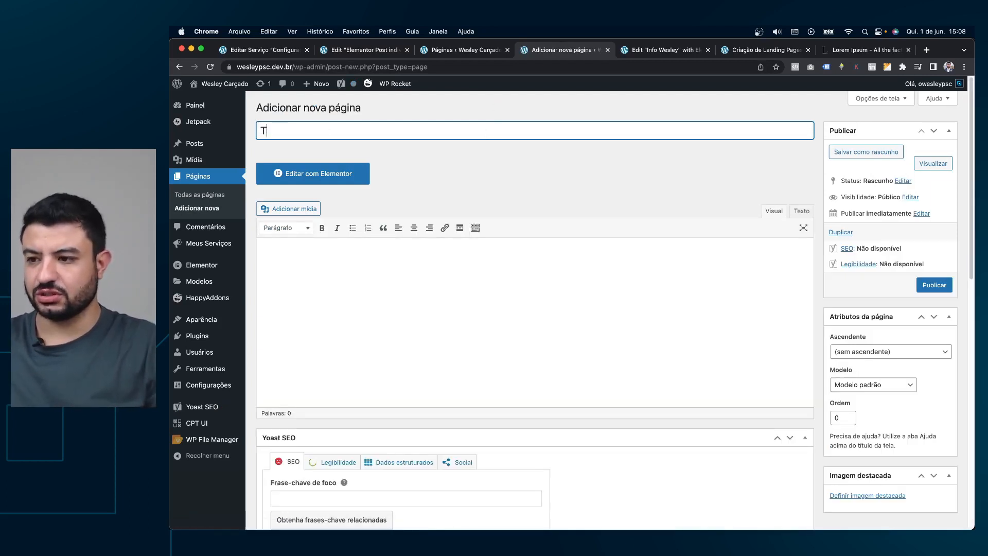
{"action": "type", "text": "odos os serviços"}
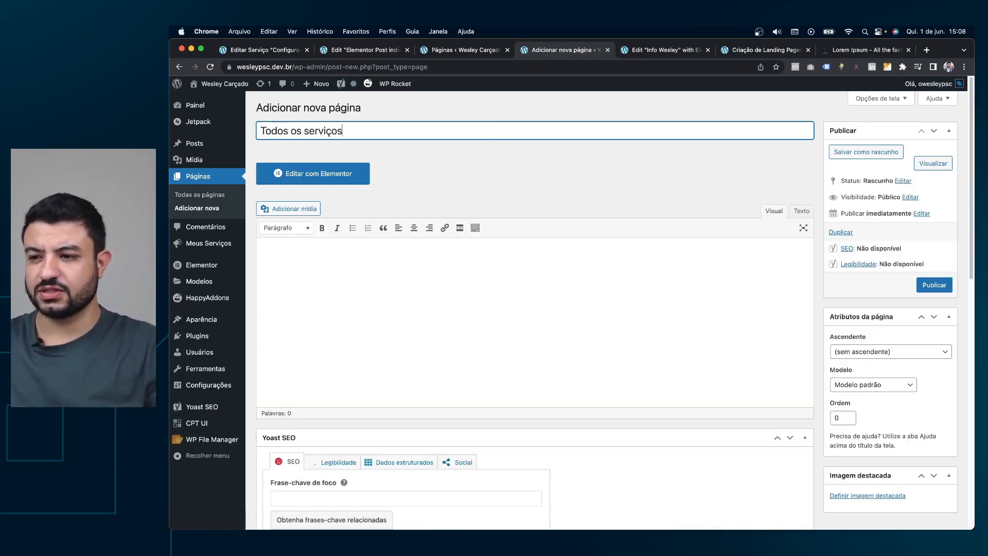
{"action": "left_click", "coordinate": [899, 387]}
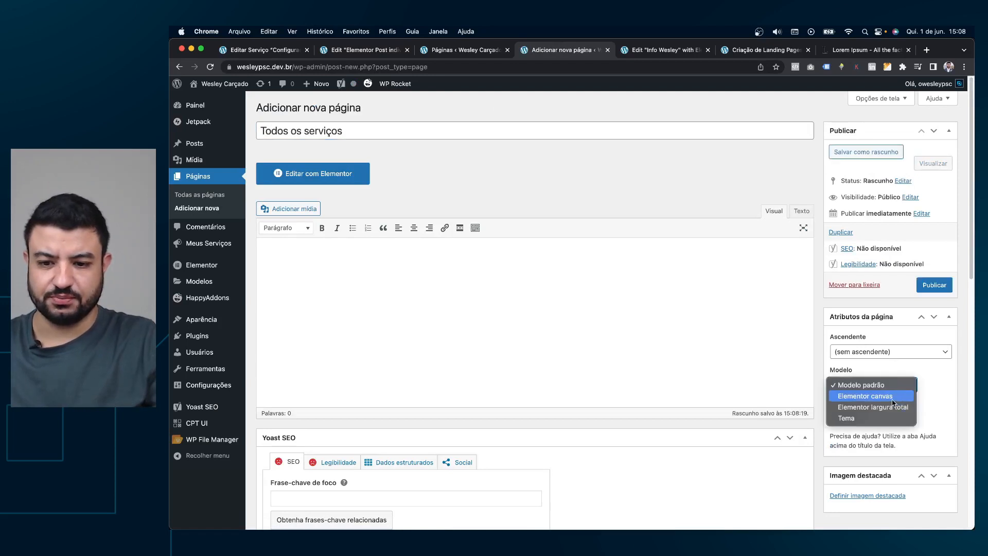
{"action": "left_click", "coordinate": [893, 407]}
{"action": "left_click", "coordinate": [893, 385]}
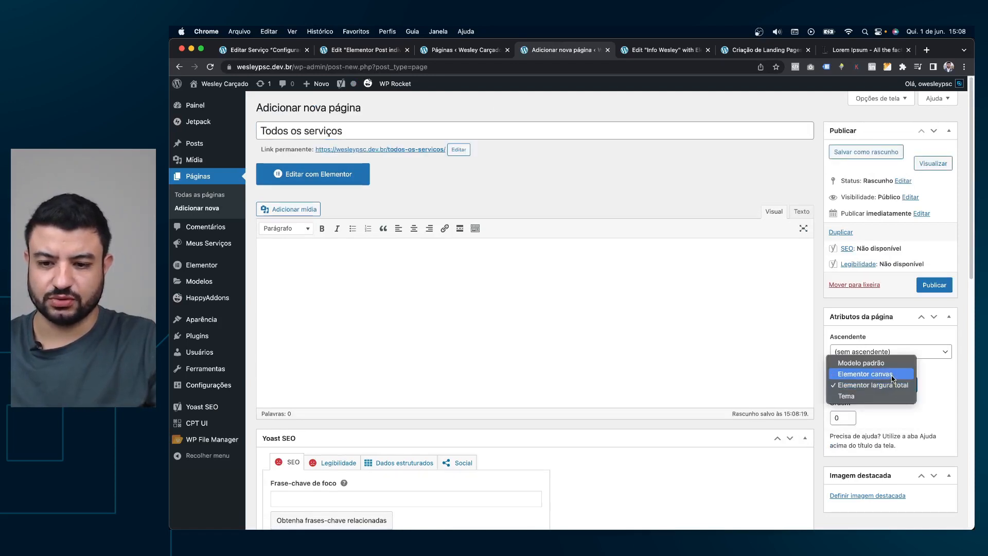
{"action": "left_click", "coordinate": [890, 374]}
Check the other open editors, then publish the page and open it in Elementor.
{"action": "left_click", "coordinate": [475, 54]}
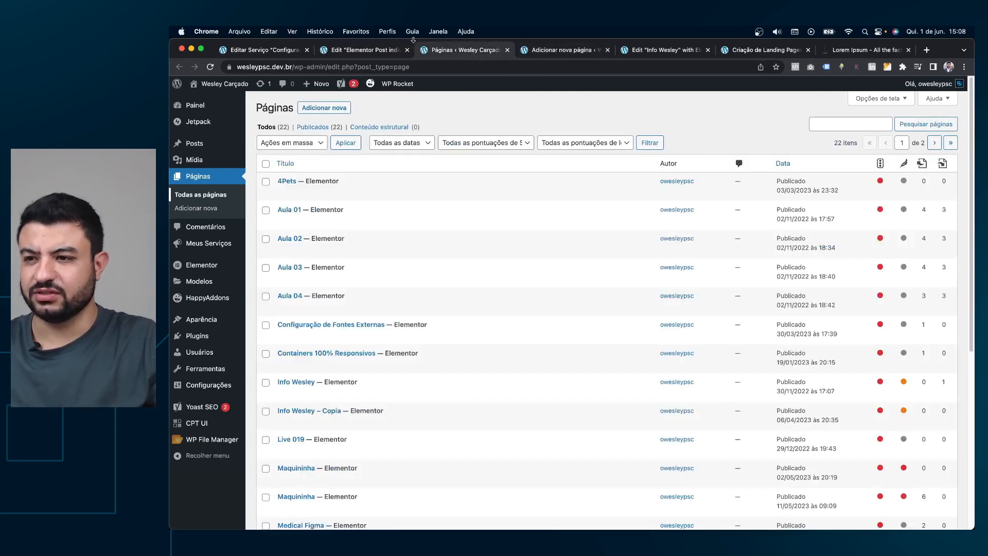
{"action": "left_click", "coordinate": [367, 51]}
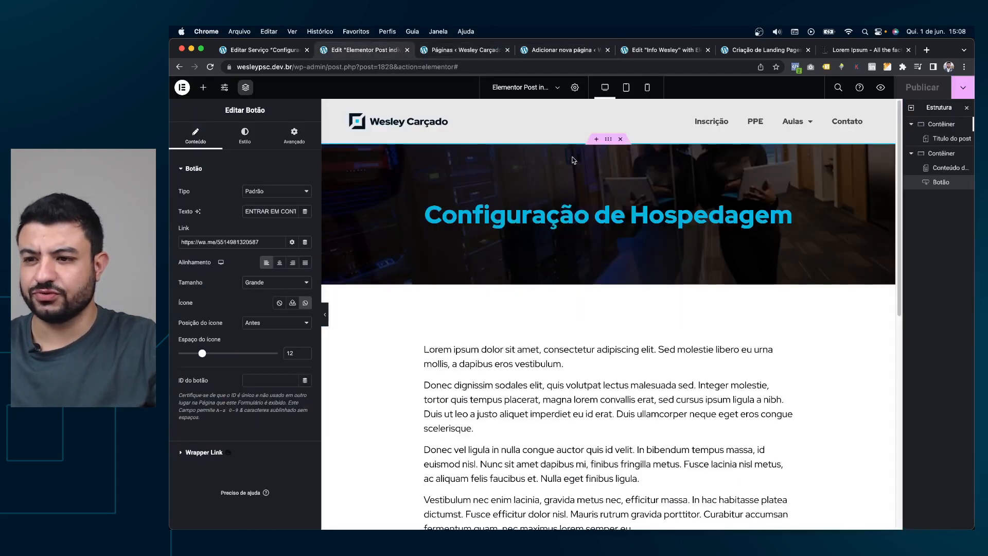
{"action": "left_click", "coordinate": [407, 50]}
{"action": "left_click", "coordinate": [605, 51]}
{"action": "scroll", "coordinate": [586, 104], "scroll_direction": "up", "scroll_amount": 7}
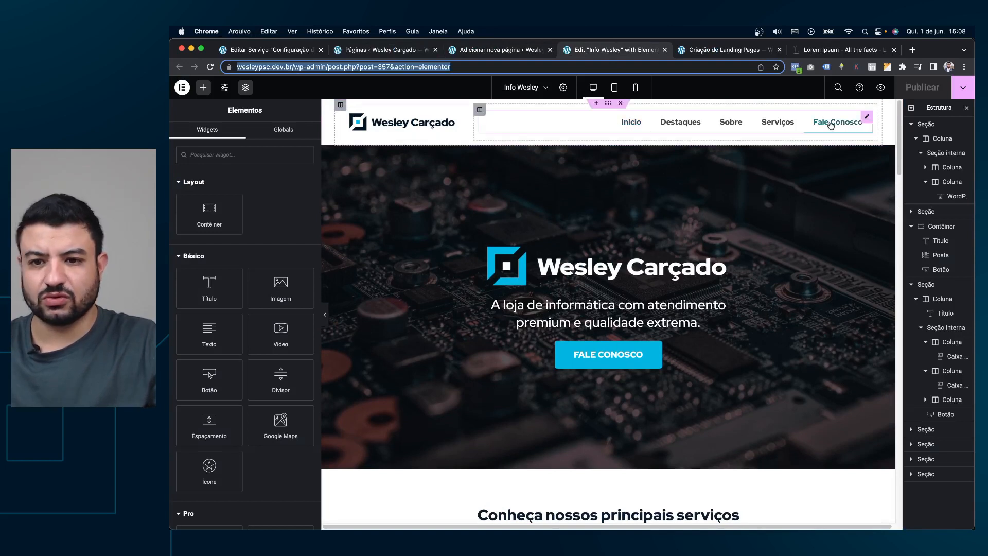
{"action": "left_click", "coordinate": [563, 87]}
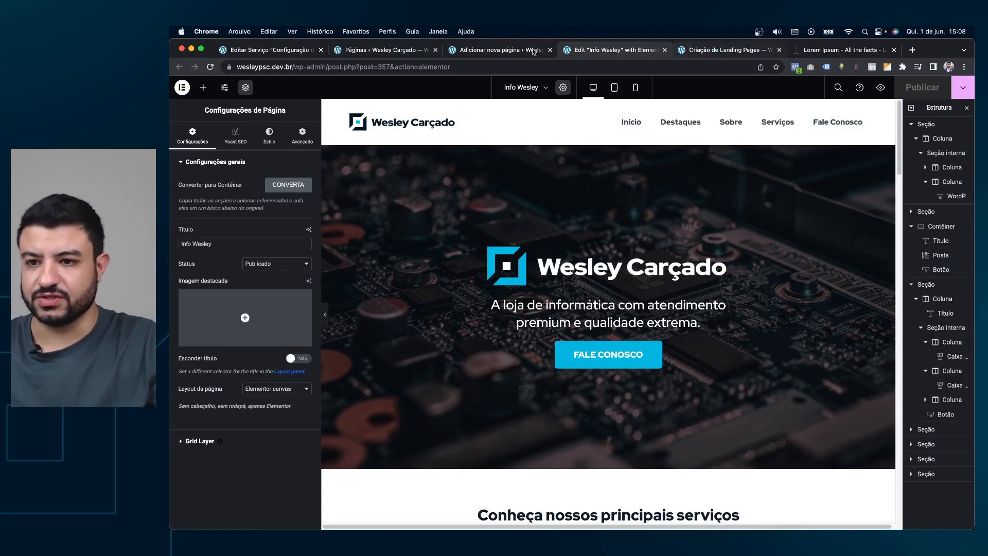
{"action": "left_click", "coordinate": [463, 50]}
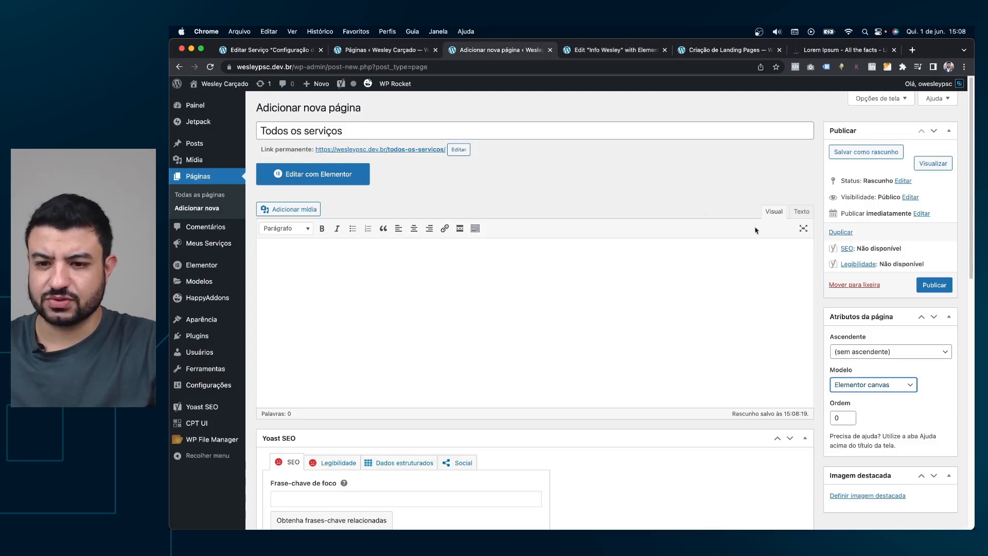
{"action": "left_click", "coordinate": [935, 286]}
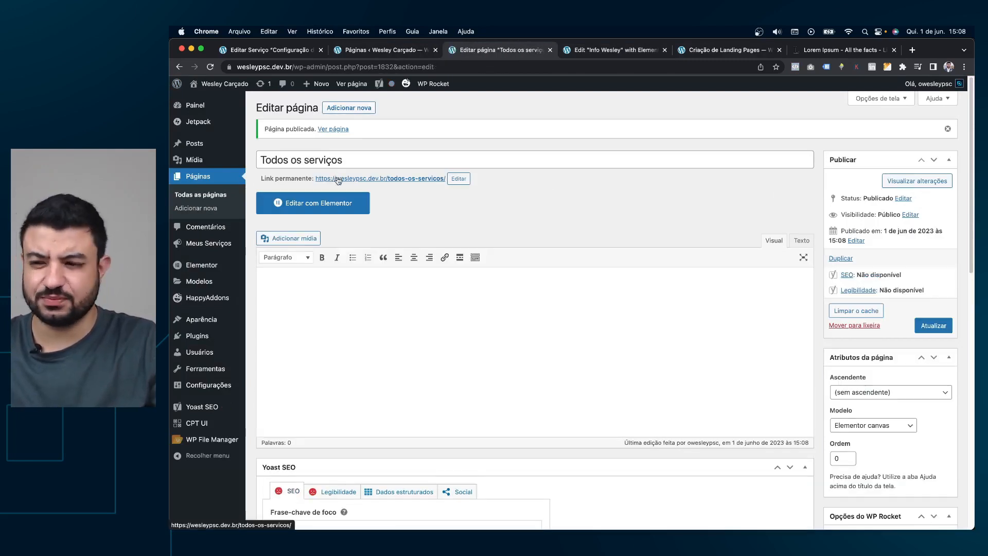
{"action": "left_click", "coordinate": [337, 206]}
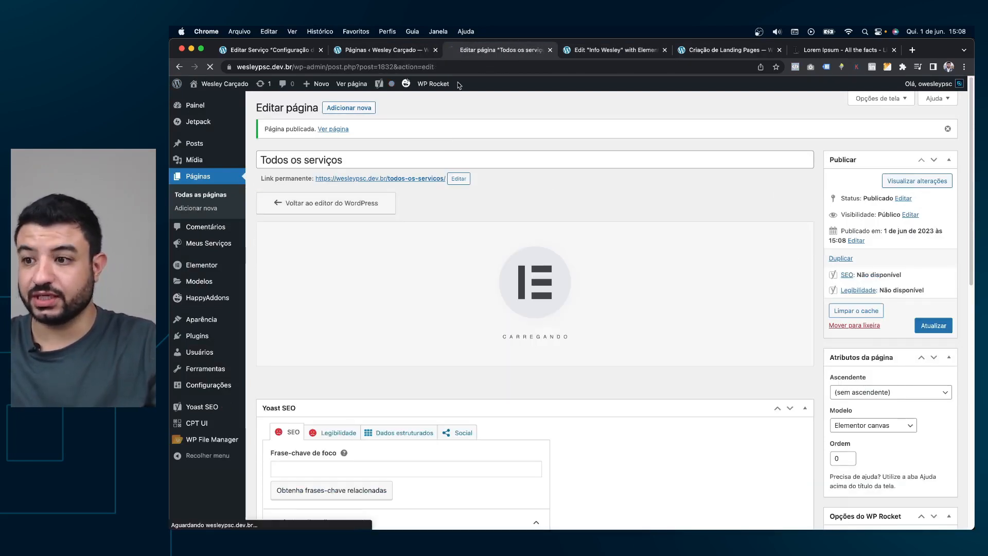
Copy the header section from Info Wesley and paste it into Todos os serviços.
{"action": "left_click", "coordinate": [608, 50]}
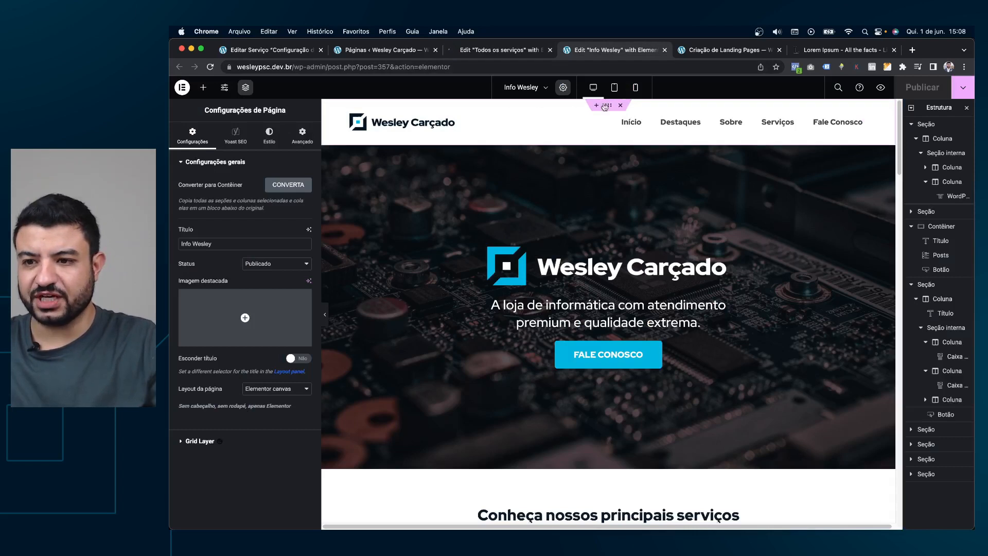
{"action": "right_click", "coordinate": [608, 105]}
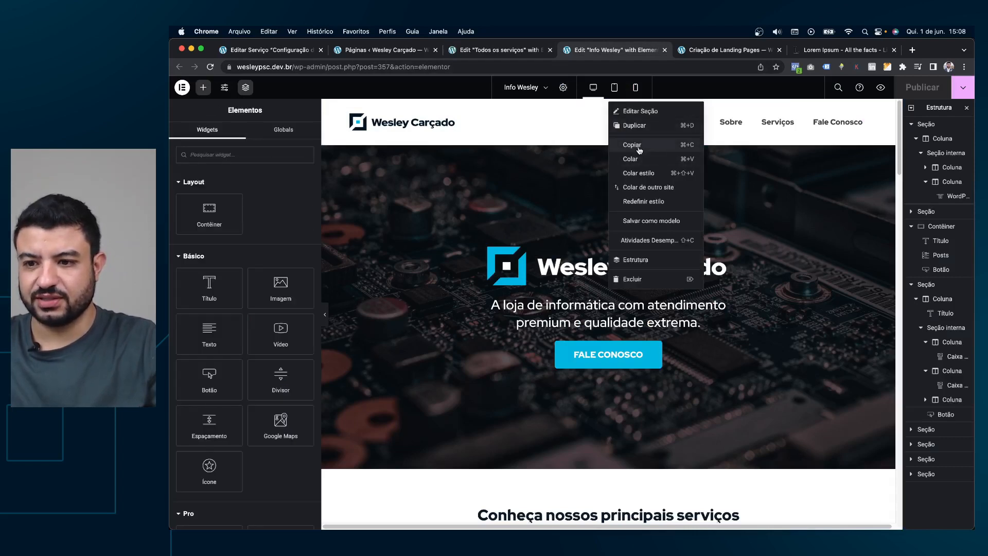
{"action": "left_click", "coordinate": [638, 141]}
{"action": "left_click", "coordinate": [497, 50]}
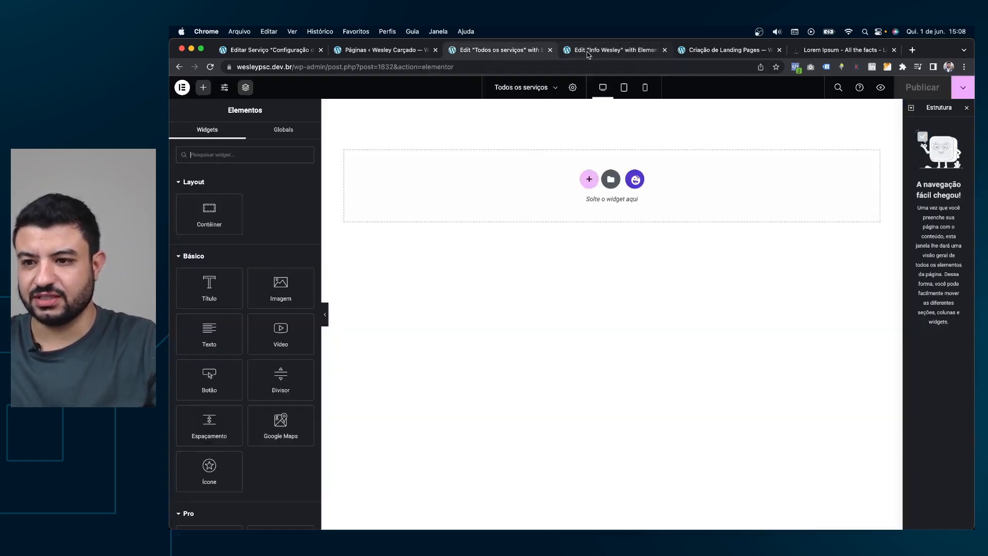
{"action": "right_click", "coordinate": [591, 183]}
{"action": "left_click", "coordinate": [608, 188]}
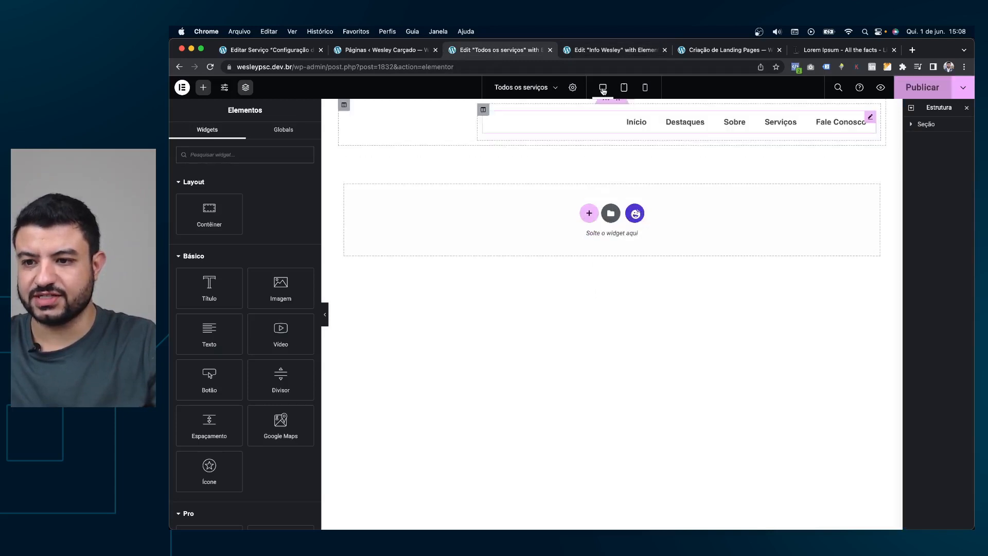
Copy the hero banner section from Info Wesley and paste it into the new page.
{"action": "left_click", "coordinate": [606, 54]}
{"action": "scroll", "coordinate": [604, 195], "scroll_direction": "down", "scroll_amount": 1}
{"action": "scroll", "coordinate": [605, 170], "scroll_direction": "up", "scroll_amount": 1}
{"action": "right_click", "coordinate": [609, 145]}
{"action": "left_click", "coordinate": [631, 184]}
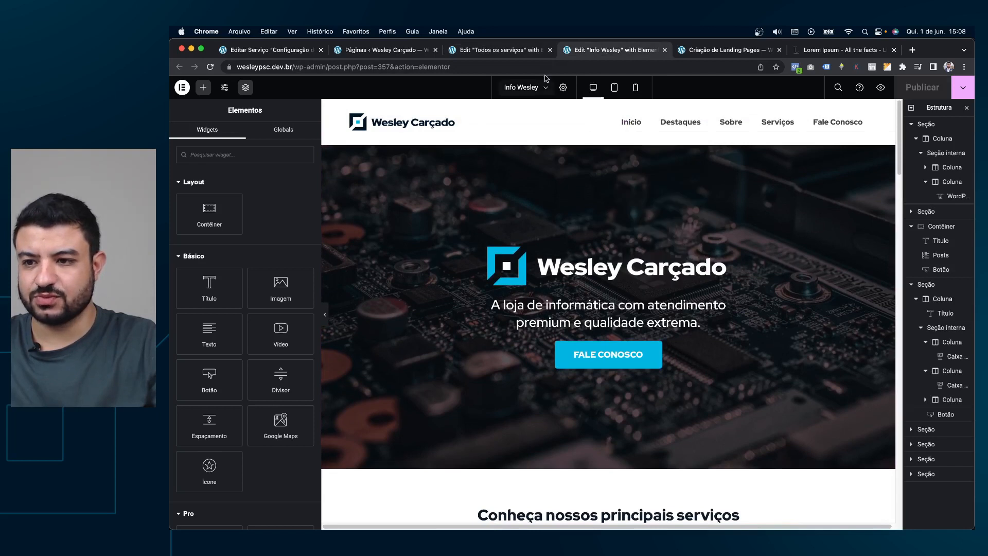
{"action": "left_click", "coordinate": [519, 51]}
{"action": "right_click", "coordinate": [585, 211]}
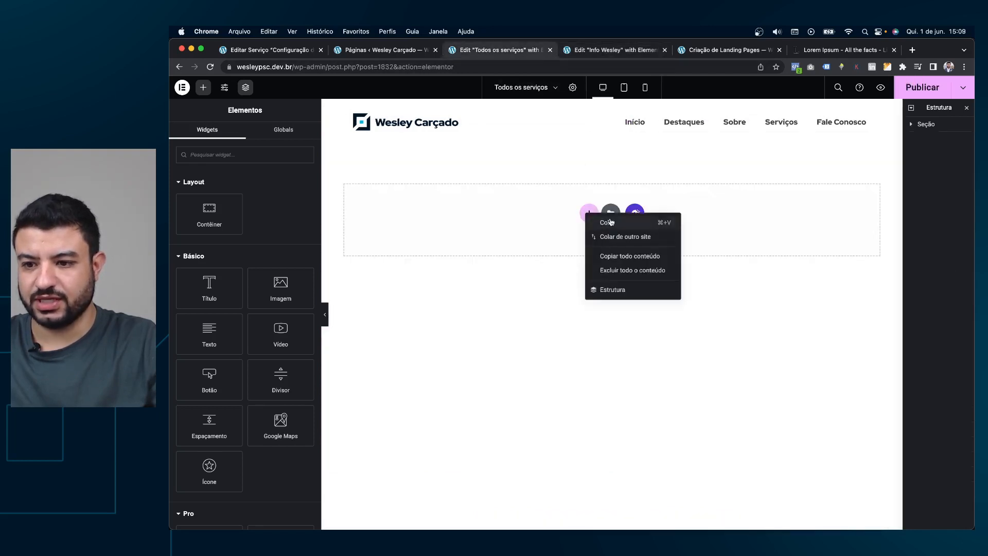
{"action": "left_click", "coordinate": [610, 222]}
Lower the pasted hero's minimum height to 384 and delete its logo.
{"action": "left_click", "coordinate": [611, 145]}
{"action": "left_click", "coordinate": [287, 136]}
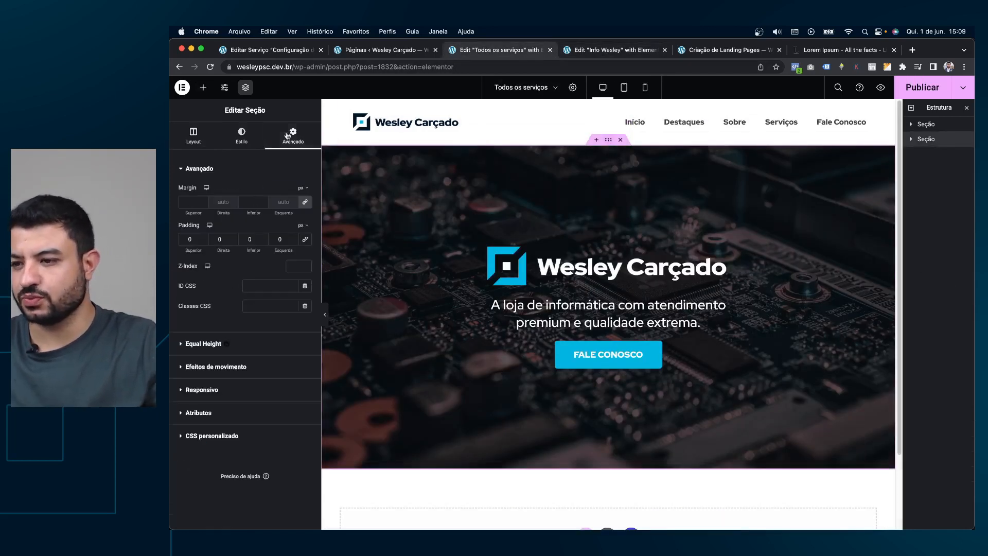
{"action": "left_click", "coordinate": [198, 145]}
{"action": "left_click_drag", "start_coordinate": [225, 341], "coordinate": [204, 341]}
{"action": "right_click", "coordinate": [588, 211]}
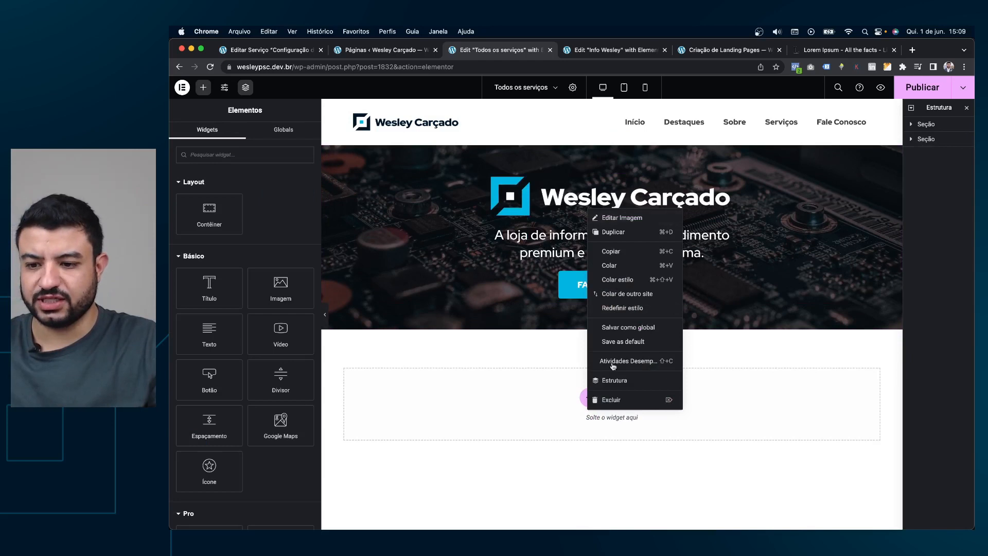
{"action": "left_click", "coordinate": [598, 397]}
Retitle the hero 'Conheça todos os nossos serviços' and delete the FALE CONOSCO button.
{"action": "left_click", "coordinate": [728, 207]}
{"action": "left_click_drag", "start_coordinate": [301, 211], "coordinate": [171, 189]}
{"action": "type", "text": "Conheça"}
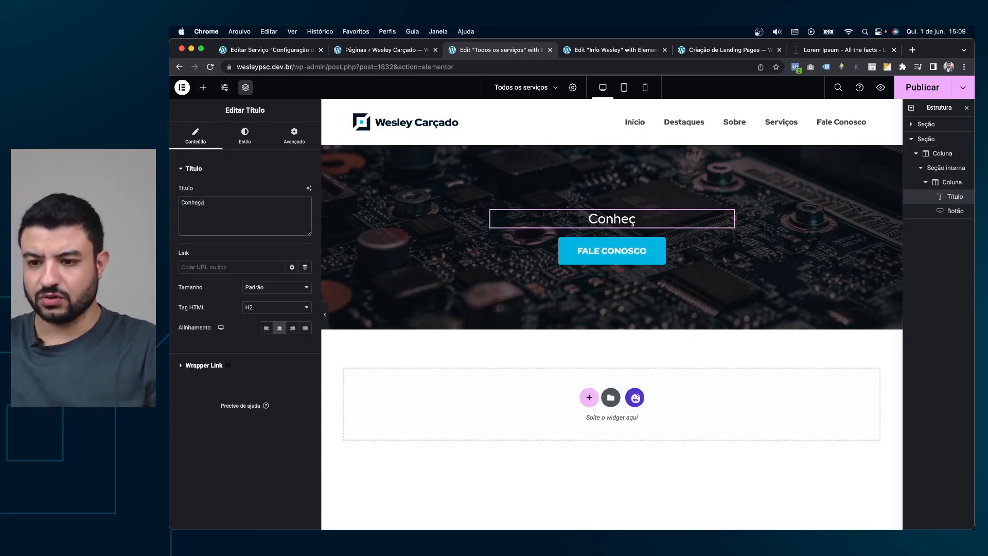
{"action": "type", "text": " todos os nossos s"}
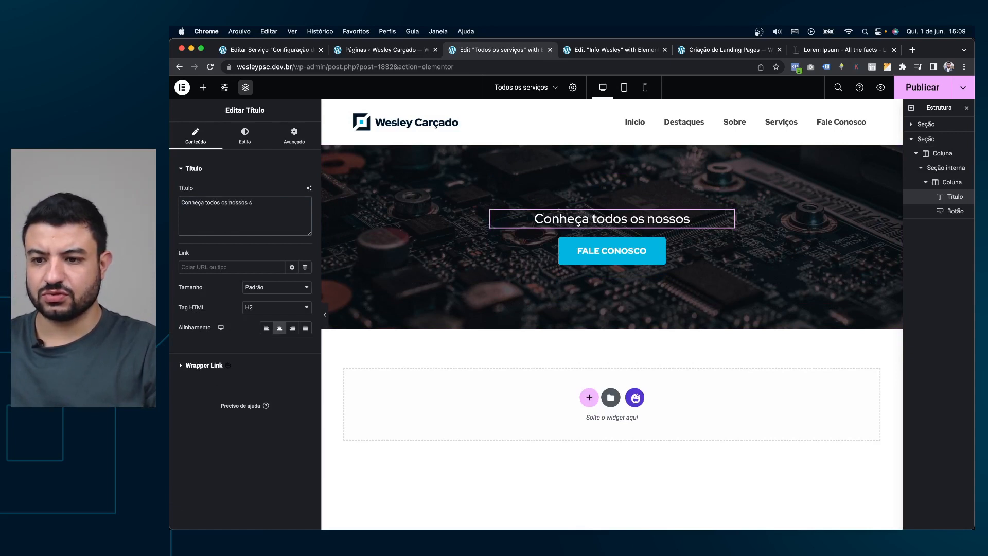
{"action": "type", "text": "erviços"}
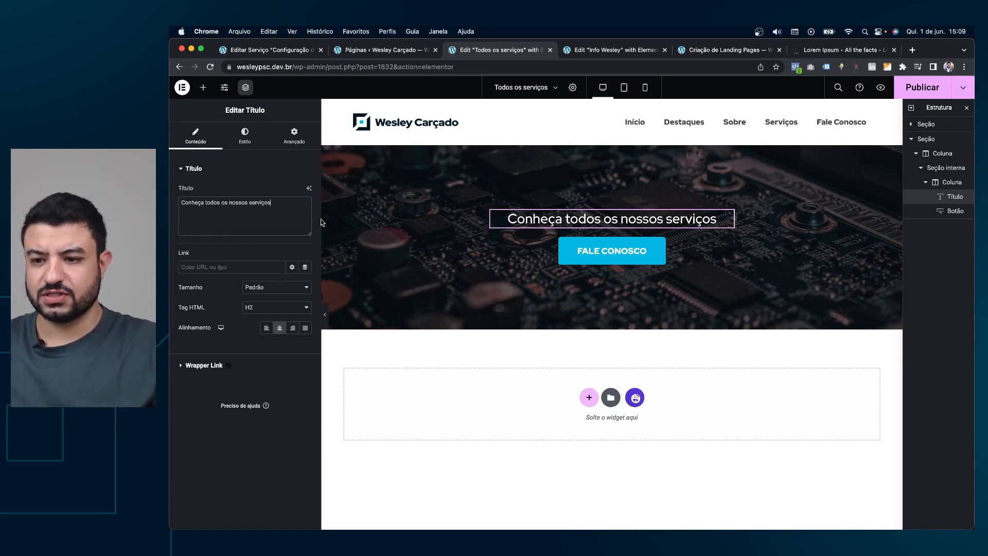
{"action": "right_click", "coordinate": [592, 257]}
{"action": "left_click", "coordinate": [624, 447]}
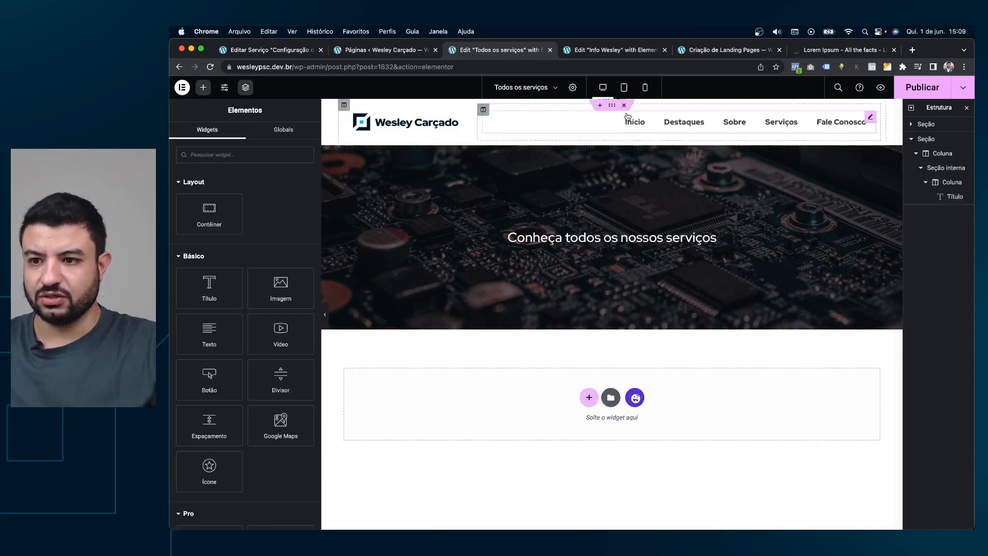
{"action": "left_click", "coordinate": [615, 50]}
{"action": "scroll", "coordinate": [678, 281], "scroll_direction": "down", "scroll_amount": 4}
Copy the 'Conheça nossos principais serviços' heading from the Info Wesley page.
{"action": "scroll", "coordinate": [678, 281], "scroll_direction": "down", "scroll_amount": 3}
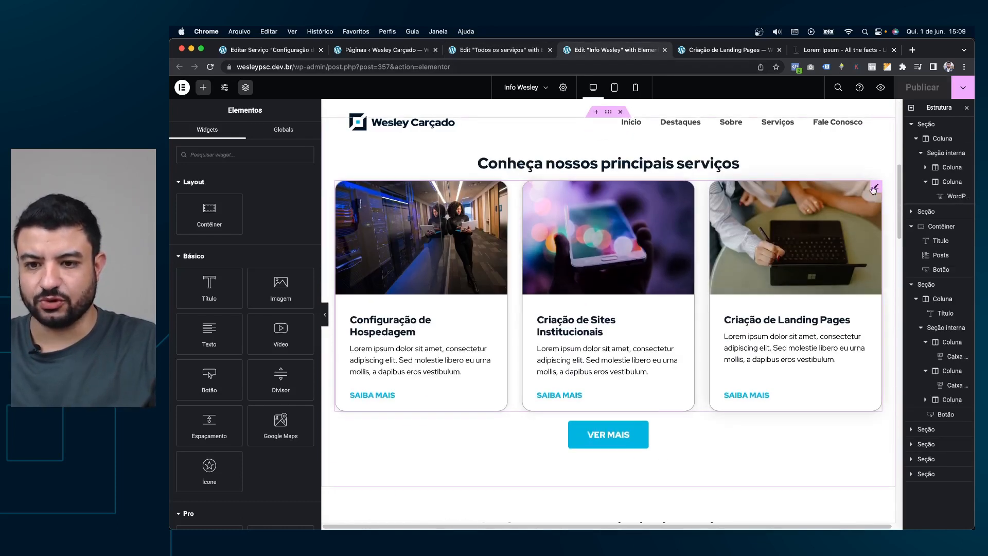
{"action": "right_click", "coordinate": [879, 195]}
{"action": "left_click", "coordinate": [903, 229]}
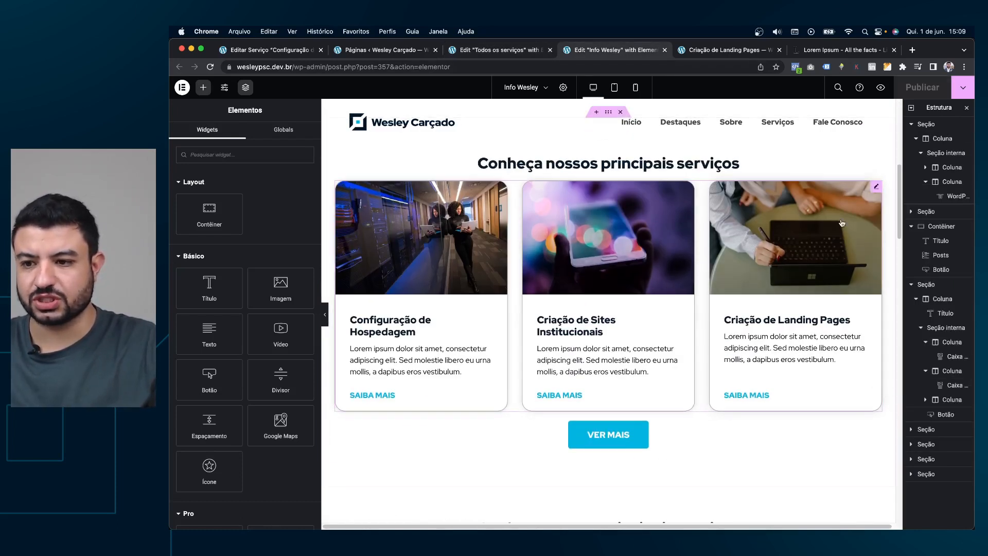
{"action": "left_click", "coordinate": [498, 50]}
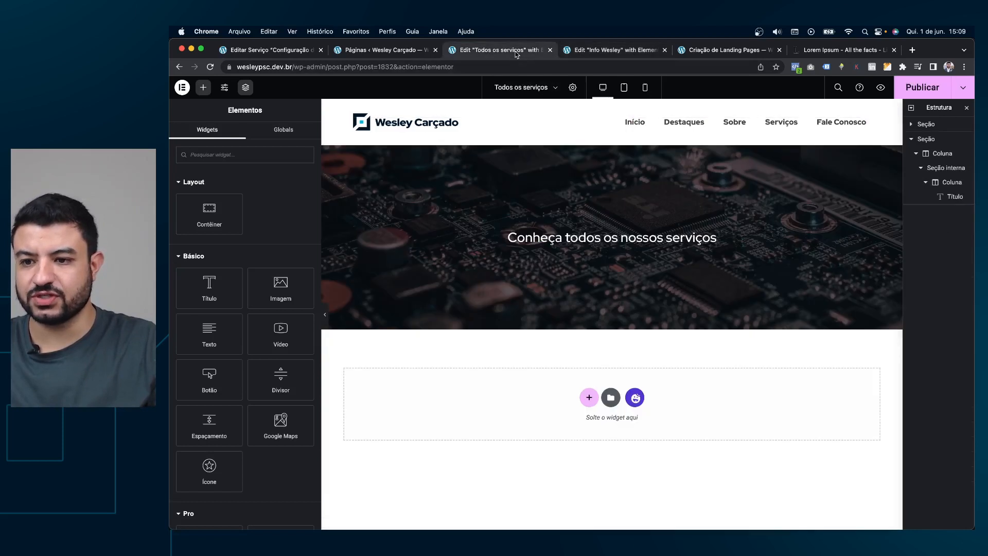
{"action": "left_click", "coordinate": [612, 50]}
{"action": "right_click", "coordinate": [641, 164]}
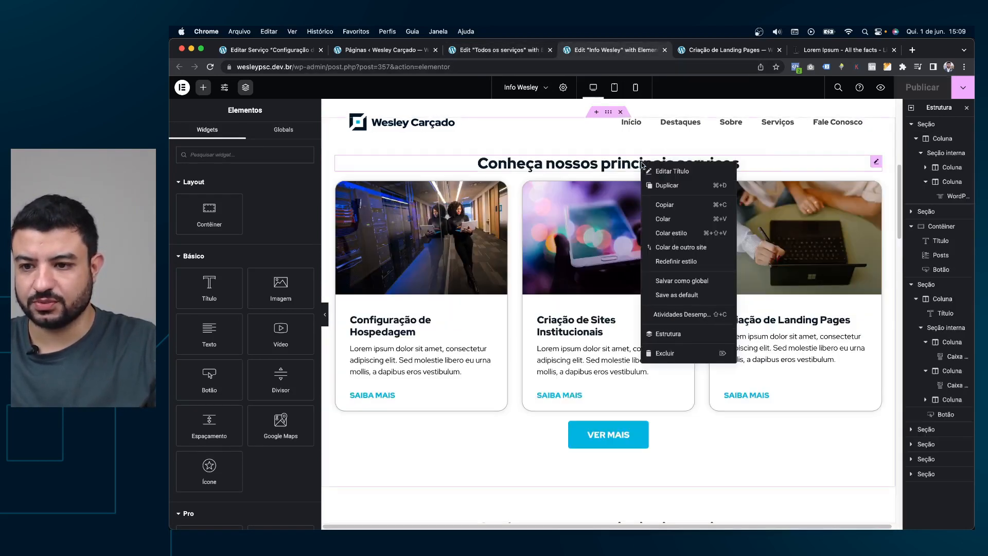
{"action": "left_click", "coordinate": [665, 204]}
{"action": "left_click", "coordinate": [498, 50]}
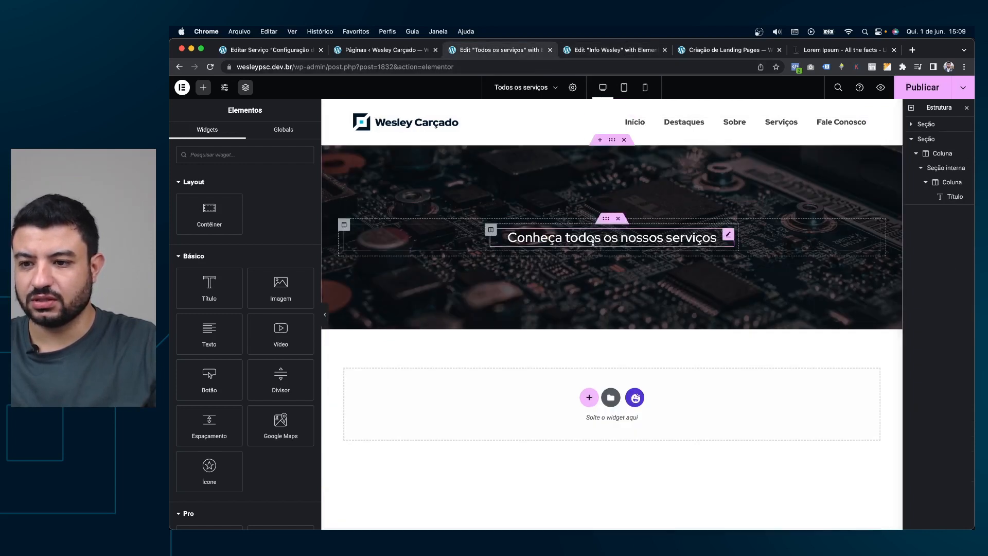
Replace the hero title with the pasted heading and make its text white.
{"action": "left_click", "coordinate": [618, 218]}
{"action": "right_click", "coordinate": [611, 240]}
{"action": "left_click", "coordinate": [631, 311]}
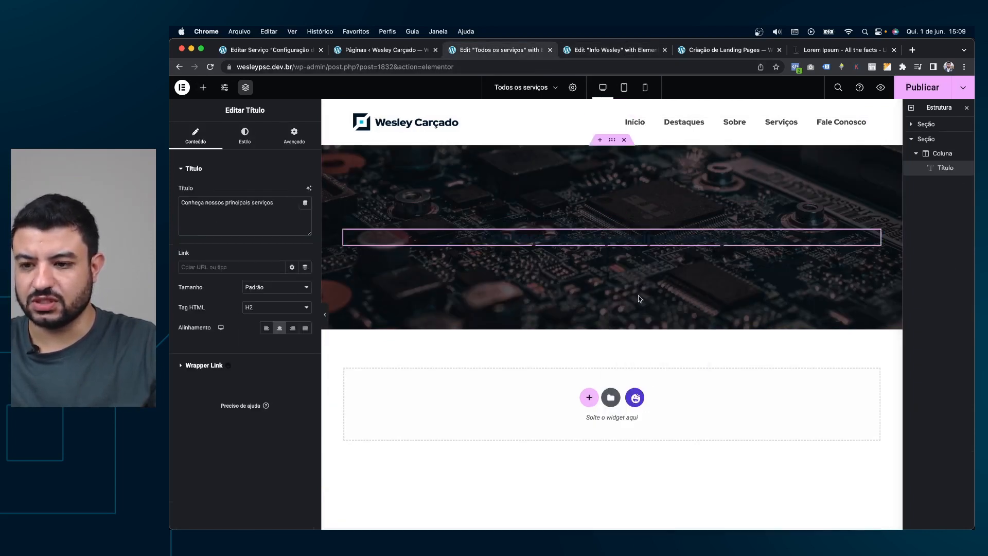
{"action": "left_click", "coordinate": [245, 134]}
{"action": "left_click", "coordinate": [292, 191]}
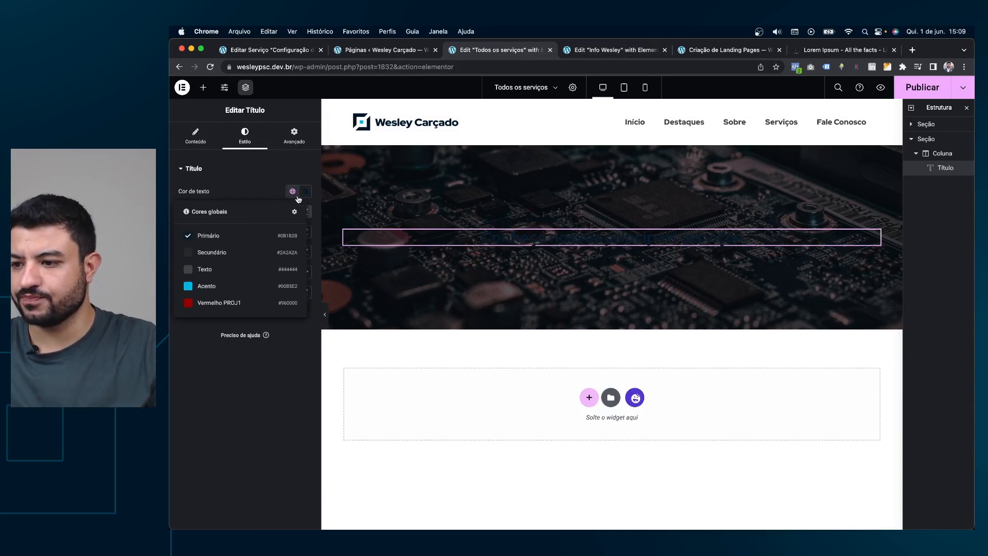
{"action": "left_click", "coordinate": [197, 284]}
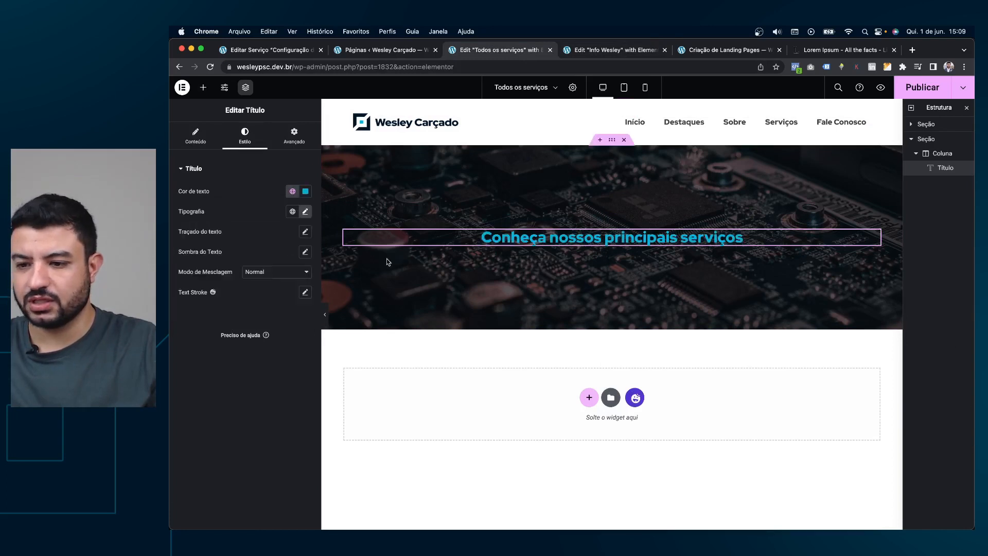
{"action": "left_click", "coordinate": [306, 190]}
{"action": "left_click", "coordinate": [251, 230]}
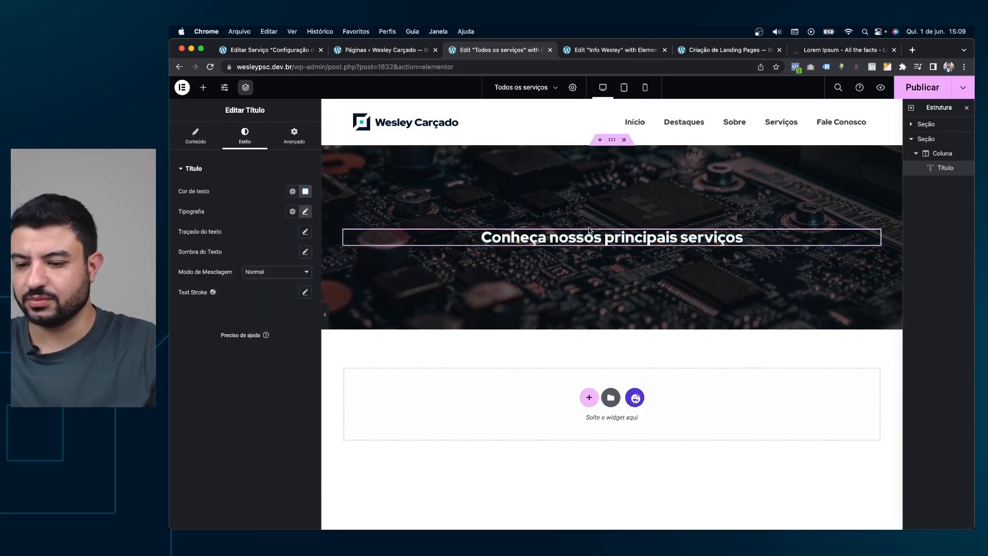
{"action": "left_click", "coordinate": [587, 50]}
Copy the services container from Info Wesley and paste it into Todos os serviços.
{"action": "scroll", "coordinate": [605, 252], "scroll_direction": "up", "scroll_amount": 4}
{"action": "right_click", "coordinate": [605, 252]}
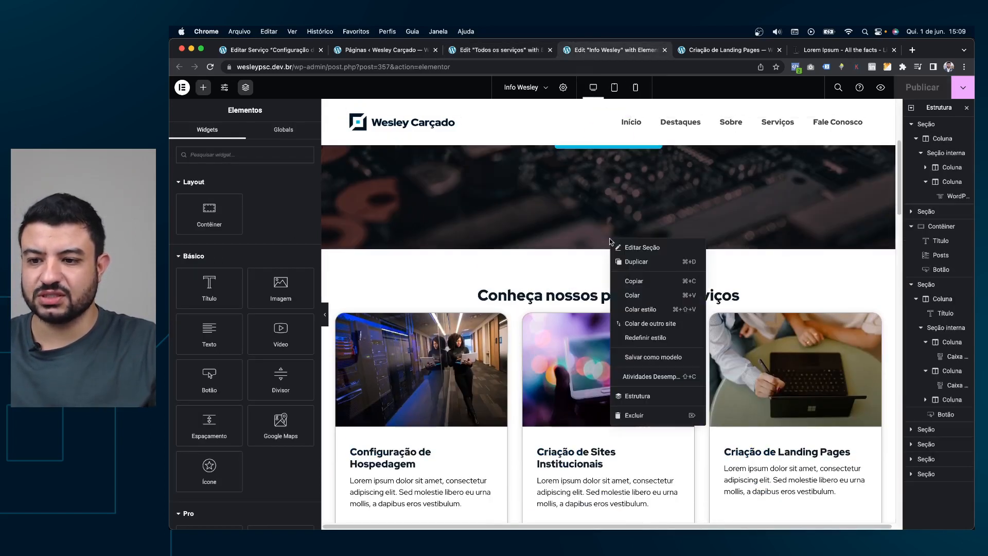
{"action": "left_click", "coordinate": [606, 252]}
{"action": "right_click", "coordinate": [606, 267]}
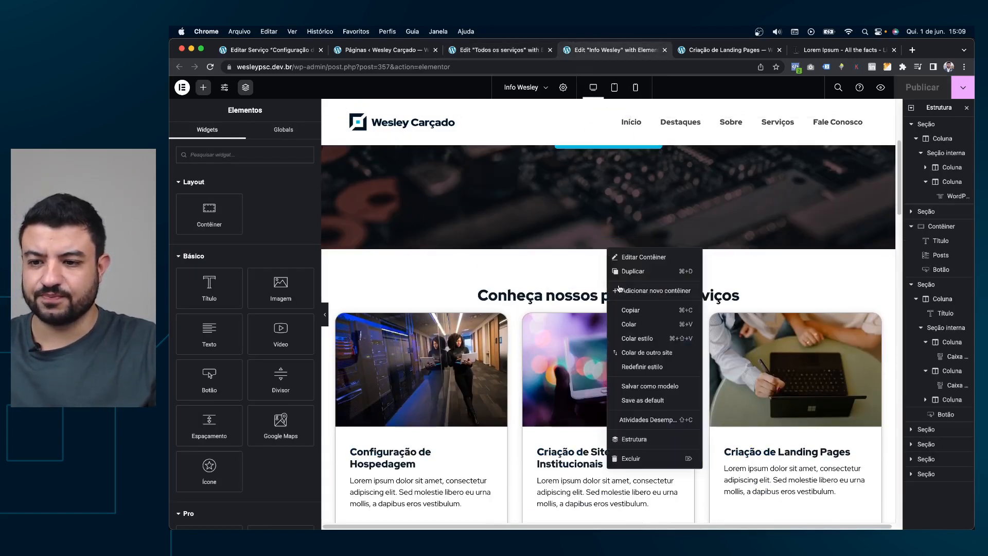
{"action": "left_click", "coordinate": [630, 309]}
{"action": "left_click", "coordinate": [502, 50]}
{"action": "right_click", "coordinate": [587, 397]}
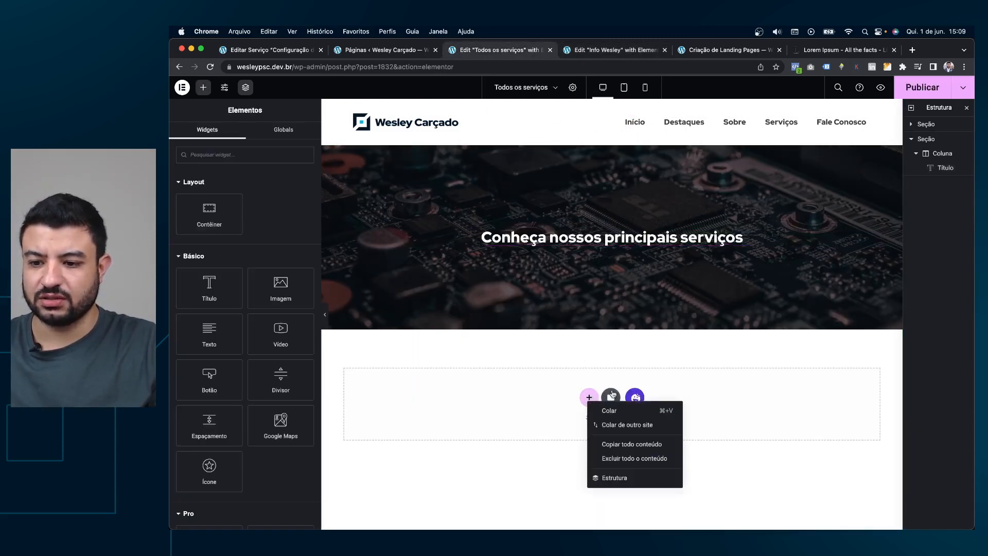
{"action": "left_click", "coordinate": [609, 407]}
Delete the duplicated services heading and set the grid to 3 columns, 12 posts per page.
{"action": "scroll", "coordinate": [639, 339], "scroll_direction": "down", "scroll_amount": 3}
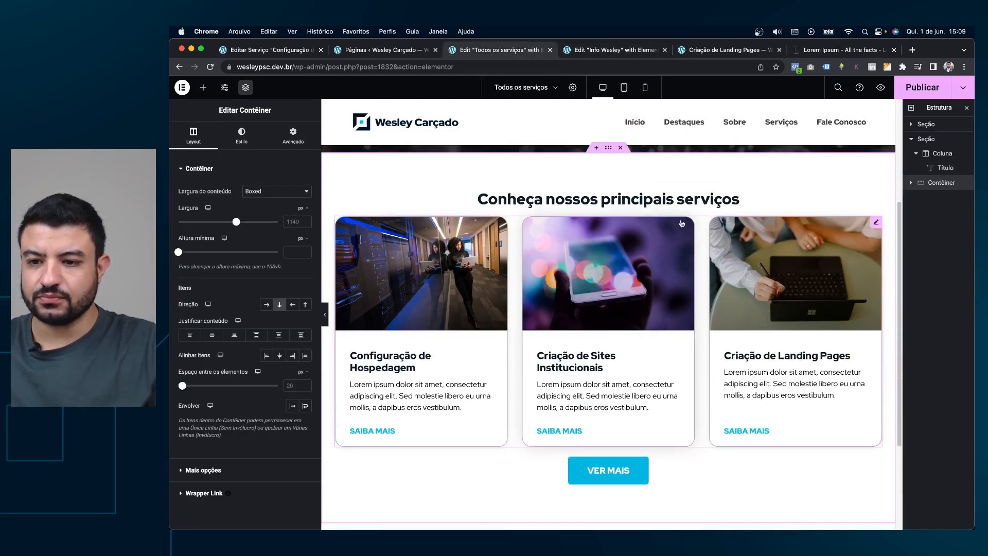
{"action": "right_click", "coordinate": [847, 195]}
{"action": "left_click", "coordinate": [869, 386]}
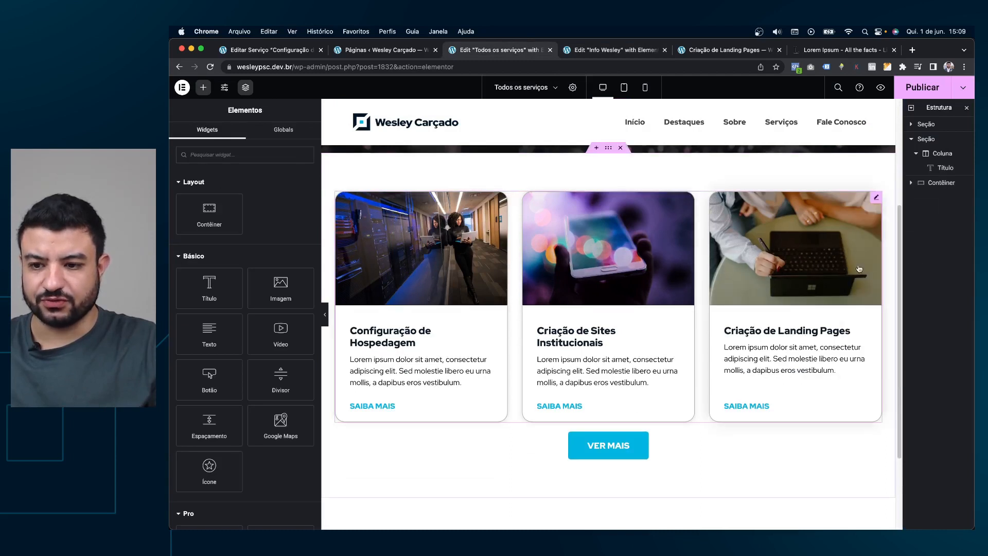
{"action": "left_click", "coordinate": [875, 199]}
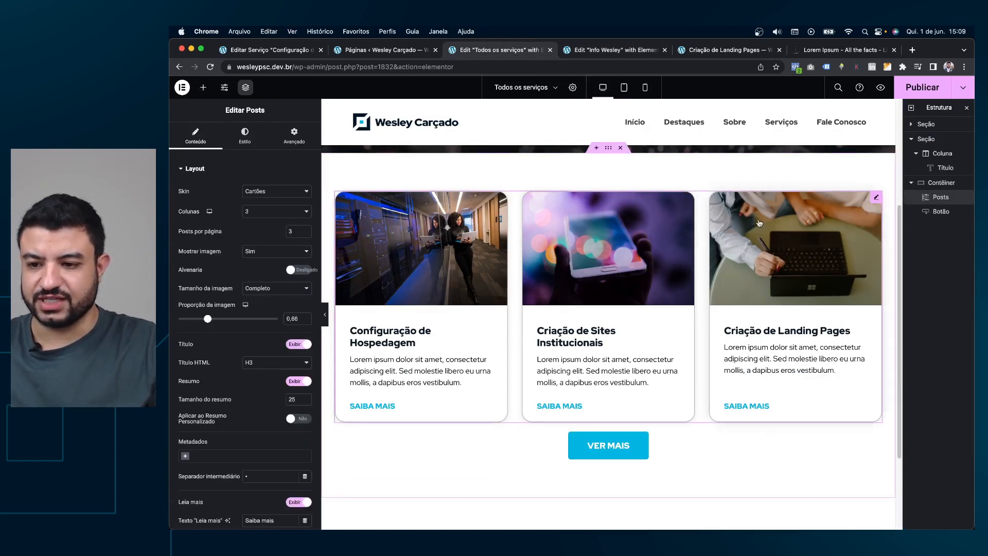
{"action": "left_click", "coordinate": [254, 211]}
{"action": "left_click", "coordinate": [258, 213]}
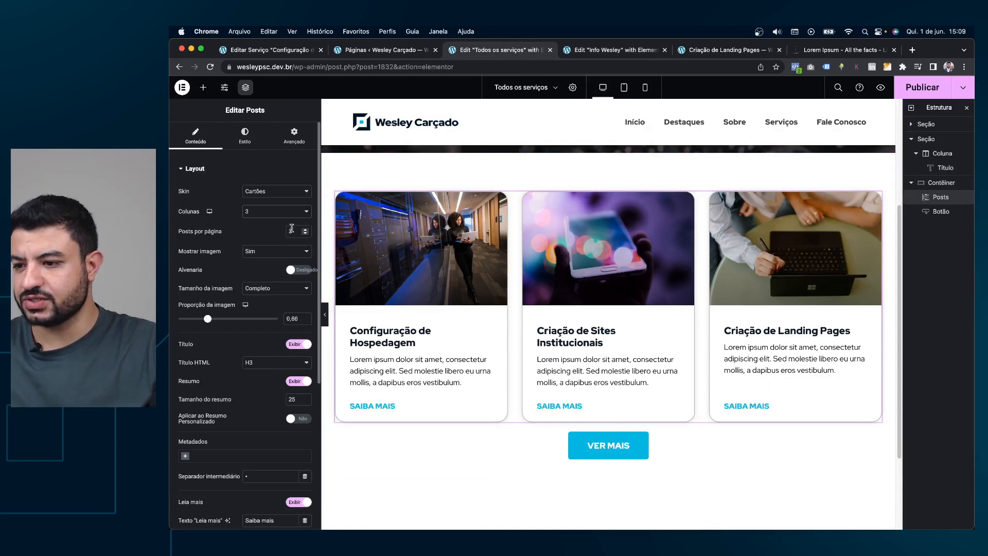
{"action": "type", "text": "12"}
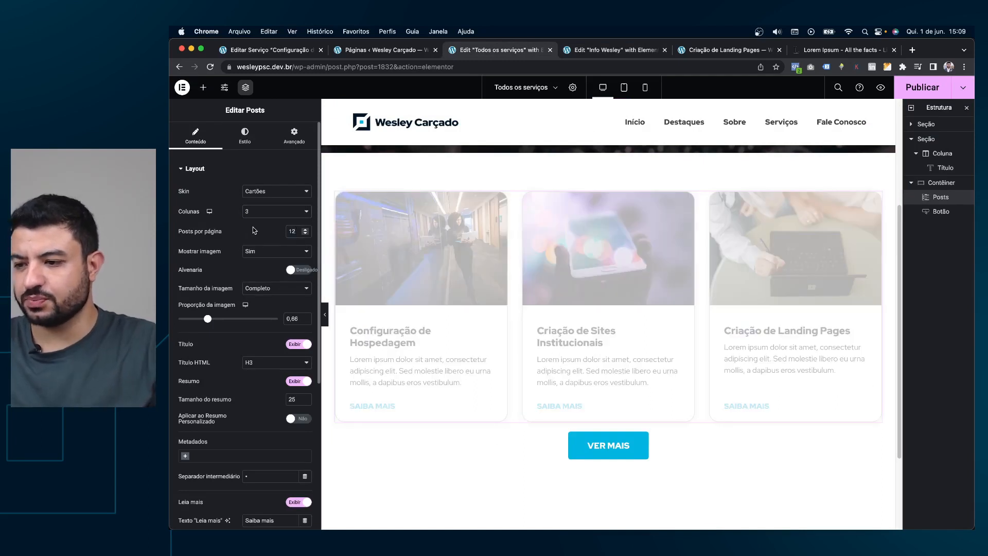
Set the posts grid pagination to Carrega ao clicar.
{"action": "scroll", "coordinate": [261, 232], "scroll_direction": "down", "scroll_amount": 5}
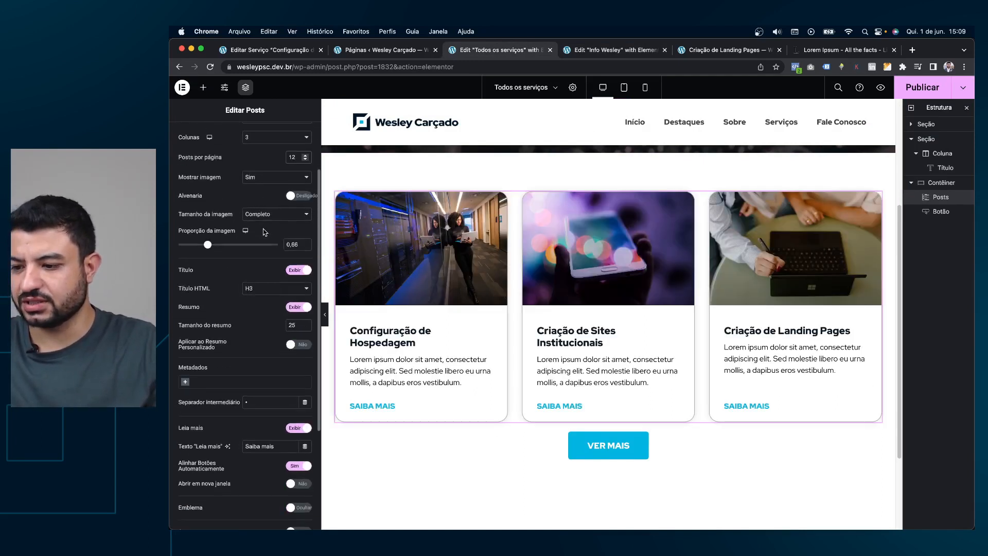
{"action": "scroll", "coordinate": [263, 232], "scroll_direction": "down", "scroll_amount": 1}
{"action": "scroll", "coordinate": [259, 298], "scroll_direction": "down", "scroll_amount": 1}
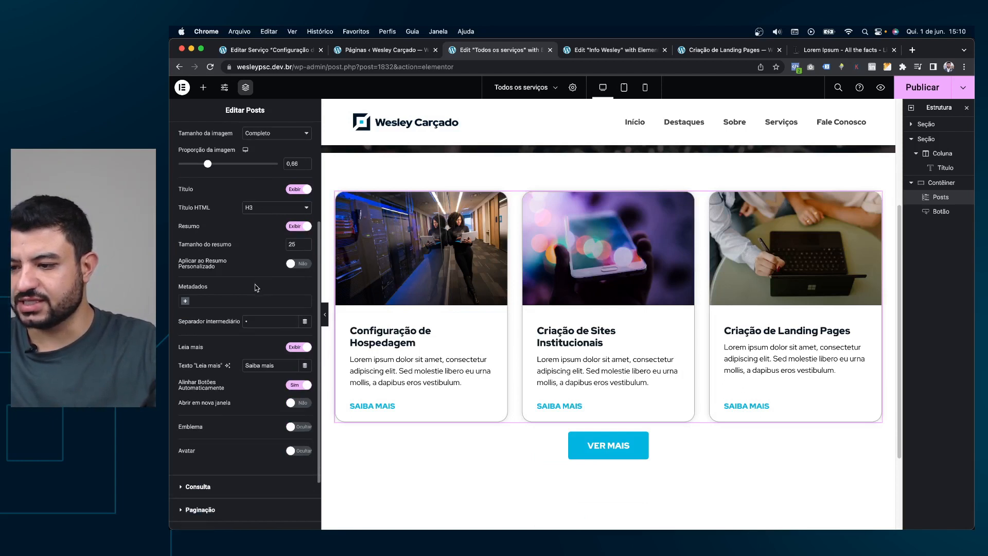
{"action": "scroll", "coordinate": [262, 257], "scroll_direction": "up", "scroll_amount": 5}
{"action": "scroll", "coordinate": [263, 236], "scroll_direction": "down", "scroll_amount": 10}
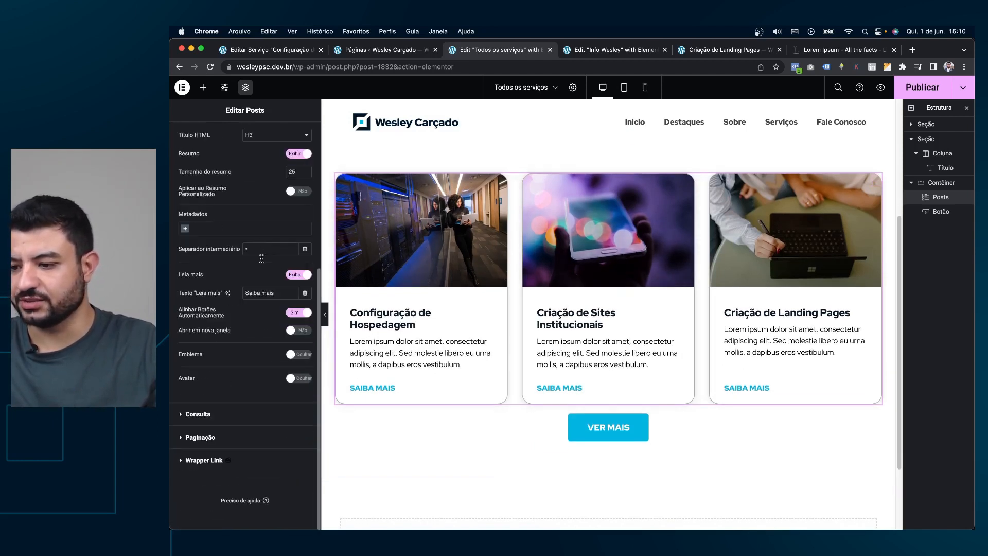
{"action": "left_click", "coordinate": [224, 443]}
{"action": "left_click", "coordinate": [259, 240]}
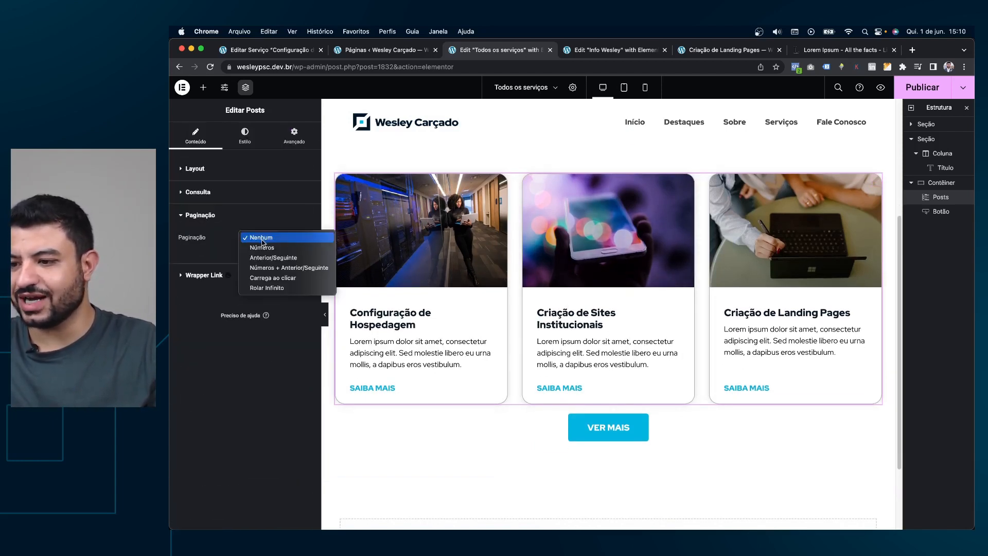
{"action": "left_click", "coordinate": [267, 278]}
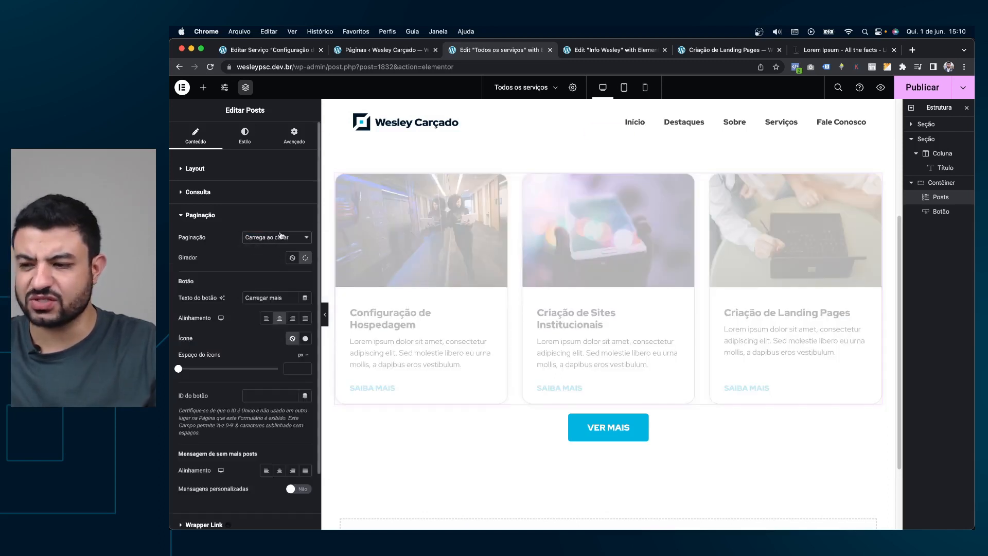
{"action": "scroll", "coordinate": [663, 303], "scroll_direction": "down", "scroll_amount": 3}
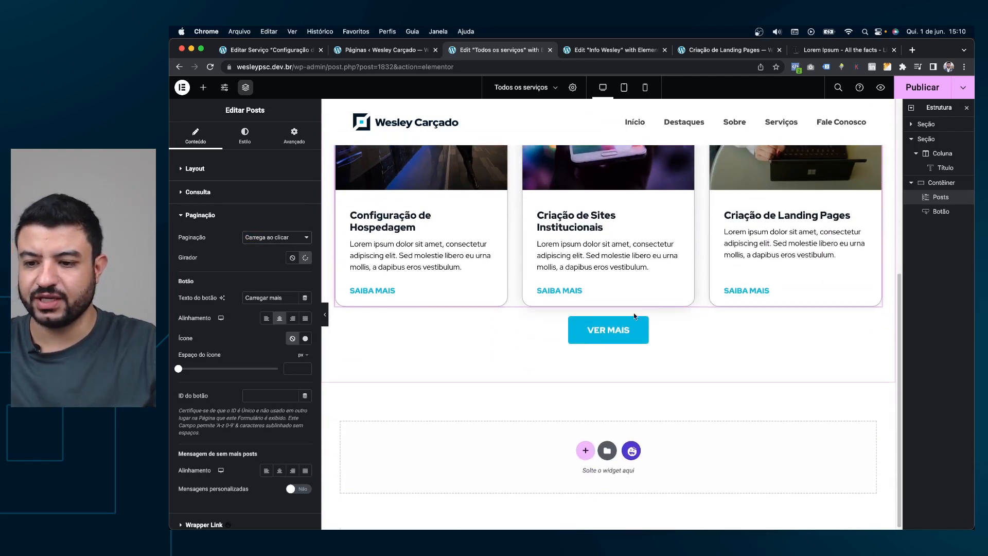
Delete the VER MAIS button below the service cards.
{"action": "right_click", "coordinate": [620, 328]}
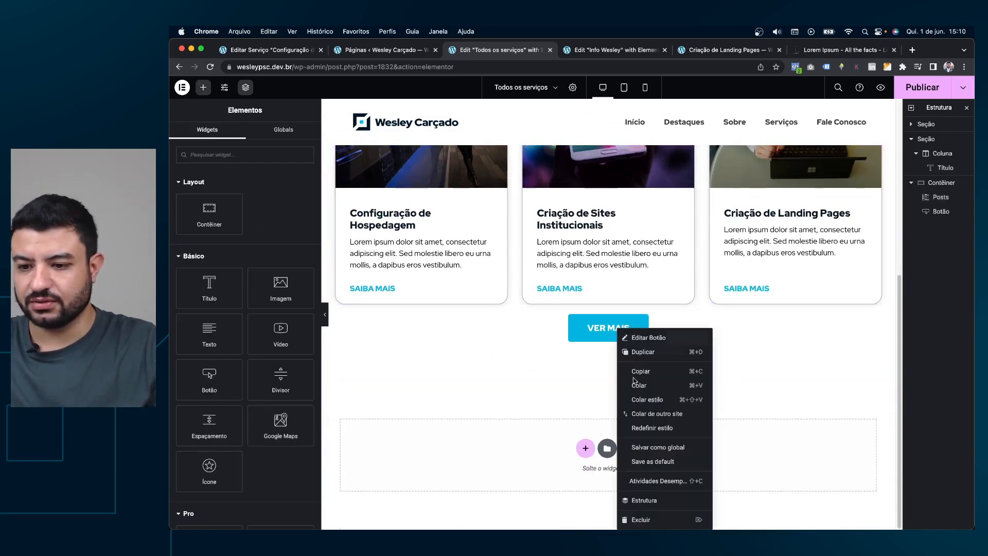
{"action": "left_click", "coordinate": [652, 519]}
{"action": "scroll", "coordinate": [666, 384], "scroll_direction": "up", "scroll_amount": 4}
{"action": "left_click", "coordinate": [874, 274]}
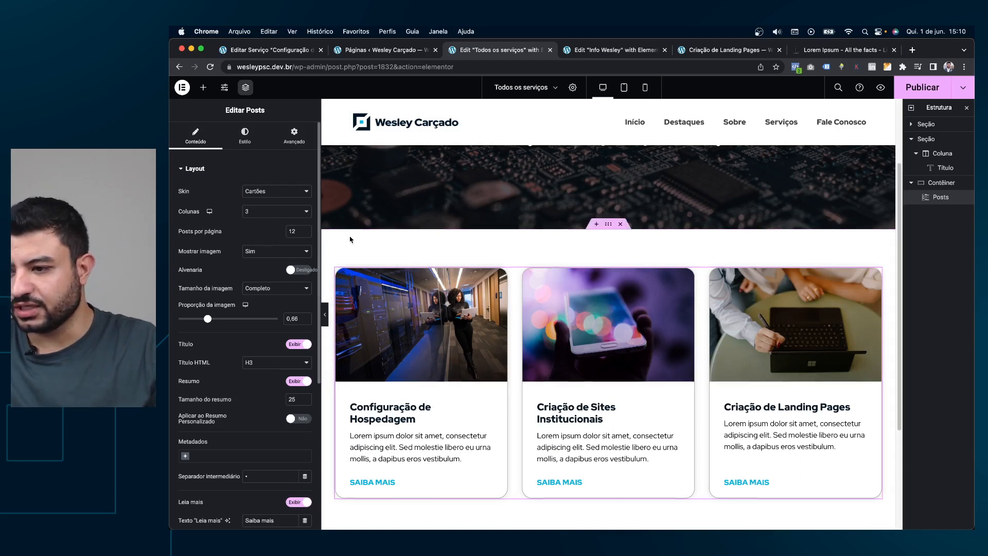
{"action": "scroll", "coordinate": [349, 236], "scroll_direction": "down", "scroll_amount": 2}
{"action": "scroll", "coordinate": [288, 221], "scroll_direction": "down", "scroll_amount": 2}
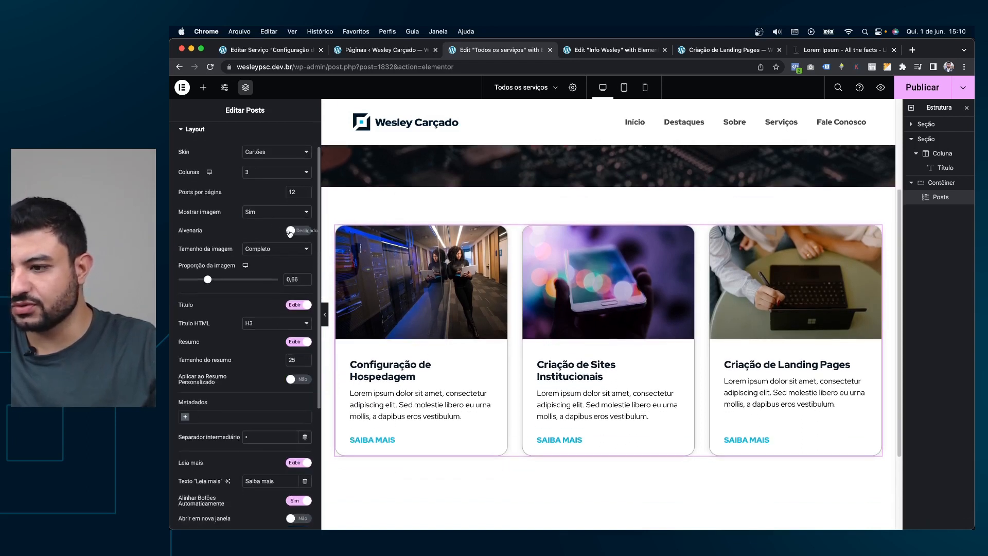
{"action": "scroll", "coordinate": [262, 235], "scroll_direction": "down", "scroll_amount": 5}
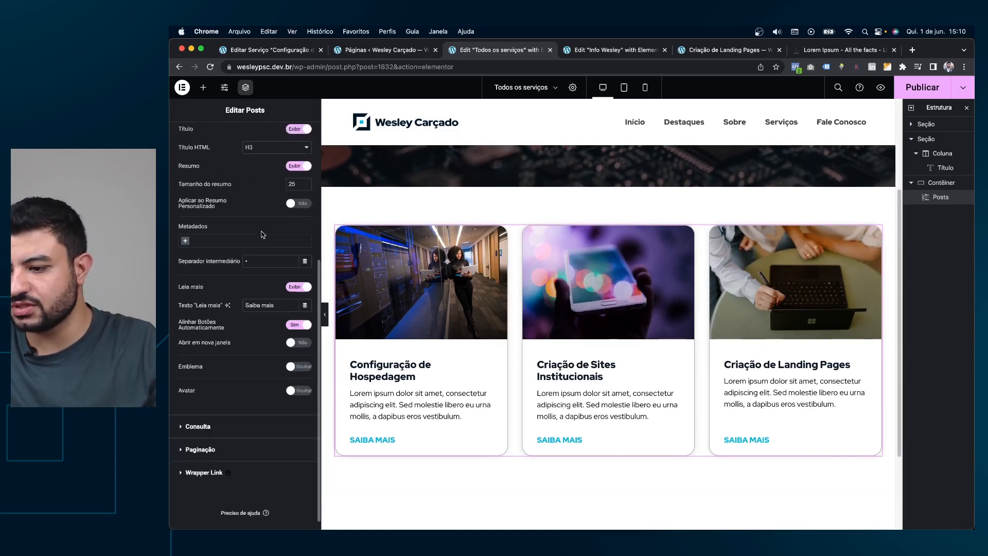
{"action": "scroll", "coordinate": [262, 234], "scroll_direction": "down", "scroll_amount": 1}
Keep load-on-click pagination and show a spinner while more posts load.
{"action": "left_click", "coordinate": [228, 414]}
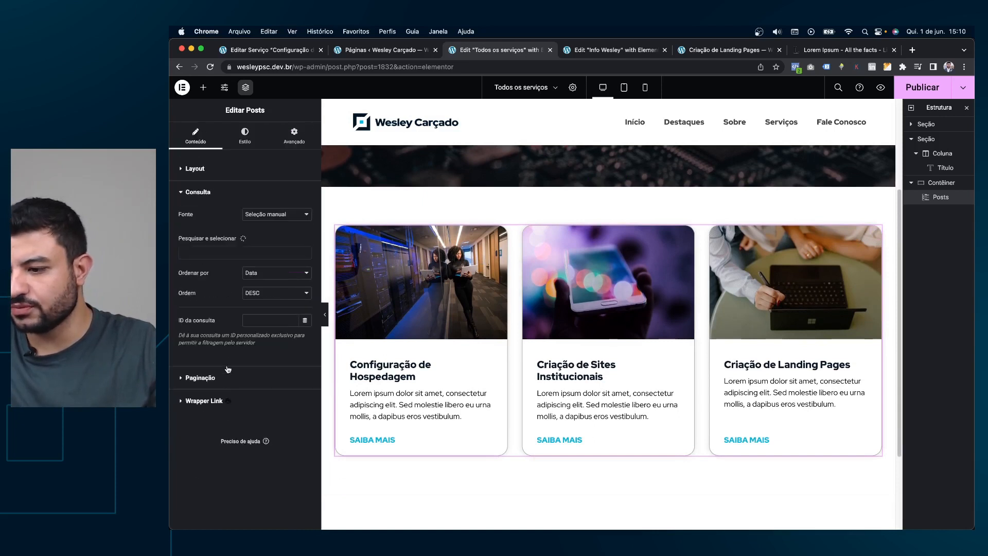
{"action": "left_click", "coordinate": [201, 378]}
{"action": "left_click", "coordinate": [304, 242]}
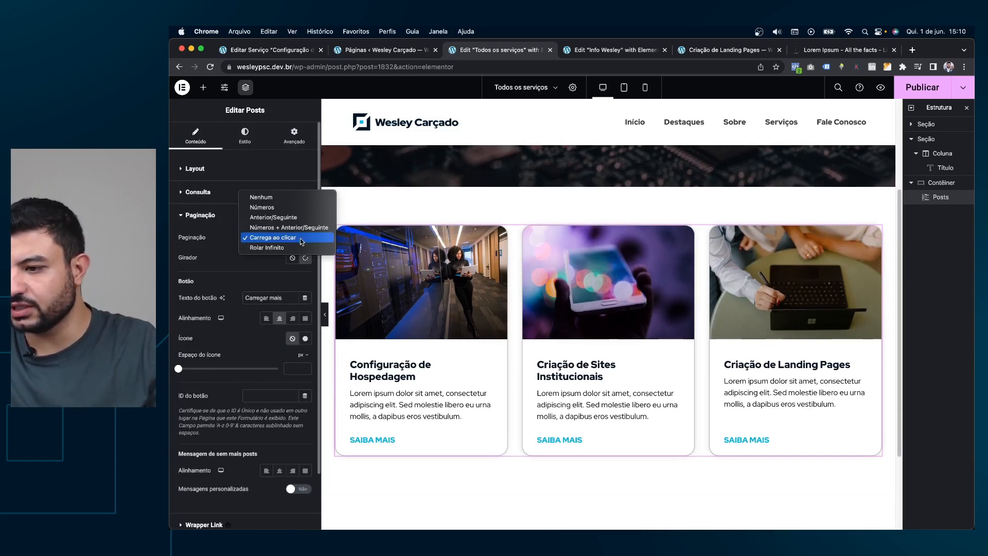
{"action": "left_click", "coordinate": [291, 238]}
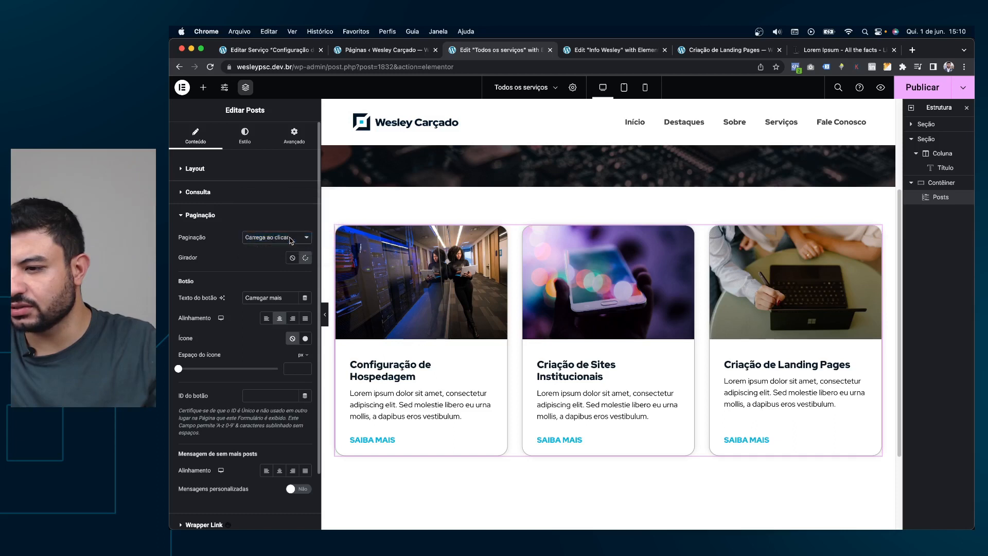
{"action": "left_click", "coordinate": [305, 259]}
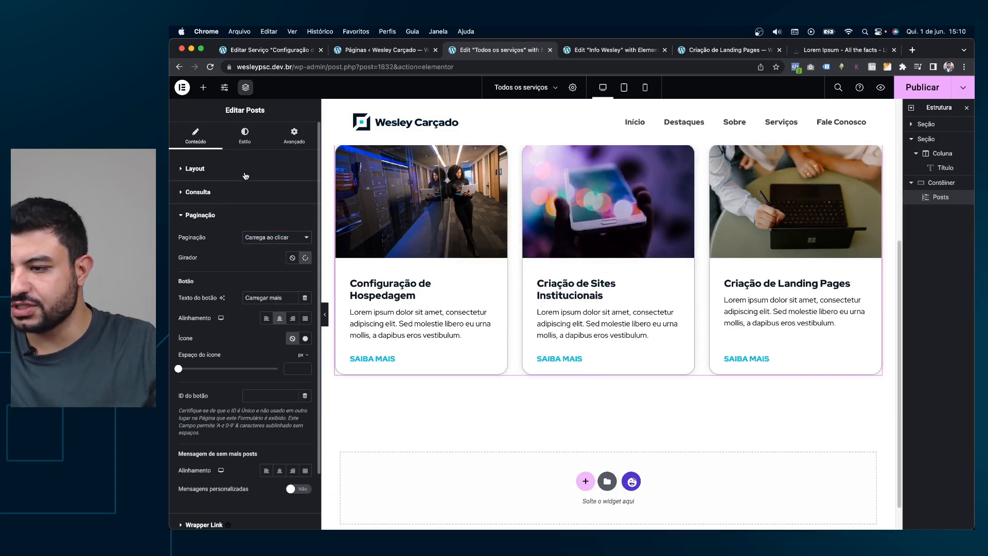
{"action": "left_click", "coordinate": [245, 137]}
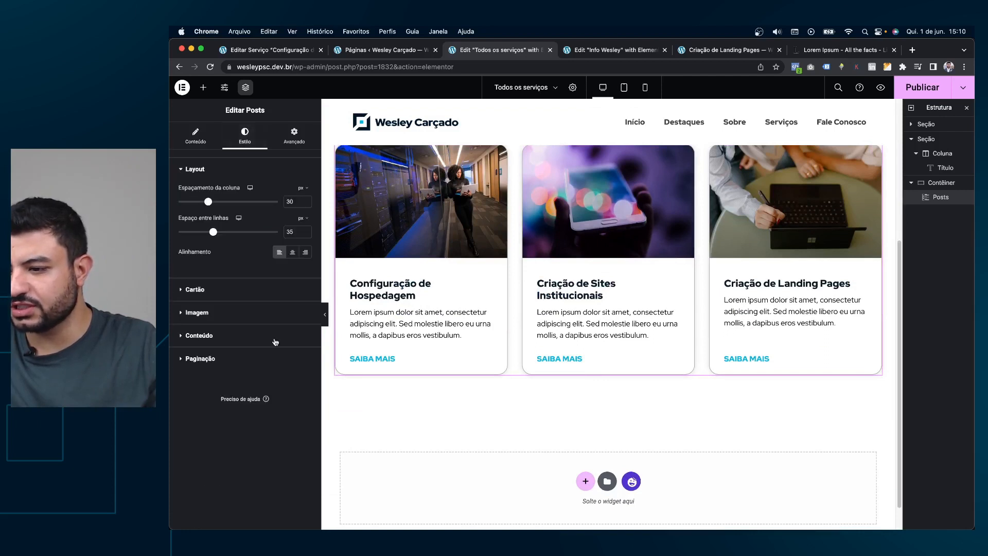
Set the pagination button's text colour to black (#000000).
{"action": "left_click", "coordinate": [276, 358]}
{"action": "left_click", "coordinate": [301, 328]}
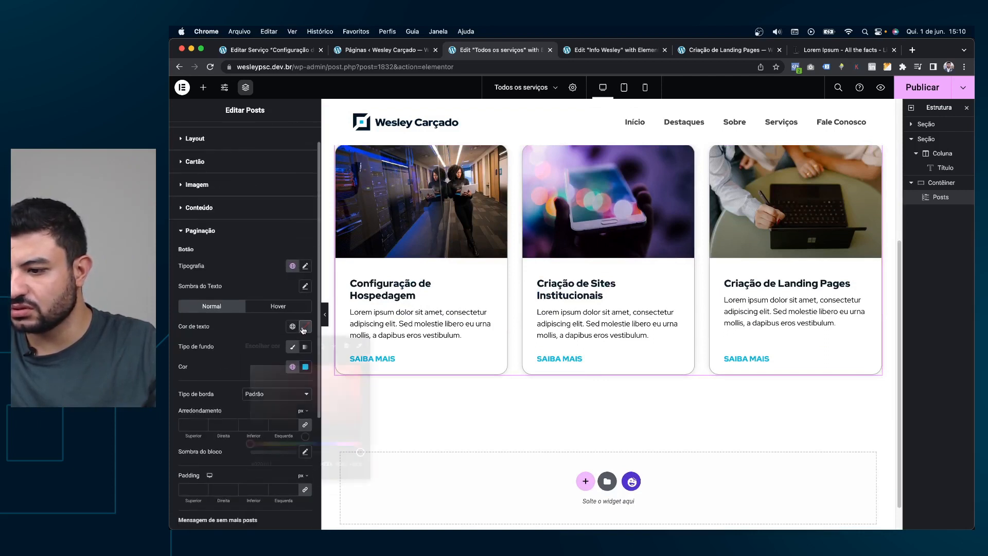
{"action": "left_click", "coordinate": [280, 383]}
{"action": "left_click_drag", "start_coordinate": [282, 388], "coordinate": [223, 447]}
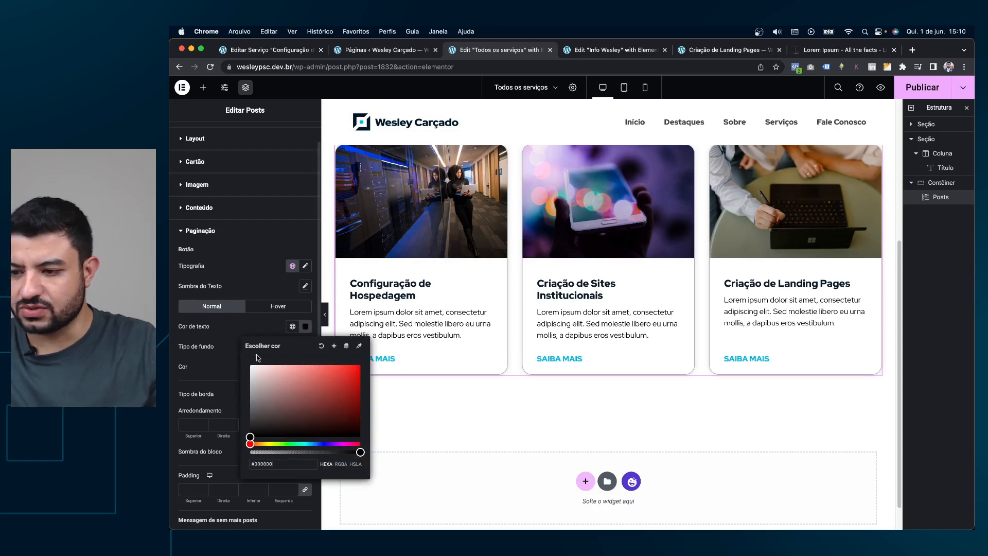
{"action": "left_click", "coordinate": [254, 330]}
{"action": "scroll", "coordinate": [666, 422], "scroll_direction": "up", "scroll_amount": 1}
{"action": "scroll", "coordinate": [580, 377], "scroll_direction": "down", "scroll_amount": 2}
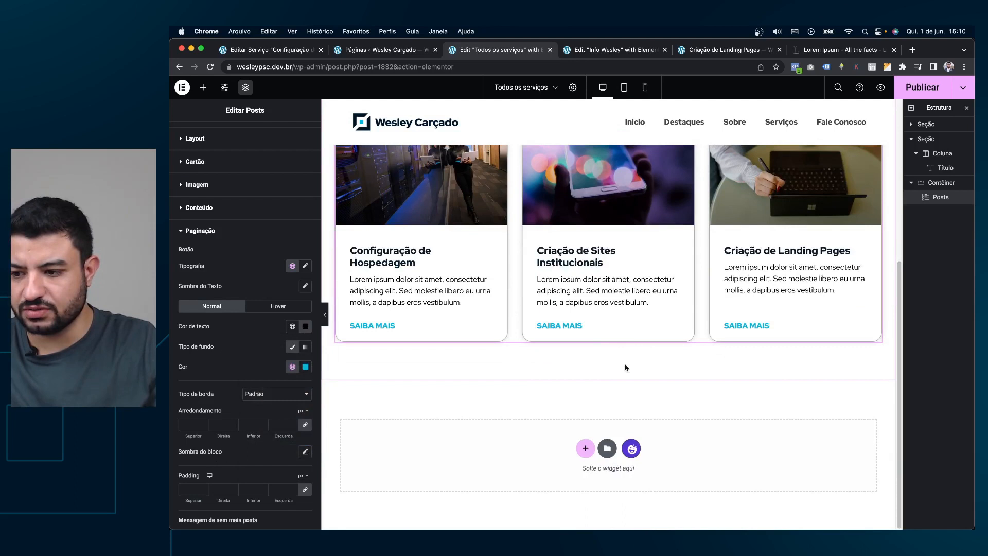
{"action": "scroll", "coordinate": [597, 328], "scroll_direction": "up", "scroll_amount": 3}
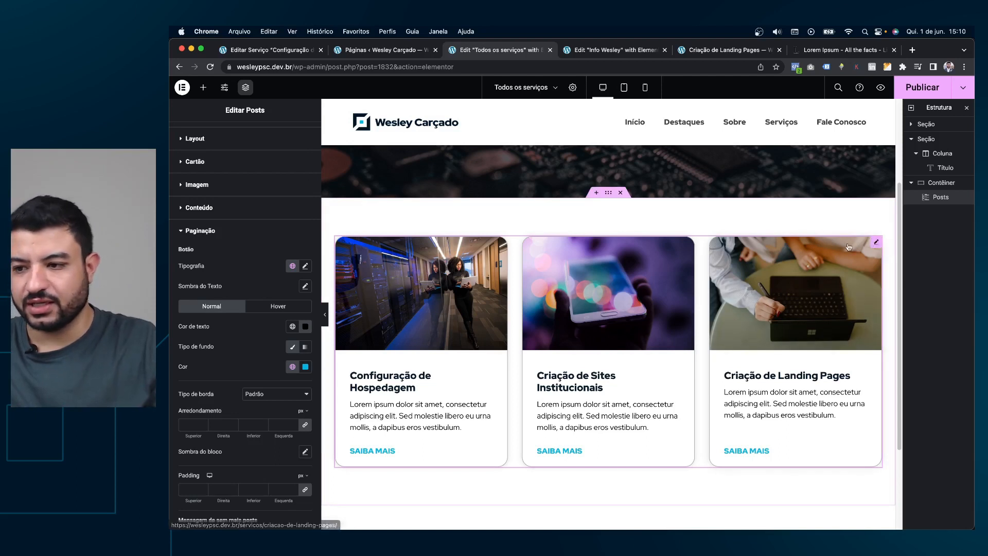
Set the posts grid query source to Serviços.
{"action": "scroll", "coordinate": [242, 257], "scroll_direction": "up", "scroll_amount": 1}
{"action": "left_click", "coordinate": [195, 135]}
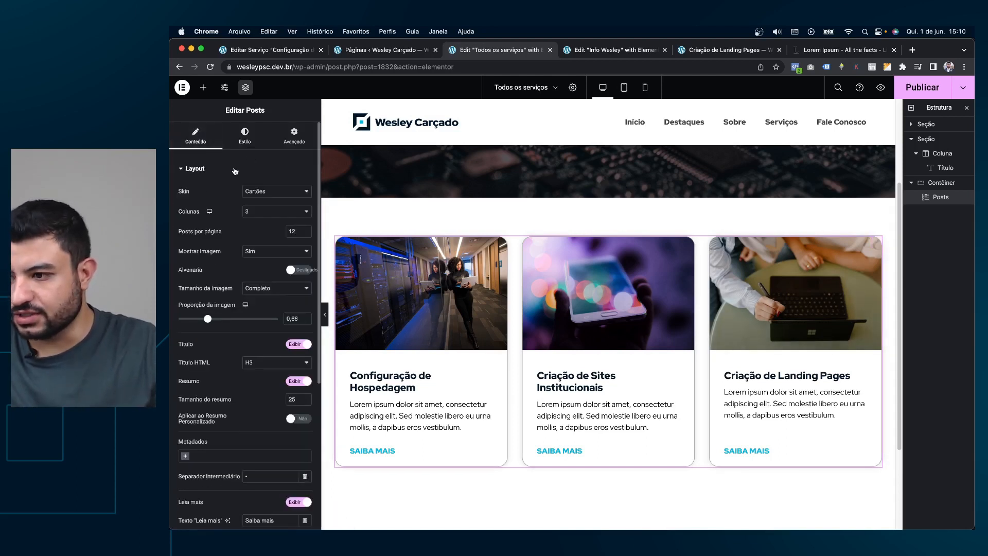
{"action": "left_click", "coordinate": [200, 169]}
{"action": "left_click", "coordinate": [204, 197]}
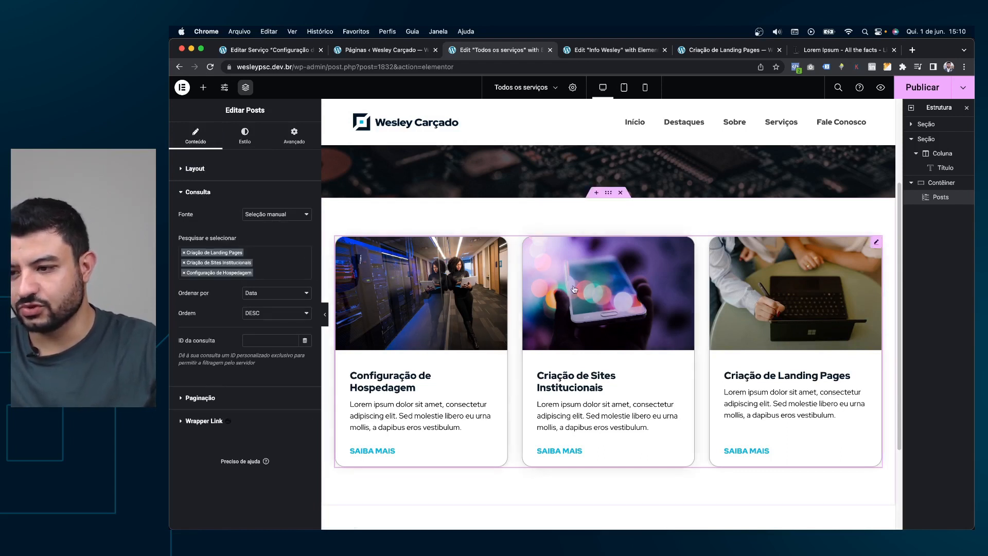
{"action": "left_click", "coordinate": [267, 214]}
{"action": "left_click", "coordinate": [266, 214]}
{"action": "left_click", "coordinate": [263, 215]}
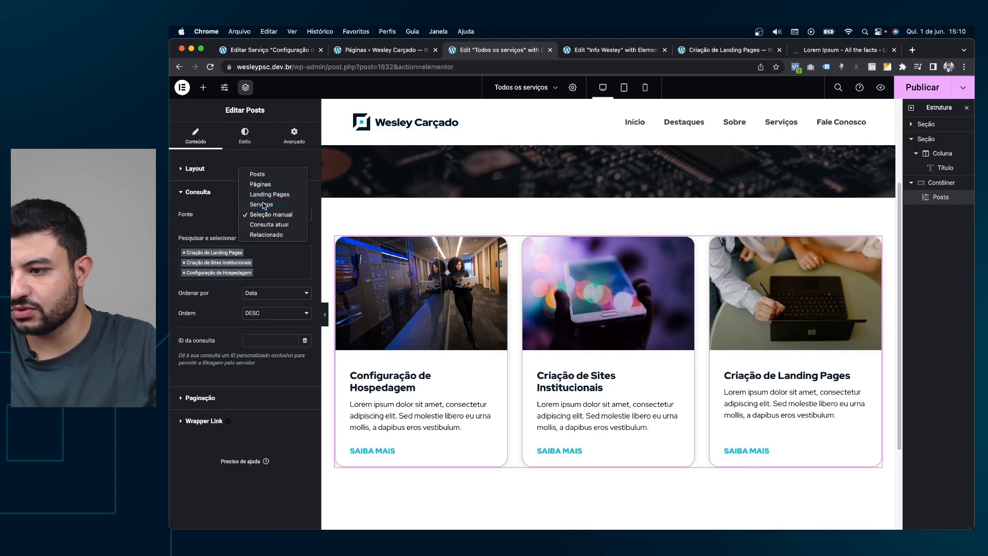
{"action": "left_click", "coordinate": [263, 204]}
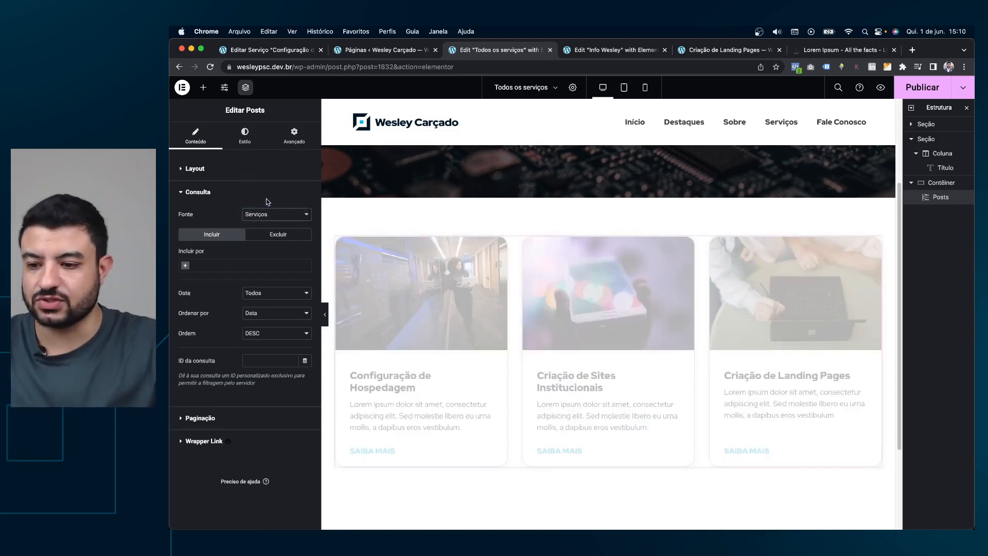
Try numbered pagination, then set pagination back to Carrega ao clicar.
{"action": "scroll", "coordinate": [625, 335], "scroll_direction": "down", "scroll_amount": 2}
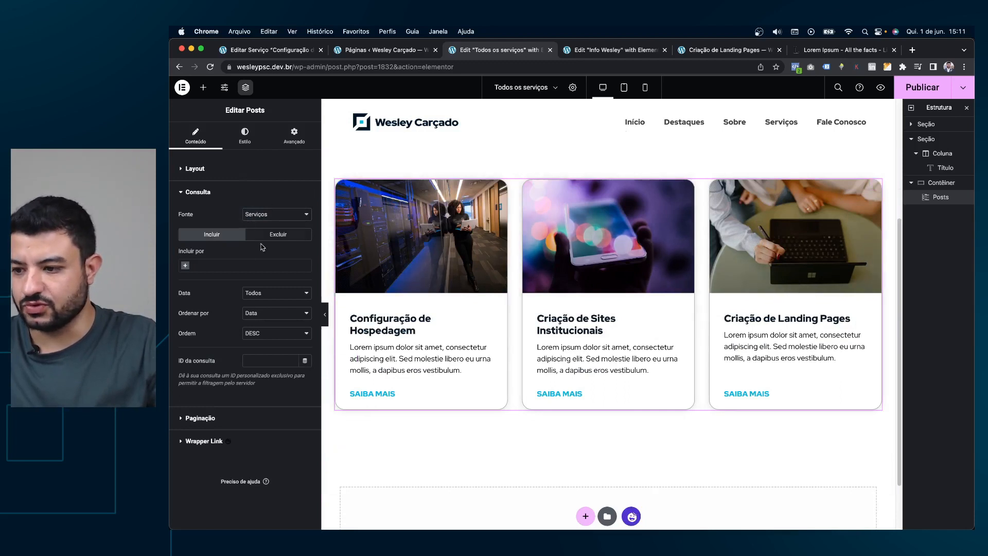
{"action": "left_click", "coordinate": [238, 419]}
{"action": "left_click", "coordinate": [262, 239]}
{"action": "left_click", "coordinate": [262, 238]}
{"action": "left_click", "coordinate": [282, 238]}
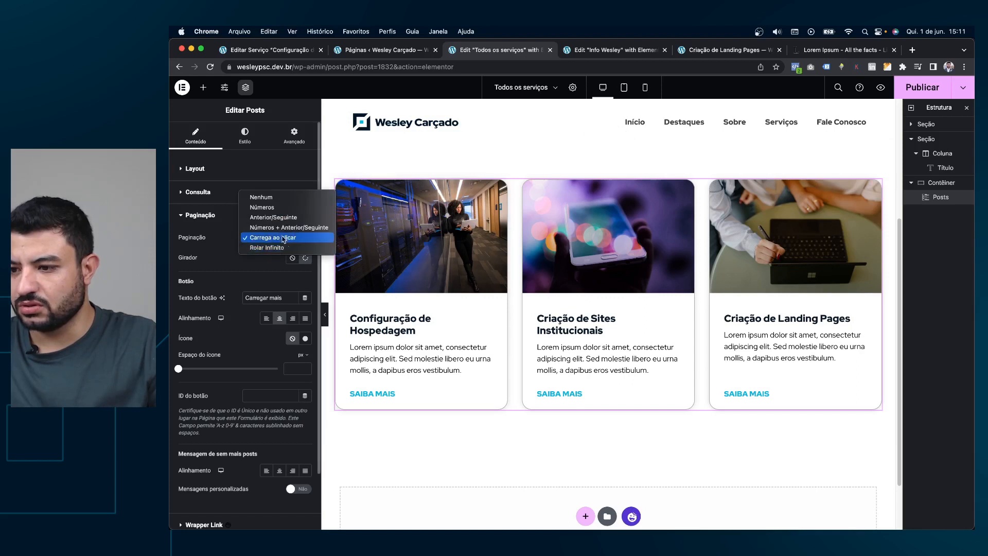
{"action": "left_click", "coordinate": [278, 227]}
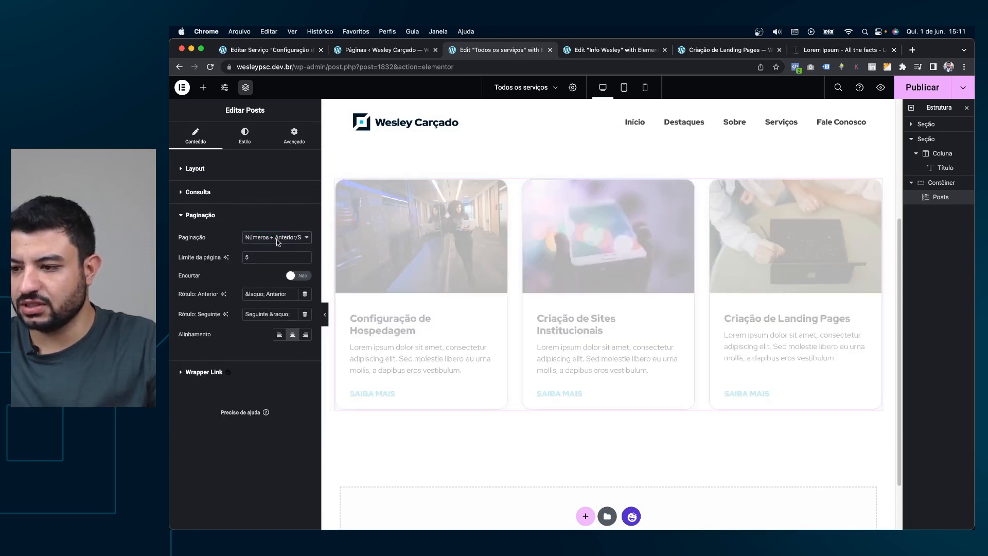
{"action": "left_click", "coordinate": [277, 240]}
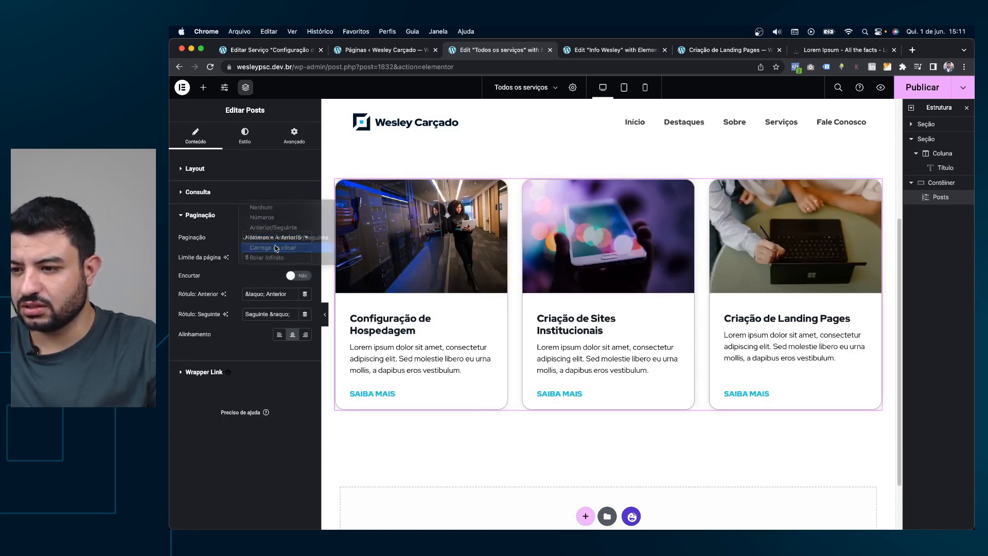
{"action": "left_click", "coordinate": [276, 248]}
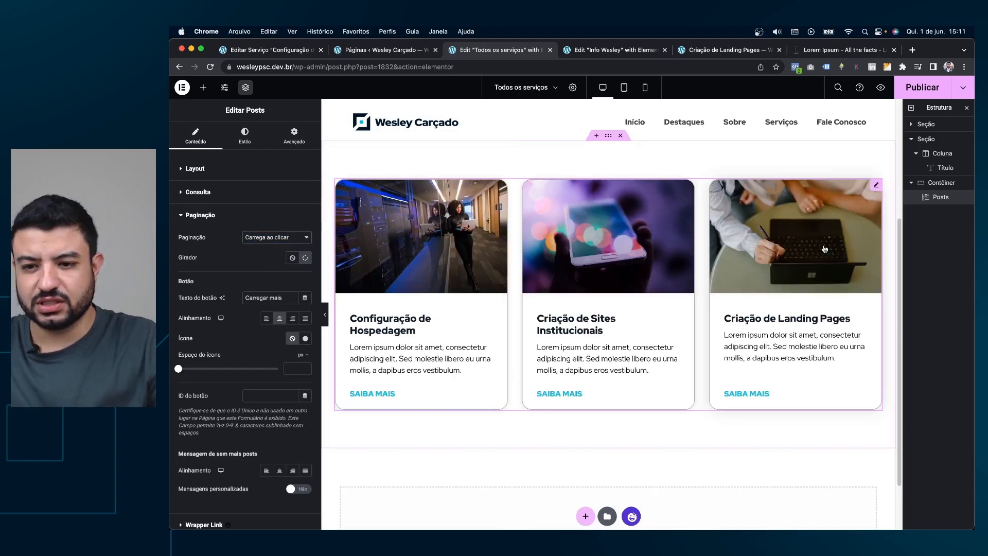
{"action": "scroll", "coordinate": [760, 274], "scroll_direction": "down", "scroll_amount": 3}
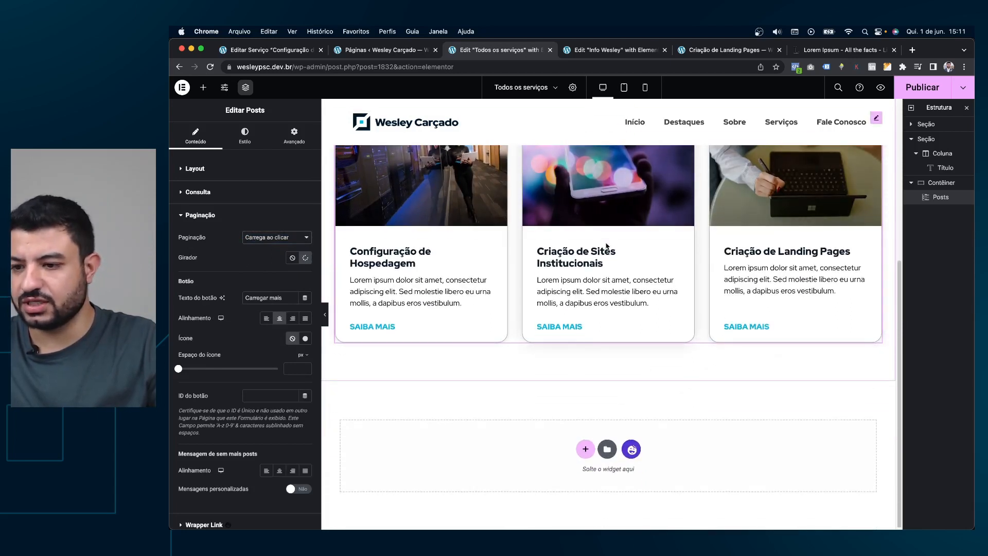
{"action": "scroll", "coordinate": [614, 282], "scroll_direction": "up", "scroll_amount": 3}
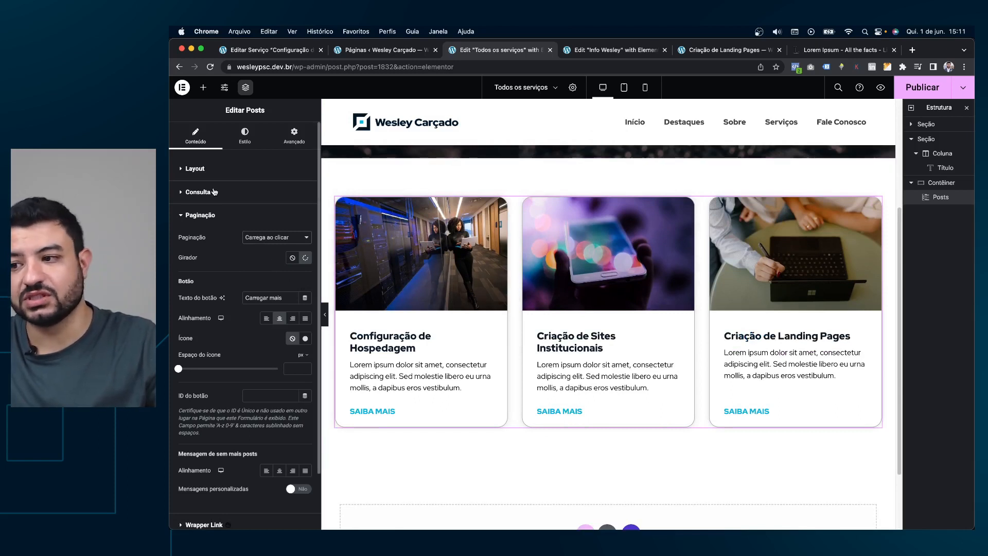
Keep 3 columns and test 2 posts per page before setting it back to 12.
{"action": "left_click", "coordinate": [215, 172]}
{"action": "left_click", "coordinate": [254, 212]}
{"action": "left_click", "coordinate": [261, 211]}
{"action": "left_click", "coordinate": [303, 233]}
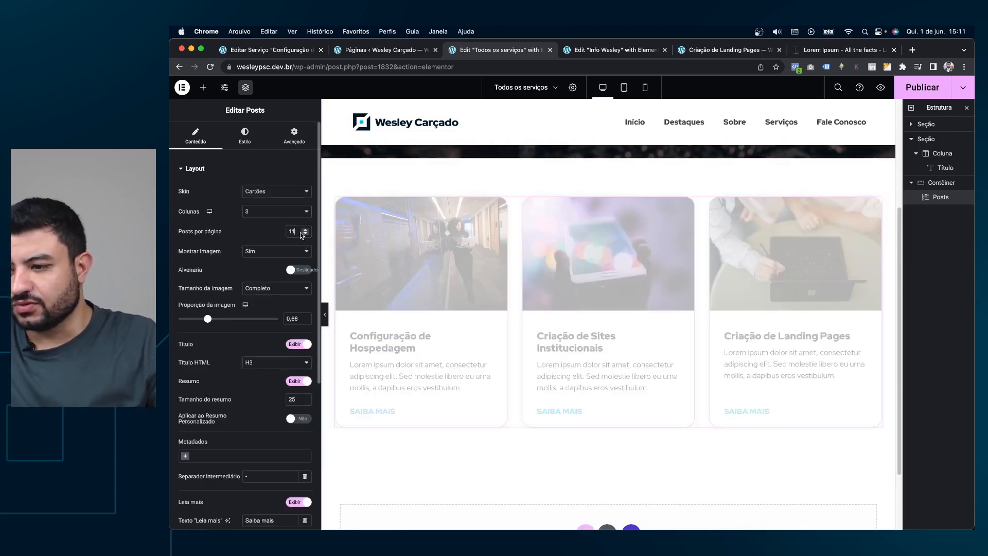
{"action": "type", "text": "2"}
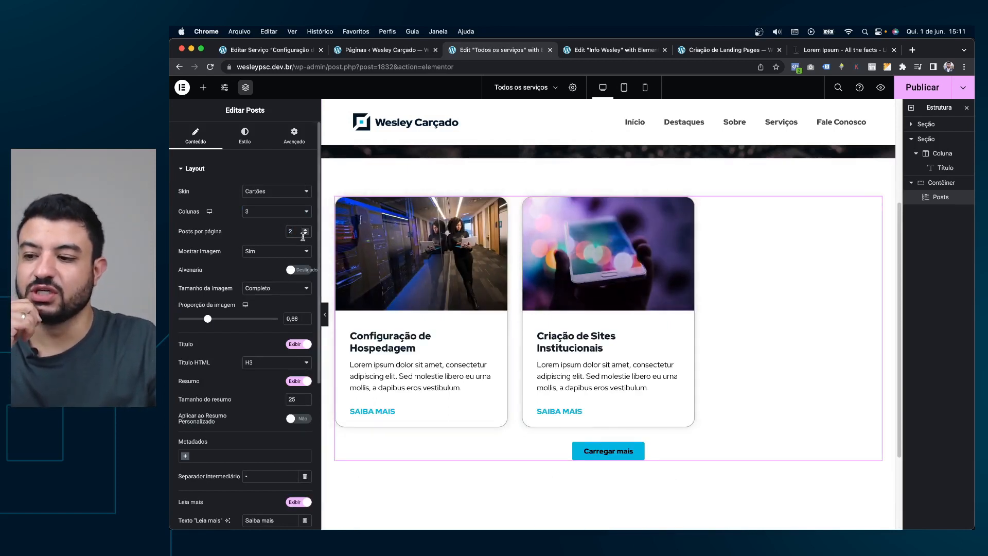
{"action": "key", "text": "BackSpace"}
{"action": "type", "text": "12"}
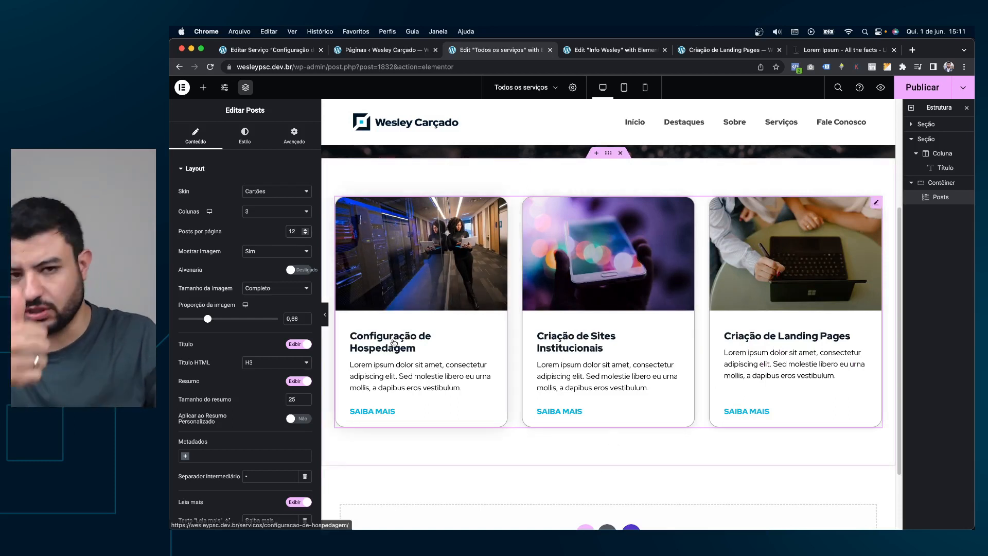
In Estilo > Paginação, set the pagination button's Cor de texto to white instead of black.
{"action": "left_click", "coordinate": [251, 145]}
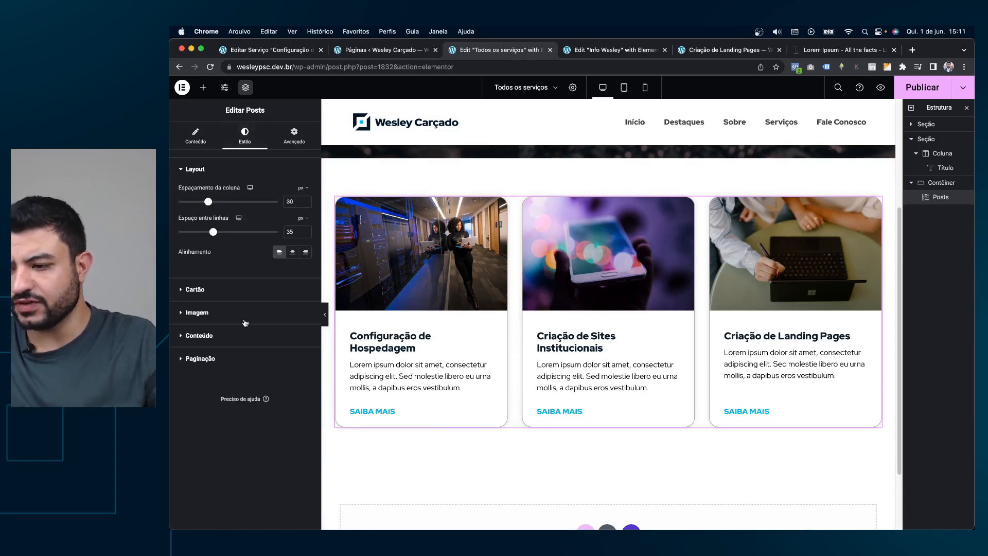
{"action": "left_click", "coordinate": [206, 358]}
{"action": "left_click", "coordinate": [305, 270]}
{"action": "left_click_drag", "start_coordinate": [280, 327], "coordinate": [224, 287]}
{"action": "left_click", "coordinate": [249, 263]}
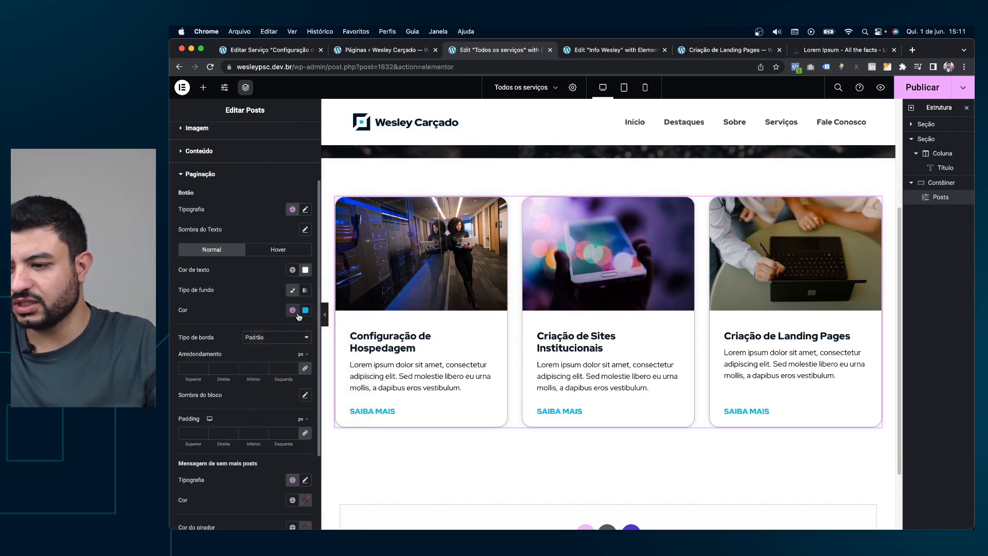
{"action": "left_click", "coordinate": [273, 250]}
{"action": "left_click", "coordinate": [219, 249]}
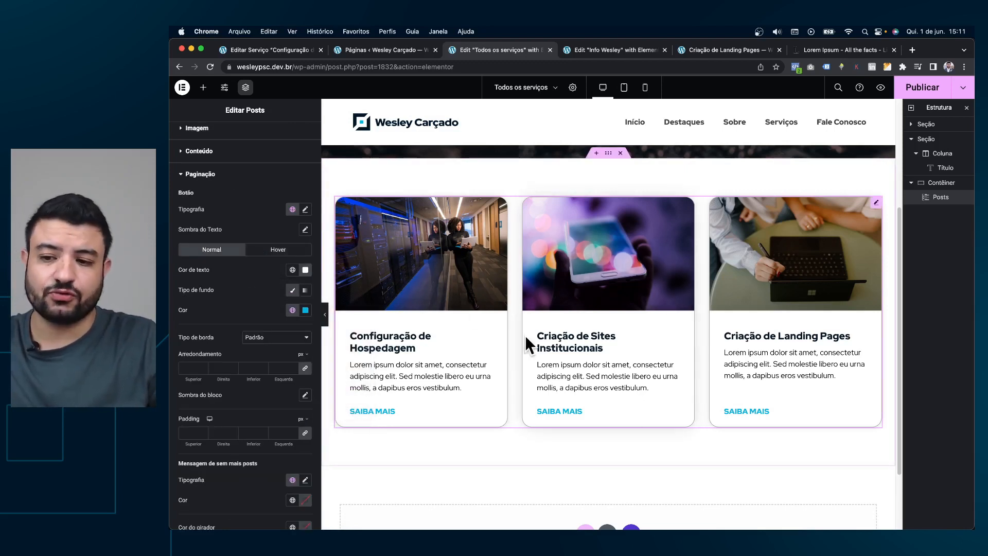
{"action": "scroll", "coordinate": [671, 350], "scroll_direction": "up", "scroll_amount": 2}
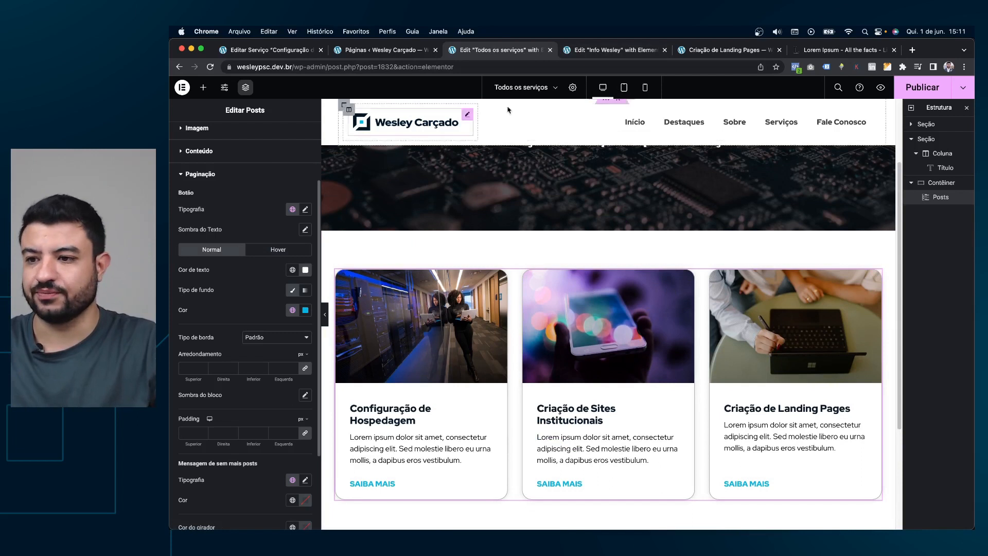
Copy the Todos os serviços page address and paste it as the VER MAIS button's link.
{"action": "left_click", "coordinate": [368, 49]}
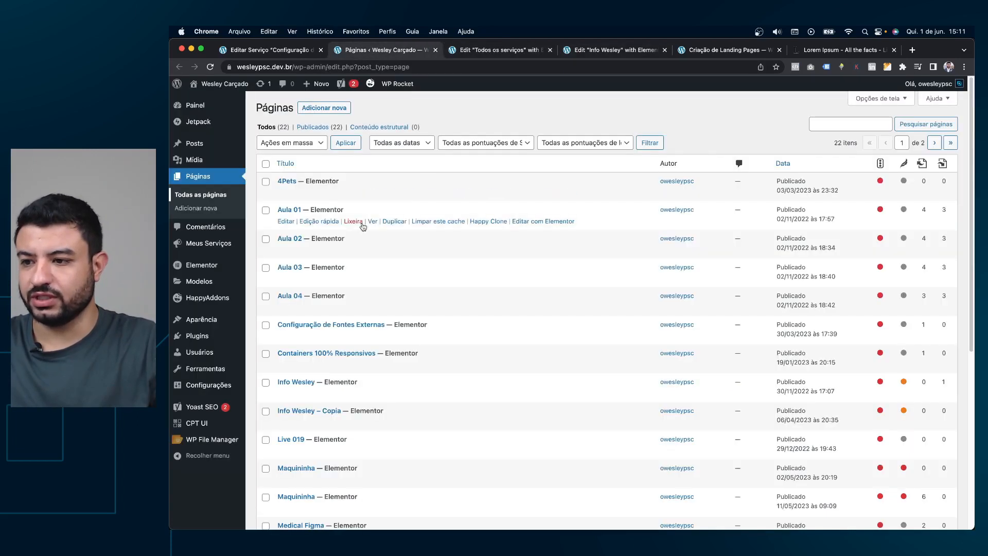
{"action": "key", "text": "super+r"}
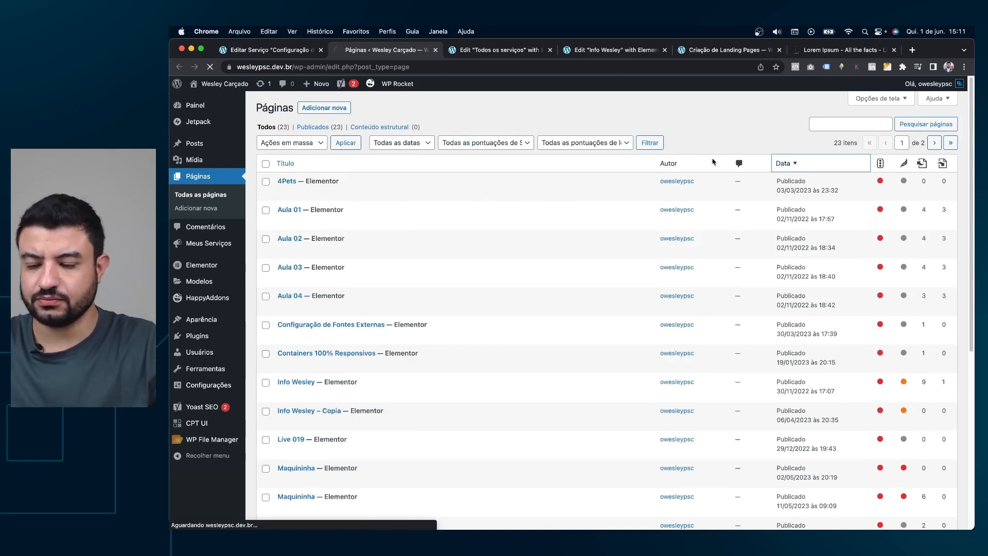
{"action": "right_click", "coordinate": [373, 190]}
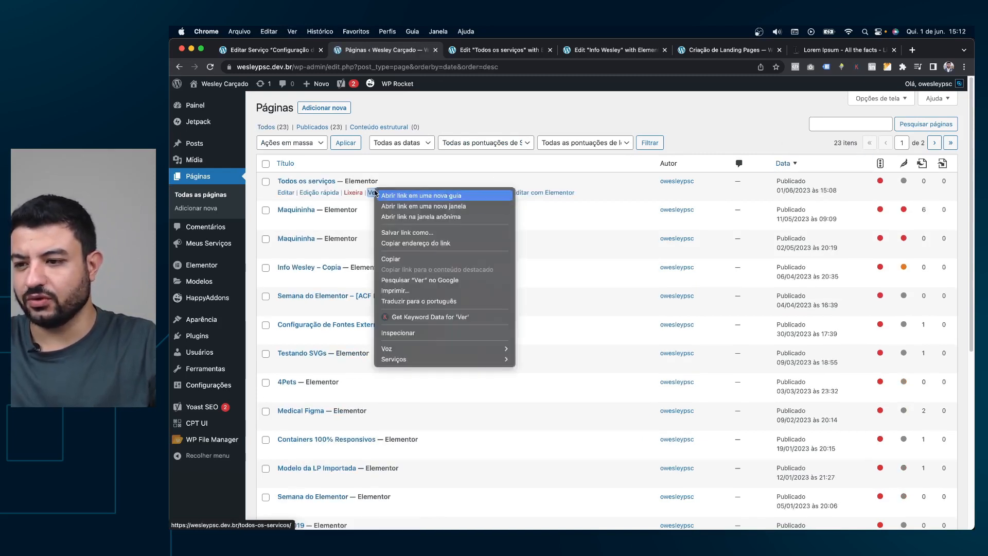
{"action": "left_click", "coordinate": [410, 241]}
{"action": "left_click", "coordinate": [604, 48]}
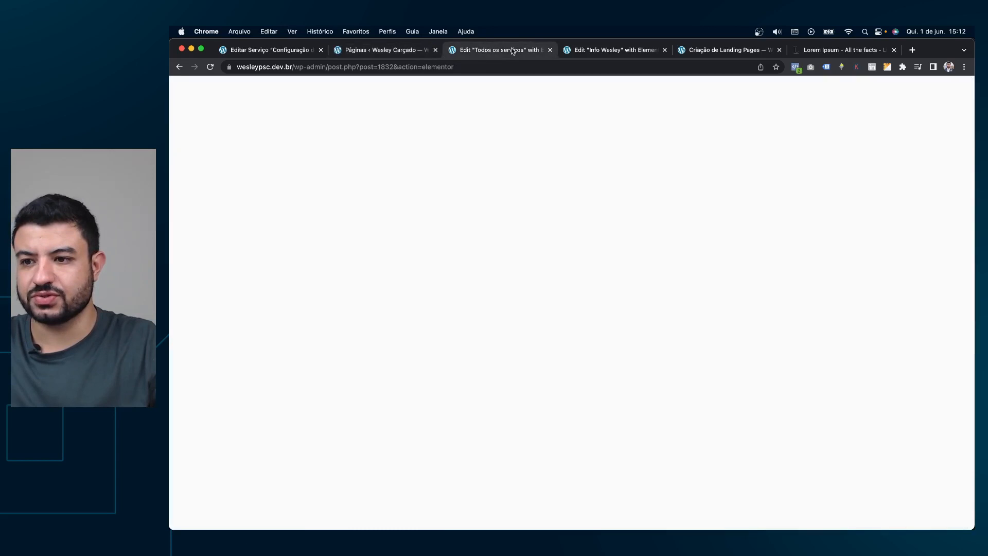
{"action": "scroll", "coordinate": [652, 192], "scroll_direction": "down", "scroll_amount": 3}
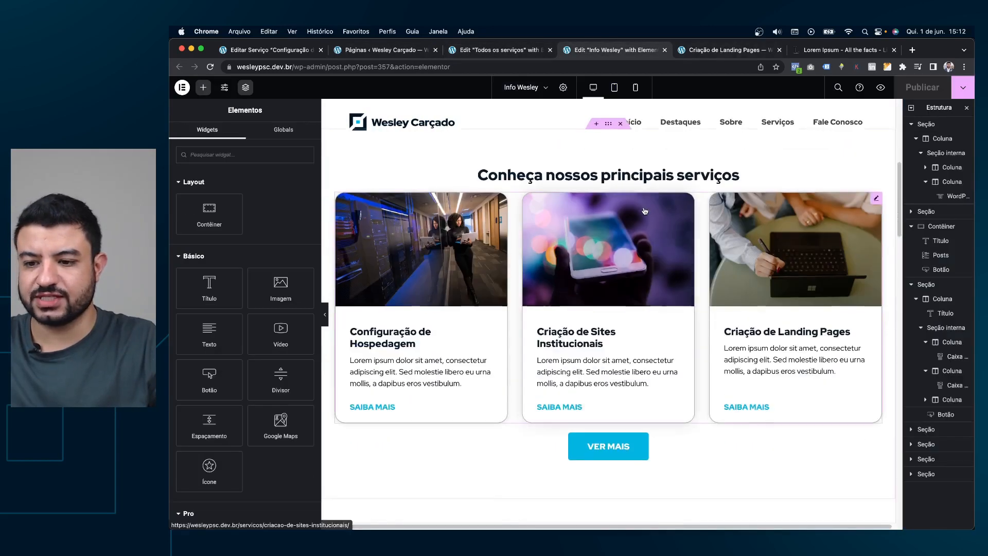
{"action": "left_click", "coordinate": [674, 425]}
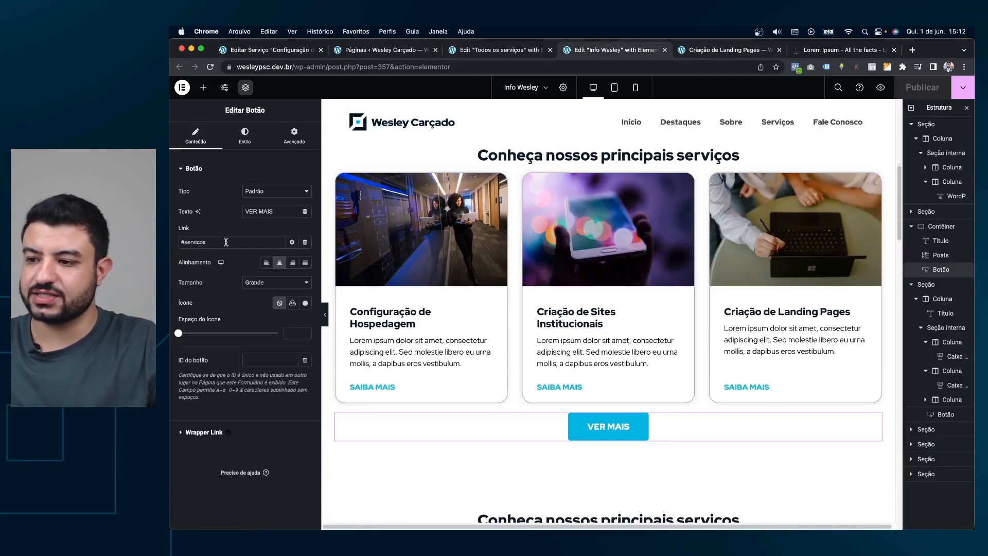
{"action": "key", "text": "super+v"}
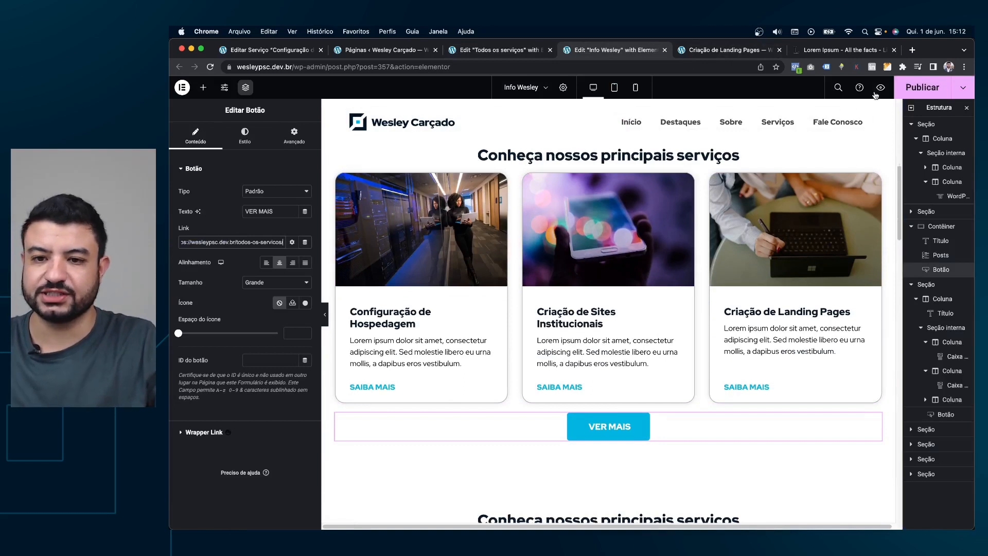
Publish the Todos os serviços page changes in Elementor with Cmd+S.
{"action": "left_click", "coordinate": [519, 50]}
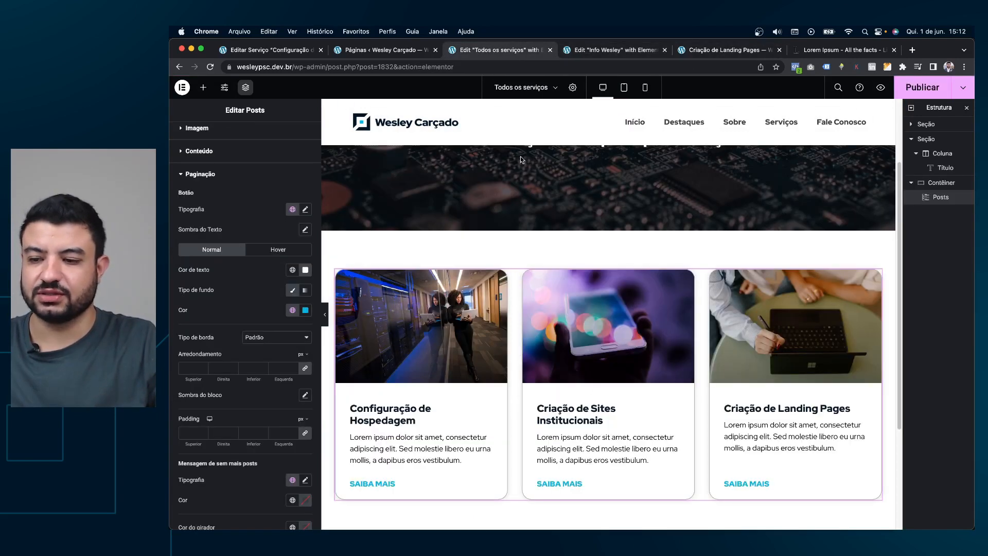
{"action": "key", "text": "super+s"}
{"action": "scroll", "coordinate": [704, 184], "scroll_direction": "up", "scroll_amount": 3}
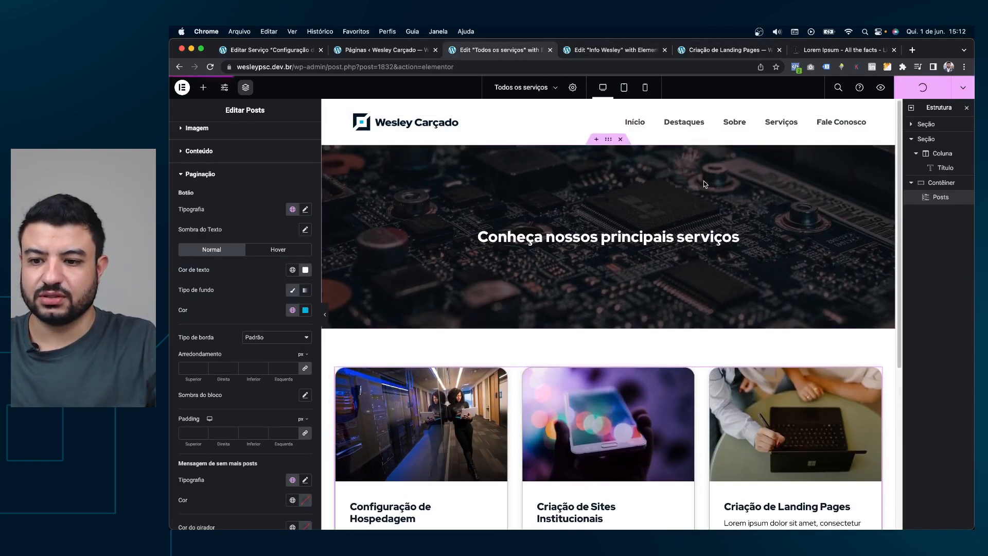
{"action": "scroll", "coordinate": [703, 183], "scroll_direction": "down", "scroll_amount": 5}
{"action": "scroll", "coordinate": [705, 170], "scroll_direction": "up", "scroll_amount": 3}
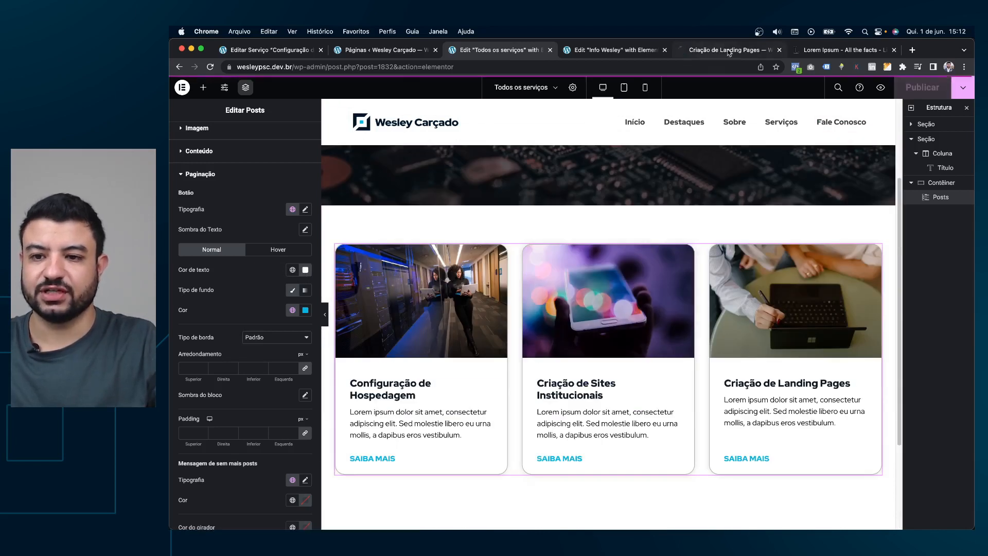
Look at the Criação de Landing Pages service page, then reload the Info Wesley preview.
{"action": "left_click", "coordinate": [719, 51]}
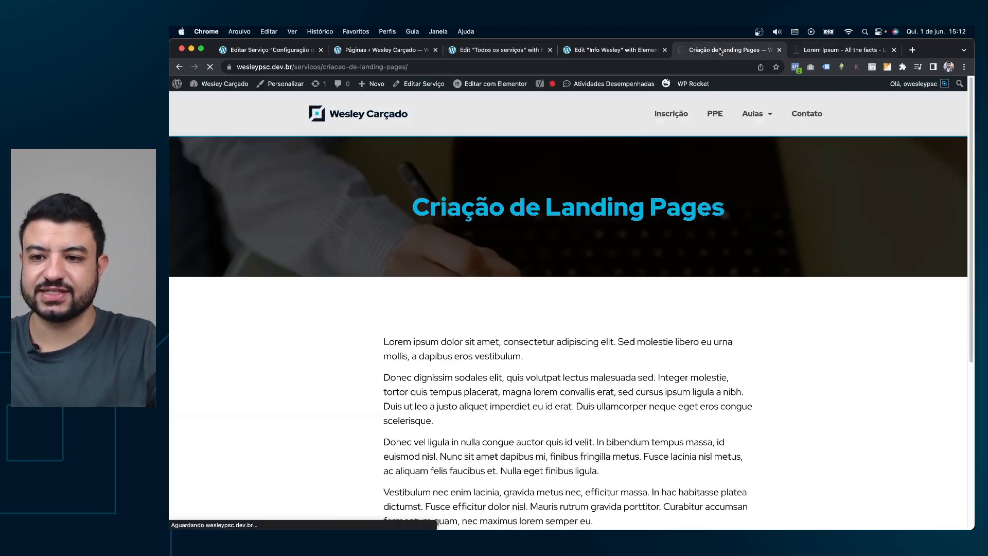
{"action": "left_click", "coordinate": [179, 67]}
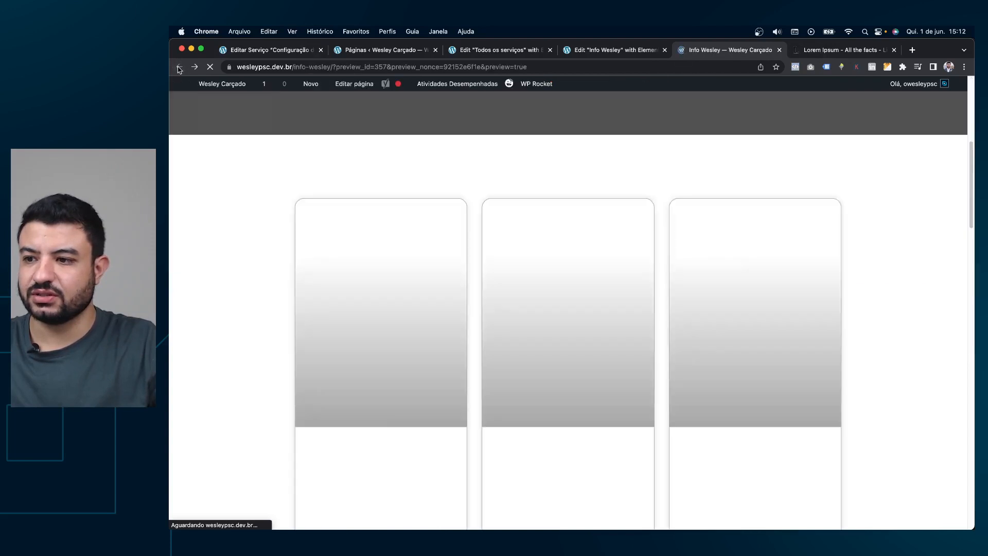
{"action": "key", "text": "super+r"}
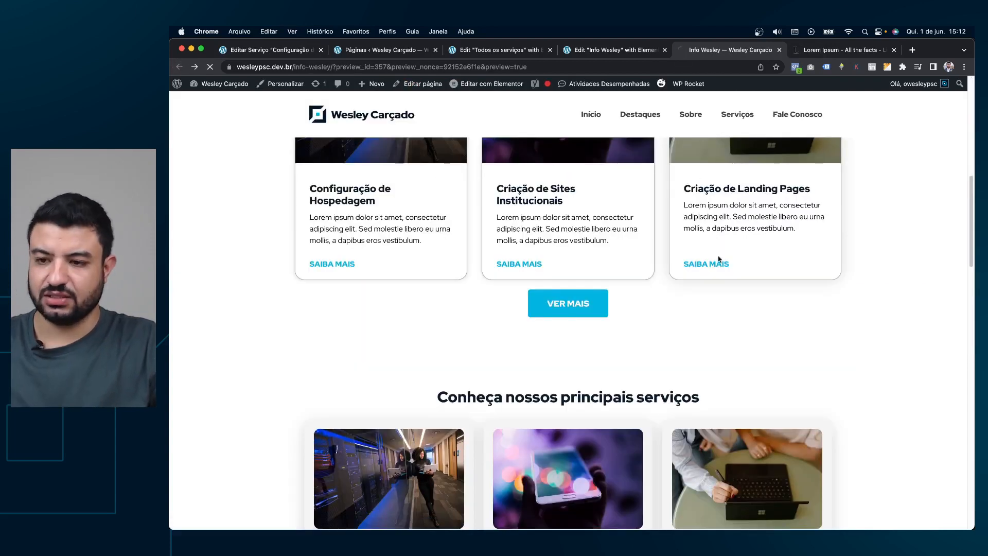
{"action": "scroll", "coordinate": [635, 261], "scroll_direction": "up", "scroll_amount": 3}
{"action": "scroll", "coordinate": [635, 256], "scroll_direction": "down", "scroll_amount": 1}
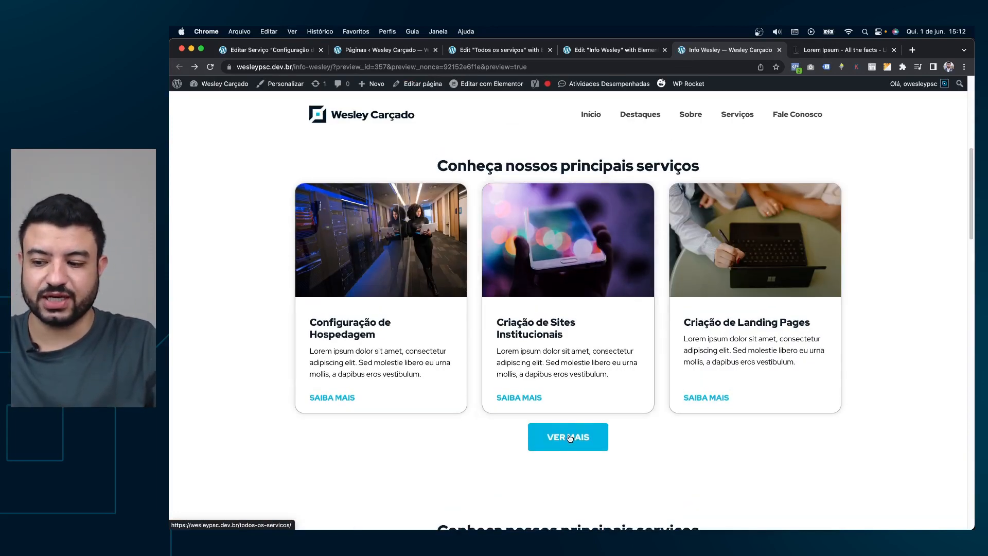
Follow VER MAIS to the live Todos os serviços page, view Criação de Sites Institucionais, and go back.
{"action": "left_click", "coordinate": [570, 438]}
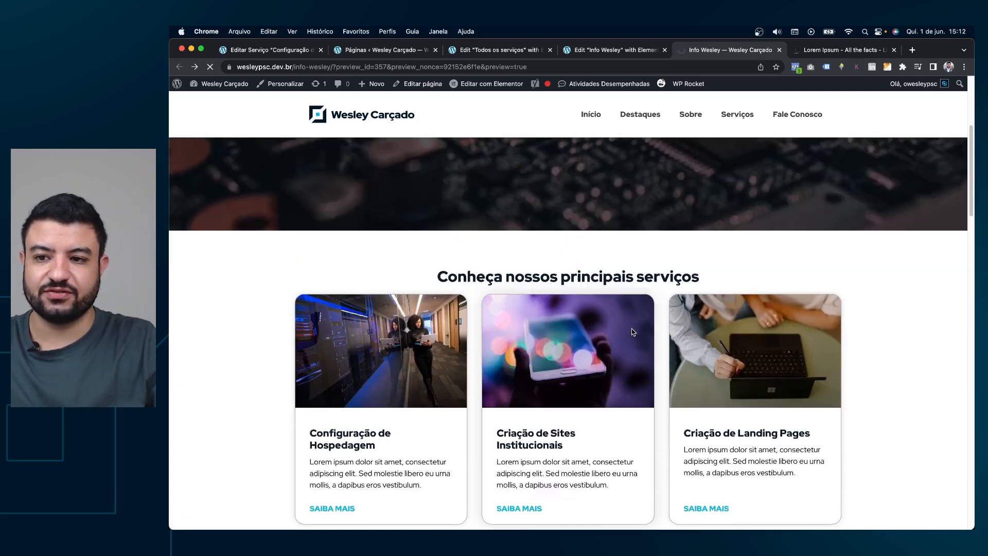
{"action": "scroll", "coordinate": [668, 197], "scroll_direction": "down", "scroll_amount": 2}
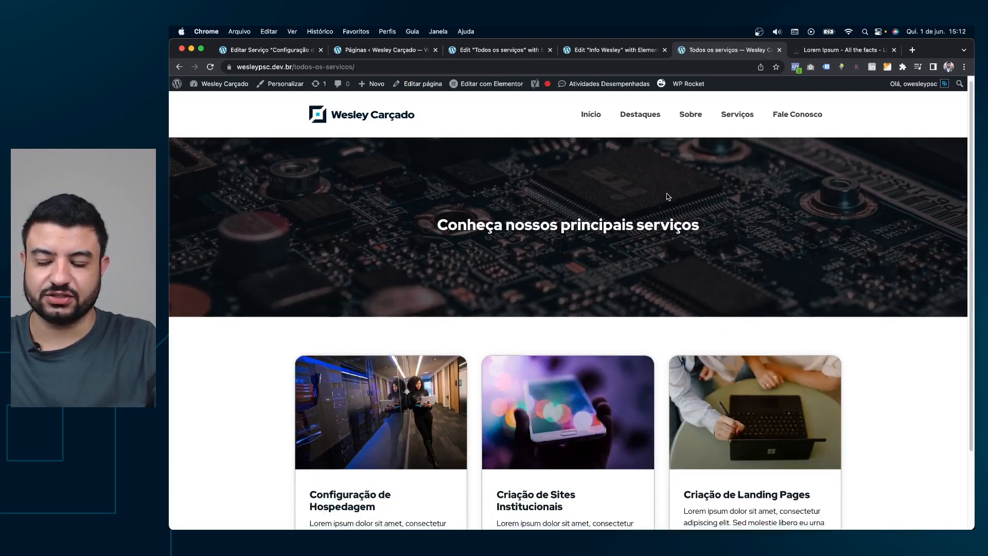
{"action": "scroll", "coordinate": [668, 197], "scroll_direction": "up", "scroll_amount": 2}
{"action": "scroll", "coordinate": [668, 197], "scroll_direction": "down", "scroll_amount": 2}
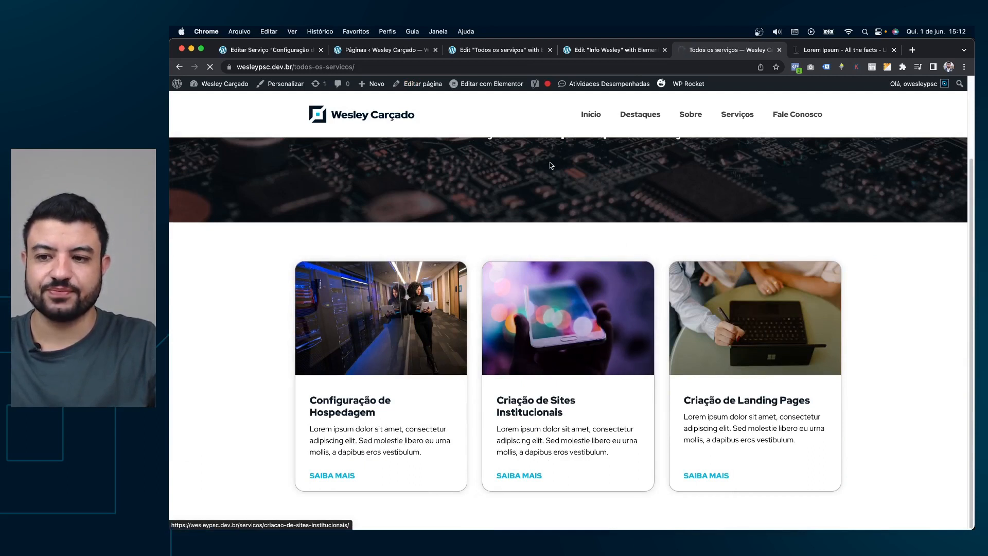
{"action": "left_click", "coordinate": [568, 343]}
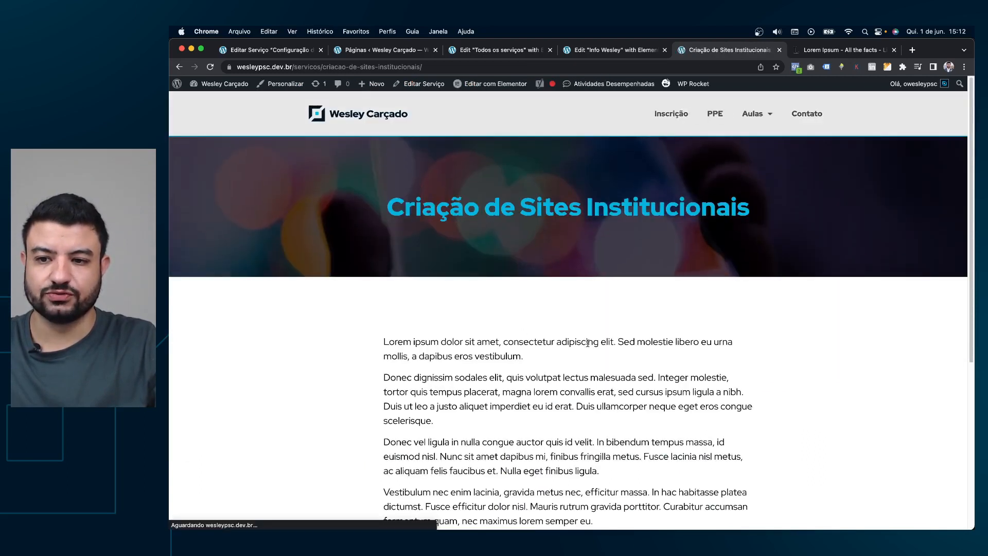
{"action": "scroll", "coordinate": [774, 335], "scroll_direction": "down", "scroll_amount": 3}
{"action": "scroll", "coordinate": [813, 339], "scroll_direction": "down", "scroll_amount": 2}
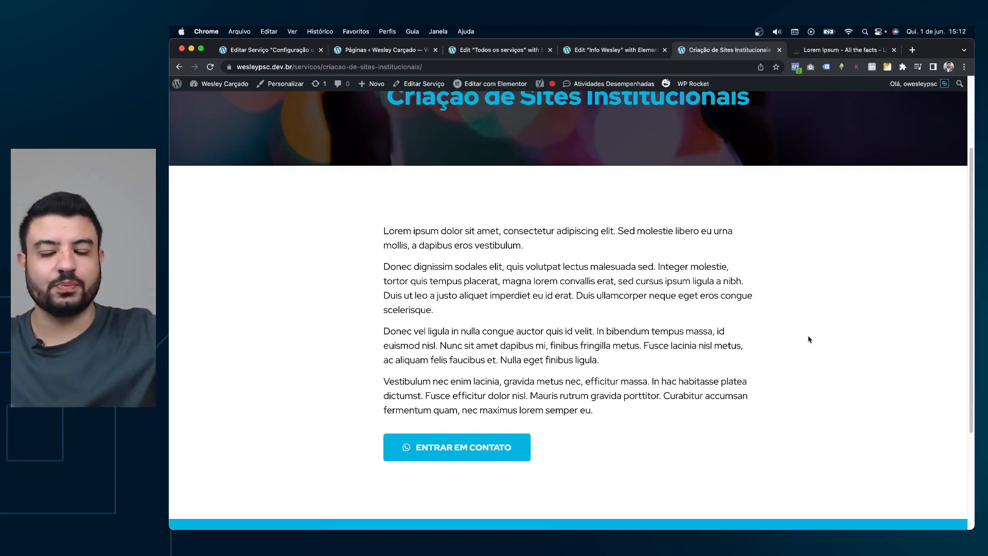
{"action": "scroll", "coordinate": [809, 340], "scroll_direction": "up", "scroll_amount": 3}
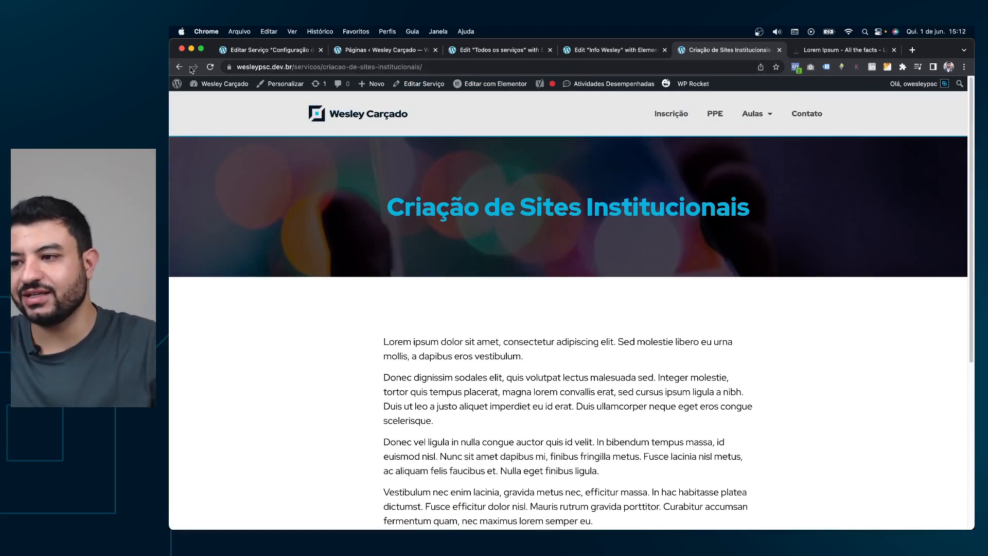
{"action": "left_click", "coordinate": [179, 67]}
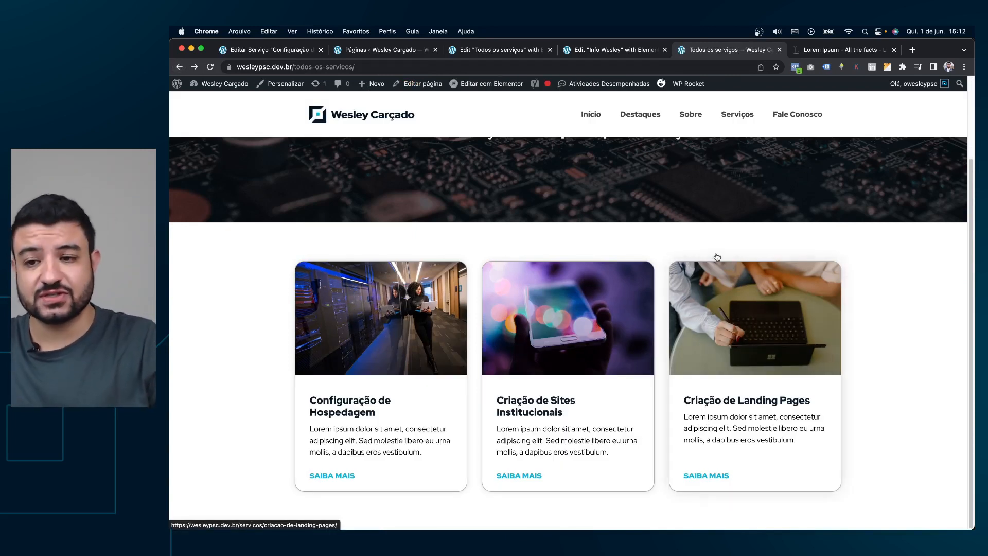
From the Editar Serviço tab, go to CPT UI in the admin sidebar.
{"action": "left_click", "coordinate": [360, 48]}
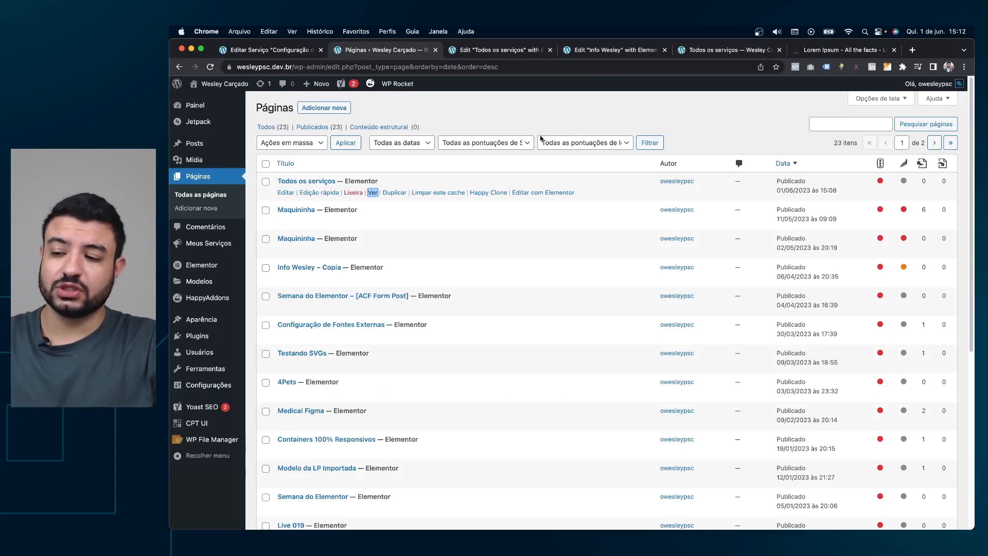
{"action": "left_click", "coordinate": [292, 52]}
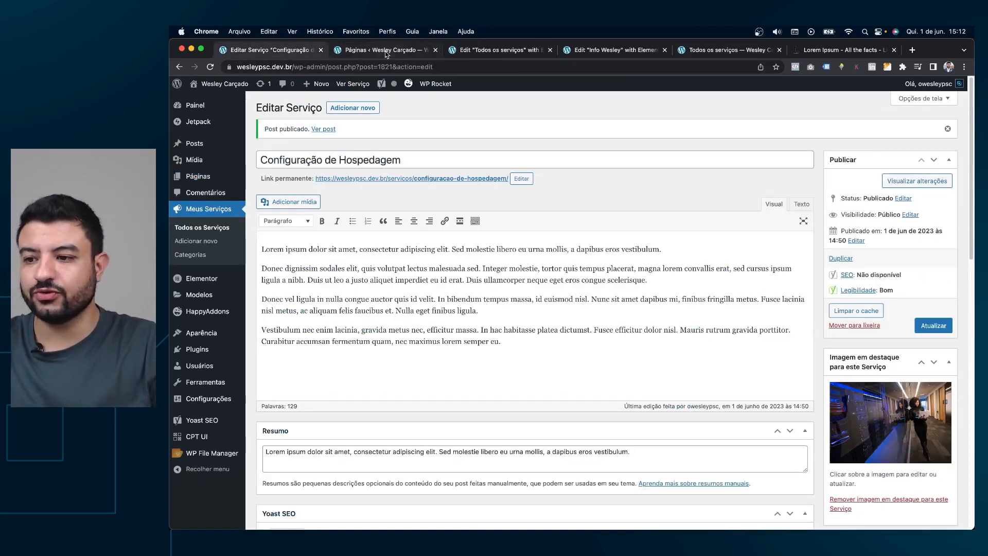
{"action": "left_click", "coordinate": [199, 437]}
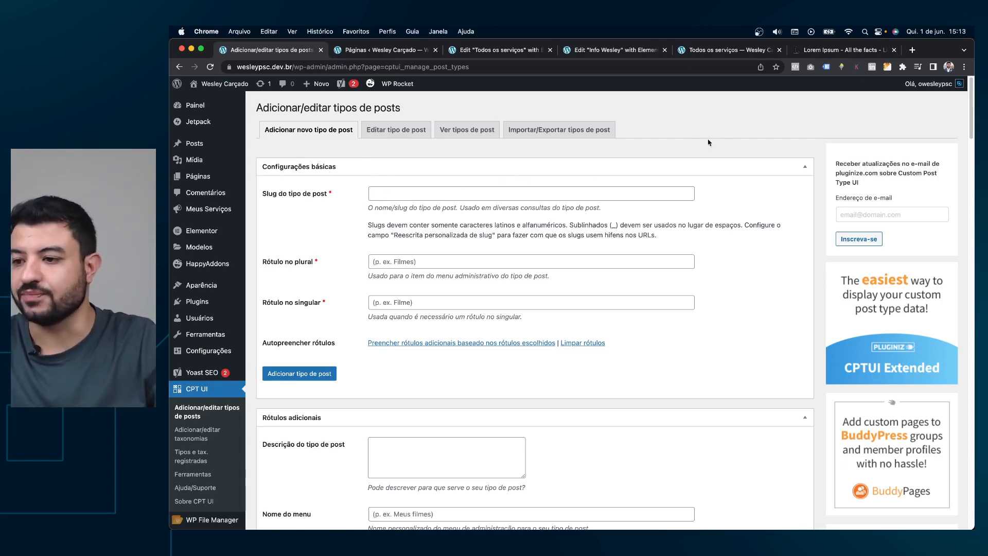
In CPT UI's Editar tipo de post tab, scroll to the service type's Suporta checkboxes.
{"action": "left_click", "coordinate": [479, 53]}
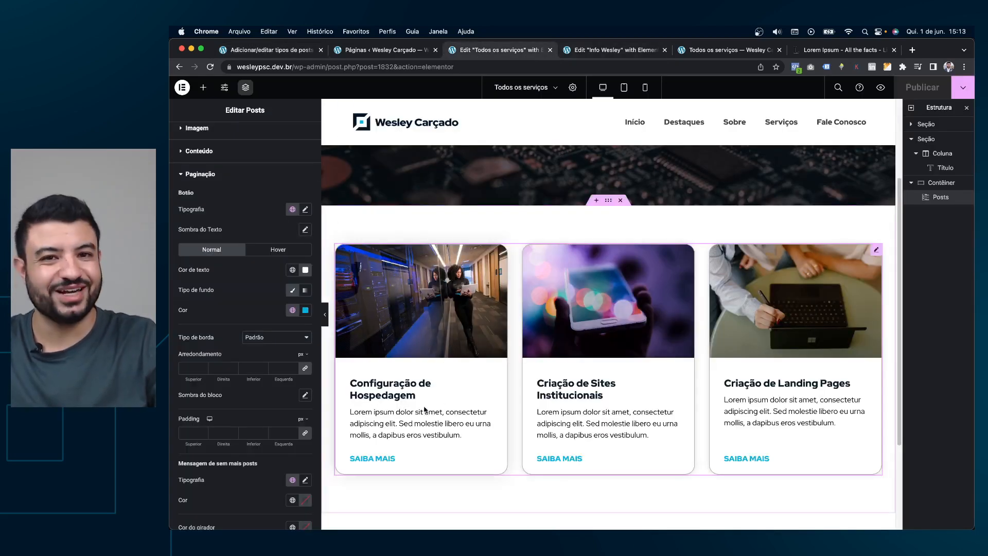
{"action": "left_click", "coordinate": [278, 51]}
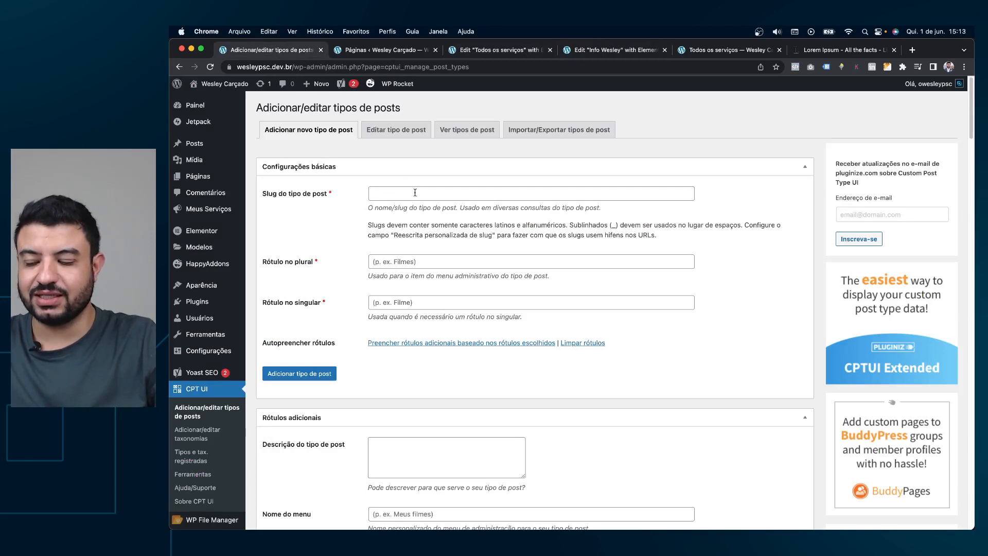
{"action": "left_click", "coordinate": [397, 135]}
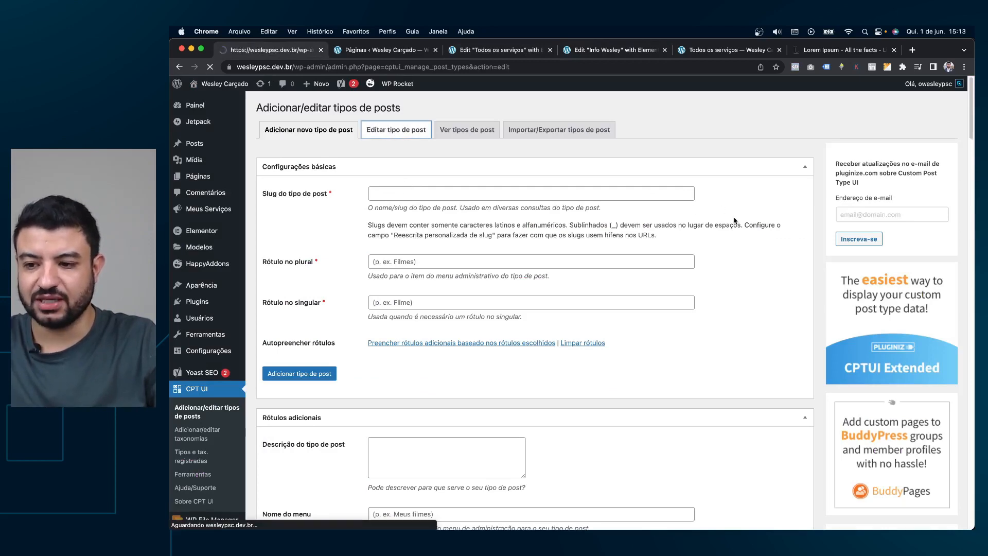
{"action": "scroll", "coordinate": [709, 221], "scroll_direction": "down", "scroll_amount": 15}
{"action": "scroll", "coordinate": [726, 235], "scroll_direction": "down", "scroll_amount": 15}
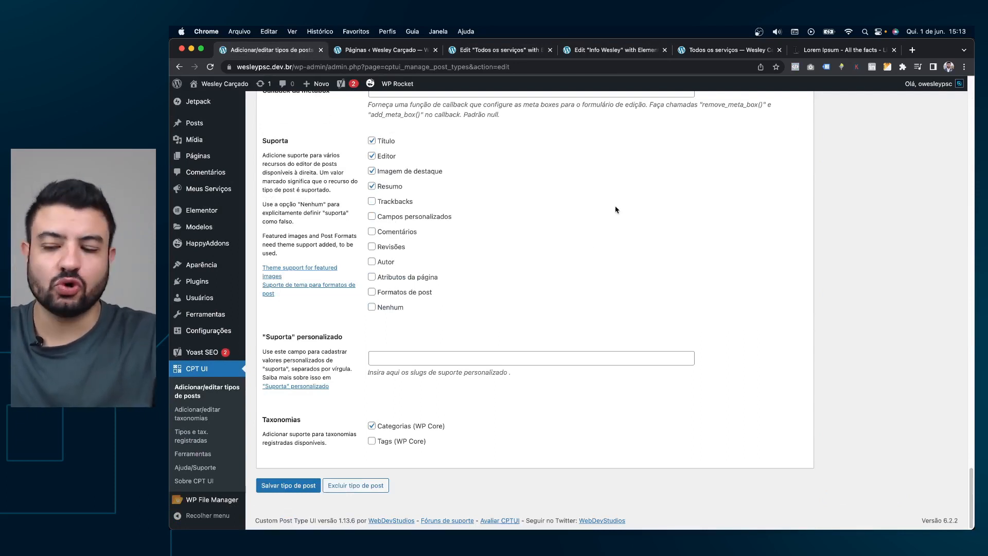
Go to Plugins > Adicionar novo.
{"action": "scroll", "coordinate": [622, 240], "scroll_direction": "up", "scroll_amount": 1}
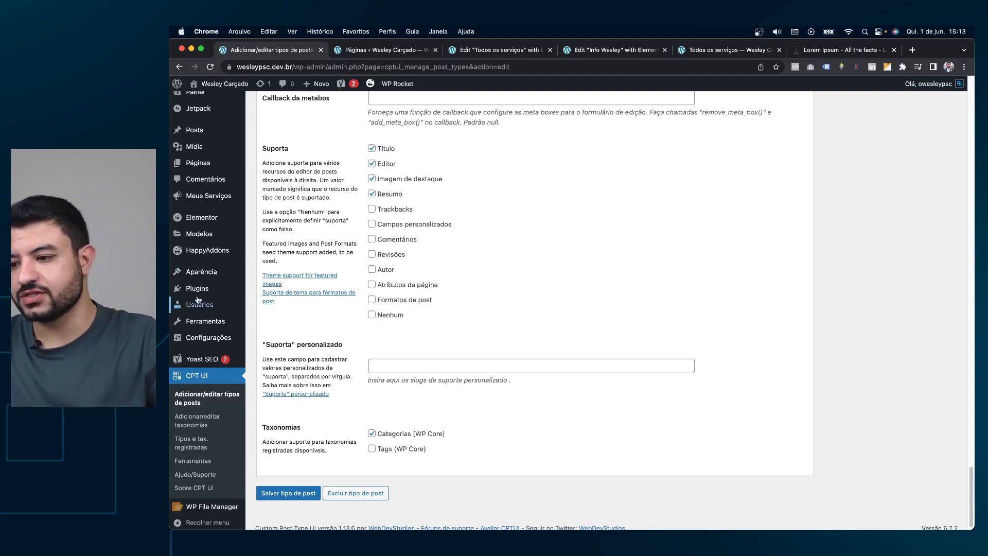
{"action": "mouse_move", "coordinate": [205, 289]}
{"action": "left_click", "coordinate": [282, 303]}
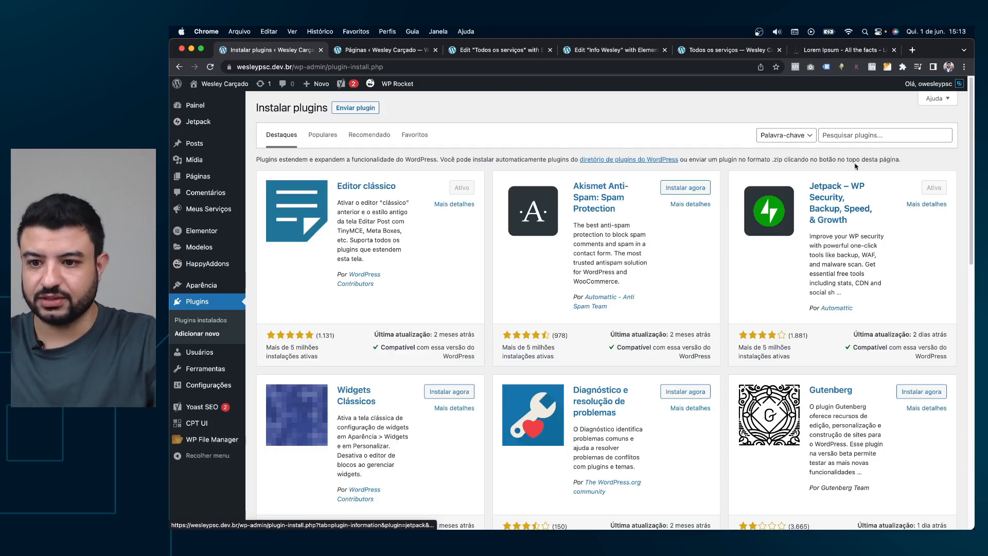
Search 'ACF', install and activate Advanced Custom Fields, then open its Grupos de campos screen.
{"action": "left_click", "coordinate": [866, 134]}
{"action": "type", "text": "ACF"}
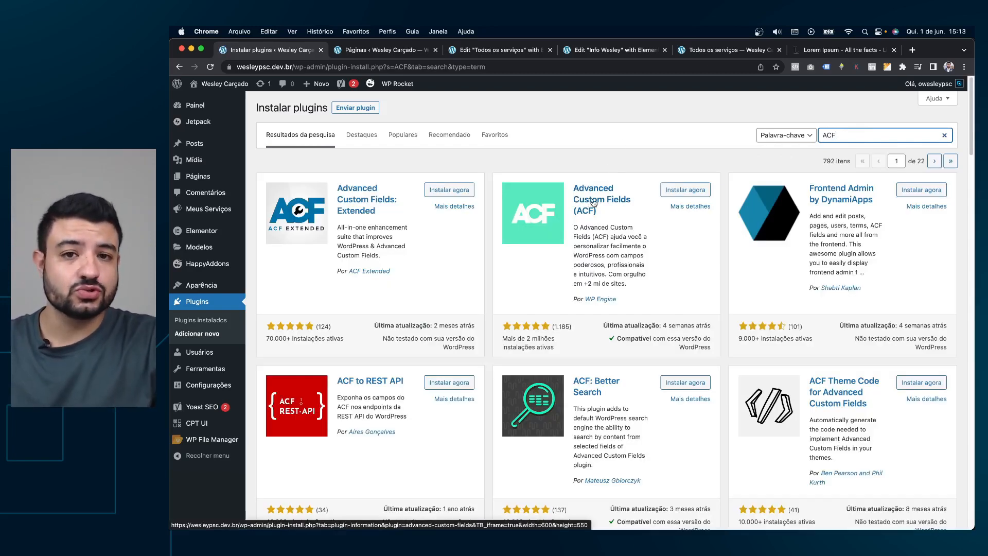
{"action": "left_click", "coordinate": [699, 192]}
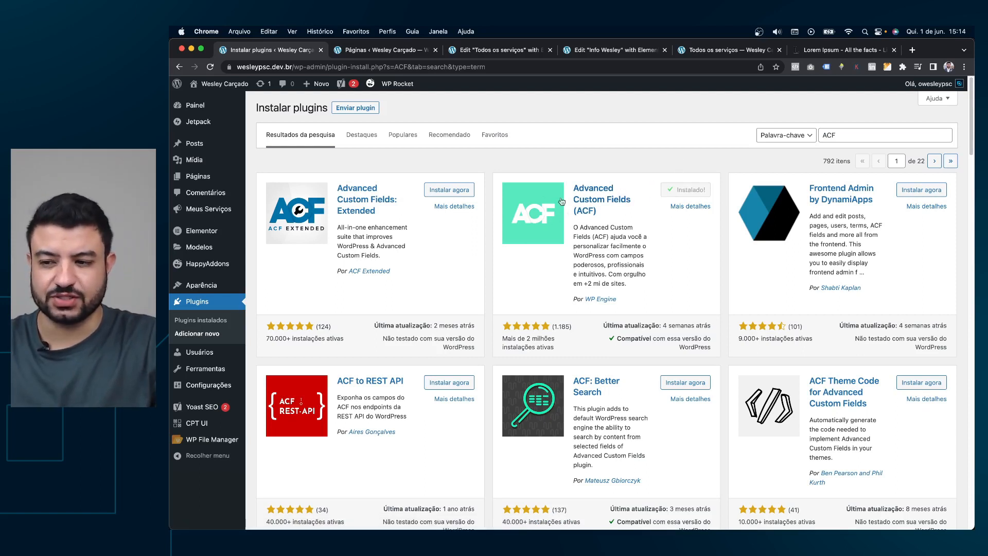
{"action": "left_click", "coordinate": [693, 194]}
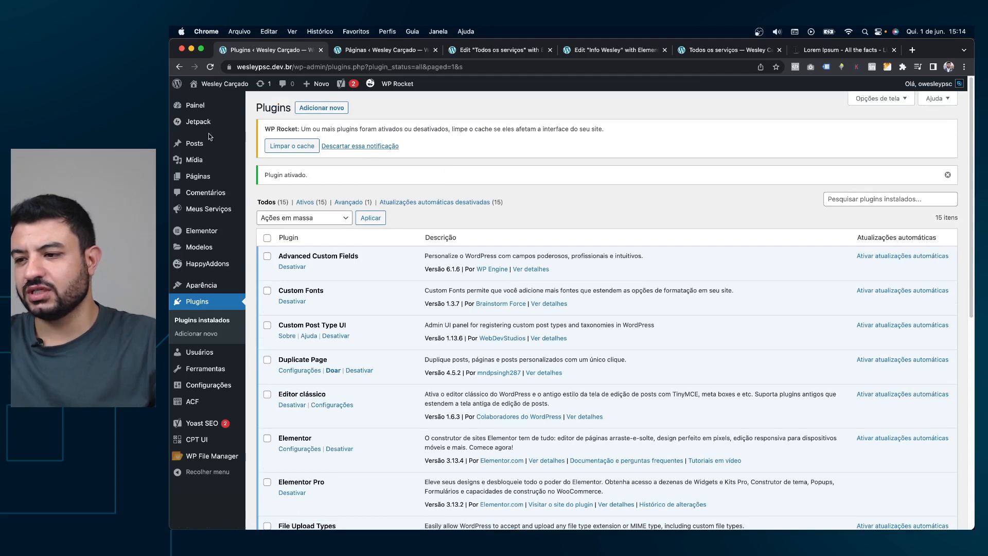
{"action": "mouse_move", "coordinate": [203, 409]}
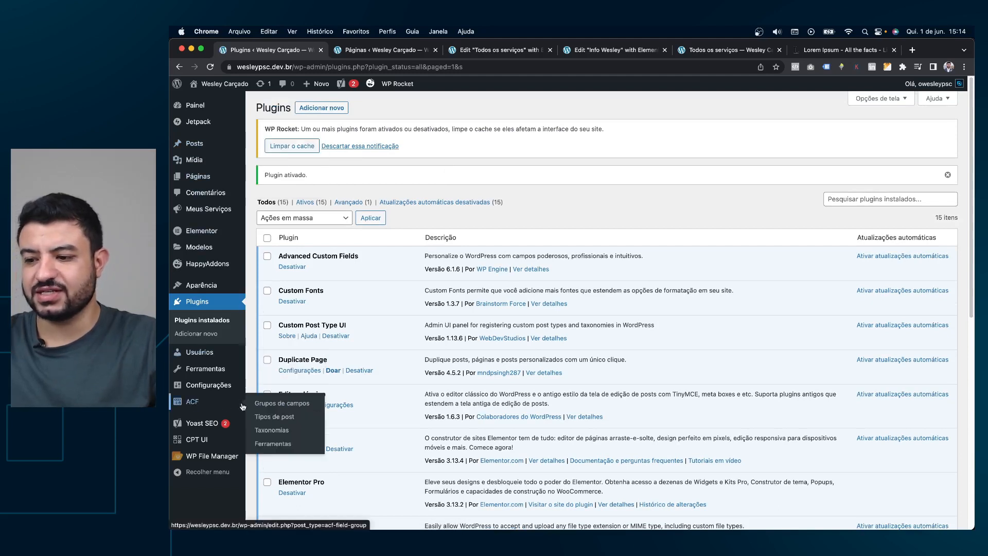
{"action": "left_click", "coordinate": [297, 409]}
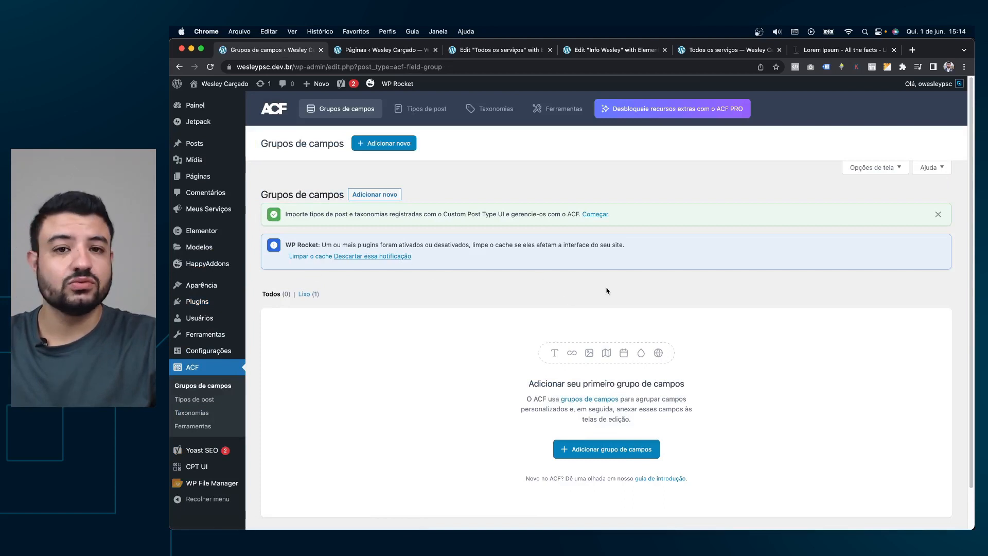
Start a new field group and set its first field type to Número.
{"action": "left_click", "coordinate": [595, 453]}
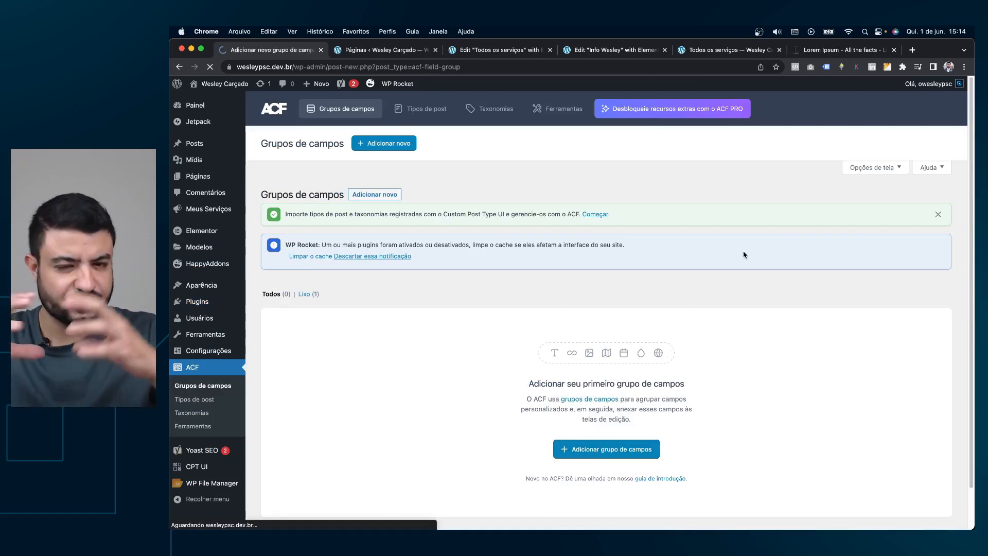
{"action": "scroll", "coordinate": [410, 261], "scroll_direction": "down", "scroll_amount": 5}
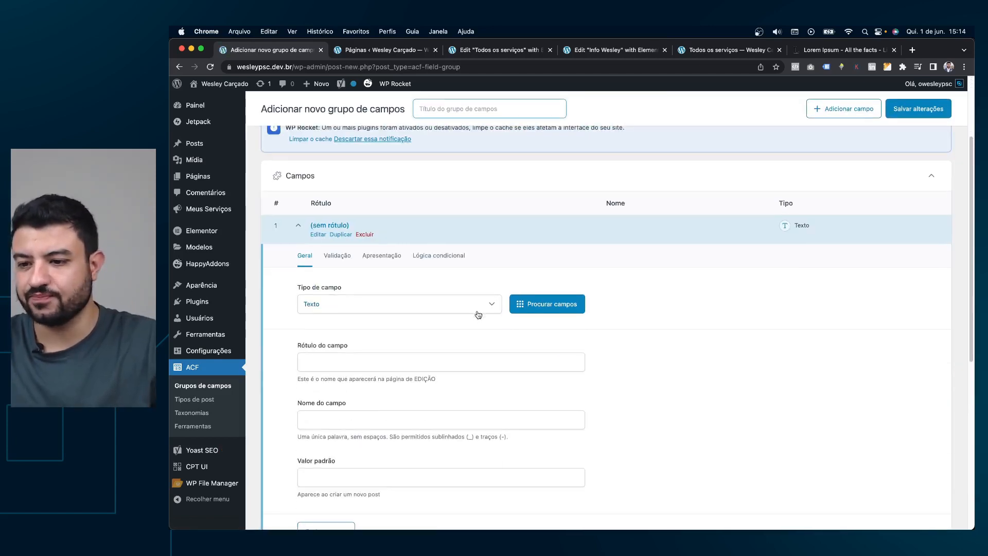
{"action": "left_click", "coordinate": [475, 308]}
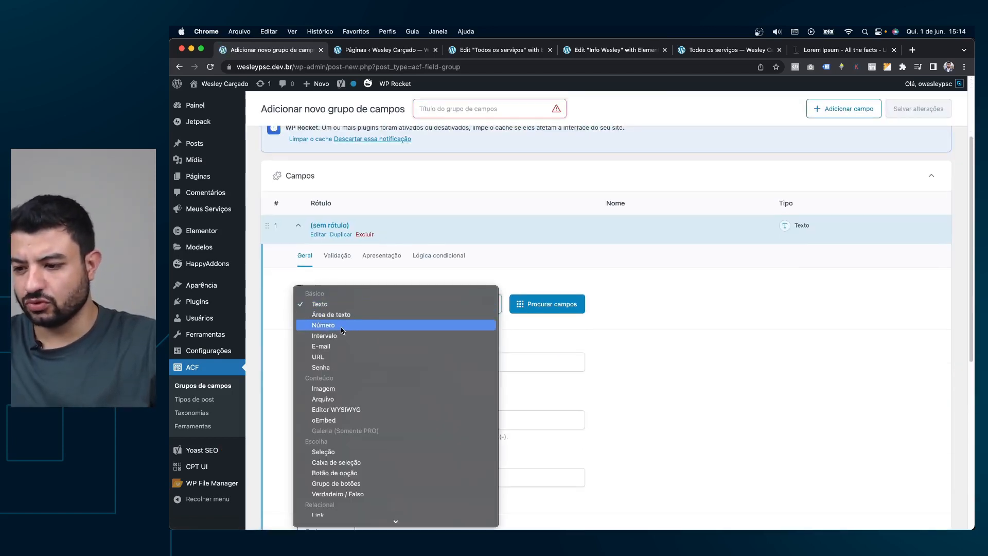
{"action": "scroll", "coordinate": [342, 330], "scroll_direction": "down", "scroll_amount": 2}
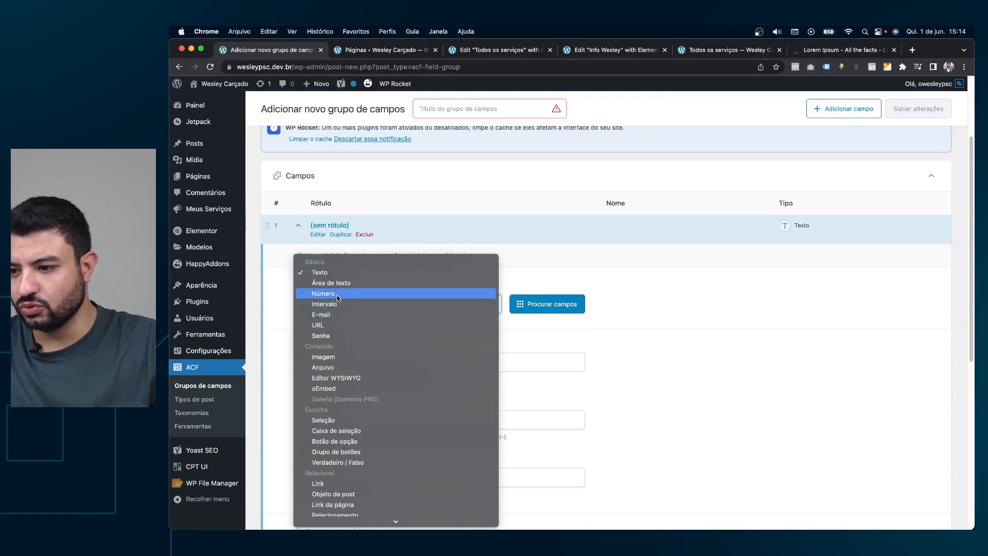
{"action": "scroll", "coordinate": [357, 367], "scroll_direction": "down", "scroll_amount": 5}
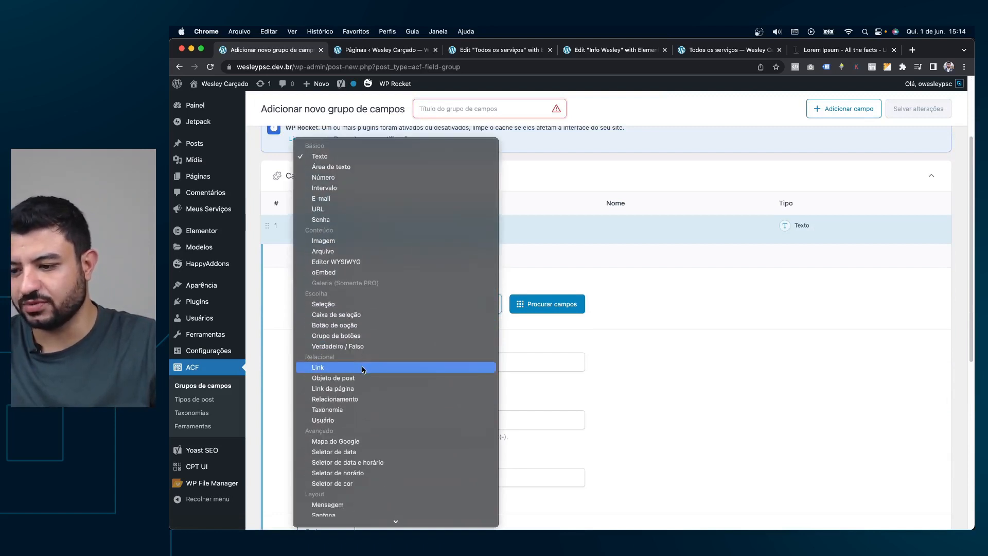
{"action": "left_click", "coordinate": [338, 180]}
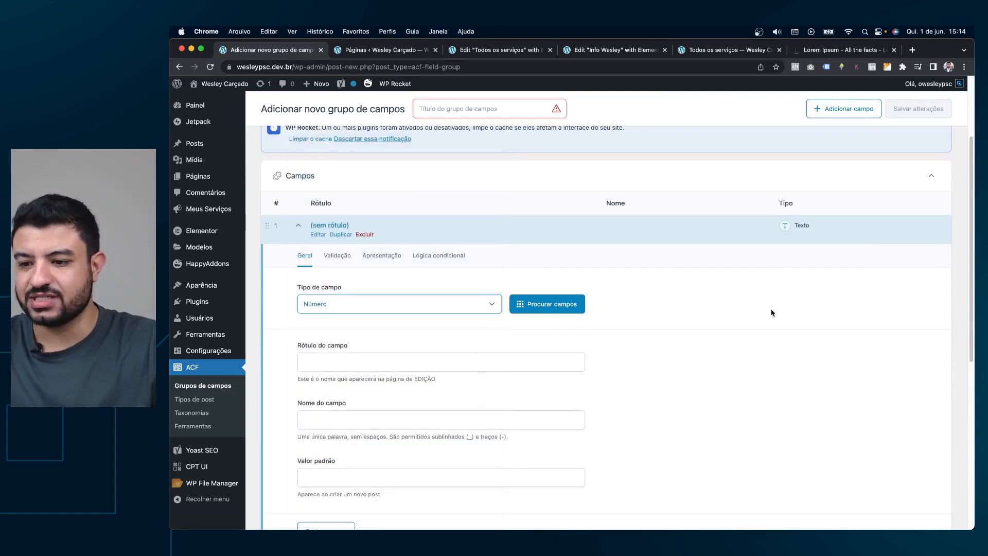
Label the field 'Preço', letting the field name fill in as preco.
{"action": "left_click", "coordinate": [363, 348]}
{"action": "type", "text": "Preço"}
{"action": "key", "text": "Tab"}
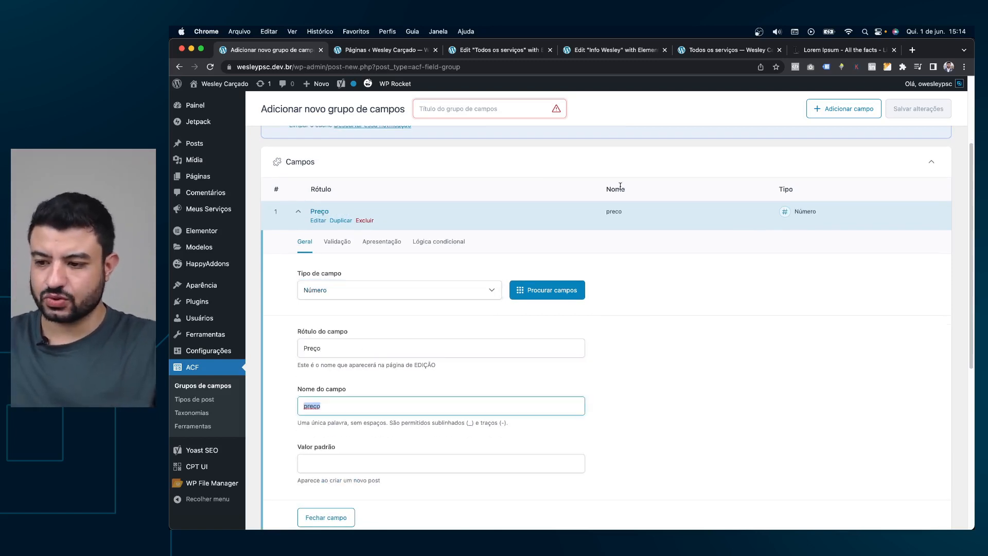
{"action": "scroll", "coordinate": [779, 293], "scroll_direction": "down", "scroll_amount": 2}
{"action": "key", "text": "Tab"}
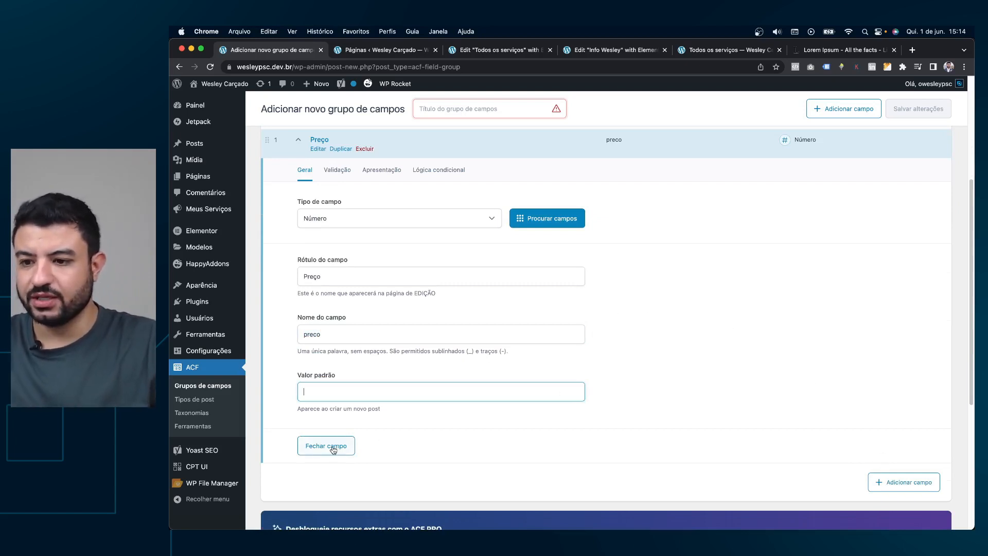
{"action": "scroll", "coordinate": [843, 138], "scroll_direction": "up", "scroll_amount": 5}
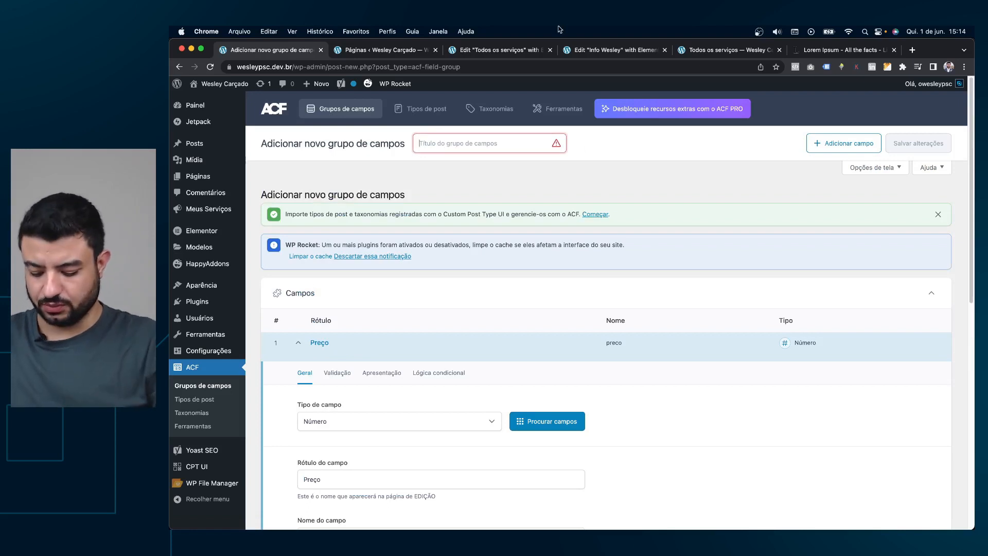
Title the group 'Serviços', restrict it to Tipo de post é igual a Serviço, and save.
{"action": "type", "text": "Serviços"}
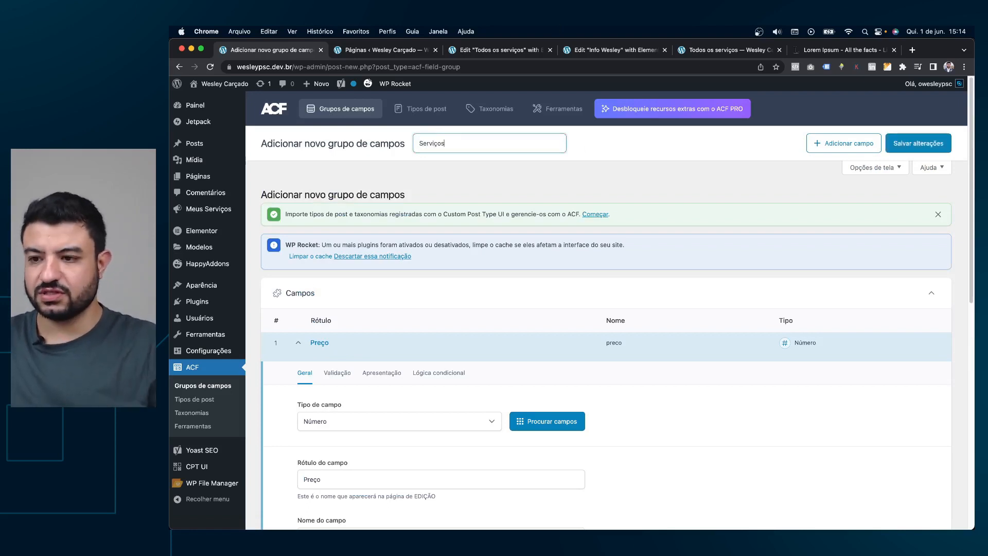
{"action": "left_click", "coordinate": [918, 143]}
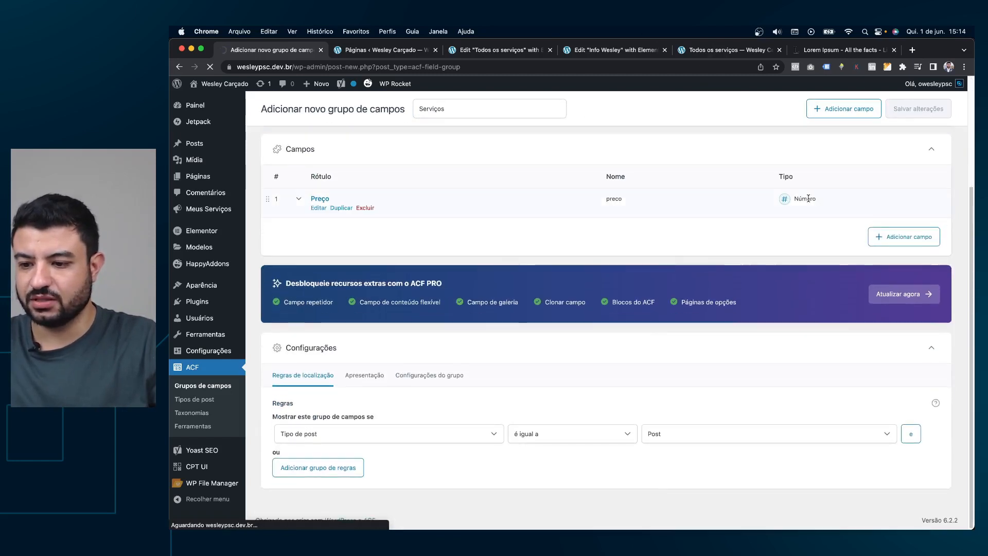
{"action": "scroll", "coordinate": [669, 257], "scroll_direction": "down", "scroll_amount": 4}
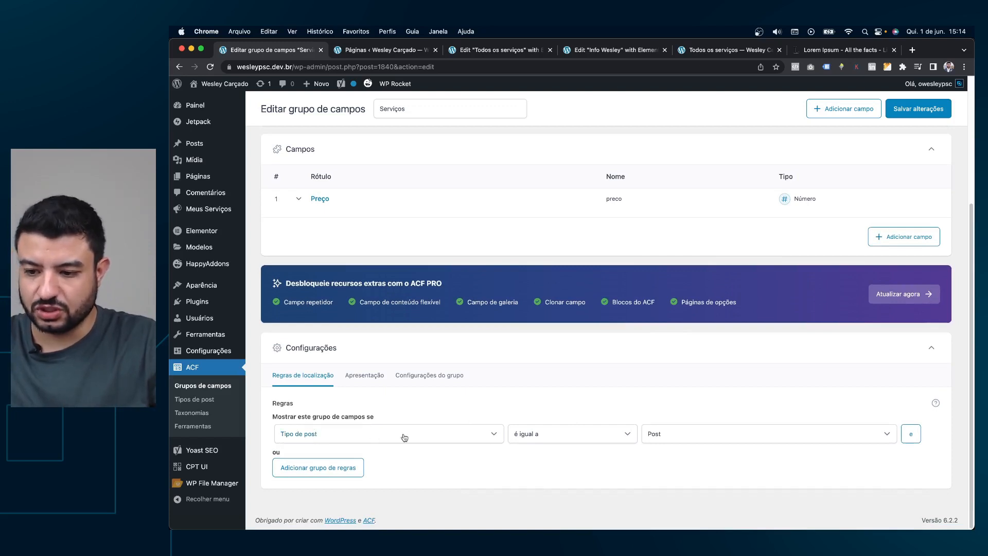
{"action": "left_click", "coordinate": [684, 436]}
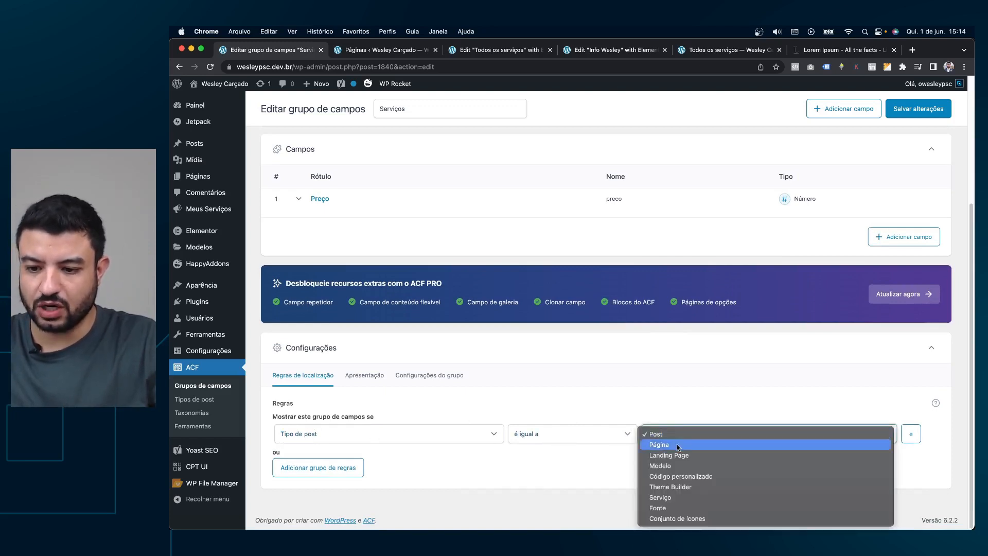
{"action": "left_click", "coordinate": [666, 497]}
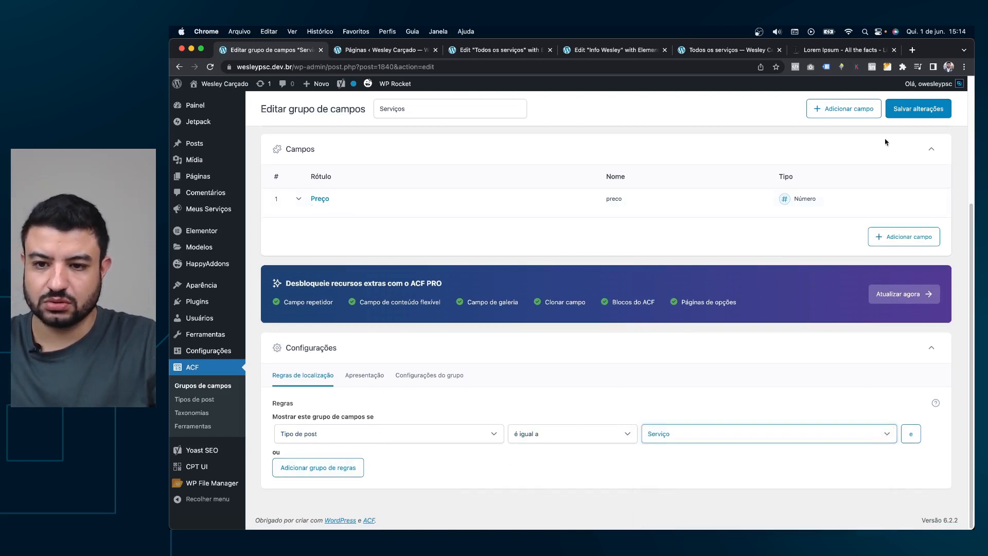
{"action": "left_click", "coordinate": [920, 108]}
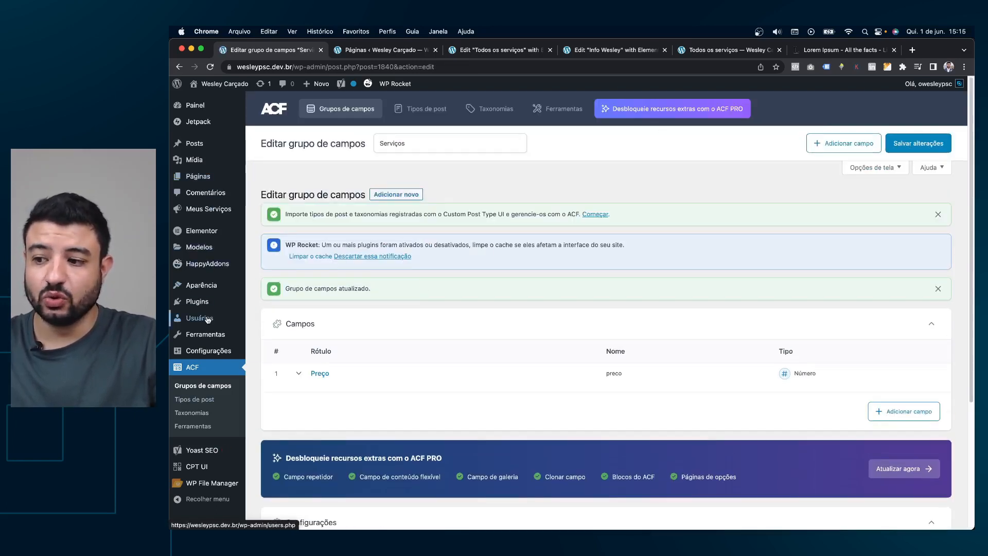
Close the pages list and the other extra browser tabs, then open Posts in a new tab.
{"action": "mouse_move", "coordinate": [212, 148]}
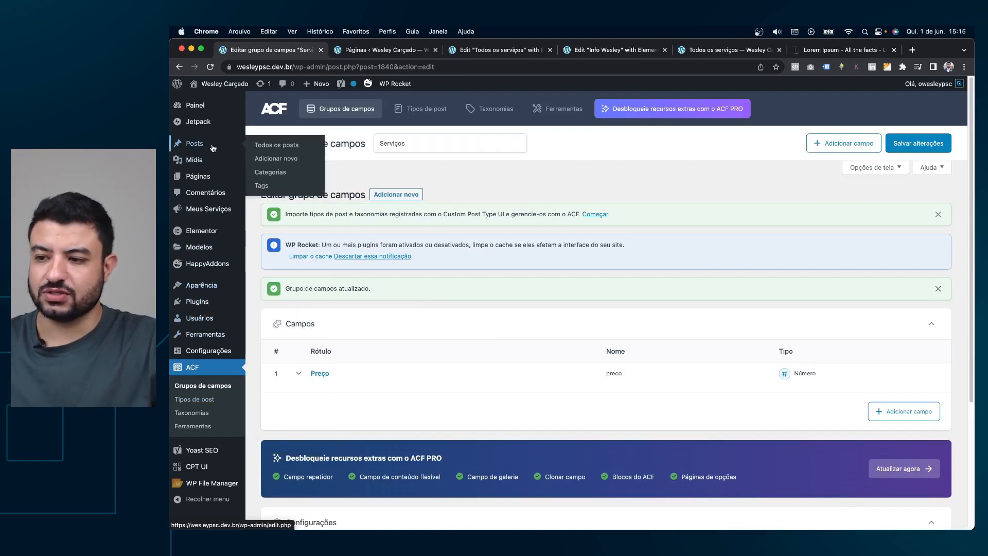
{"action": "left_click", "coordinate": [421, 51]}
{"action": "left_click", "coordinate": [434, 50]}
{"action": "left_click", "coordinate": [435, 50]}
{"action": "left_click", "coordinate": [435, 49]}
{"action": "left_click", "coordinate": [434, 50]}
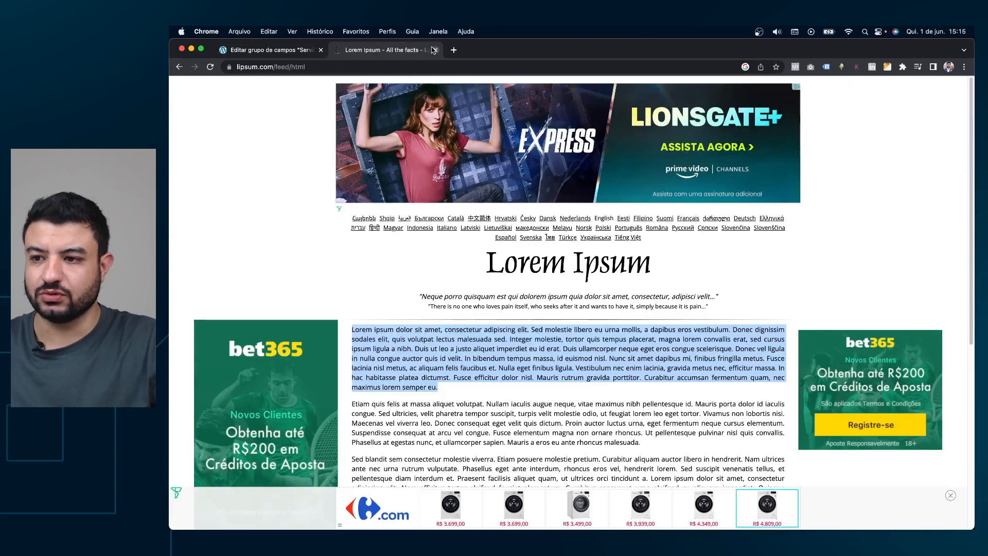
{"action": "left_click", "coordinate": [434, 50]}
{"action": "left_click", "coordinate": [209, 149], "text": "super"}
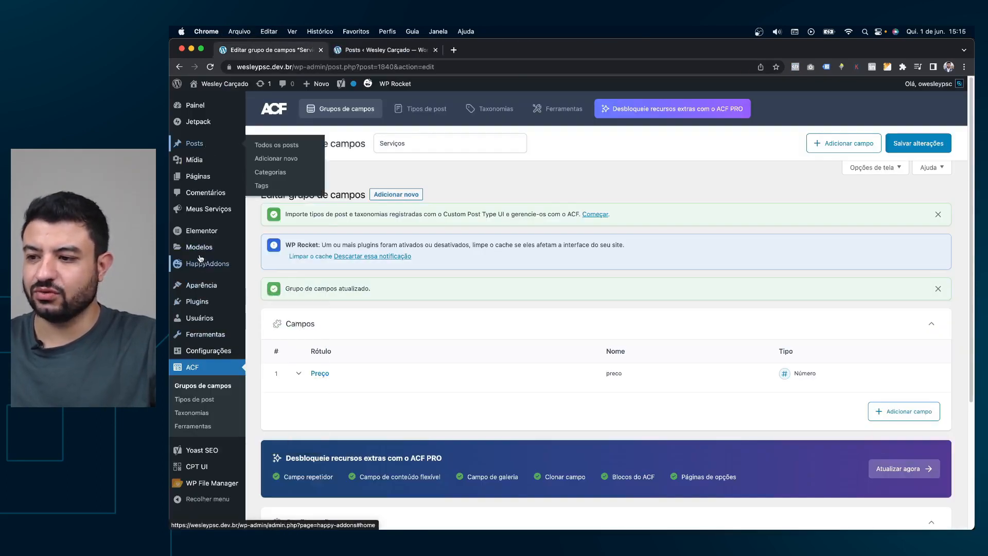
Open Meus Serviços in a new tab, skim the SEO post's tab, then close it.
{"action": "left_click", "coordinate": [210, 208], "text": "super"}
{"action": "left_click", "coordinate": [383, 49]}
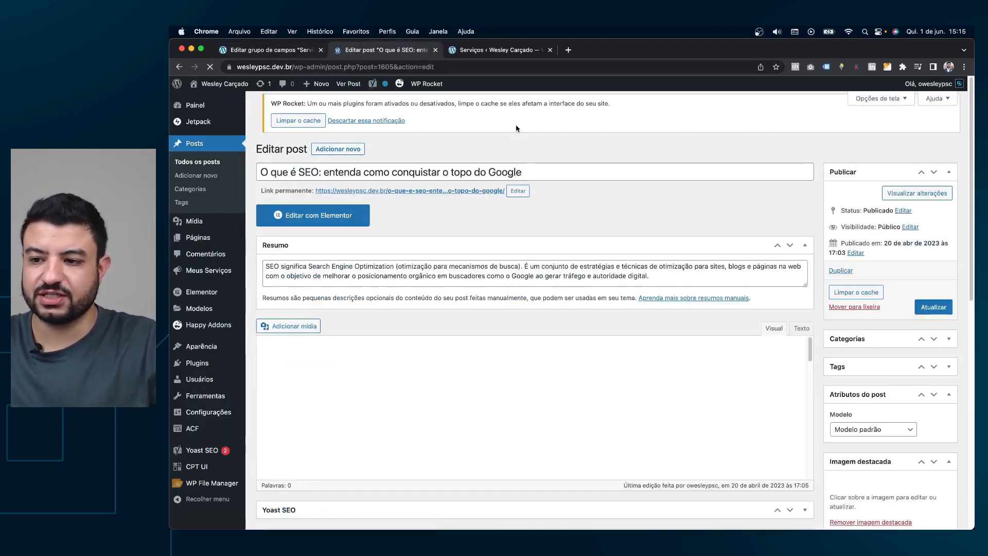
{"action": "scroll", "coordinate": [623, 204], "scroll_direction": "down", "scroll_amount": 2}
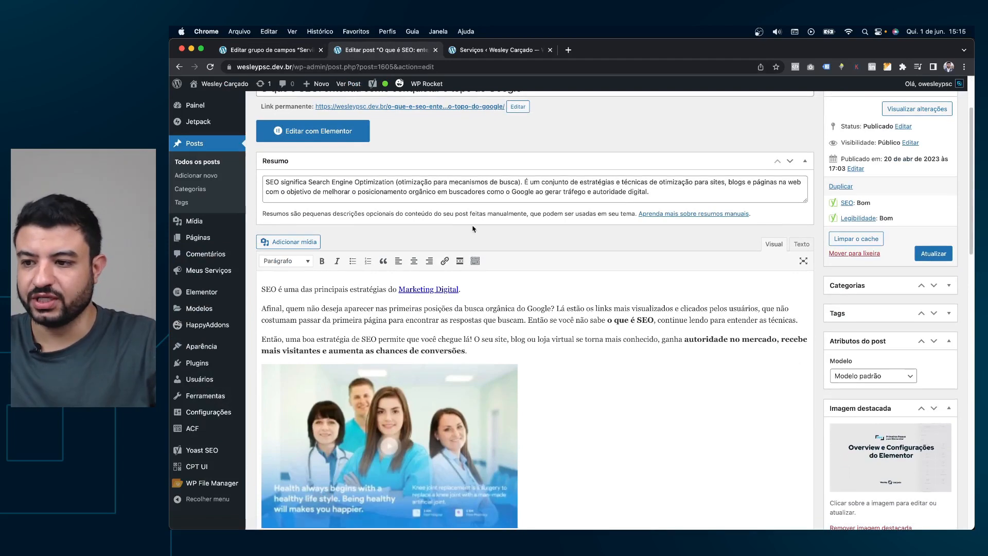
{"action": "scroll", "coordinate": [746, 243], "scroll_direction": "down", "scroll_amount": 3}
{"action": "scroll", "coordinate": [893, 253], "scroll_direction": "down", "scroll_amount": 15}
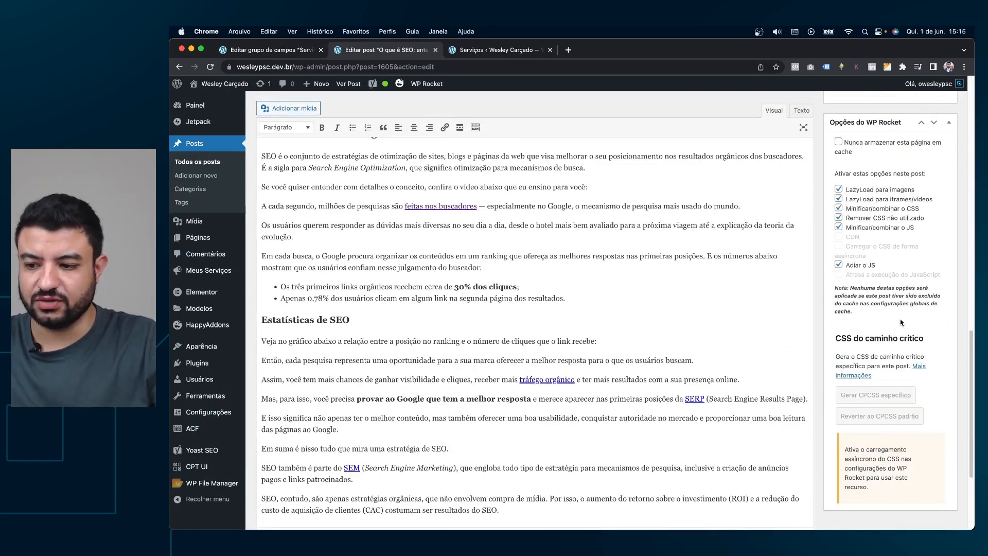
{"action": "scroll", "coordinate": [873, 356], "scroll_direction": "up", "scroll_amount": 20}
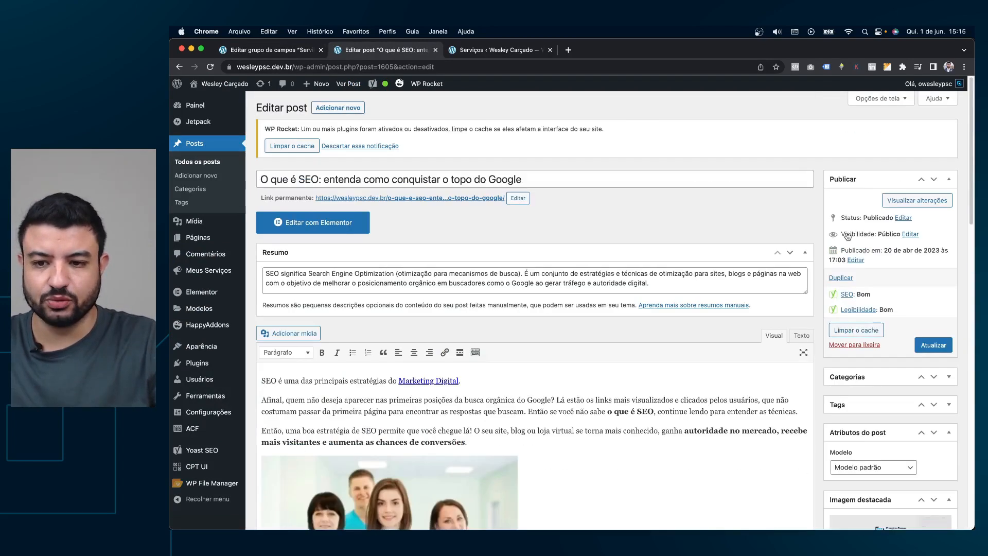
{"action": "left_click", "coordinate": [435, 50]}
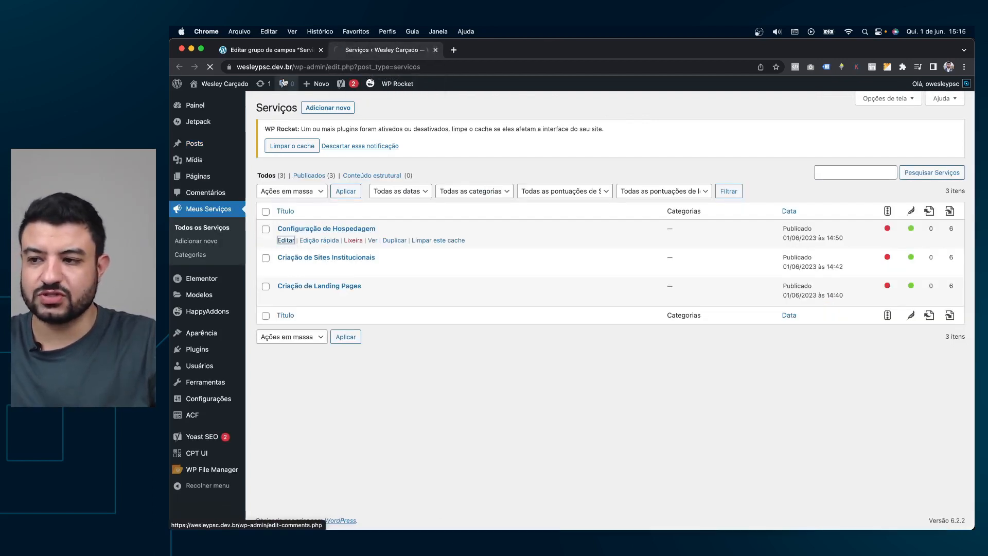
Enter 150 in Configuração de Hospedagem's Preço field and click Atualizar.
{"action": "left_click", "coordinate": [286, 241]}
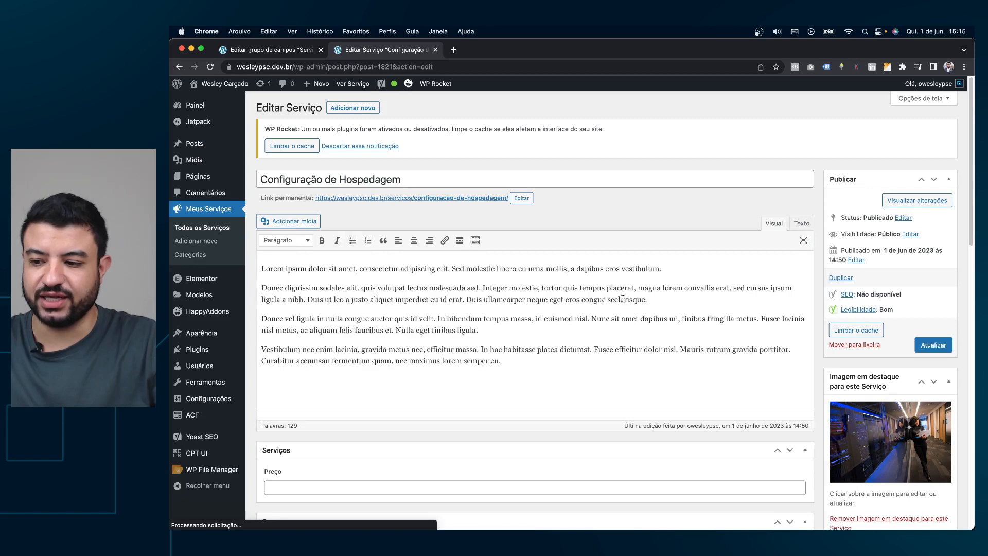
{"action": "scroll", "coordinate": [463, 334], "scroll_direction": "down", "scroll_amount": 3}
{"action": "left_click", "coordinate": [279, 381]}
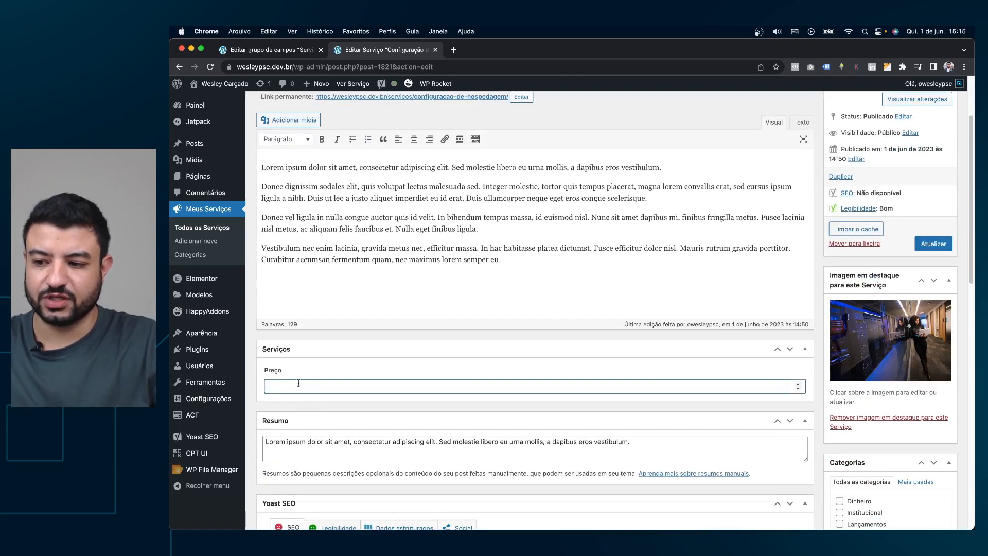
{"action": "type", "text": "150"}
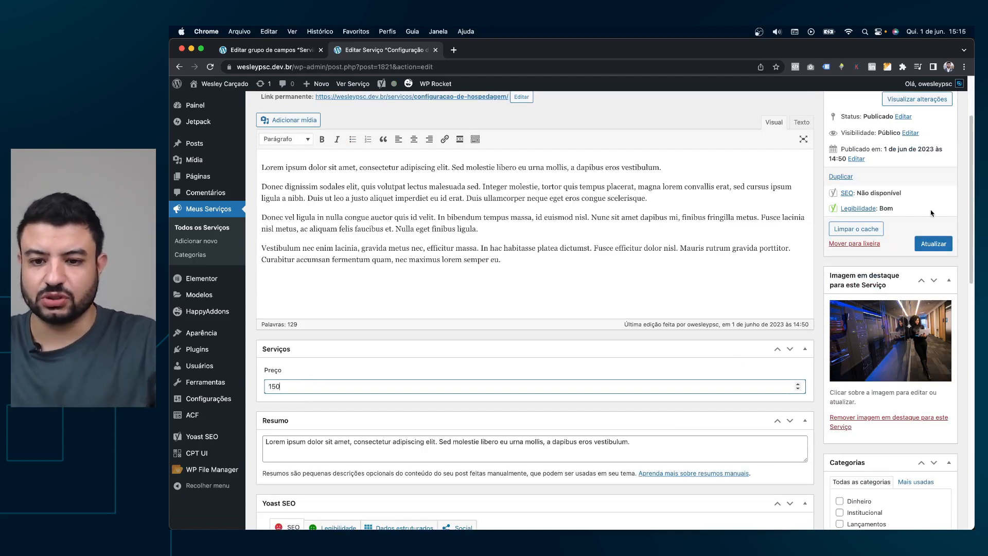
{"action": "left_click", "coordinate": [933, 245]}
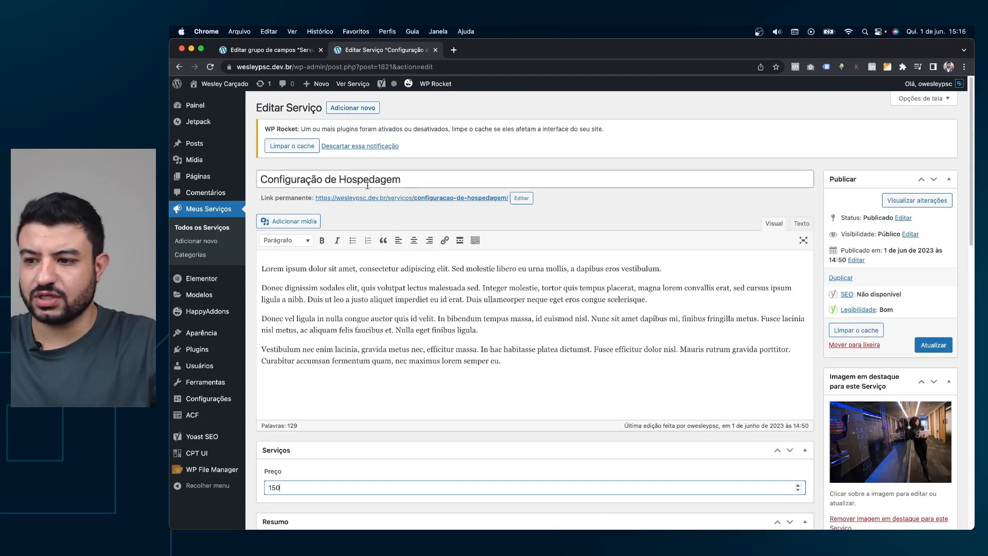
{"action": "left_click", "coordinate": [918, 343]}
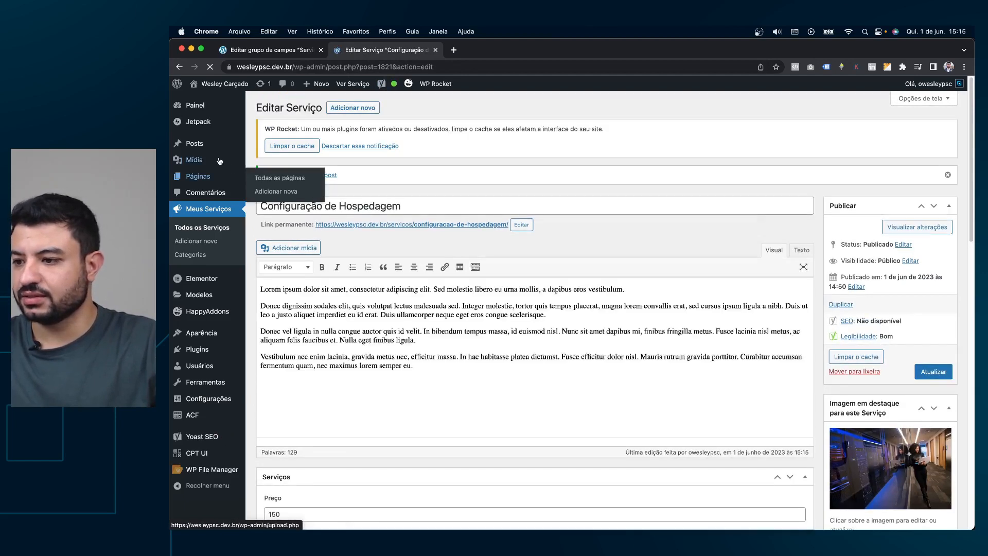
Open the Elementor Theme Builder from the Modelos menu.
{"action": "mouse_move", "coordinate": [208, 314]}
{"action": "mouse_move", "coordinate": [205, 298]}
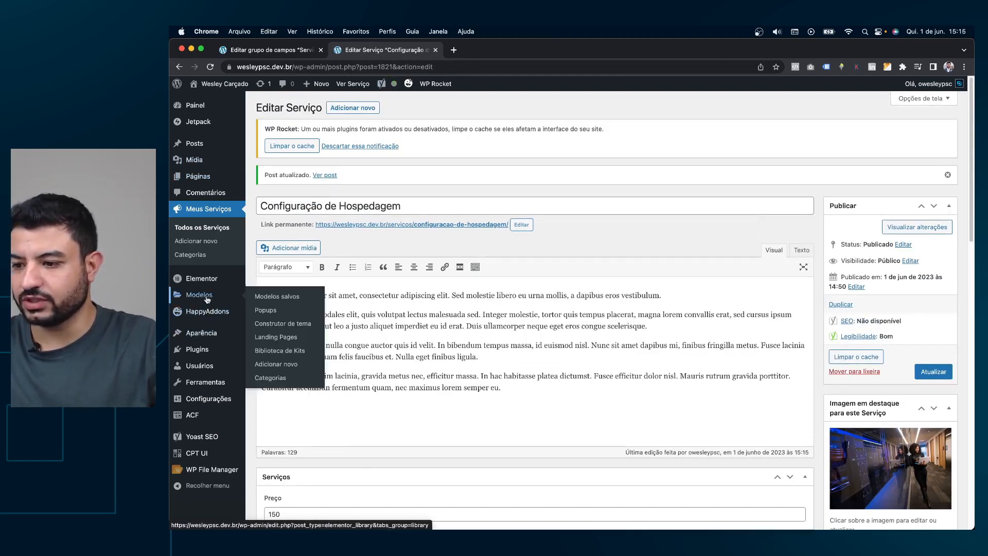
{"action": "left_click", "coordinate": [297, 324]}
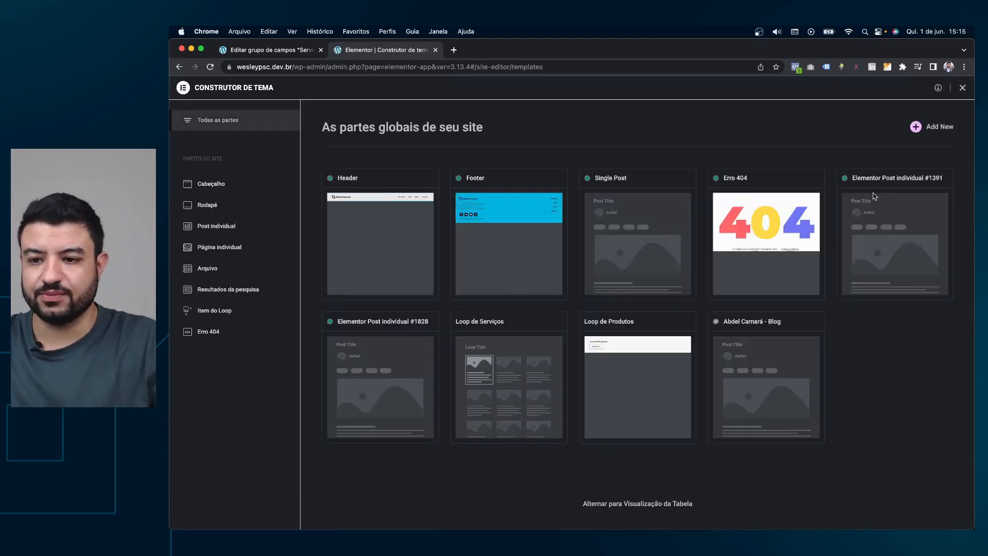
Filter the Theme Builder to single-post templates and edit Elementor Post individual #1828.
{"action": "left_click", "coordinate": [224, 227]}
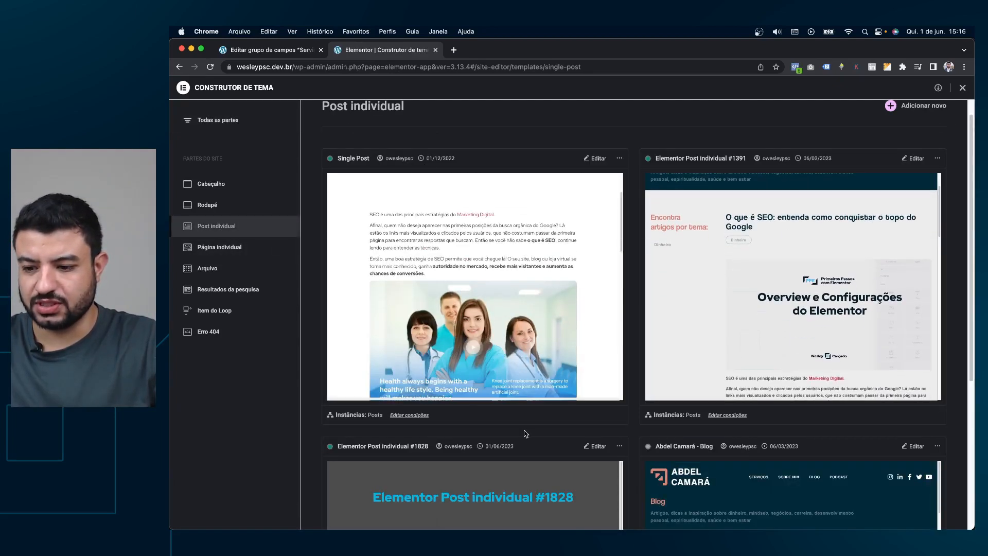
{"action": "scroll", "coordinate": [524, 434], "scroll_direction": "down", "scroll_amount": 3}
{"action": "scroll", "coordinate": [536, 397], "scroll_direction": "down", "scroll_amount": 5}
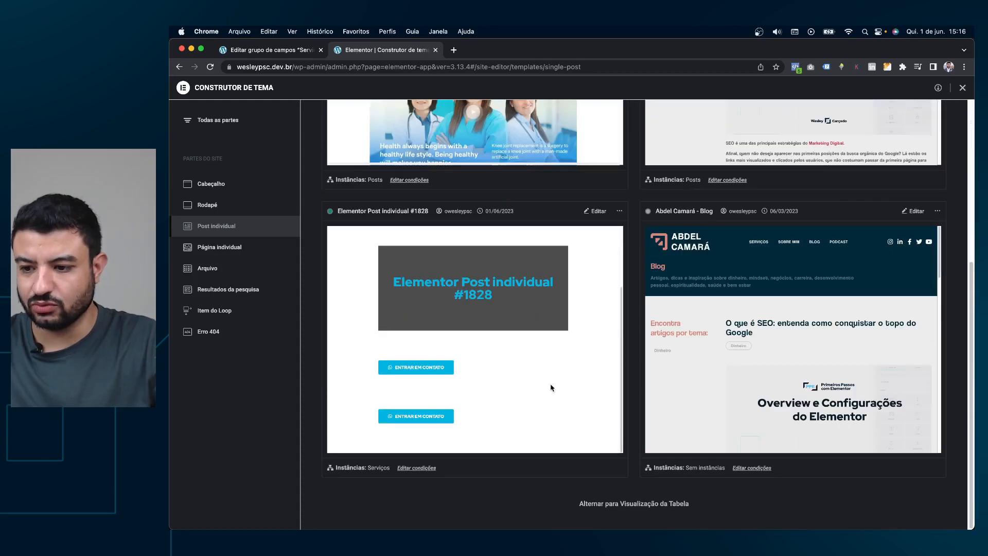
{"action": "scroll", "coordinate": [582, 283], "scroll_direction": "up", "scroll_amount": 3}
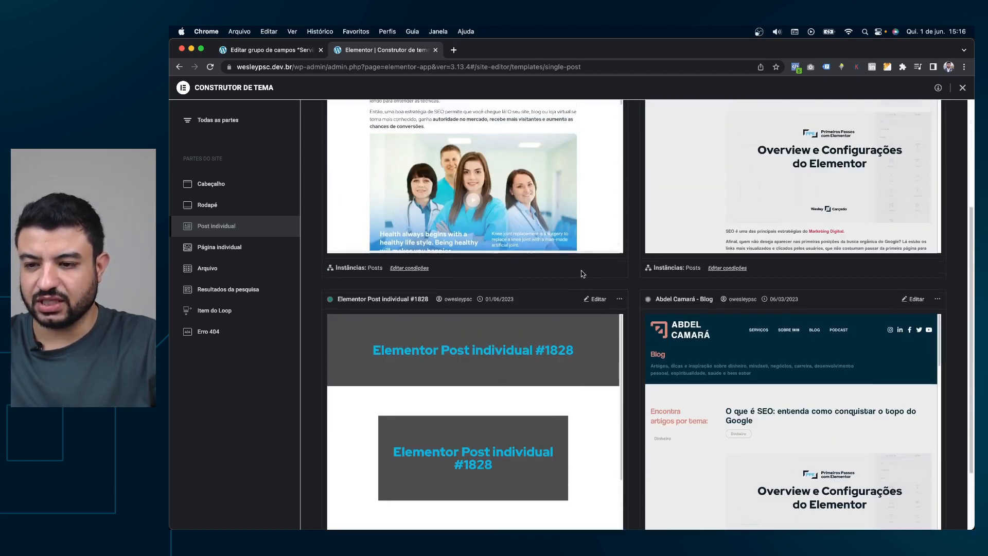
{"action": "left_click", "coordinate": [595, 301]}
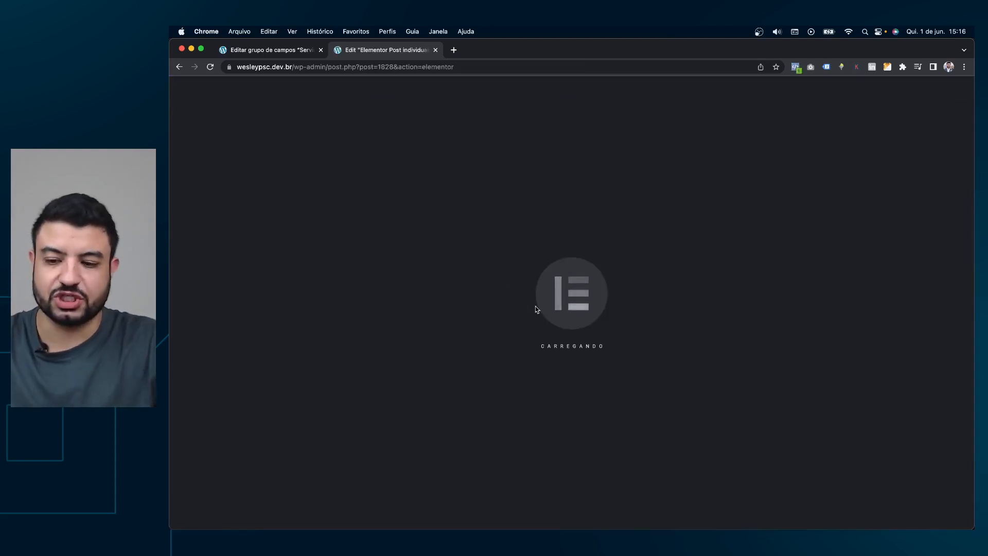
Drag a Título heading widget into the template above the ENTRAR EM CONTATO button.
{"action": "scroll", "coordinate": [557, 331], "scroll_direction": "down", "scroll_amount": 5}
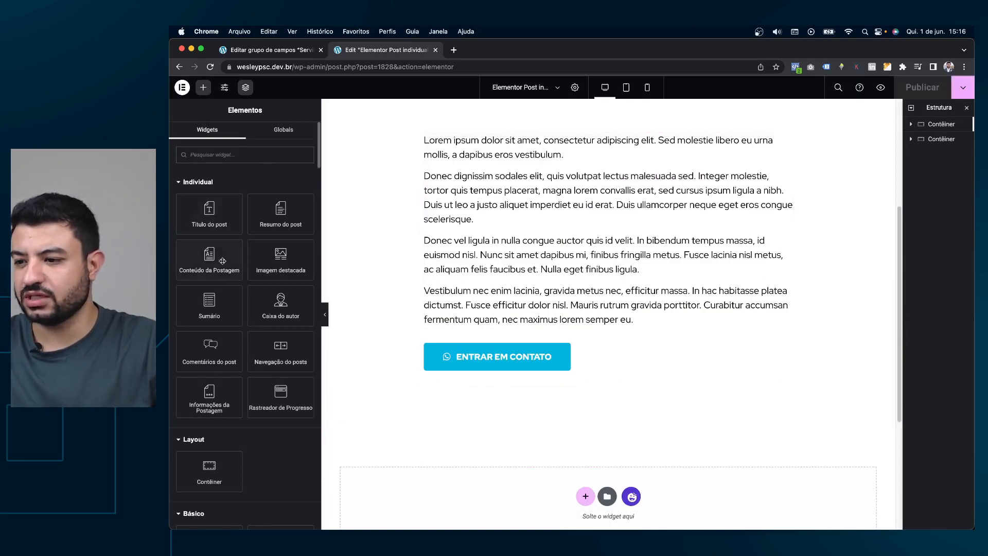
{"action": "scroll", "coordinate": [291, 265], "scroll_direction": "down", "scroll_amount": 1}
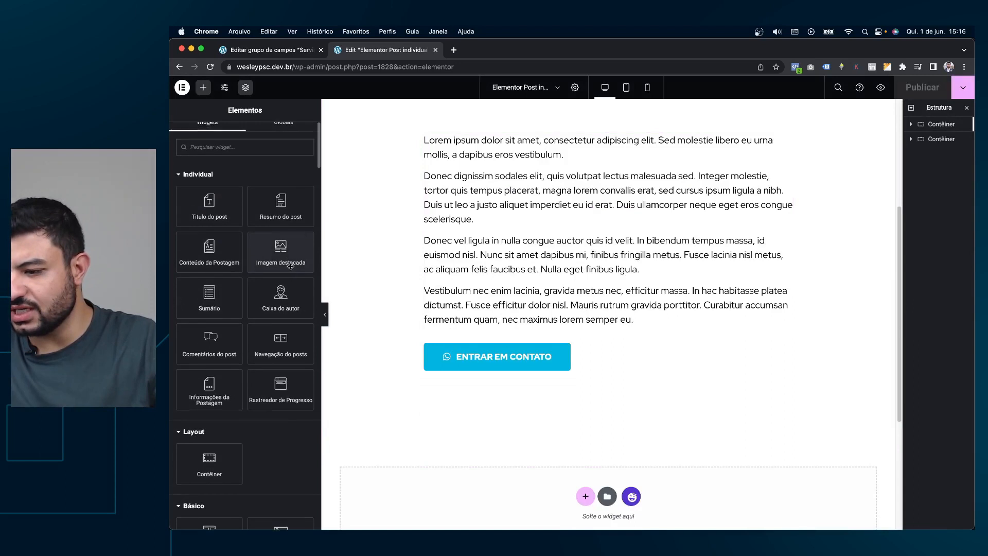
{"action": "scroll", "coordinate": [285, 288], "scroll_direction": "down", "scroll_amount": 1}
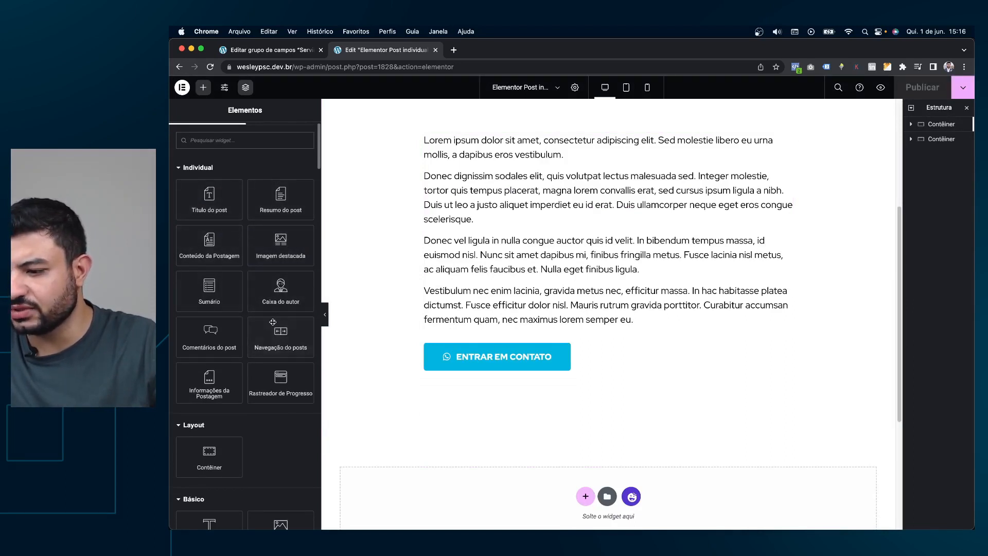
{"action": "scroll", "coordinate": [270, 327], "scroll_direction": "down", "scroll_amount": 2}
{"action": "left_click_drag", "start_coordinate": [215, 479], "coordinate": [507, 302]}
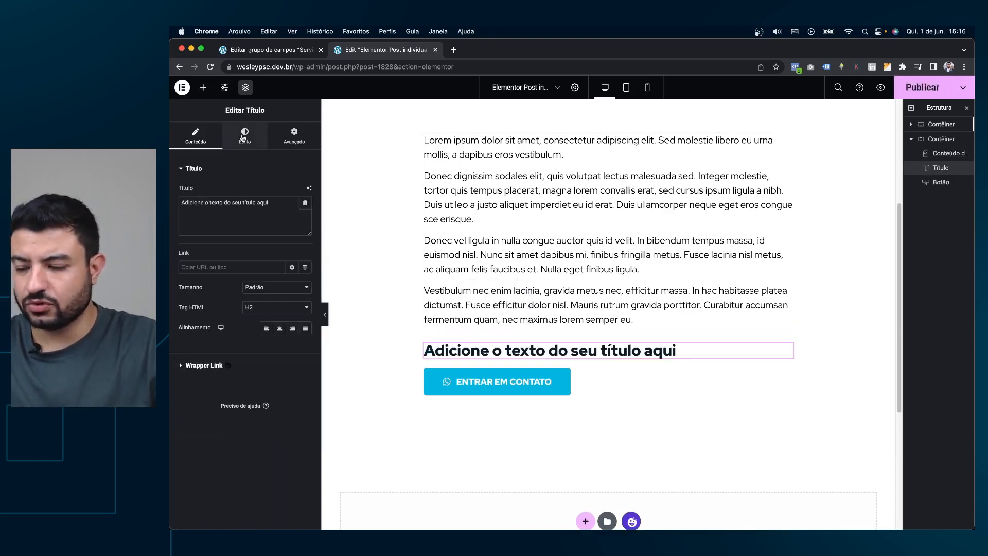
Bind the new heading's title to the ACF Campo dynamic tag.
{"action": "left_click_drag", "start_coordinate": [269, 204], "coordinate": [178, 202]}
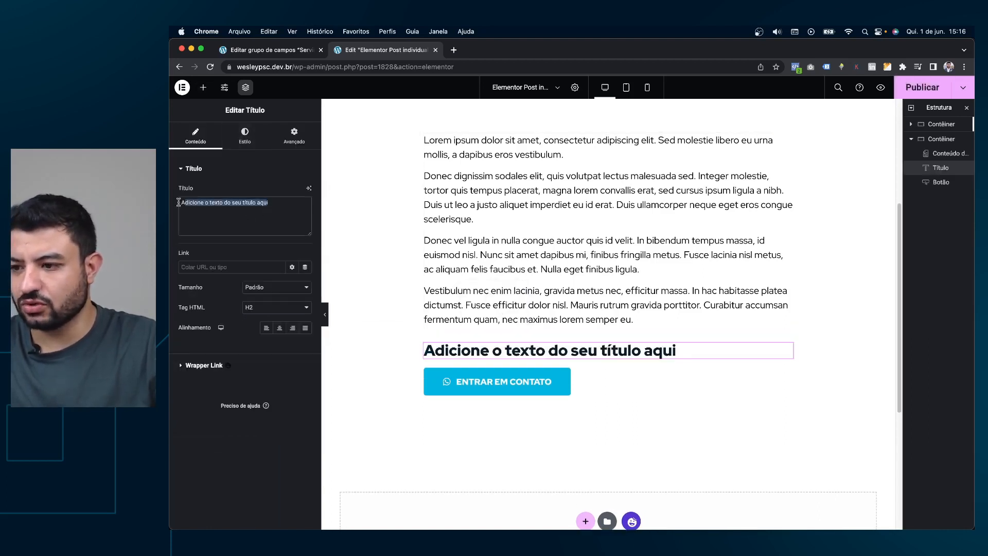
{"action": "double_click", "coordinate": [275, 205]}
{"action": "left_click", "coordinate": [277, 179]}
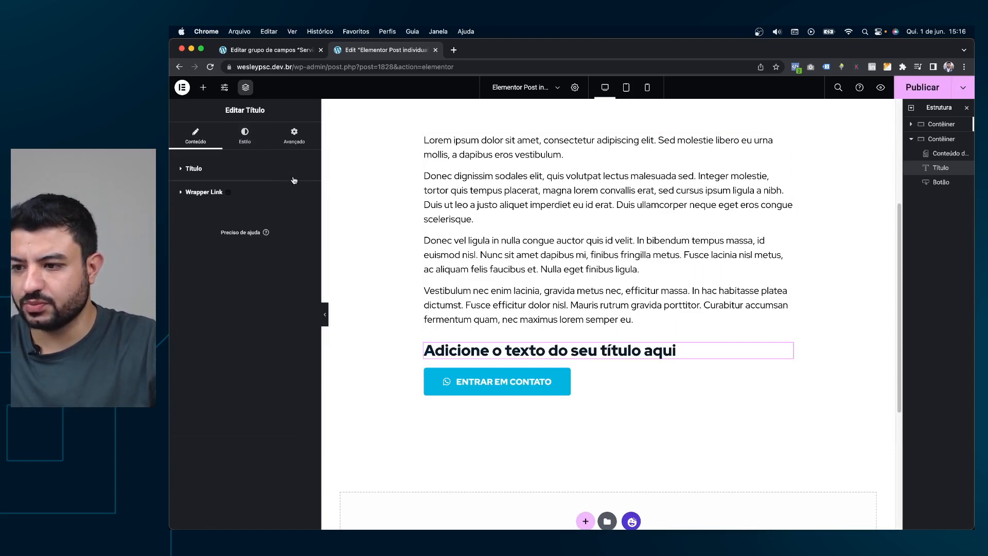
{"action": "left_click", "coordinate": [291, 176]}
{"action": "left_click", "coordinate": [305, 204]}
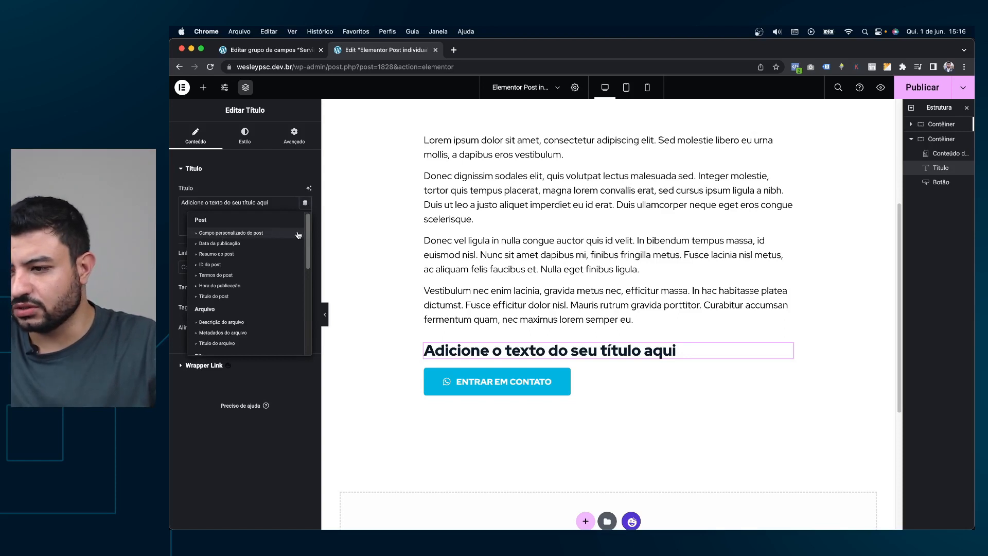
{"action": "scroll", "coordinate": [239, 255], "scroll_direction": "down", "scroll_amount": 2}
{"action": "scroll", "coordinate": [240, 255], "scroll_direction": "down", "scroll_amount": 5}
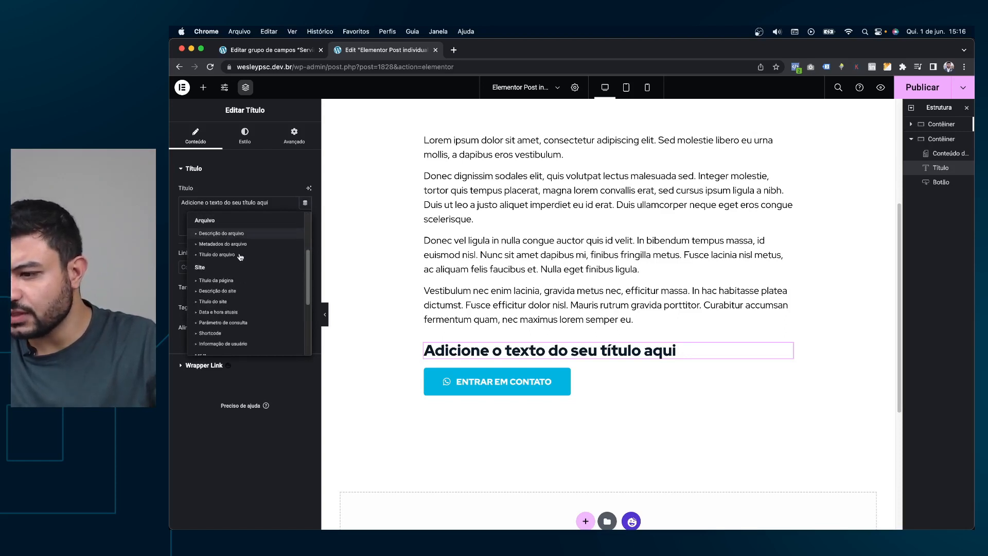
{"action": "scroll", "coordinate": [239, 263], "scroll_direction": "down", "scroll_amount": 1}
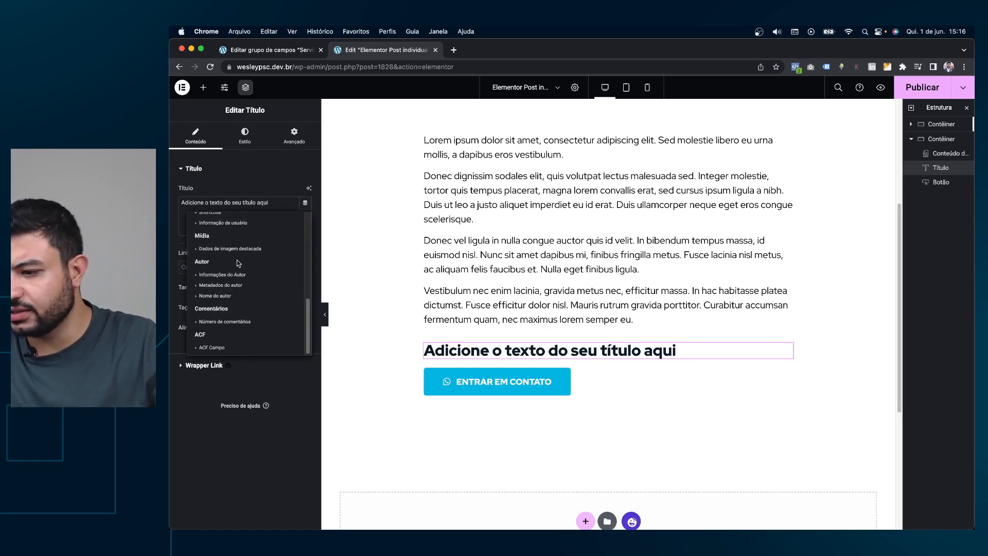
{"action": "left_click", "coordinate": [212, 348]}
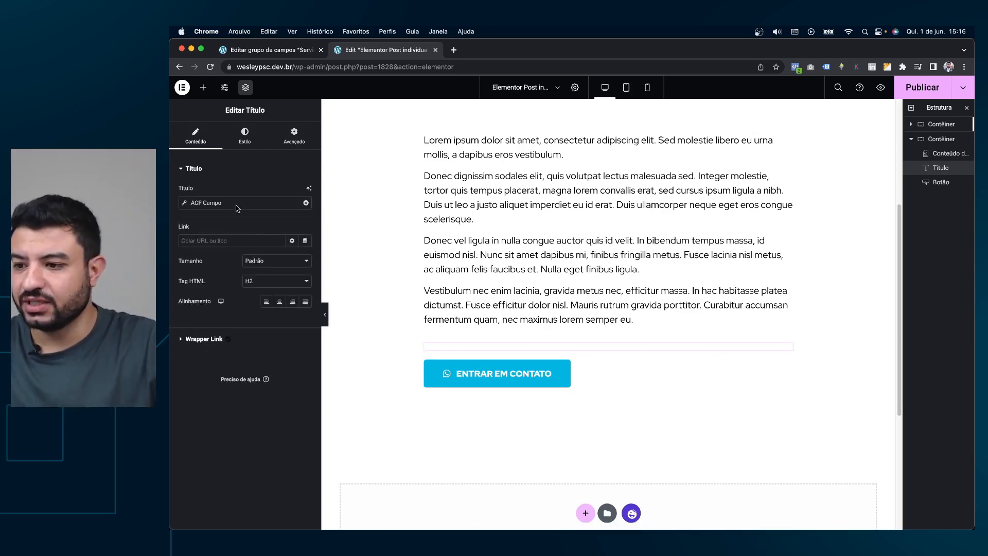
Set the ACF tag's Chave to Preço with 'R$' before it and no suffix.
{"action": "left_click", "coordinate": [186, 205]}
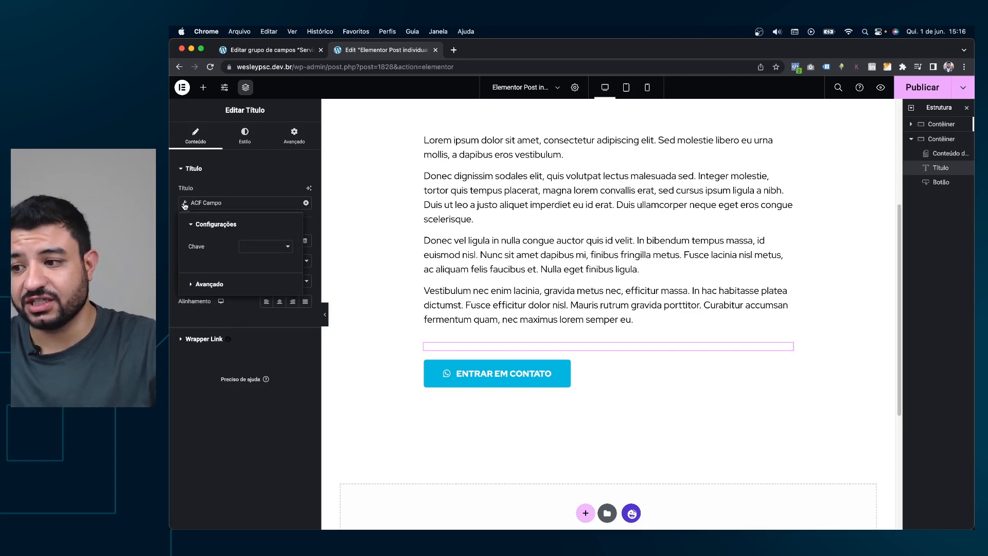
{"action": "left_click", "coordinate": [262, 248]}
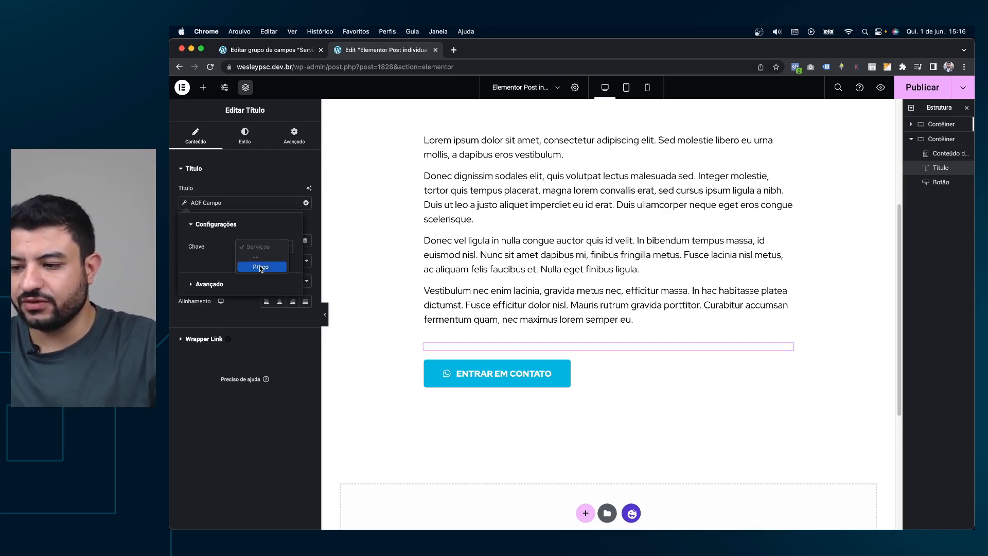
{"action": "left_click", "coordinate": [261, 266]}
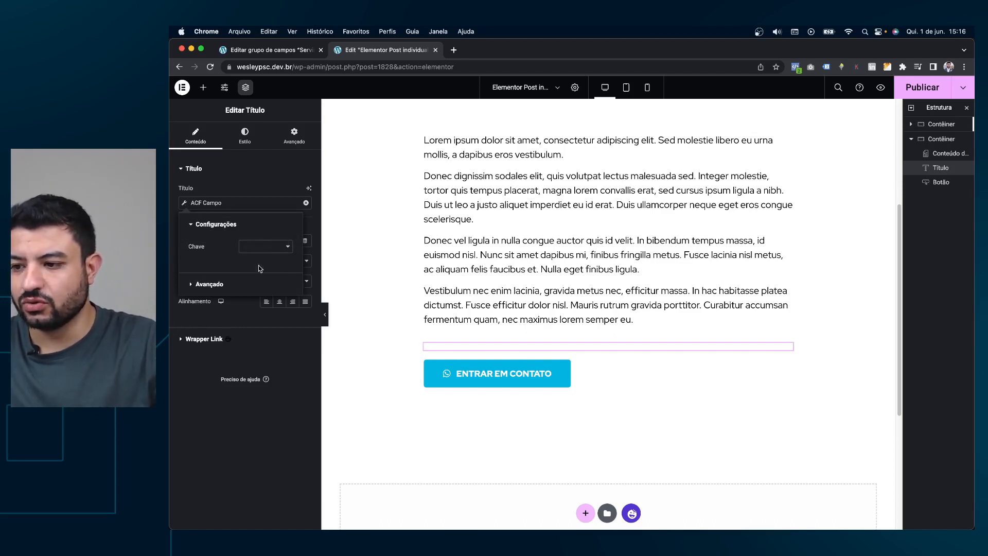
{"action": "left_click", "coordinate": [228, 286]}
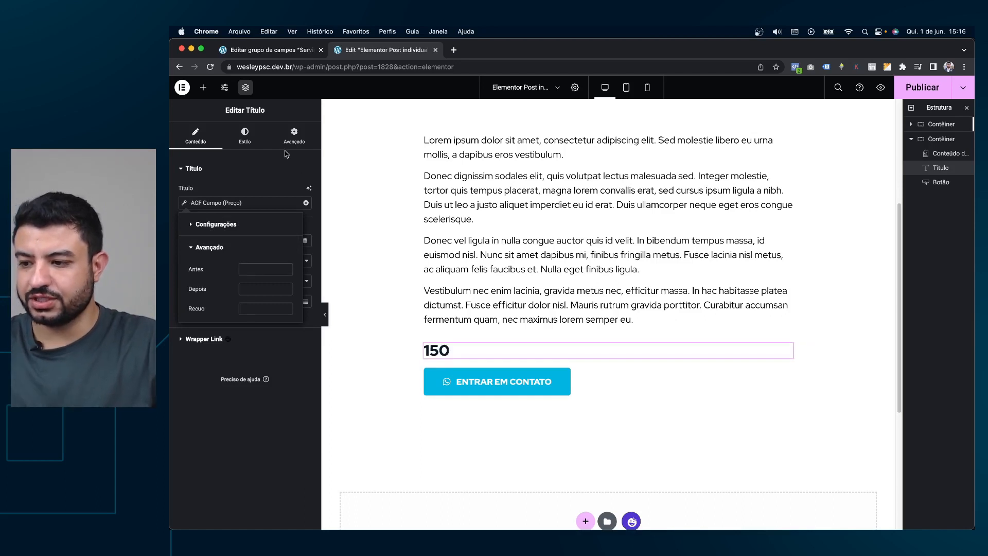
{"action": "type", "text": "R$"}
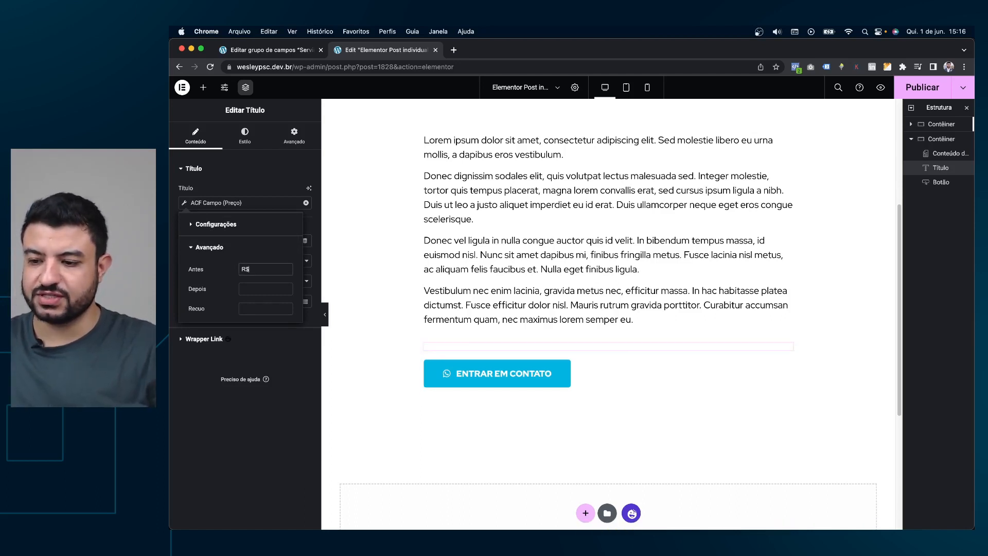
{"action": "key", "text": "Tab"}
{"action": "type", "text": ",00"}
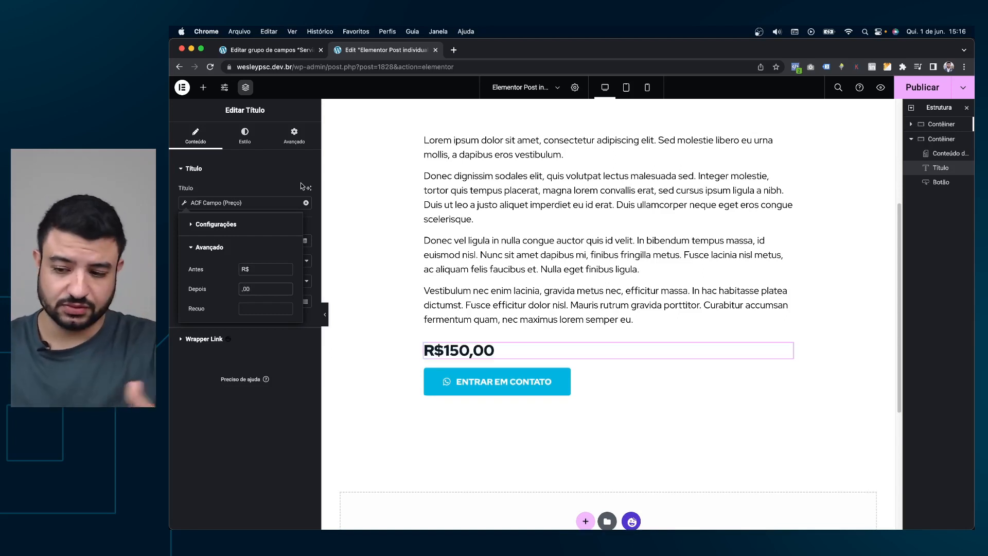
{"action": "key", "text": "BackSpace"}
{"action": "key", "text": "BackSpace"}
{"action": "key", "text": "BackSpace"}
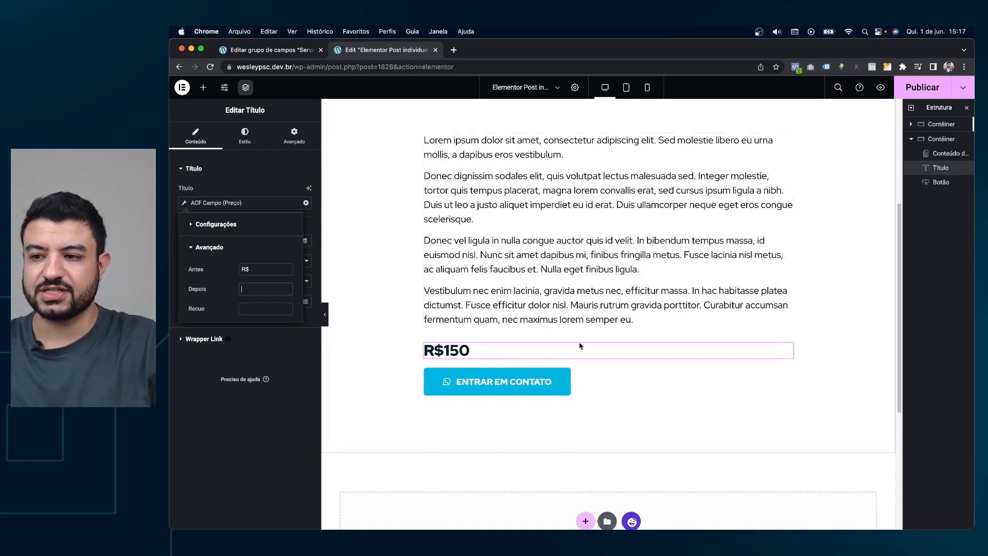
Prepend 'Preço do Serviço:' to the ACF tag's prefix so the heading reads Preço do Serviço: R$150.
{"action": "left_click", "coordinate": [273, 50]}
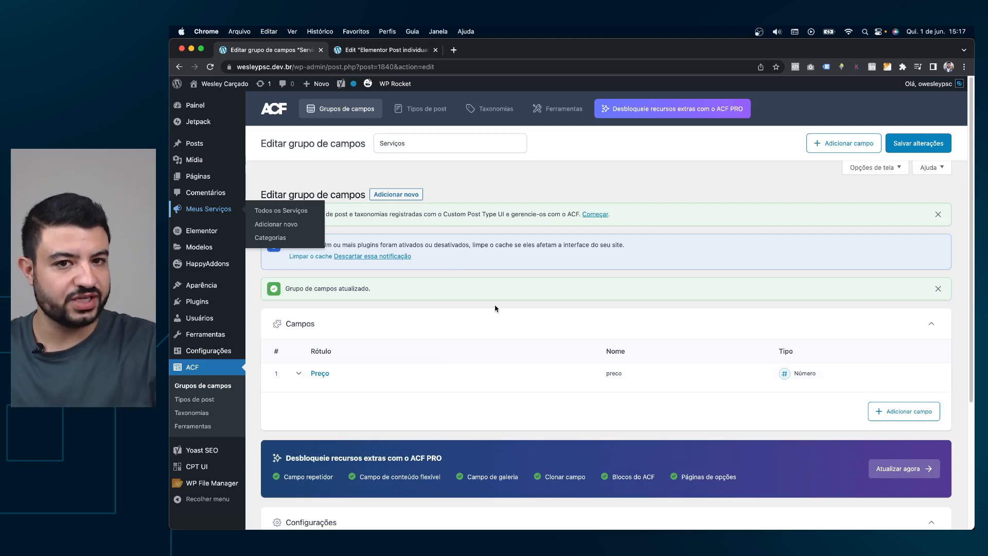
{"action": "left_click", "coordinate": [430, 53]}
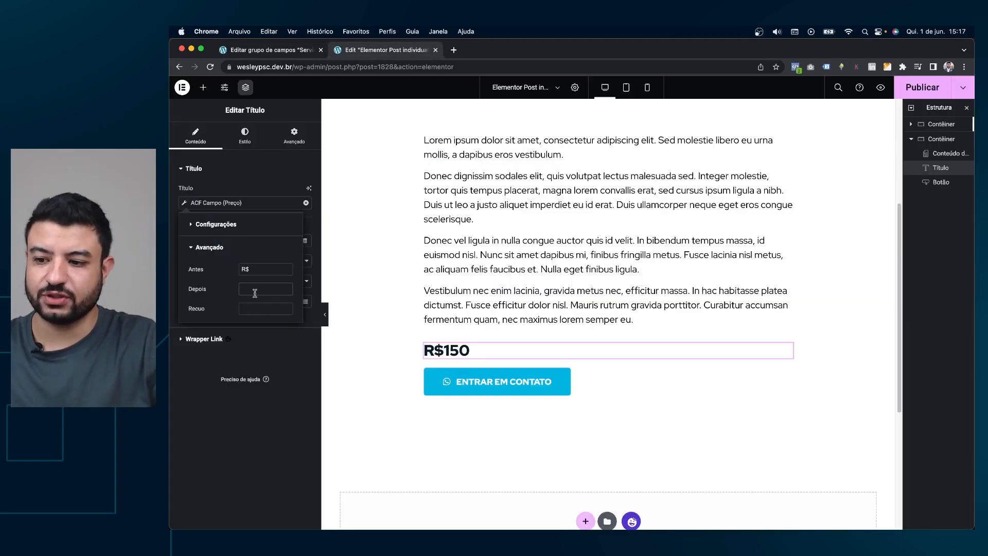
{"action": "left_click", "coordinate": [278, 424]}
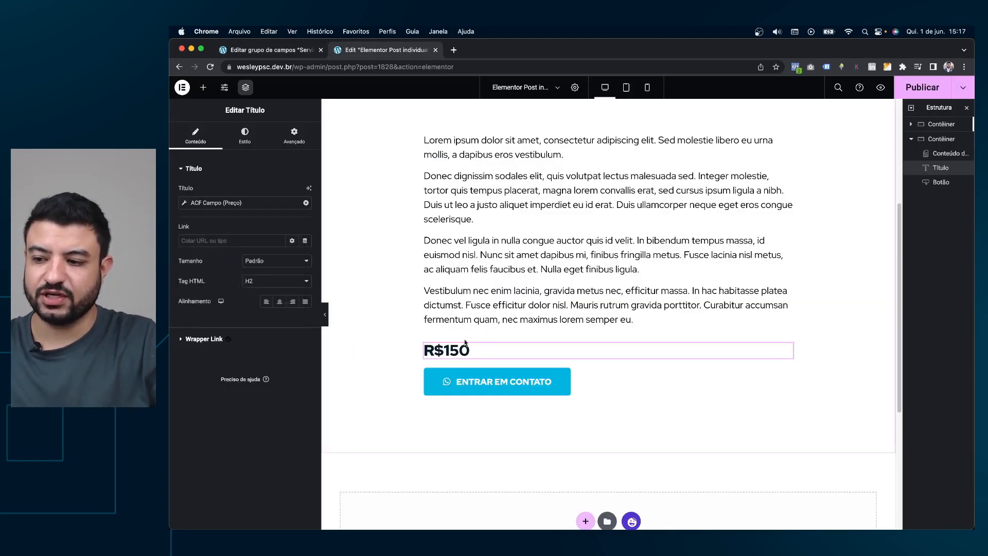
{"action": "left_click", "coordinate": [184, 203]}
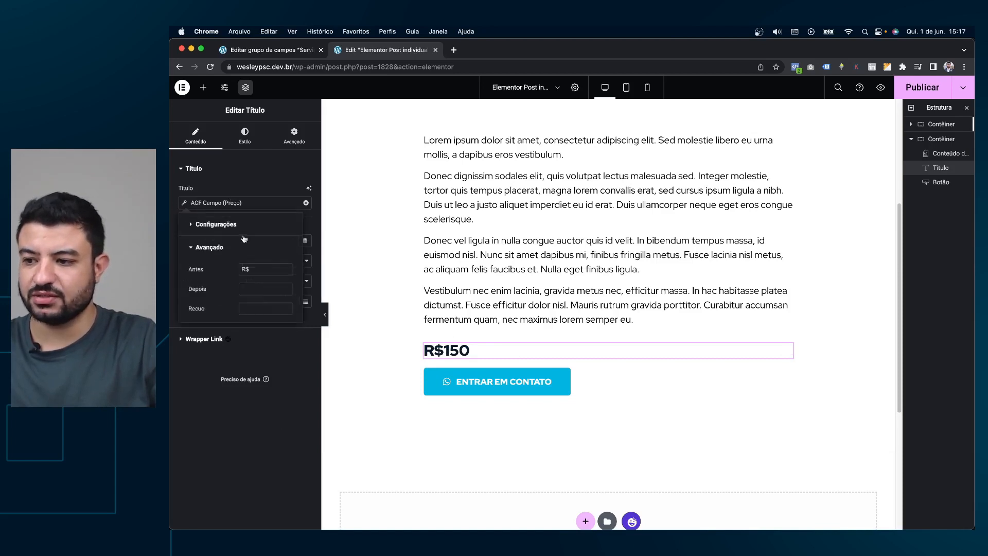
{"action": "left_click", "coordinate": [246, 270]}
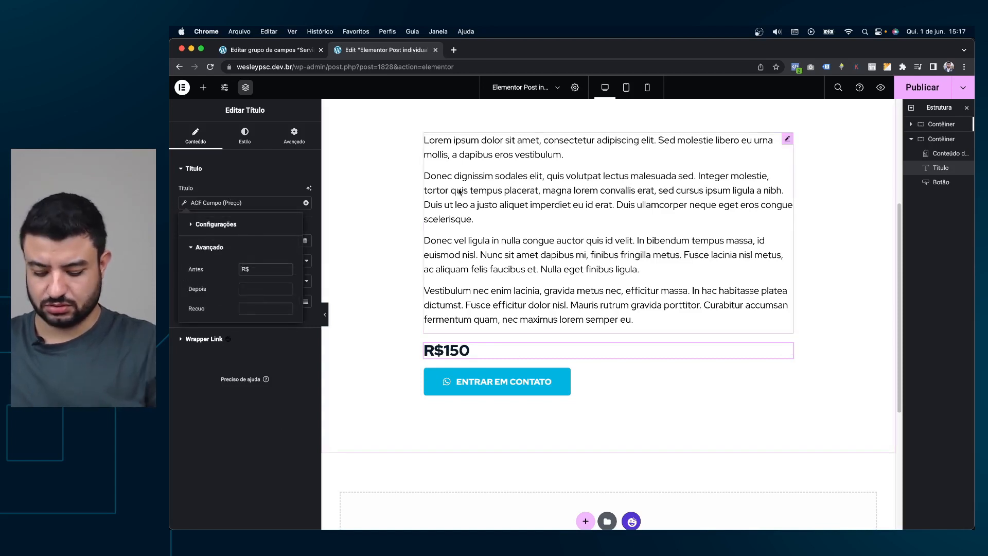
{"action": "type", "text": "Preço do Serviç"}
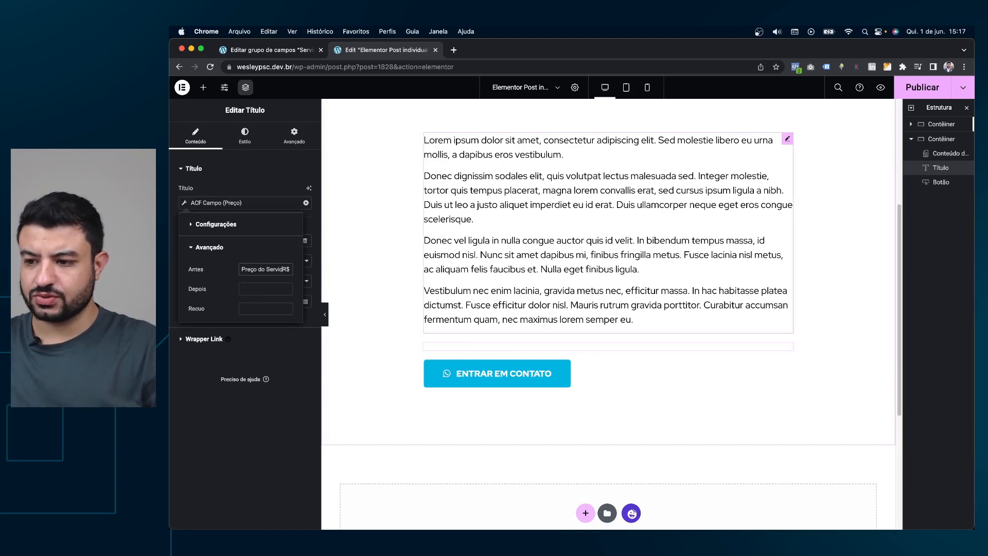
{"action": "type", "text": "o:"}
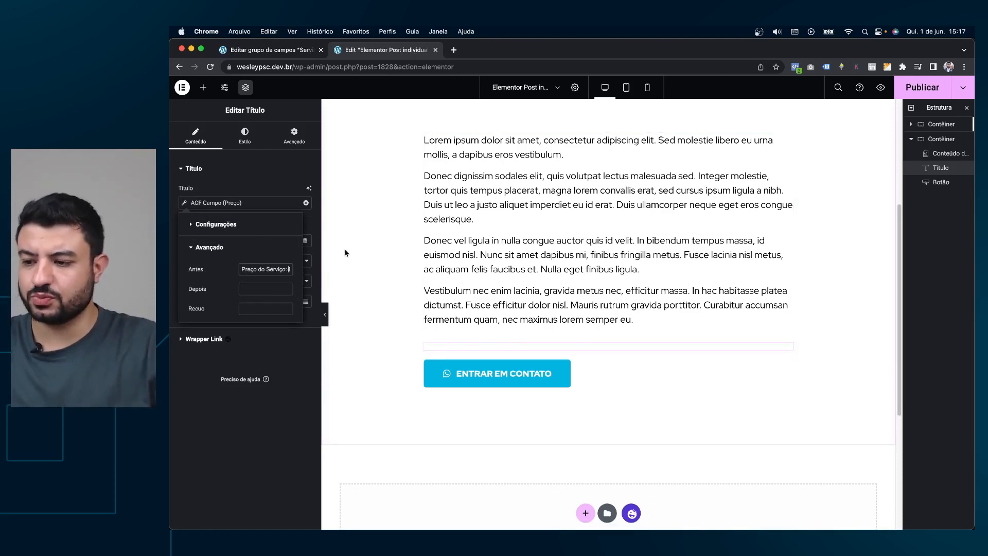
{"action": "left_click", "coordinate": [259, 198]}
Publish the template and return to the Serviços field group in WordPress.
{"action": "left_click", "coordinate": [907, 92]}
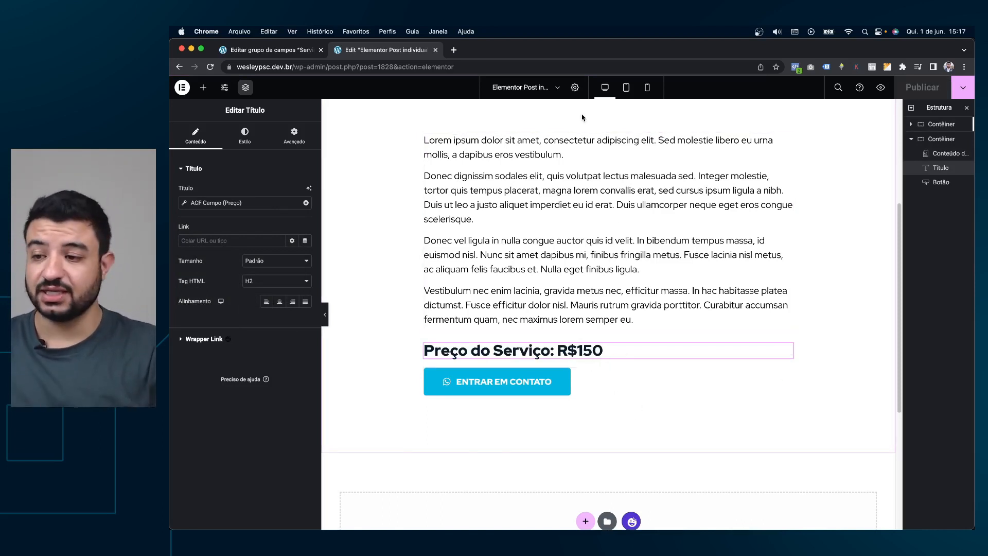
{"action": "left_click", "coordinate": [246, 51]}
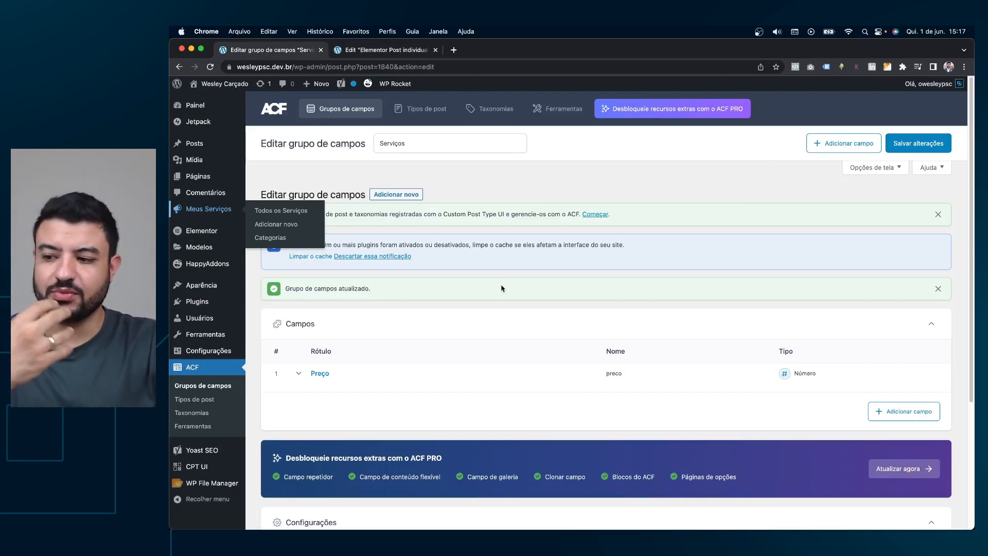
{"action": "mouse_move", "coordinate": [173, 347]}
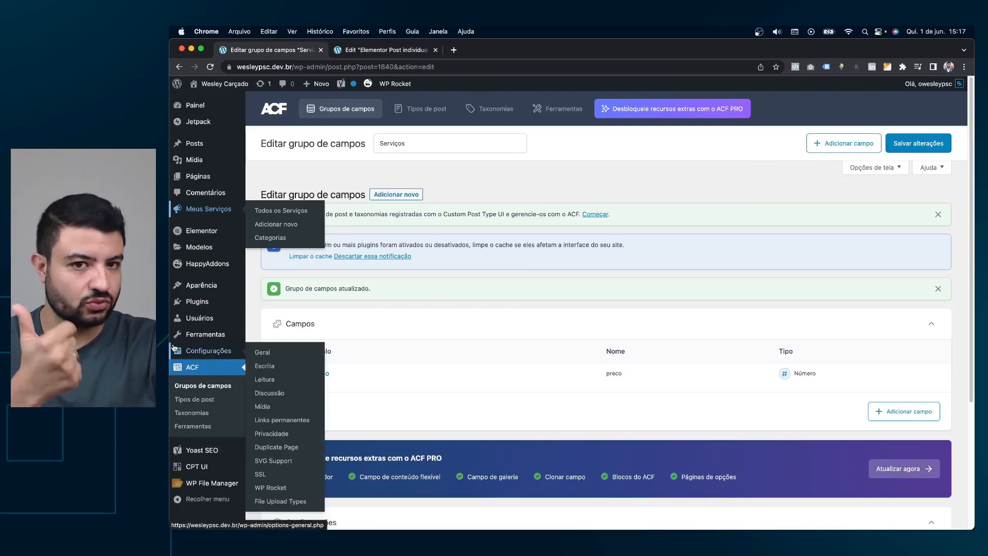
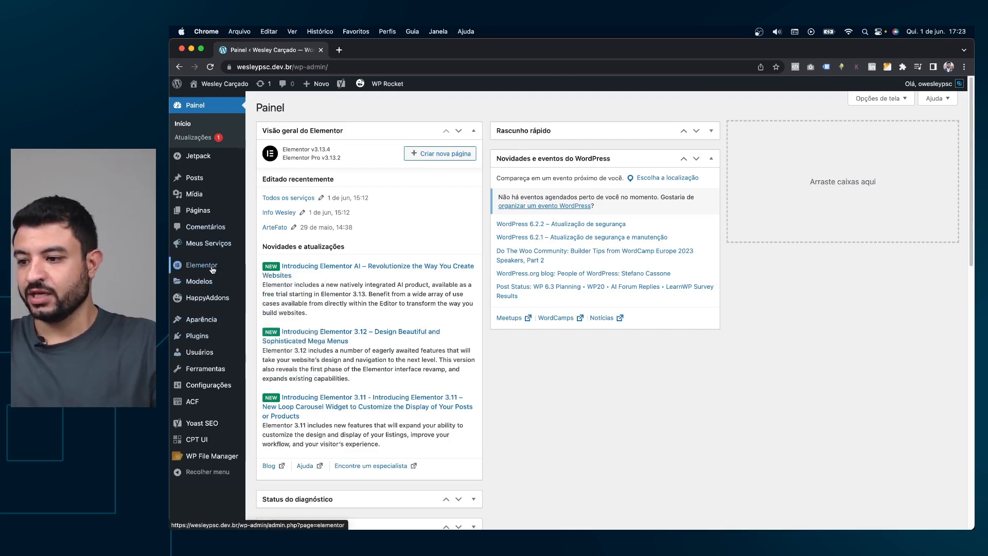
Open Elementor's Recursos settings and scroll the experiments to confirm Flexbox Container is Ativo.
{"action": "left_click", "coordinate": [251, 266]}
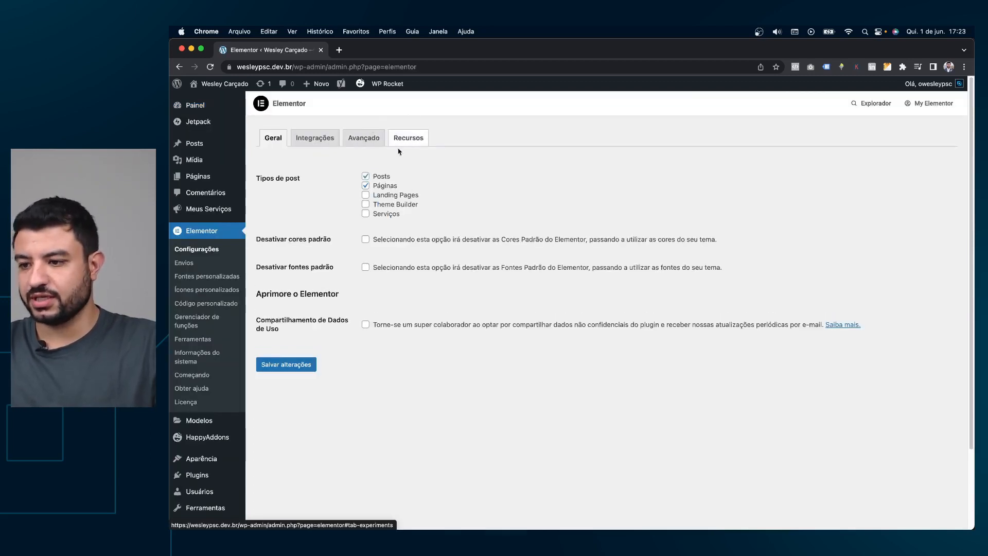
{"action": "left_click", "coordinate": [409, 139]}
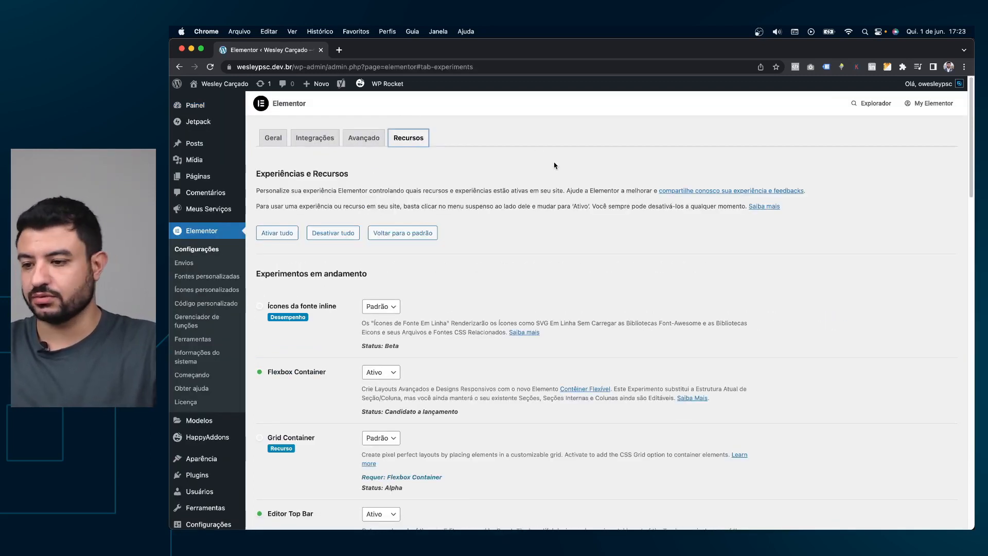
{"action": "scroll", "coordinate": [551, 170], "scroll_direction": "down", "scroll_amount": 3}
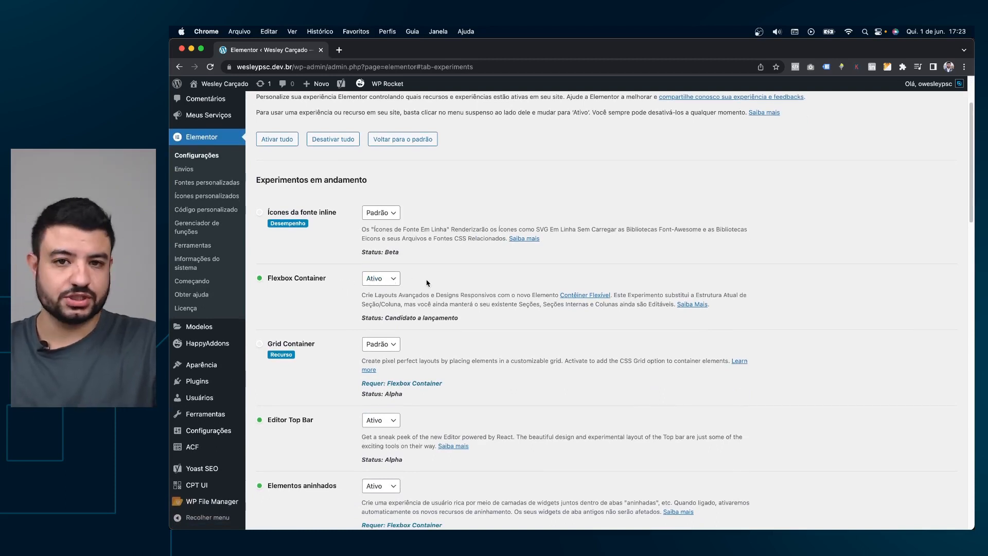
{"action": "scroll", "coordinate": [433, 282], "scroll_direction": "down", "scroll_amount": 5}
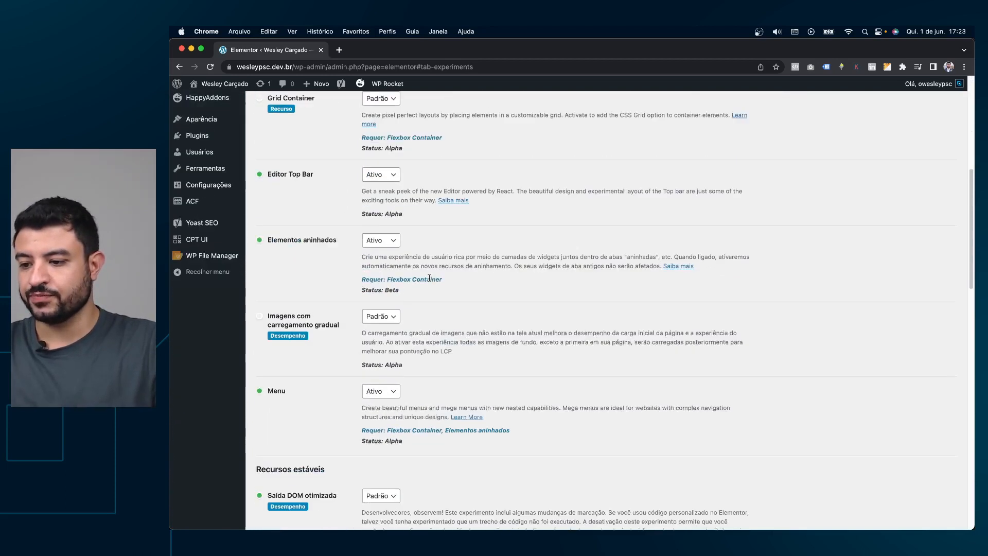
{"action": "scroll", "coordinate": [430, 281], "scroll_direction": "down", "scroll_amount": 10}
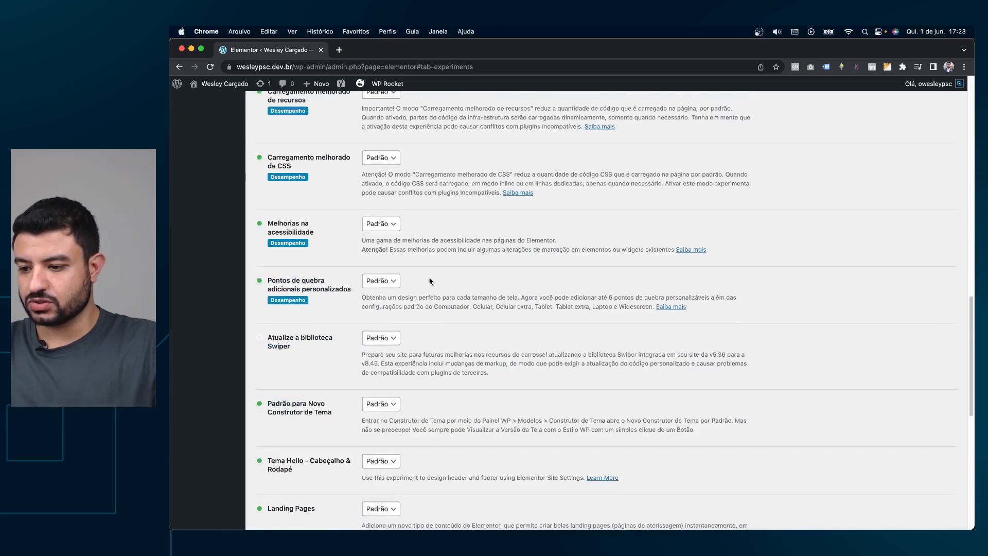
{"action": "scroll", "coordinate": [429, 281], "scroll_direction": "down", "scroll_amount": 6}
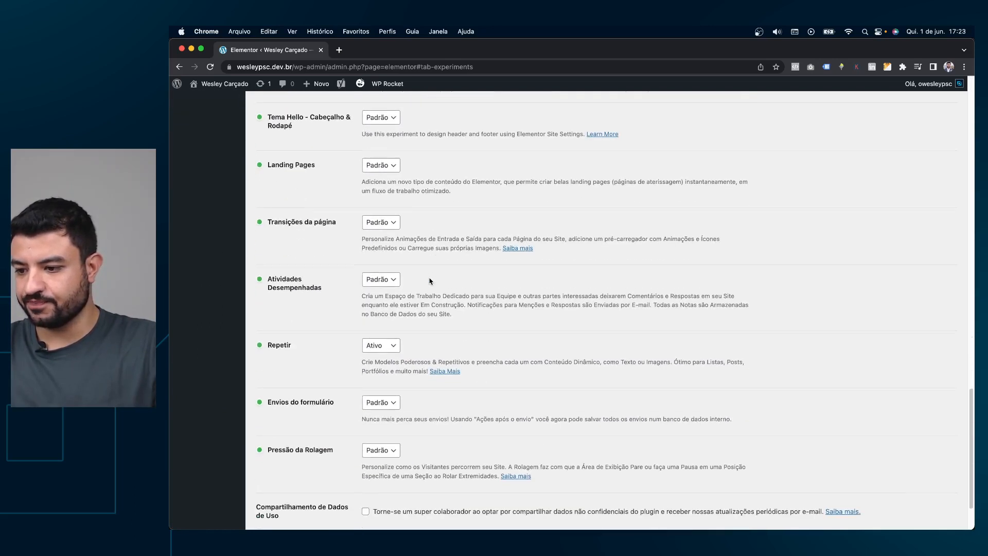
{"action": "scroll", "coordinate": [430, 282], "scroll_direction": "down", "scroll_amount": 1}
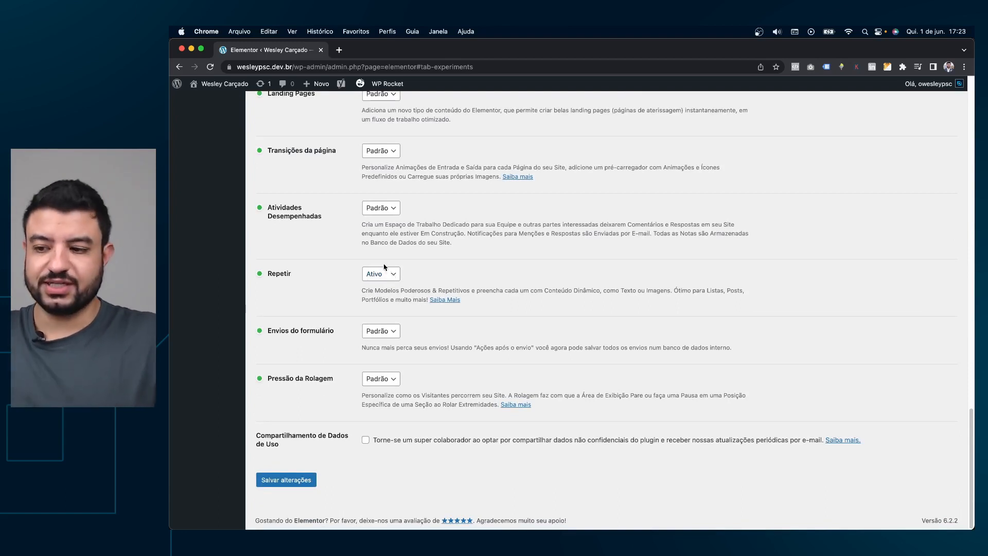
{"action": "scroll", "coordinate": [391, 274], "scroll_direction": "up", "scroll_amount": 8}
{"action": "scroll", "coordinate": [391, 274], "scroll_direction": "up", "scroll_amount": 12}
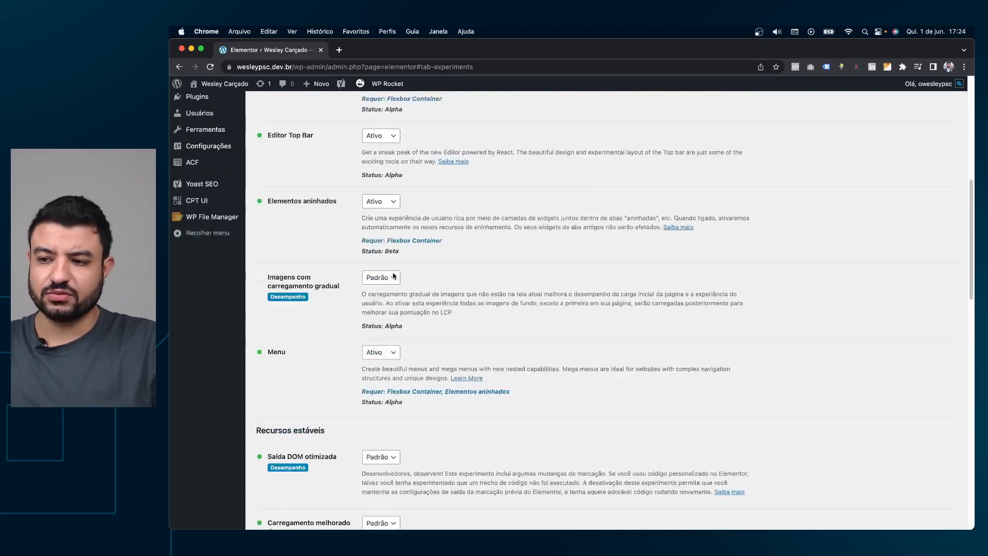
{"action": "scroll", "coordinate": [393, 275], "scroll_direction": "up", "scroll_amount": 3}
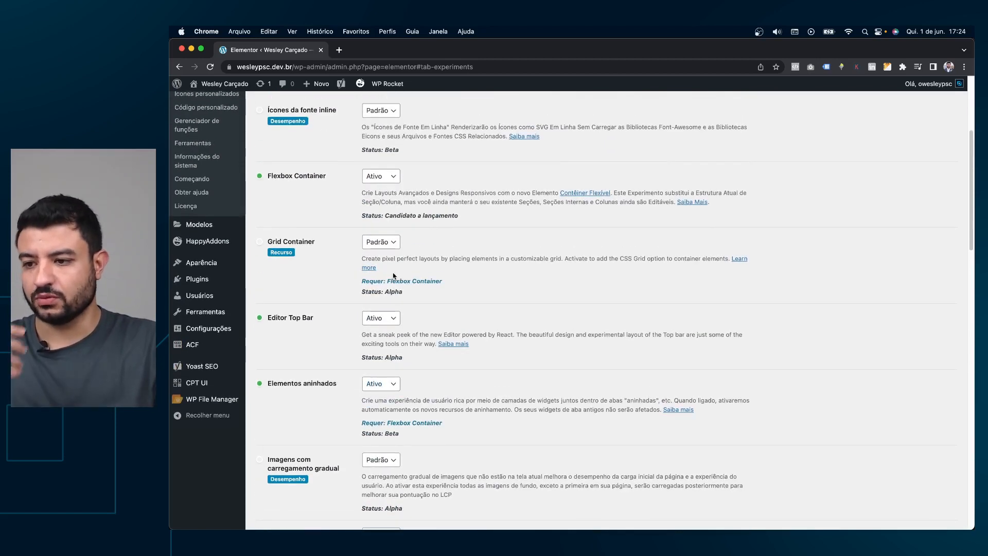
{"action": "scroll", "coordinate": [458, 260], "scroll_direction": "up", "scroll_amount": 1}
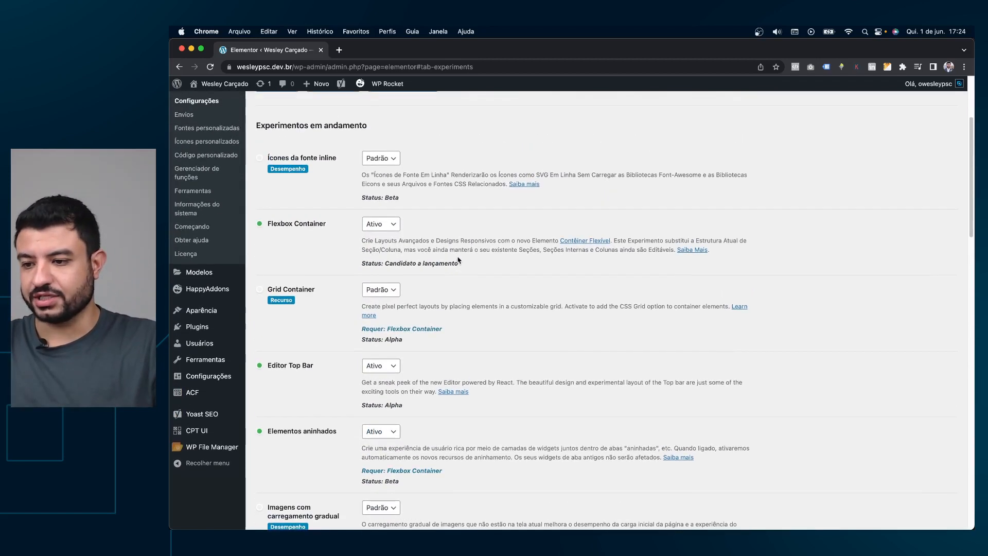
{"action": "scroll", "coordinate": [383, 260], "scroll_direction": "down", "scroll_amount": 4}
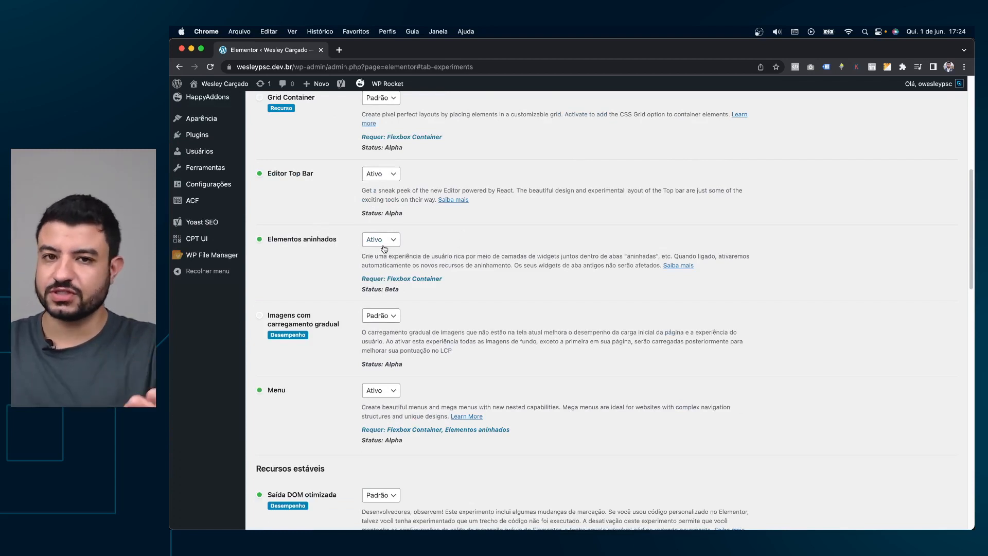
{"action": "scroll", "coordinate": [322, 388], "scroll_direction": "up", "scroll_amount": 3}
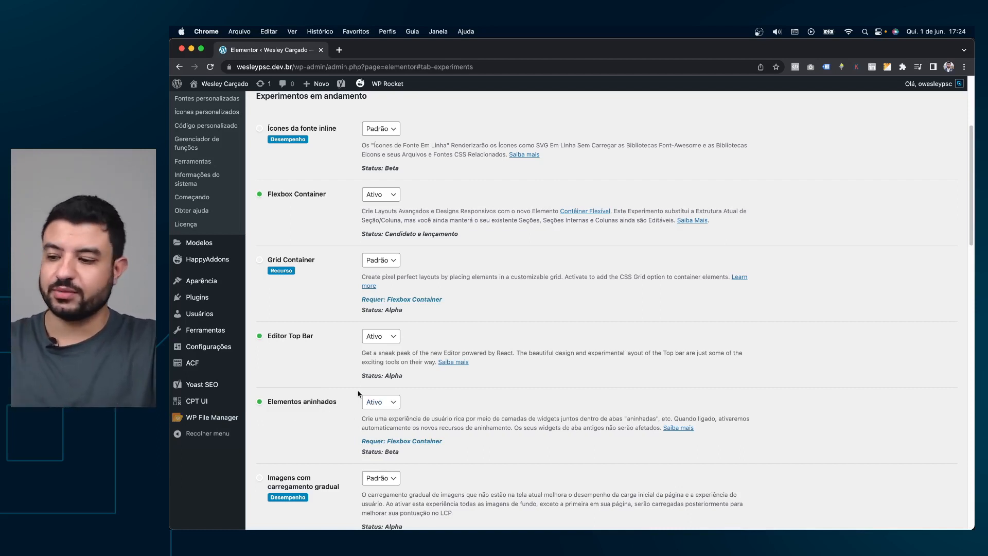
{"action": "scroll", "coordinate": [311, 390], "scroll_direction": "up", "scroll_amount": 5}
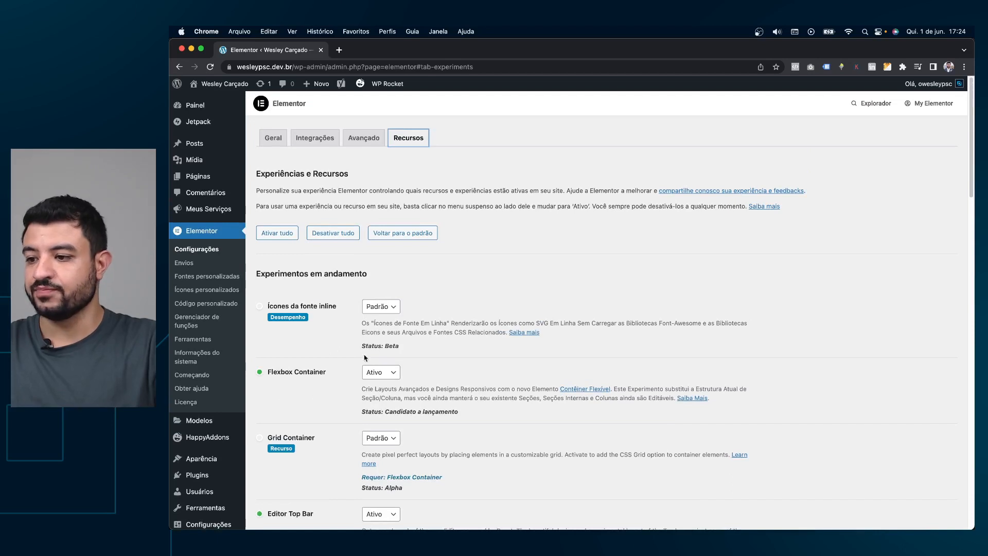
{"action": "scroll", "coordinate": [372, 354], "scroll_direction": "down", "scroll_amount": 1}
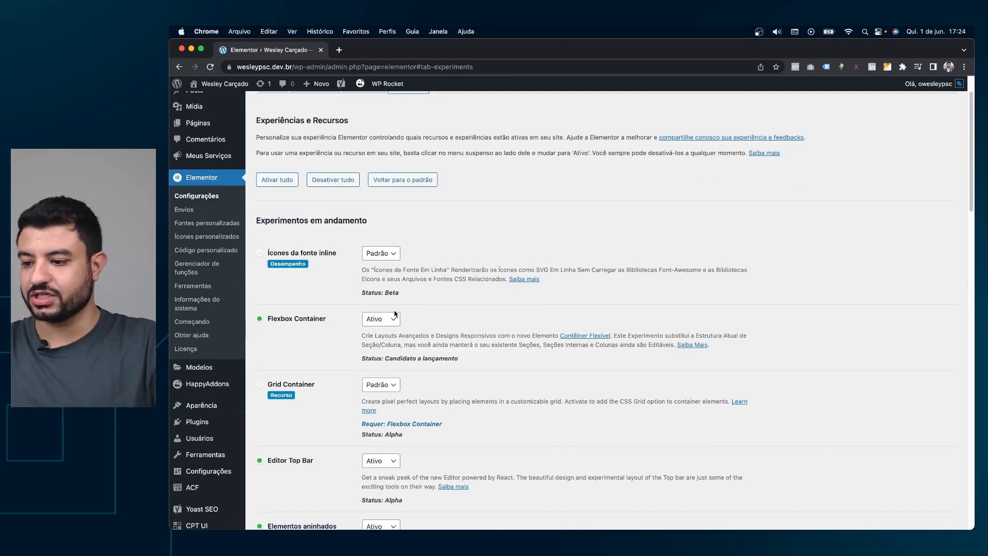
Create a new Item do Loop template in the Theme Builder and dismiss the template library.
{"action": "mouse_move", "coordinate": [201, 370]}
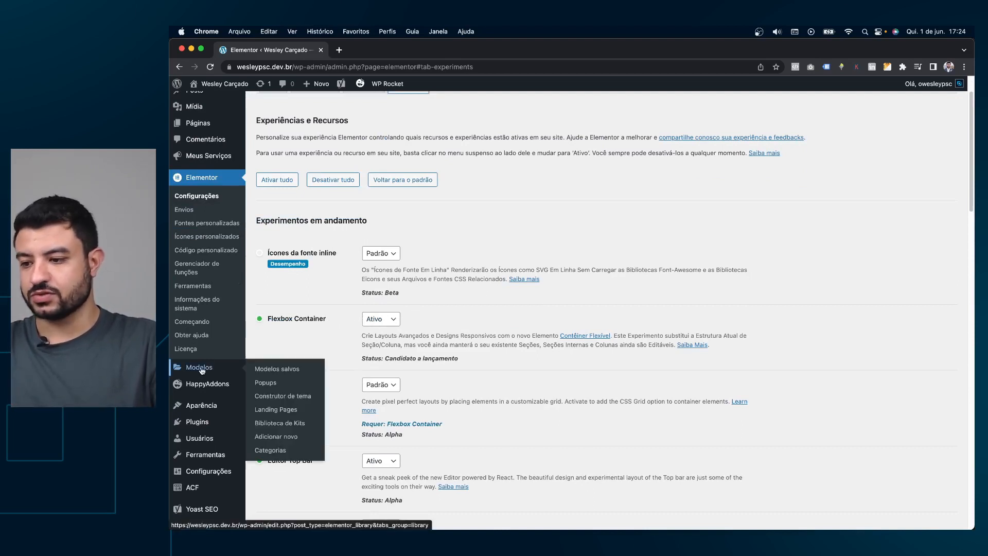
{"action": "left_click", "coordinate": [291, 401]}
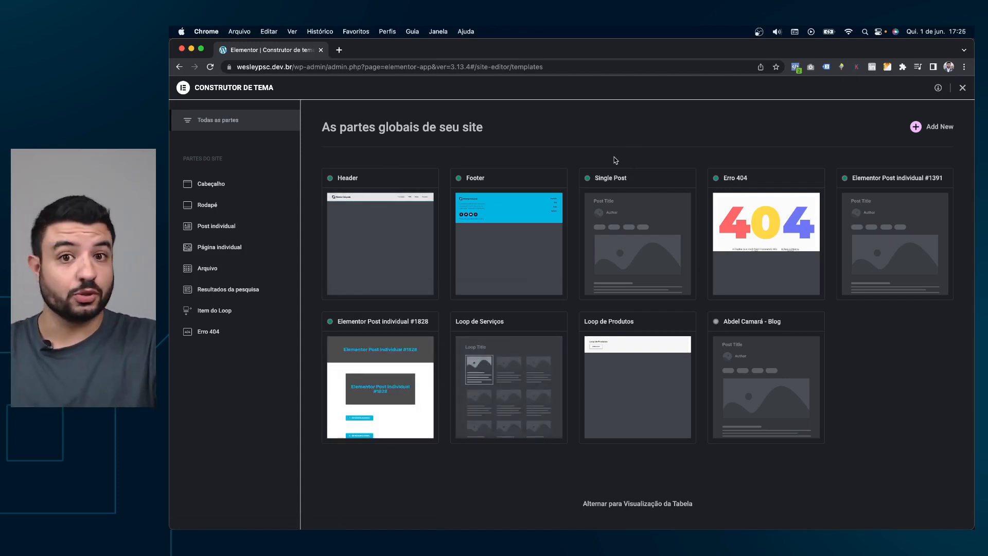
{"action": "left_click", "coordinate": [228, 312]}
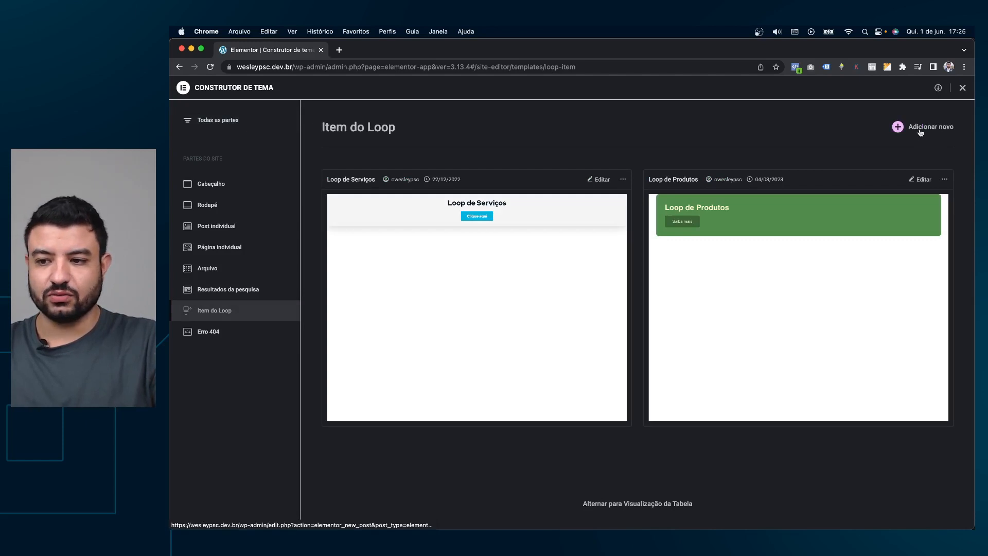
{"action": "left_click", "coordinate": [920, 131]}
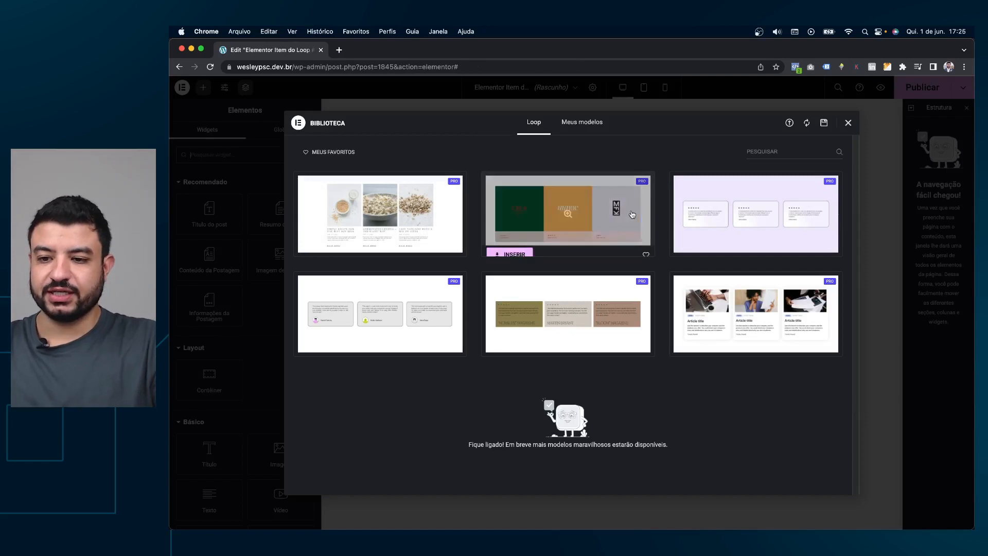
{"action": "mouse_move", "coordinate": [679, 195]}
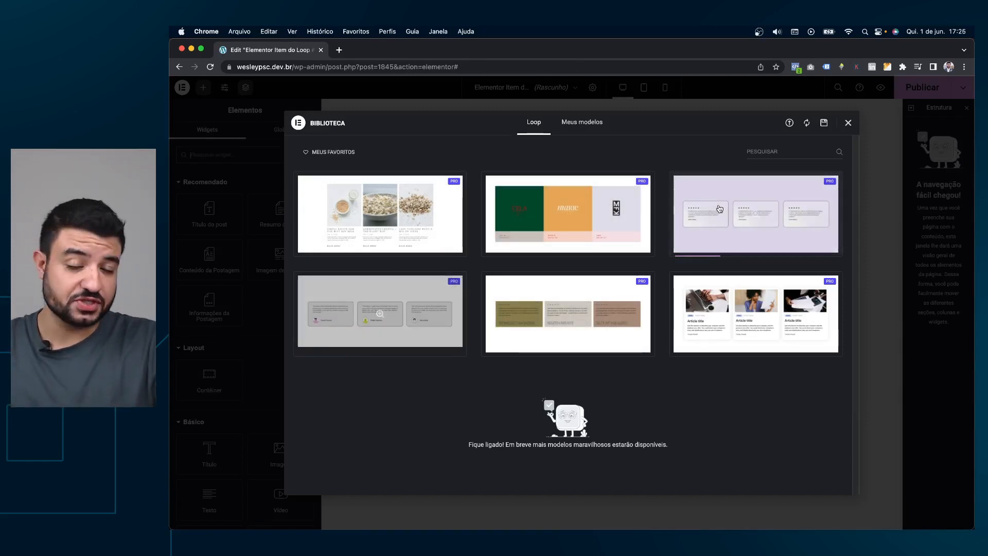
{"action": "mouse_move", "coordinate": [549, 208]}
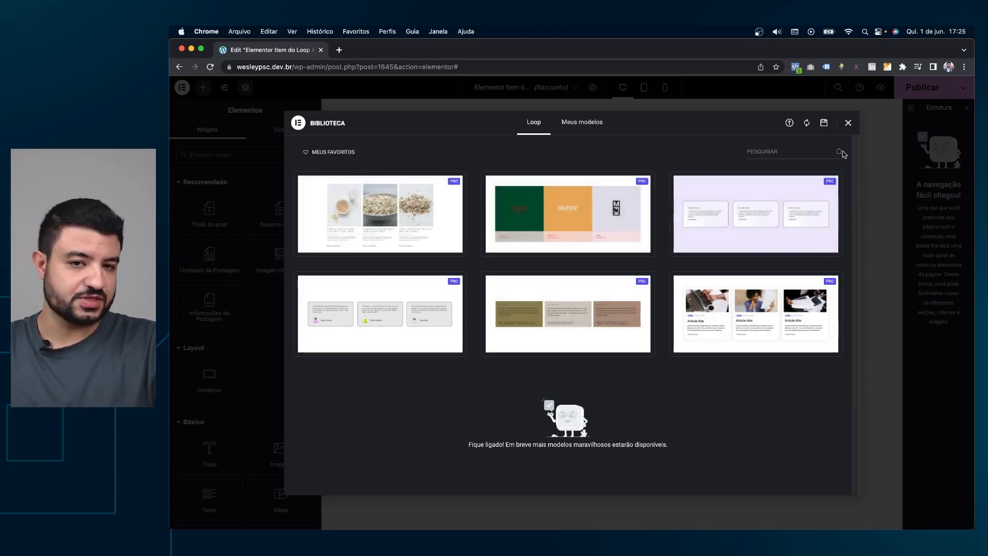
{"action": "mouse_move", "coordinate": [814, 178]}
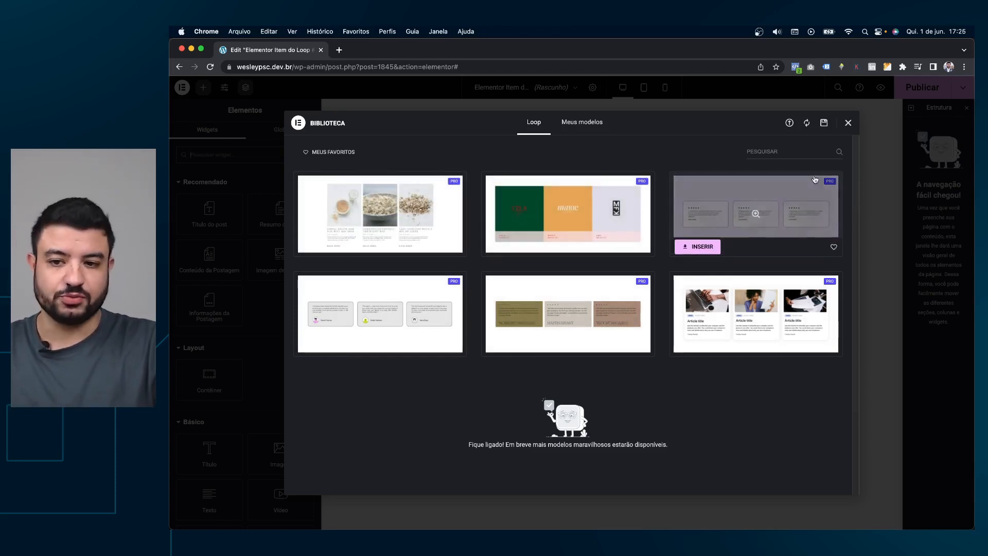
{"action": "left_click", "coordinate": [847, 123]}
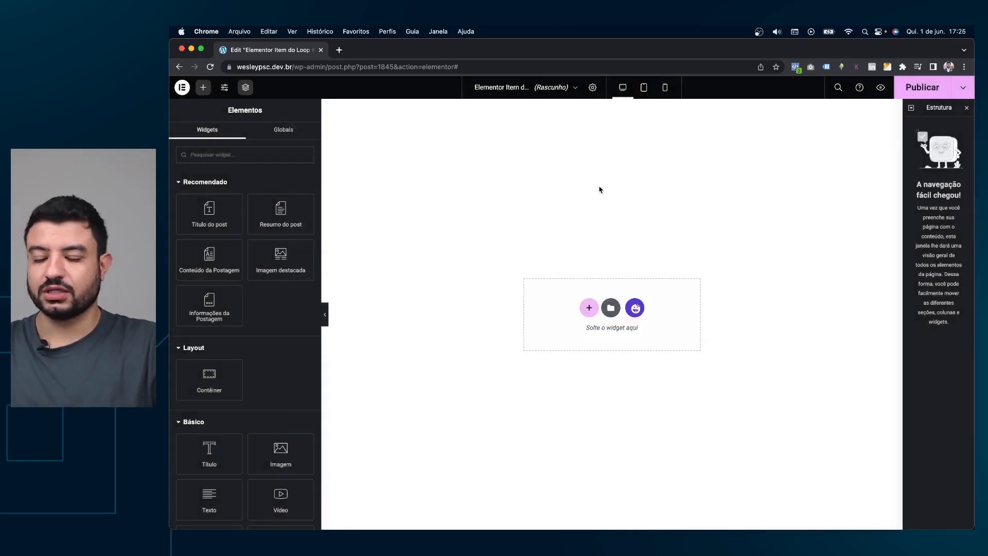
Add a single container holding a Post Title widget and a Post Excerpt below it.
{"action": "left_click", "coordinate": [589, 307]}
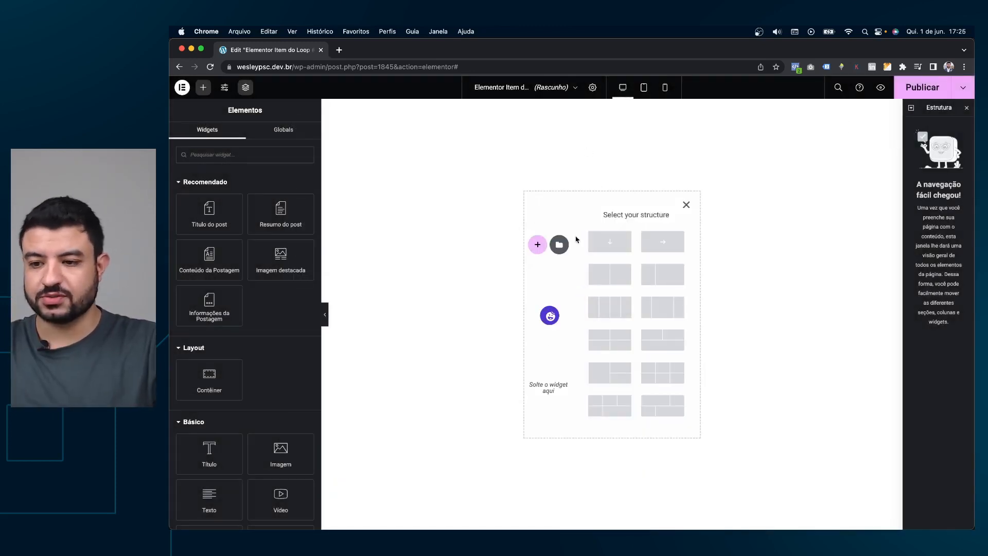
{"action": "left_click", "coordinate": [614, 243]}
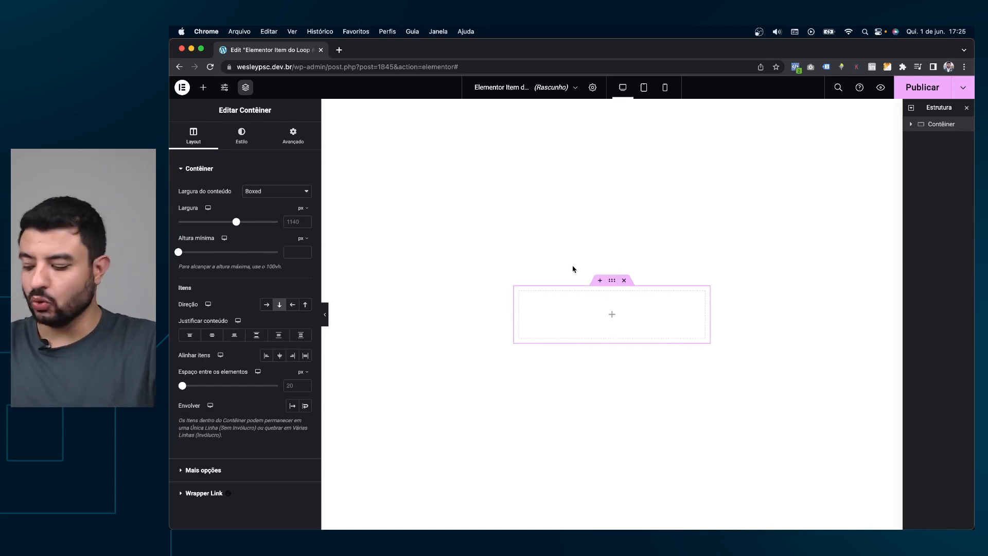
{"action": "left_click", "coordinate": [204, 87]}
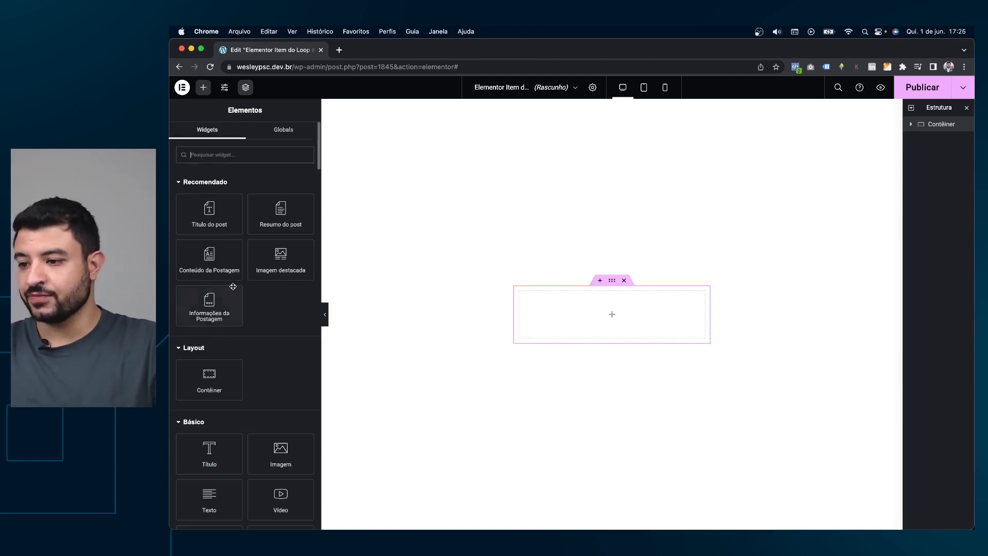
{"action": "left_click_drag", "start_coordinate": [205, 215], "coordinate": [559, 315]}
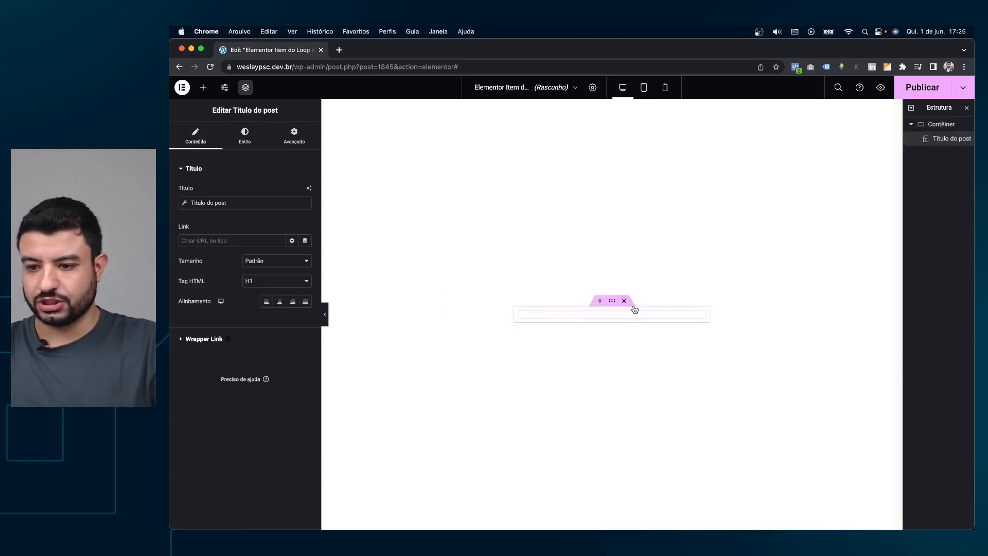
{"action": "left_click", "coordinate": [203, 89]}
{"action": "left_click_drag", "start_coordinate": [275, 212], "coordinate": [590, 336]}
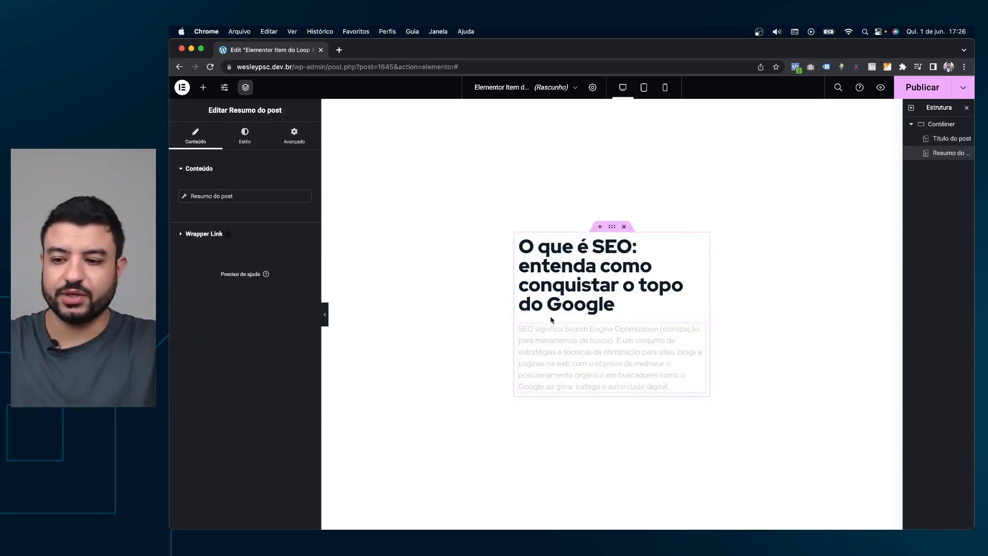
Replace the Post Info widget with a heading below the excerpt, then select the post title.
{"action": "left_click", "coordinate": [203, 88]}
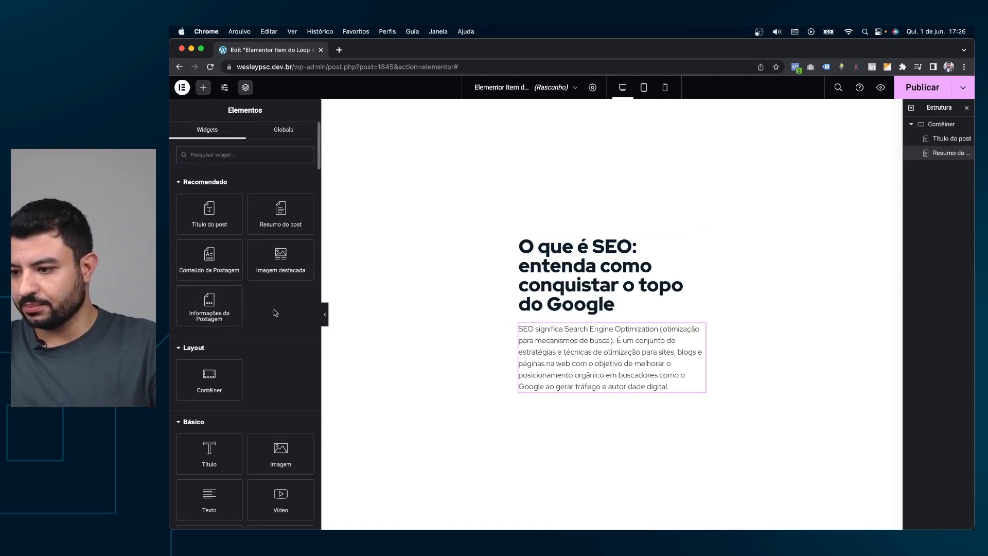
{"action": "scroll", "coordinate": [276, 312], "scroll_direction": "down", "scroll_amount": 1}
{"action": "left_click_drag", "start_coordinate": [223, 288], "coordinate": [610, 386]}
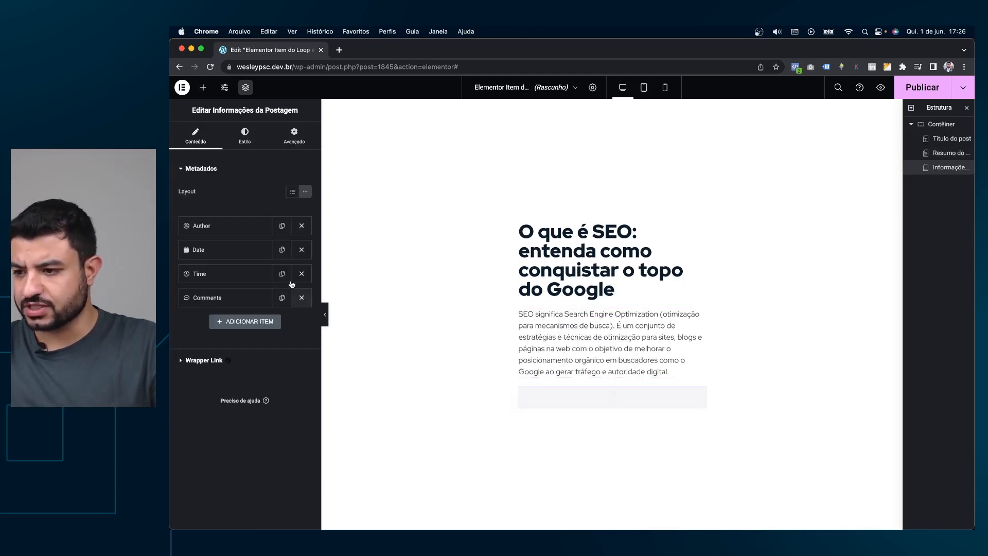
{"action": "right_click", "coordinate": [589, 396]}
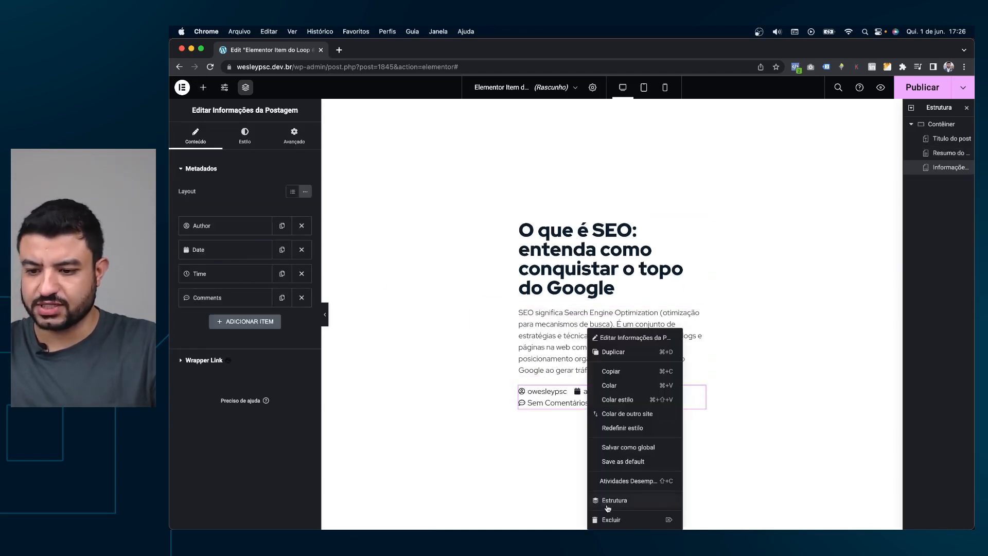
{"action": "left_click", "coordinate": [612, 520]}
{"action": "left_click_drag", "start_coordinate": [218, 457], "coordinate": [638, 393]}
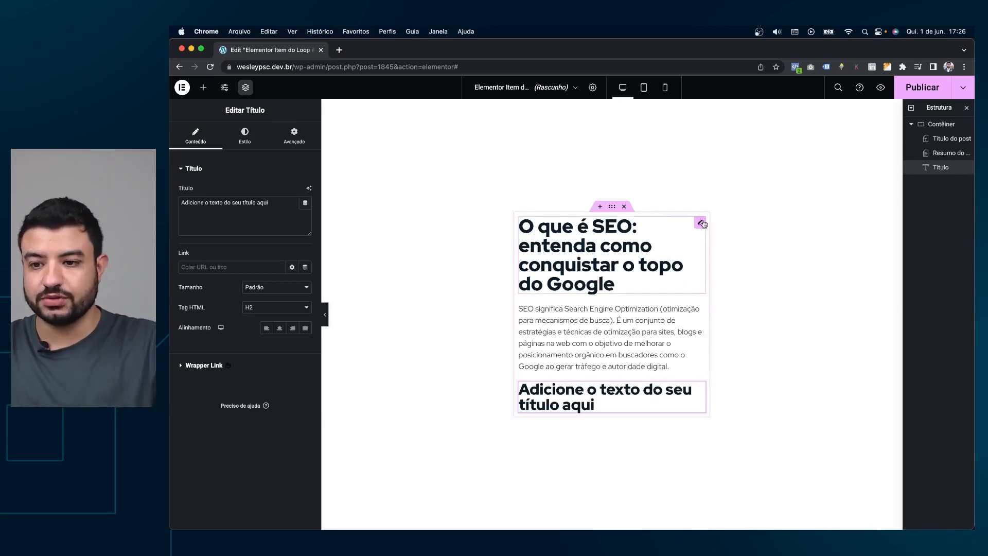
{"action": "left_click", "coordinate": [700, 223]}
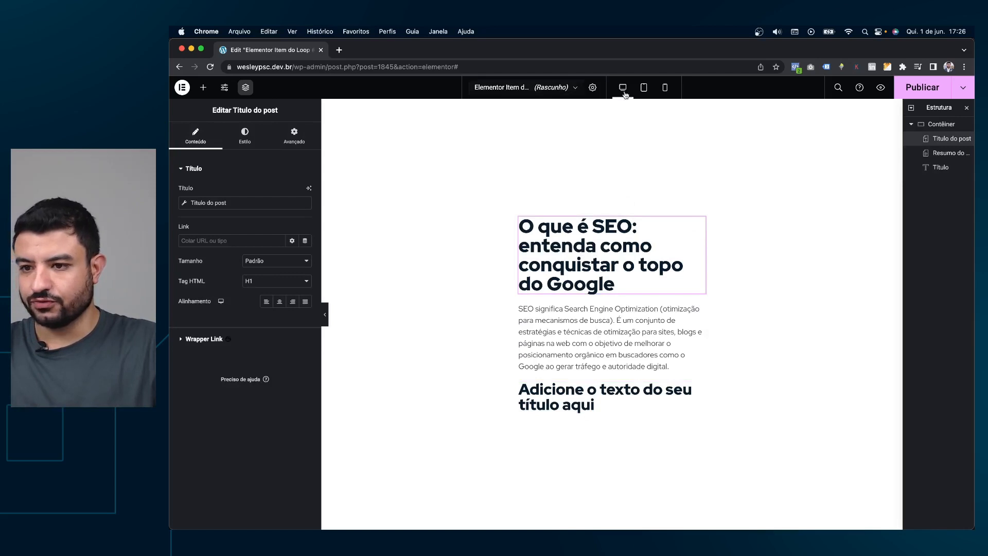
Preview the loop item with a Serviço post and open the post title's Estilo options.
{"action": "left_click", "coordinate": [592, 87]}
{"action": "left_click", "coordinate": [233, 325]}
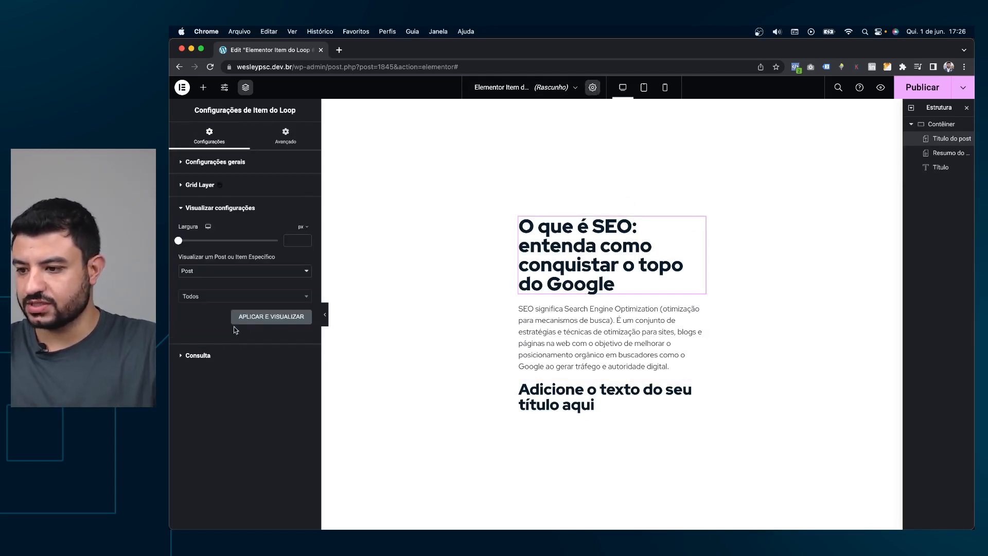
{"action": "left_click", "coordinate": [216, 270]}
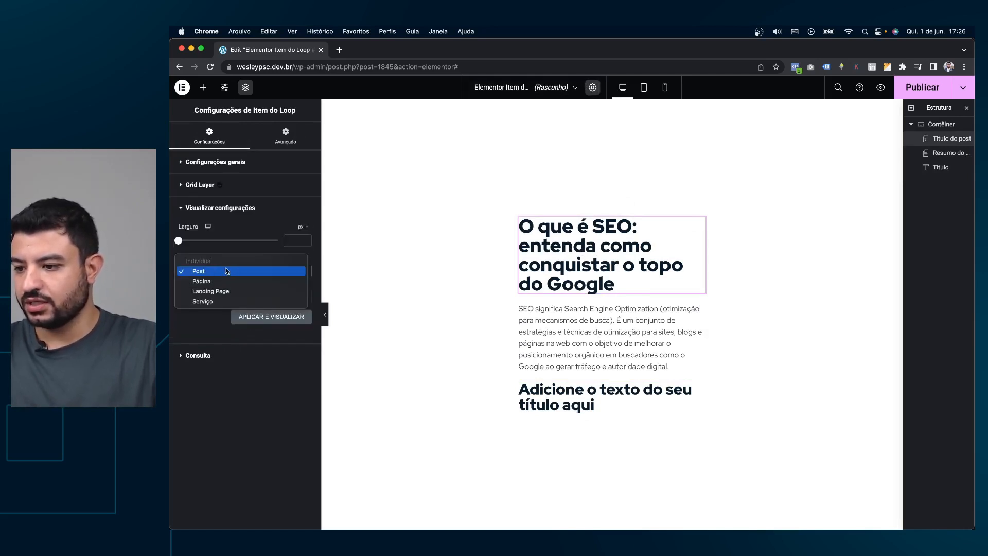
{"action": "left_click", "coordinate": [204, 301]}
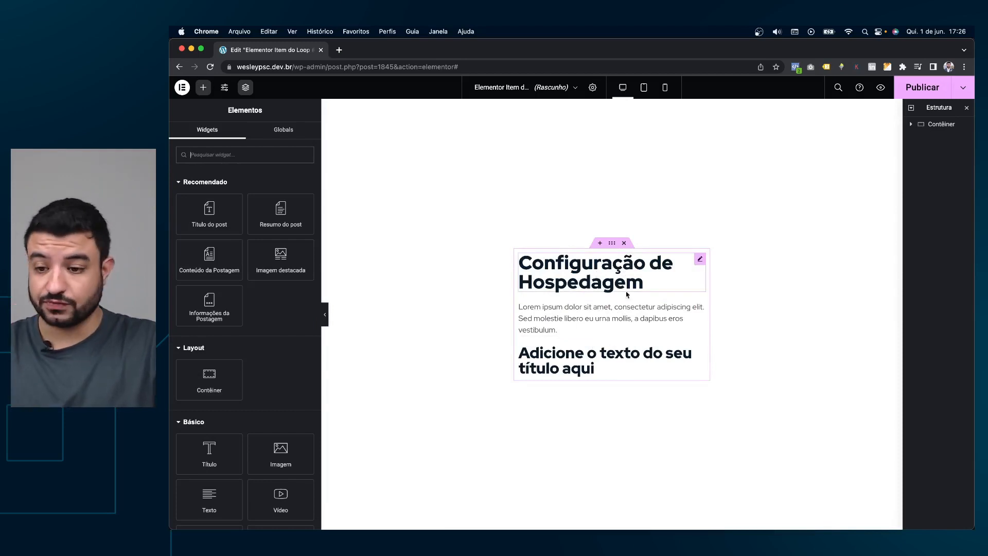
{"action": "left_click", "coordinate": [700, 260]}
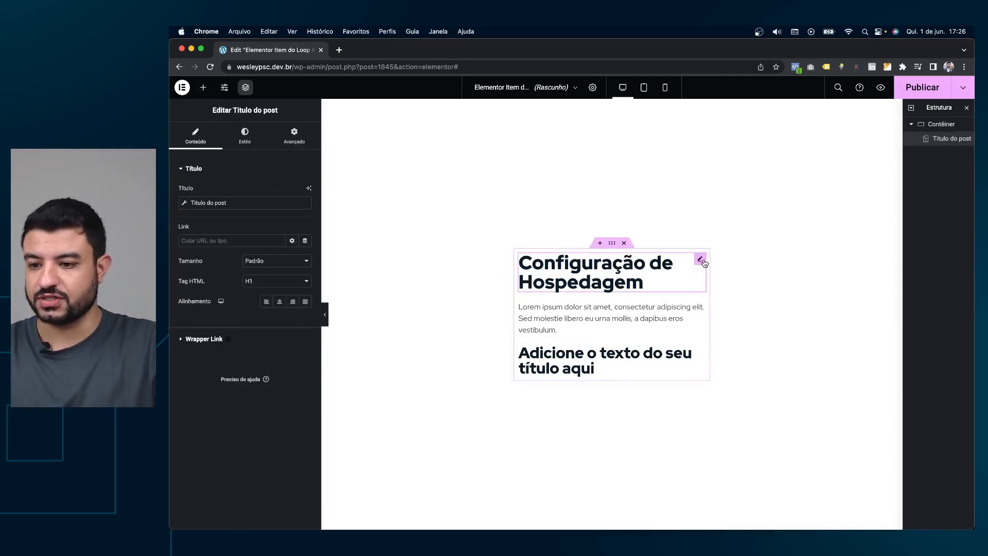
{"action": "left_click", "coordinate": [244, 137]}
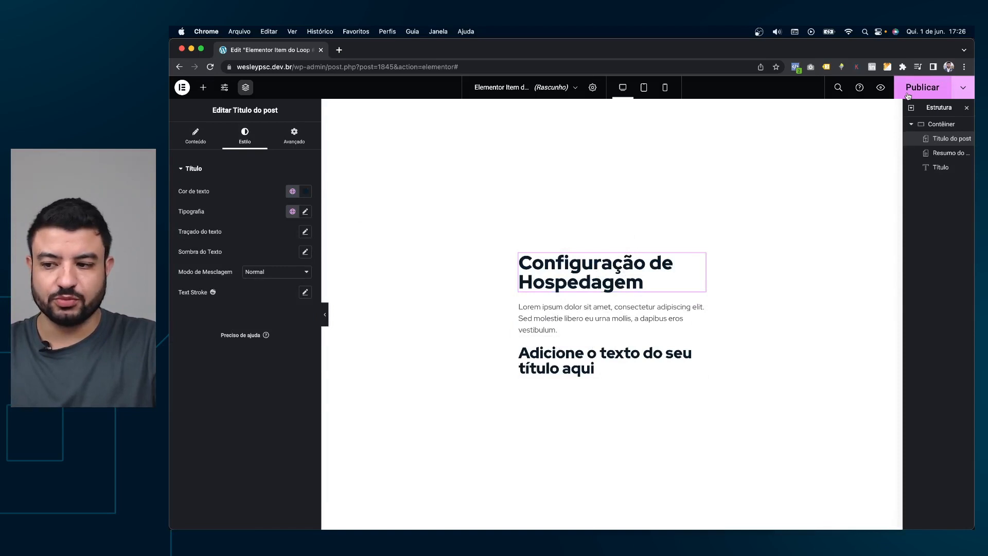
{"action": "left_click", "coordinate": [966, 87]}
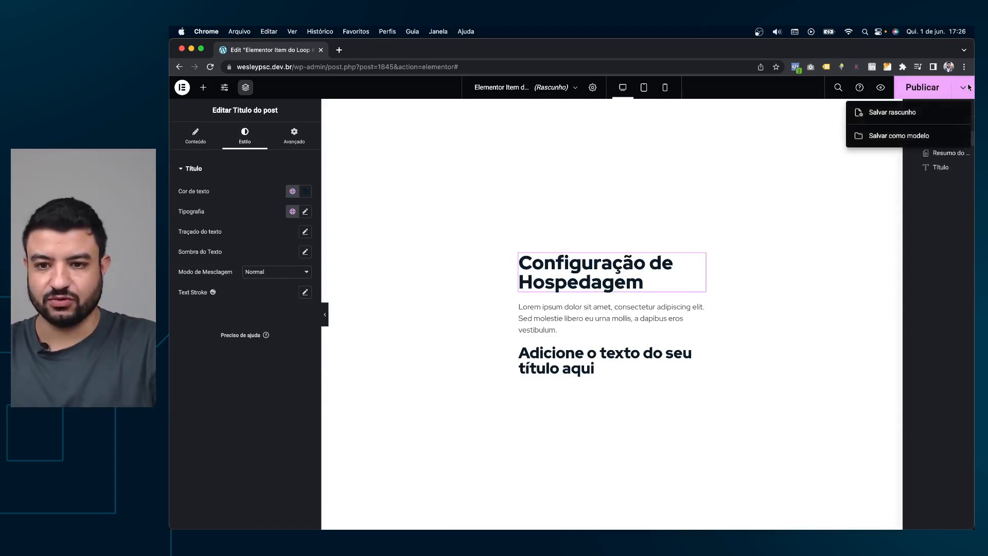
{"action": "left_click", "coordinate": [754, 133]}
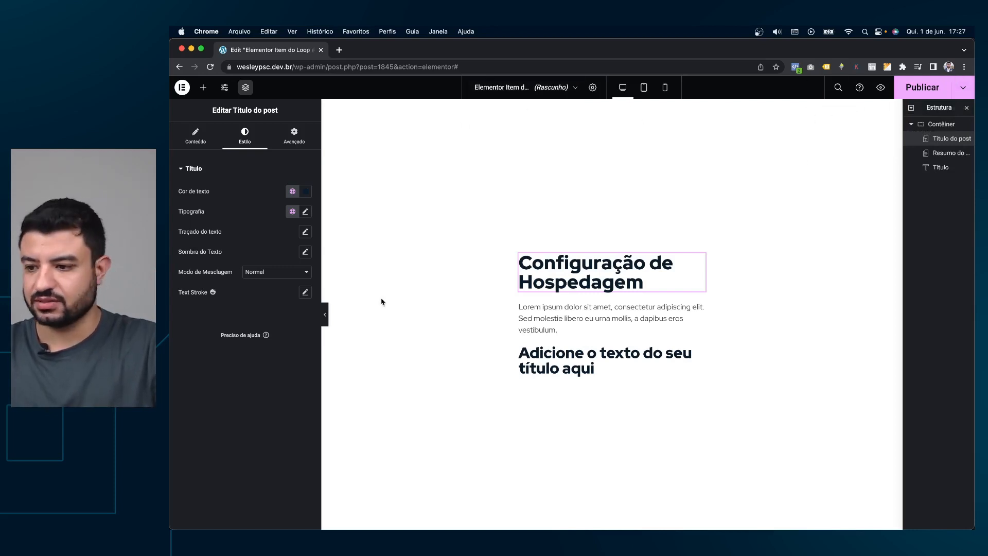
Set the service title's typography size to 30 px.
{"action": "left_click", "coordinate": [592, 87]}
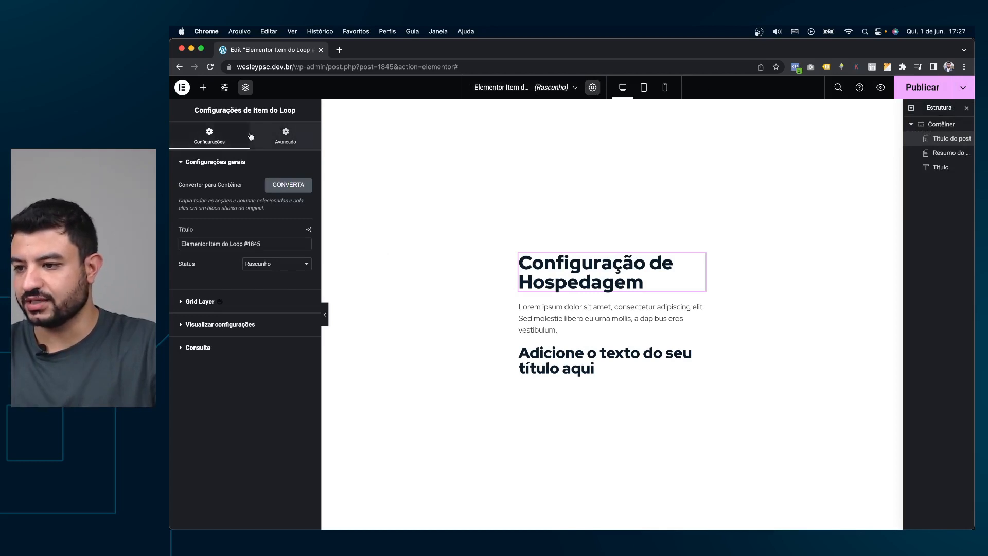
{"action": "left_click", "coordinate": [284, 133]}
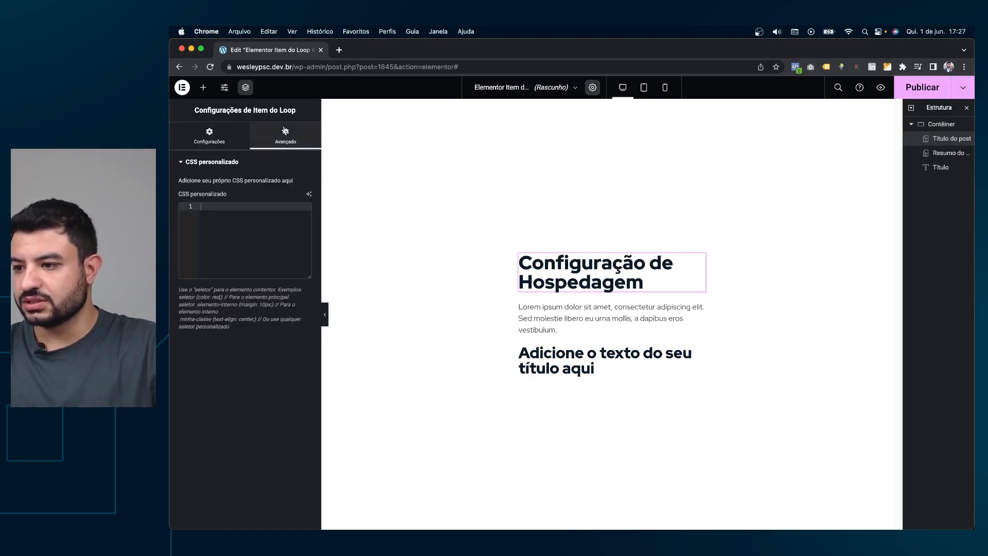
{"action": "left_click", "coordinate": [209, 135]}
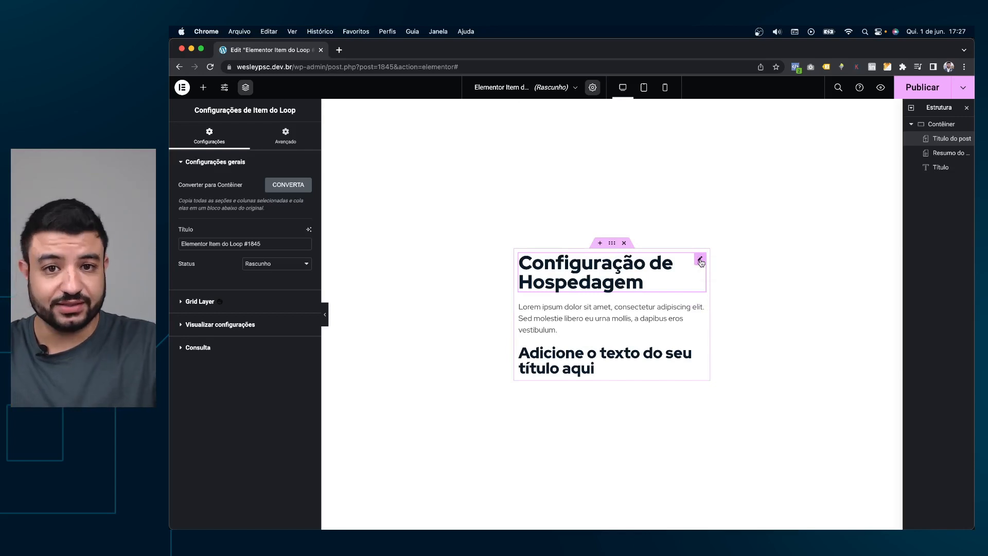
{"action": "left_click", "coordinate": [699, 261]}
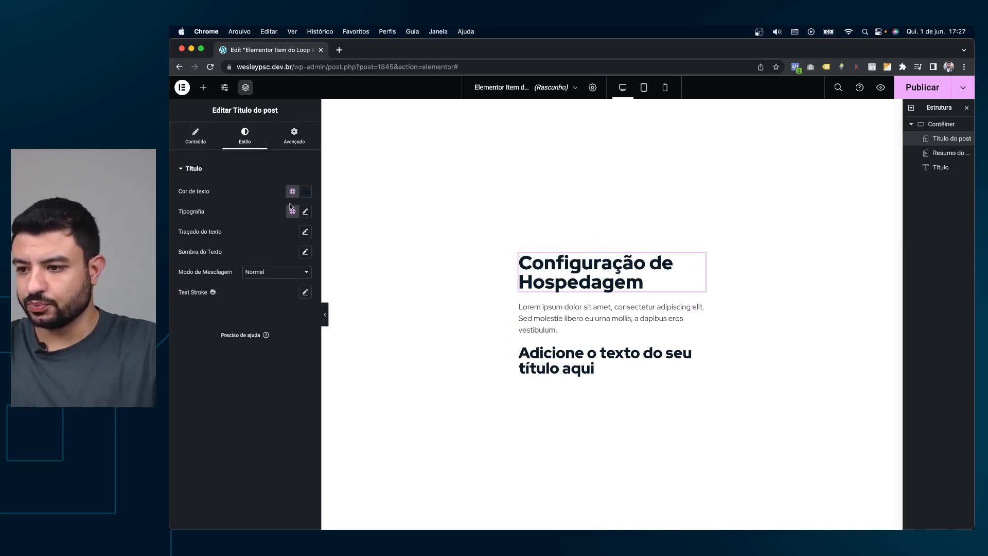
{"action": "left_click", "coordinate": [305, 211]}
{"action": "left_click", "coordinate": [288, 286]}
{"action": "type", "text": "31"}
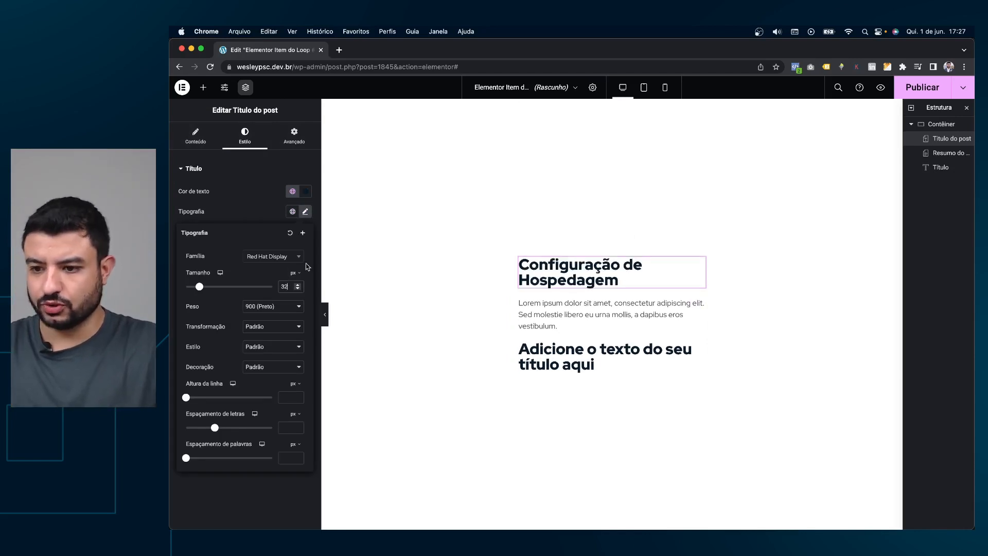
{"action": "key", "text": "Down"}
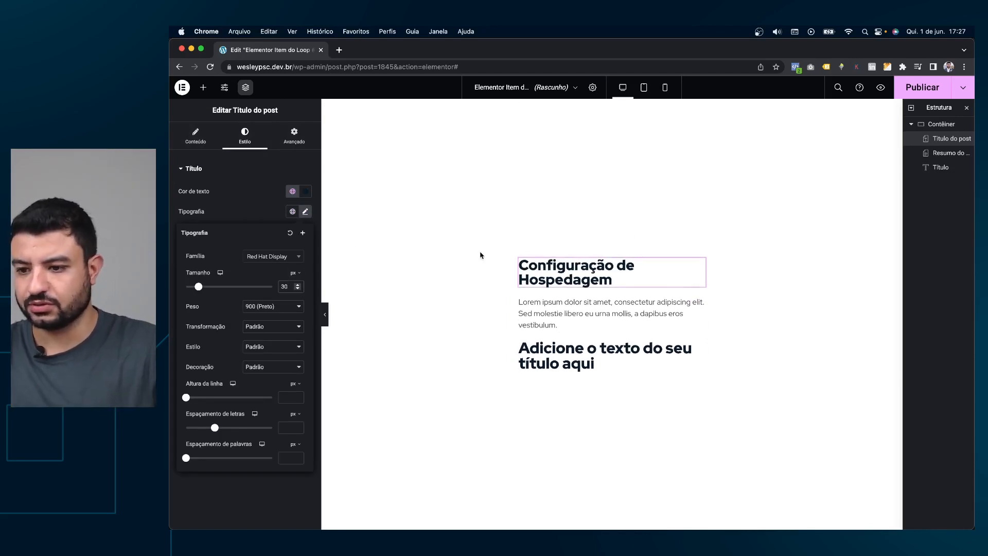
Set the placeholder heading's typography size to 26.
{"action": "left_click", "coordinate": [695, 303]}
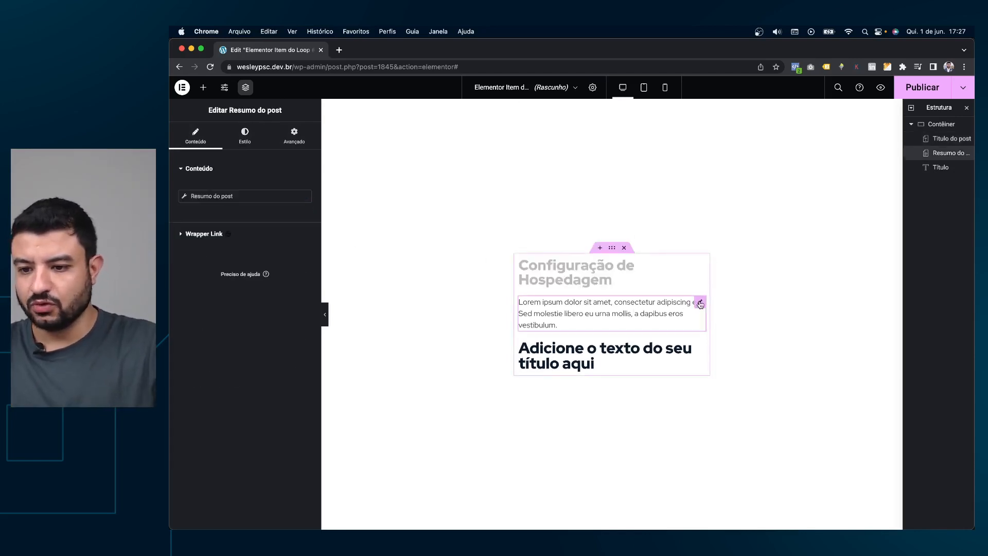
{"action": "left_click", "coordinate": [695, 352]}
{"action": "left_click", "coordinate": [244, 135]}
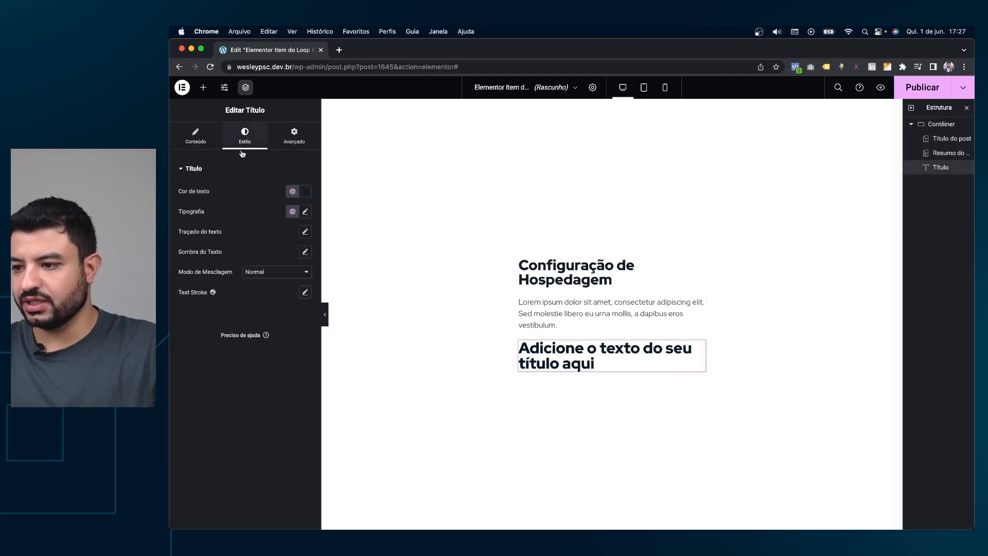
{"action": "left_click", "coordinate": [305, 211]}
{"action": "type", "text": "26"}
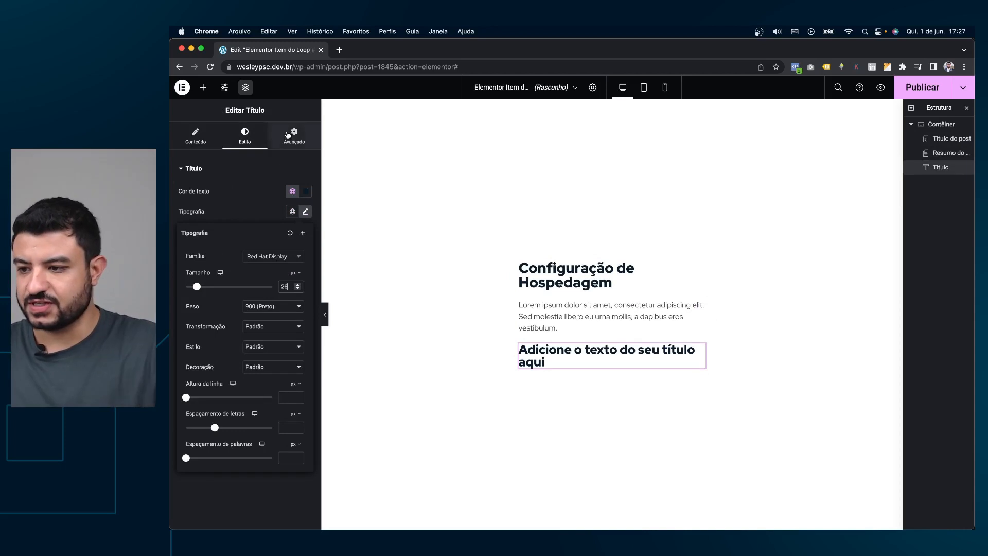
{"action": "left_click", "coordinate": [187, 138]}
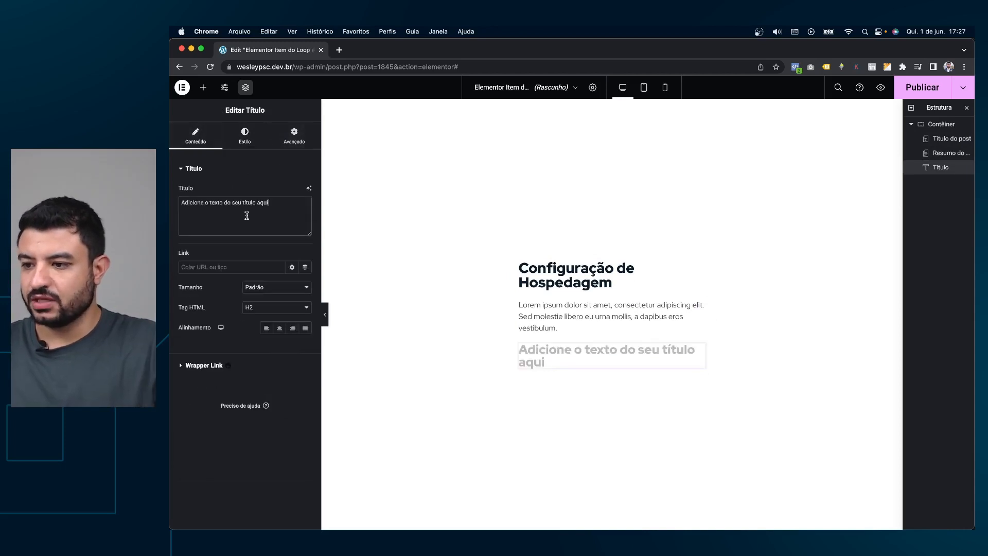
Fill the heading from the ACF Preço field with prefix 'Valor:' so it reads Valor: R$150.
{"action": "left_click", "coordinate": [300, 199]}
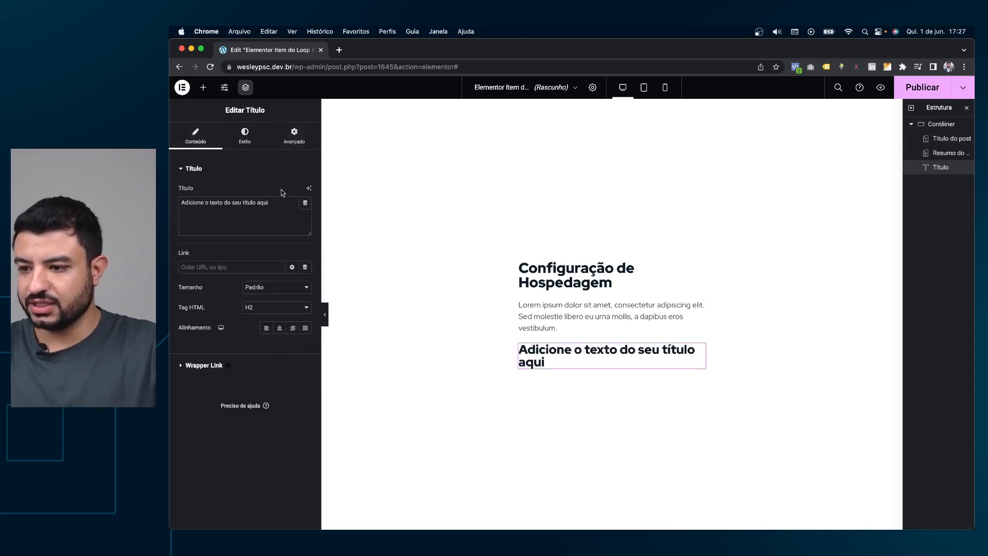
{"action": "left_click", "coordinate": [305, 203]}
{"action": "scroll", "coordinate": [248, 299], "scroll_direction": "down", "scroll_amount": 5}
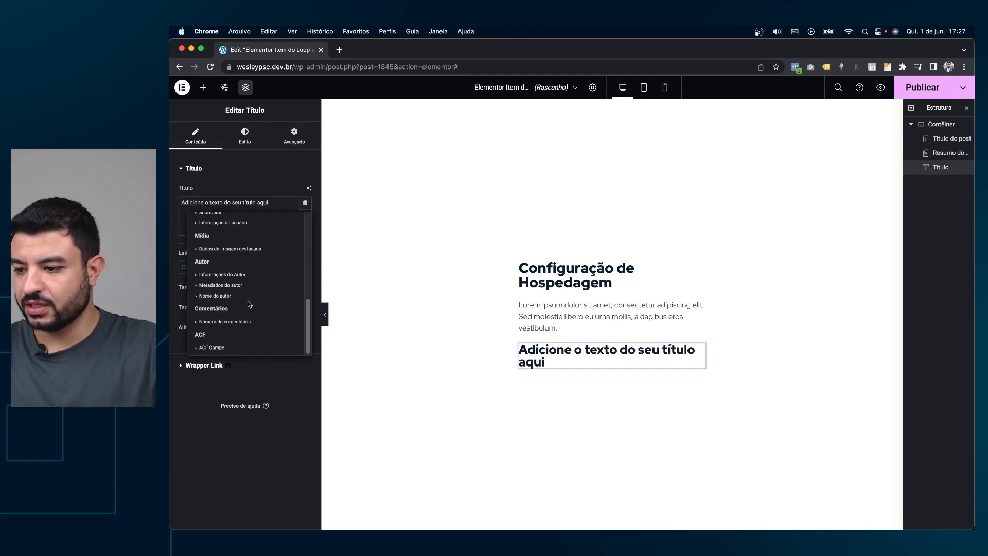
{"action": "left_click", "coordinate": [209, 348]}
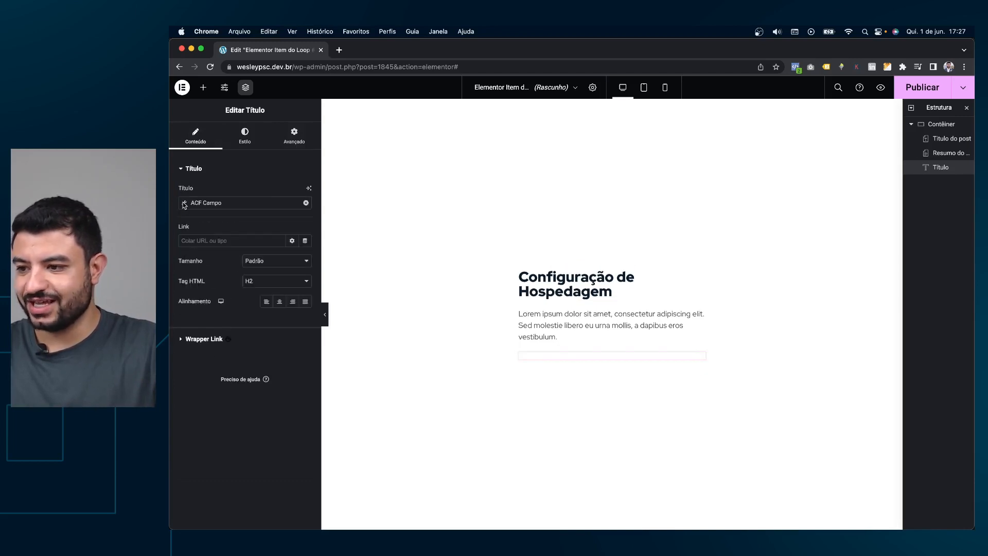
{"action": "left_click", "coordinate": [184, 204]}
{"action": "left_click", "coordinate": [263, 246]}
{"action": "left_click", "coordinate": [261, 266]}
{"action": "left_click", "coordinate": [215, 284]}
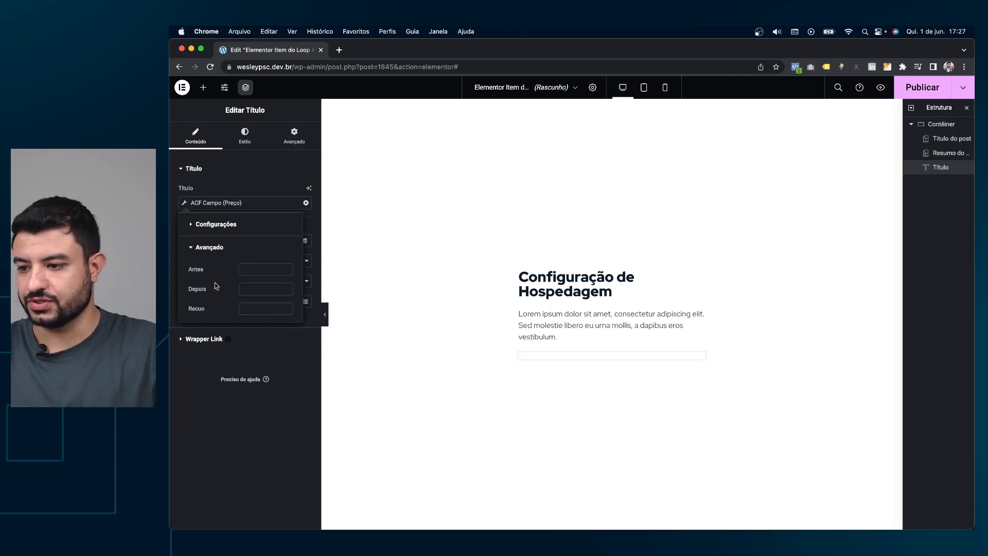
{"action": "type", "text": "PReço"}
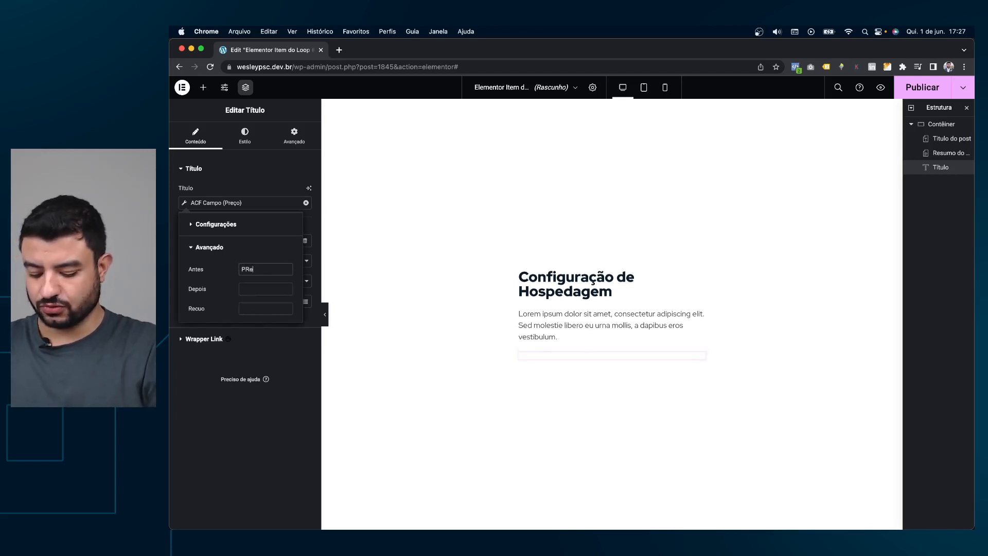
{"action": "key", "text": "BackSpace"}
{"action": "type", "text": "Valor: R$"}
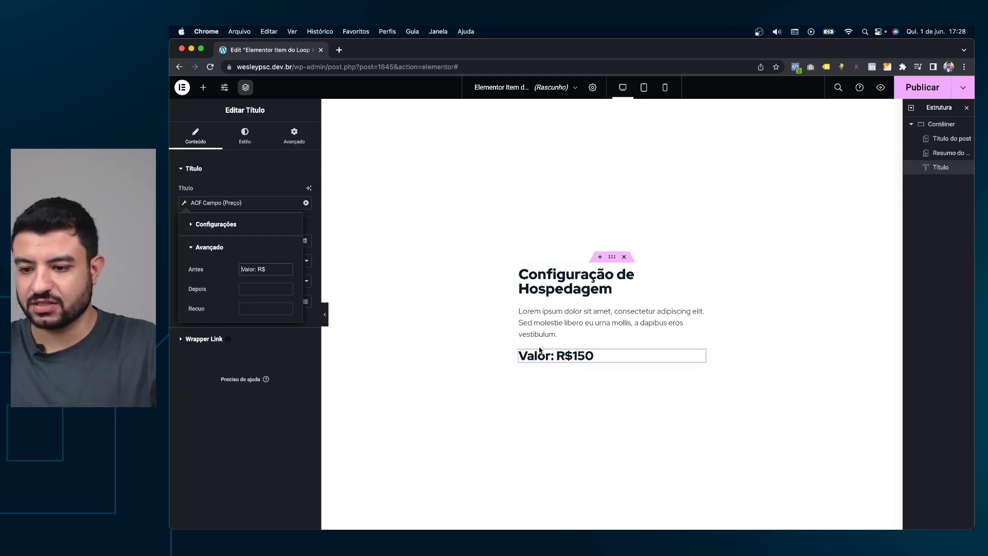
{"action": "left_click", "coordinate": [252, 186]}
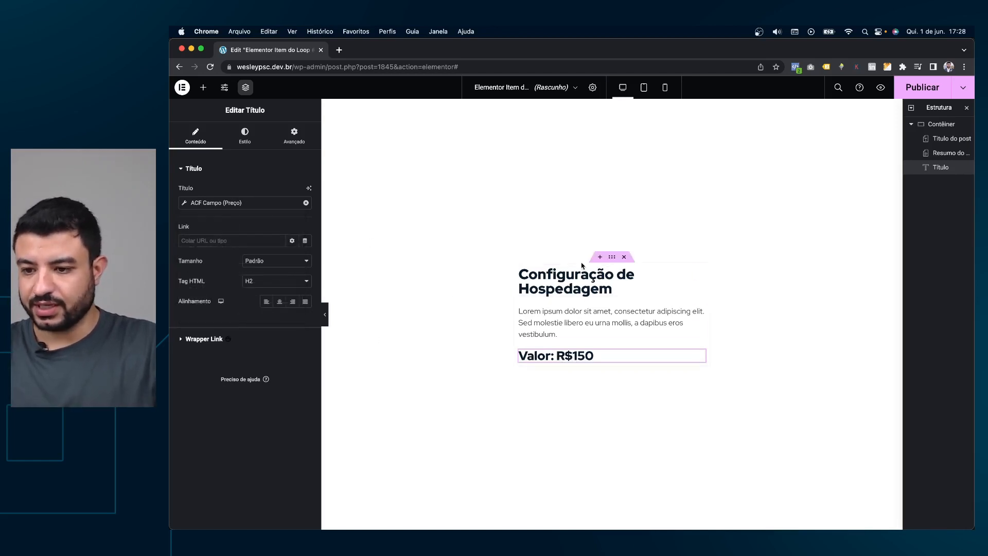
Open a new Chrome tab beside the loop item template editor.
{"action": "left_click", "coordinate": [611, 257]}
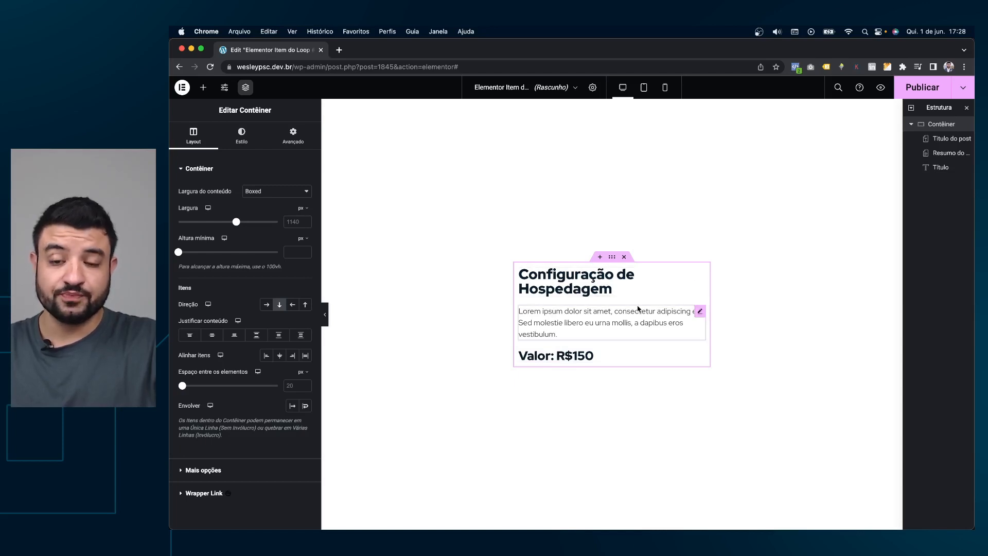
{"action": "left_click", "coordinate": [700, 356]}
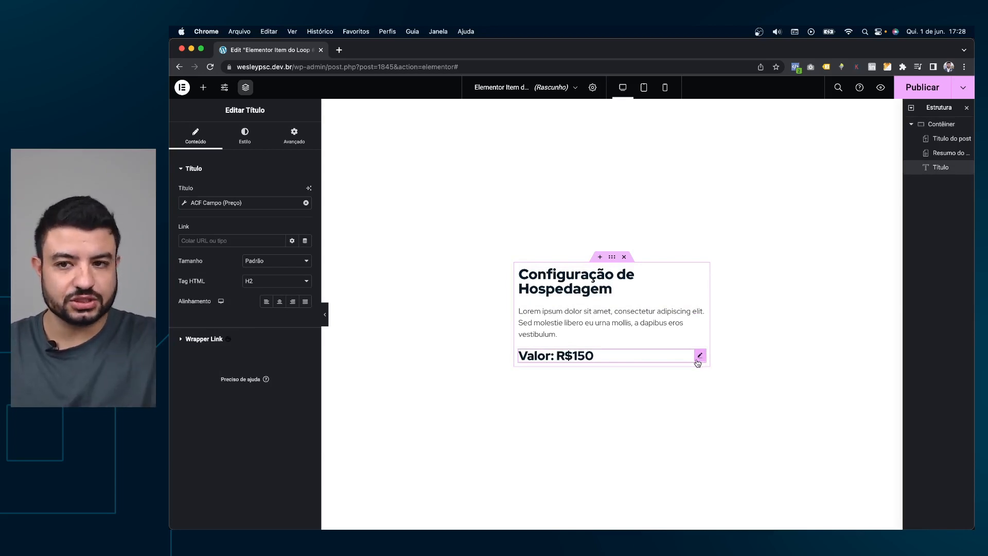
{"action": "left_click", "coordinate": [339, 49]}
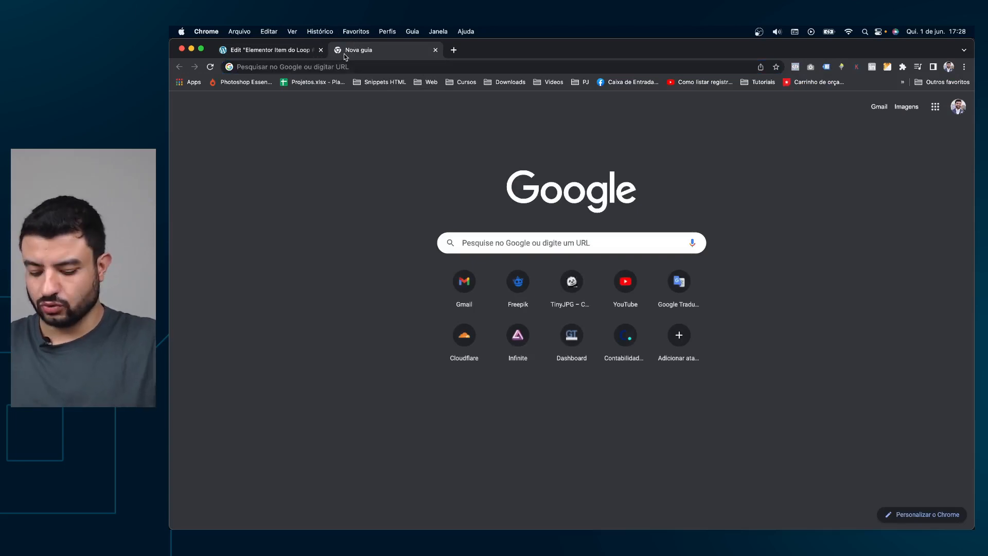
Load the wesleypsc. admin, open Info Wesley in Elementor, inspect its services grid, then return to the loop item.
{"action": "type", "text": "wesleypsc.dev.br/wp-admin/"}
{"action": "key", "text": "Return"}
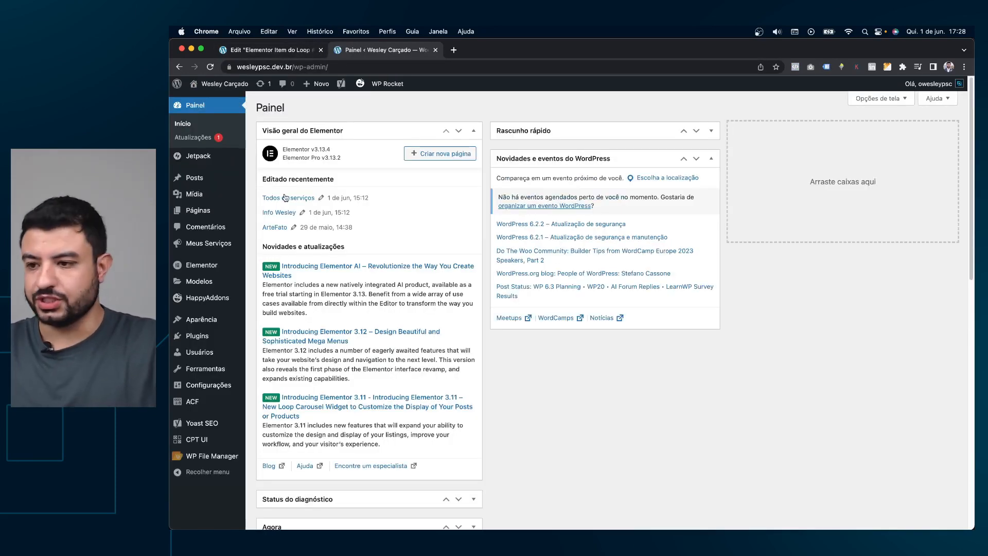
{"action": "left_click", "coordinate": [272, 212], "text": "super"}
{"action": "left_click_drag", "start_coordinate": [481, 51], "coordinate": [250, 51]}
{"action": "left_click", "coordinate": [477, 50]}
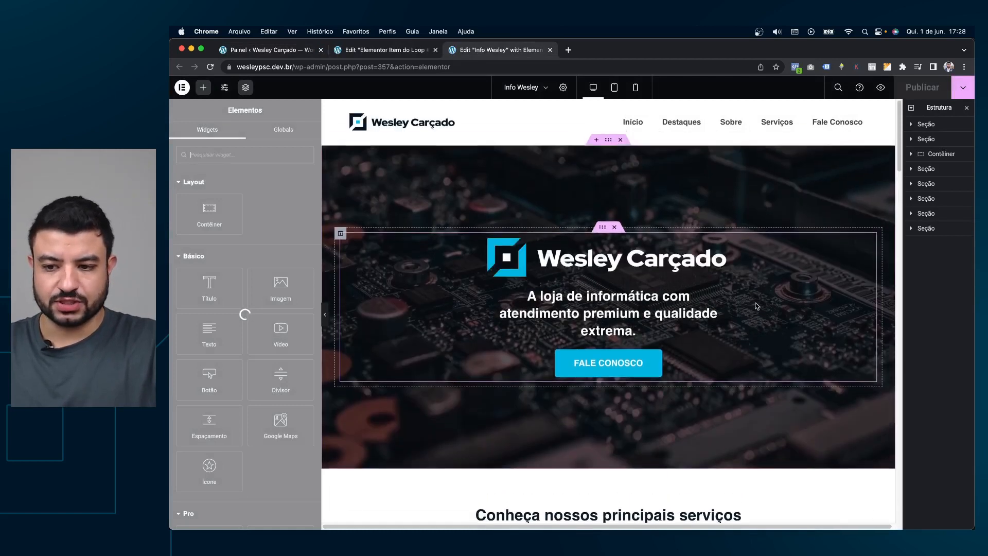
{"action": "scroll", "coordinate": [756, 306], "scroll_direction": "down", "scroll_amount": 6}
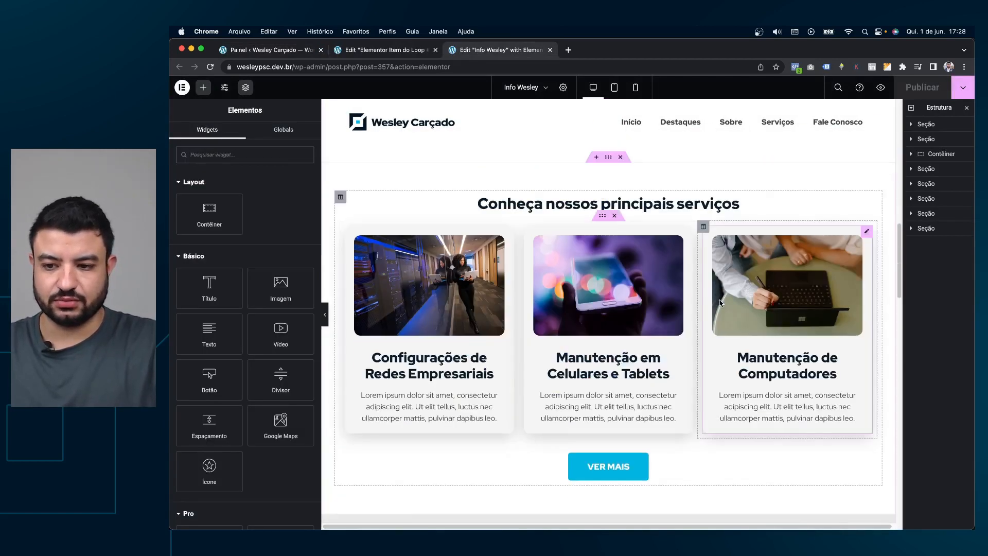
{"action": "left_click", "coordinate": [719, 302]}
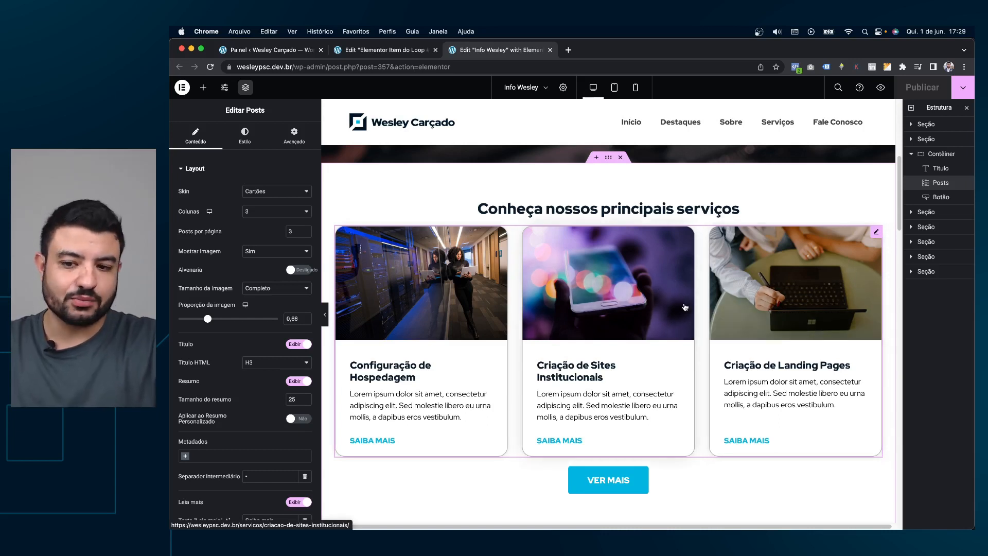
{"action": "left_click", "coordinate": [249, 52]}
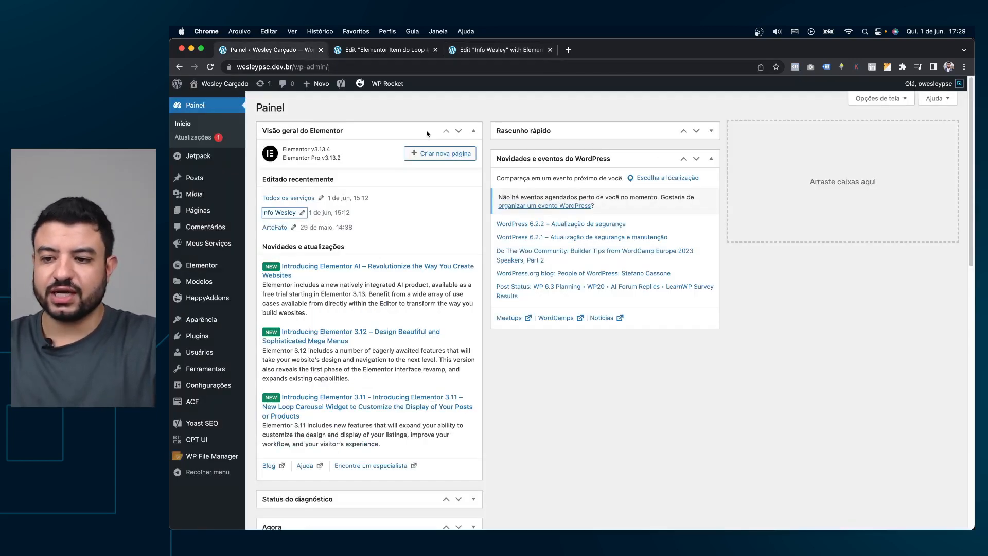
{"action": "left_click", "coordinate": [404, 51]}
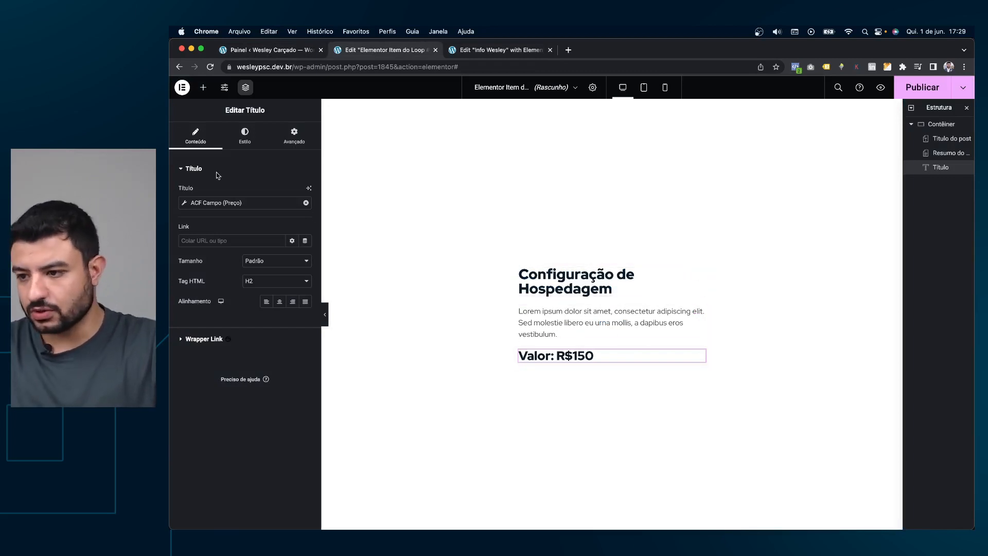
Add a Button widget below Valor: R$150 with the text 'Conheça o serviço'.
{"action": "left_click", "coordinate": [204, 87]}
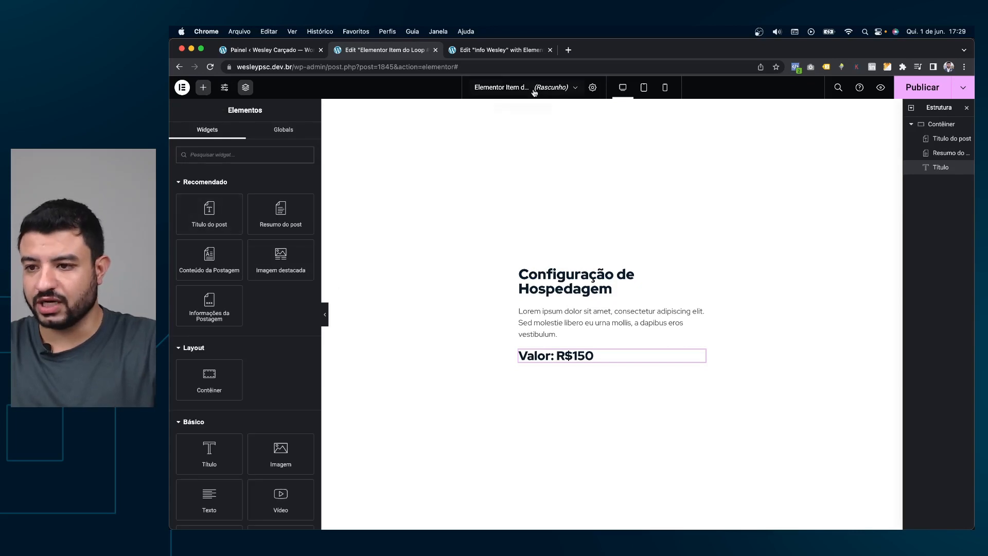
{"action": "left_click", "coordinate": [488, 45]}
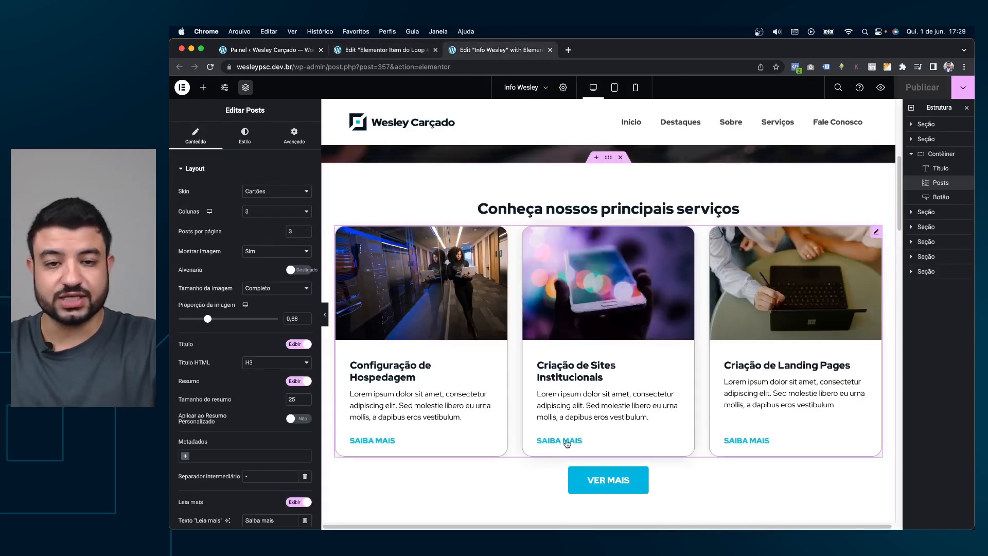
{"action": "left_click", "coordinate": [375, 52]}
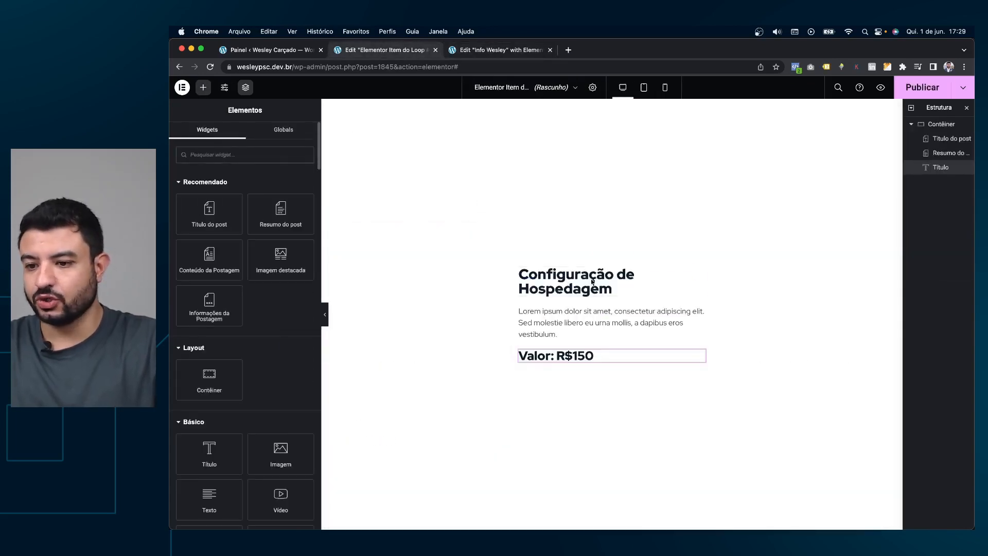
{"action": "scroll", "coordinate": [259, 324], "scroll_direction": "down", "scroll_amount": 1}
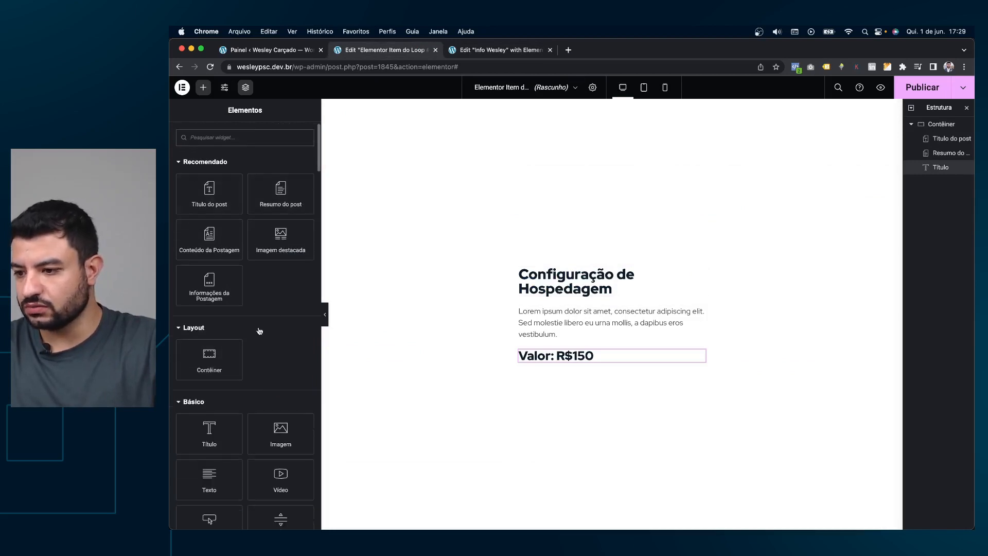
{"action": "scroll", "coordinate": [241, 309], "scroll_direction": "down", "scroll_amount": 3}
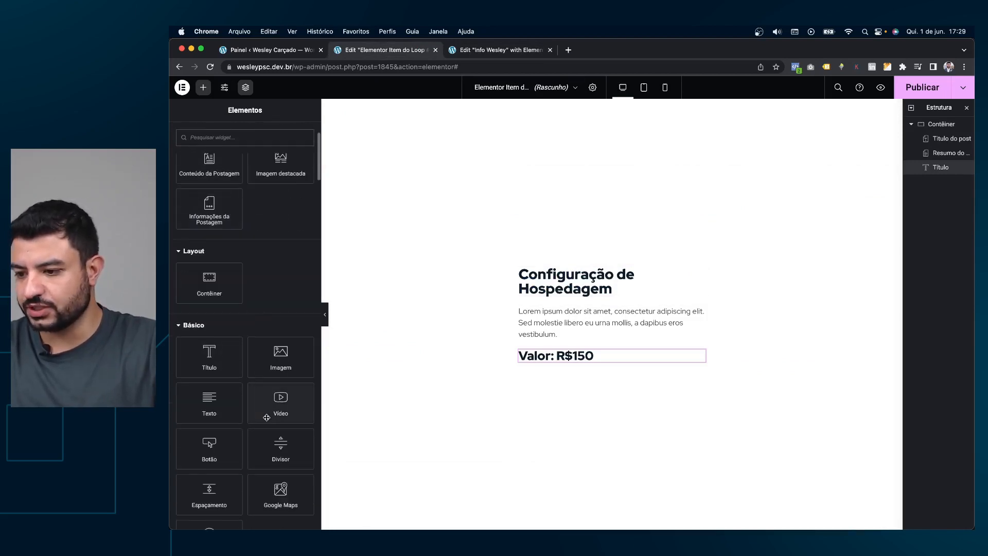
{"action": "left_click_drag", "start_coordinate": [209, 446], "coordinate": [613, 361]}
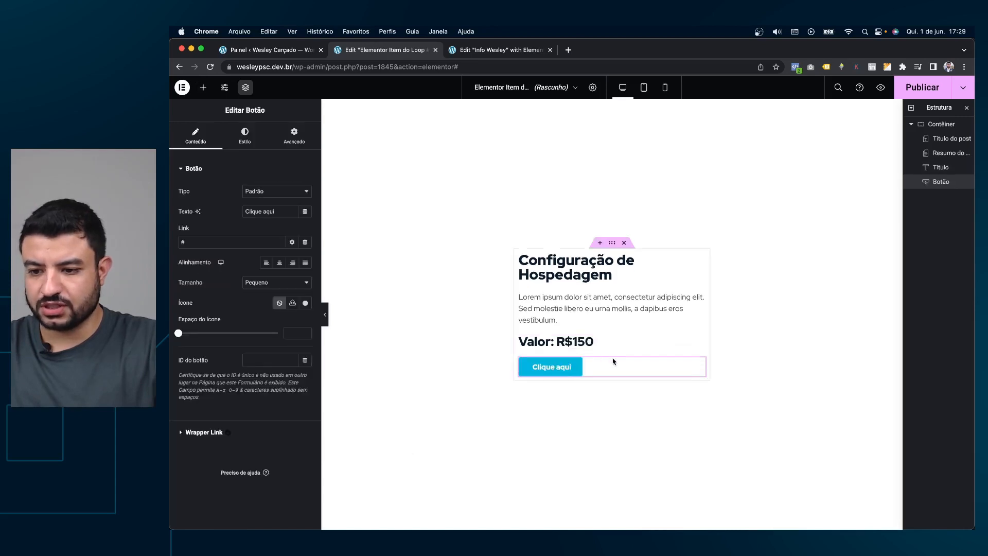
{"action": "type", "text": "Veja"}
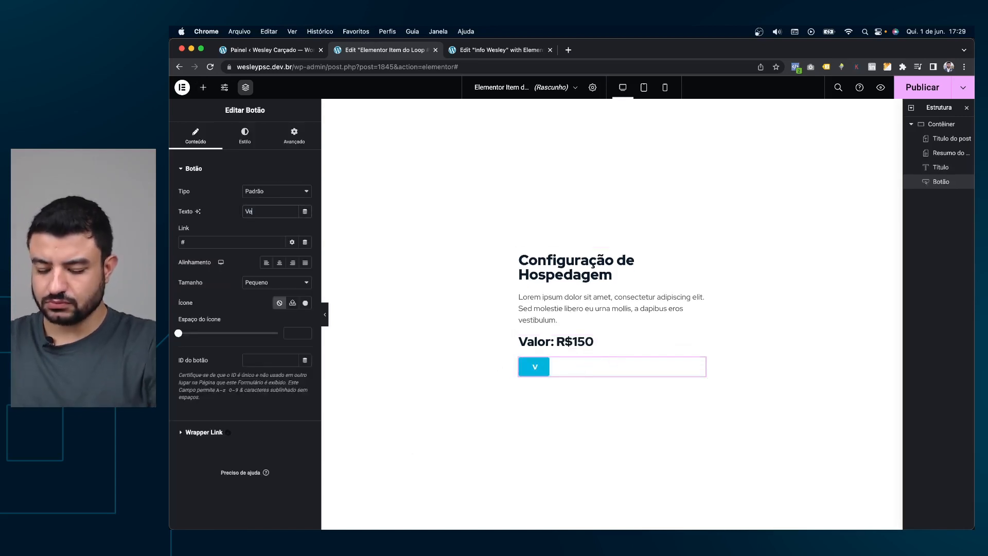
{"action": "key", "text": "BackSpace"}
{"action": "type", "text": "Conheá o servico"}
{"action": "key", "text": "BackSpace"}
{"action": "type", "text": "ço"}
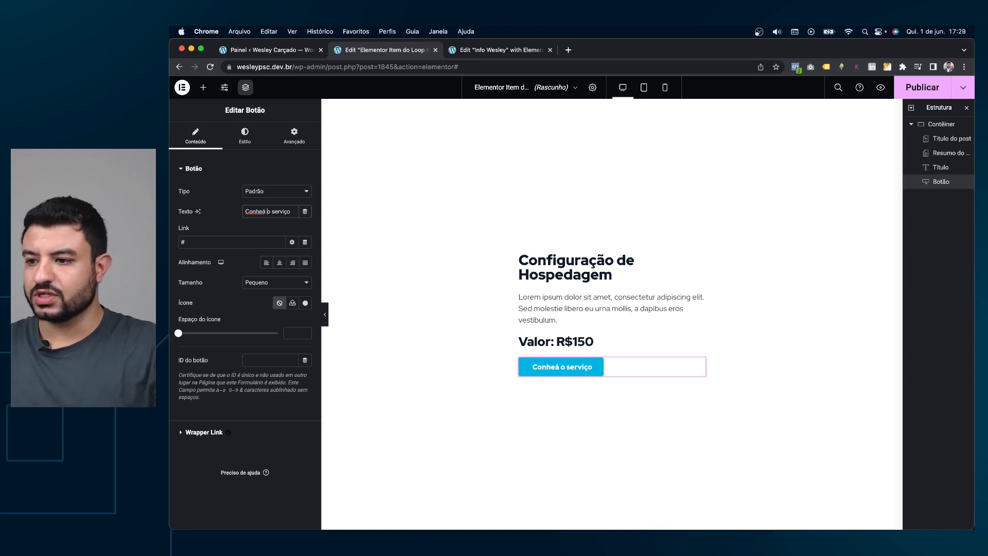
{"action": "key", "text": "BackSpace"}
{"action": "type", "text": "ça"}
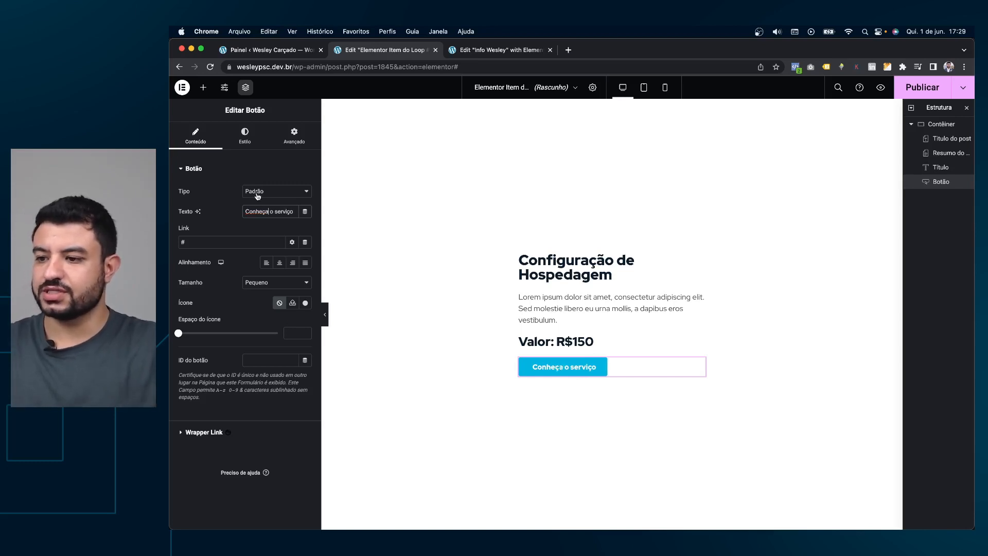
Link the button to the dynamic URL do post tag.
{"action": "left_click", "coordinate": [243, 237]}
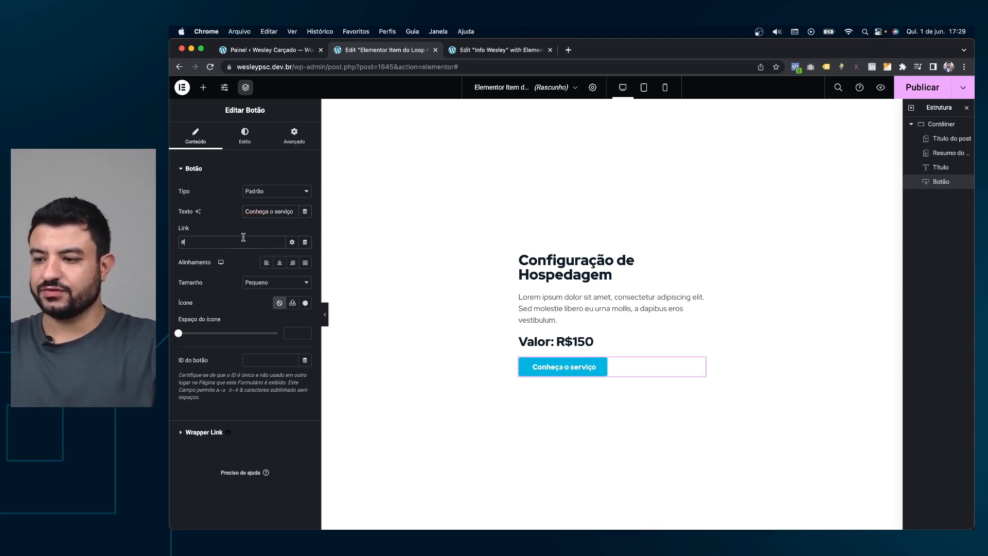
{"action": "left_click", "coordinate": [306, 243]}
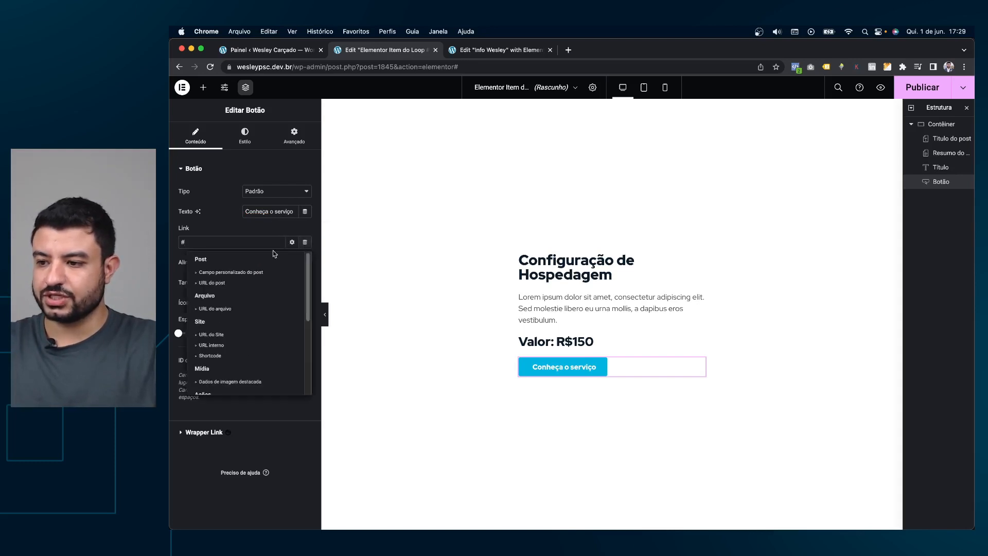
{"action": "left_click", "coordinate": [242, 282]}
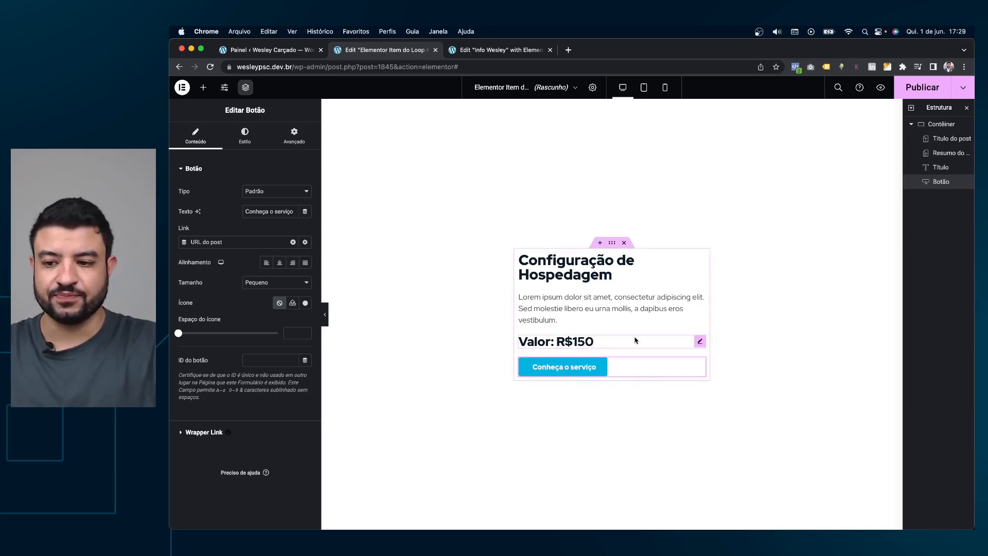
{"action": "left_click", "coordinate": [497, 50]}
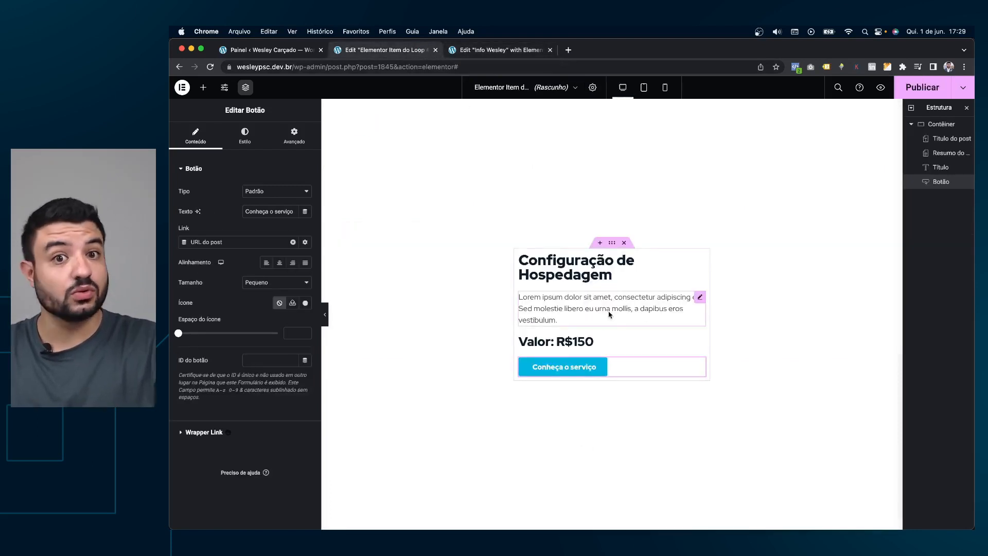
{"action": "left_click", "coordinate": [473, 51]}
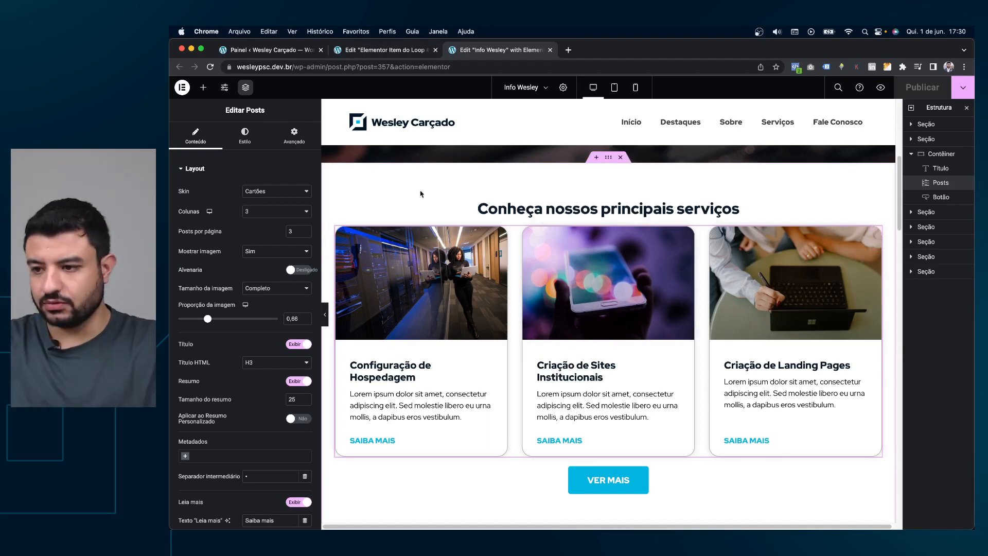
Generate custom CSS with Elementor AI turning the grid's 'Learn More' links into buttons, and insert it.
{"action": "left_click", "coordinate": [300, 149]}
{"action": "left_click", "coordinate": [291, 164]}
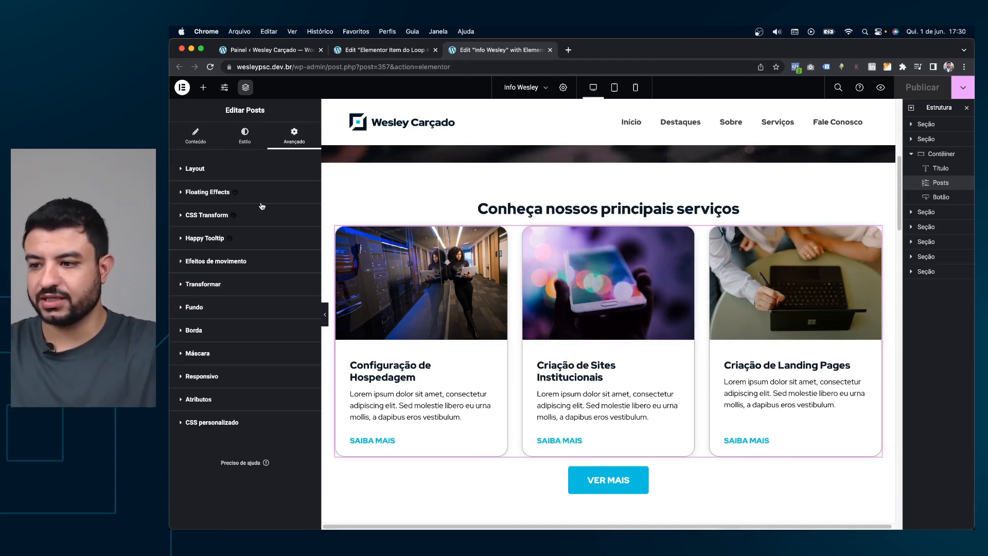
{"action": "left_click", "coordinate": [260, 432]}
{"action": "scroll", "coordinate": [260, 370], "scroll_direction": "down", "scroll_amount": 3}
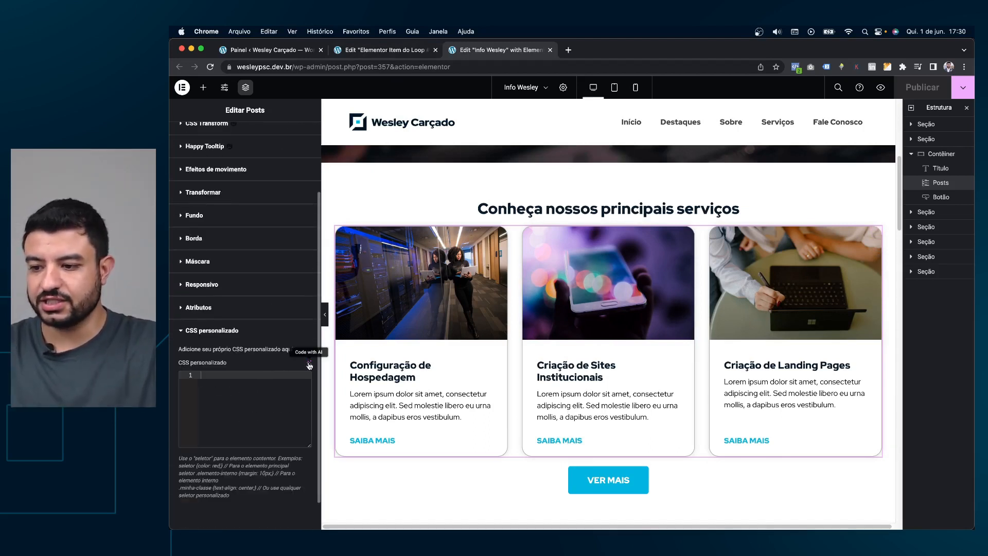
{"action": "left_click", "coordinate": [309, 362]}
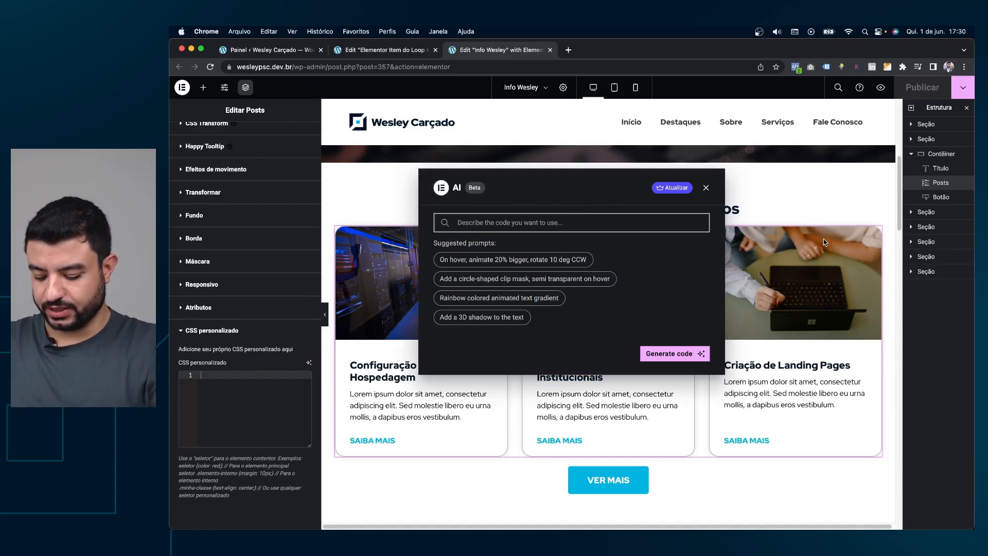
{"action": "type", "text": "tr"}
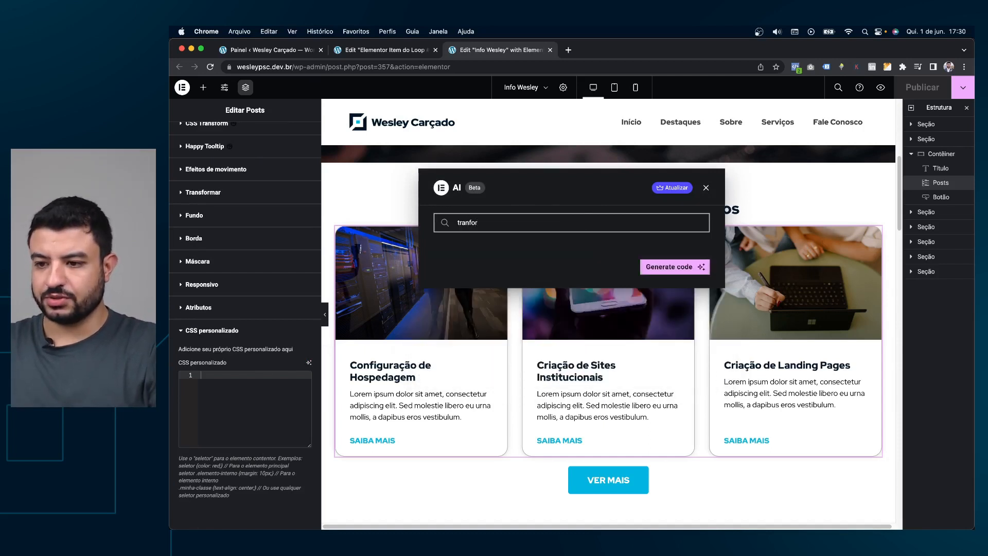
{"action": "type", "text": "ansform the"}
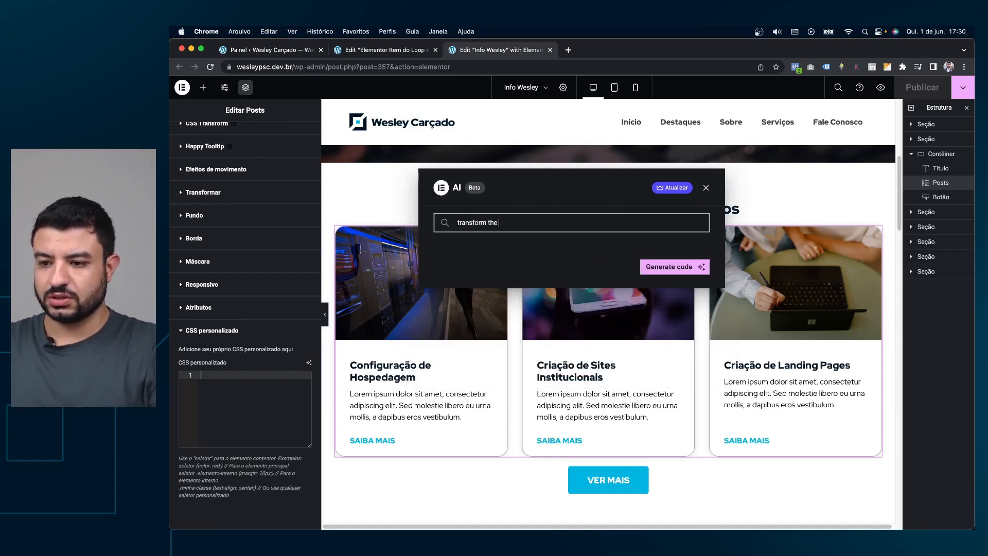
{"action": "type", "text": " '"}
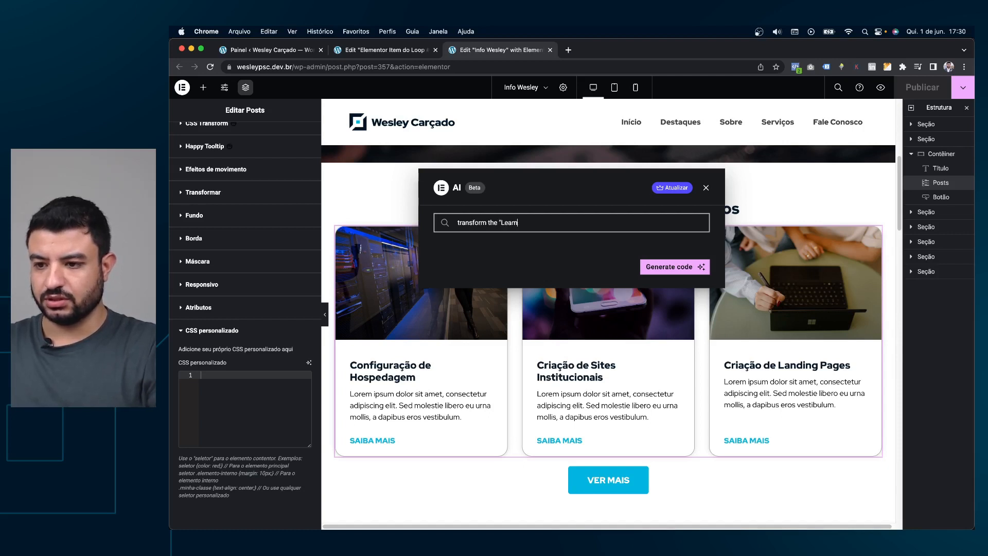
{"action": "type", "text": "Learn More\" b"}
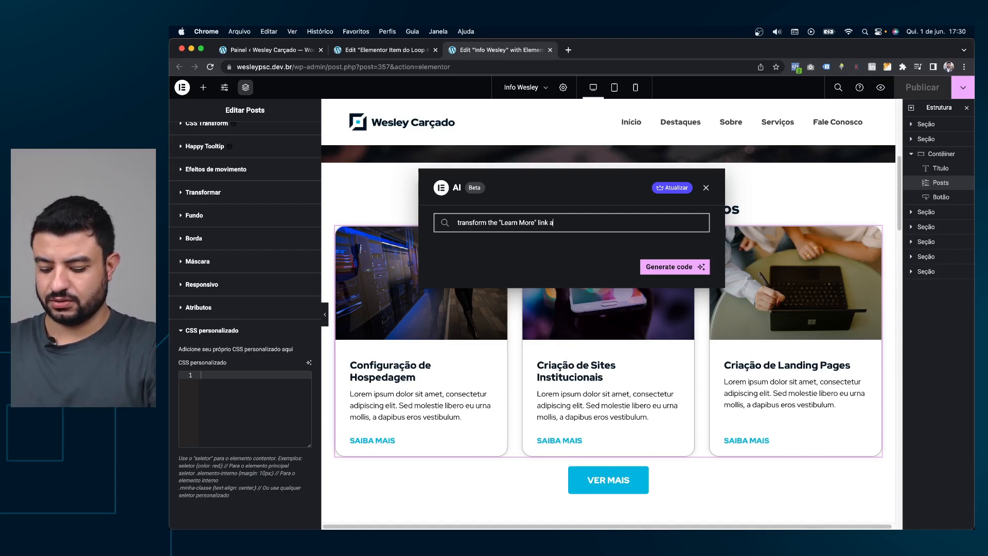
{"action": "type", "text": "ink of each item"}
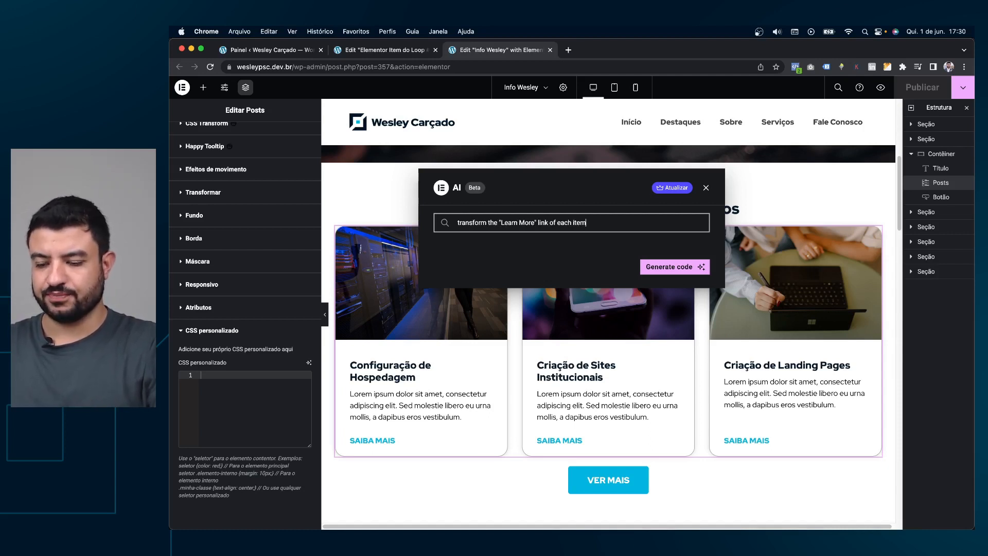
{"action": "type", "text": " in a button with"}
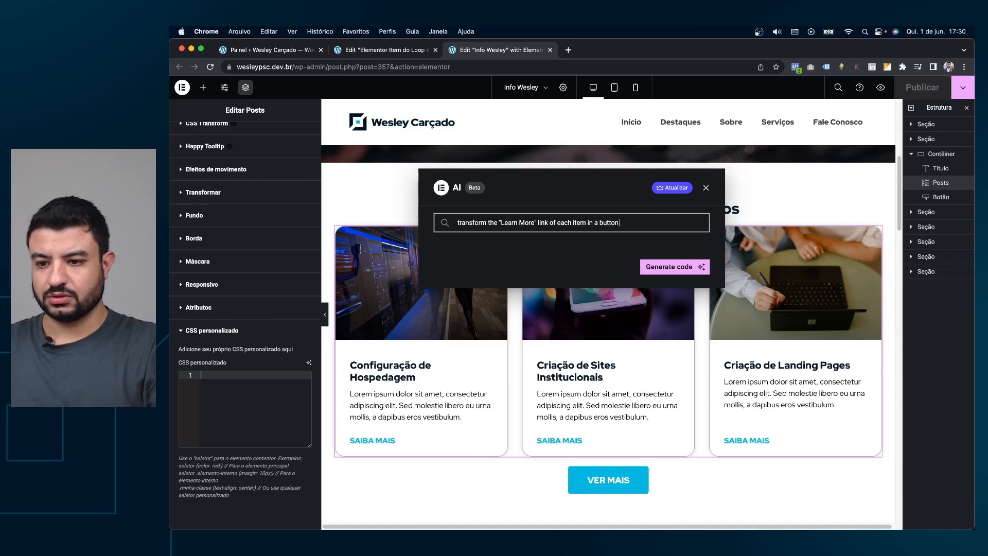
{"action": "left_click", "coordinate": [675, 267]}
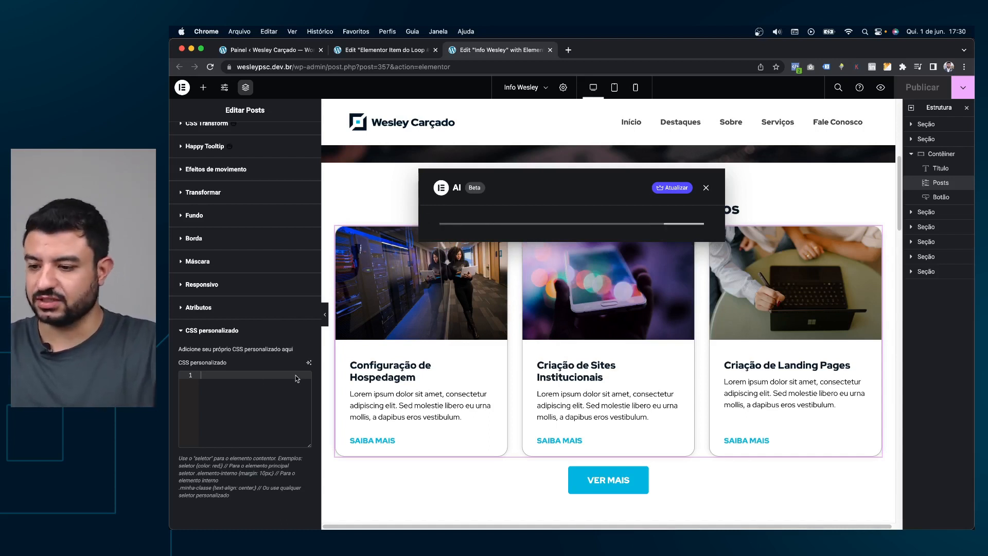
{"action": "left_click_drag", "start_coordinate": [447, 233], "coordinate": [568, 352]}
{"action": "left_click", "coordinate": [687, 379]}
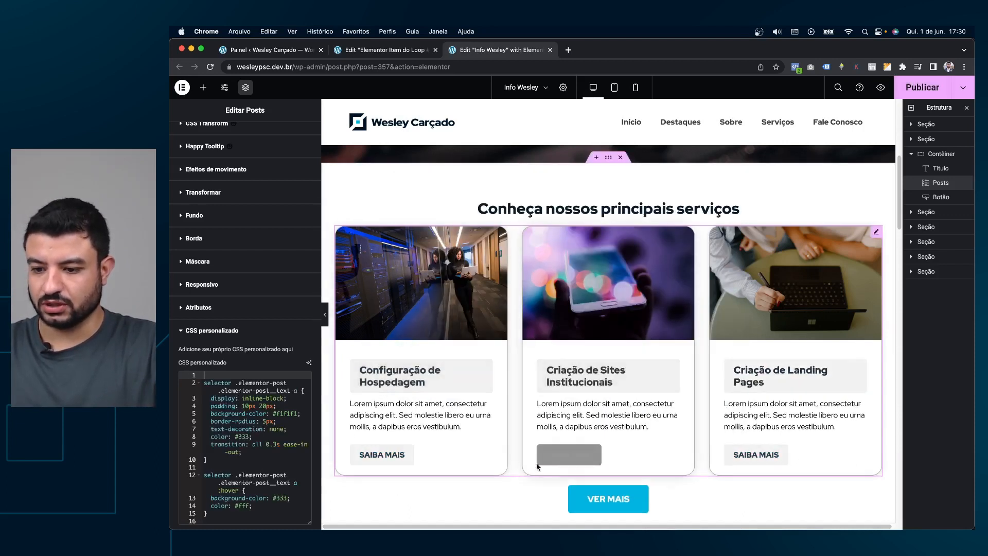
Delete all the posts grid's custom CSS and publish the loop item template.
{"action": "scroll", "coordinate": [540, 453], "scroll_direction": "down", "scroll_amount": 2}
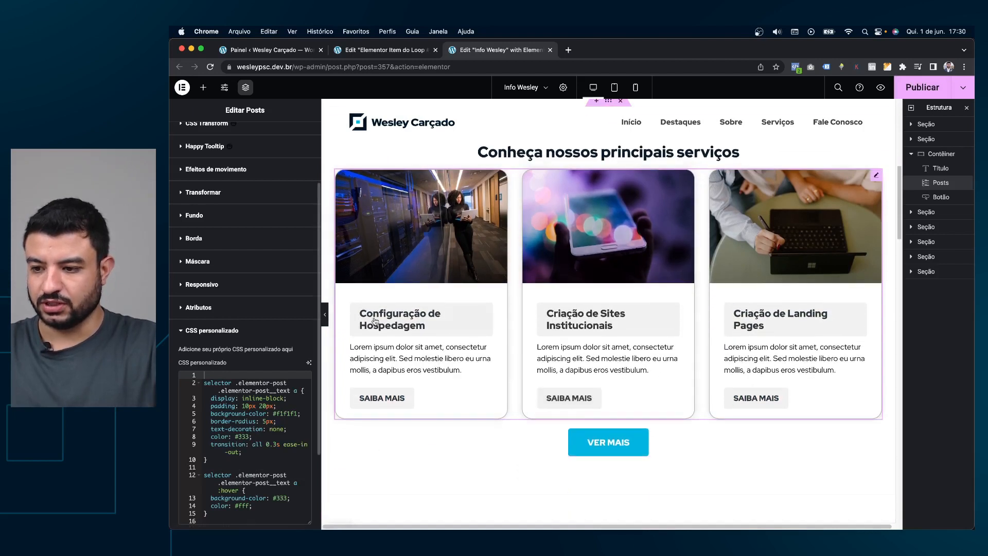
{"action": "scroll", "coordinate": [607, 335], "scroll_direction": "down", "scroll_amount": 1}
{"action": "scroll", "coordinate": [230, 391], "scroll_direction": "down", "scroll_amount": 2}
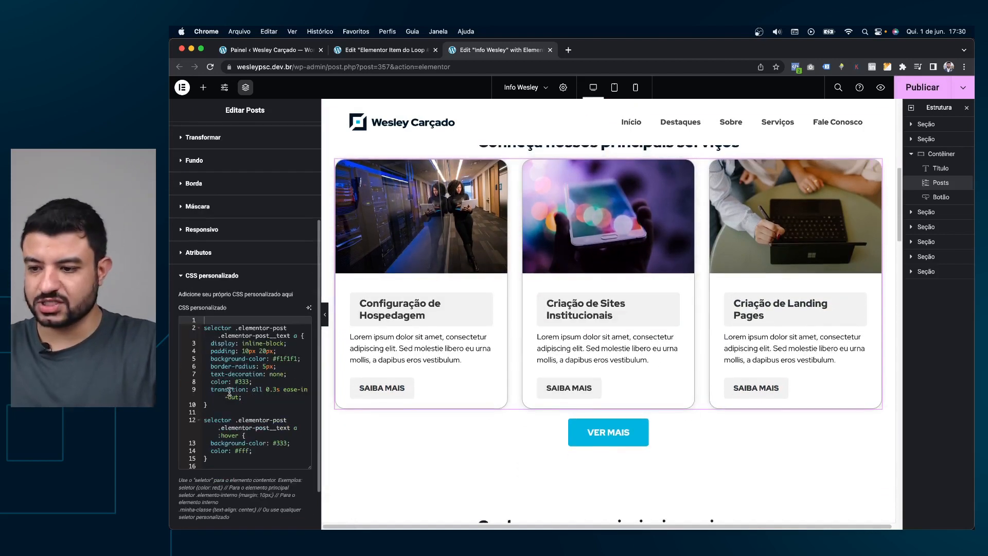
{"action": "scroll", "coordinate": [229, 391], "scroll_direction": "down", "scroll_amount": 1}
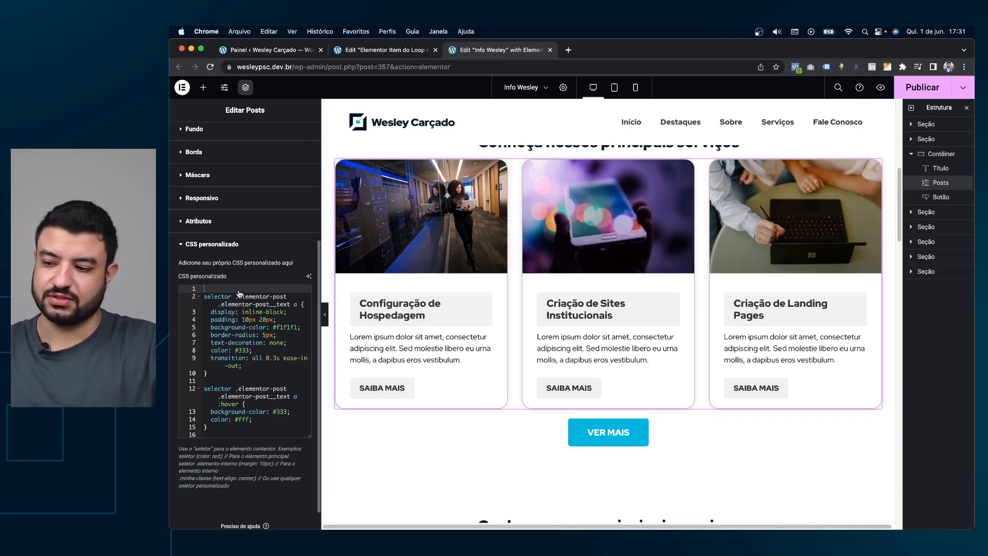
{"action": "left_click_drag", "start_coordinate": [221, 435], "coordinate": [199, 281]}
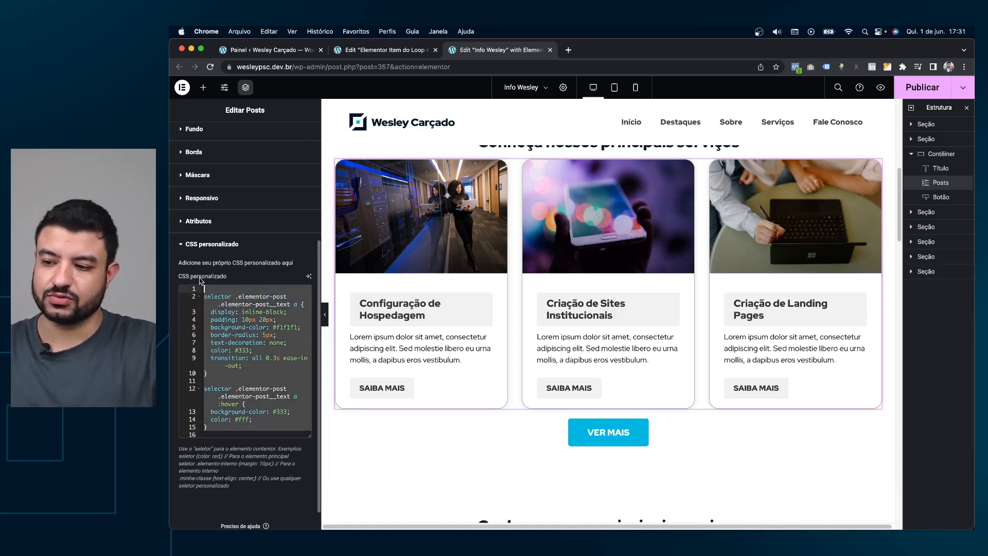
{"action": "key", "text": "BackSpace"}
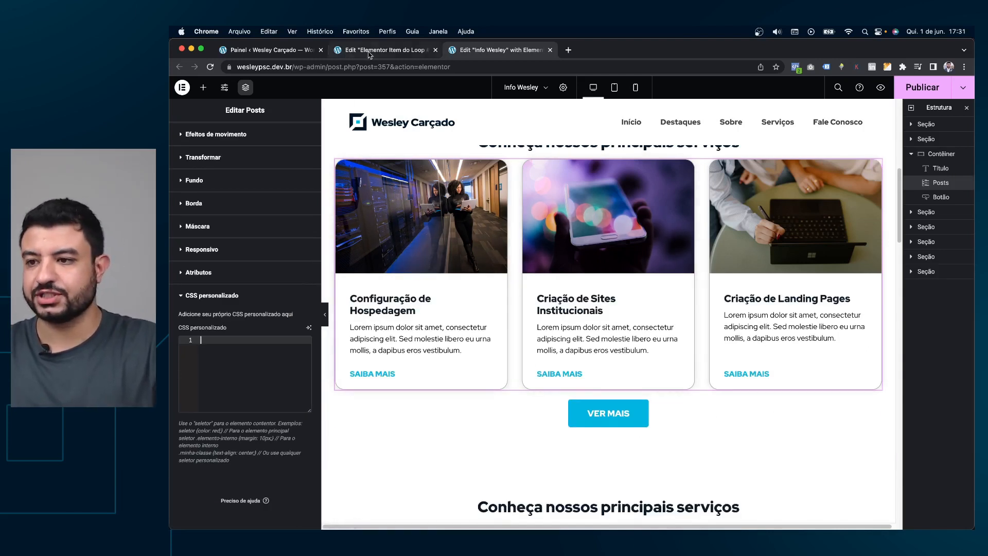
{"action": "left_click", "coordinate": [384, 50]}
{"action": "left_click", "coordinate": [917, 90]}
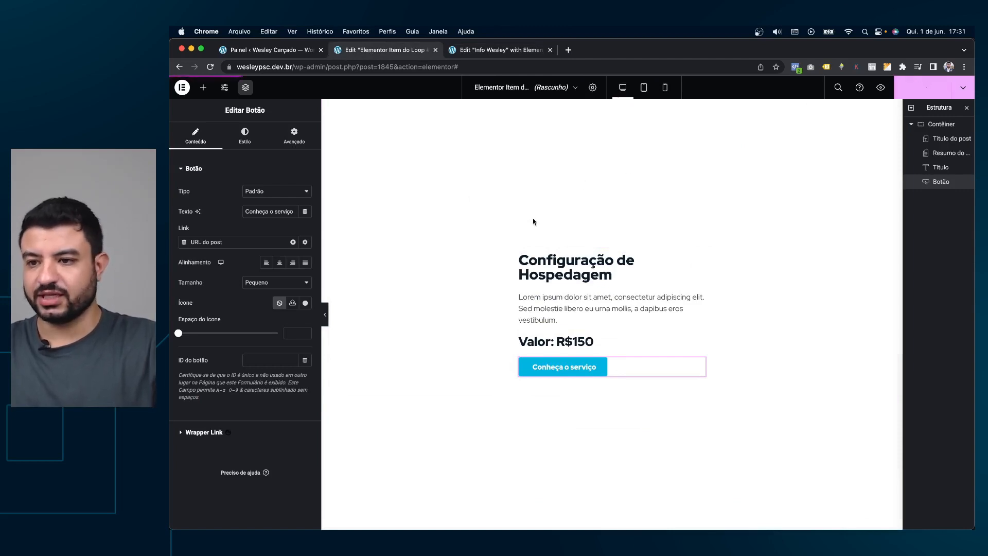
Search widgets for 'post' and drop a Loop Carousel above the Info Wesley services grid.
{"action": "left_click", "coordinate": [477, 47]}
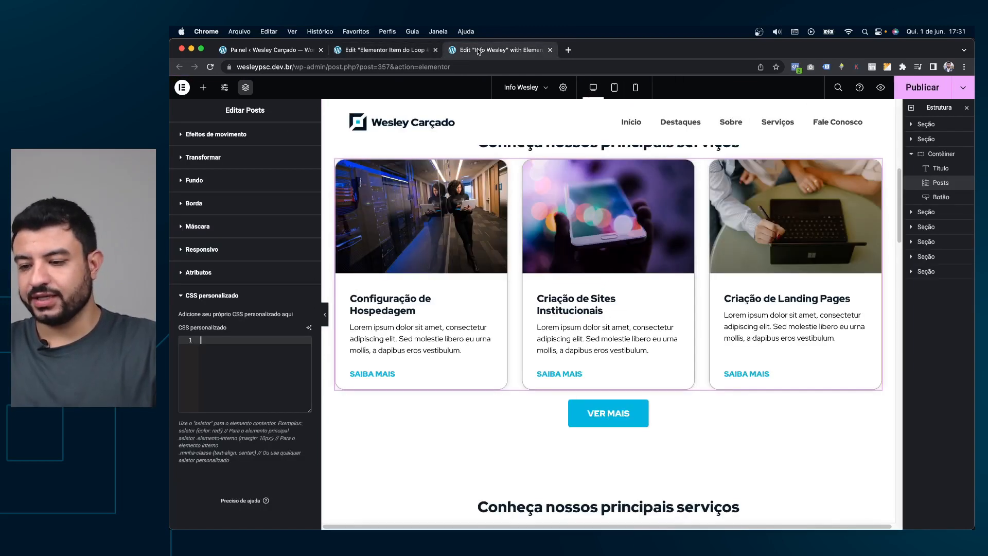
{"action": "scroll", "coordinate": [710, 249], "scroll_direction": "up", "scroll_amount": 2}
{"action": "key", "text": "super+z"}
{"action": "key", "text": "super+z"}
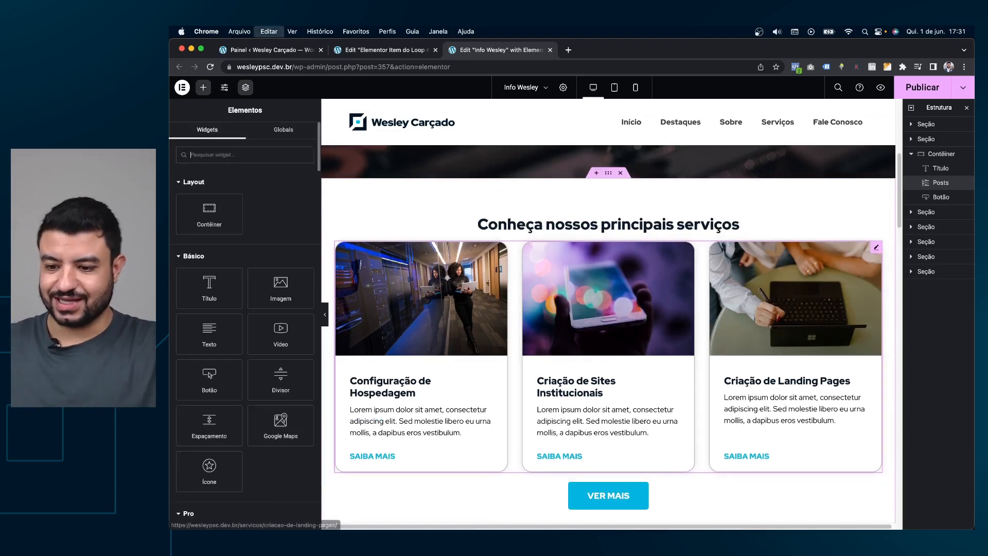
{"action": "right_click", "coordinate": [549, 261]}
{"action": "left_click", "coordinate": [683, 257]}
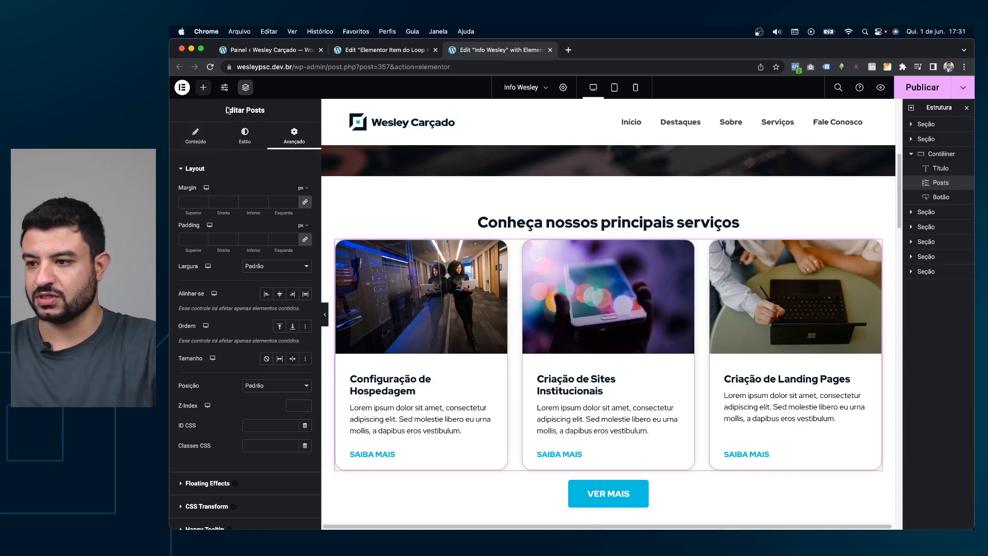
{"action": "left_click", "coordinate": [204, 87]}
{"action": "type", "text": "post"}
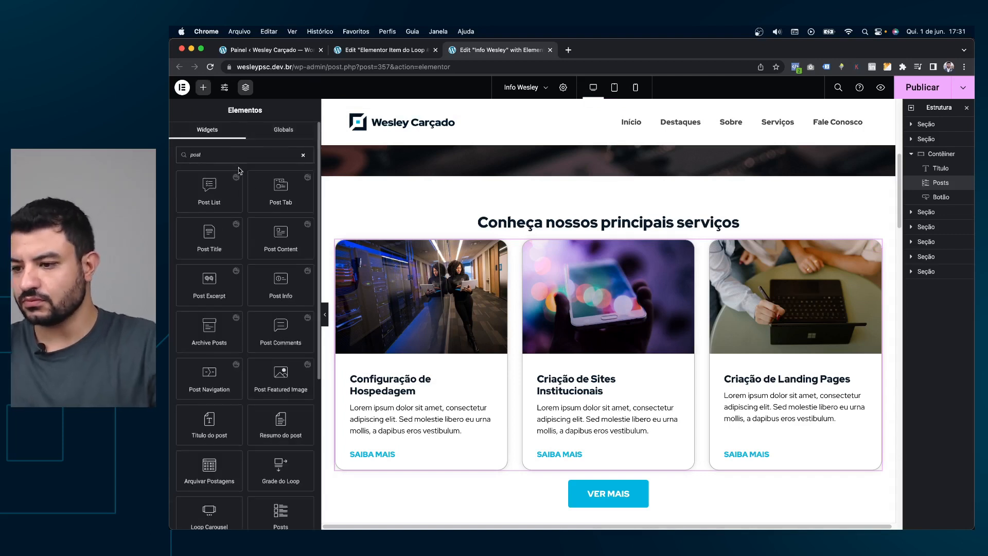
{"action": "scroll", "coordinate": [238, 206], "scroll_direction": "down", "scroll_amount": 2}
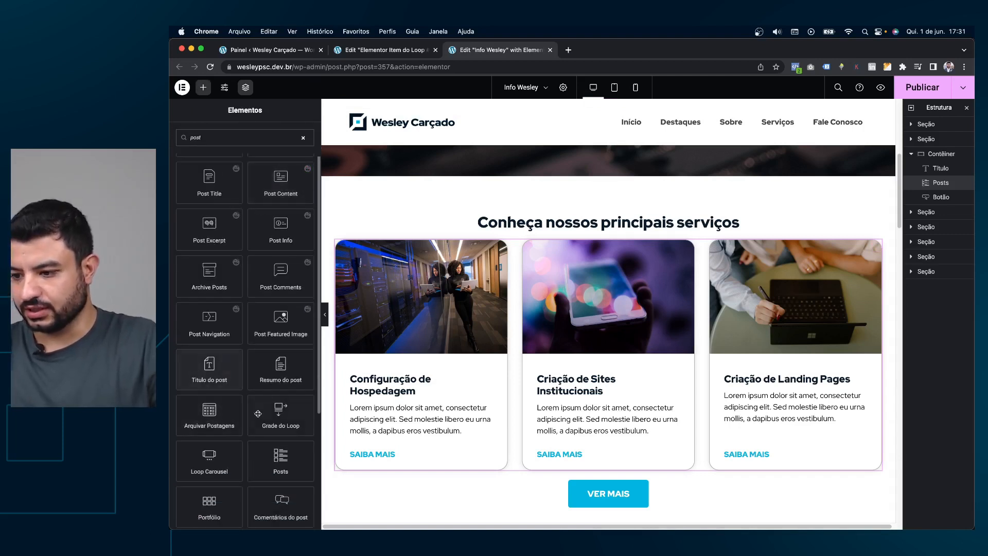
{"action": "scroll", "coordinate": [263, 417], "scroll_direction": "down", "scroll_amount": 1}
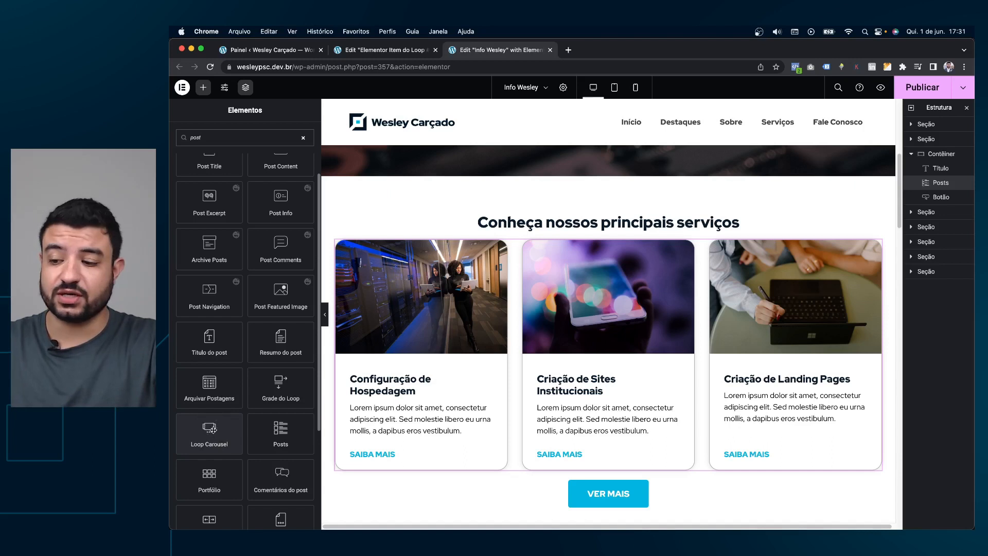
{"action": "left_click_drag", "start_coordinate": [212, 434], "coordinate": [449, 282]}
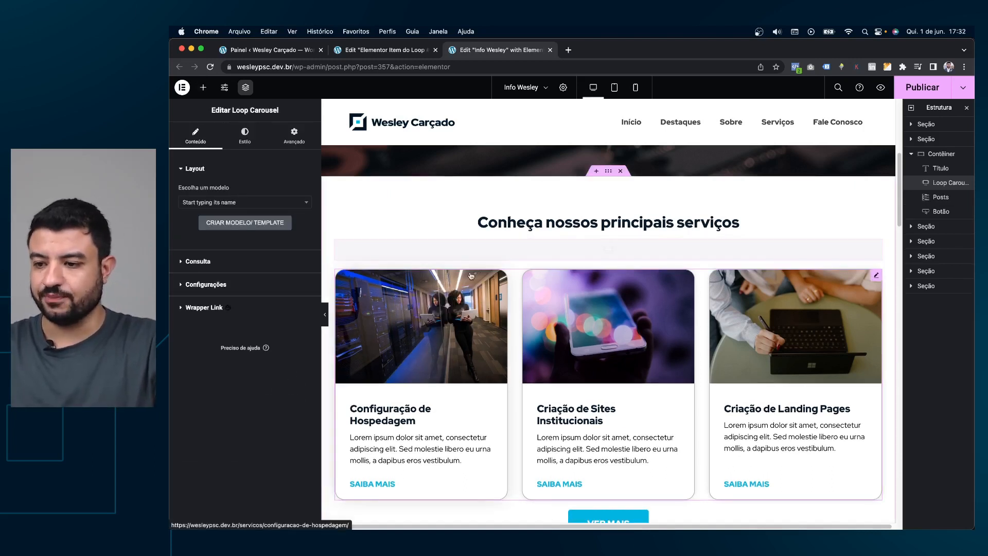
Rename the loop item template's title to 'Loop Serviços - Aula'.
{"action": "left_click", "coordinate": [283, 205]}
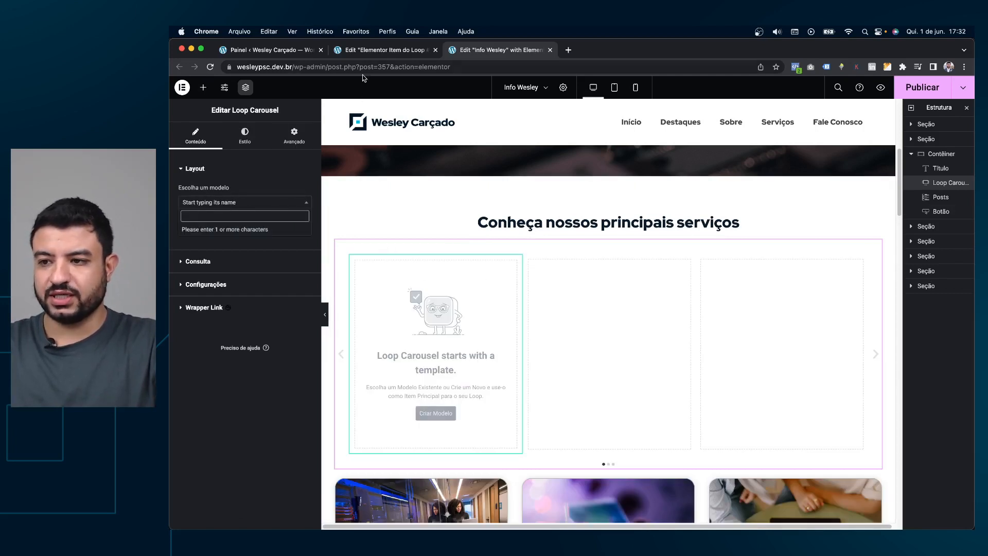
{"action": "left_click", "coordinate": [365, 51]}
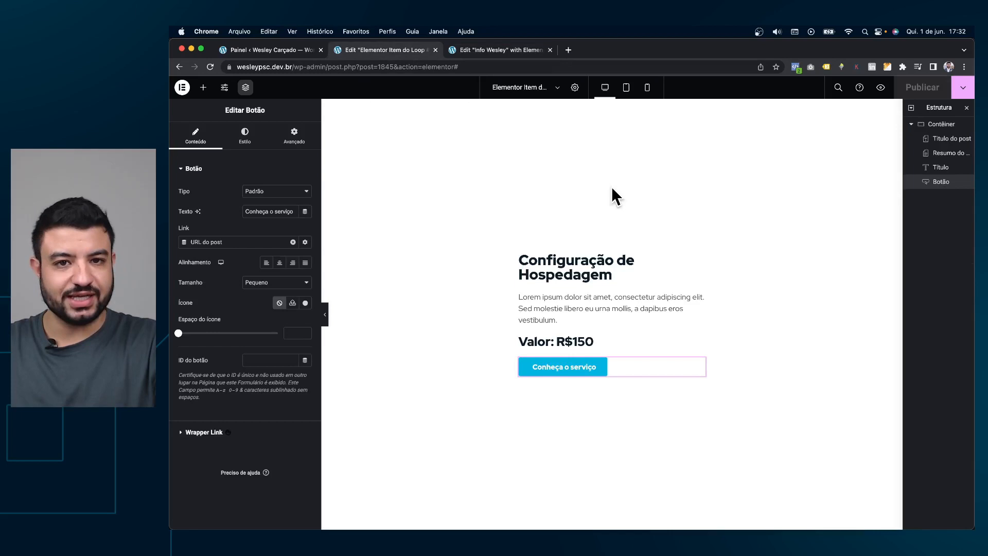
{"action": "left_click", "coordinate": [575, 88]}
{"action": "triple_click", "coordinate": [266, 244]}
{"action": "type", "text": "Loop "}
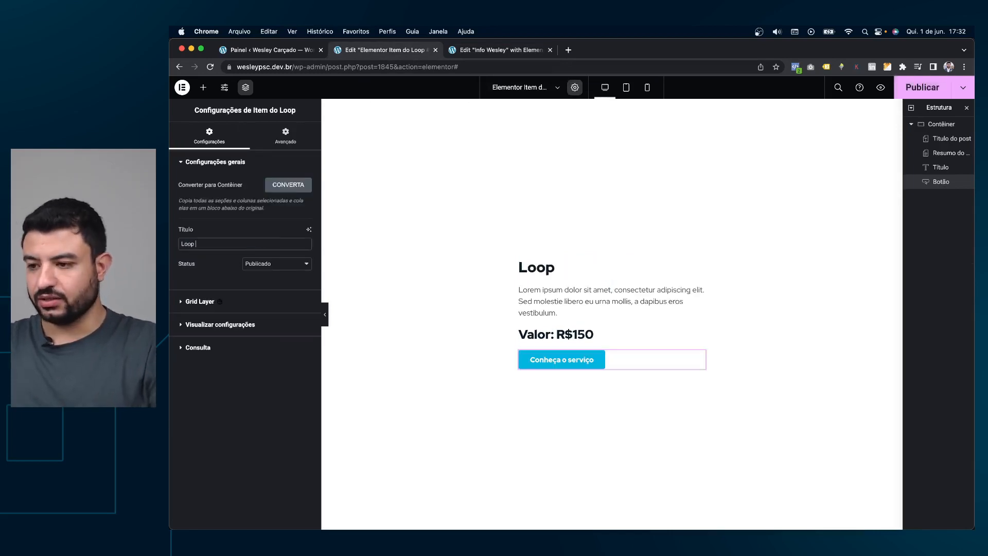
{"action": "type", "text": "S"}
{"action": "key", "text": "BackSpace"}
{"action": "type", "text": "Aula"}
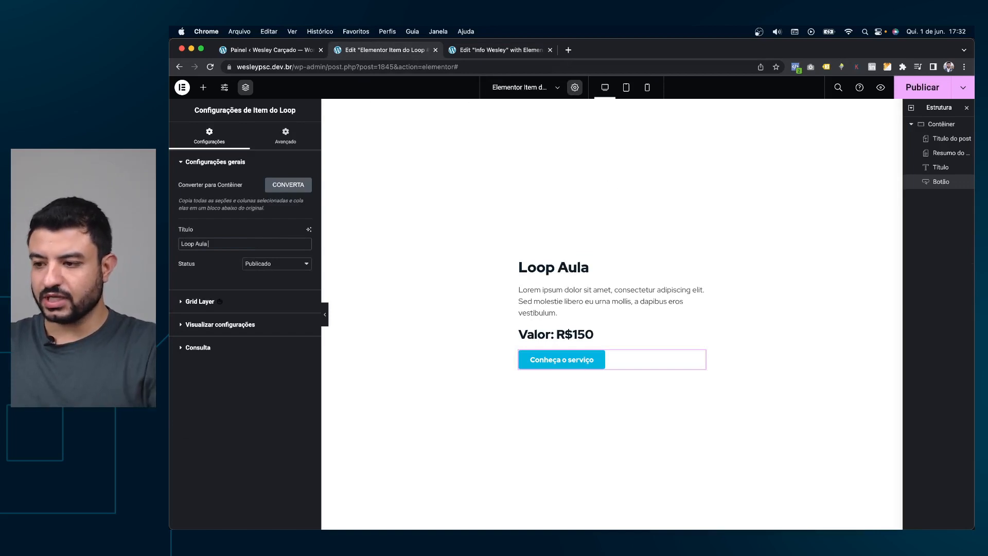
{"action": "type", "text": " S"}
{"action": "key", "text": "BackSpace"}
{"action": "key", "text": "BackSpace"}
{"action": "key", "text": "BackSpace"}
{"action": "key", "text": "BackSpace"}
{"action": "key", "text": "BackSpace"}
{"action": "key", "text": "BackSpace"}
{"action": "type", "text": "S"}
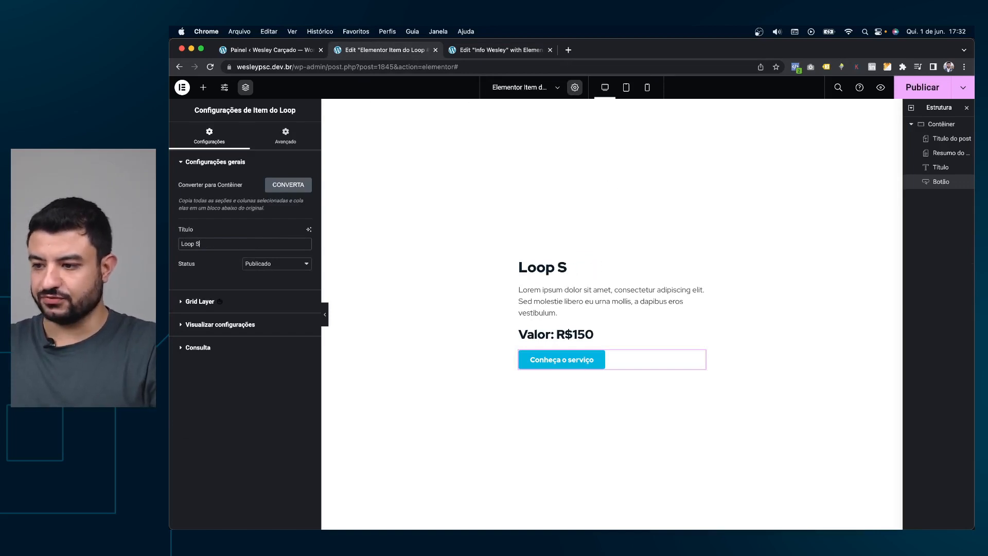
{"action": "type", "text": "erviços - Aula"}
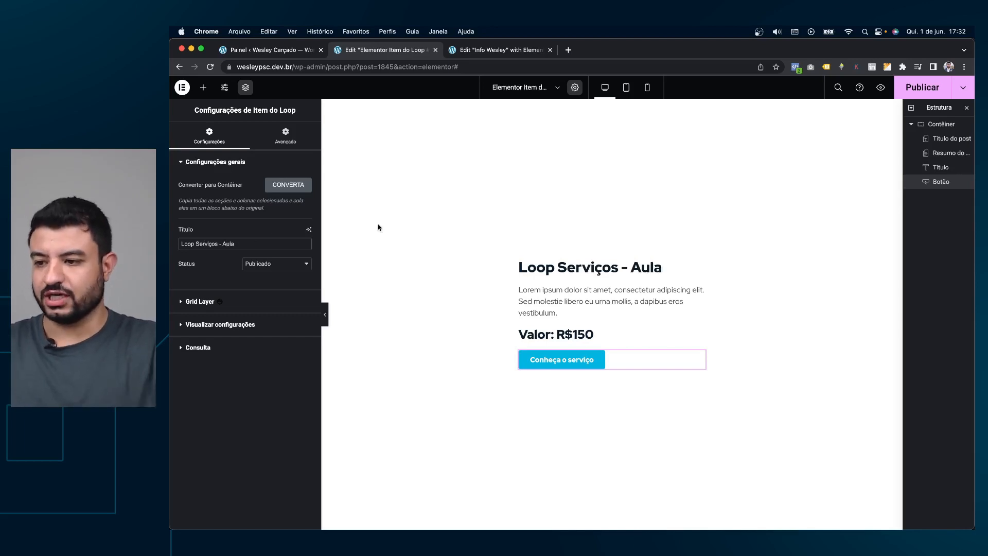
{"action": "left_click_drag", "start_coordinate": [245, 243], "coordinate": [170, 244]}
{"action": "left_click", "coordinate": [256, 249]}
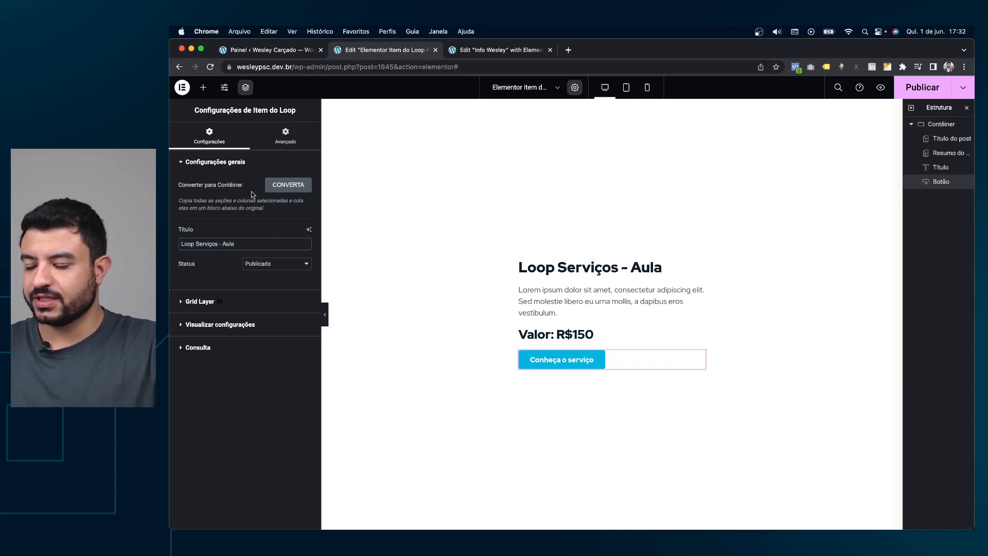
Publish the renamed template and search 'loop' in the carousel's template picker.
{"action": "left_click", "coordinate": [484, 50]}
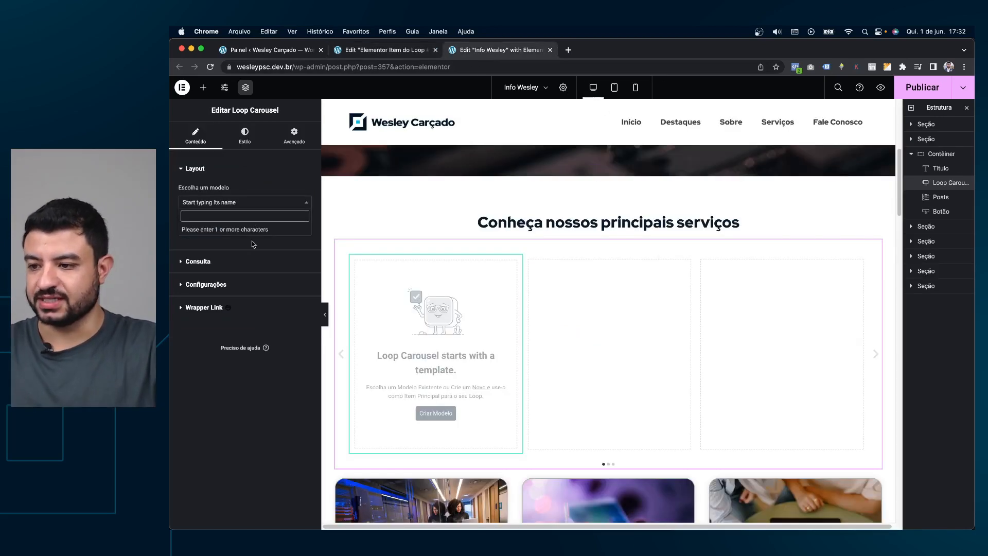
{"action": "left_click", "coordinate": [369, 50]}
{"action": "left_click", "coordinate": [920, 87]}
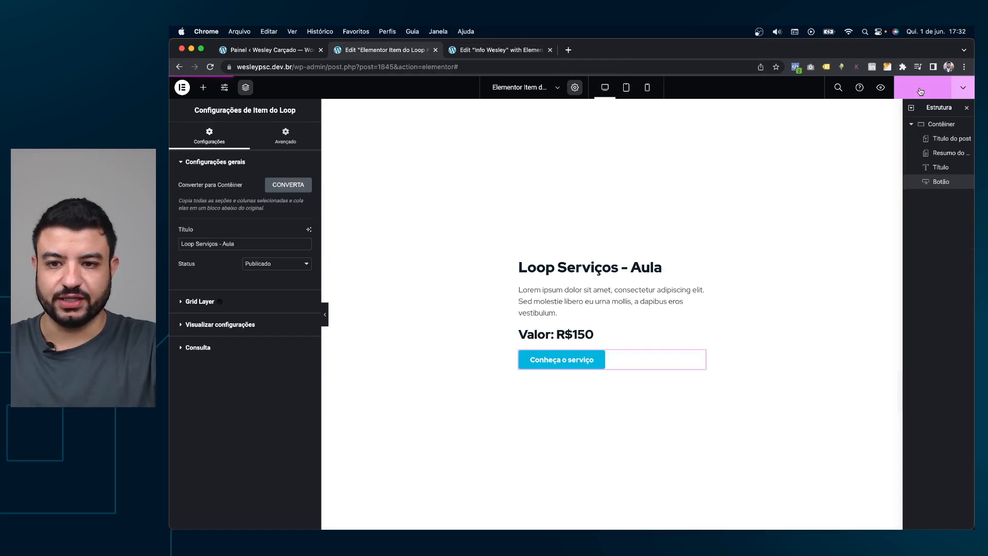
{"action": "left_click", "coordinate": [520, 51]}
{"action": "type", "text": "loop"}
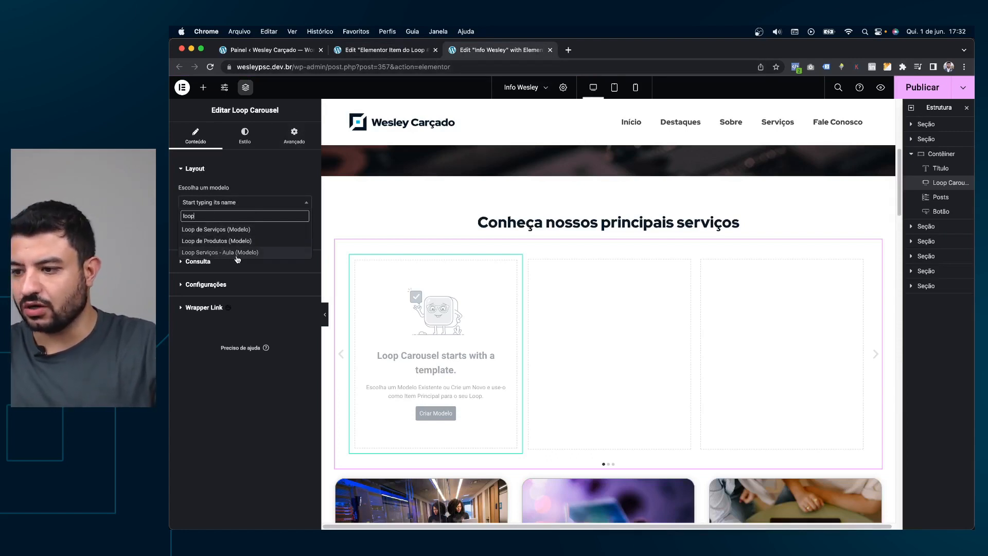
Assign the Loop Serviços - Aula template to the carousel and open its query source list.
{"action": "left_click", "coordinate": [228, 252]}
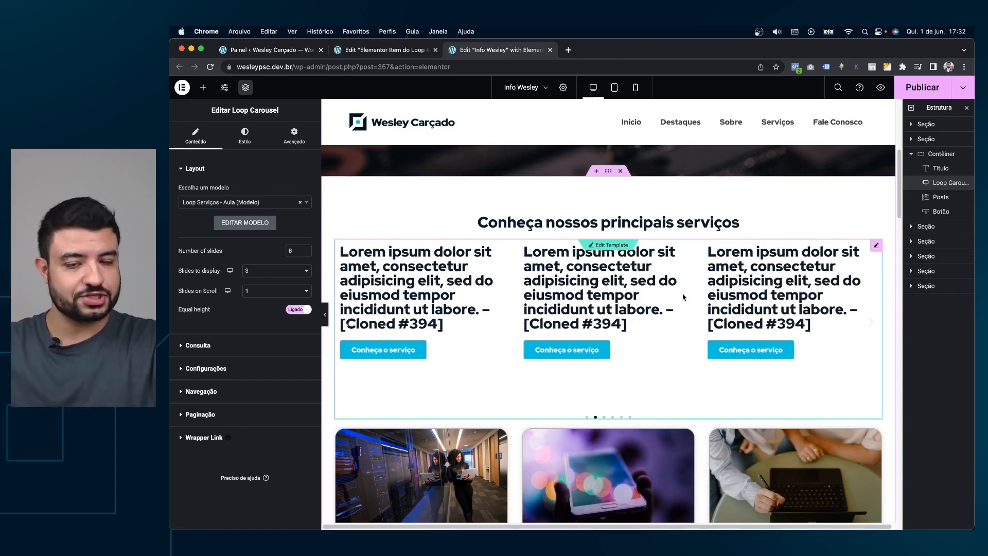
{"action": "left_click", "coordinate": [209, 344]}
{"action": "left_click", "coordinate": [269, 215]}
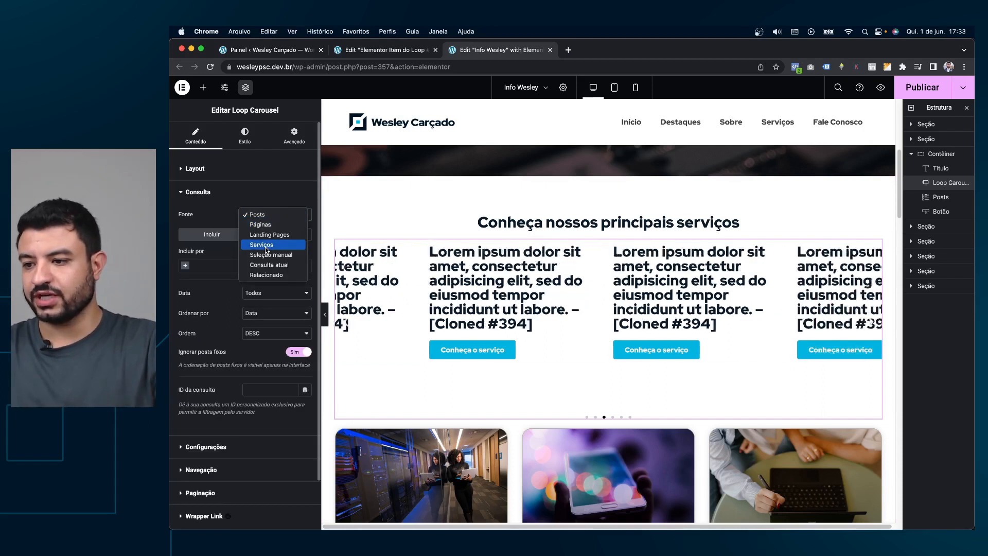
Query Serviços with all dates, sorted by Título in ASC order.
{"action": "left_click", "coordinate": [266, 245]}
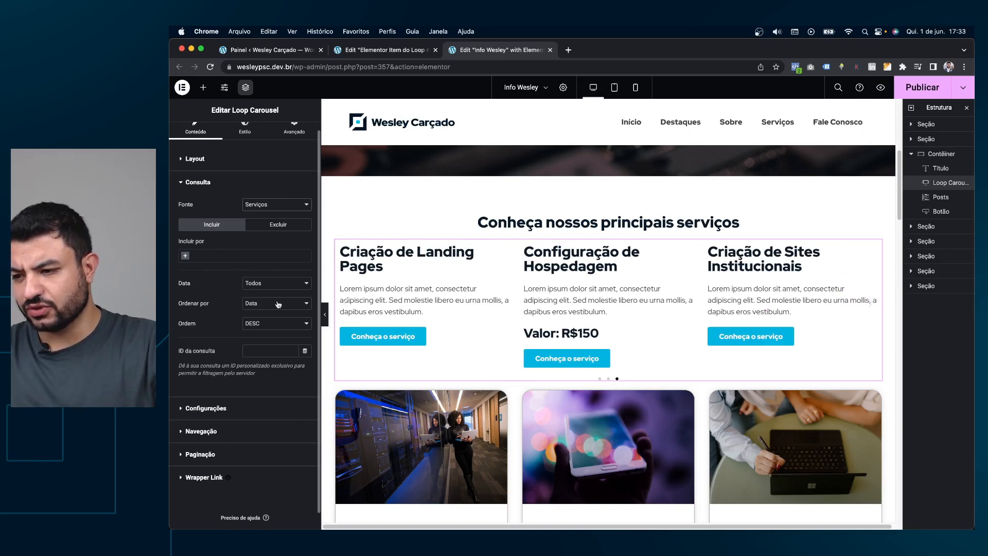
{"action": "left_click", "coordinate": [268, 287]}
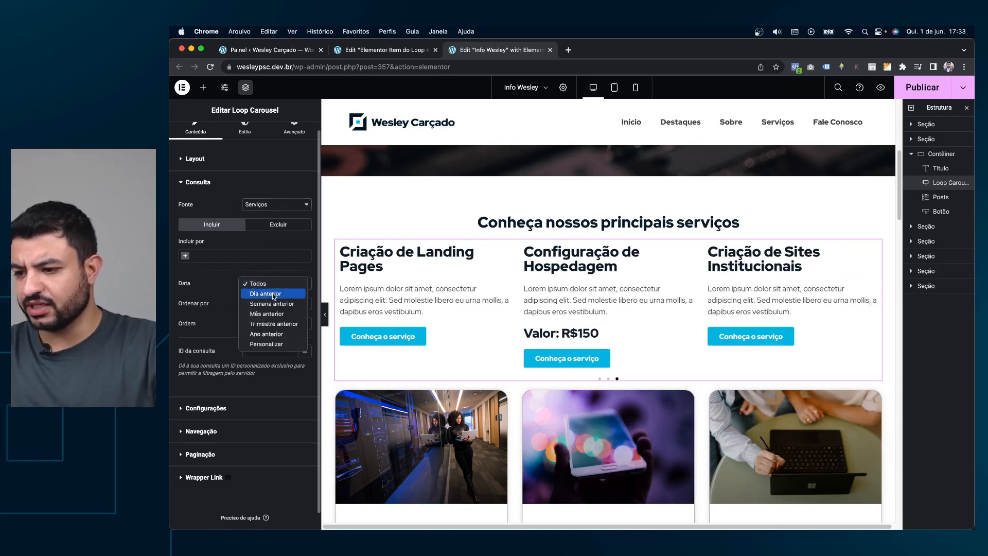
{"action": "left_click", "coordinate": [221, 325]}
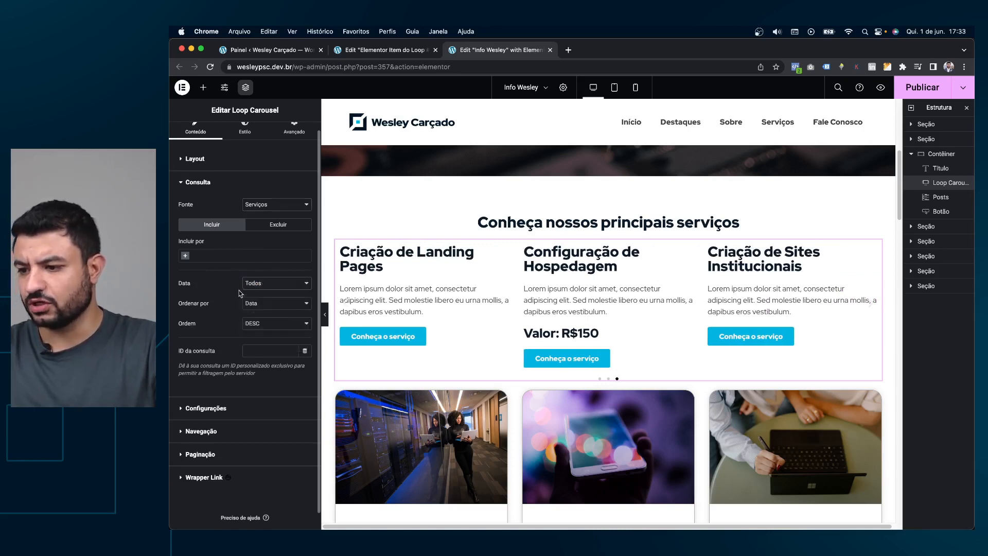
{"action": "left_click", "coordinate": [275, 303]}
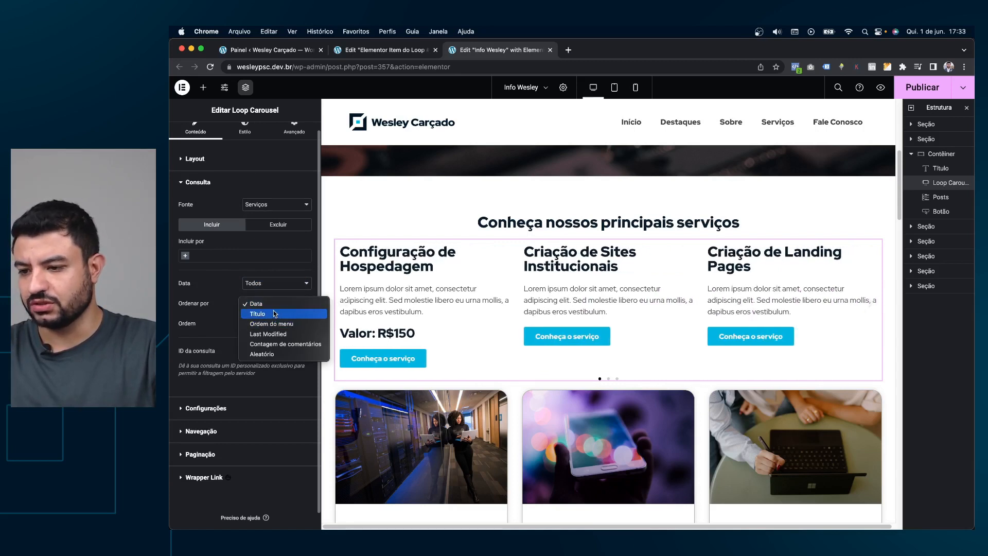
{"action": "left_click", "coordinate": [274, 314]}
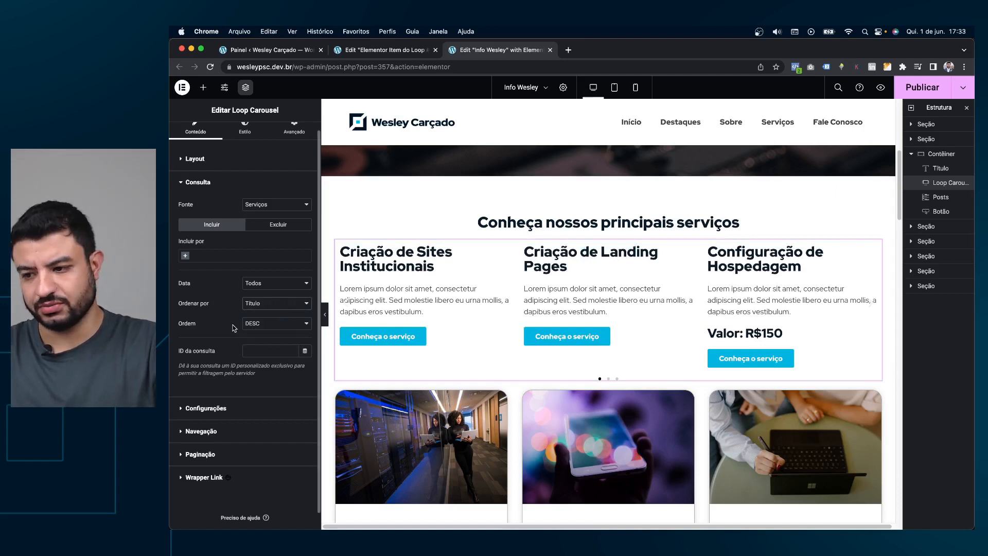
{"action": "left_click", "coordinate": [264, 325]}
{"action": "left_click", "coordinate": [275, 311]}
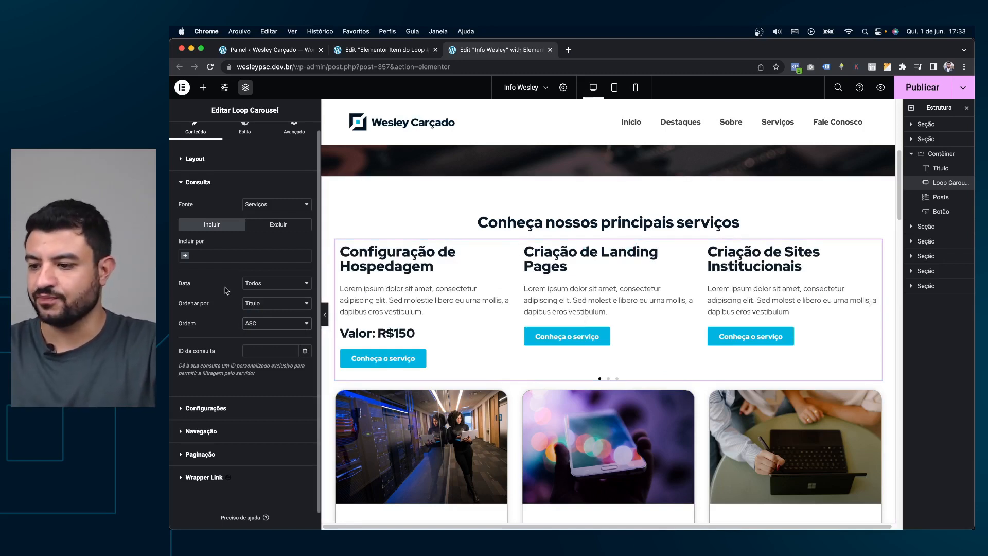
{"action": "left_click", "coordinate": [223, 408]}
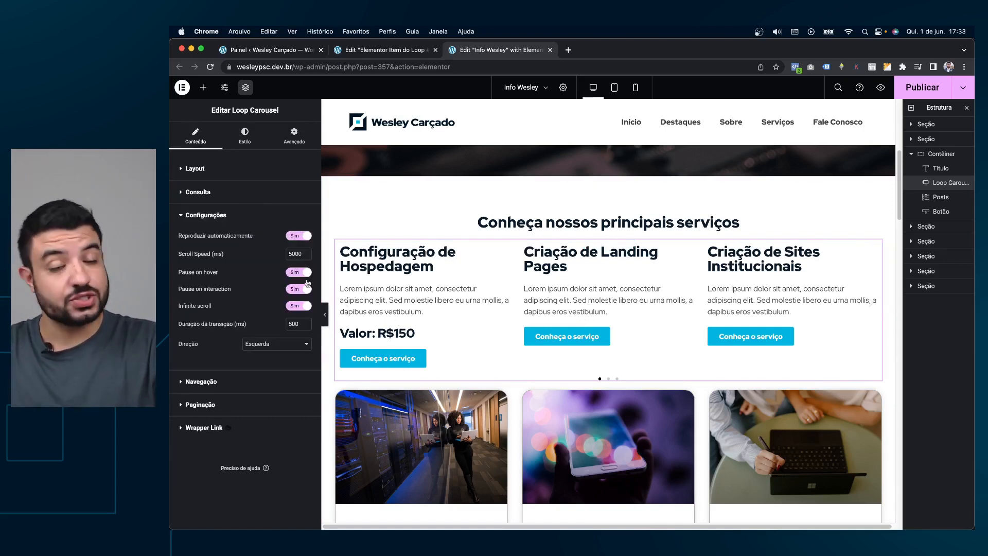
Turn off autoplay and infinite scroll, and try 1 slide before restoring 3.
{"action": "left_click", "coordinate": [303, 236]}
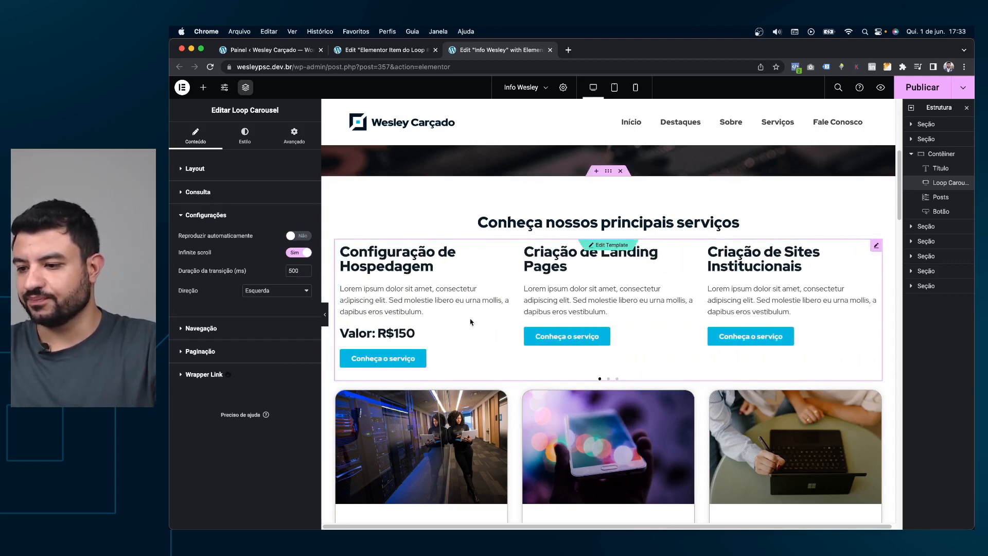
{"action": "left_click", "coordinate": [300, 252]}
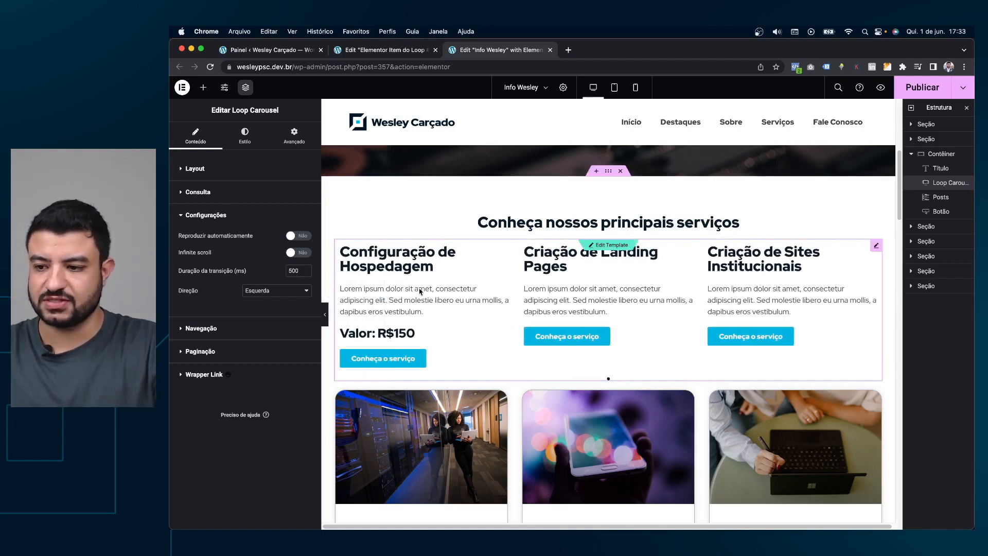
{"action": "left_click", "coordinate": [288, 168]}
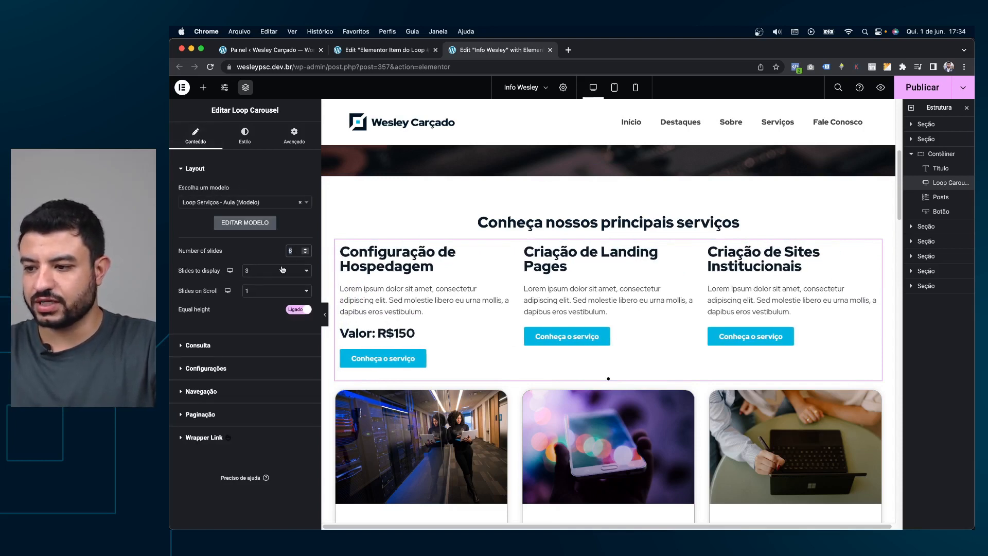
{"action": "left_click", "coordinate": [268, 273]}
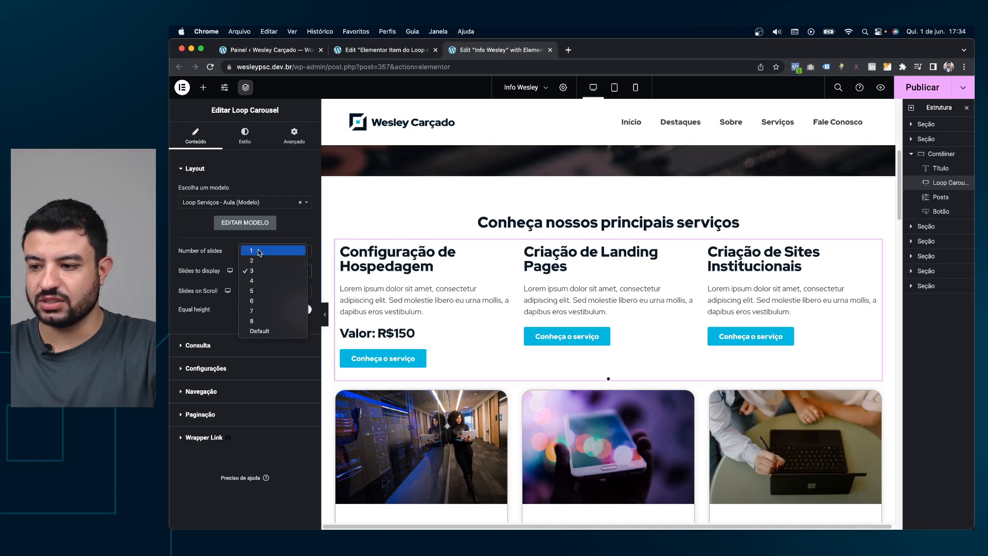
{"action": "left_click", "coordinate": [261, 252]}
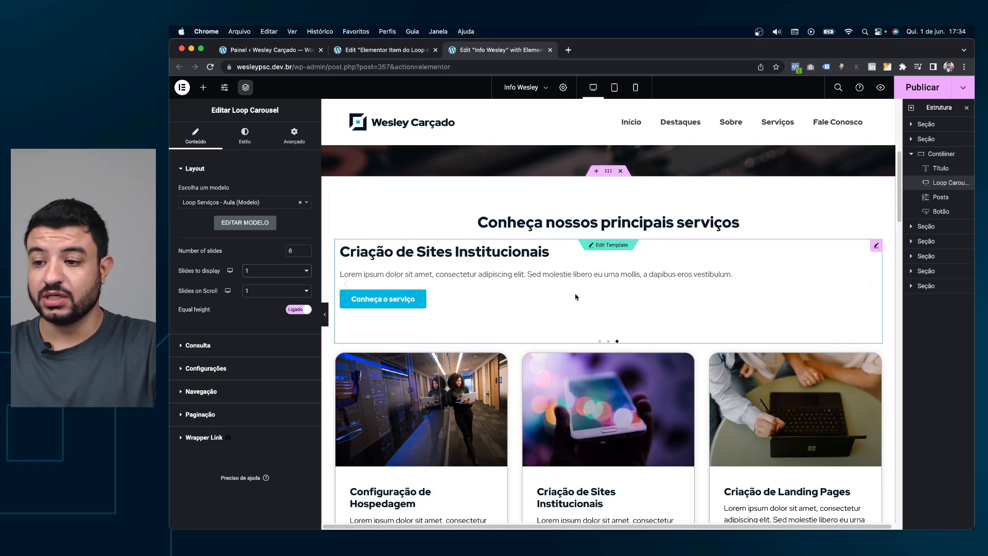
{"action": "left_click", "coordinate": [306, 271]}
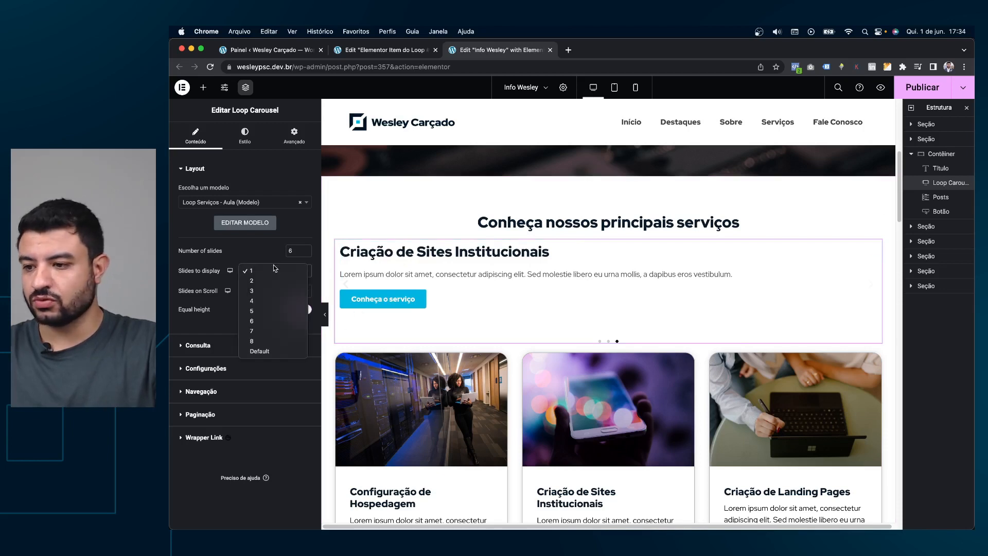
{"action": "left_click", "coordinate": [263, 291]}
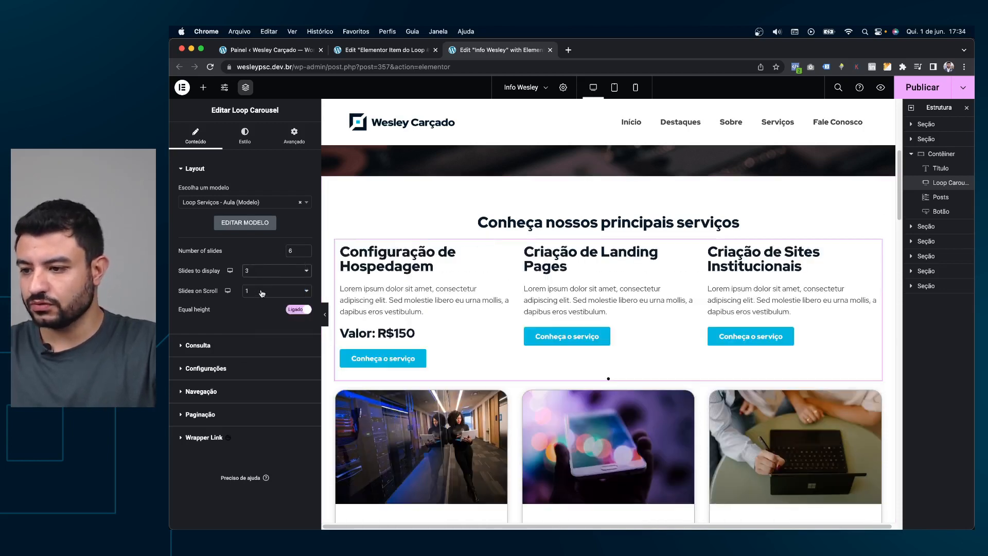
Re-enable infinite scroll and autoplay for the carousel.
{"action": "left_click", "coordinate": [242, 345]}
{"action": "left_click", "coordinate": [231, 417]}
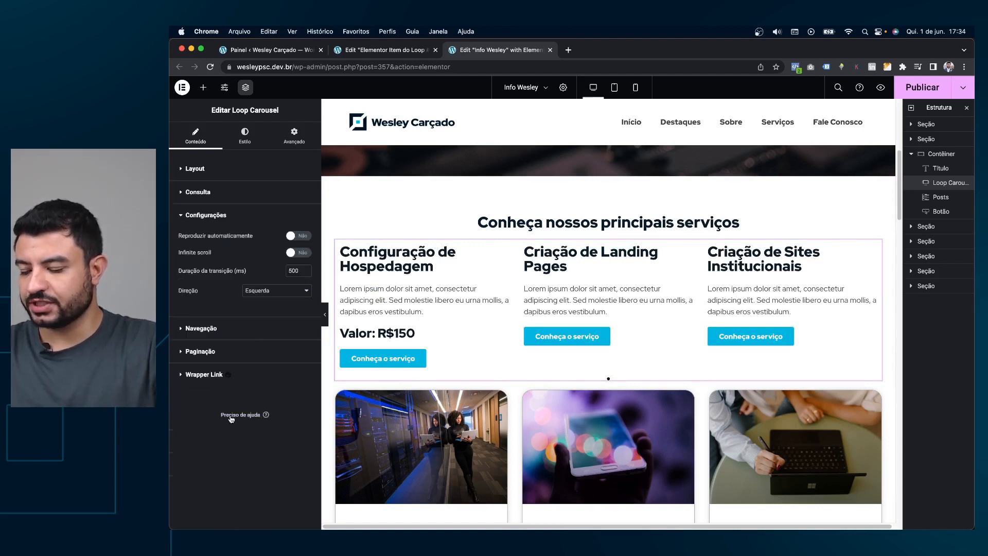
{"action": "left_click", "coordinate": [294, 253]}
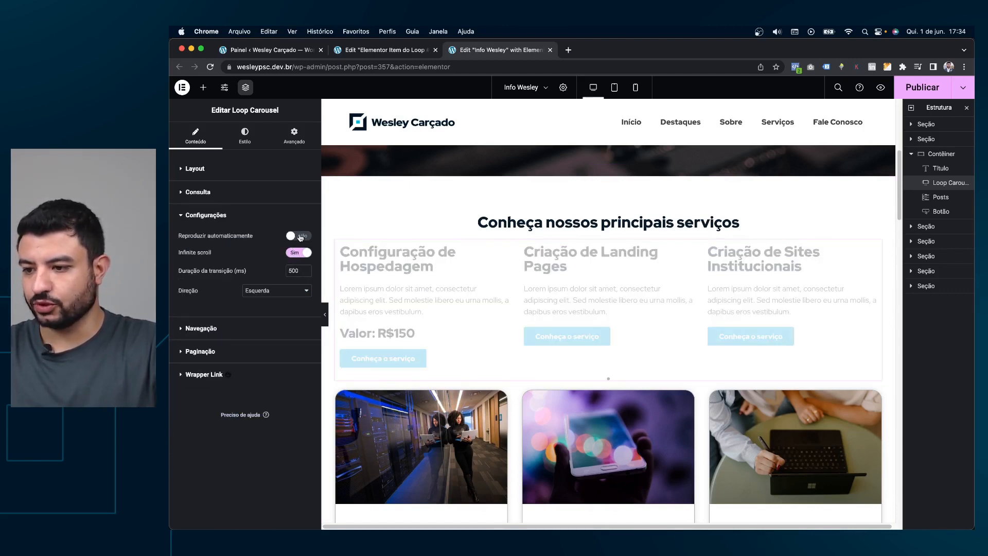
{"action": "left_click", "coordinate": [298, 236]}
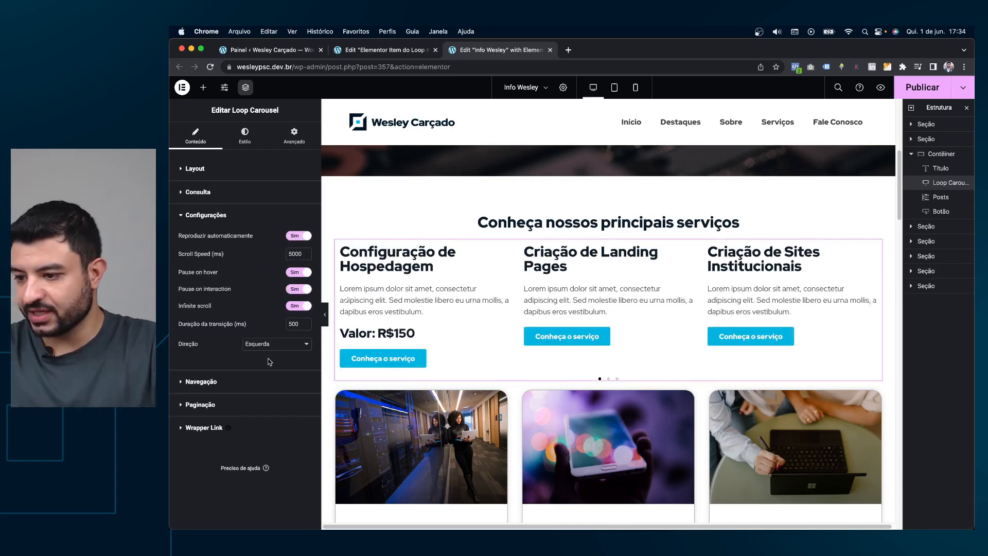
{"action": "left_click", "coordinate": [232, 381]}
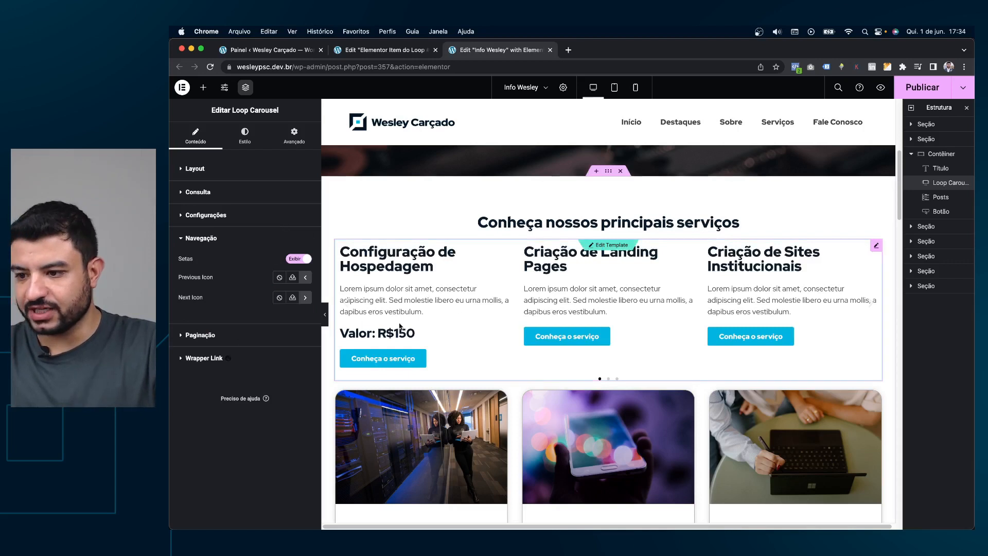
Review the carousel pagination options, keeping dots.
{"action": "left_click", "coordinate": [346, 305]}
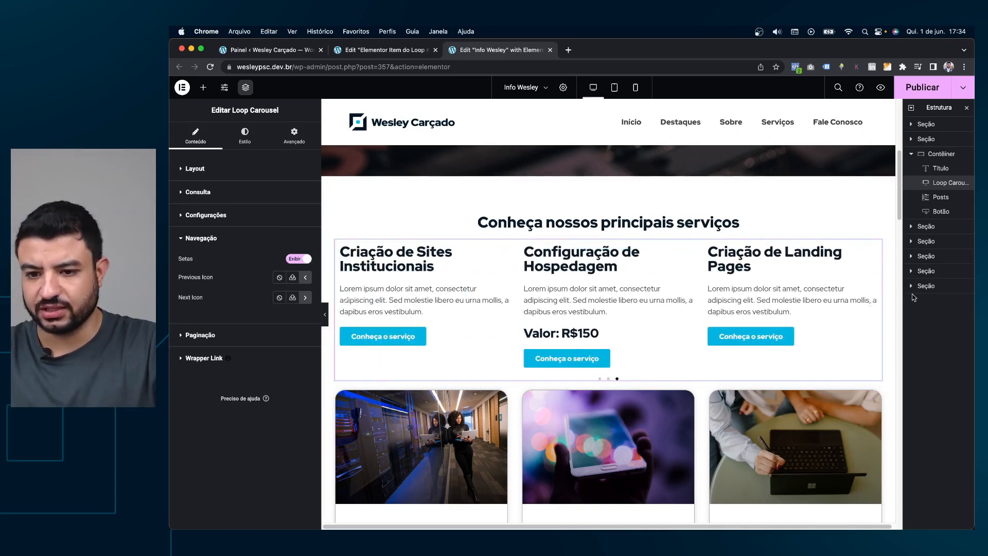
{"action": "left_click", "coordinate": [200, 334]}
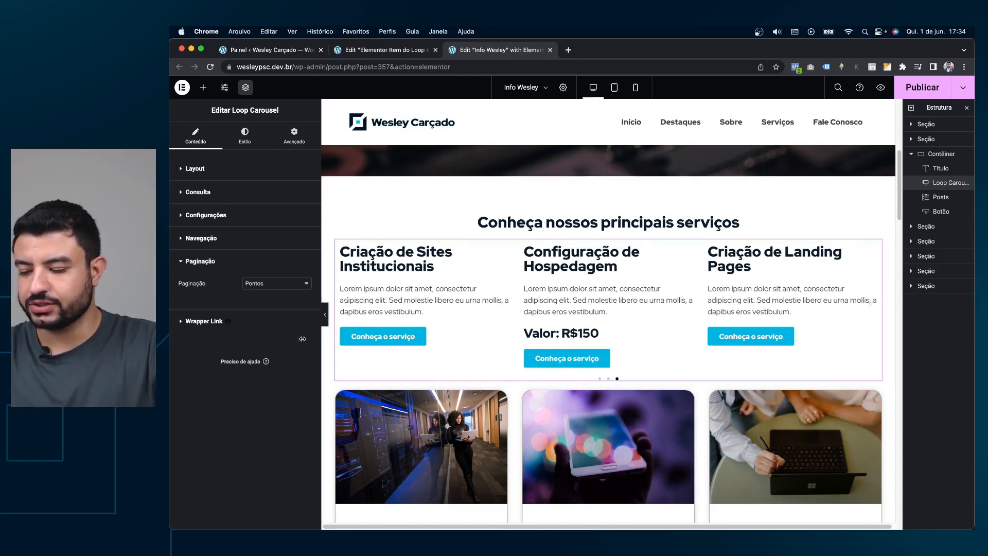
{"action": "left_click", "coordinate": [288, 284]}
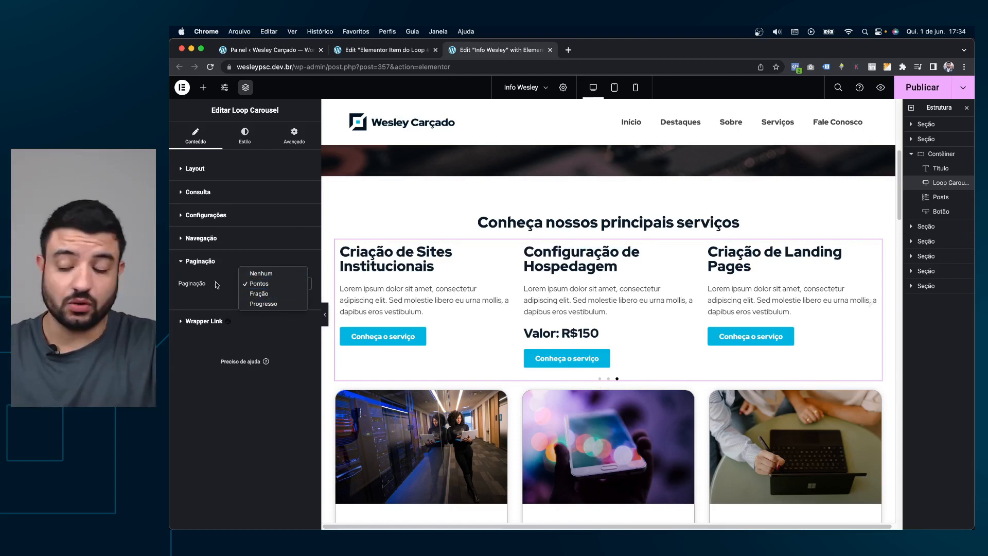
{"action": "left_click", "coordinate": [201, 348]}
Set the gap between carousel slides to 20.
{"action": "left_click", "coordinate": [250, 146]}
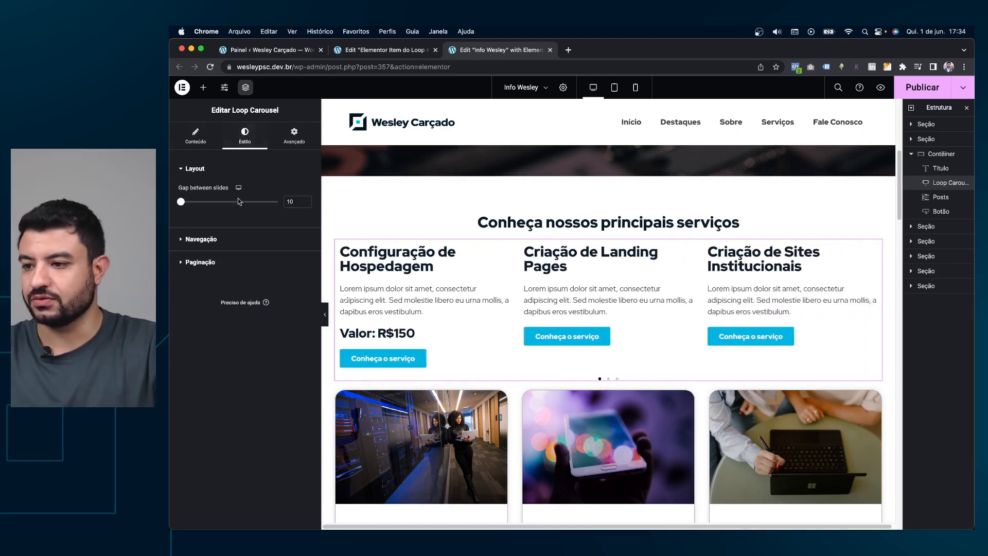
{"action": "mouse_move", "coordinate": [186, 204]}
{"action": "left_mouse_down"}
{"action": "mouse_move", "coordinate": [227, 206]}
{"action": "mouse_move", "coordinate": [205, 203]}
{"action": "left_mouse_up"}
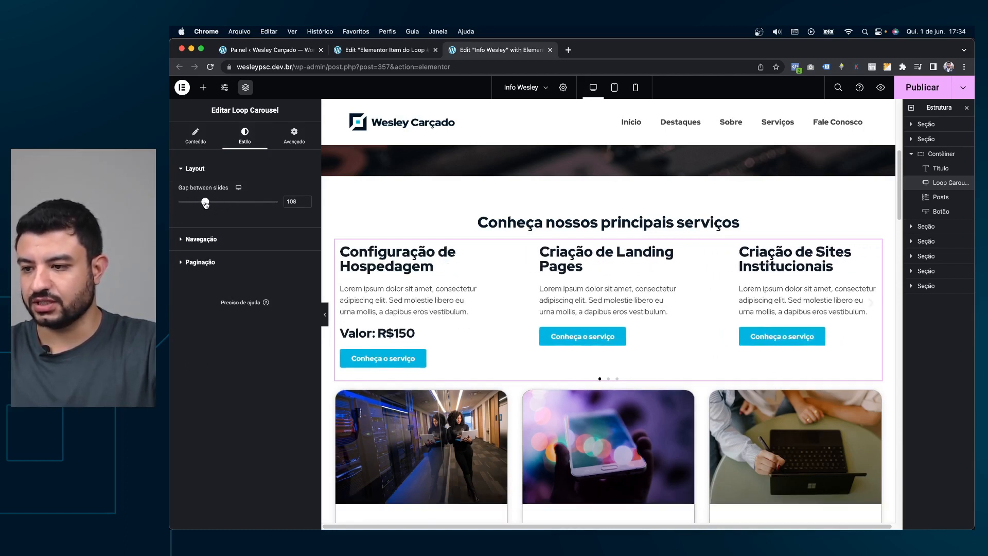
{"action": "double_click", "coordinate": [291, 202]}
{"action": "type", "text": "20"}
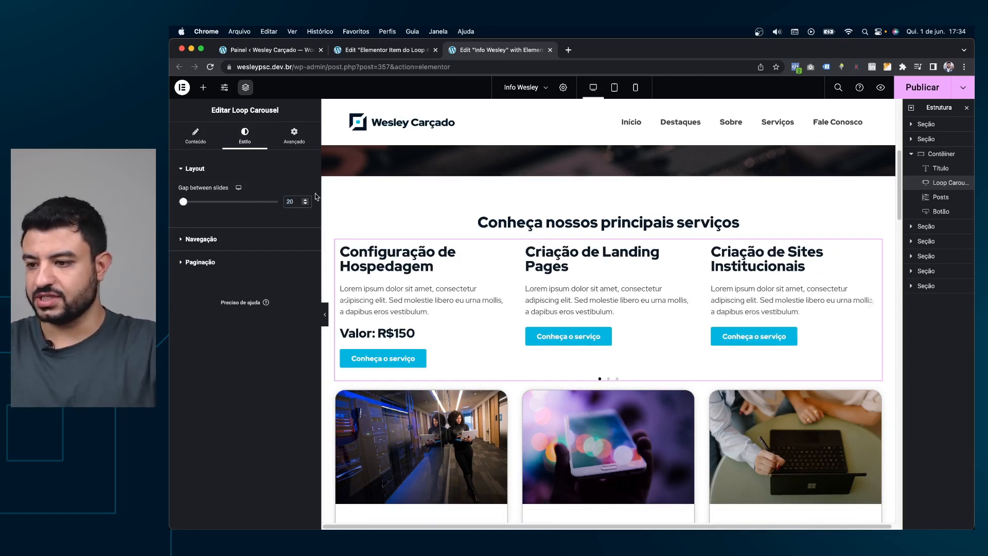
Place the navigation arrows outside the slides and colour them with global Primário.
{"action": "left_click", "coordinate": [213, 240]}
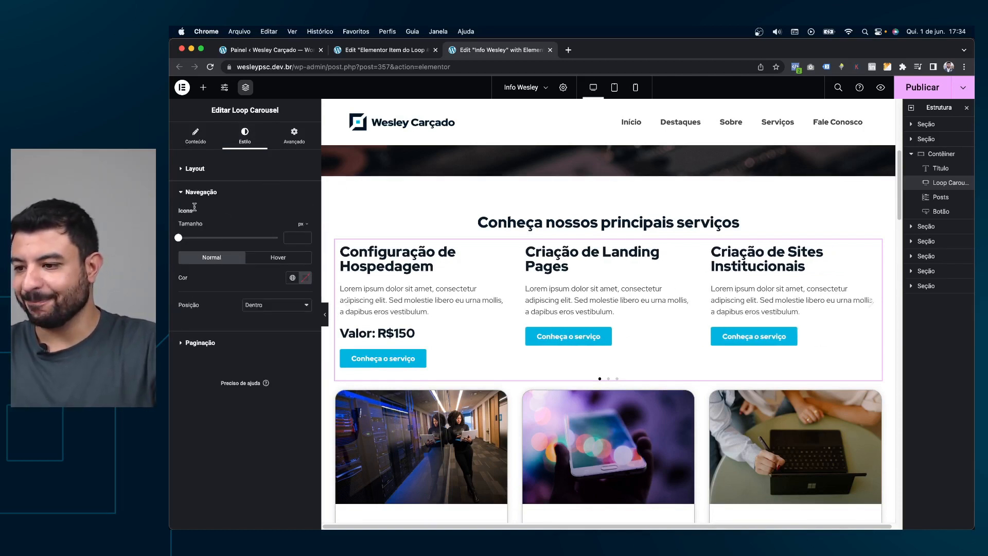
{"action": "left_click", "coordinate": [277, 308]}
{"action": "left_click", "coordinate": [265, 316]}
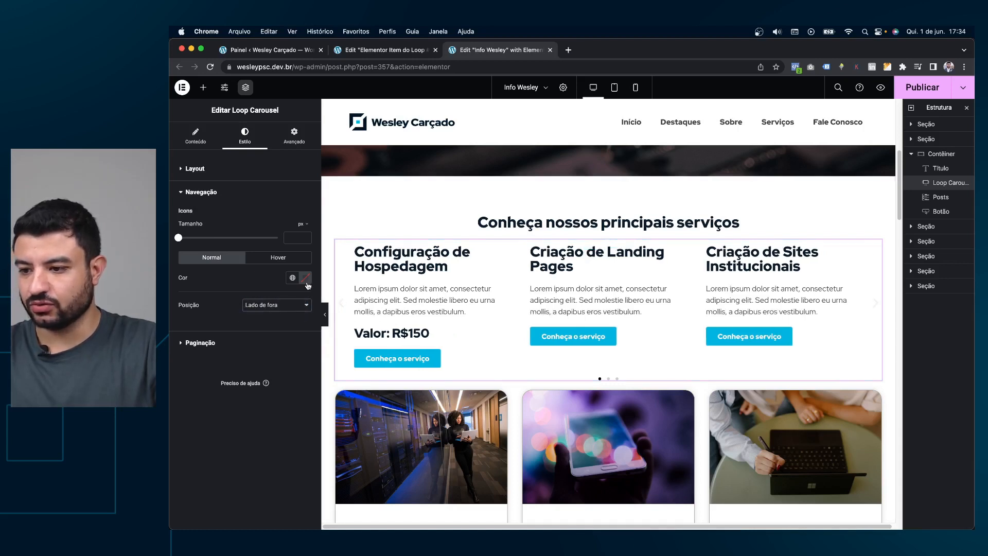
{"action": "left_click", "coordinate": [306, 277]}
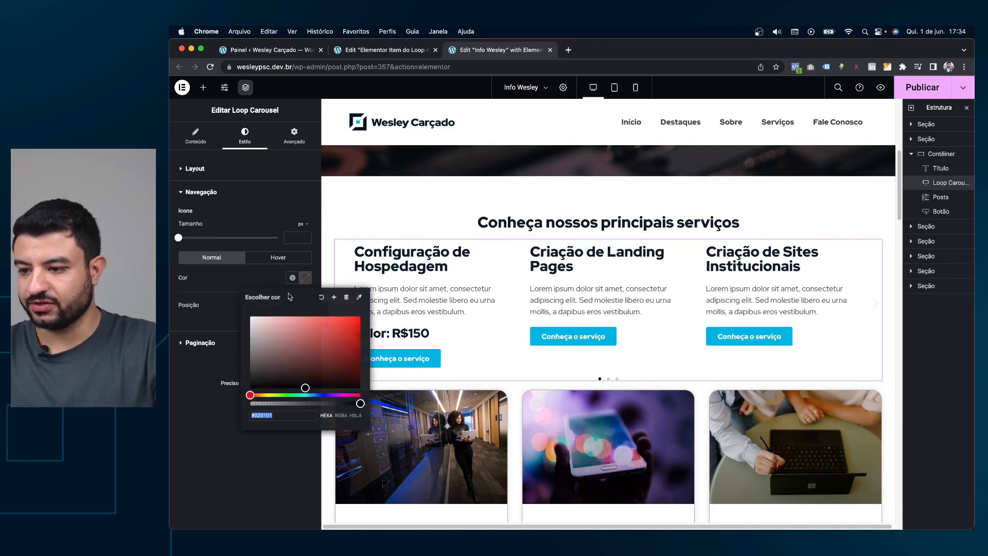
{"action": "left_click", "coordinate": [292, 278]}
{"action": "left_click", "coordinate": [209, 322]}
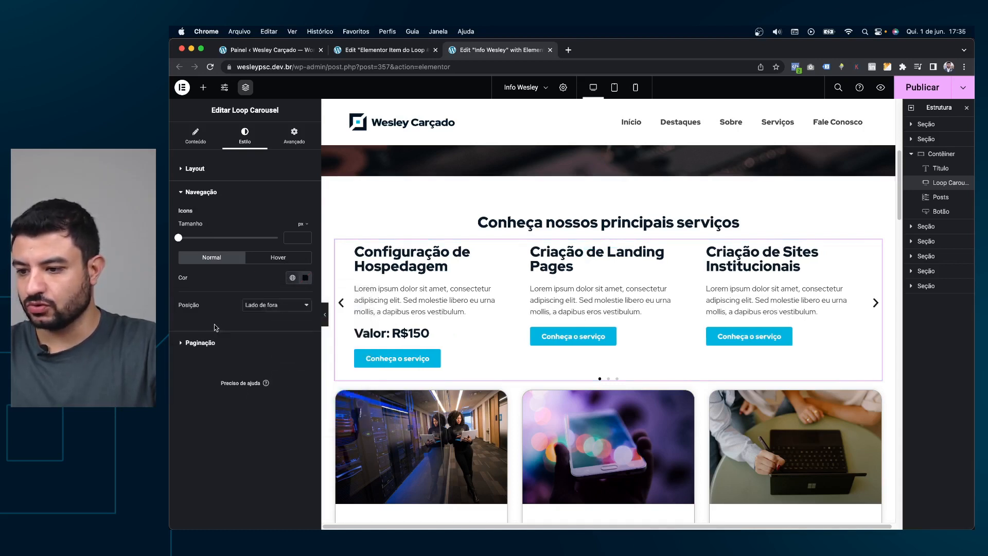
Preview the page full-width with Ctrl+P and cycle through the service slides.
{"action": "left_click", "coordinate": [343, 309]}
{"action": "left_click", "coordinate": [874, 303]}
{"action": "left_click", "coordinate": [876, 303]}
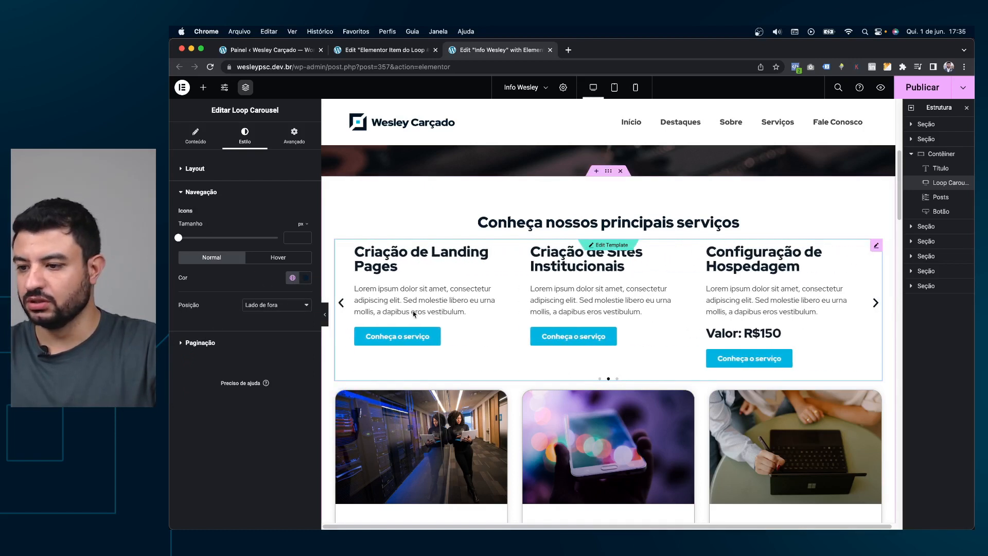
{"action": "left_click", "coordinate": [226, 342]}
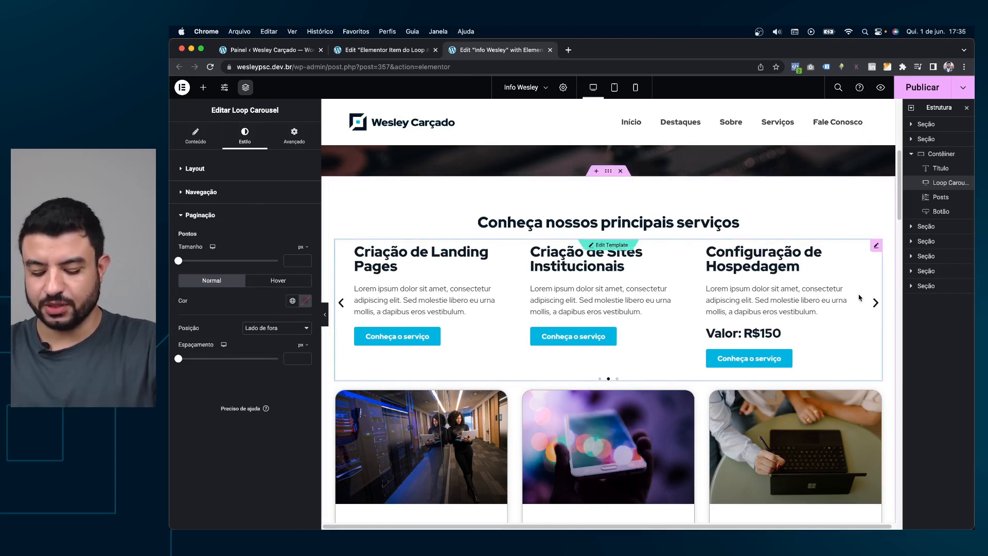
{"action": "key", "text": "ctrl+p"}
{"action": "right_click", "coordinate": [580, 420]}
{"action": "left_click", "coordinate": [568, 418]}
{"action": "left_click", "coordinate": [833, 308]}
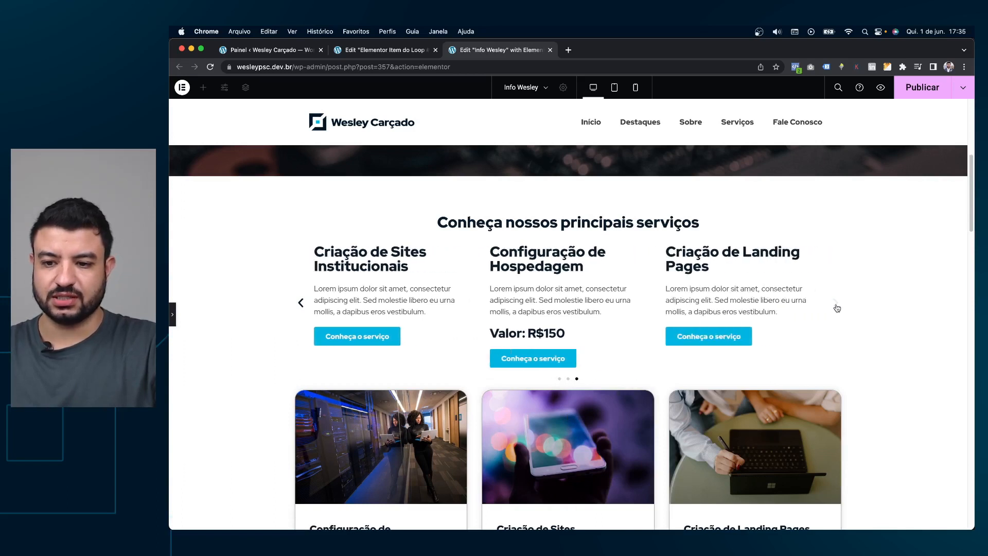
{"action": "left_click", "coordinate": [835, 307]}
Add a Featured Image widget above the title in the loop template and publish it.
{"action": "left_click", "coordinate": [836, 307]}
{"action": "left_click", "coordinate": [835, 307]}
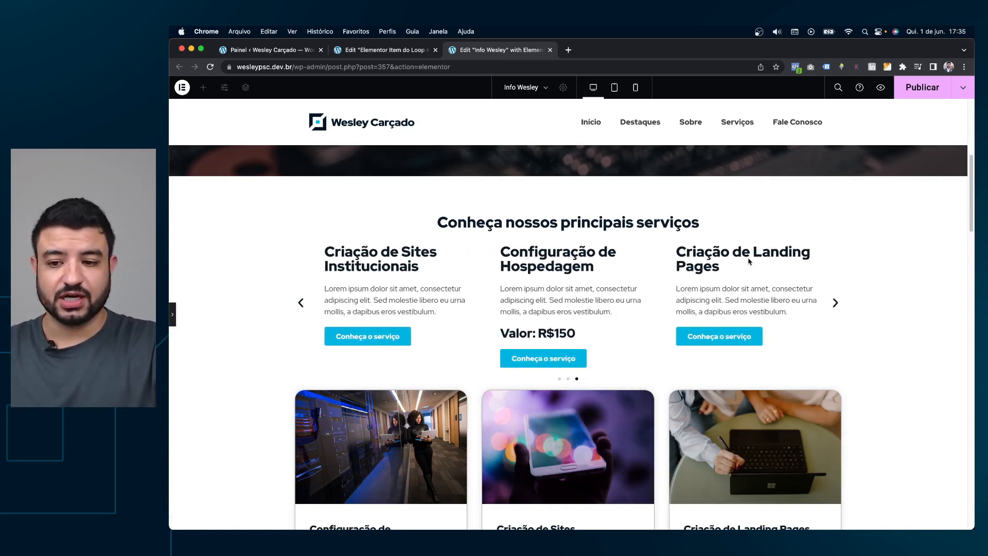
{"action": "left_click", "coordinate": [392, 47]}
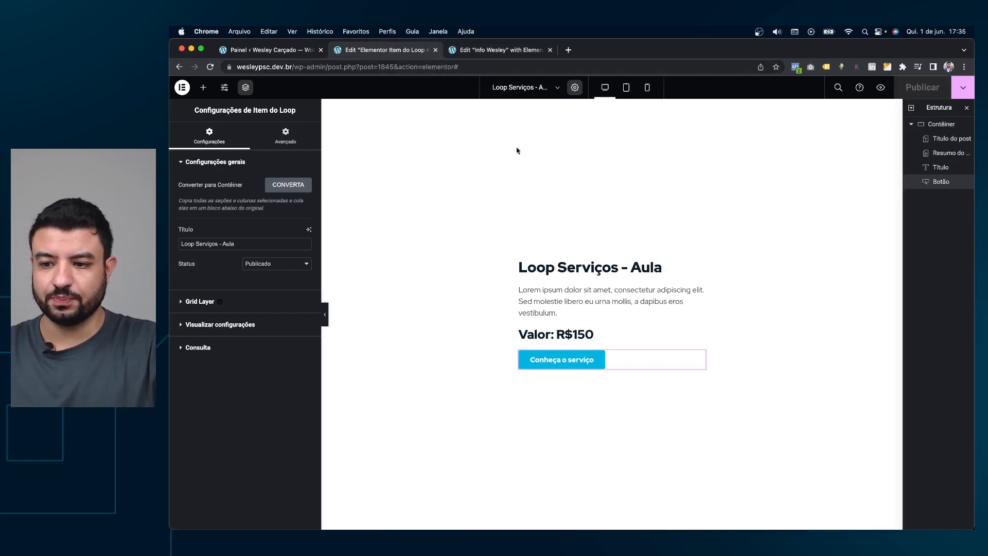
{"action": "left_click", "coordinate": [226, 49]}
{"action": "mouse_move", "coordinate": [195, 282]}
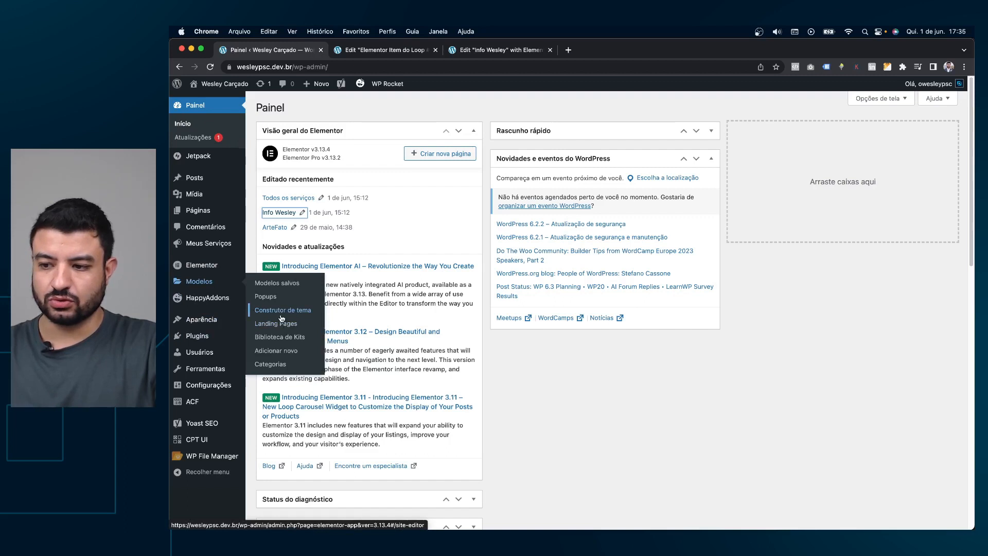
{"action": "left_click", "coordinate": [385, 49]}
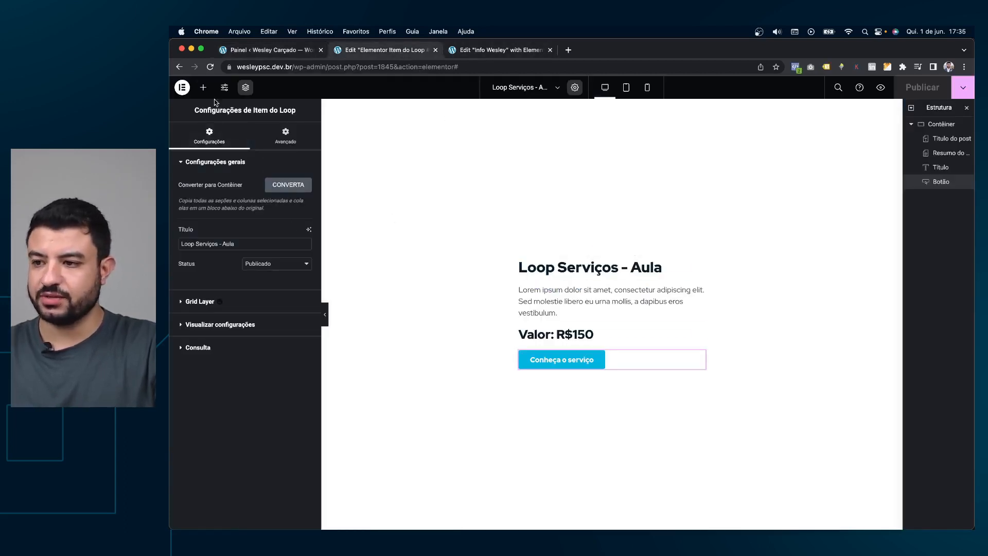
{"action": "left_click", "coordinate": [203, 88]}
{"action": "left_click_drag", "start_coordinate": [279, 264], "coordinate": [635, 261]}
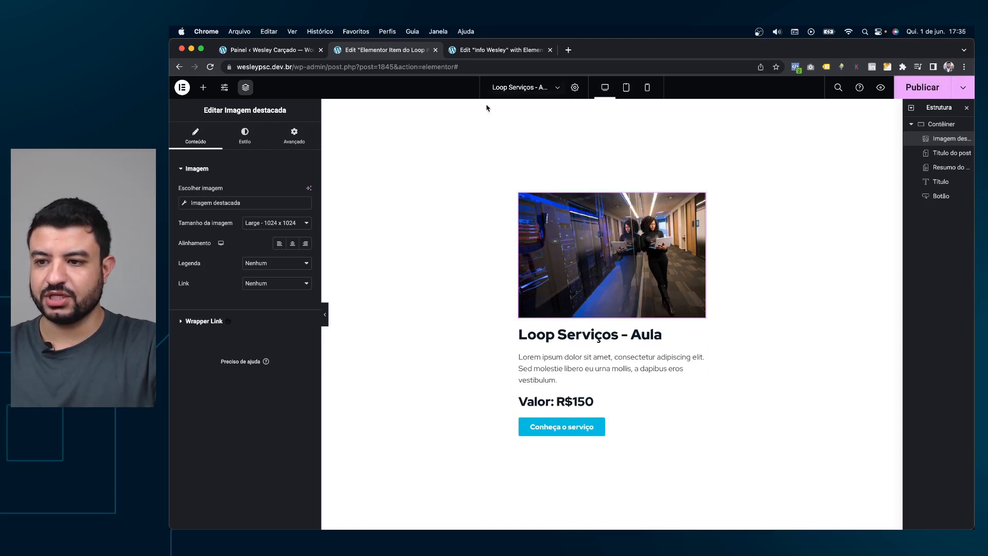
{"action": "left_click", "coordinate": [922, 87]}
{"action": "left_click", "coordinate": [499, 50]}
Return to the Info Wesley page and select the services carousel.
{"action": "key", "text": "ctrl+shift+Tab"}
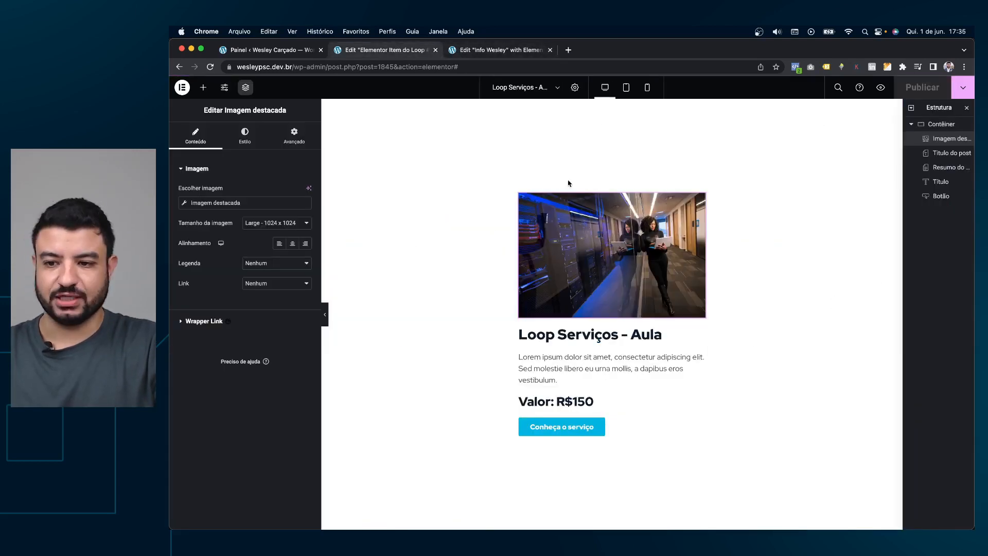
{"action": "left_click", "coordinate": [475, 51]}
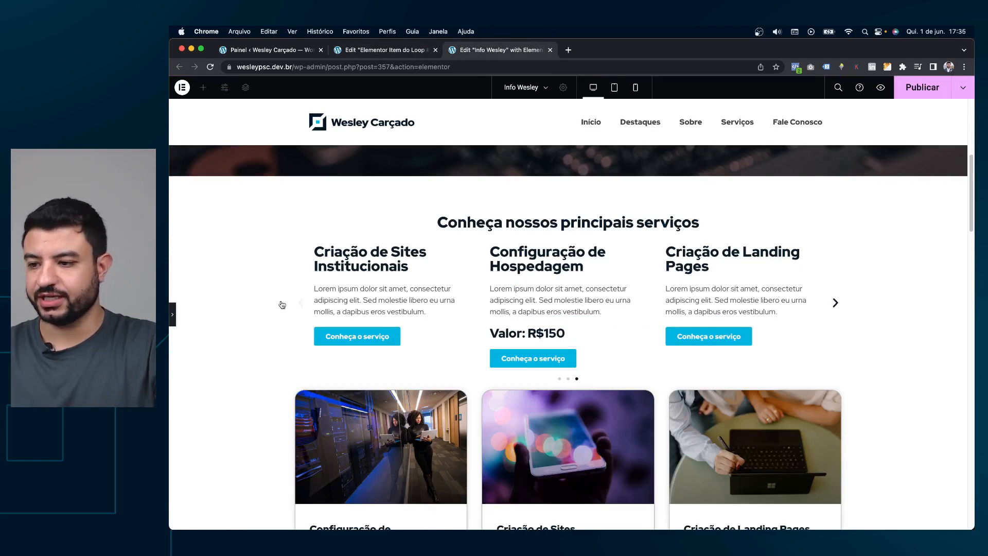
{"action": "left_click", "coordinate": [174, 316]}
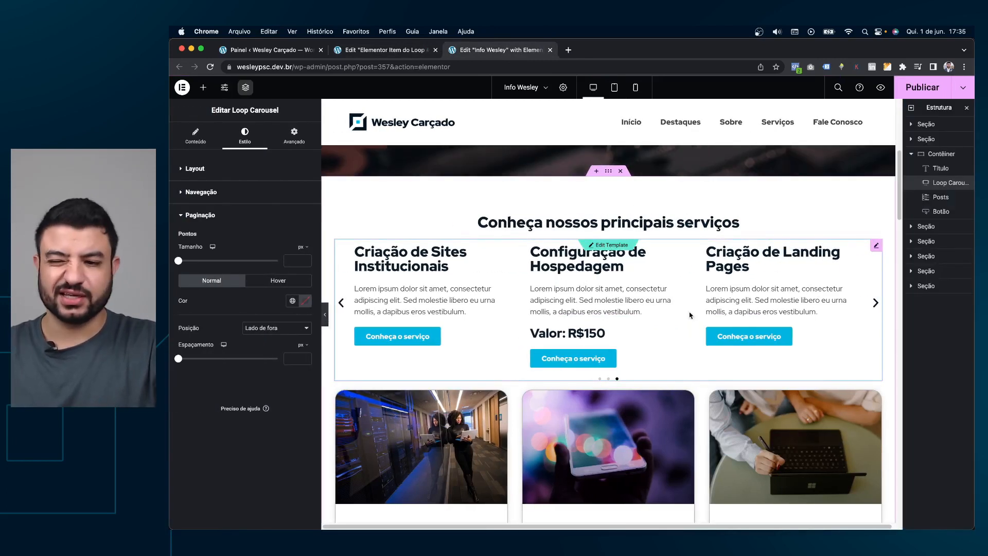
{"action": "right_click", "coordinate": [585, 269]}
Duplicate the carousel and delete the copy to refresh its slides.
{"action": "left_click", "coordinate": [600, 291]}
{"action": "right_click", "coordinate": [596, 277]}
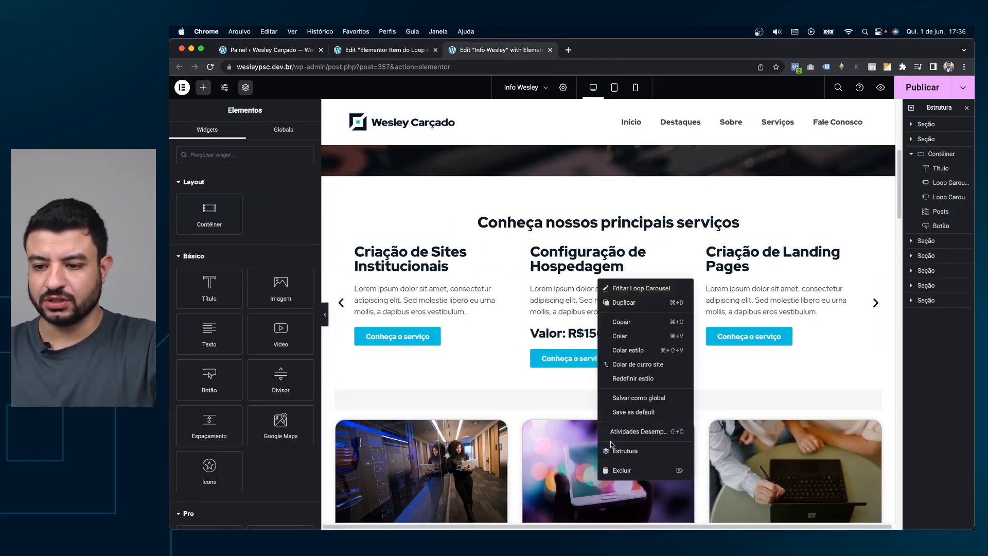
{"action": "left_click", "coordinate": [622, 470]}
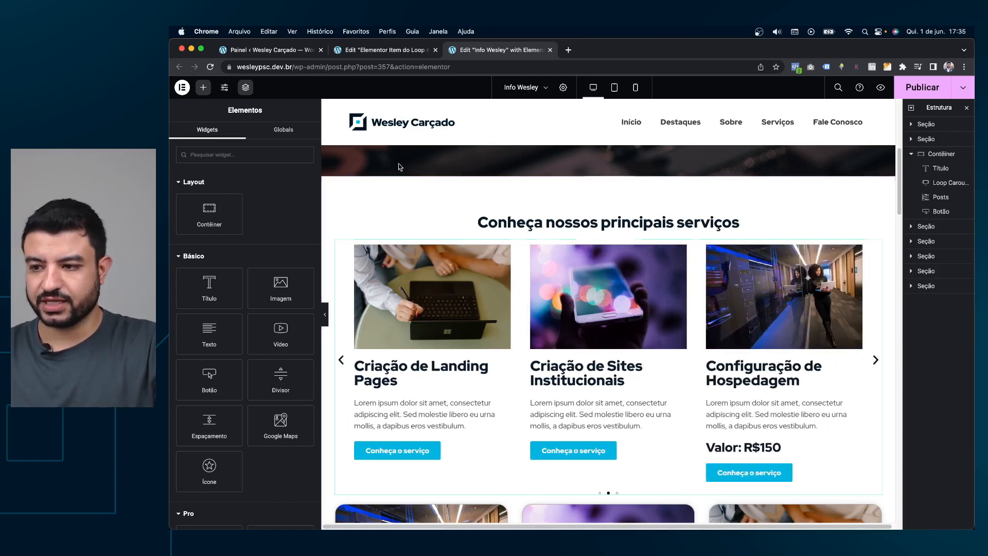
Review the carousel's navigation, pagination and gap style settings.
{"action": "left_click", "coordinate": [876, 247]}
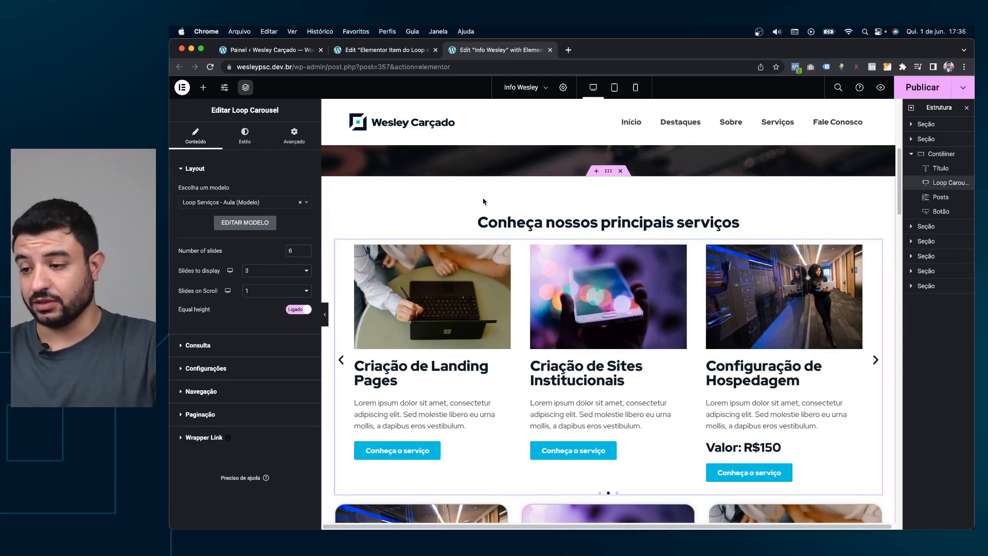
{"action": "left_click", "coordinate": [244, 135]}
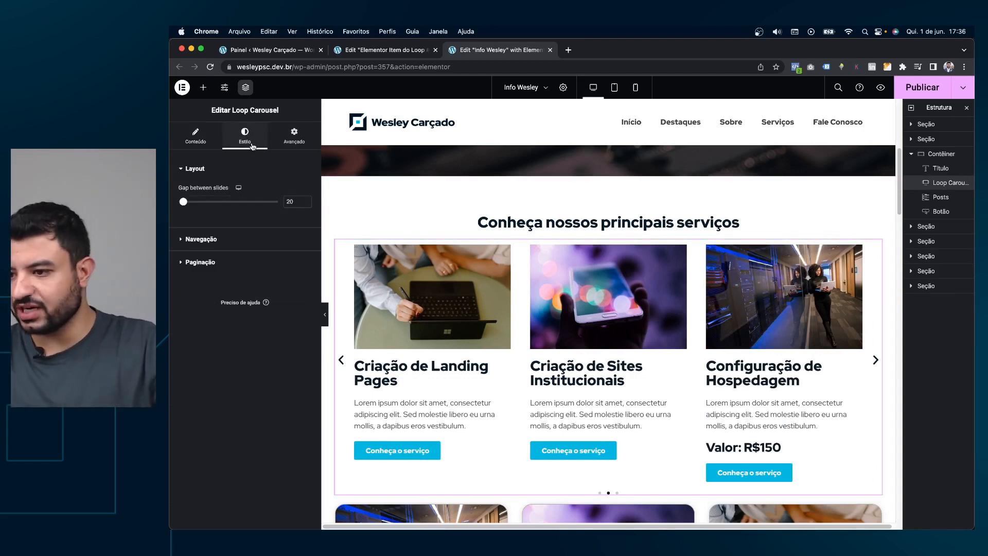
{"action": "left_click", "coordinate": [191, 240]}
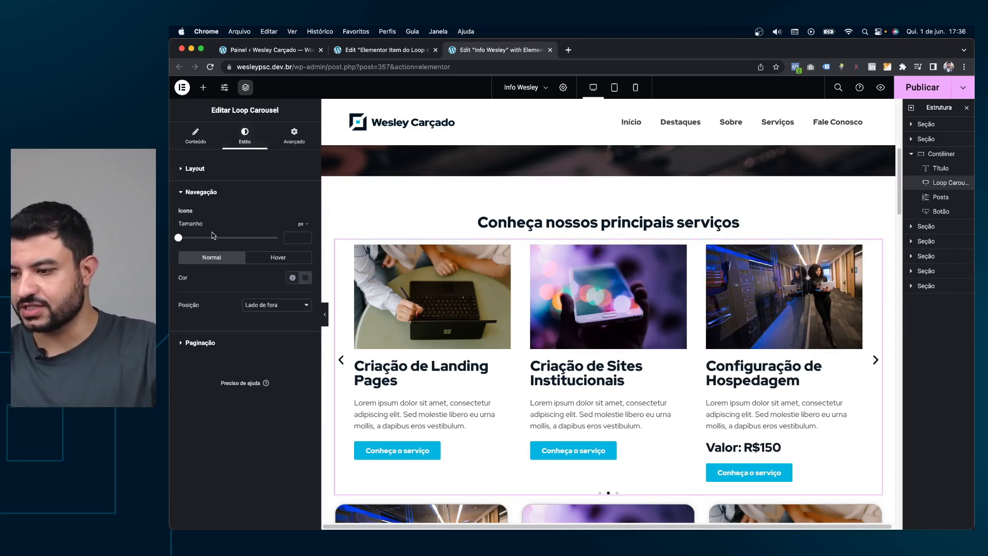
{"action": "left_click", "coordinate": [230, 339]}
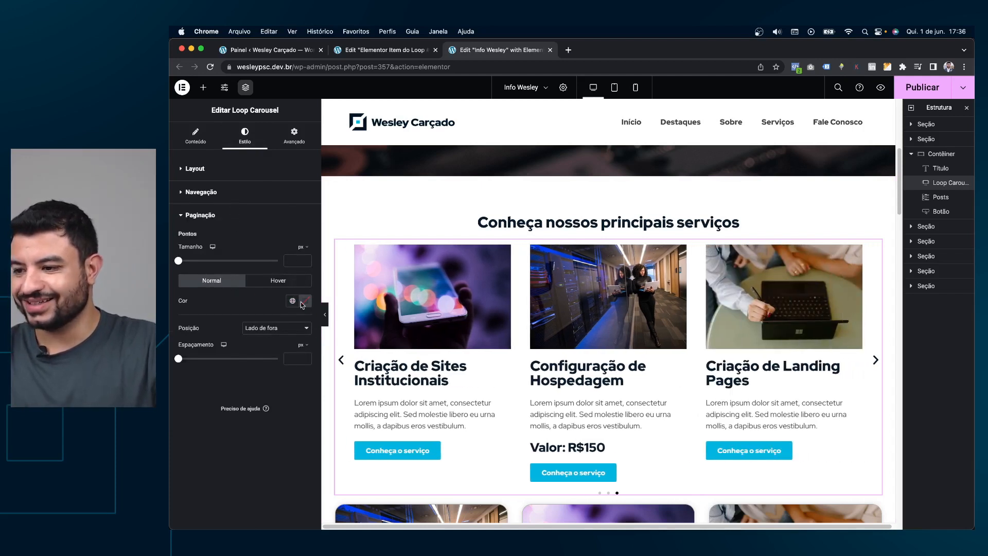
{"action": "left_click", "coordinate": [220, 171]}
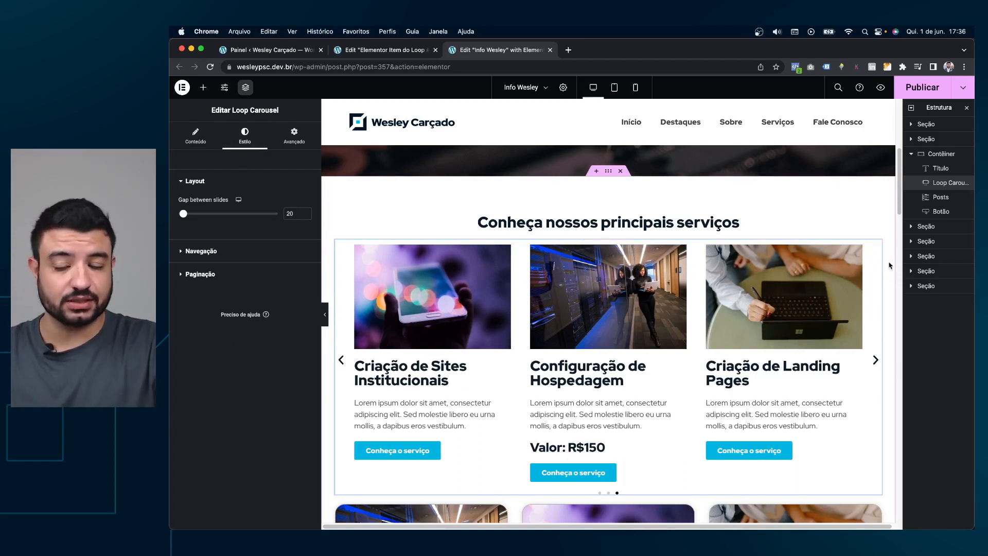
{"action": "left_click", "coordinate": [385, 50]}
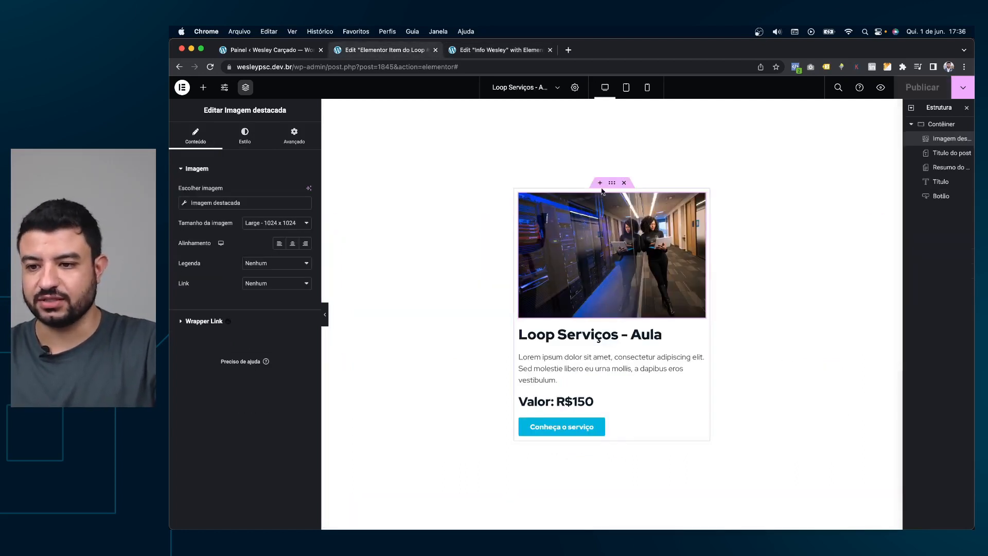
Give the card's outer container 40 px padding.
{"action": "left_click", "coordinate": [610, 184]}
{"action": "left_click", "coordinate": [291, 136]}
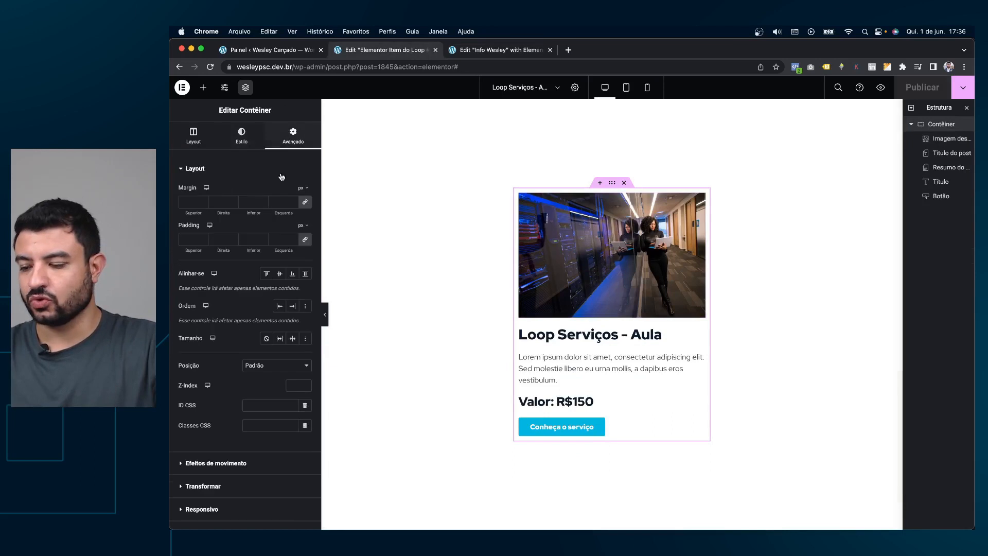
{"action": "left_click", "coordinate": [257, 238]}
{"action": "type", "text": "20"}
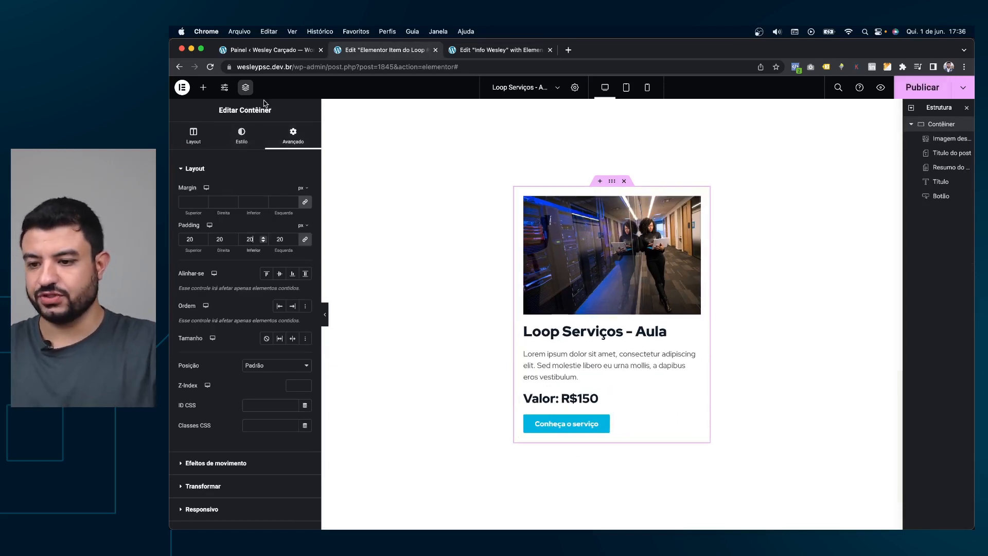
{"action": "key", "text": "BackSpace"}
{"action": "key", "text": "BackSpace"}
{"action": "type", "text": "40"}
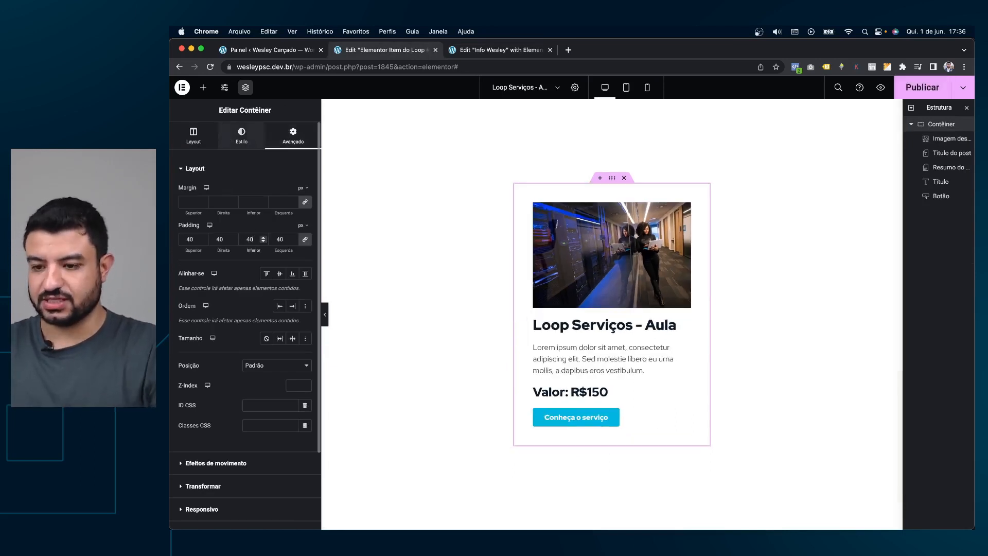
Give the container a solid #E7E7E7 background and 20 px corner radius.
{"action": "left_click", "coordinate": [242, 136]}
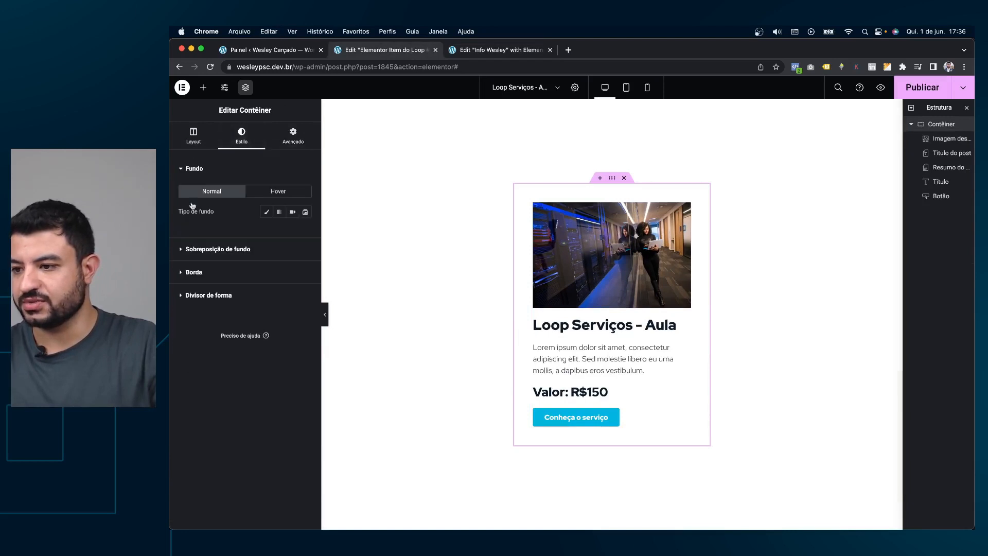
{"action": "left_click", "coordinate": [266, 212]}
{"action": "left_click", "coordinate": [305, 232]}
{"action": "mouse_move", "coordinate": [271, 289]}
{"action": "left_mouse_down"}
{"action": "mouse_move", "coordinate": [229, 289]}
{"action": "mouse_move", "coordinate": [228, 276]}
{"action": "left_mouse_up"}
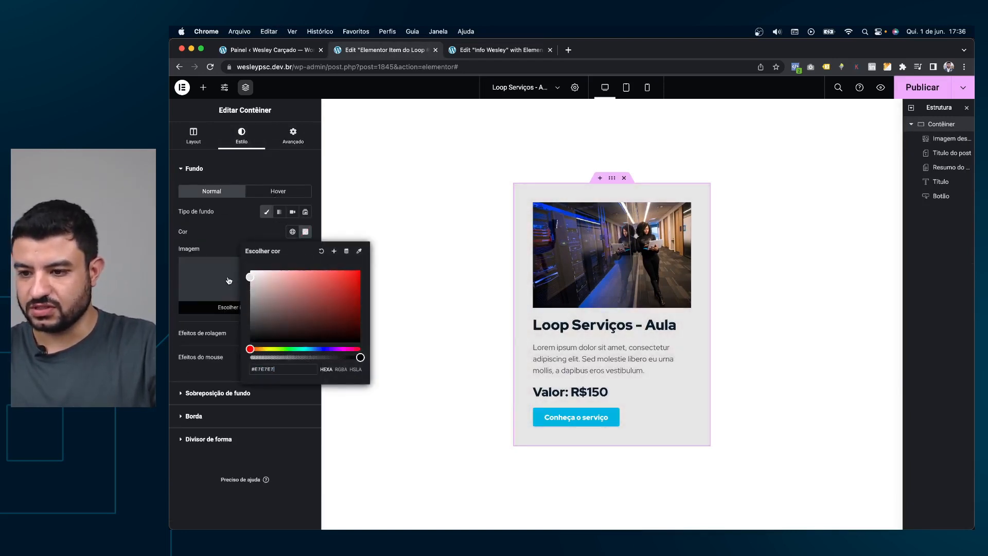
{"action": "left_click", "coordinate": [228, 224]}
{"action": "left_click", "coordinate": [204, 414]}
{"action": "left_click", "coordinate": [196, 299]}
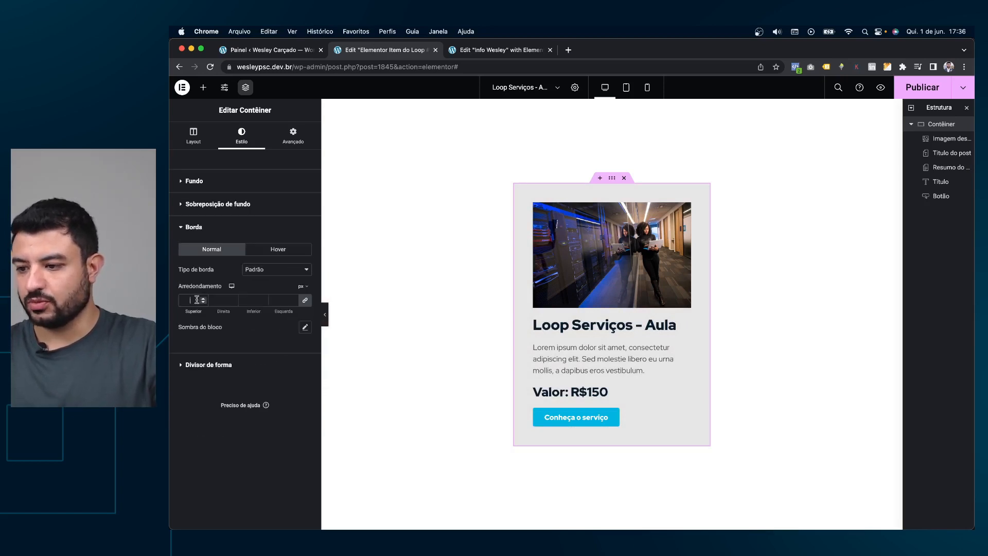
{"action": "type", "text": "20"}
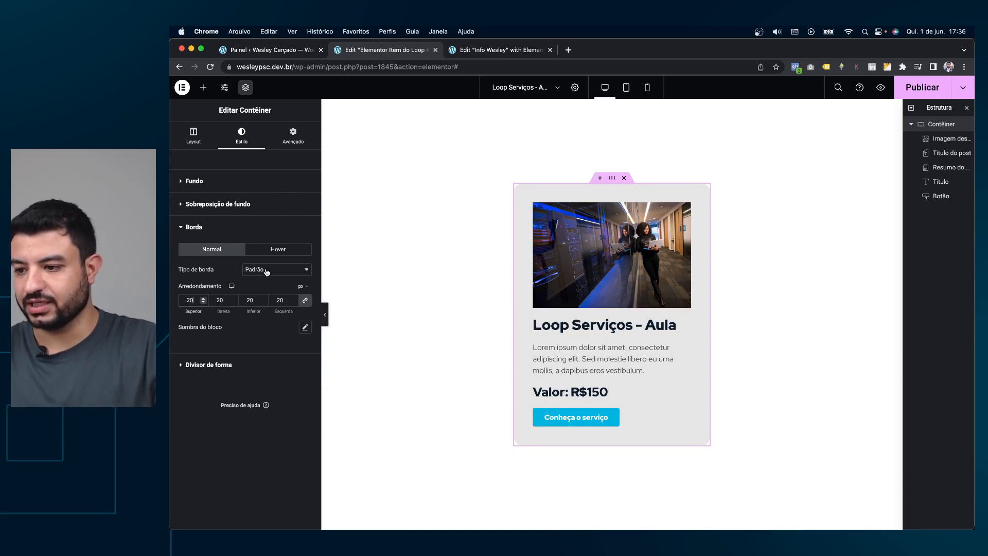
{"action": "left_click", "coordinate": [303, 327]}
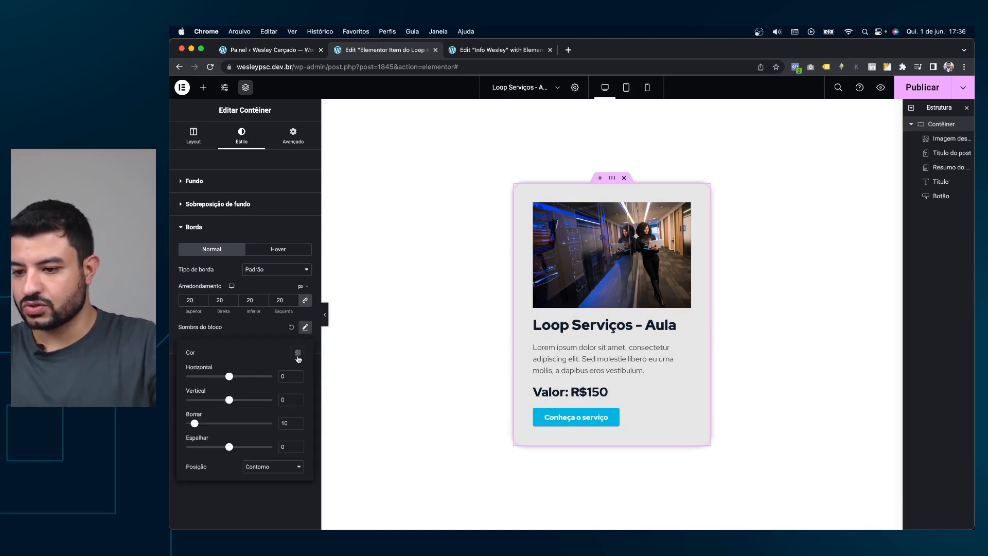
Set the card's box shadow to a 20 px offset and 40 px blur.
{"action": "left_click", "coordinate": [297, 353]}
{"action": "left_click", "coordinate": [185, 491]}
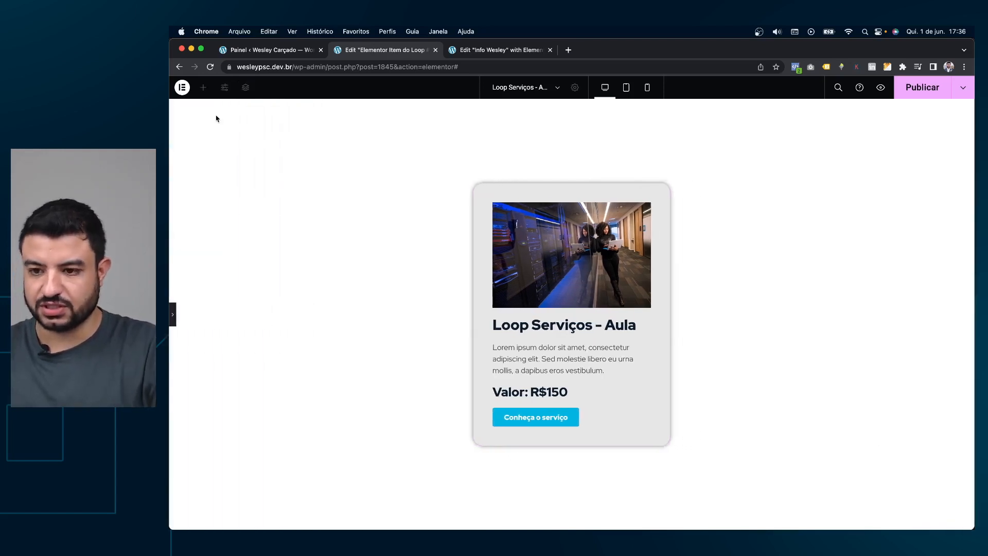
{"action": "left_click", "coordinate": [305, 327]}
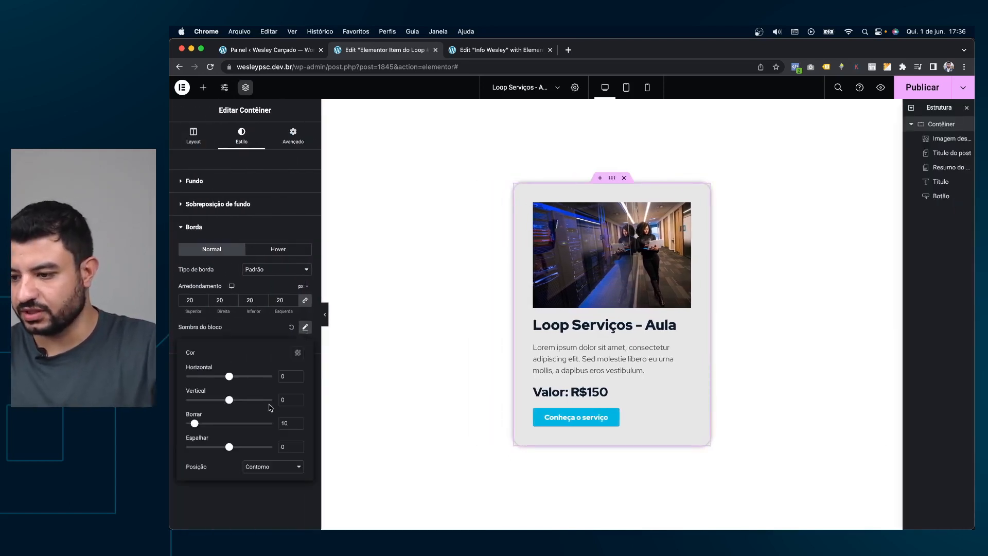
{"action": "type", "text": "20"}
{"action": "double_click", "coordinate": [284, 422]}
{"action": "type", "text": "40"}
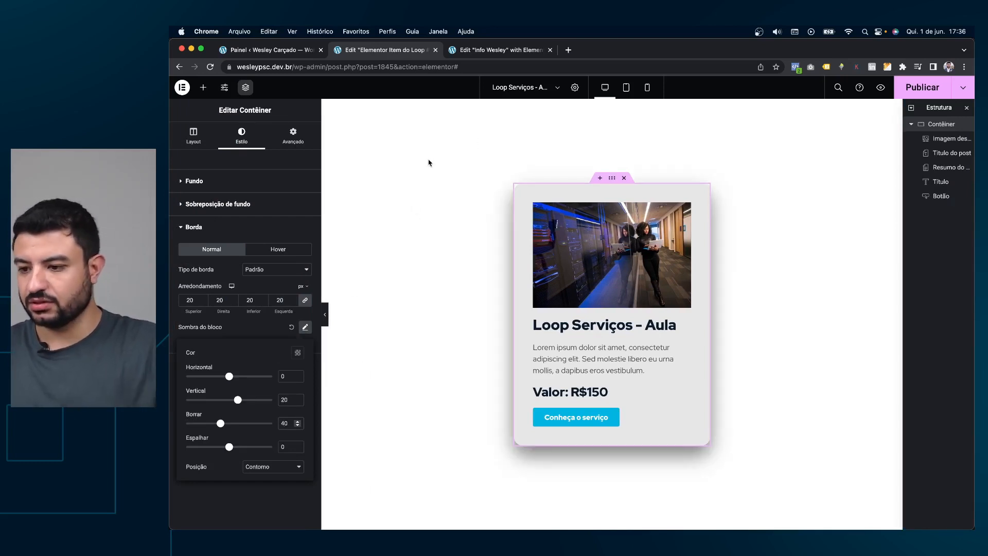
Lower the shadow colour to about 15% opacity black and publish the template.
{"action": "left_click", "coordinate": [297, 354]}
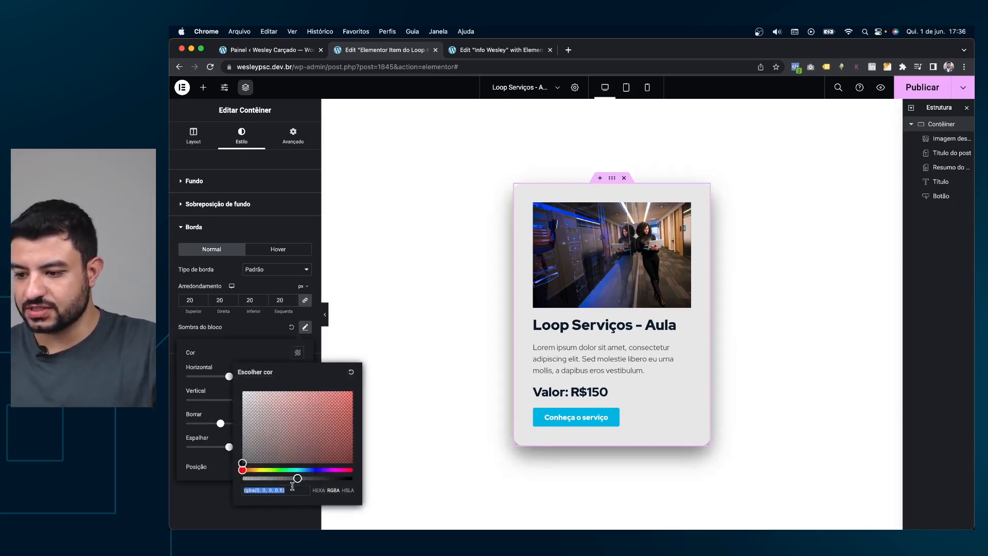
{"action": "key", "text": "super+p"}
{"action": "left_click_drag", "start_coordinate": [298, 479], "coordinate": [269, 482]}
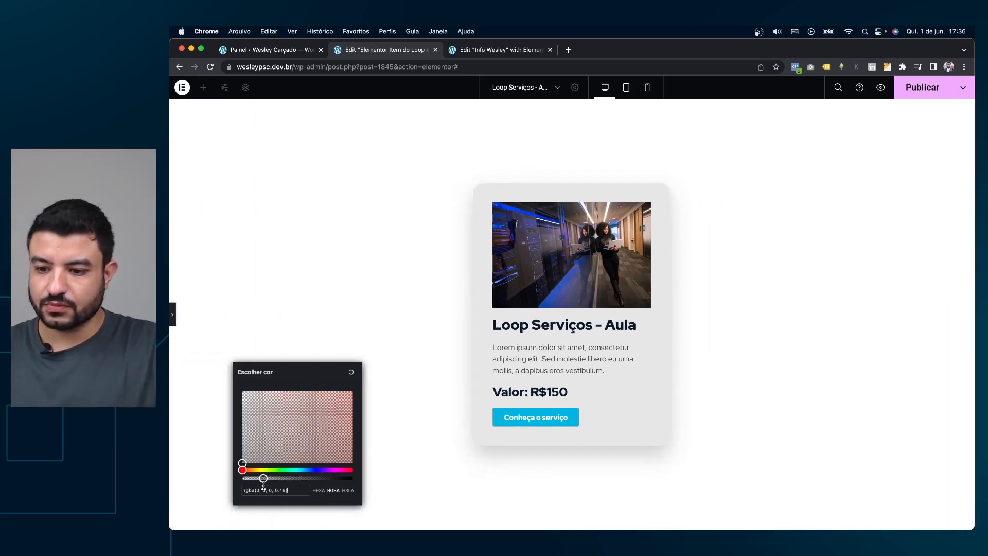
{"action": "key", "text": "super+p"}
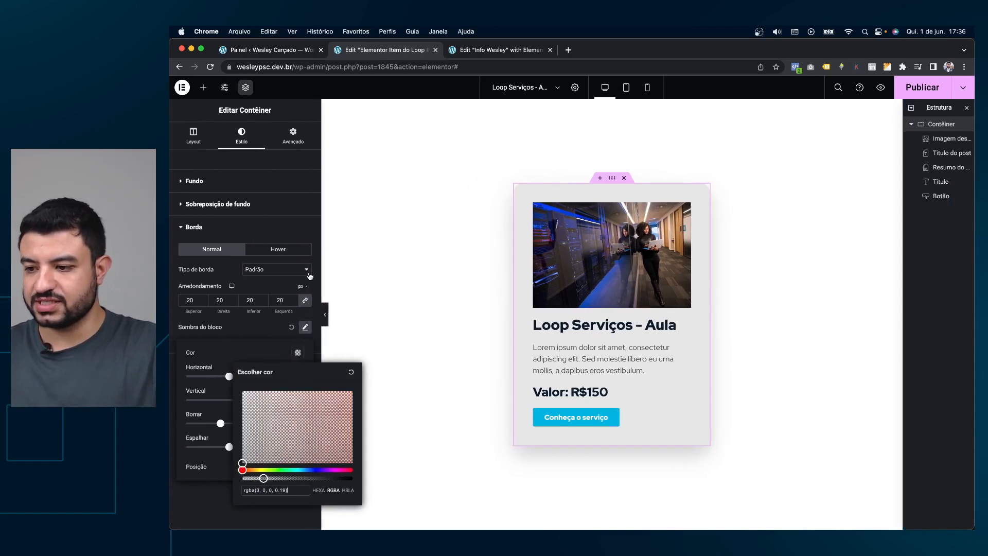
{"action": "left_click", "coordinate": [339, 336]}
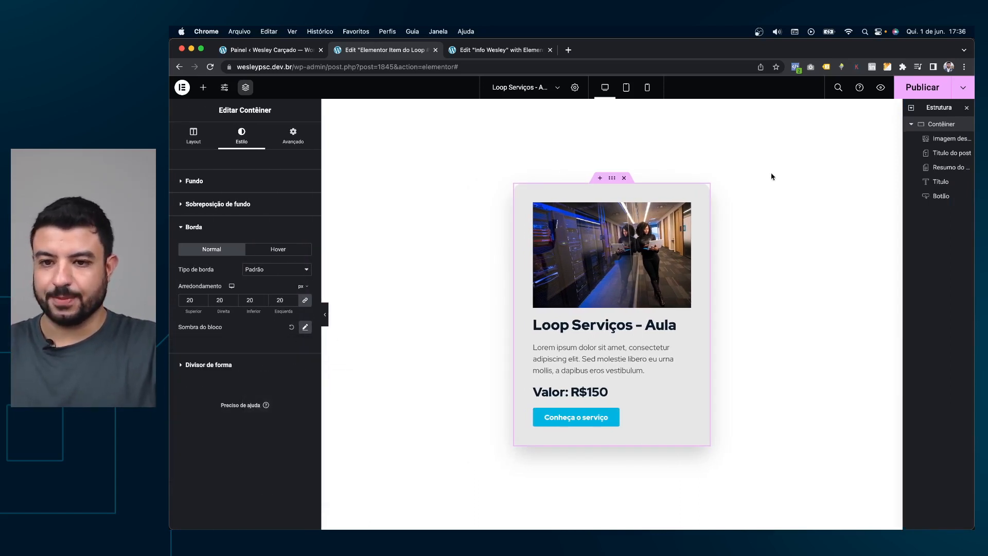
{"action": "left_click", "coordinate": [898, 94]}
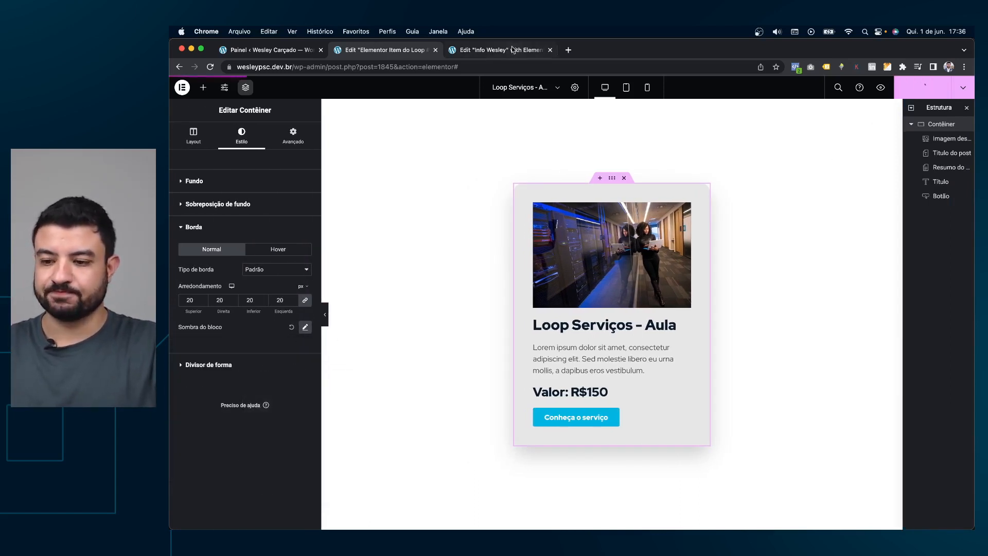
{"action": "left_click", "coordinate": [684, 209]}
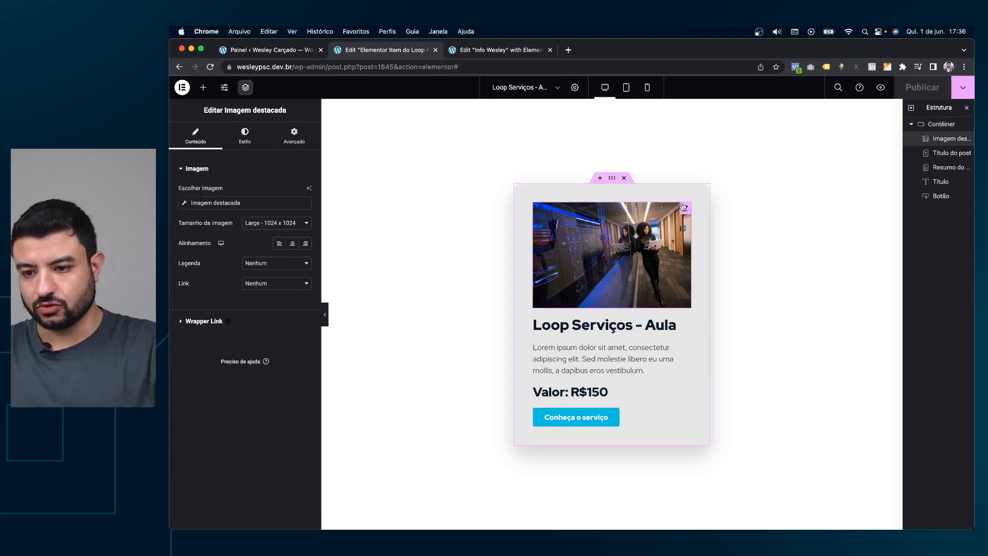
Round the featured image corners to 18, publish, and return to Info Wesley.
{"action": "left_click", "coordinate": [245, 135]}
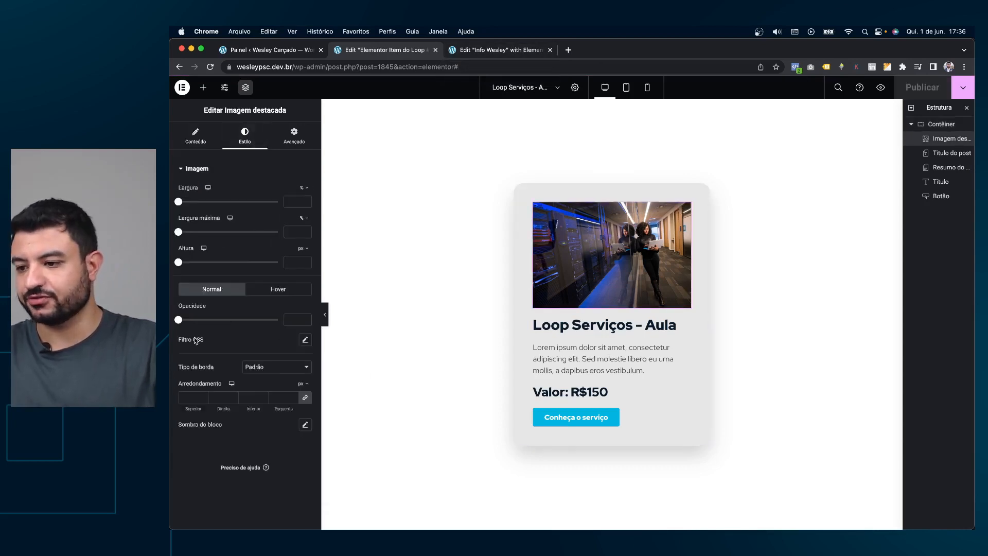
{"action": "type", "text": "18"}
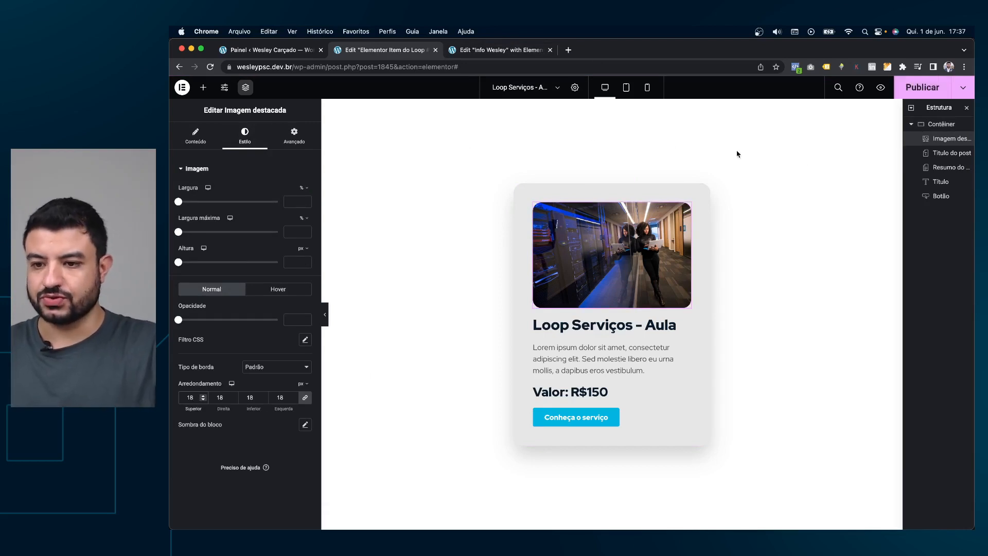
{"action": "left_click", "coordinate": [901, 91]}
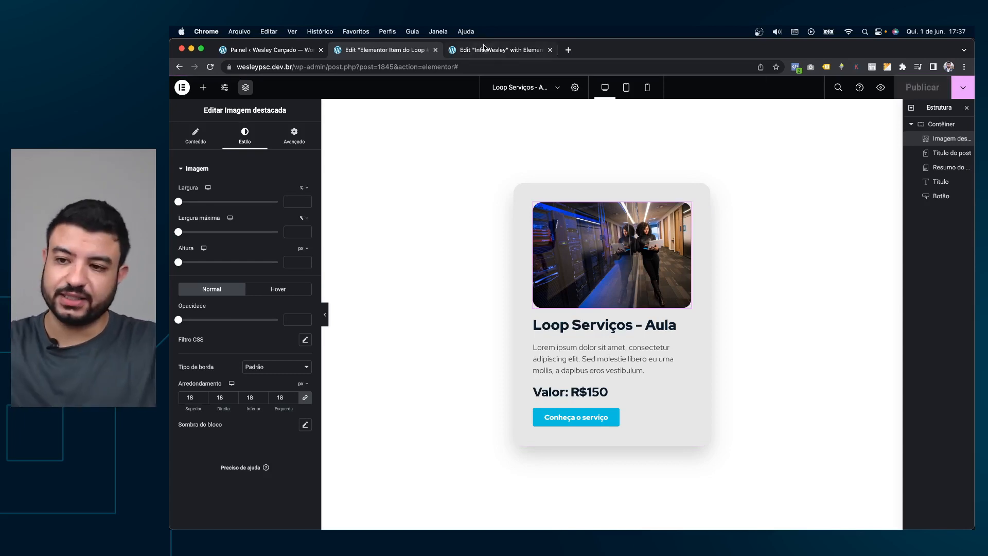
{"action": "left_click", "coordinate": [485, 49]}
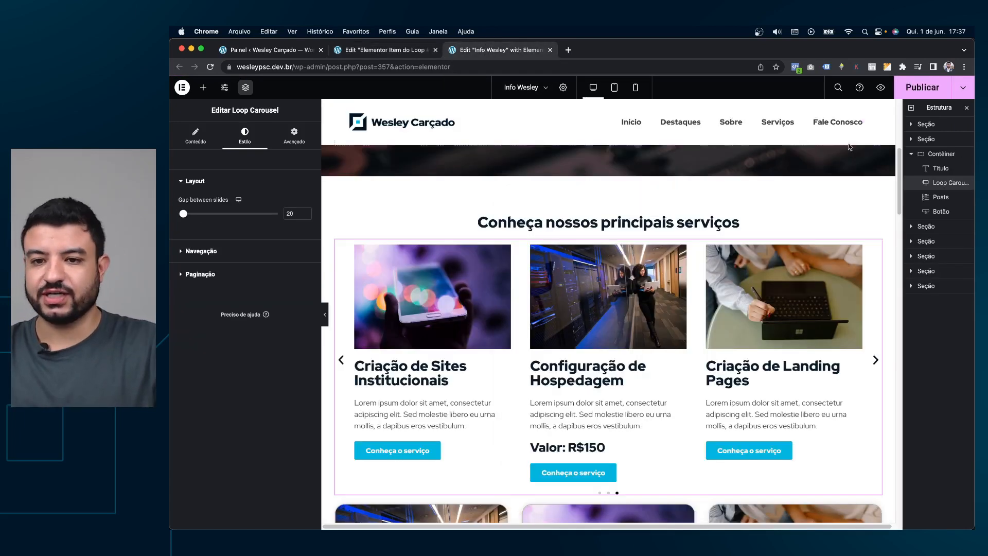
{"action": "right_click", "coordinate": [850, 267]}
Duplicate the services Loop Carousel, then delete (Excluir) the duplicate copy.
{"action": "left_click", "coordinate": [865, 299]}
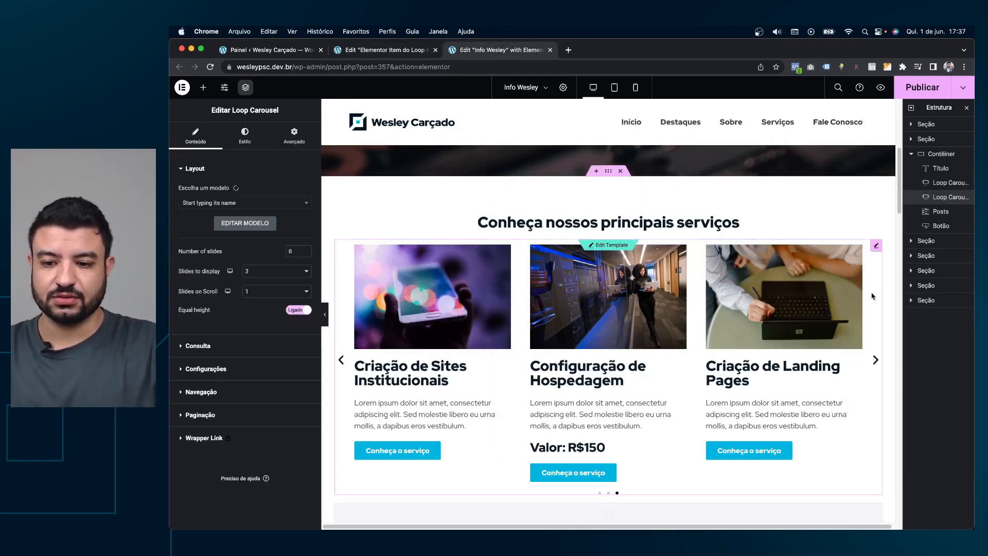
{"action": "right_click", "coordinate": [767, 257]}
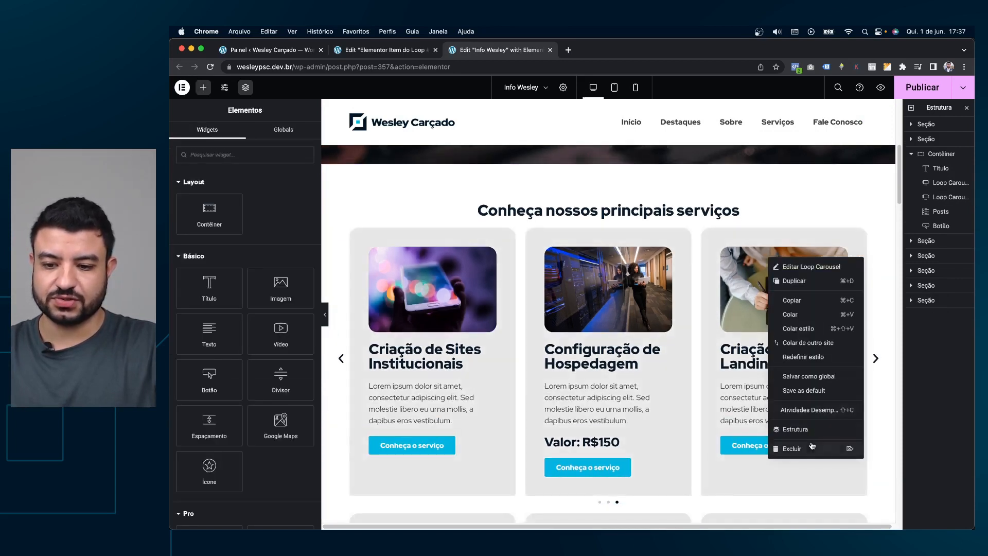
{"action": "left_click", "coordinate": [812, 452]}
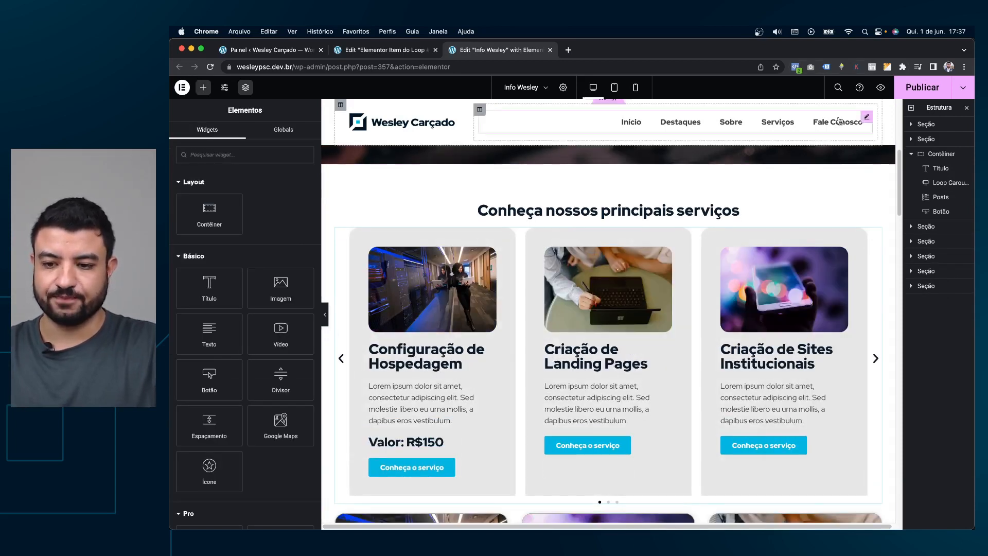
Preview the grey rounded service cards by stepping through the carousel slides, then restore the editor panels.
{"action": "left_click", "coordinate": [326, 315]}
{"action": "left_click", "coordinate": [836, 360]}
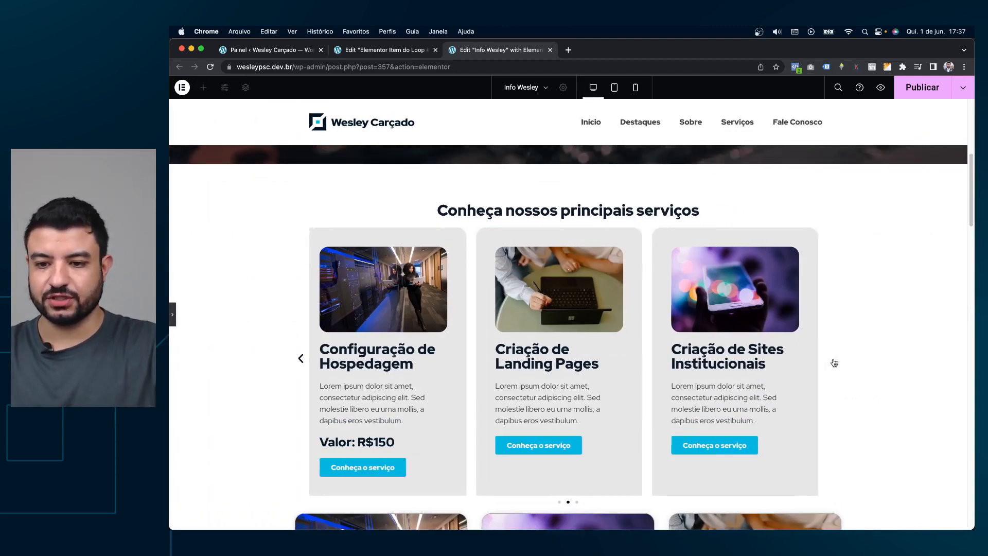
{"action": "left_click", "coordinate": [840, 363]}
{"action": "left_click", "coordinate": [840, 364]}
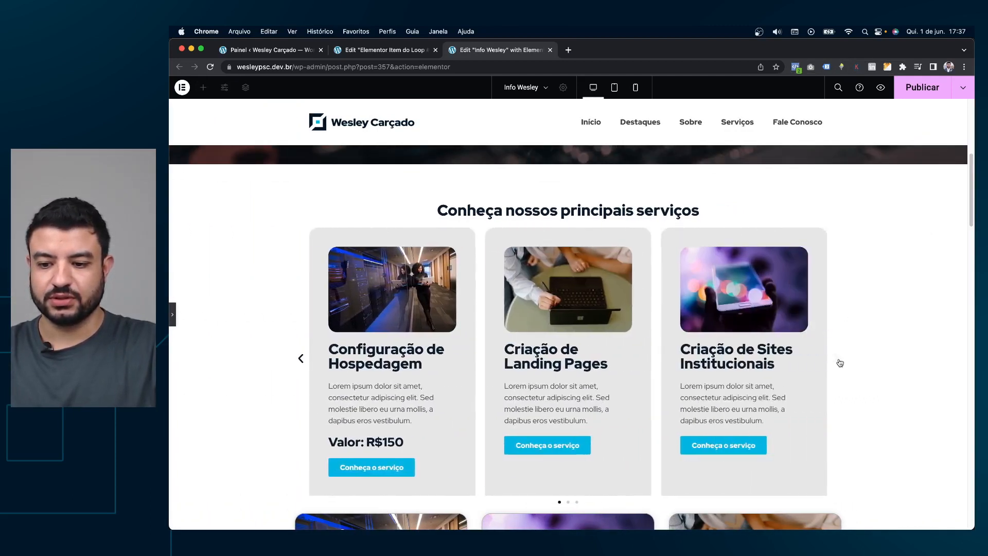
{"action": "left_click", "coordinate": [840, 363]}
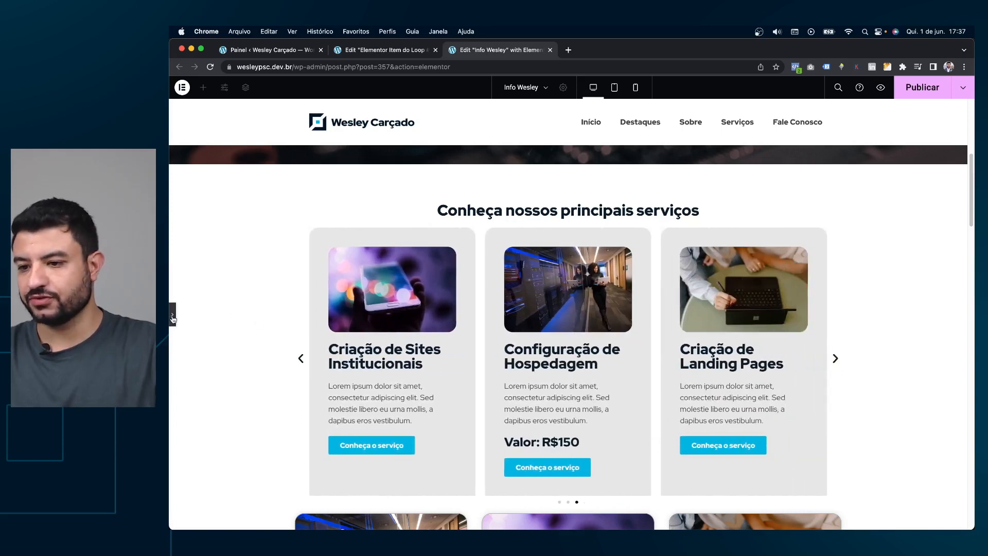
{"action": "left_click", "coordinate": [173, 316]}
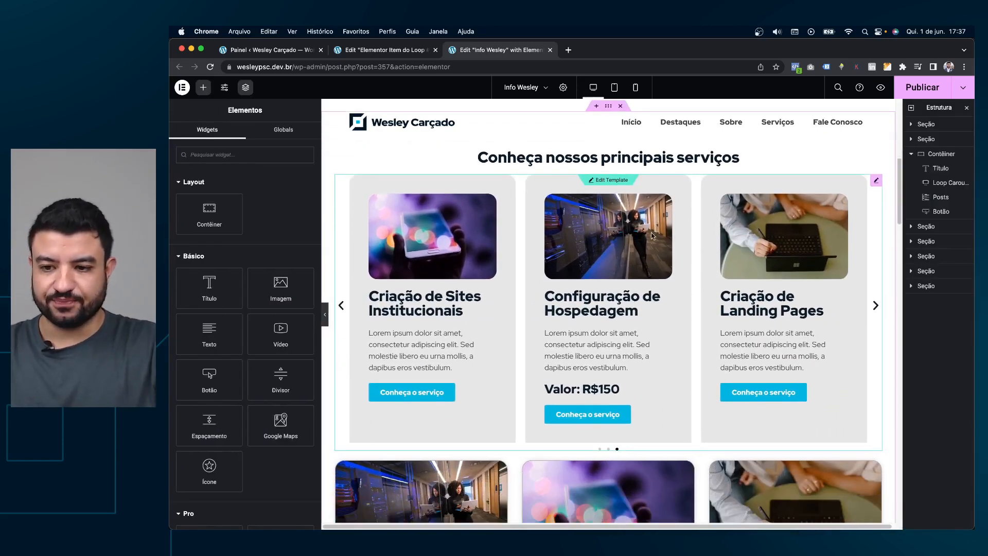
{"action": "right_click", "coordinate": [684, 220]}
Delete the services Loop Carousel and the Posts grid from the page.
{"action": "left_click", "coordinate": [699, 406]}
{"action": "right_click", "coordinate": [623, 286]}
{"action": "left_click", "coordinate": [674, 419]}
Remove the featured image from the loop card template and publish it.
{"action": "left_click", "coordinate": [401, 50]}
{"action": "right_click", "coordinate": [582, 241]}
{"action": "left_click", "coordinate": [615, 433]}
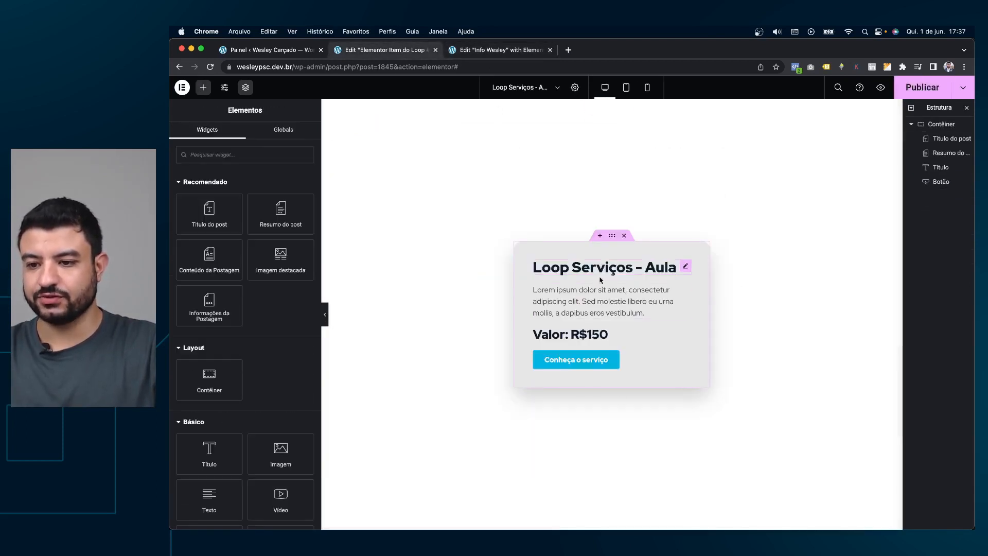
{"action": "left_click", "coordinate": [915, 88]}
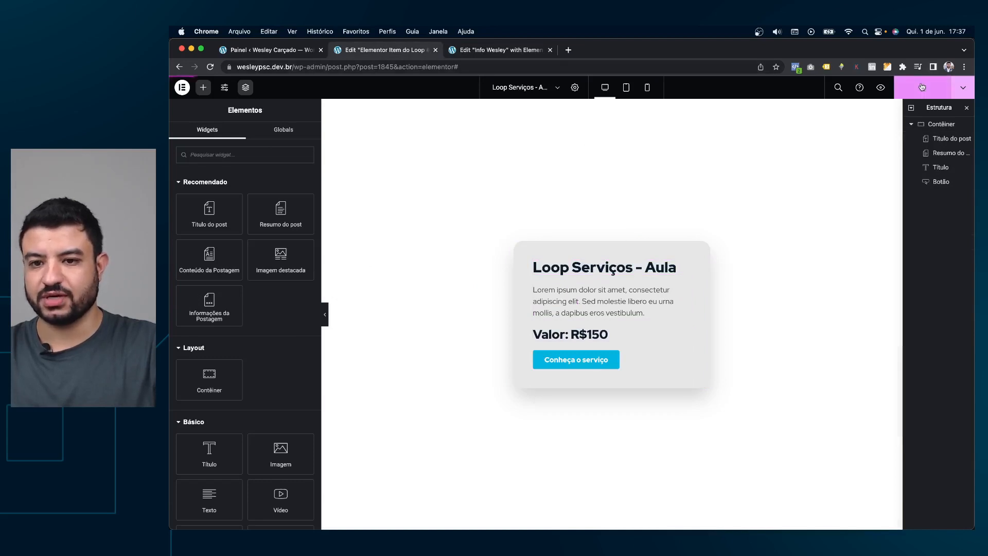
On the Info Wesley page, delete the old services cards section and search widgets for 'postloop'.
{"action": "left_click", "coordinate": [497, 49]}
{"action": "scroll", "coordinate": [615, 297], "scroll_direction": "down", "scroll_amount": 1}
{"action": "scroll", "coordinate": [616, 226], "scroll_direction": "up", "scroll_amount": 1}
{"action": "scroll", "coordinate": [612, 218], "scroll_direction": "up", "scroll_amount": 1}
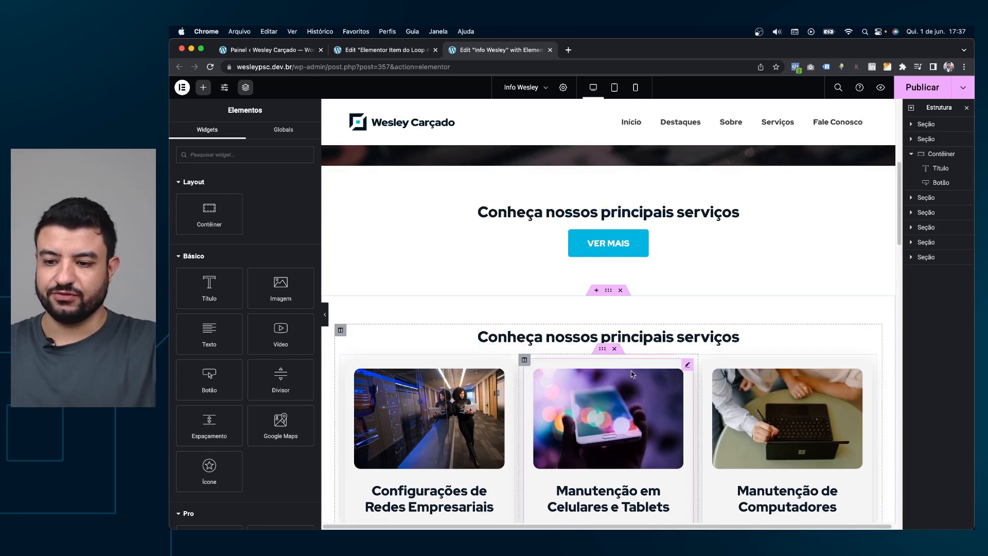
{"action": "left_click", "coordinate": [621, 291]}
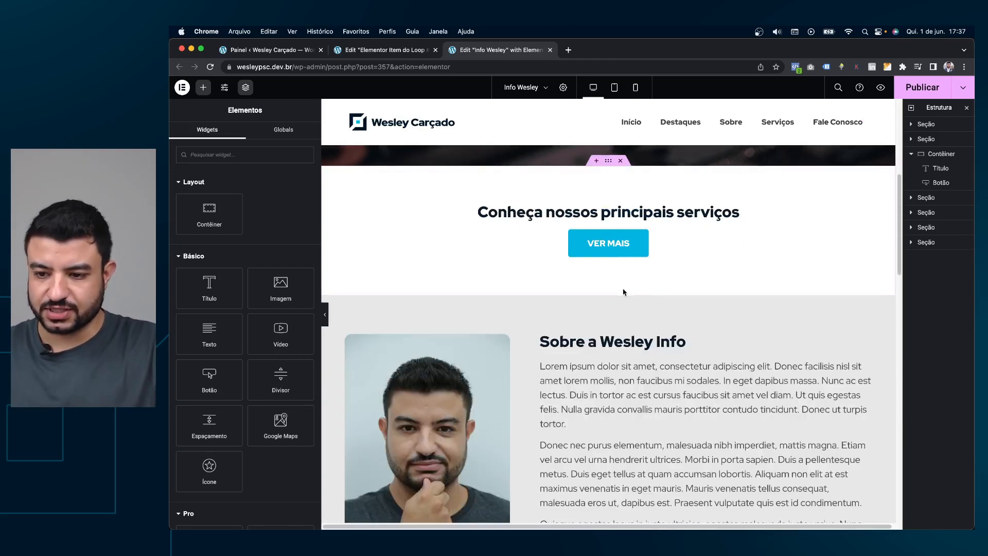
{"action": "scroll", "coordinate": [633, 255], "scroll_direction": "up", "scroll_amount": 1}
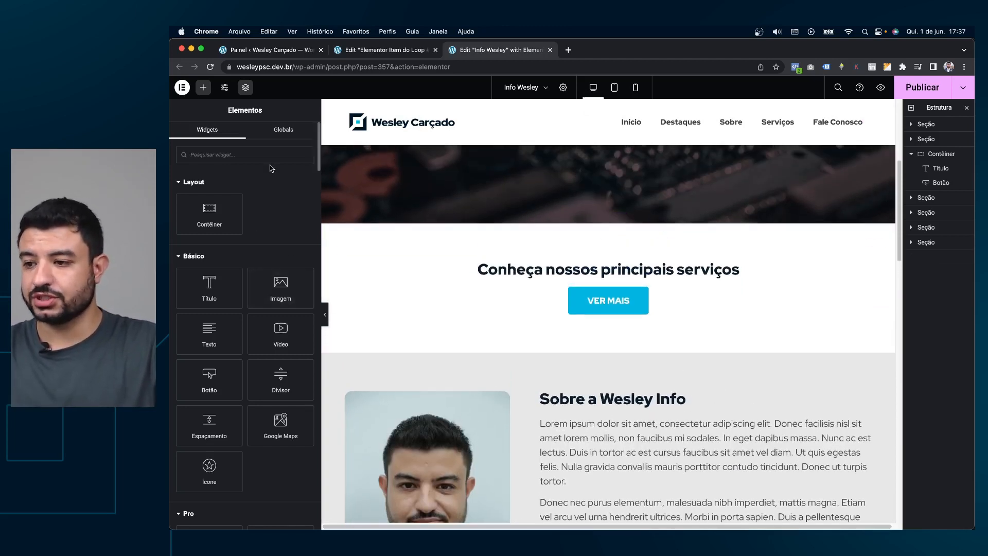
{"action": "left_click", "coordinate": [275, 151]}
{"action": "type", "text": "post"}
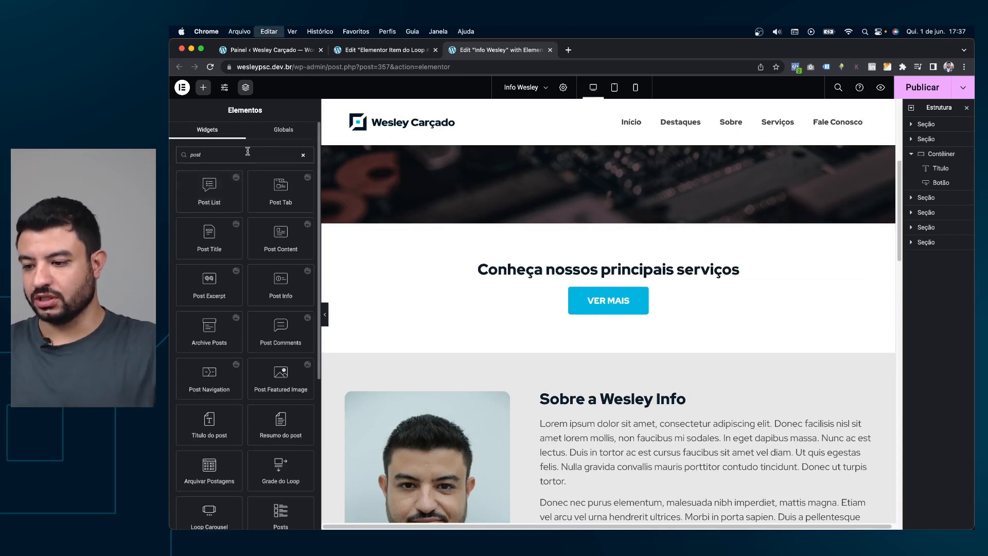
{"action": "type", "text": "loop"}
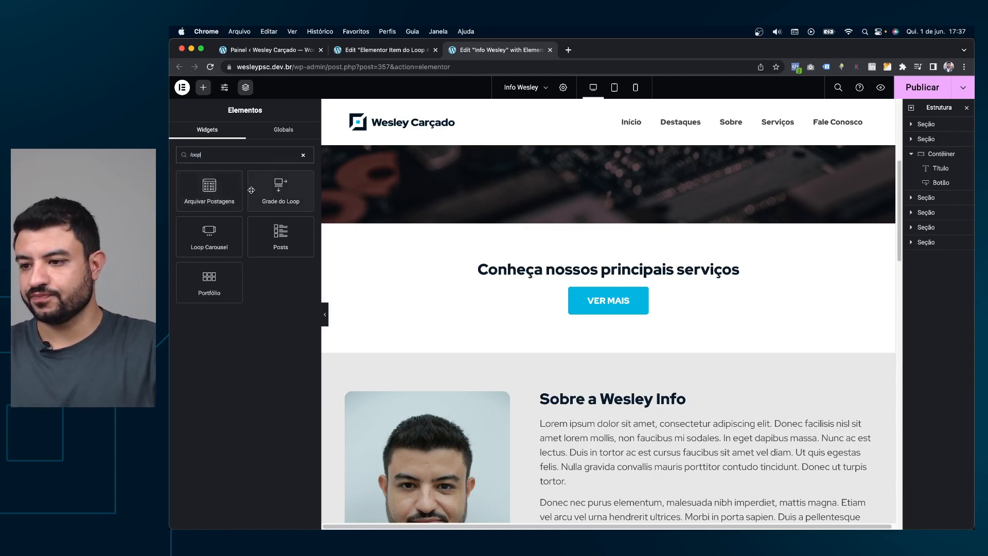
Add a Grade do Loop under the services heading using the Loop Serviços - Aula template.
{"action": "left_click_drag", "start_coordinate": [281, 188], "coordinate": [627, 280]}
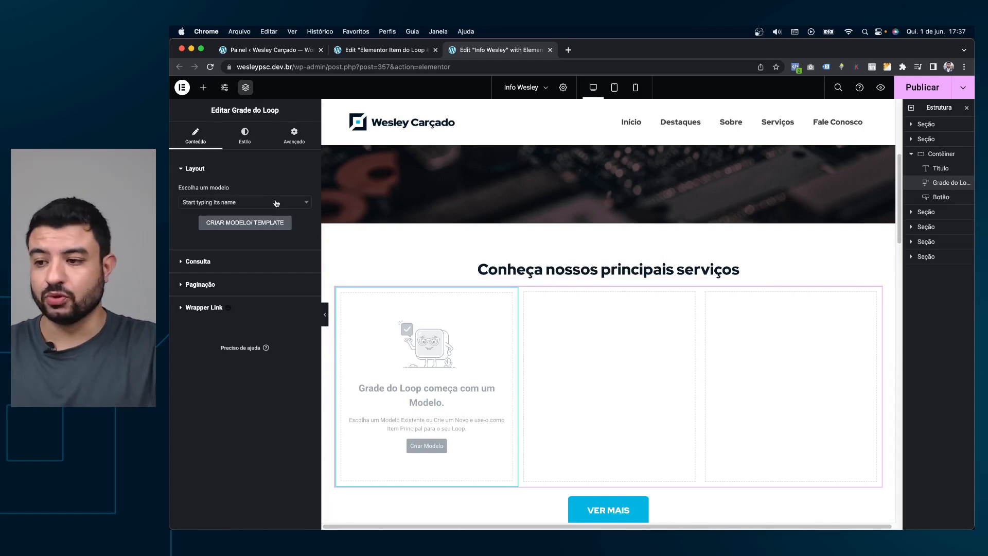
{"action": "left_click", "coordinate": [276, 203]}
{"action": "type", "text": "loop"}
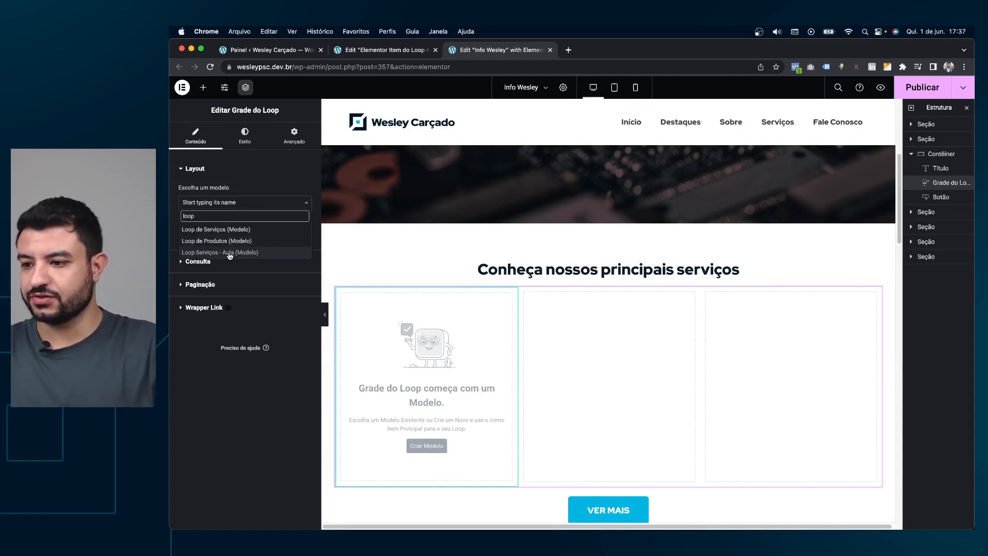
{"action": "left_click", "coordinate": [230, 252]}
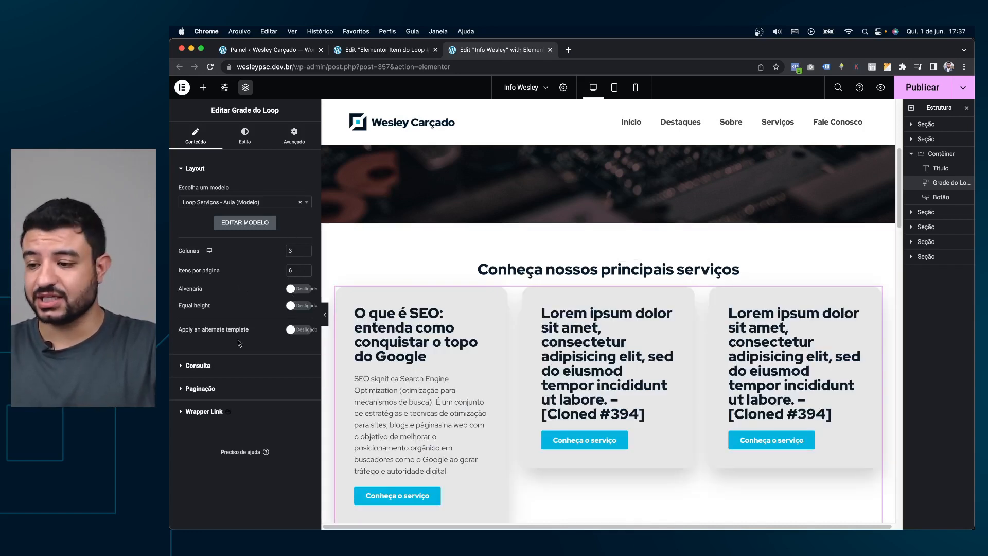
Set the grid's Consulta > Fonte to Serviços.
{"action": "left_click", "coordinate": [250, 362]}
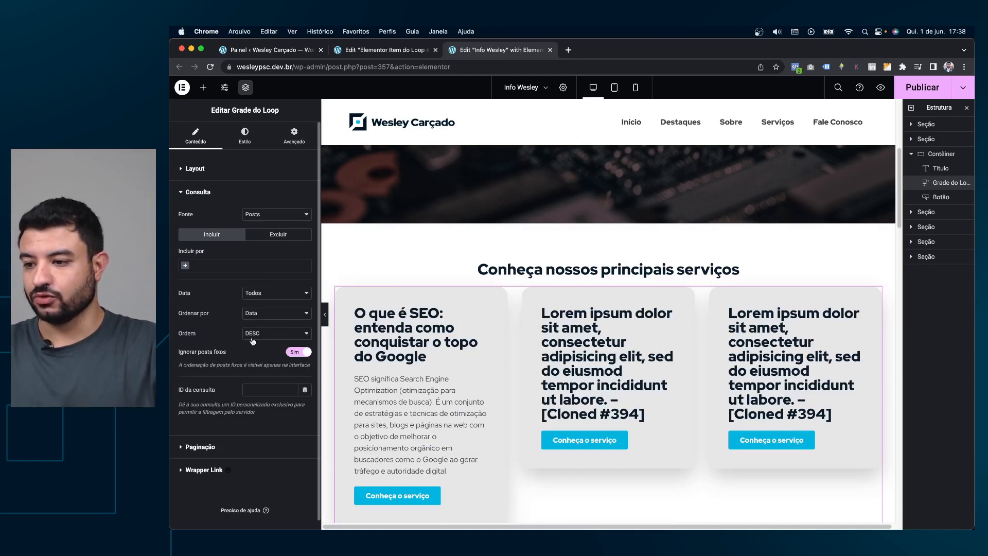
{"action": "left_click", "coordinate": [264, 222]}
{"action": "left_click", "coordinate": [267, 245]}
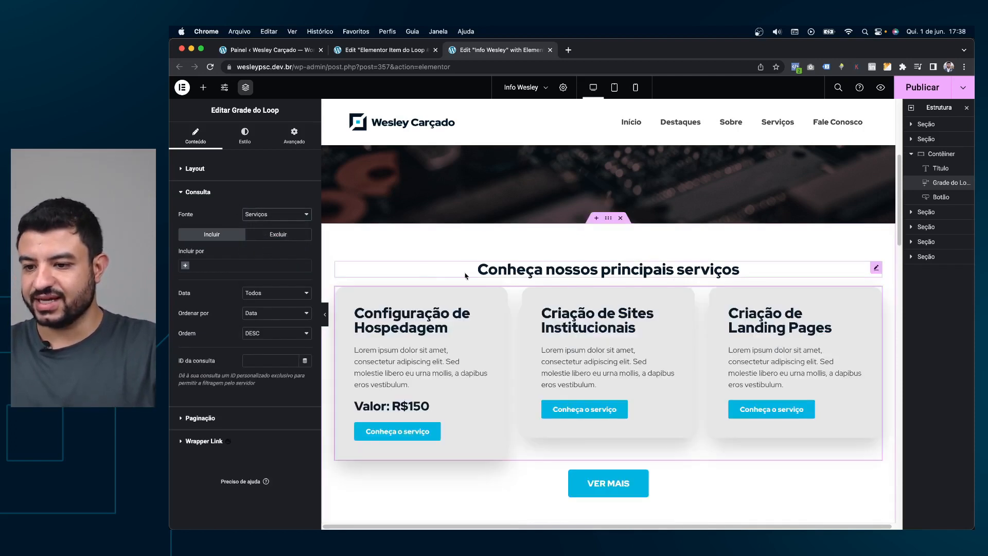
{"action": "left_click", "coordinate": [245, 135]}
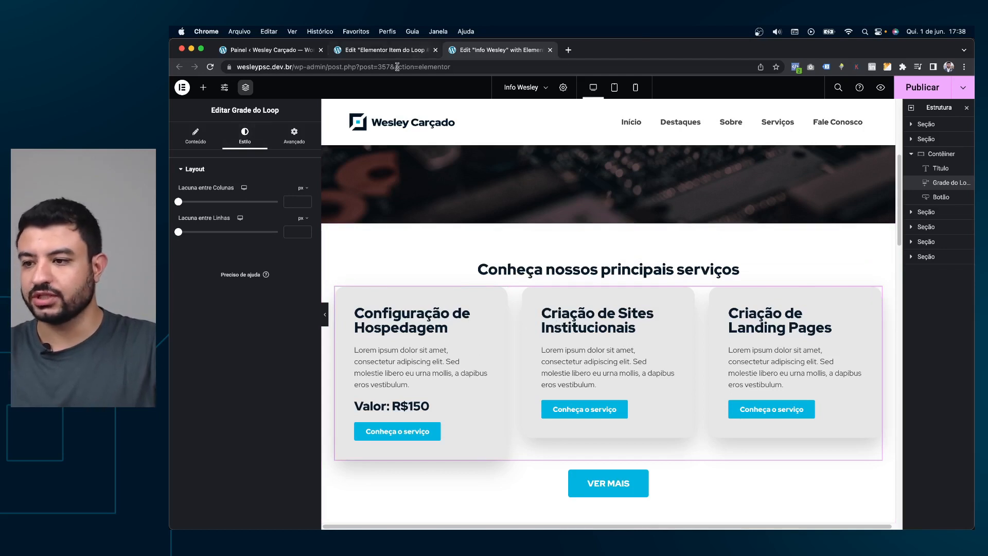
Review the Loop Grid's Conteúdo and Estilo settings, then return to the Loop Serviços - Aula template editor.
{"action": "left_click", "coordinate": [195, 138]}
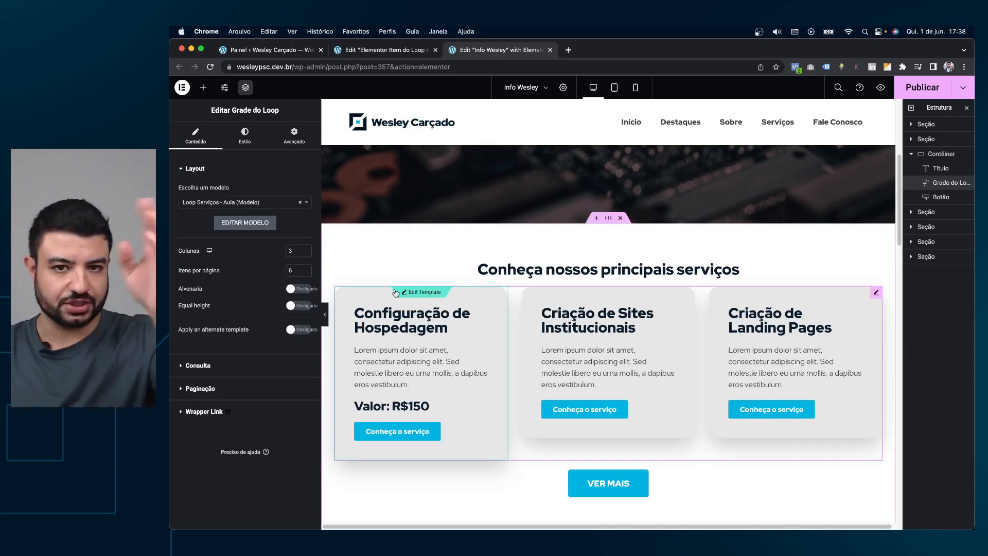
{"action": "left_click", "coordinate": [245, 135]}
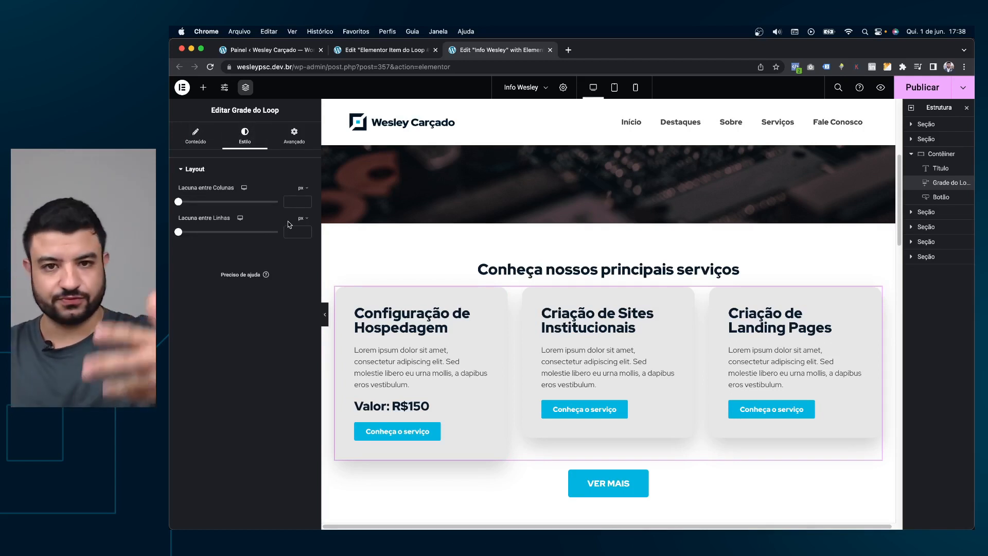
{"action": "left_click", "coordinate": [391, 51]}
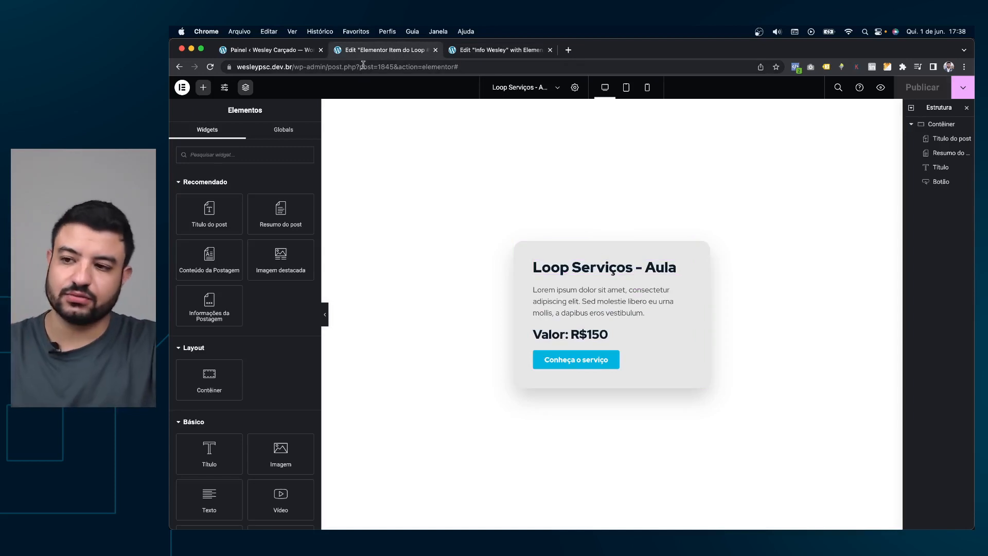
Go to the WordPress dashboard and open Elementor's Construtor de tema.
{"action": "left_click", "coordinate": [260, 49]}
{"action": "mouse_move", "coordinate": [198, 281]}
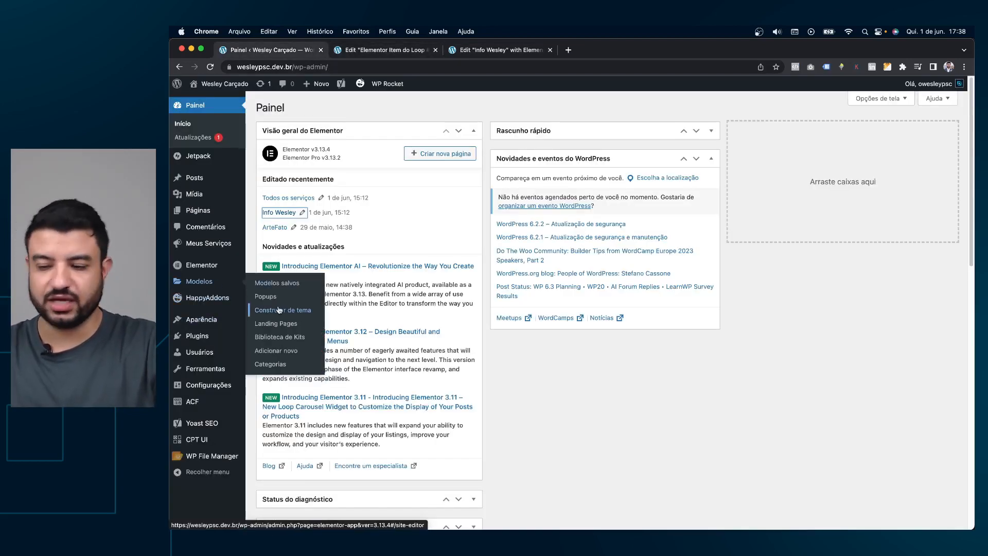
{"action": "left_click", "coordinate": [383, 51]}
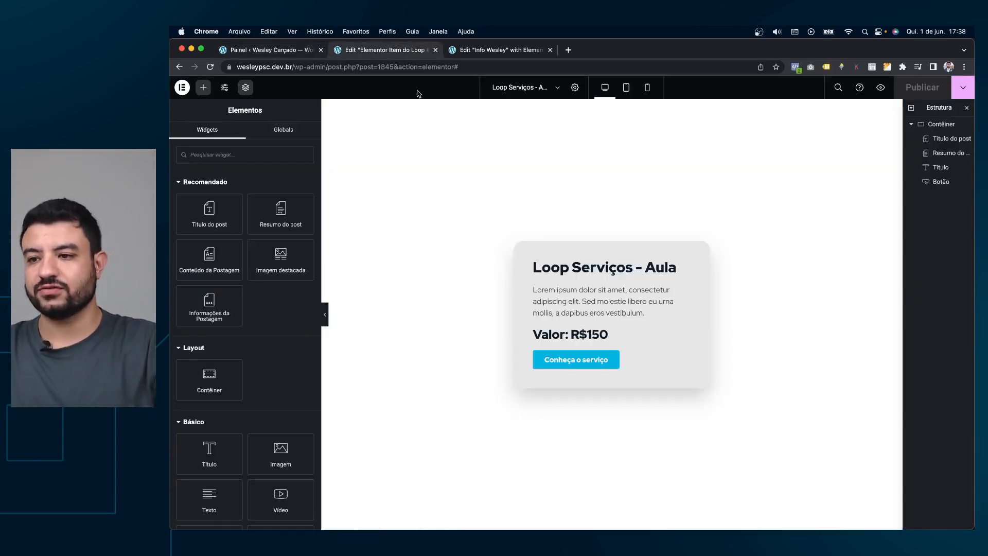
{"action": "left_click", "coordinate": [299, 53]}
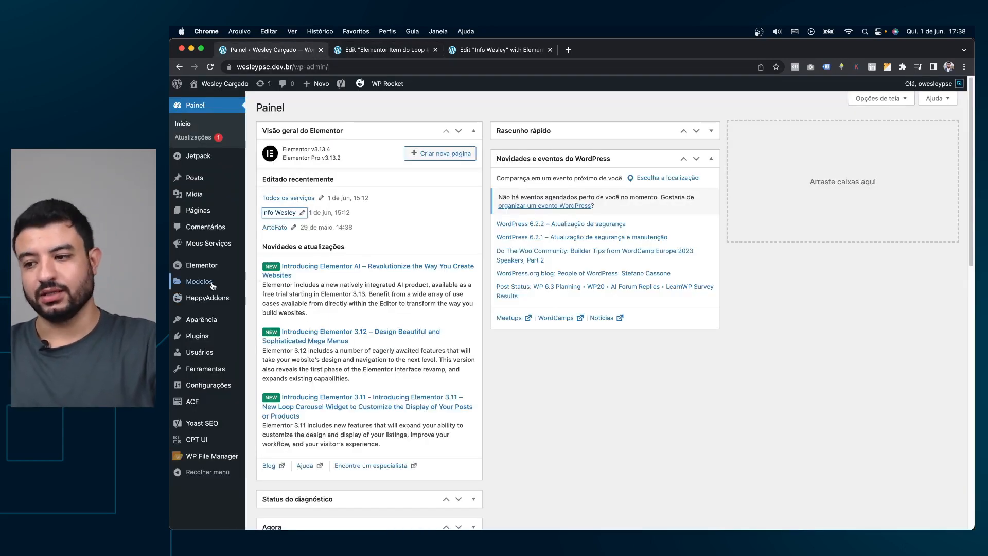
{"action": "left_click", "coordinate": [278, 308]}
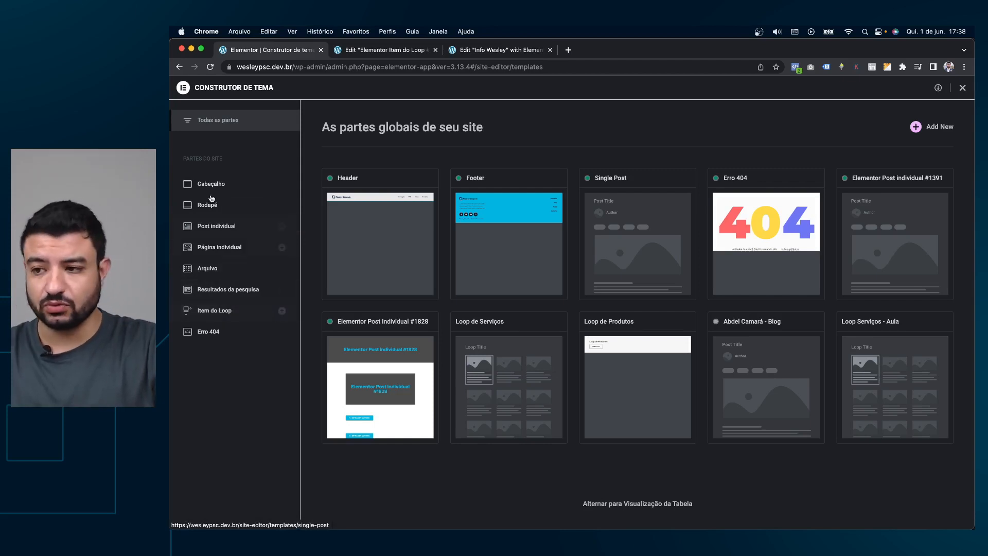
Leave the theme builder and open Elementor > Configurações.
{"action": "left_click", "coordinate": [961, 88]}
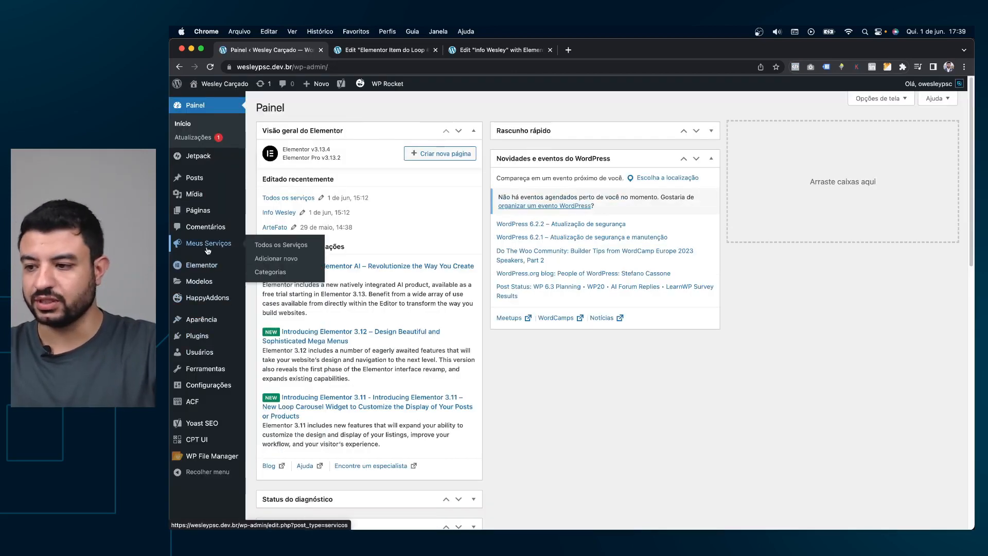
{"action": "mouse_move", "coordinate": [202, 268]}
{"action": "left_click", "coordinate": [281, 268]}
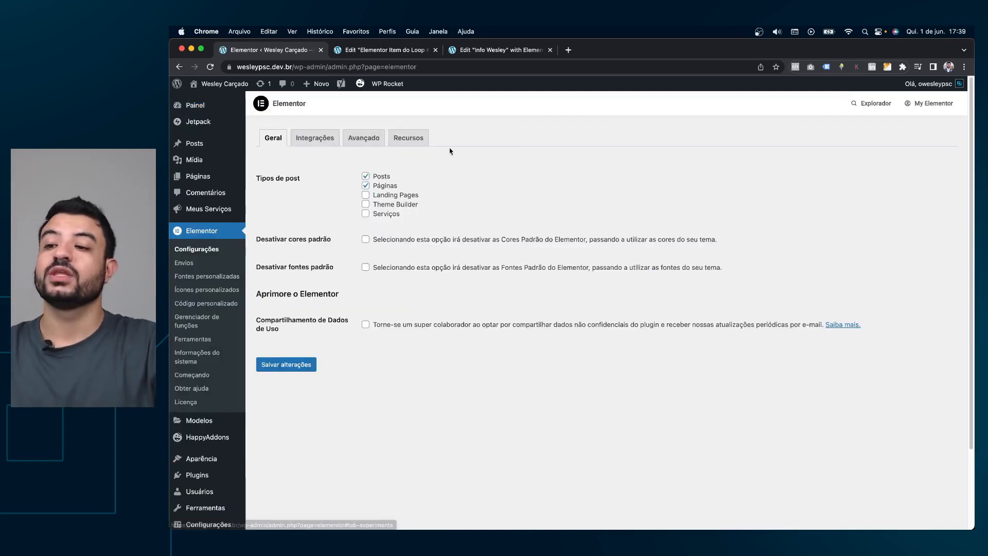
Open Elementor's Recursos tab and read through the experiments list without changing anything.
{"action": "left_click", "coordinate": [416, 139]}
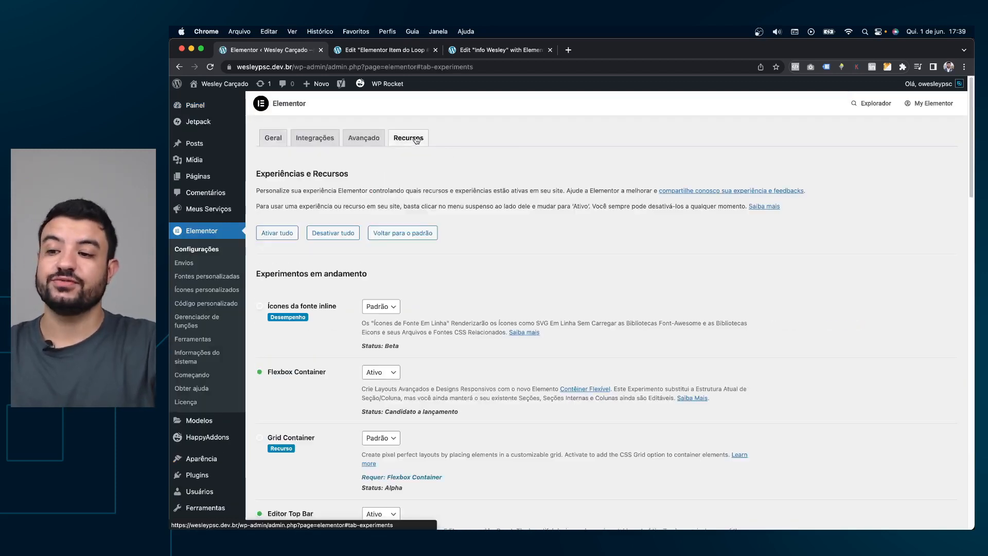
{"action": "scroll", "coordinate": [353, 272], "scroll_direction": "down", "scroll_amount": 3}
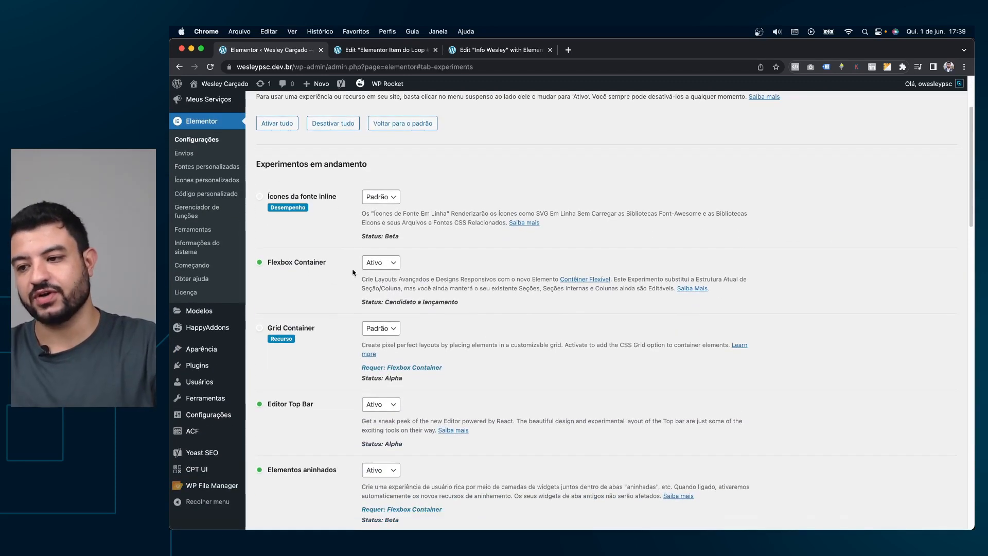
{"action": "scroll", "coordinate": [407, 276], "scroll_direction": "down", "scroll_amount": 6}
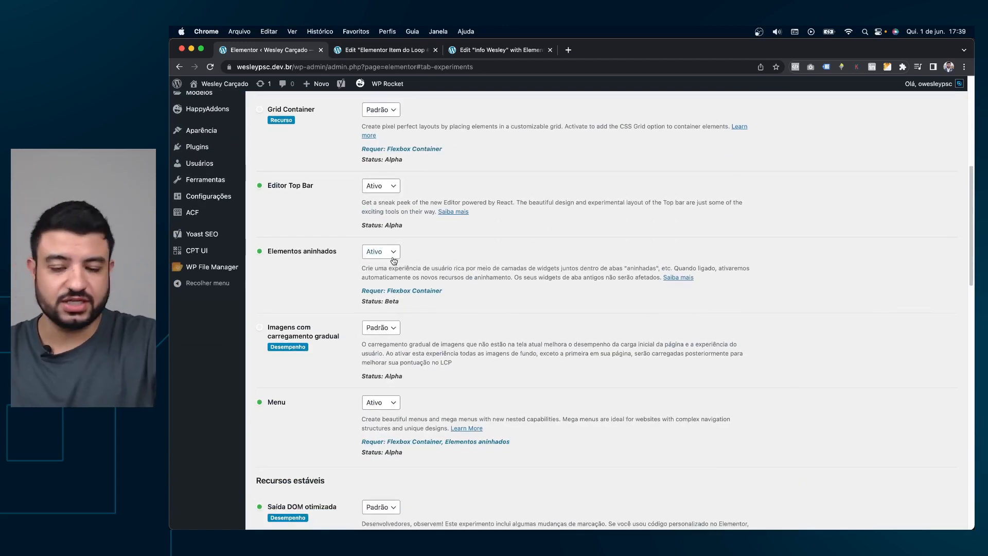
{"action": "scroll", "coordinate": [395, 253], "scroll_direction": "down", "scroll_amount": 20}
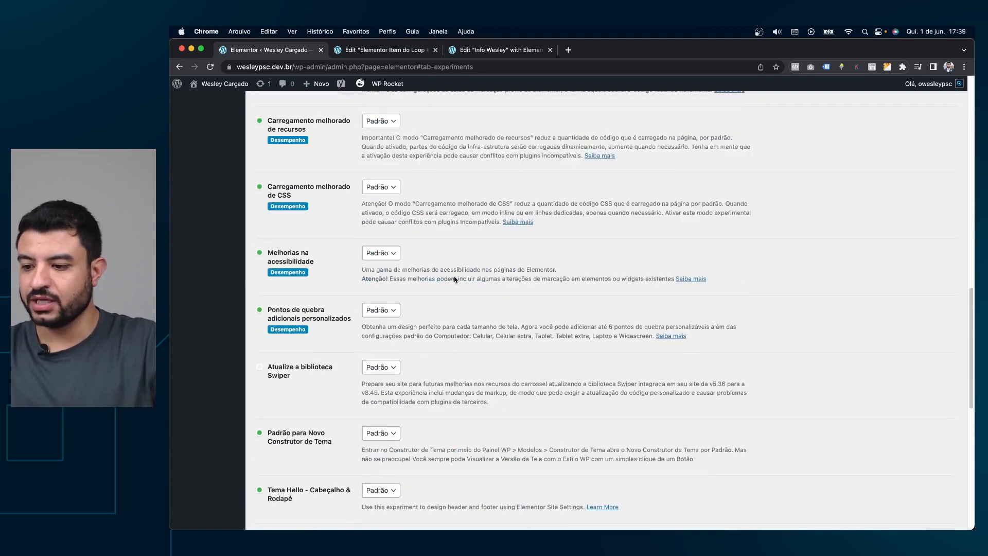
{"action": "scroll", "coordinate": [448, 272], "scroll_direction": "down", "scroll_amount": 2}
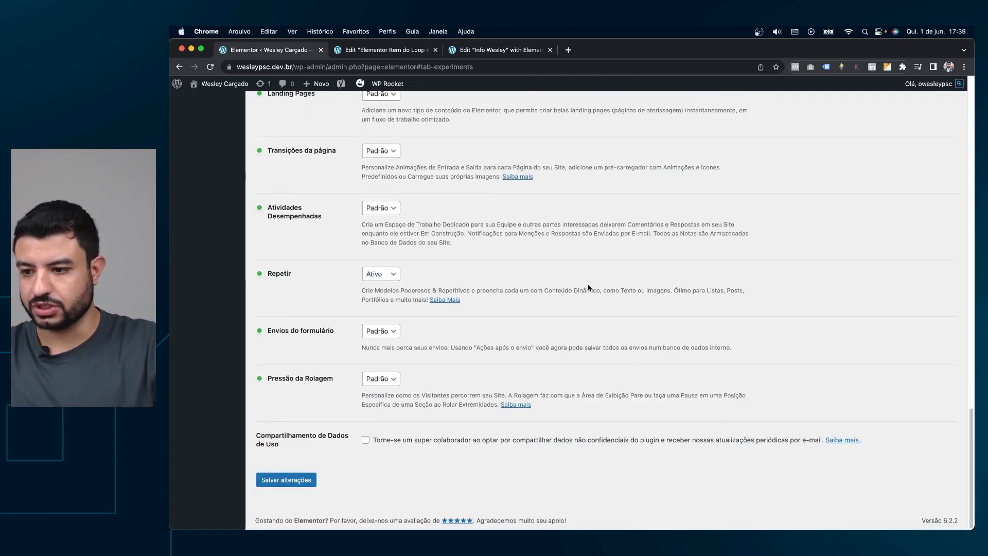
{"action": "scroll", "coordinate": [589, 287], "scroll_direction": "up", "scroll_amount": 2}
{"action": "scroll", "coordinate": [587, 289], "scroll_direction": "up", "scroll_amount": 3}
{"action": "scroll", "coordinate": [585, 290], "scroll_direction": "up", "scroll_amount": 20}
{"action": "scroll", "coordinate": [525, 268], "scroll_direction": "down", "scroll_amount": 20}
{"action": "scroll", "coordinate": [526, 278], "scroll_direction": "down", "scroll_amount": 4}
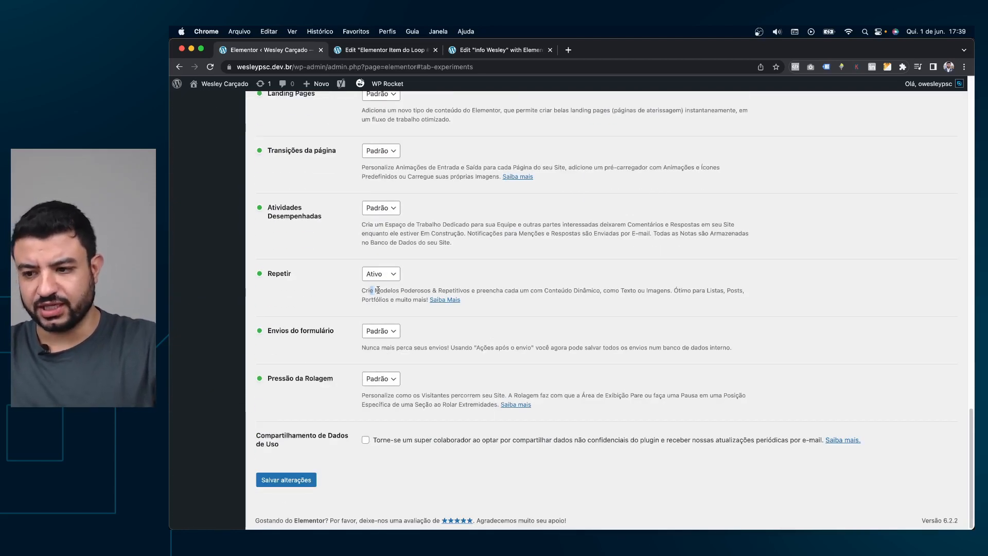
{"action": "left_click_drag", "start_coordinate": [378, 291], "coordinate": [663, 292]}
{"action": "left_click", "coordinate": [676, 292]}
{"action": "scroll", "coordinate": [529, 302], "scroll_direction": "up", "scroll_amount": 4}
{"action": "scroll", "coordinate": [528, 300], "scroll_direction": "up", "scroll_amount": 20}
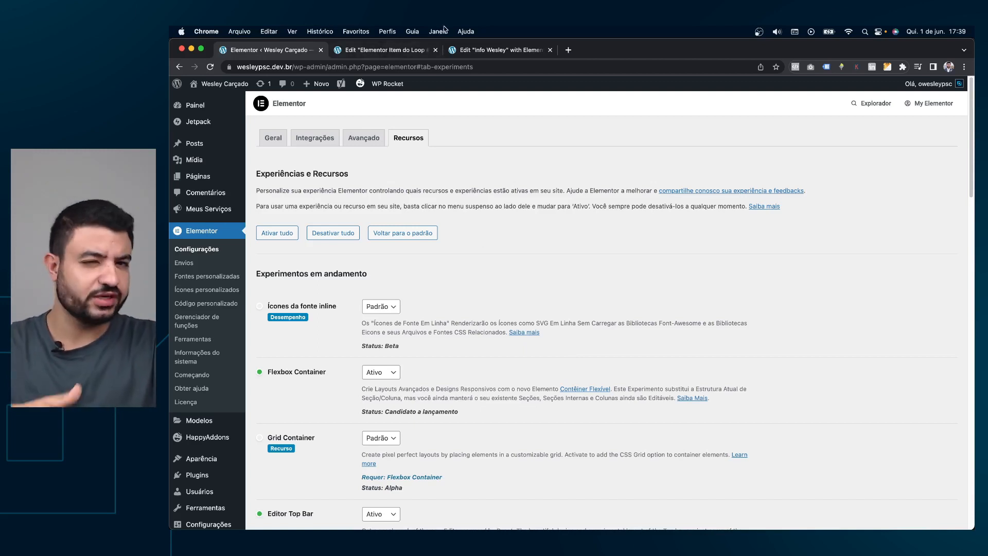
In the loop item template, reset the card container's Sombra do bloco under Estilo > Borda.
{"action": "left_click", "coordinate": [391, 50]}
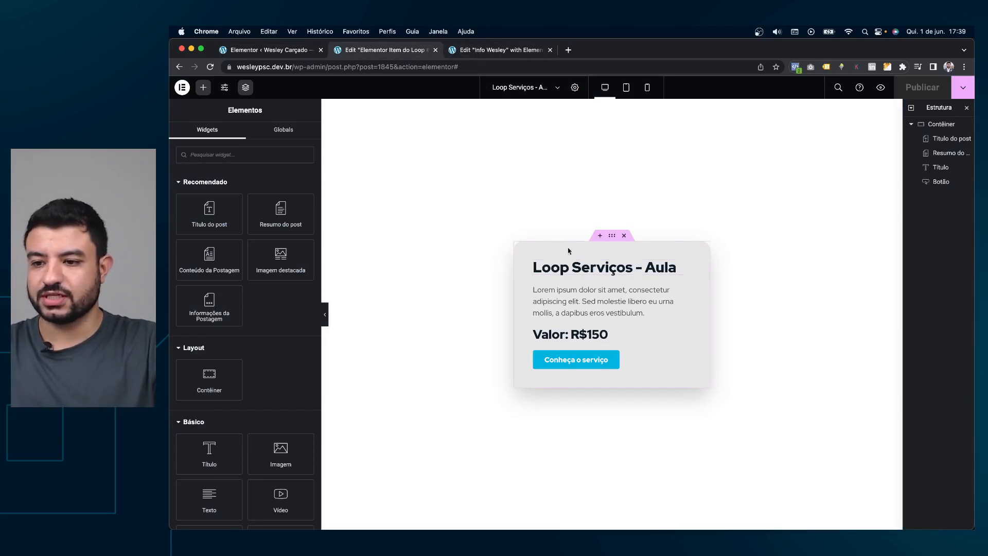
{"action": "left_click", "coordinate": [492, 49]}
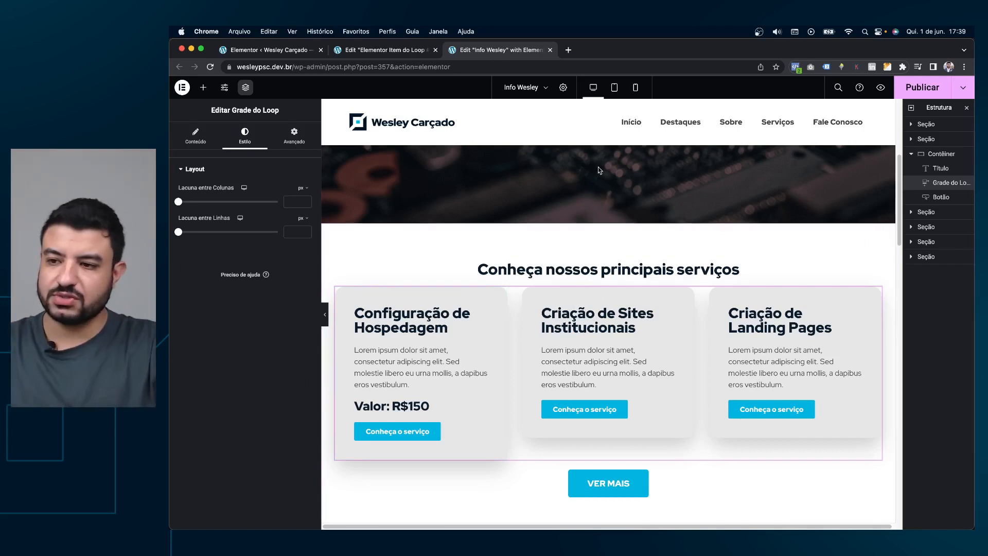
{"action": "left_click", "coordinate": [355, 49]}
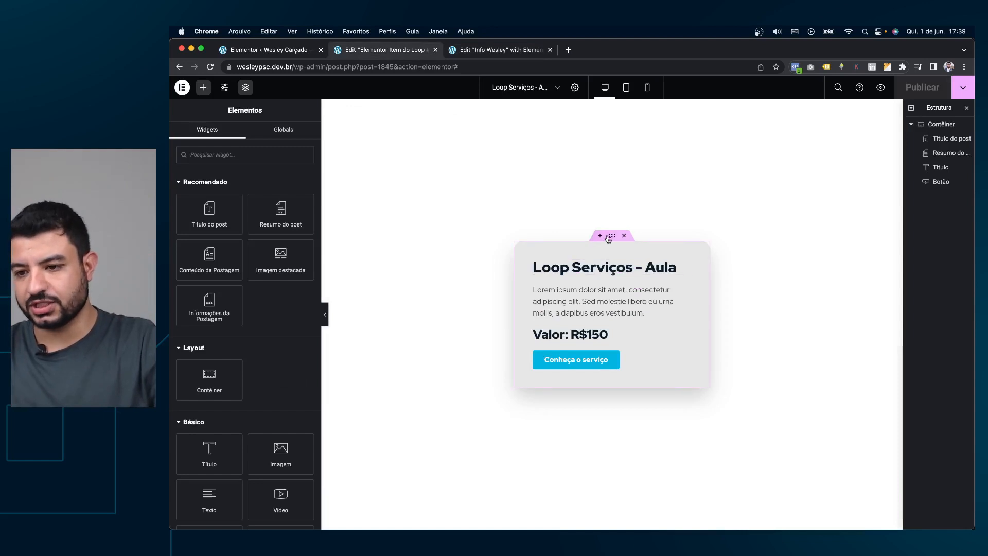
{"action": "left_click", "coordinate": [608, 237]}
{"action": "left_click", "coordinate": [248, 409]}
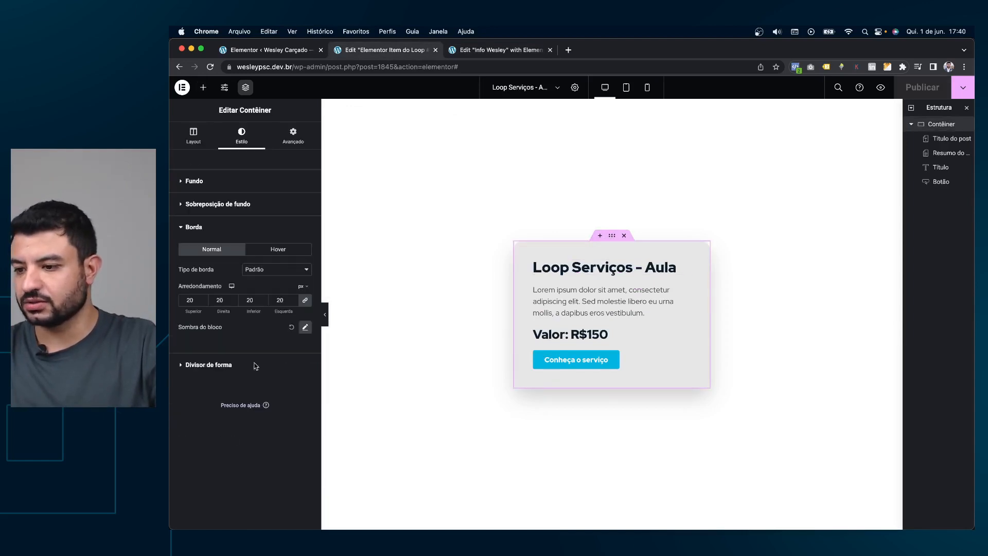
{"action": "left_click", "coordinate": [293, 331]}
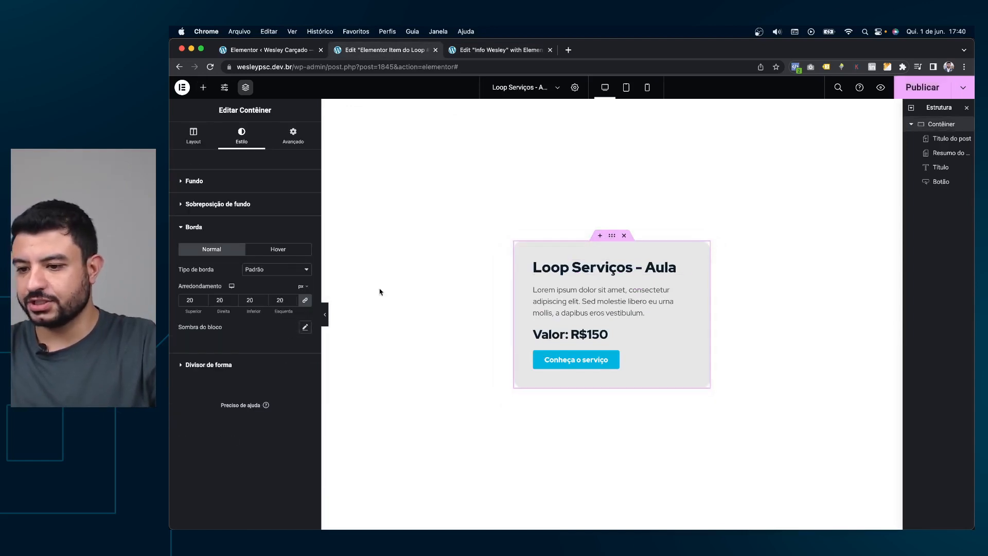
Compare the now-flat grey Serviços cards on the Info Wesley page against the template.
{"action": "left_click", "coordinate": [492, 54]}
{"action": "left_click", "coordinate": [413, 52]}
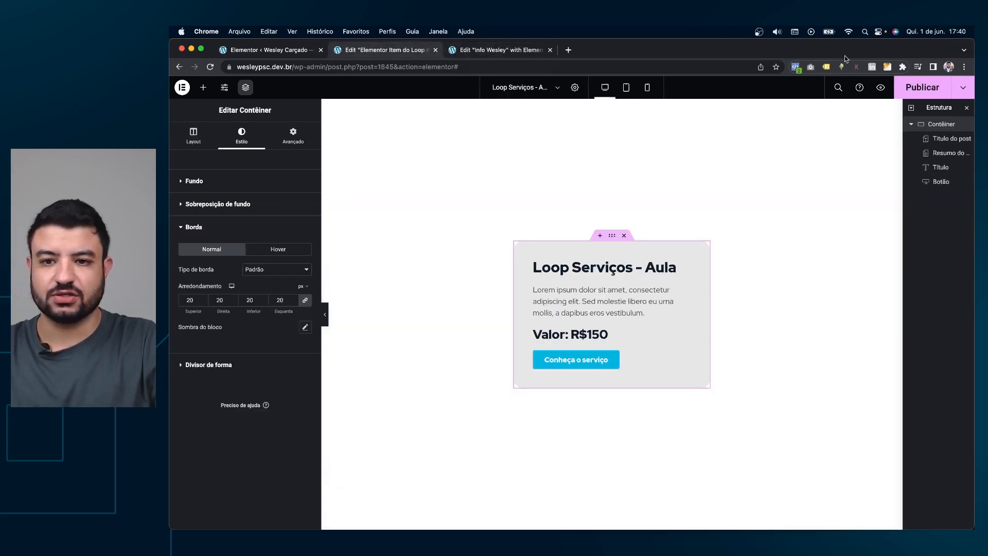
{"action": "left_click", "coordinate": [484, 51]}
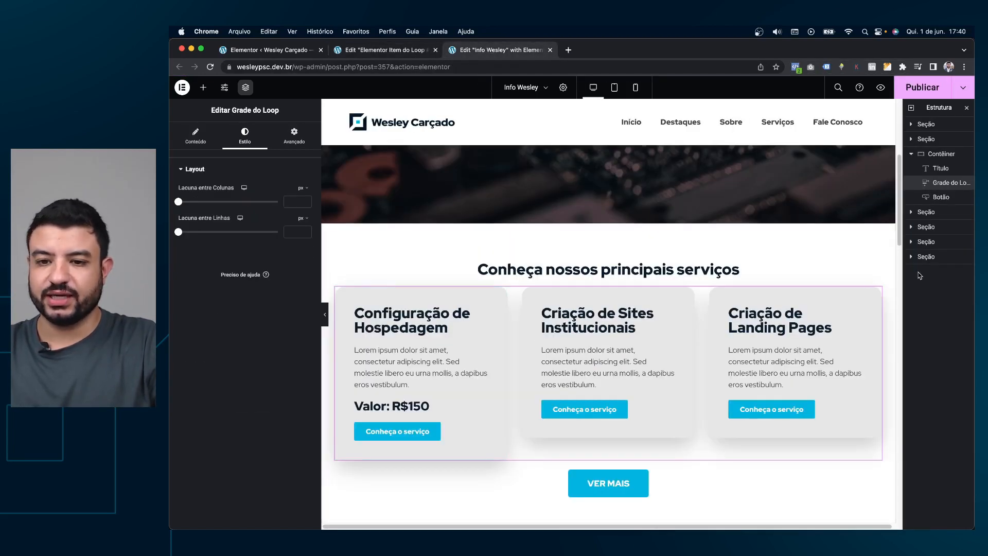
{"action": "left_click", "coordinate": [366, 52]}
{"action": "left_click", "coordinate": [486, 50]}
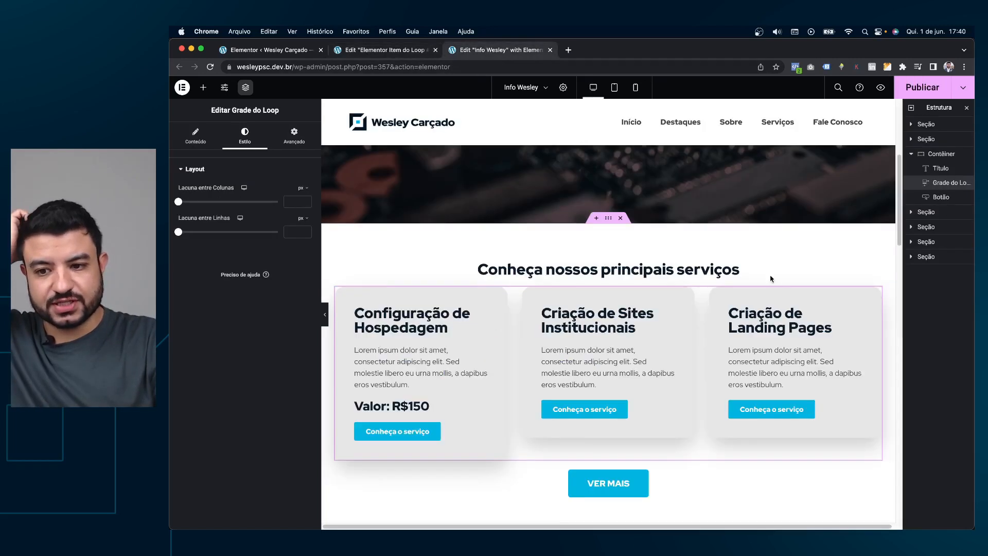
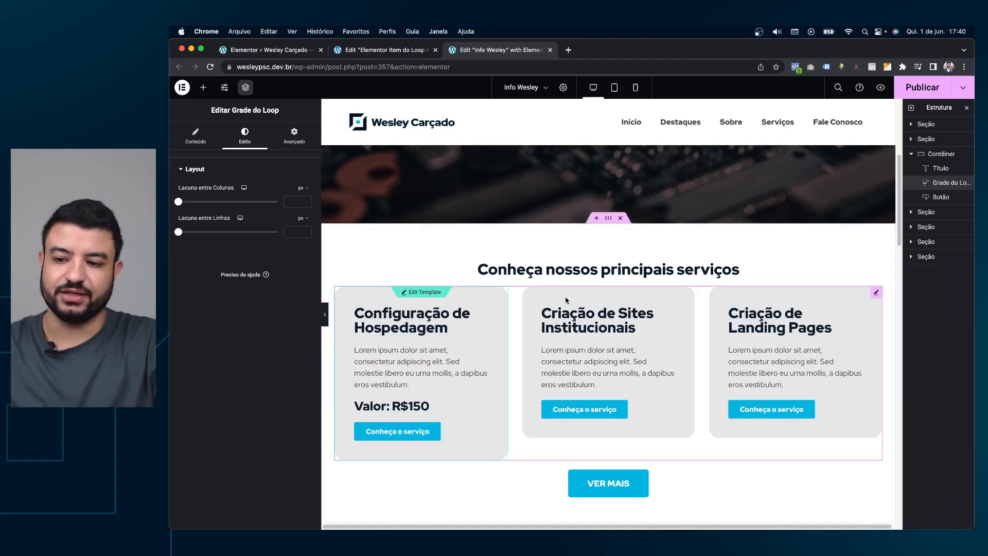
Publish the Info Wesley page and open its live preview in a new tab.
{"action": "key", "text": "super+p"}
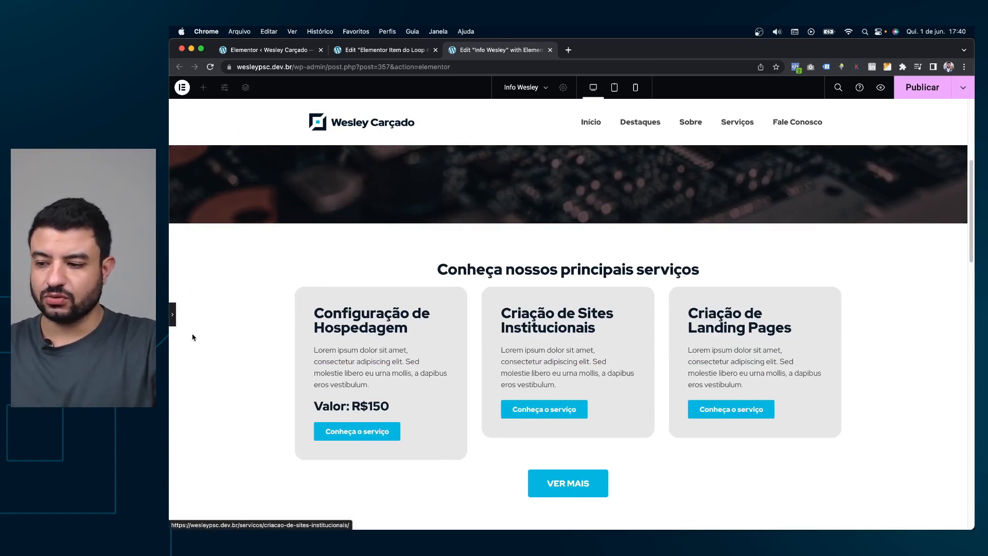
{"action": "left_click", "coordinate": [173, 314]}
{"action": "left_click", "coordinate": [922, 89]}
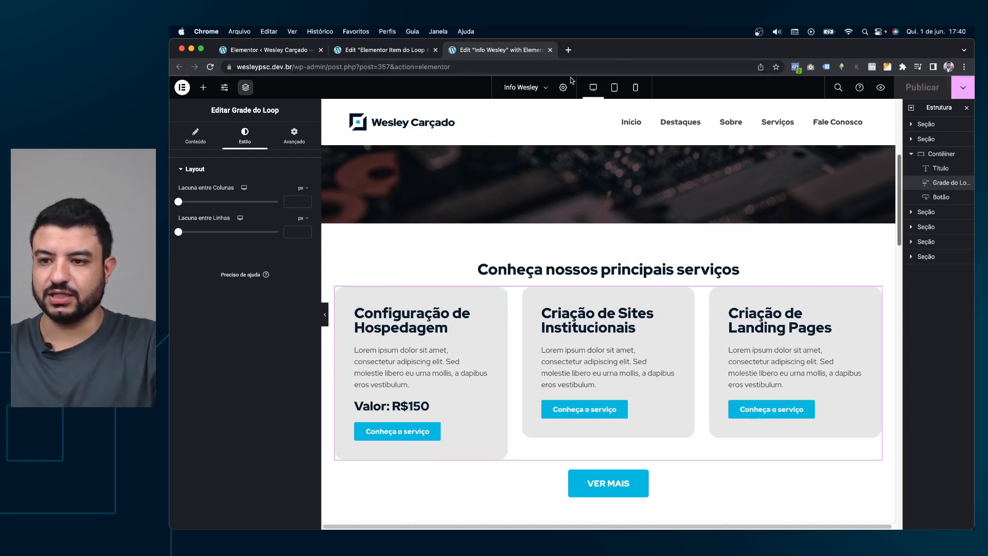
{"action": "left_click", "coordinate": [880, 87]}
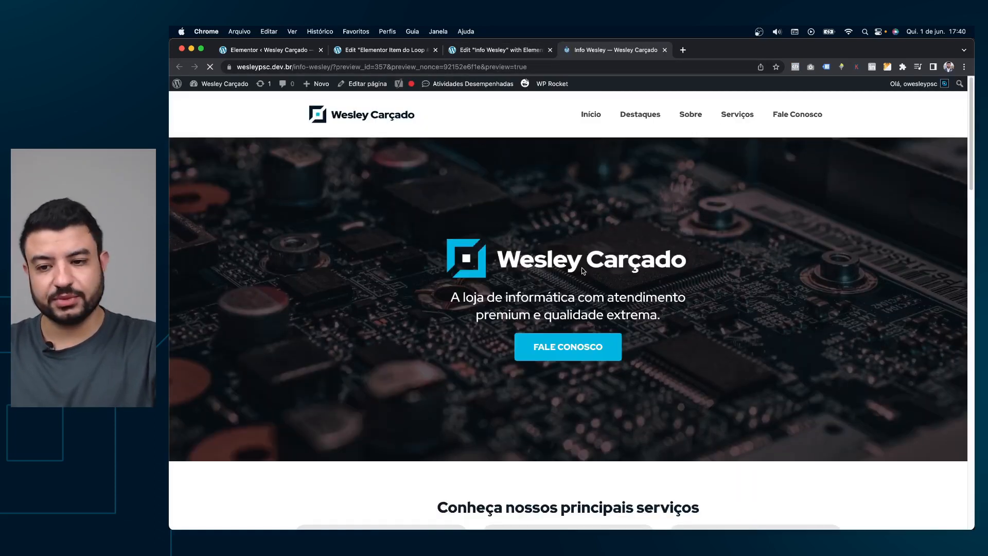
Scroll through an opened service page in the preview, then go back to the home preview.
{"action": "scroll", "coordinate": [359, 415], "scroll_direction": "down", "scroll_amount": 5}
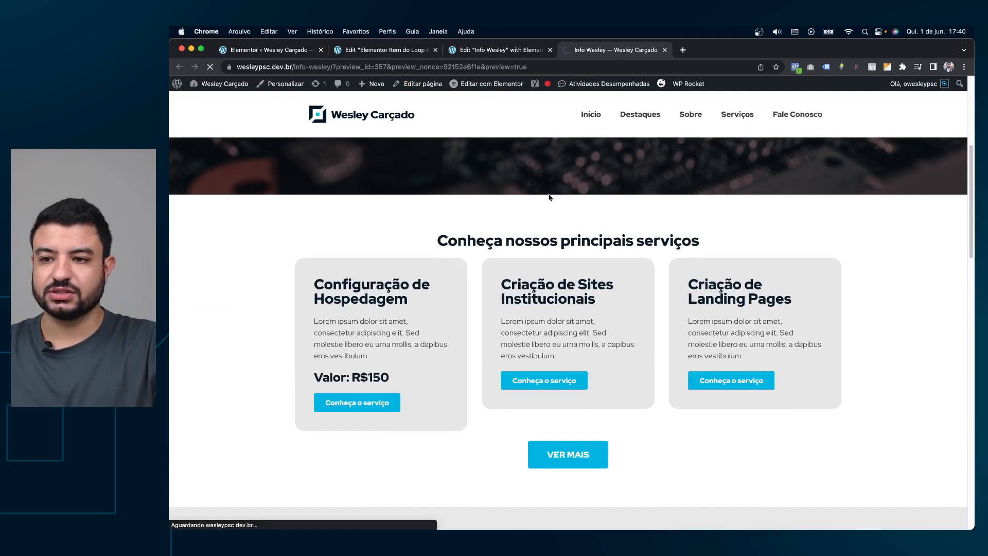
{"action": "scroll", "coordinate": [564, 227], "scroll_direction": "down", "scroll_amount": 5}
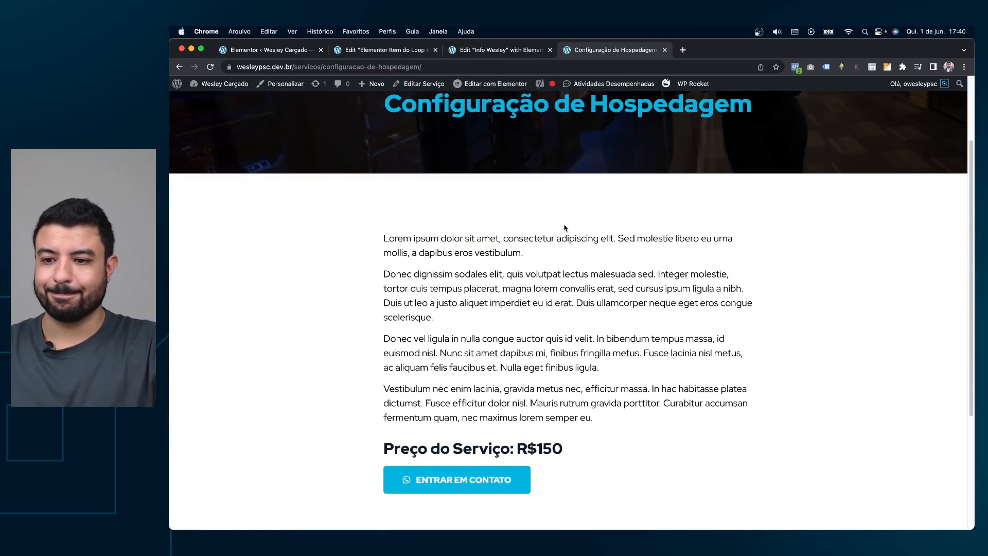
{"action": "scroll", "coordinate": [564, 225], "scroll_direction": "down", "scroll_amount": 2}
{"action": "scroll", "coordinate": [567, 228], "scroll_direction": "up", "scroll_amount": 10}
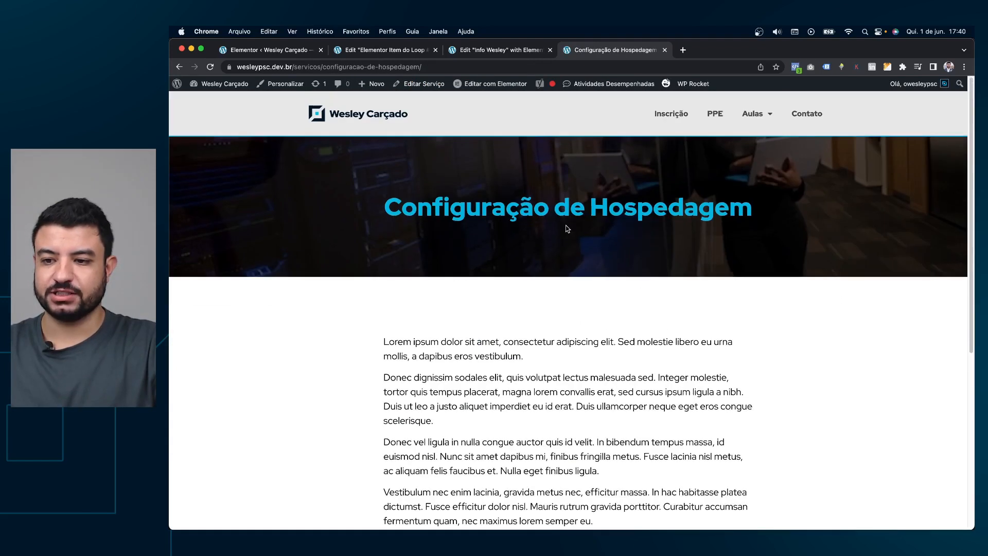
{"action": "left_click", "coordinate": [179, 67]}
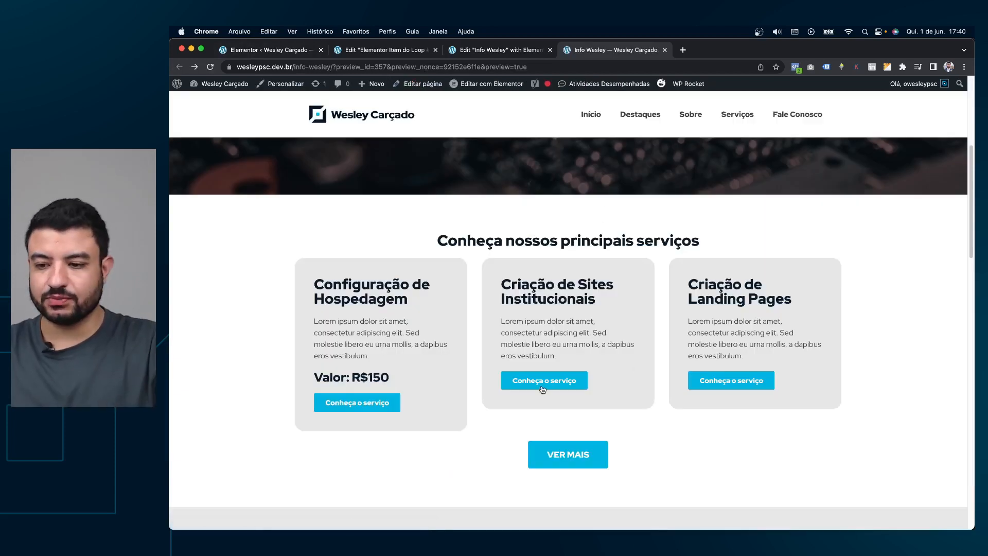
Open the Todos os serviços list via VER MAIS, then return to the Info Wesley editor's services grid.
{"action": "left_click", "coordinate": [580, 460]}
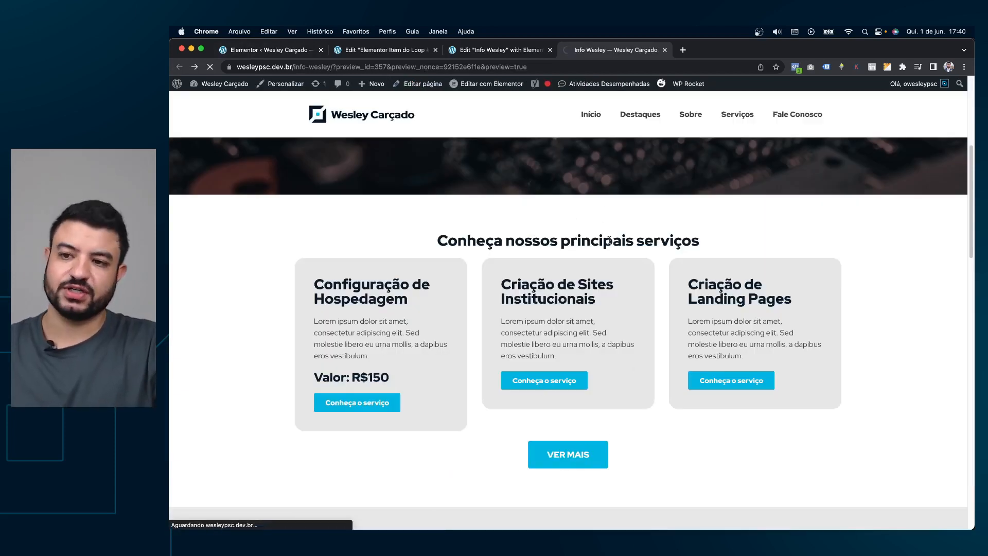
{"action": "scroll", "coordinate": [604, 232], "scroll_direction": "down", "scroll_amount": 2}
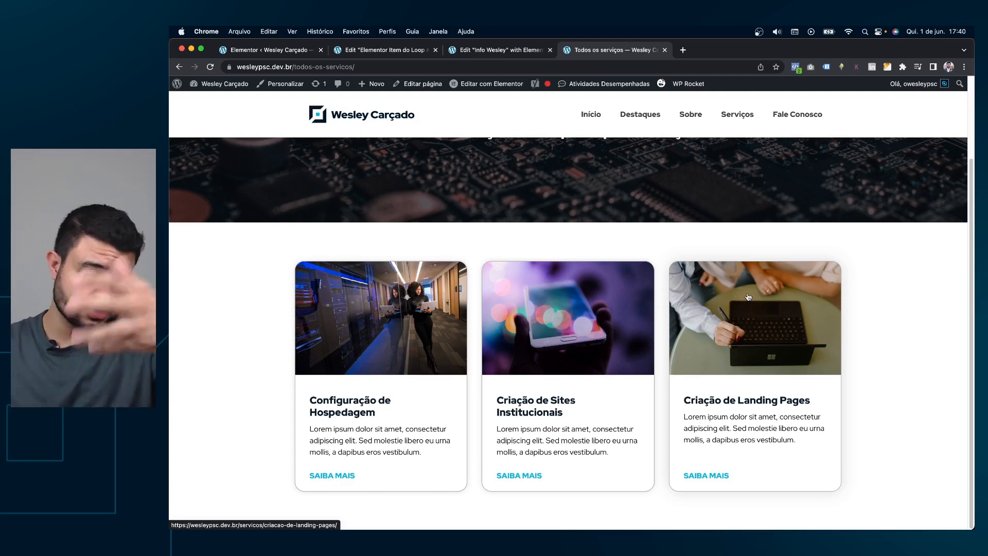
{"action": "left_click", "coordinate": [486, 50]}
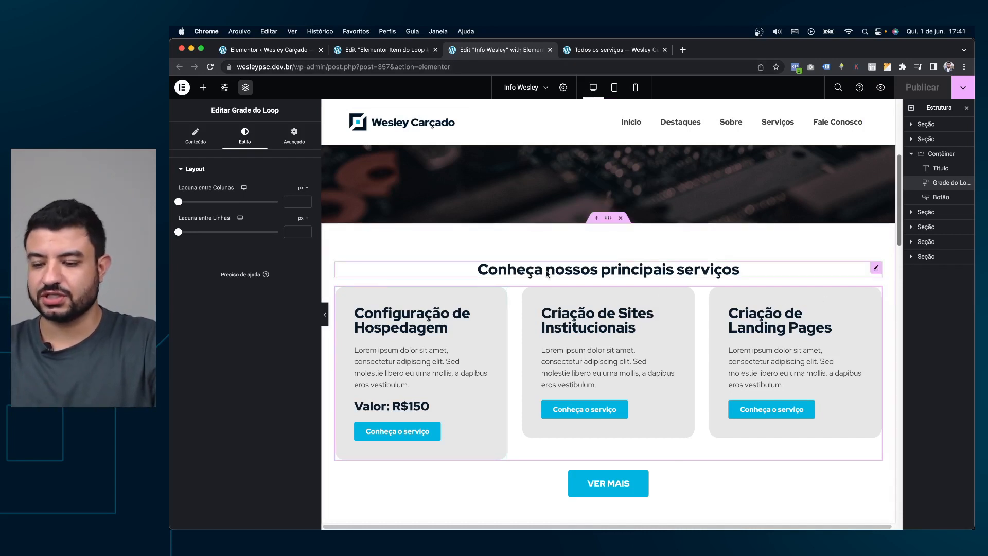
{"action": "right_click", "coordinate": [607, 321]}
Copy the services Loop Grid and open Todos os serviços in Elementor.
{"action": "left_click", "coordinate": [634, 361]}
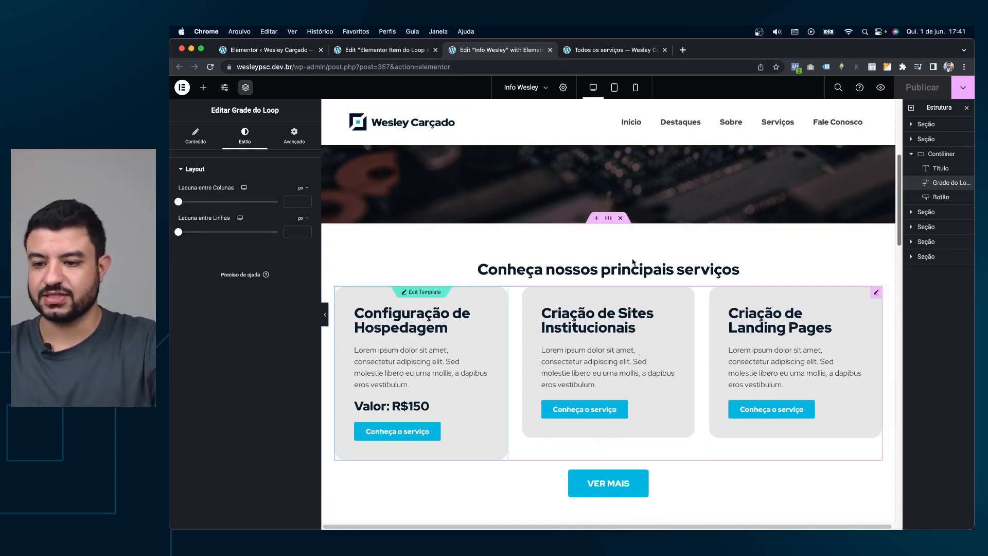
{"action": "left_click", "coordinate": [606, 51]}
{"action": "left_click", "coordinate": [505, 88]}
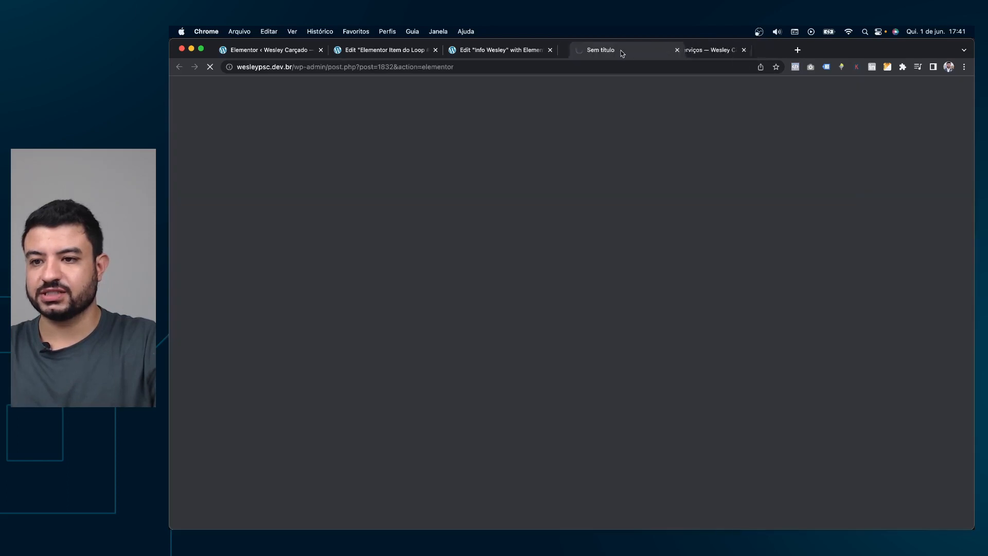
{"action": "left_click", "coordinate": [495, 51]}
{"action": "left_click", "coordinate": [592, 53]}
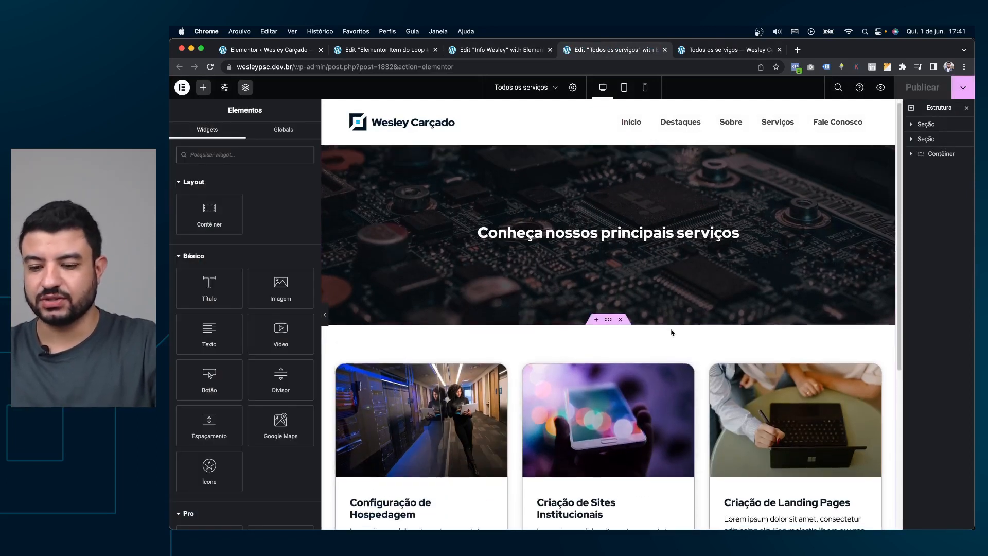
Paste the grey-card loop grid on Todos os serviços and delete the old image-card grid.
{"action": "scroll", "coordinate": [668, 329], "scroll_direction": "down", "scroll_amount": 5}
{"action": "right_click", "coordinate": [597, 266]}
{"action": "left_click", "coordinate": [638, 325]}
{"action": "right_click", "coordinate": [640, 377]}
{"action": "left_click", "coordinate": [687, 451]}
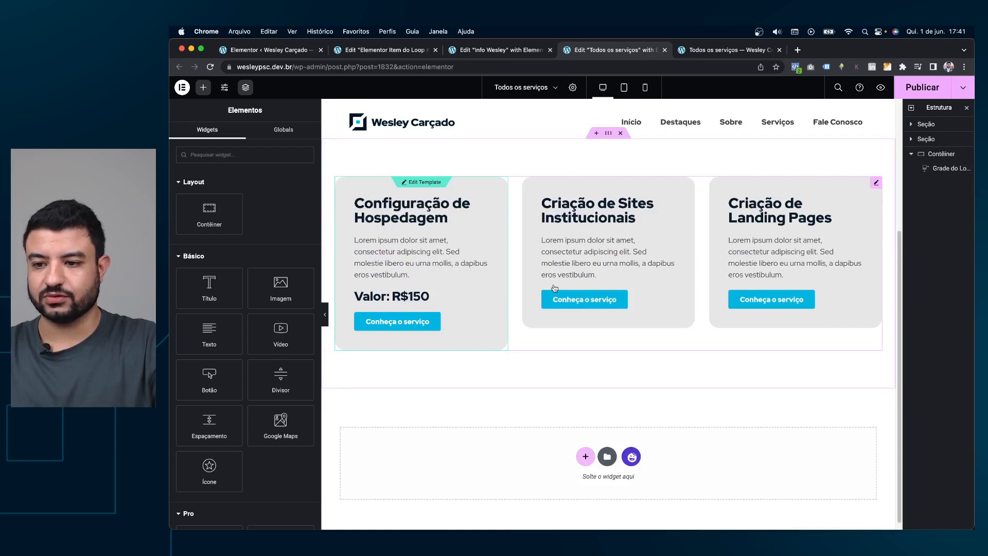
{"action": "scroll", "coordinate": [657, 273], "scroll_direction": "up", "scroll_amount": 2}
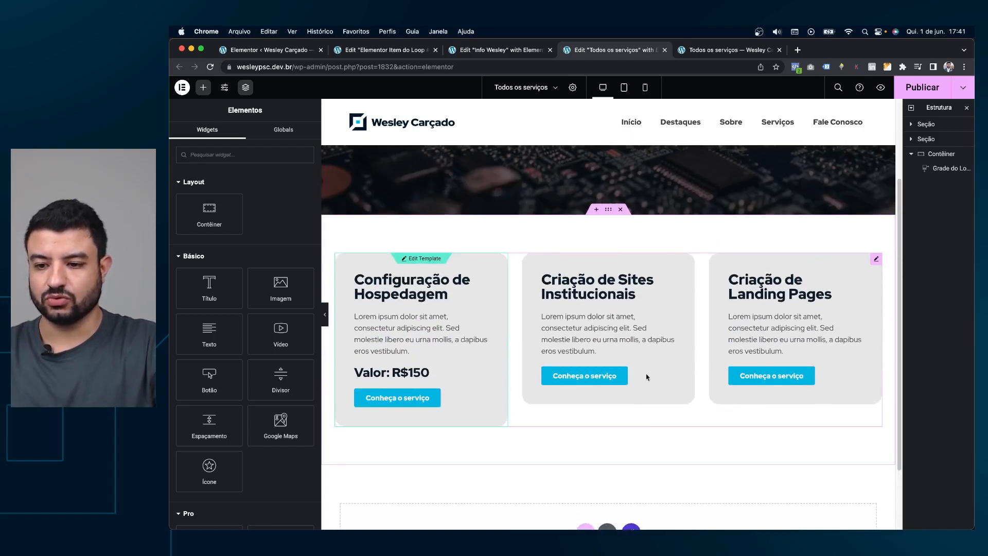
Back in the Info Wesley editor, undo the latest home page changes.
{"action": "key", "text": "ctrl+shift+Tab"}
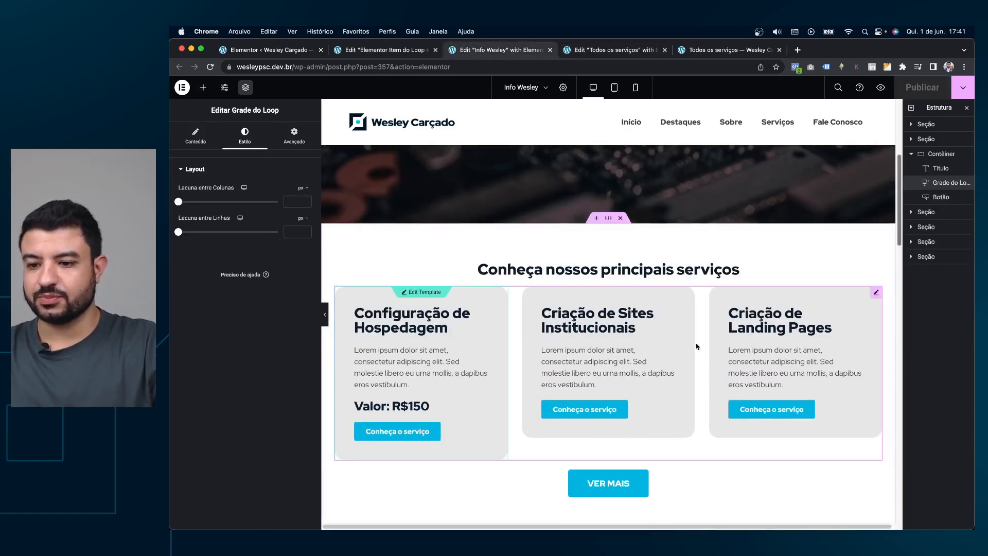
{"action": "left_click", "coordinate": [756, 280]}
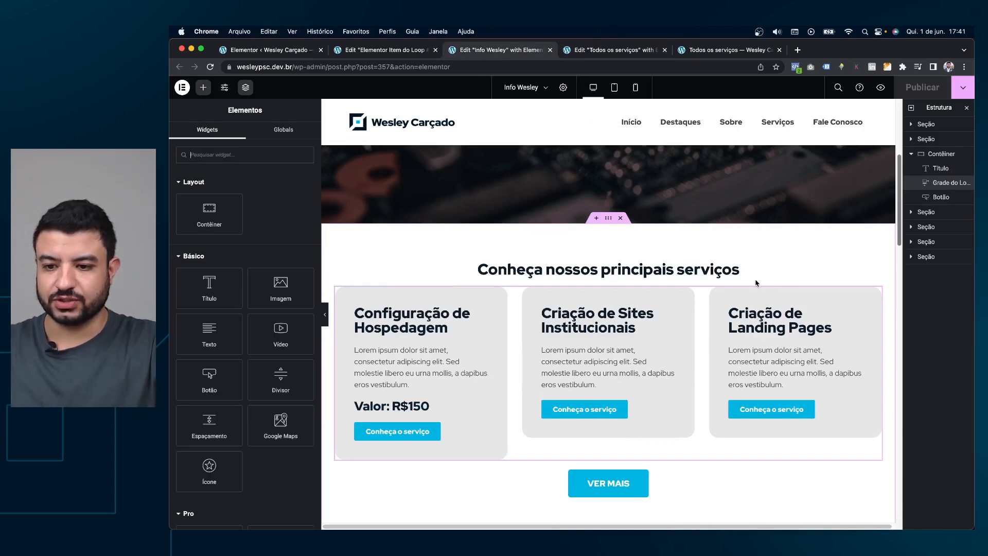
{"action": "key", "text": "super+z"}
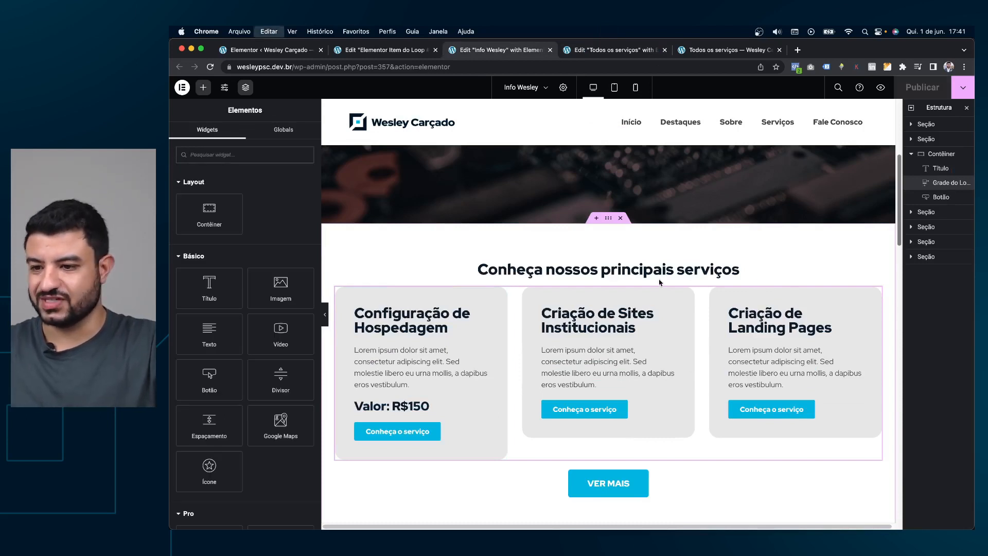
{"action": "left_click", "coordinate": [267, 201]}
{"action": "key", "text": "super+z"}
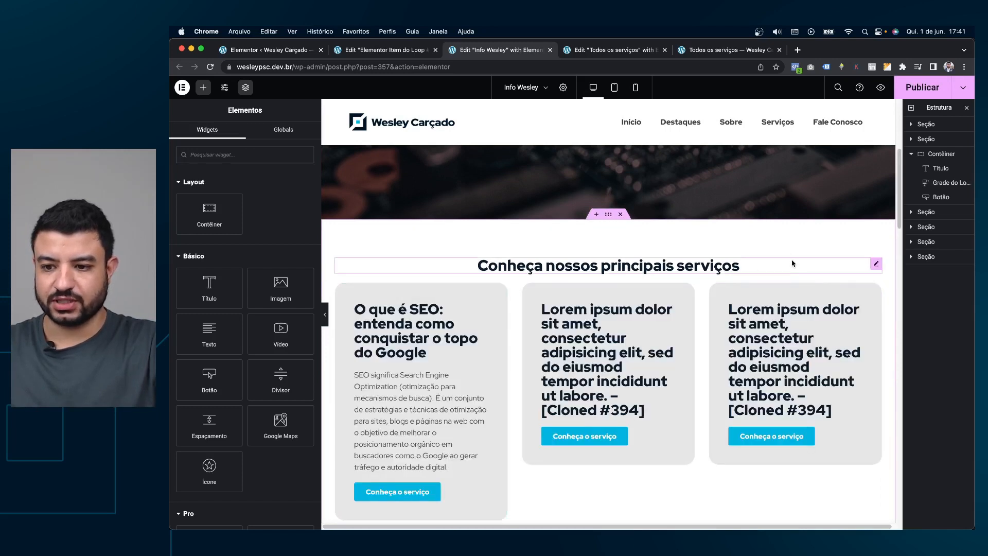
Undo repeatedly until the services Loop Carousel is restored on Info Wesley.
{"action": "key", "text": "super+z"}
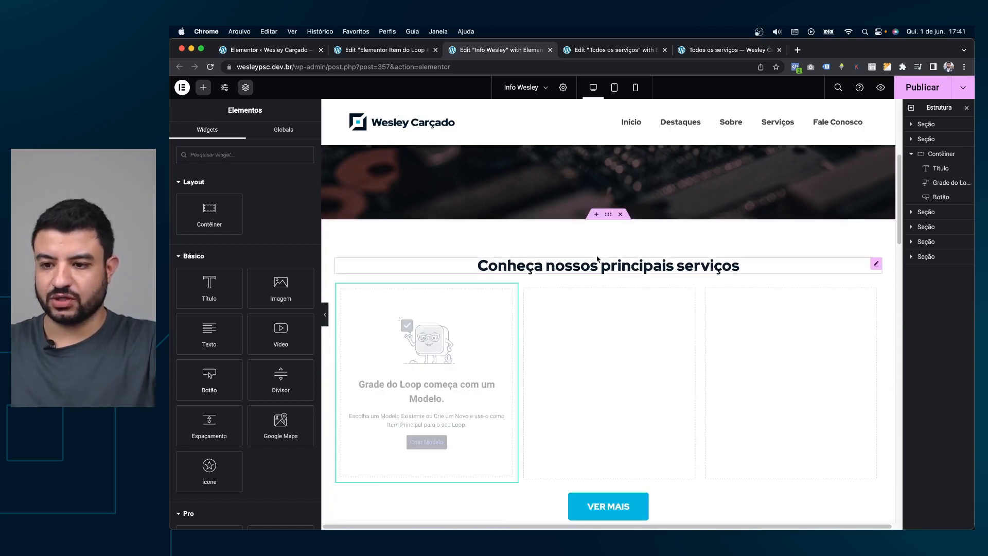
{"action": "key", "text": "super+z"}
{"action": "key", "text": "super+z"}
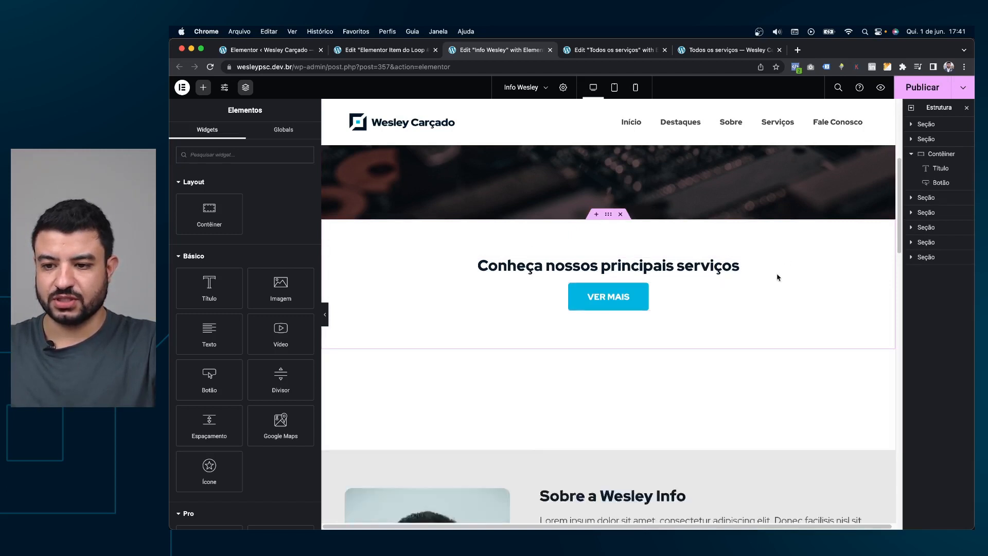
{"action": "key", "text": "super+z"}
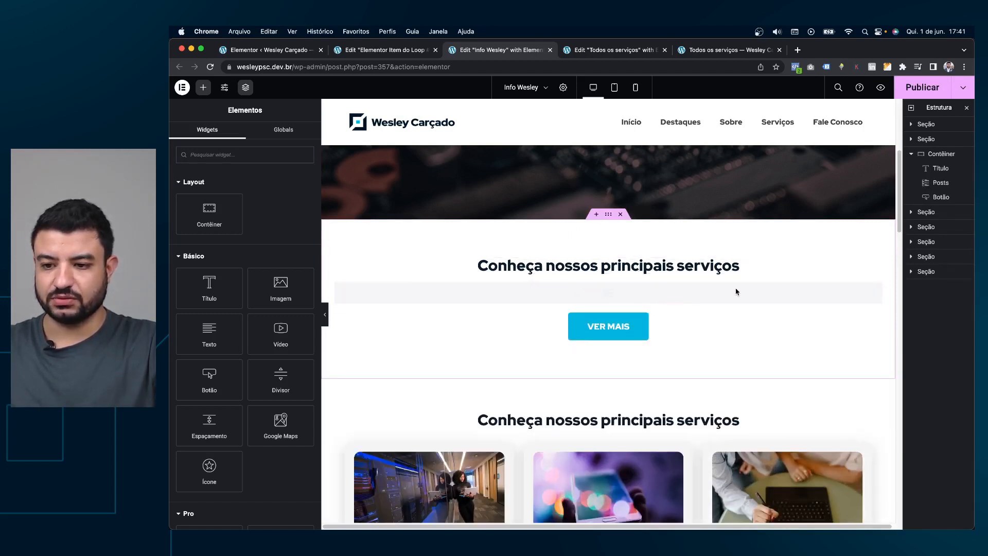
{"action": "key", "text": "super+z"}
{"action": "scroll", "coordinate": [735, 293], "scroll_direction": "down", "scroll_amount": 1}
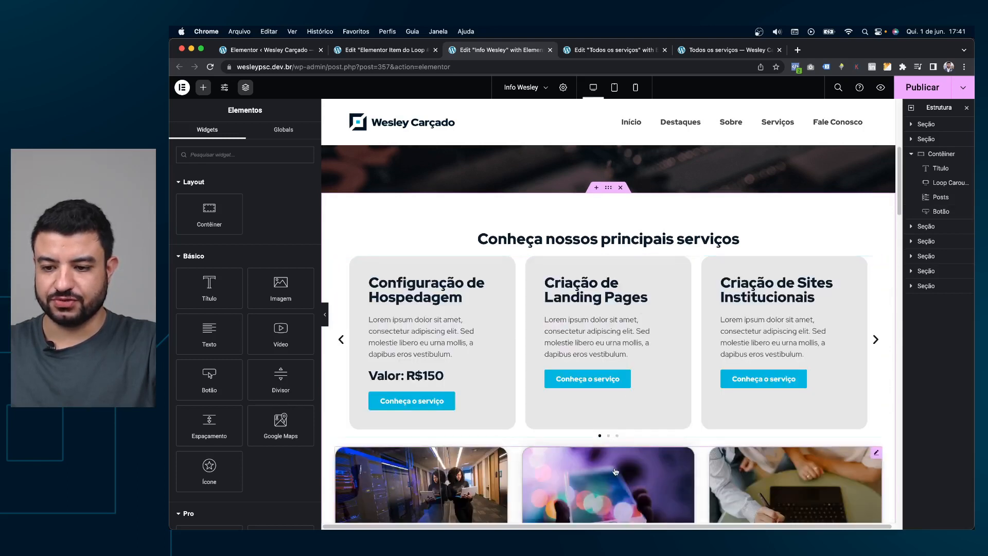
Delete the leftover Posts widget and its empty section, then publish the carousel version.
{"action": "right_click", "coordinate": [619, 464]}
{"action": "left_click", "coordinate": [654, 520]}
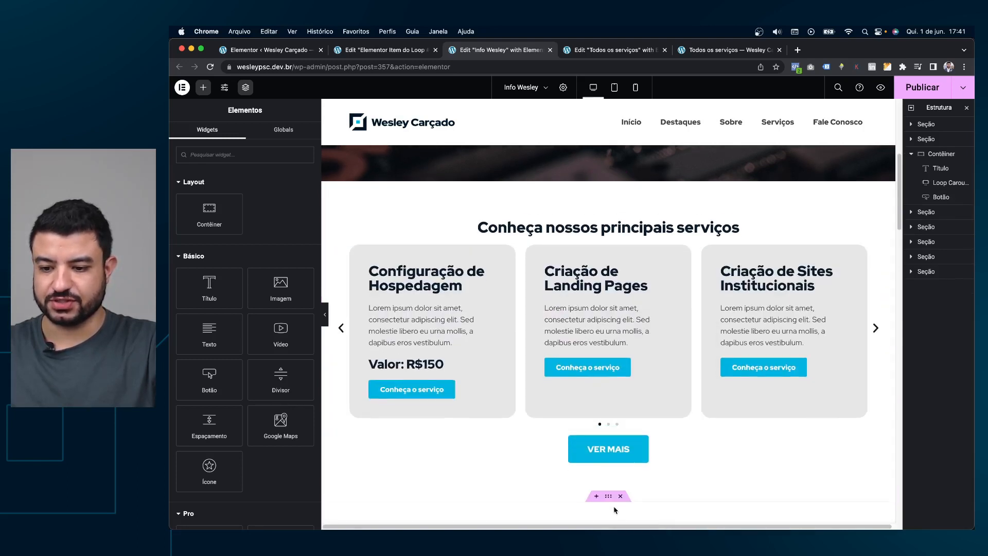
{"action": "left_click", "coordinate": [620, 496]}
{"action": "scroll", "coordinate": [667, 339], "scroll_direction": "up", "scroll_amount": 3}
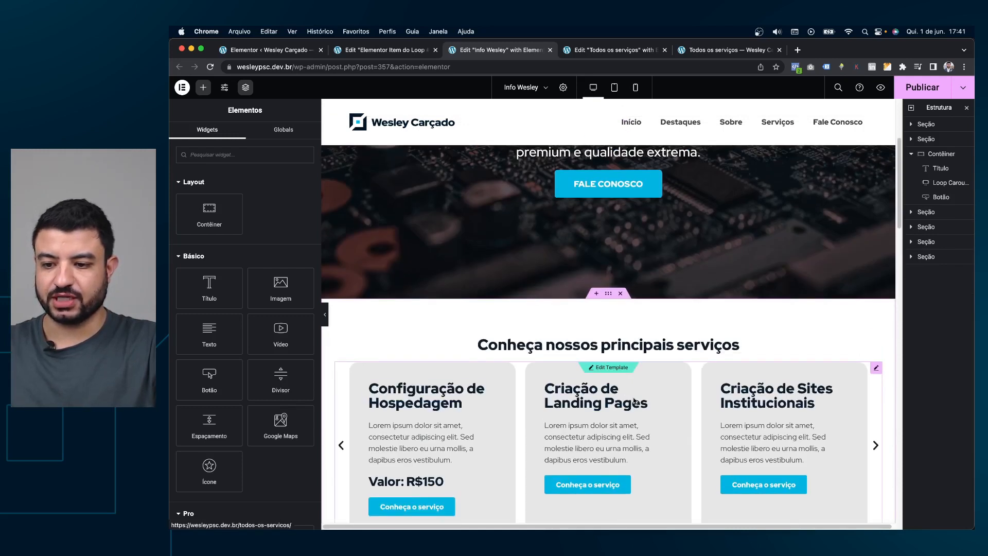
{"action": "scroll", "coordinate": [667, 339], "scroll_direction": "down", "scroll_amount": 2}
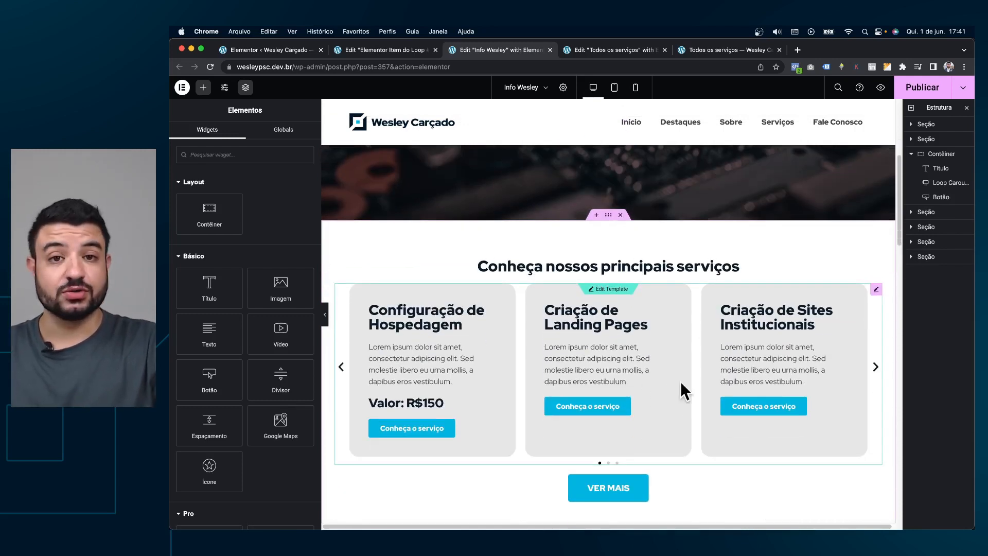
{"action": "left_click", "coordinate": [922, 87]}
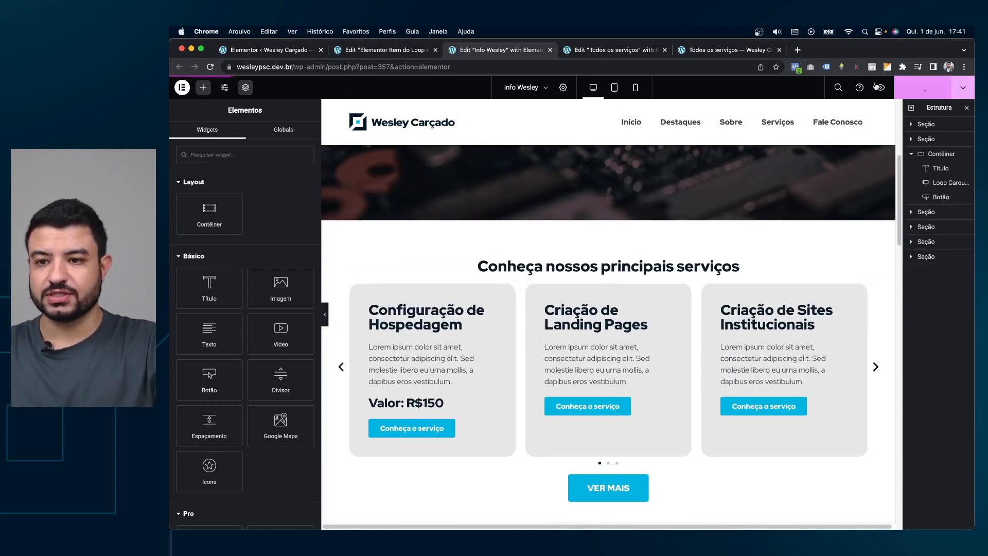
{"action": "left_click", "coordinate": [621, 49]}
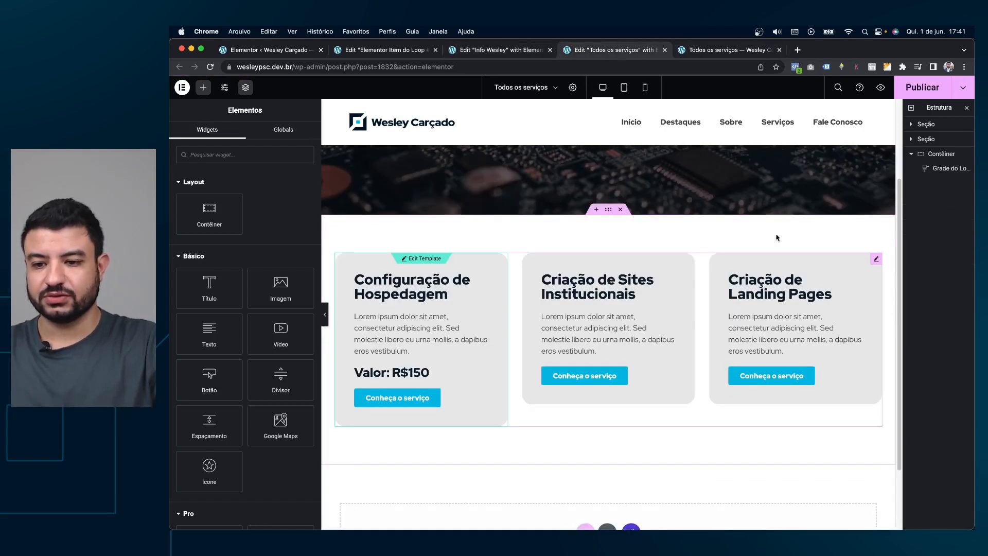
Publish the Todos os serviços page.
{"action": "left_click", "coordinate": [921, 87]}
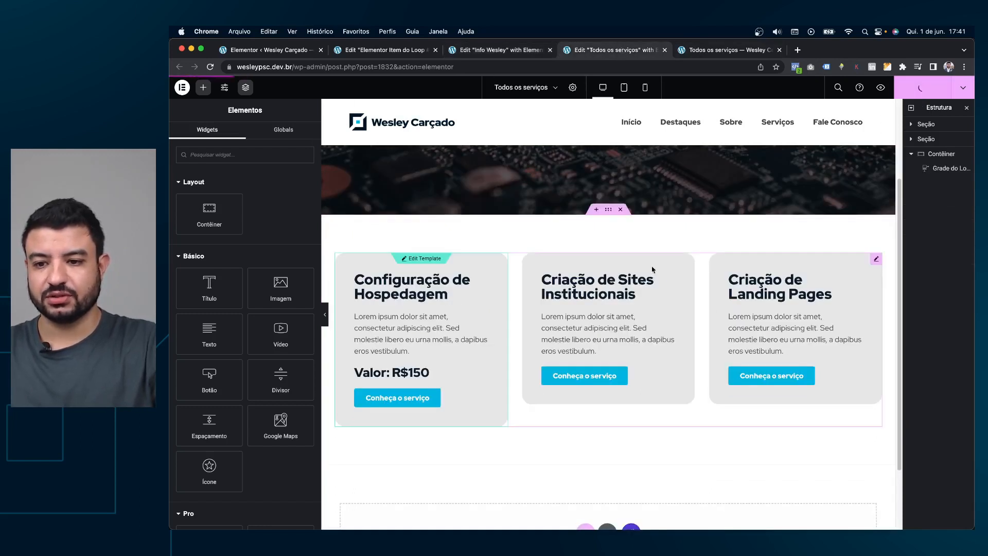
{"action": "left_click", "coordinate": [526, 52]}
{"action": "left_click", "coordinate": [617, 50]}
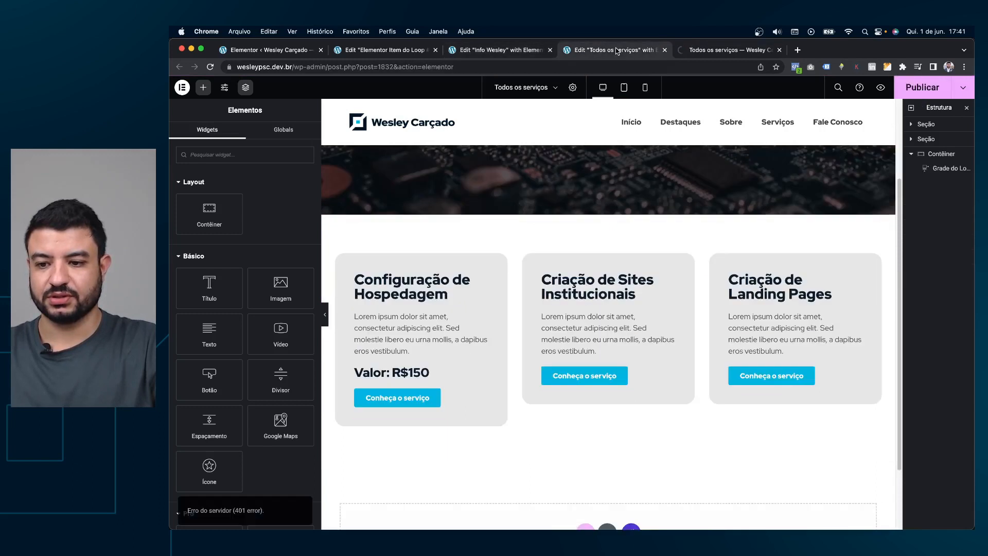
Review the Info Wesley carousel settings and home preview, then go to the loop item template.
{"action": "left_click", "coordinate": [524, 50]}
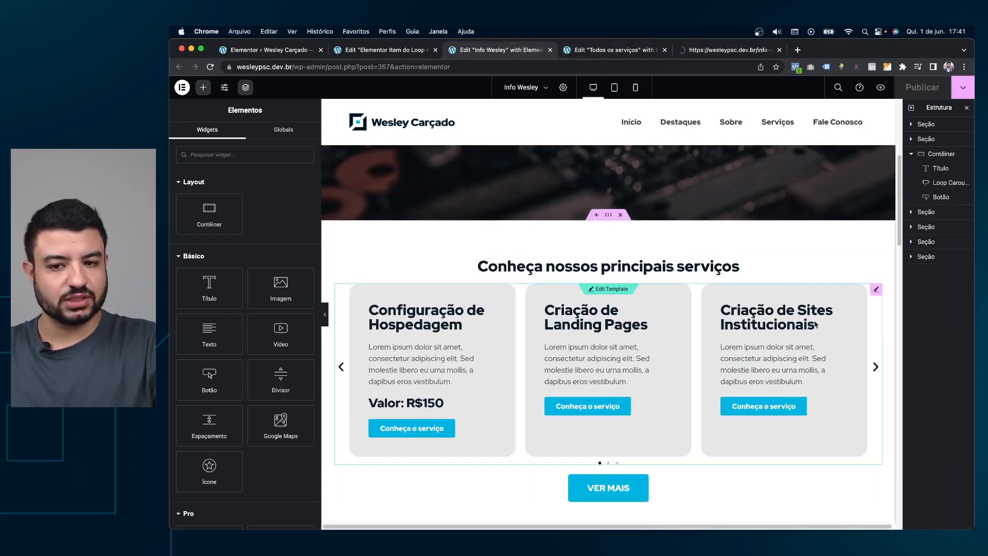
{"action": "left_click", "coordinate": [877, 291]}
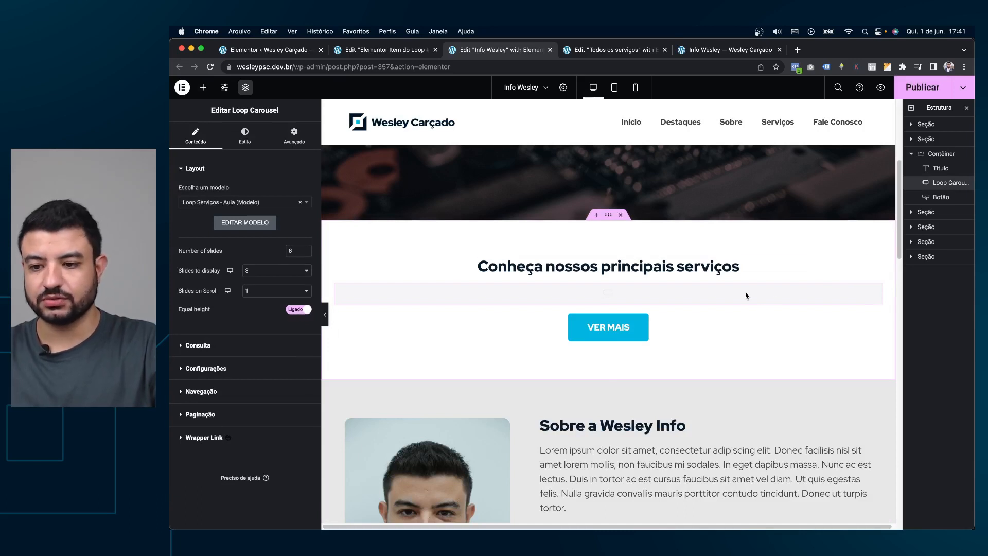
{"action": "left_click", "coordinate": [612, 51]}
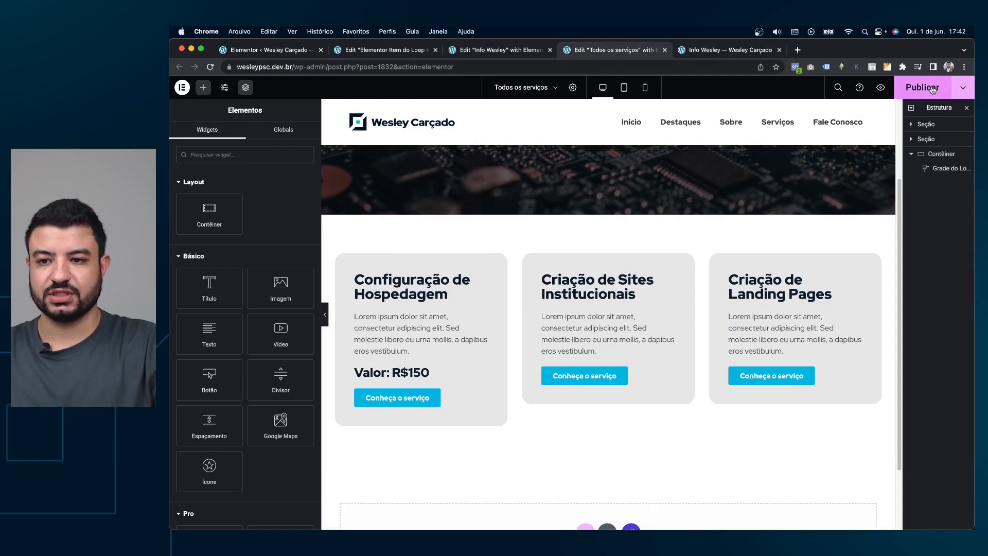
{"action": "left_click", "coordinate": [707, 49]}
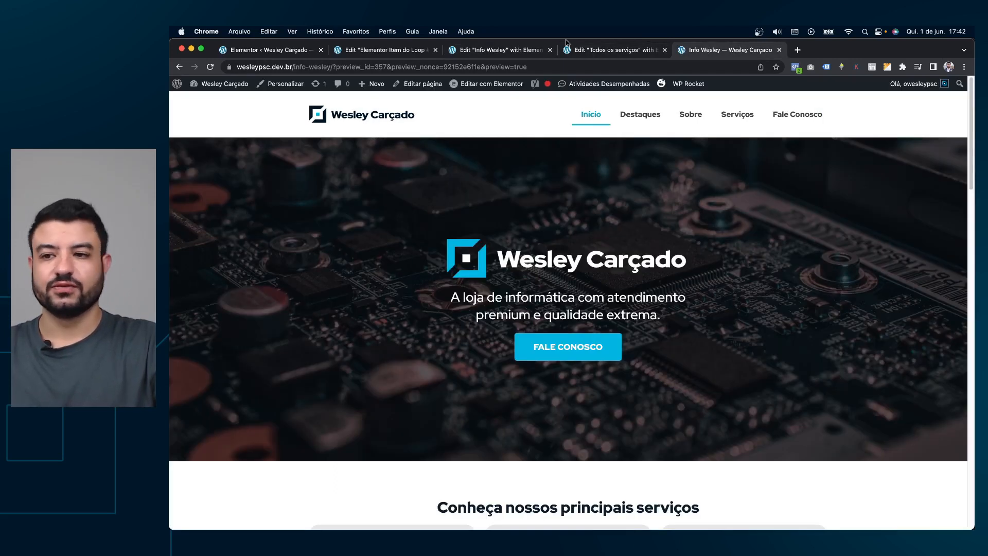
{"action": "left_click", "coordinate": [530, 47]}
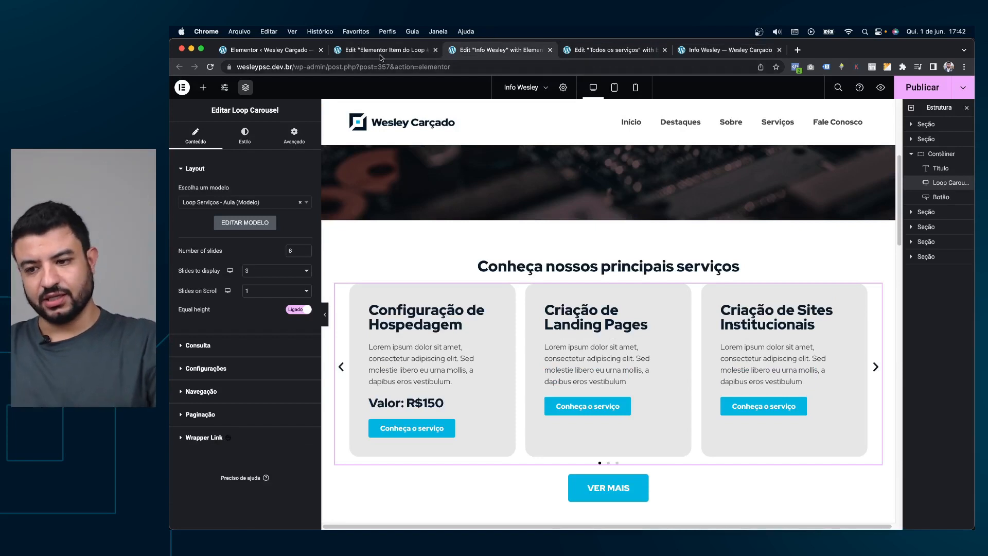
{"action": "left_click", "coordinate": [403, 52]}
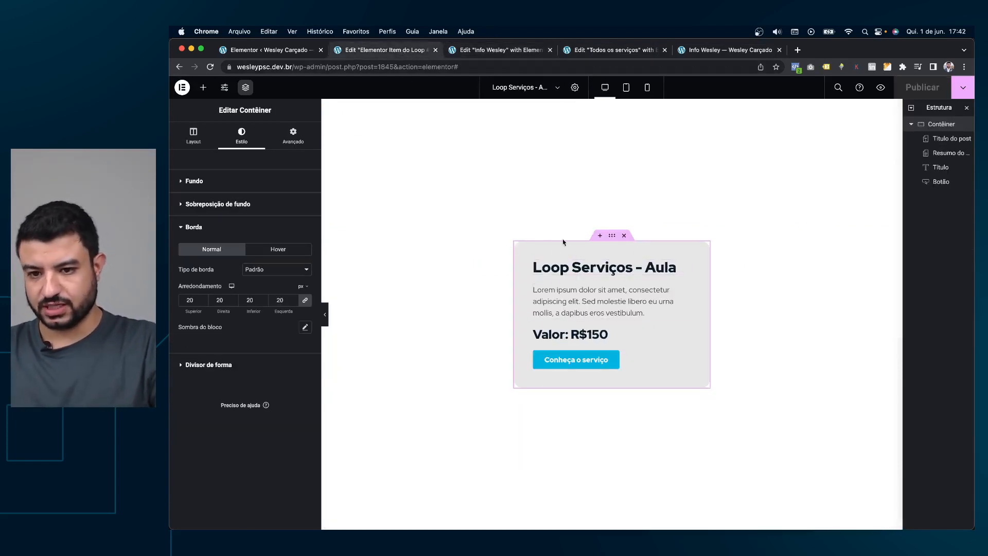
Add an empty container to the card and set the card layout to a wrapping row.
{"action": "right_click", "coordinate": [202, 84]}
{"action": "left_click", "coordinate": [201, 85]}
{"action": "left_click", "coordinate": [203, 89]}
{"action": "left_click_drag", "start_coordinate": [209, 377], "coordinate": [551, 259]}
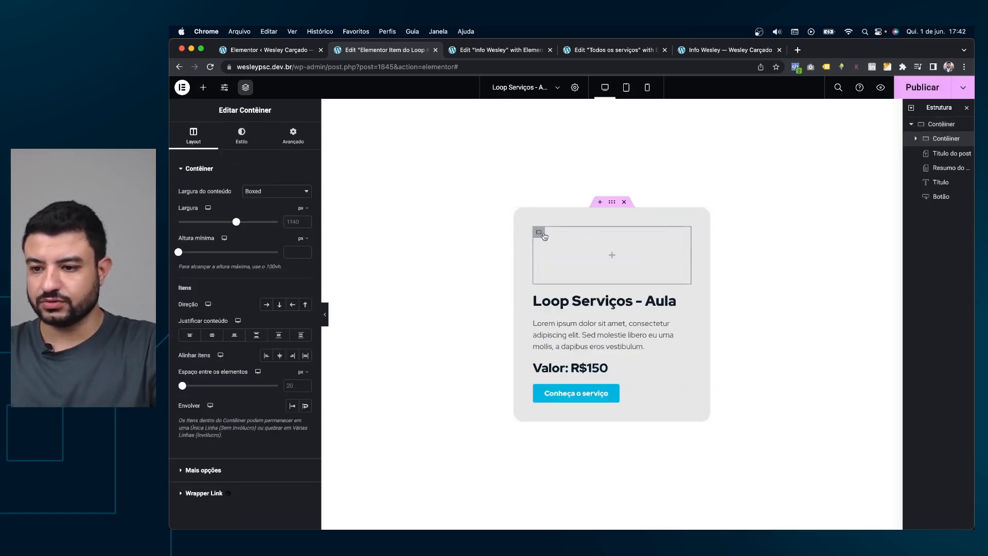
{"action": "left_click", "coordinate": [610, 204]}
{"action": "left_click", "coordinate": [196, 136]}
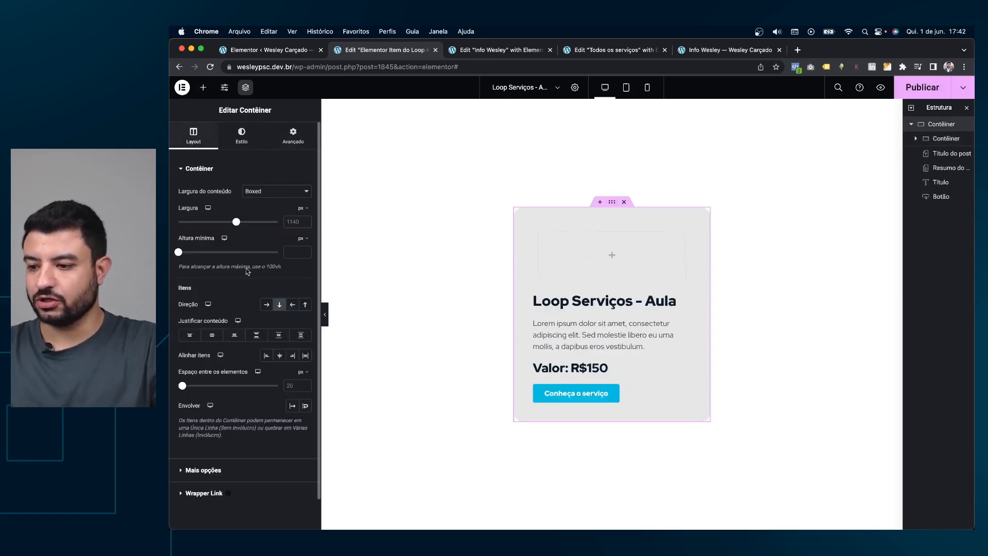
{"action": "left_click", "coordinate": [267, 304]}
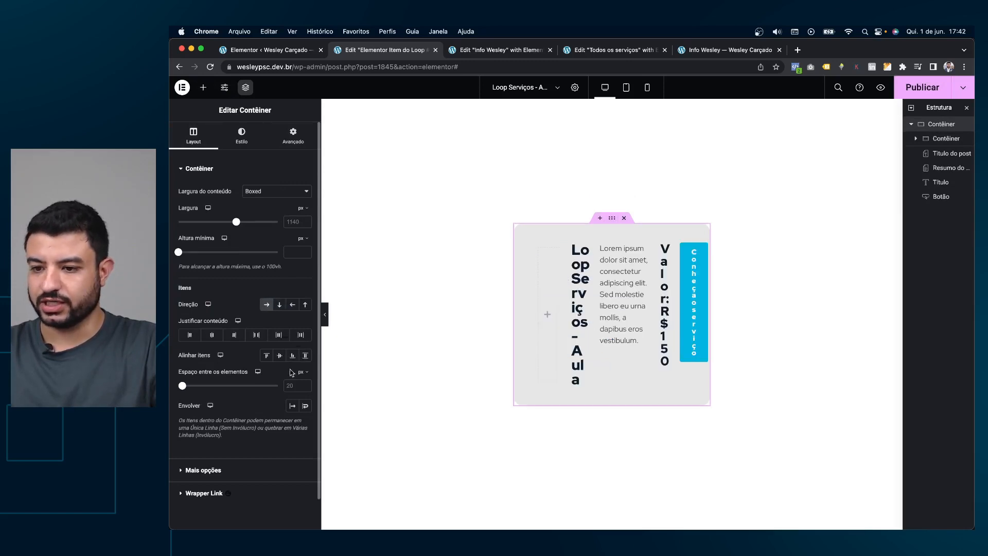
{"action": "left_click", "coordinate": [304, 408]}
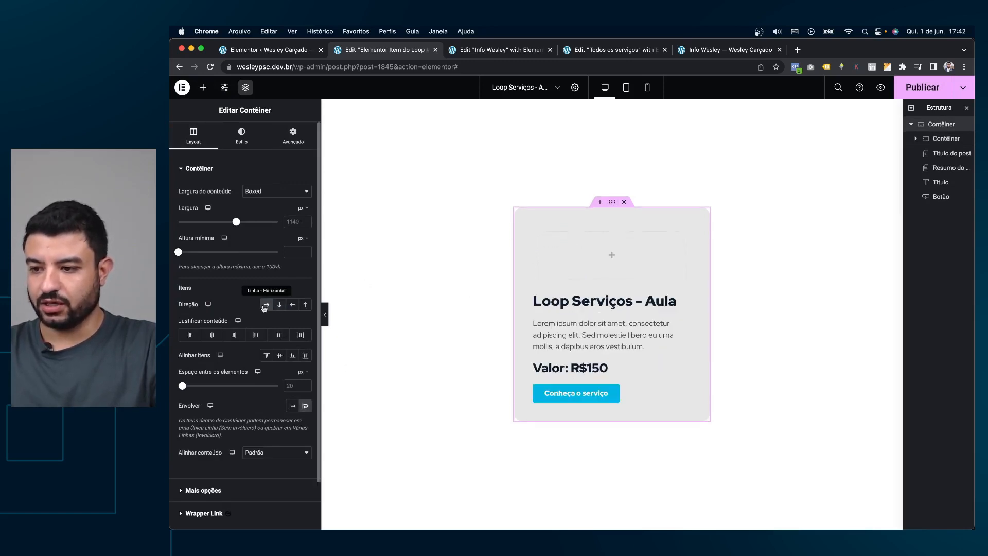
Duplicate the inner container and drop a featured image into the top one.
{"action": "left_click", "coordinate": [537, 233]}
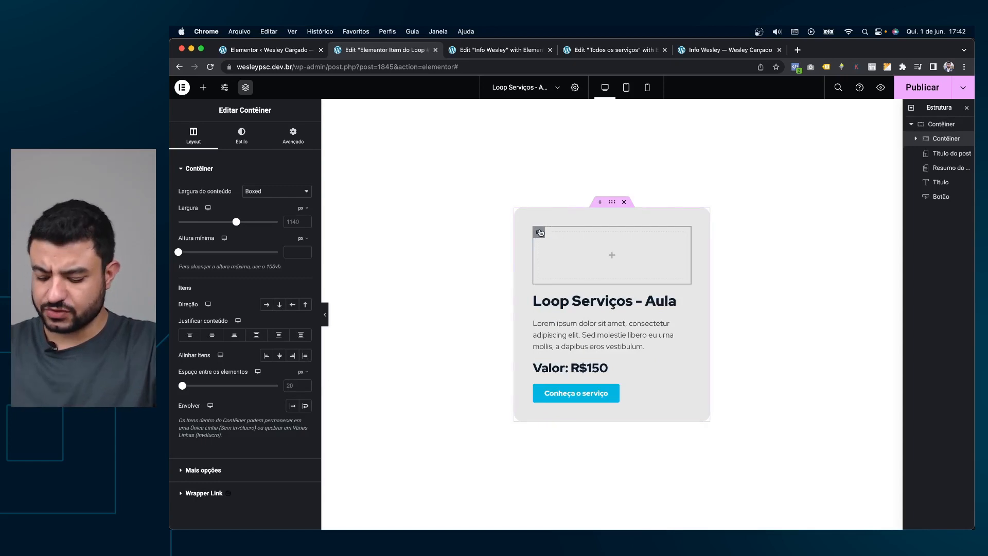
{"action": "key", "text": "super+d"}
{"action": "left_click", "coordinate": [542, 204]}
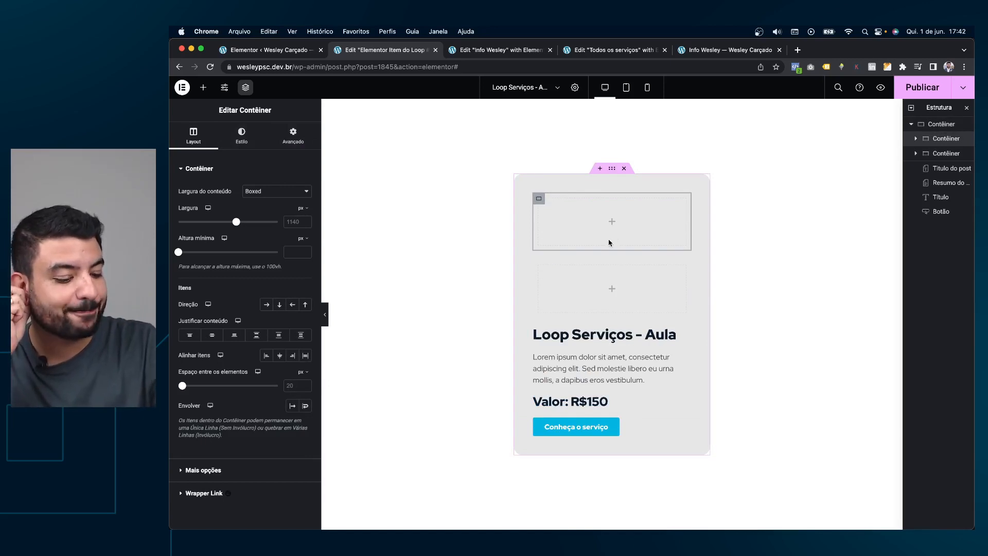
{"action": "left_click", "coordinate": [203, 87]}
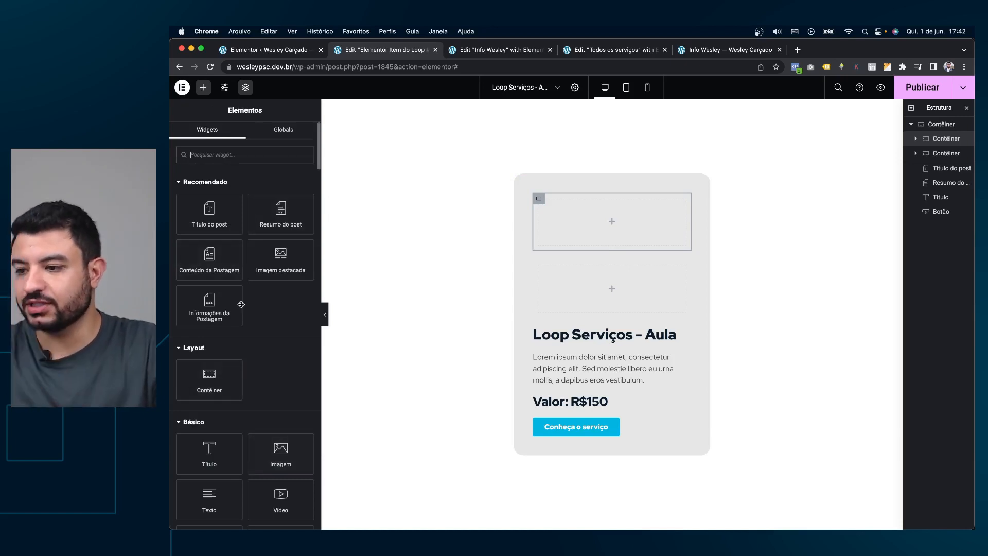
{"action": "left_click_drag", "start_coordinate": [280, 260], "coordinate": [574, 268]}
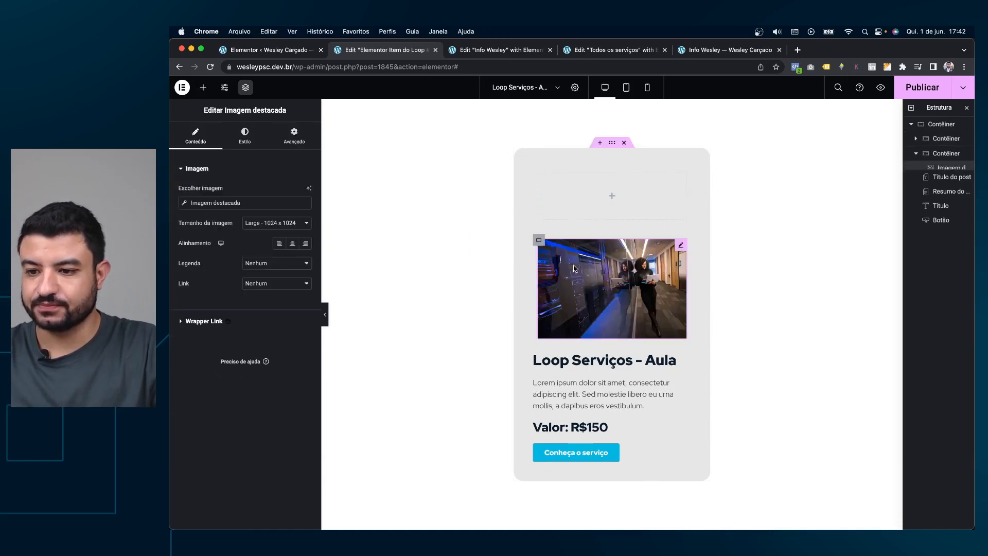
Delete the test image and both empty containers, then place Imagem destacada at the card's top.
{"action": "right_click", "coordinate": [603, 272]}
{"action": "left_click", "coordinate": [628, 462]}
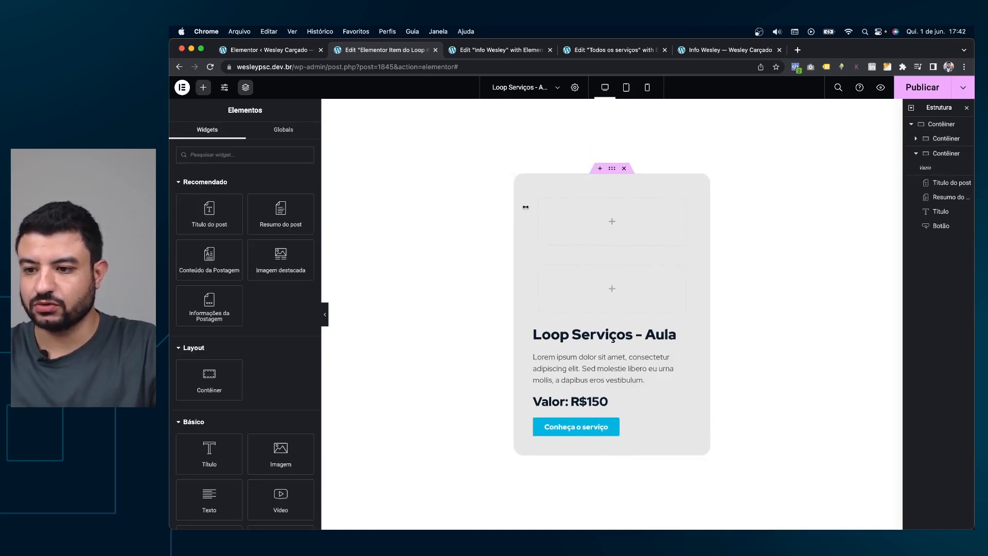
{"action": "right_click", "coordinate": [538, 202]}
{"action": "left_click", "coordinate": [563, 406]}
{"action": "right_click", "coordinate": [539, 233]}
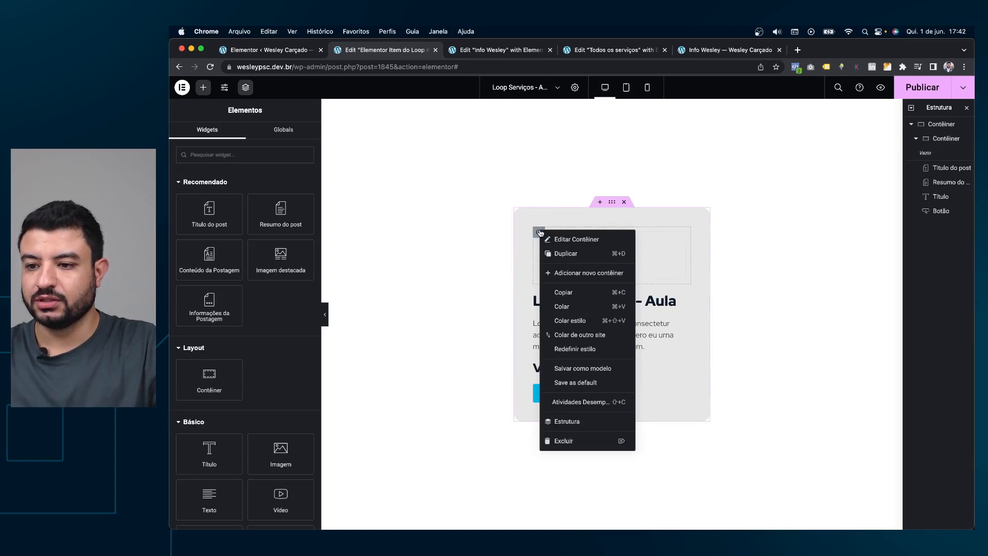
{"action": "left_click", "coordinate": [584, 441]}
{"action": "left_click_drag", "start_coordinate": [282, 256], "coordinate": [566, 269]}
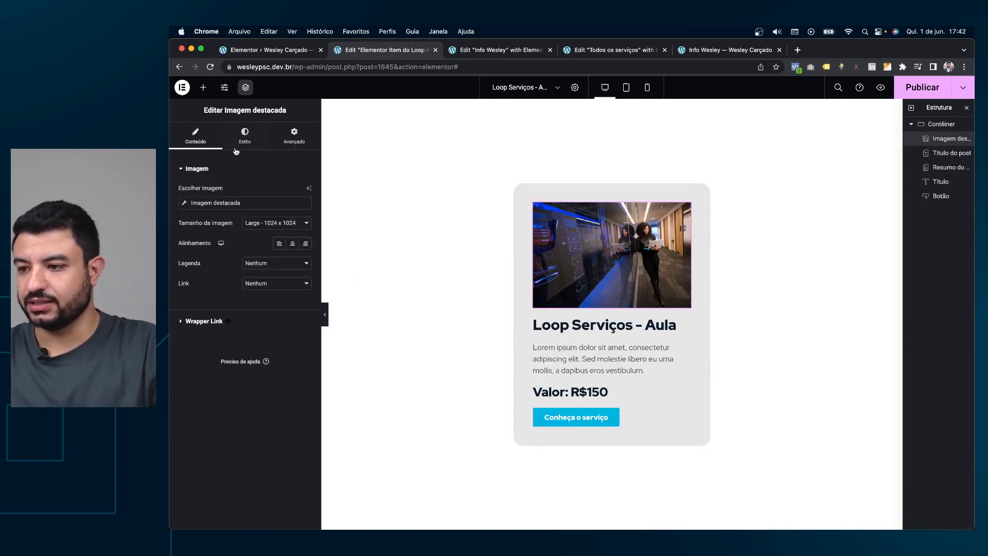
Give the featured image a custom width of 100 px under Avançado.
{"action": "left_click", "coordinate": [251, 149]}
{"action": "left_click", "coordinate": [294, 136]}
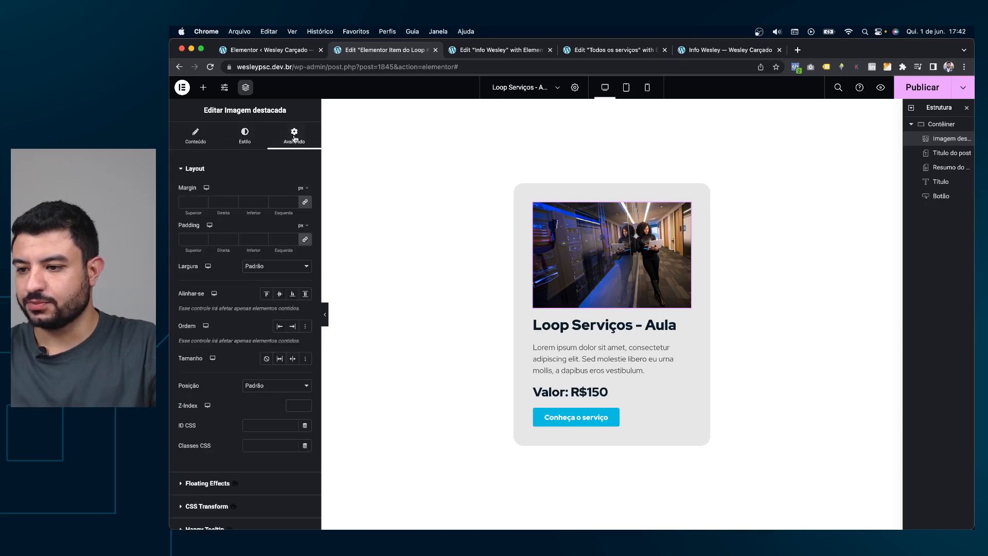
{"action": "left_click", "coordinate": [293, 267]}
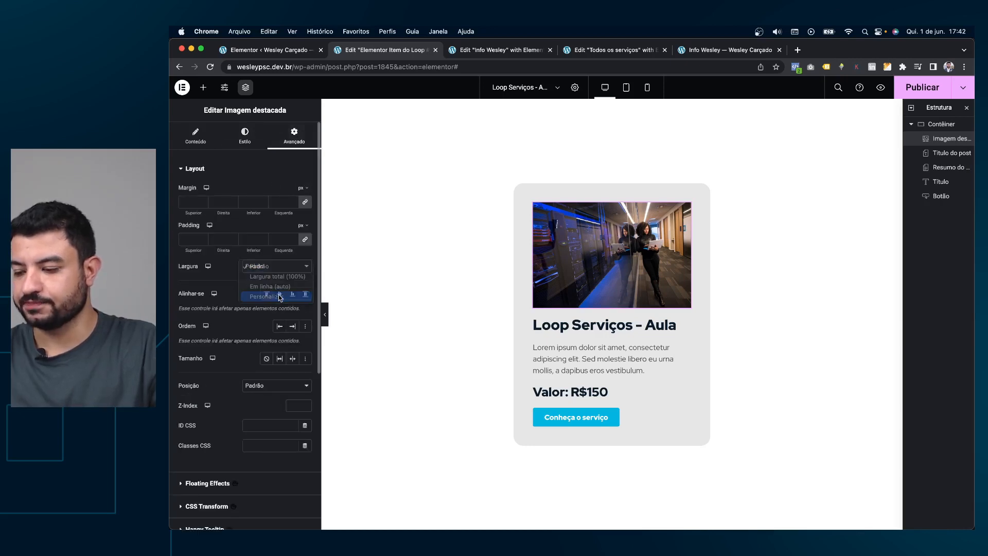
{"action": "left_click", "coordinate": [280, 297]}
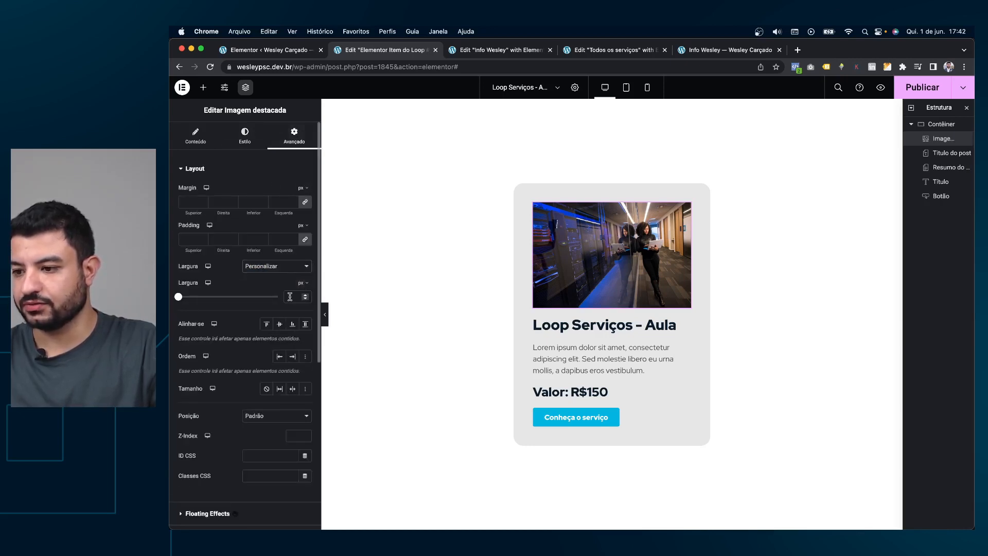
{"action": "type", "text": "84"}
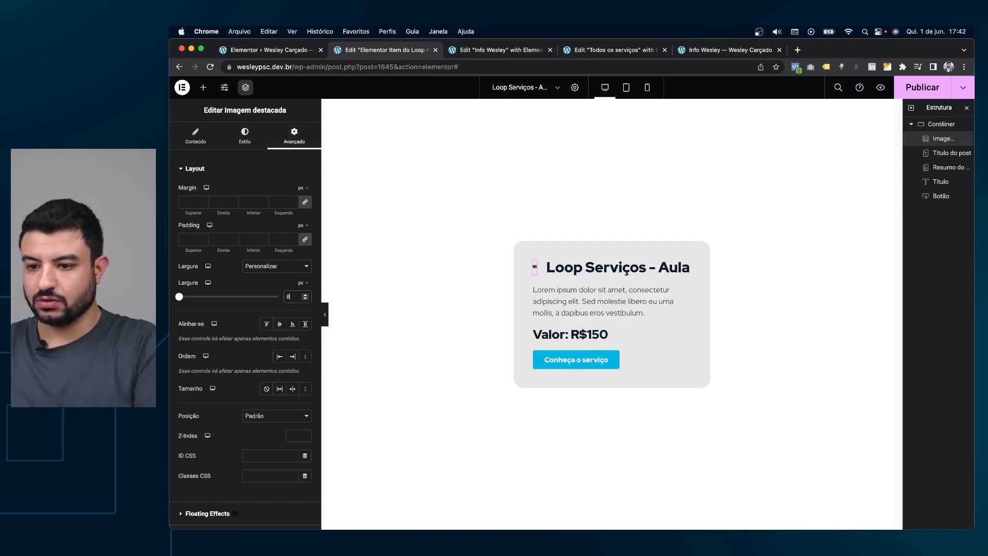
{"action": "key", "text": "Up"}
{"action": "key", "text": "Up"}
{"action": "key", "text": "Up"}
{"action": "key", "text": "Up"}
{"action": "key", "text": "Up"}
{"action": "key", "text": "Up"}
{"action": "key", "text": "Up"}
{"action": "key", "text": "Up"}
{"action": "key", "text": "Up"}
{"action": "key", "text": "Up"}
{"action": "key", "text": "Up"}
{"action": "key", "text": "Up"}
{"action": "key", "text": "Up"}
{"action": "key", "text": "Up"}
{"action": "key", "text": "Up"}
{"action": "key", "text": "Up"}
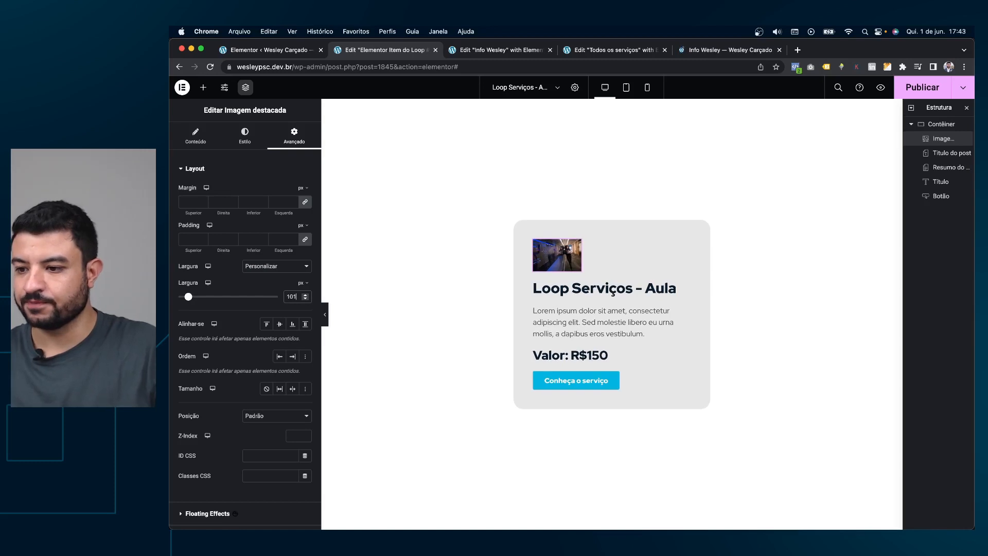
Turn on the image's Máscara with the Círculo shape to make it circular.
{"action": "left_click", "coordinate": [245, 135]}
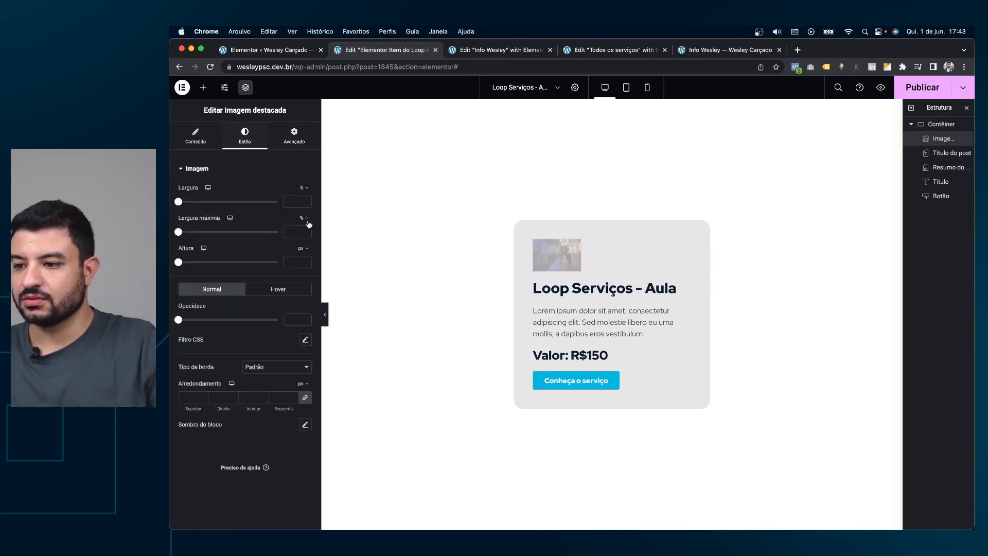
{"action": "mouse_move", "coordinate": [305, 190]}
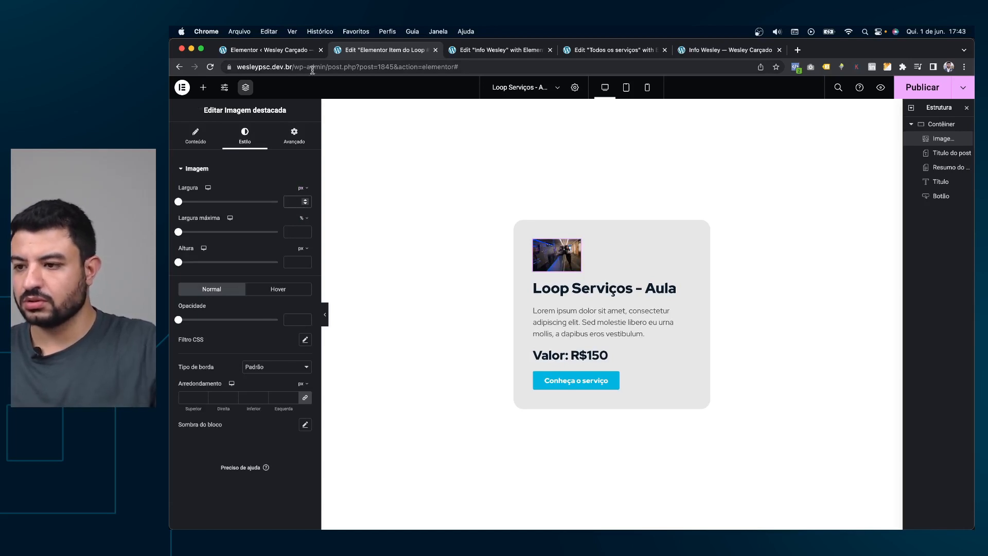
{"action": "left_click", "coordinate": [294, 135]}
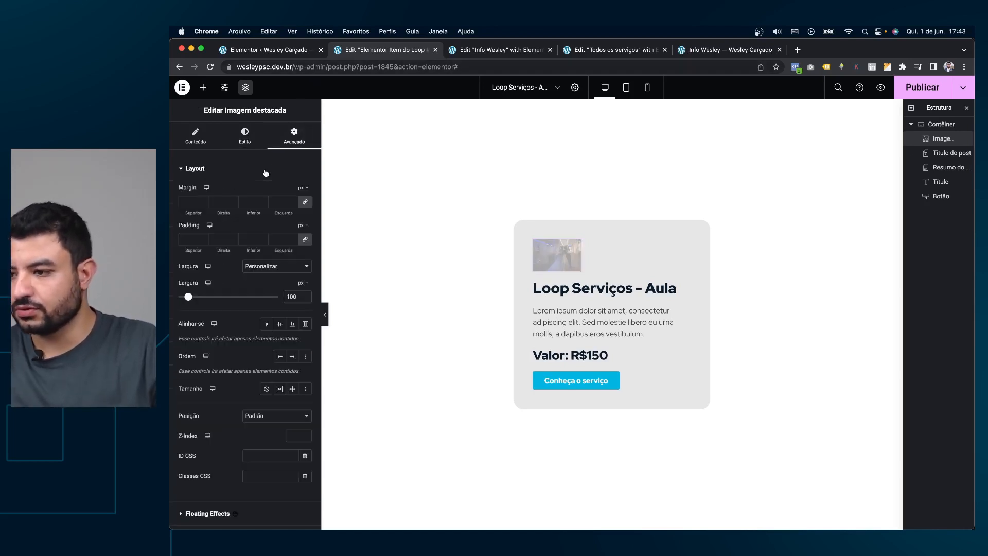
{"action": "left_click", "coordinate": [265, 167]}
{"action": "left_click", "coordinate": [198, 353]}
{"action": "left_click", "coordinate": [298, 373]}
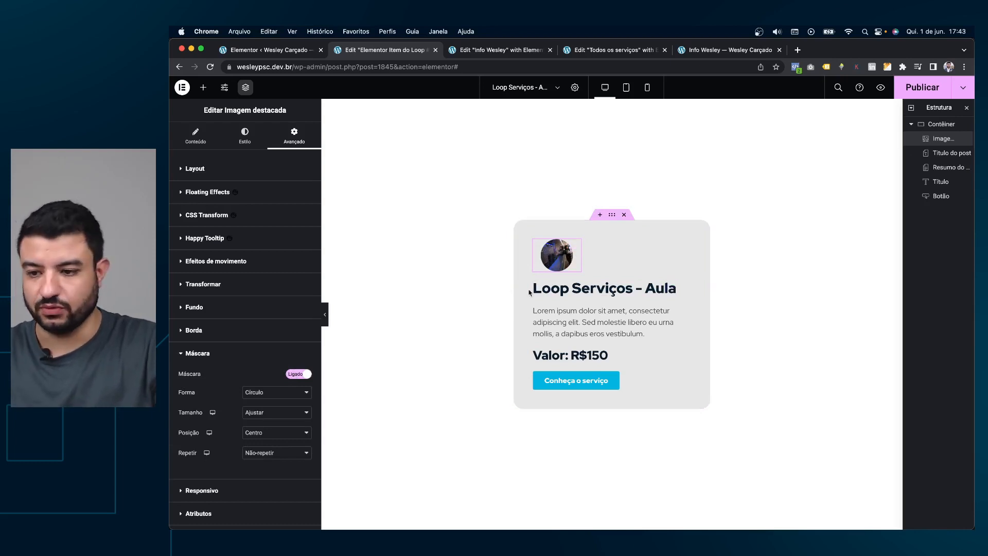
{"action": "left_click", "coordinate": [203, 87]}
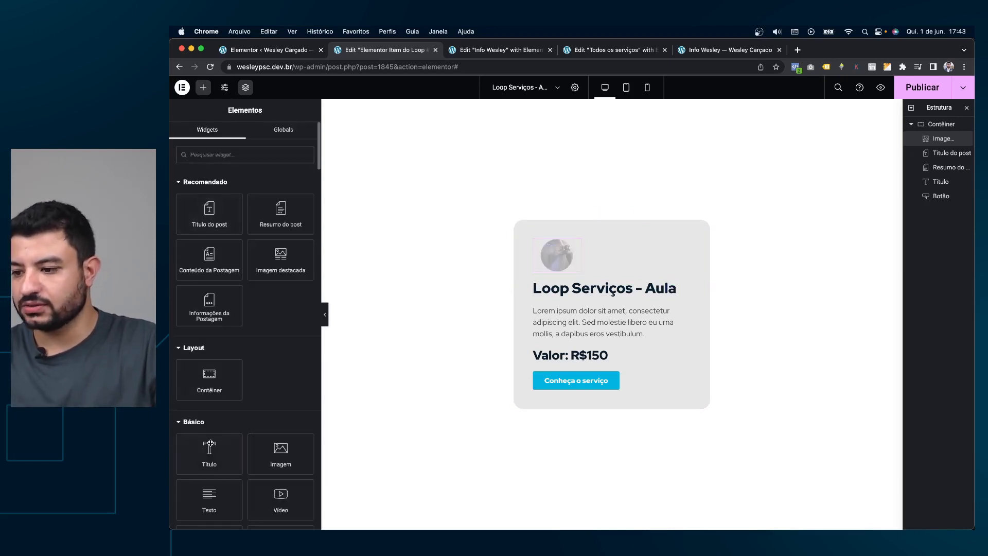
Add a full-width container beside the circular image and let it grow to fill the space.
{"action": "left_click_drag", "start_coordinate": [209, 376], "coordinate": [569, 257]}
{"action": "left_click", "coordinate": [281, 195]}
{"action": "left_click", "coordinate": [276, 202]}
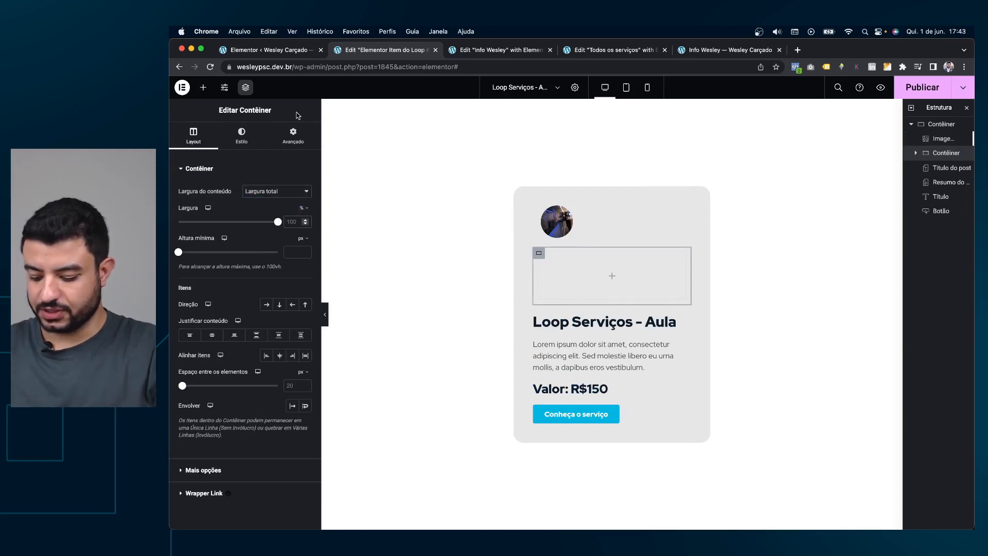
{"action": "type", "text": "33"}
{"action": "left_click", "coordinate": [295, 137]}
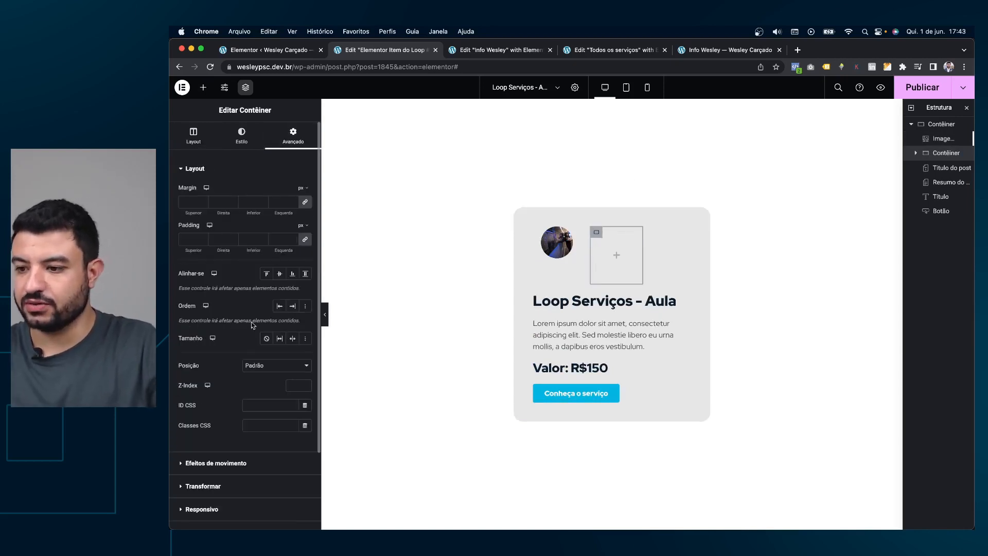
{"action": "left_click", "coordinate": [281, 339]}
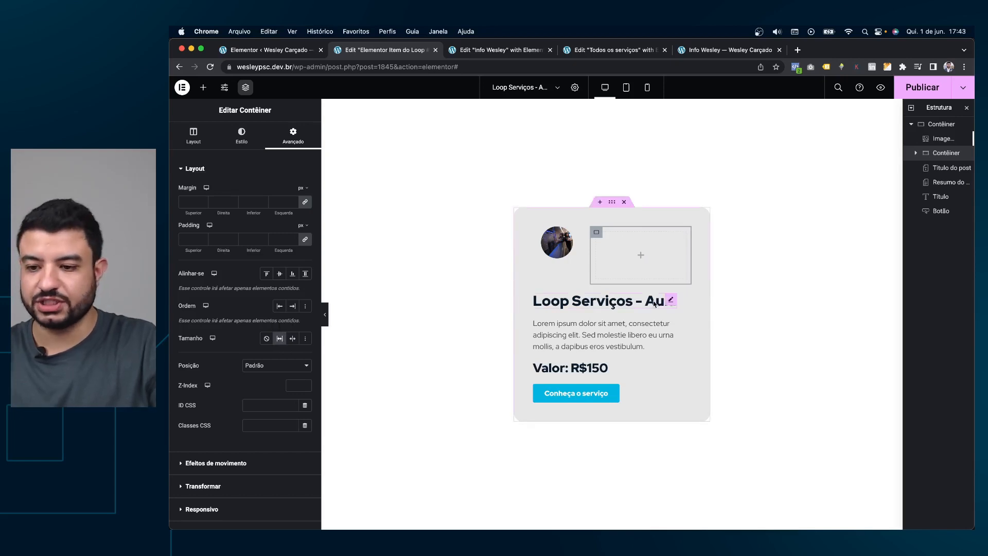
Move the post title into the new container, keeping the excerpt below the row.
{"action": "left_click_drag", "start_coordinate": [673, 304], "coordinate": [644, 248]}
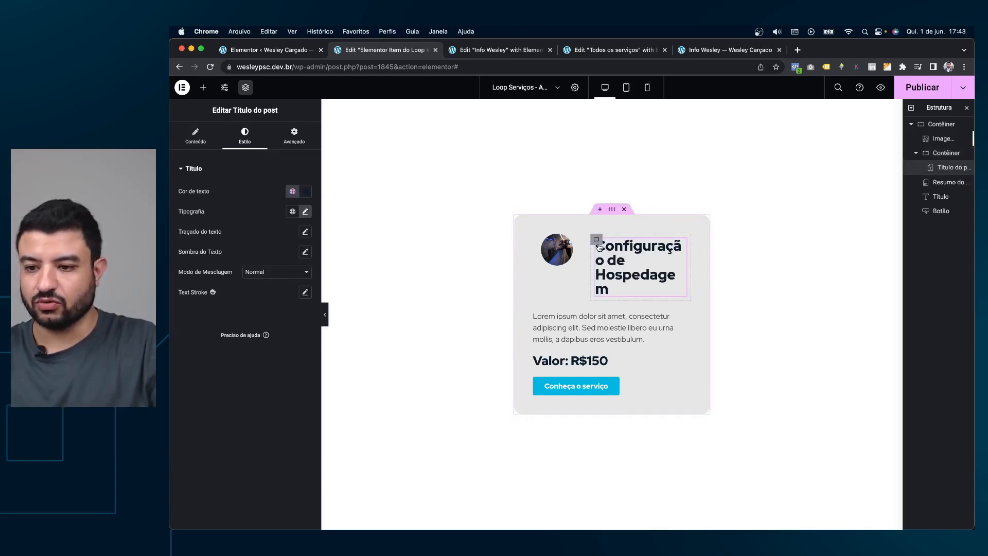
{"action": "left_click_drag", "start_coordinate": [686, 321], "coordinate": [591, 360]}
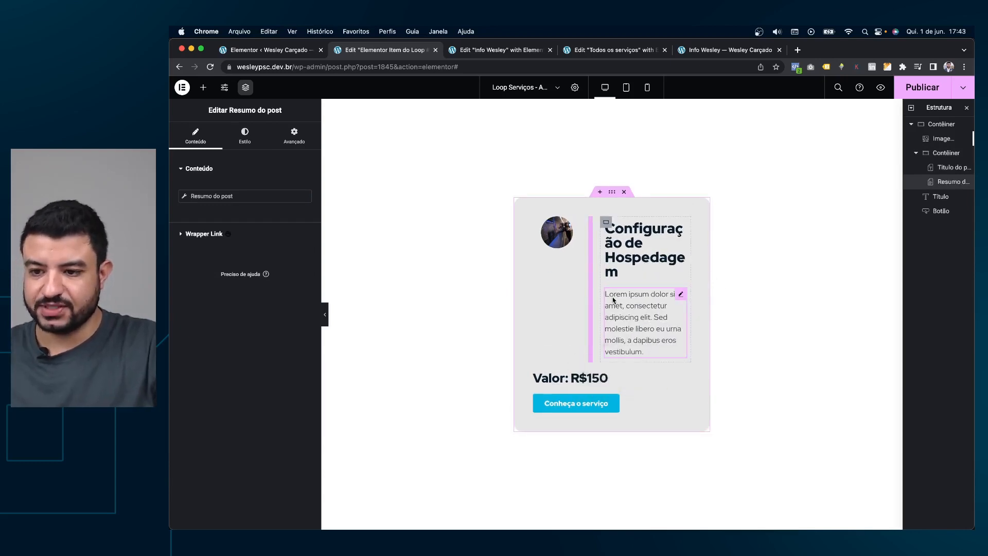
{"action": "key", "text": "super+z"}
{"action": "key", "text": "super+z"}
{"action": "key", "text": "shift+super+z"}
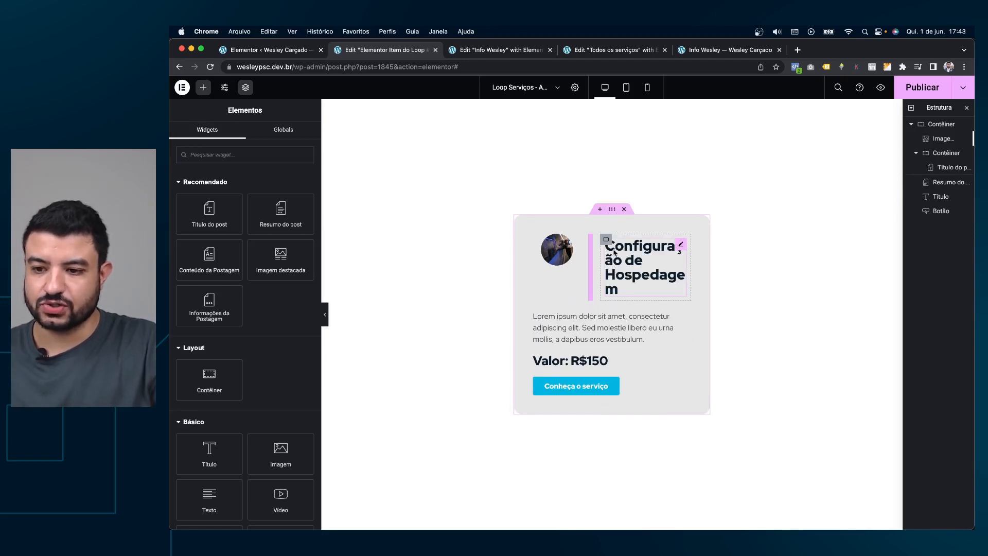
{"action": "left_click", "coordinate": [605, 239]}
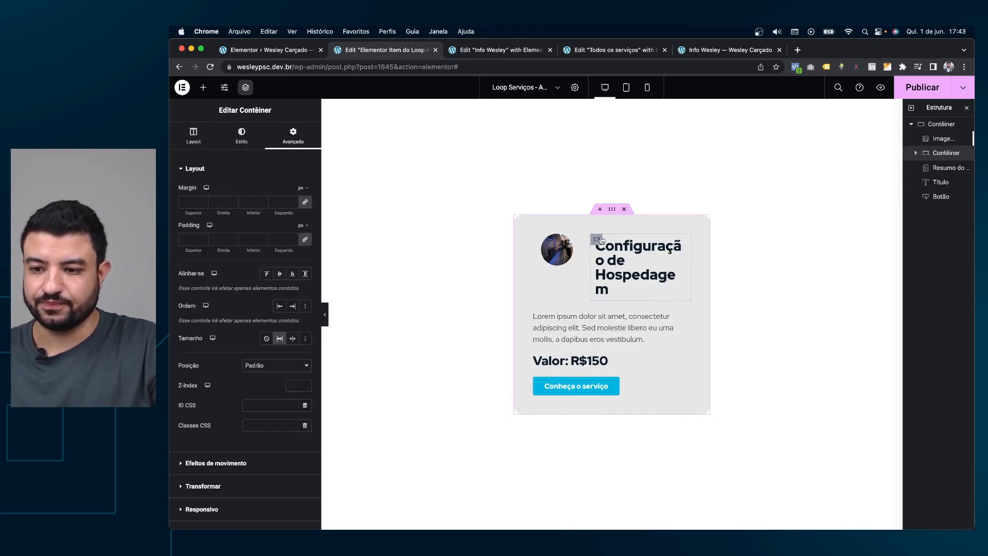
Set the Título do post typography size to 23 px.
{"action": "left_click", "coordinate": [660, 255]}
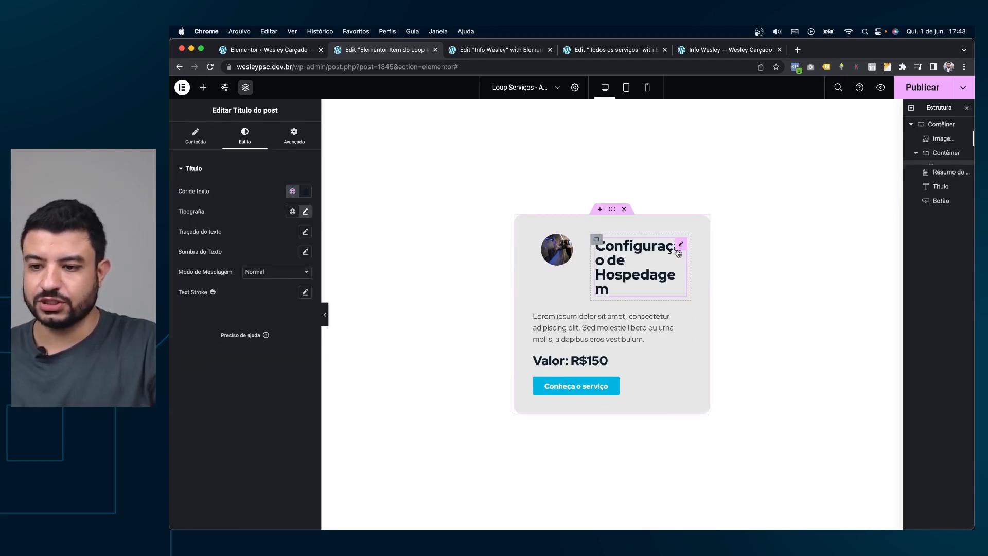
{"action": "left_click", "coordinate": [306, 211]}
{"action": "double_click", "coordinate": [284, 286]}
{"action": "type", "text": "22"}
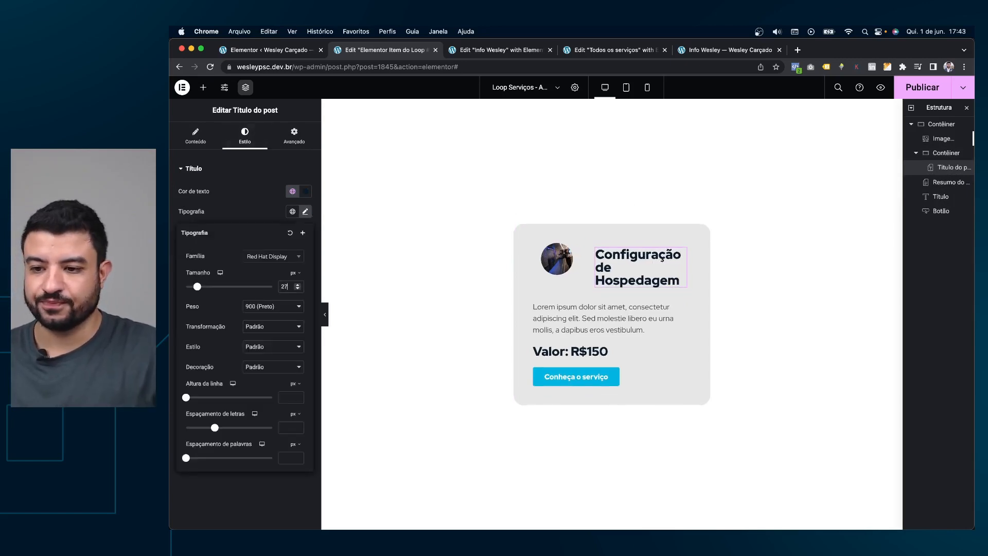
{"action": "key", "text": "Up"}
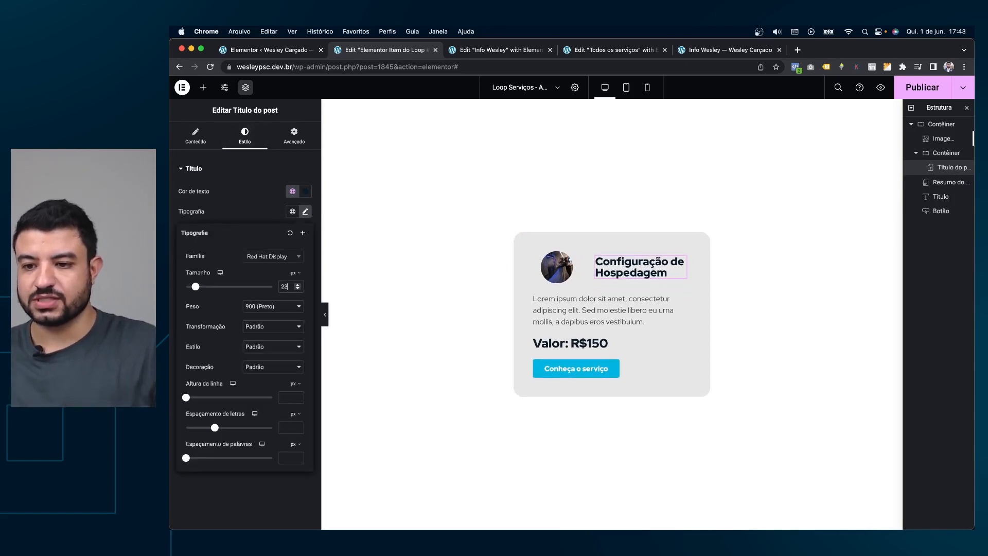
{"action": "left_click", "coordinate": [559, 266]}
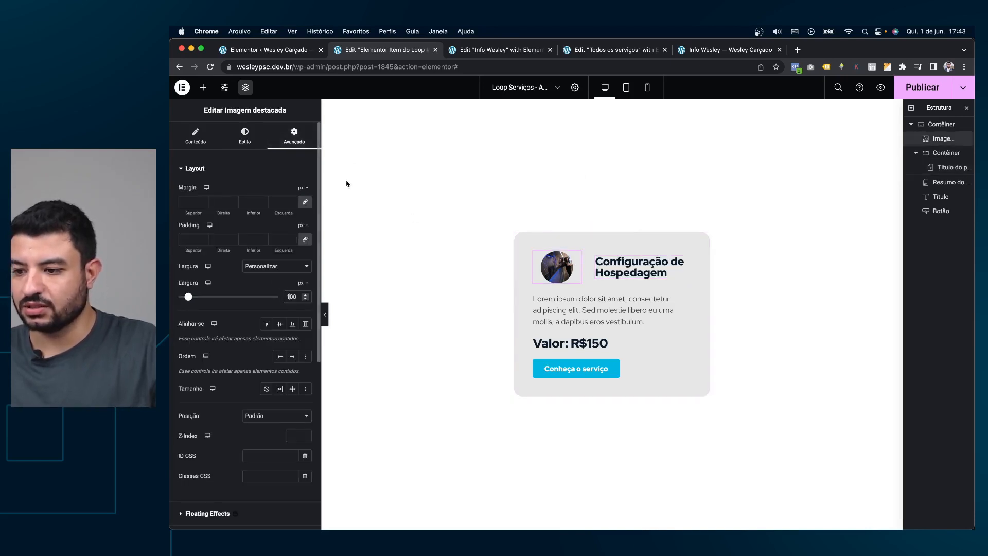
Nudge the featured image narrower and set the card container's element gap to 10.
{"action": "key", "text": "Down"}
{"action": "key", "text": "Down"}
{"action": "key", "text": "Down"}
{"action": "key", "text": "Down"}
{"action": "key", "text": "Down"}
{"action": "key", "text": "Down"}
{"action": "key", "text": "Down"}
{"action": "key", "text": "Down"}
{"action": "key", "text": "Down"}
{"action": "key", "text": "Down"}
{"action": "key", "text": "Down"}
{"action": "key", "text": "Down"}
{"action": "key", "text": "Down"}
{"action": "key", "text": "Down"}
{"action": "key", "text": "Down"}
{"action": "key", "text": "Down"}
{"action": "key", "text": "Down"}
{"action": "key", "text": "Down"}
{"action": "key", "text": "Down"}
{"action": "key", "text": "Down"}
{"action": "key", "text": "Down"}
{"action": "key", "text": "Down"}
{"action": "key", "text": "Down"}
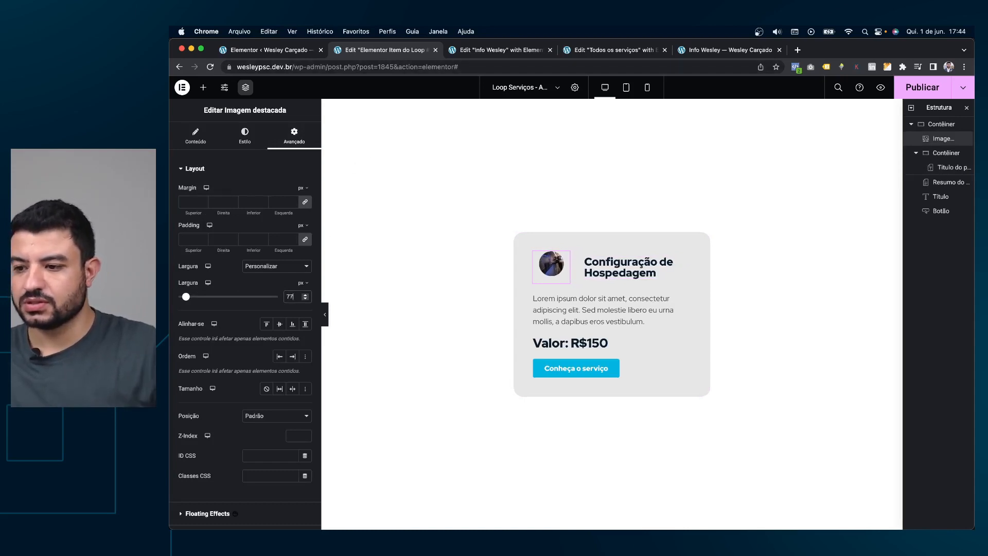
{"action": "left_click", "coordinate": [245, 134]}
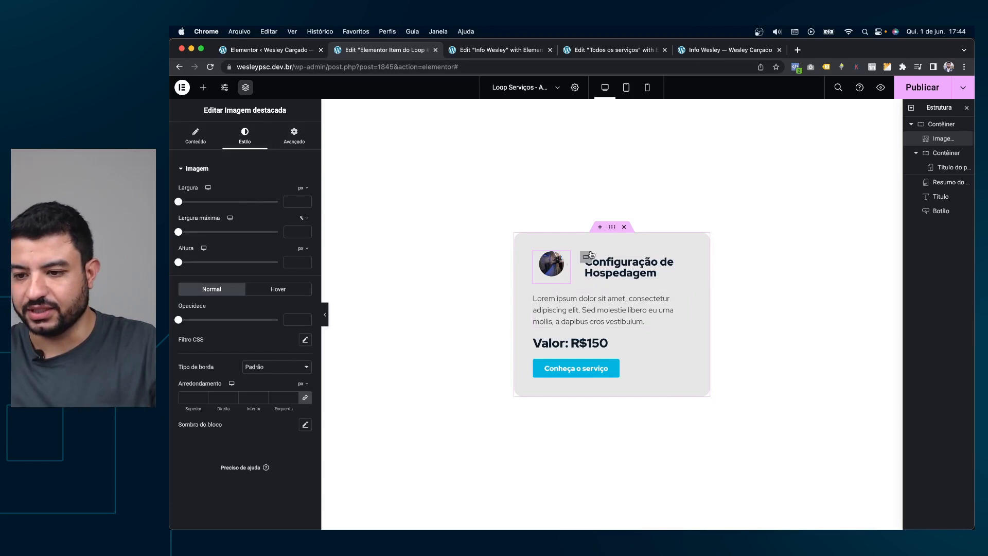
{"action": "left_click", "coordinate": [608, 227]}
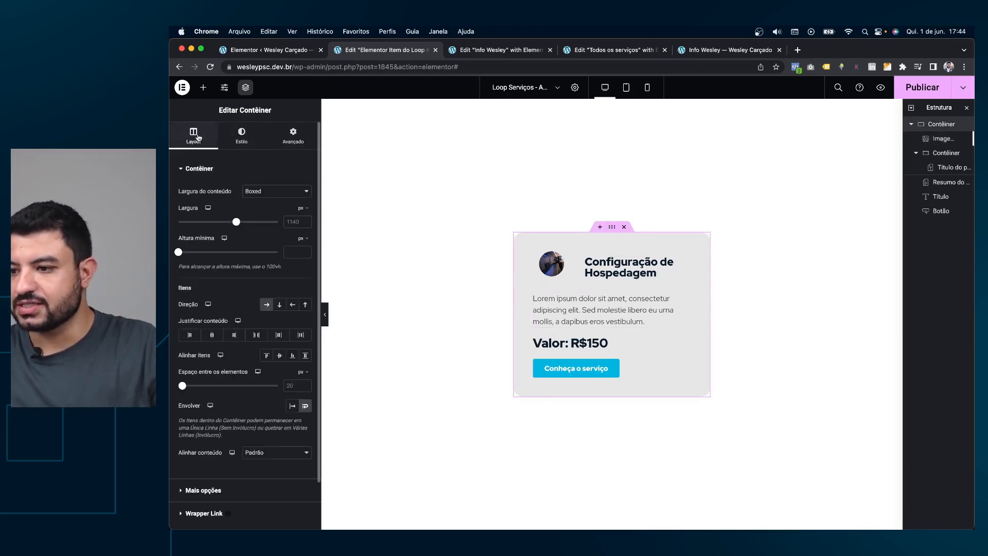
{"action": "left_click", "coordinate": [293, 381]}
{"action": "type", "text": "10"}
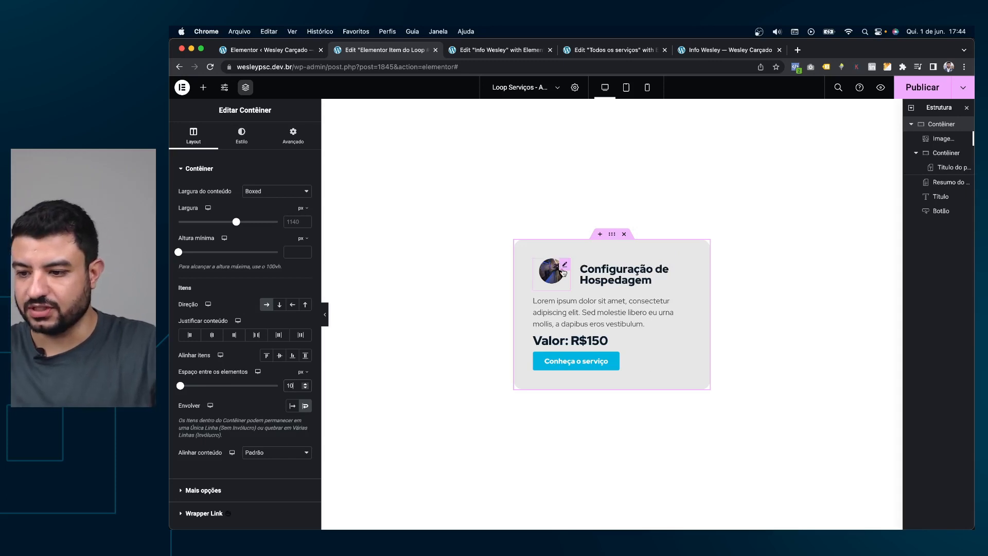
Try a 100% width on the featured image, then switch its width unit back to pixels.
{"action": "left_click", "coordinate": [564, 266]}
{"action": "left_click", "coordinate": [301, 188]}
{"action": "left_click", "coordinate": [302, 202]}
{"action": "left_click", "coordinate": [300, 202]}
{"action": "type", "text": "100"}
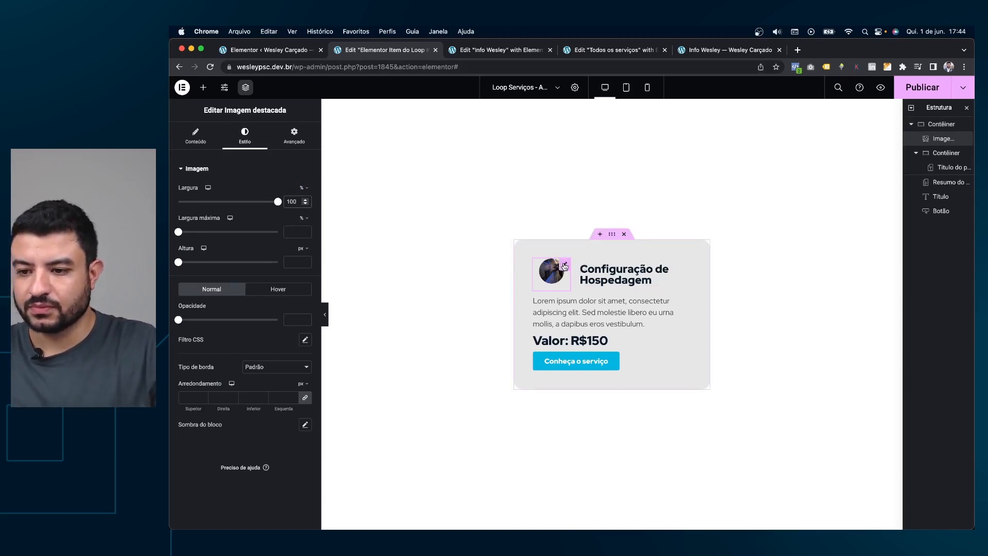
{"action": "left_click", "coordinate": [304, 189]}
{"action": "left_click", "coordinate": [305, 197]}
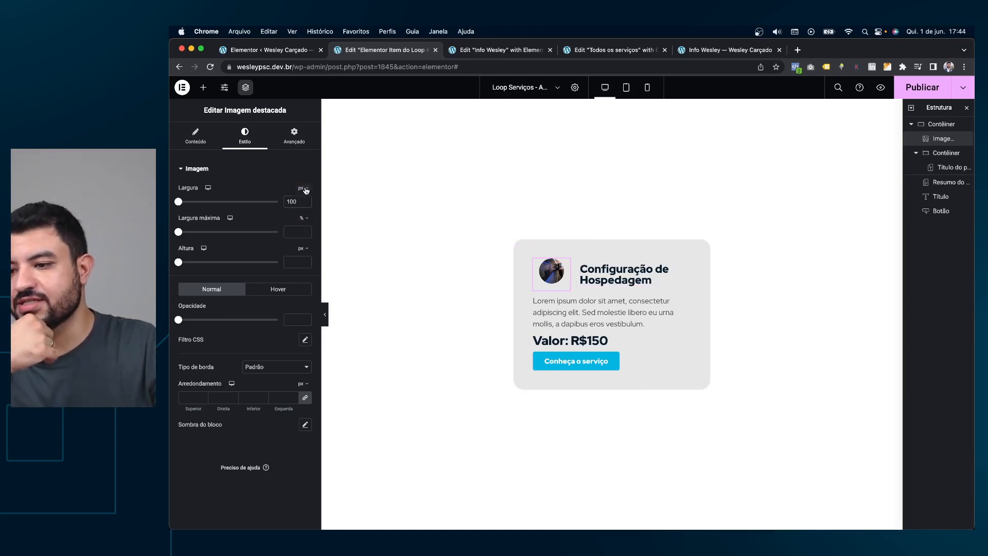
Widen the featured image step by step to 94.
{"action": "left_click", "coordinate": [298, 139]}
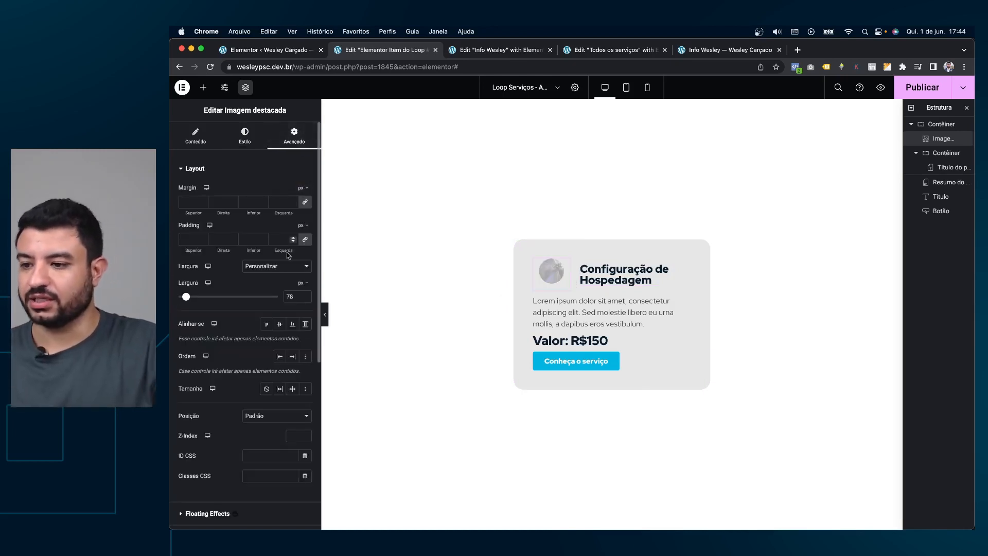
{"action": "left_click", "coordinate": [306, 295]}
{"action": "left_click", "coordinate": [306, 295]}
{"action": "left_click", "coordinate": [306, 294]}
{"action": "left_click", "coordinate": [305, 295]}
{"action": "left_click", "coordinate": [306, 295]}
{"action": "left_click", "coordinate": [305, 295]}
{"action": "left_click", "coordinate": [305, 295]}
{"action": "left_click", "coordinate": [306, 294]}
{"action": "left_click", "coordinate": [305, 295]}
{"action": "left_click", "coordinate": [305, 295]}
{"action": "left_click", "coordinate": [305, 295]}
{"action": "left_click", "coordinate": [305, 295]}
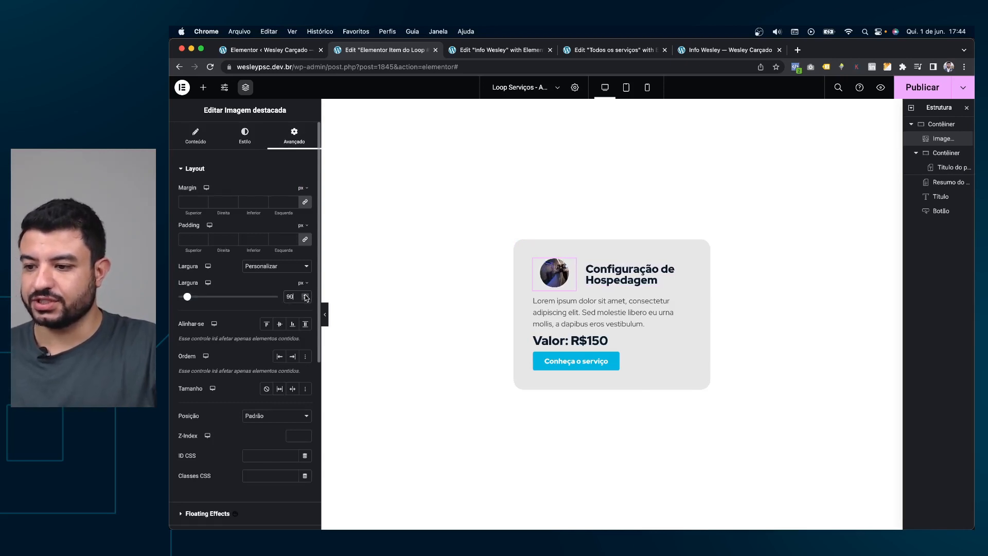
{"action": "left_click", "coordinate": [306, 294]}
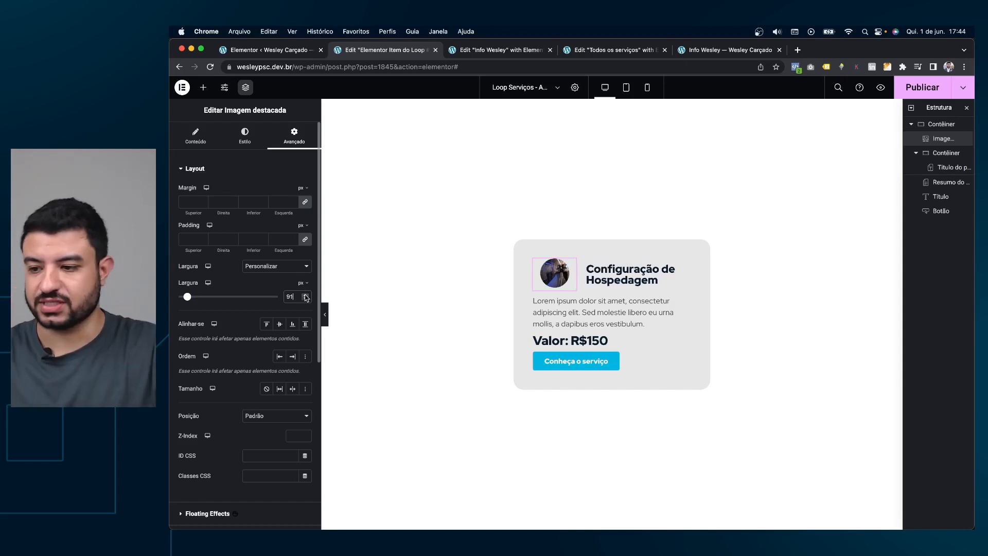
{"action": "left_click", "coordinate": [306, 295]}
{"action": "left_click", "coordinate": [306, 294]}
{"action": "left_click", "coordinate": [306, 295]}
Enter 94 in the image's style settings and set the image fit to cover.
{"action": "left_click", "coordinate": [253, 140]}
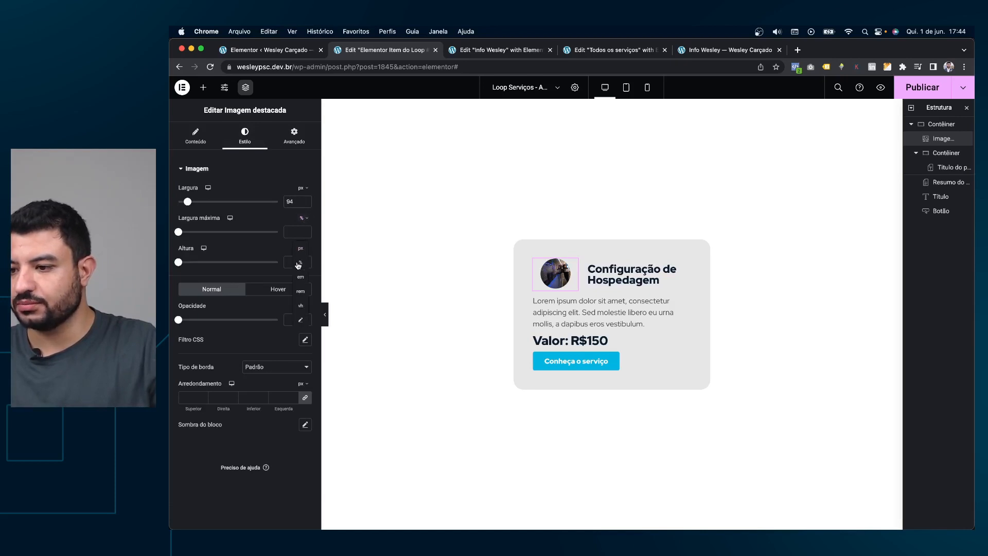
{"action": "type", "text": "94"}
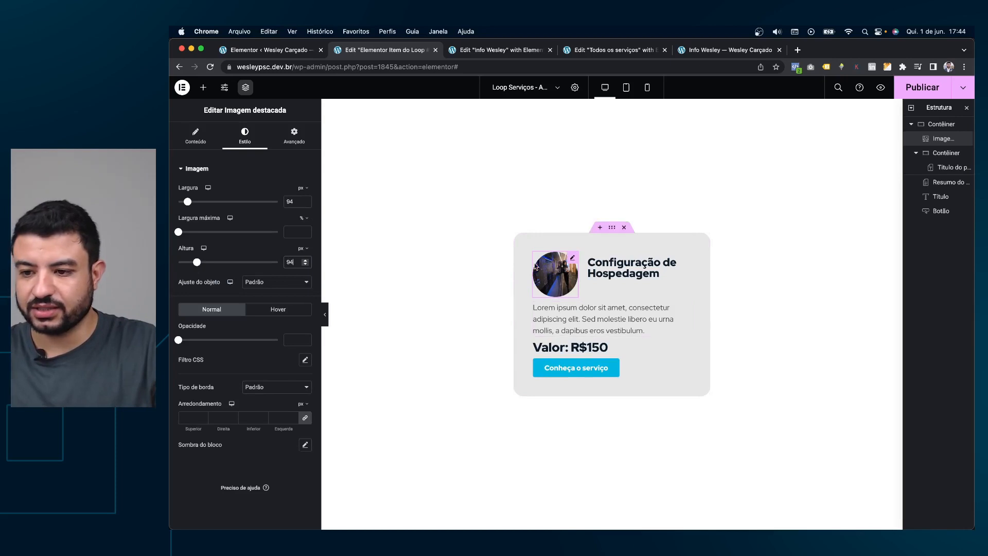
{"action": "left_click", "coordinate": [261, 288]}
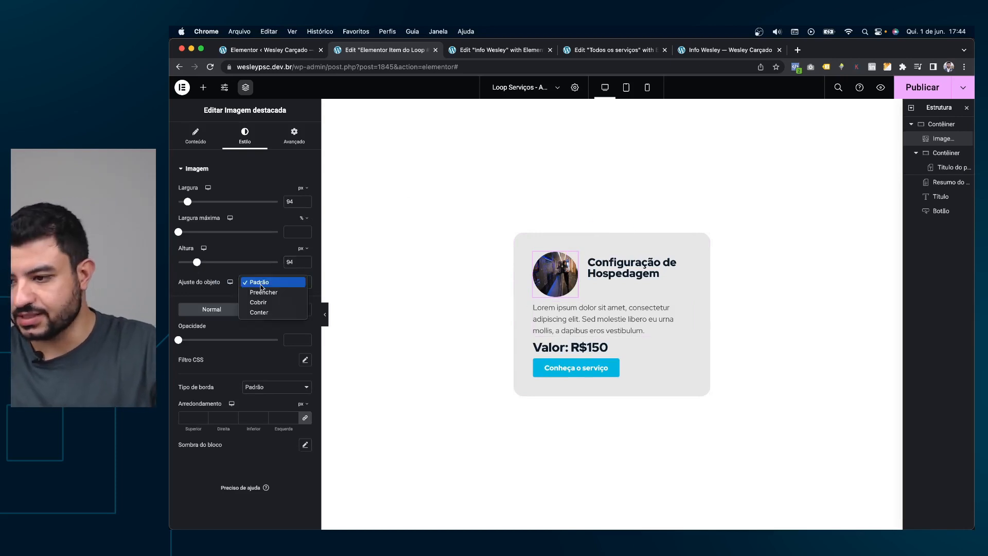
{"action": "left_click", "coordinate": [263, 300]}
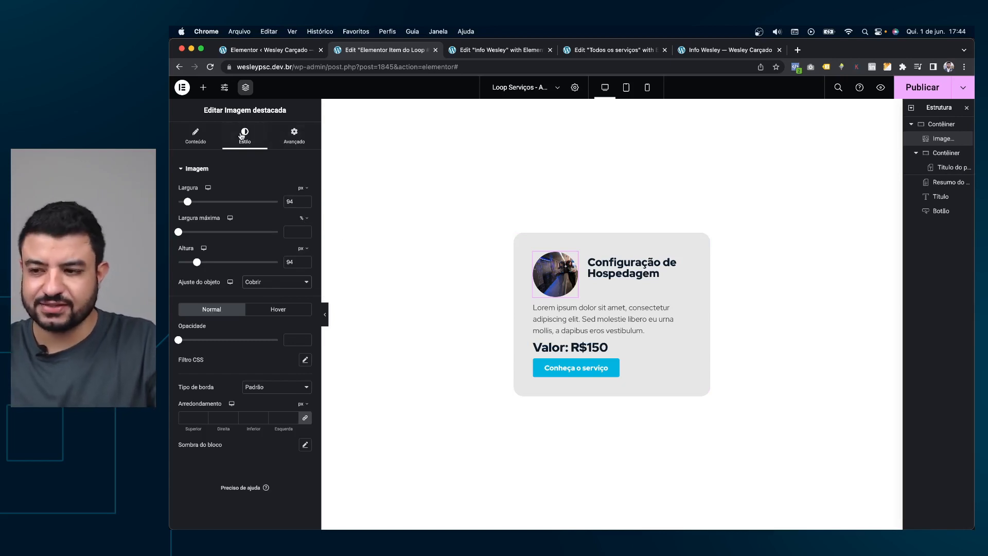
Set the featured image's width mode to inline (auto) in its advanced layout.
{"action": "left_click", "coordinate": [294, 135]}
{"action": "left_click", "coordinate": [283, 267]}
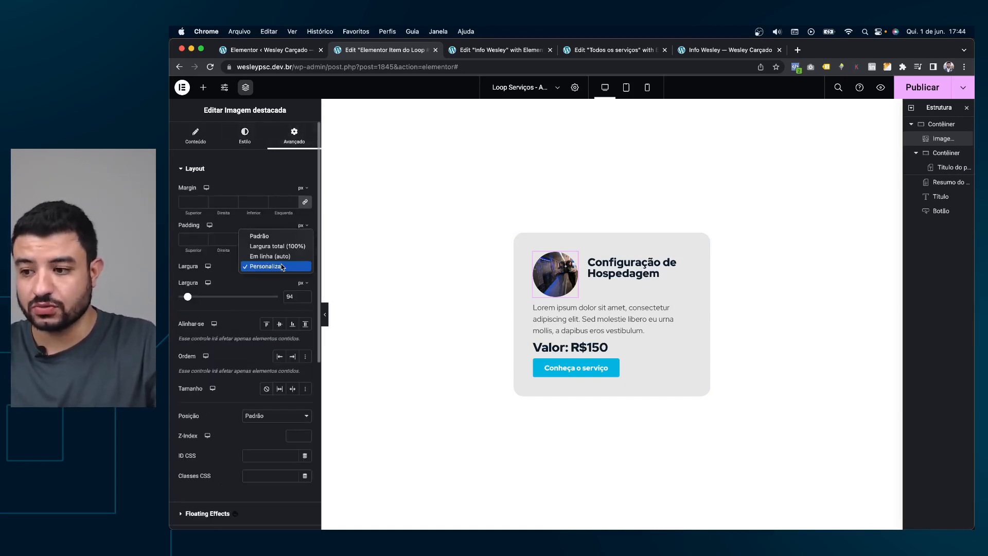
{"action": "left_click", "coordinate": [280, 258]}
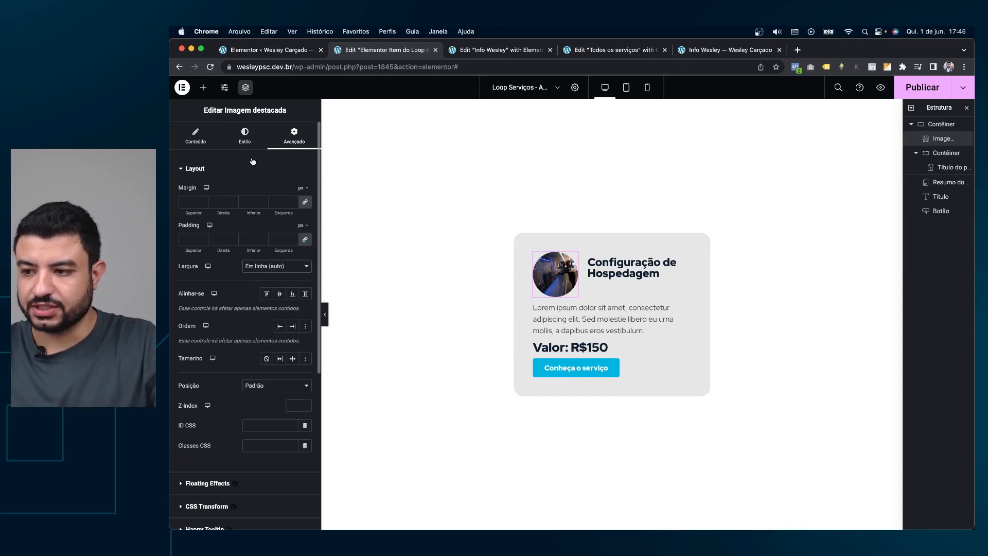
{"action": "left_click", "coordinate": [246, 135]}
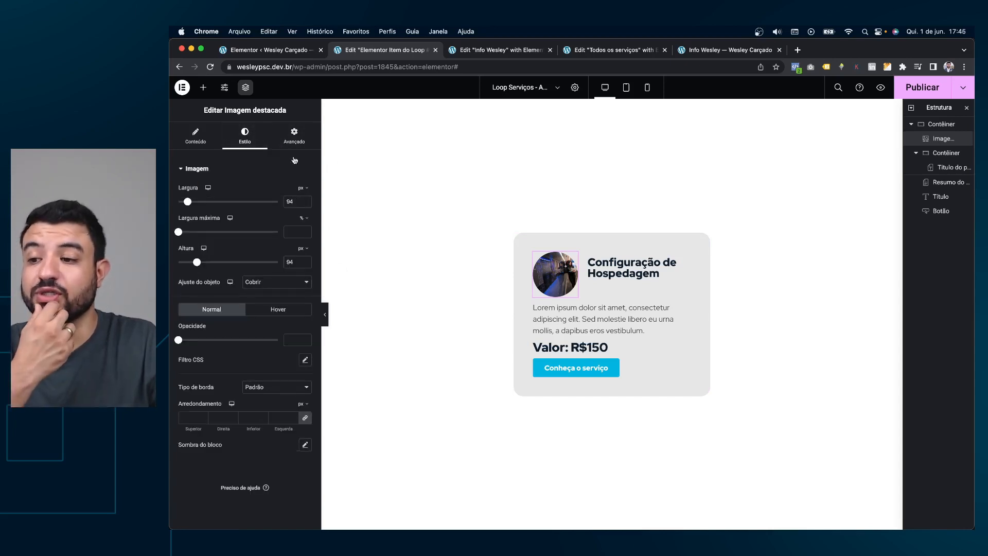
{"action": "left_click", "coordinate": [294, 134]}
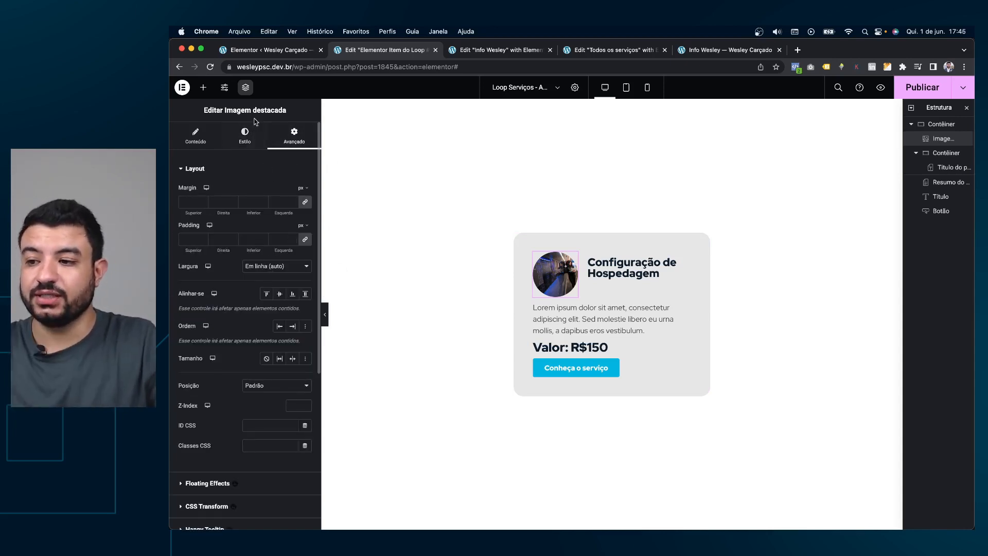
{"action": "left_click", "coordinate": [245, 134]}
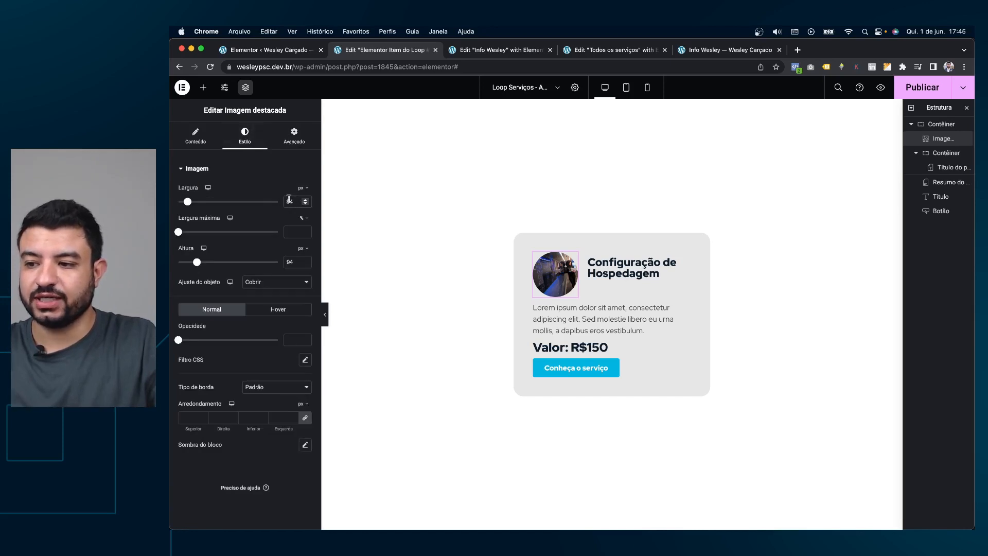
{"action": "left_click", "coordinate": [290, 200]}
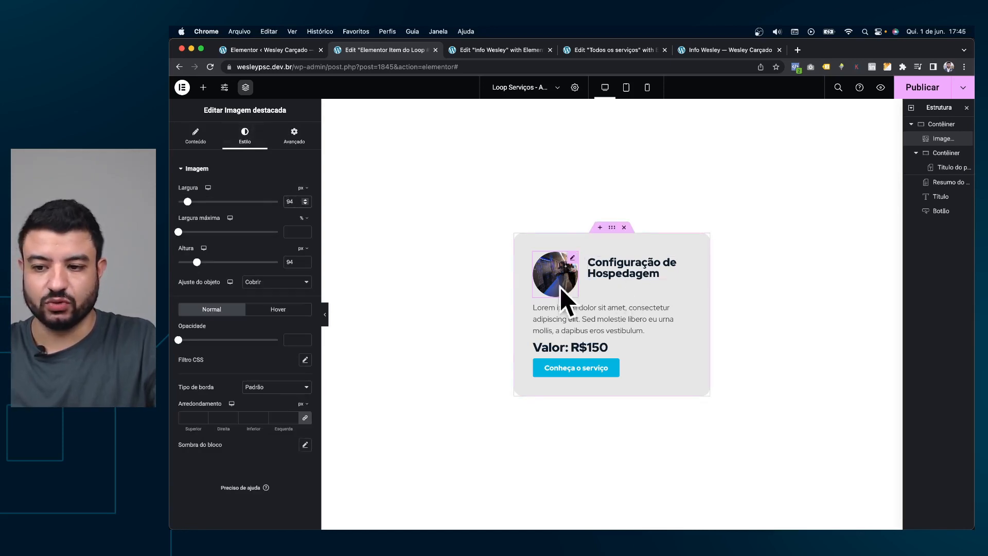
Inspect the inner title container's layout and the post excerpt, then reselect the featured image.
{"action": "left_click", "coordinate": [589, 262]}
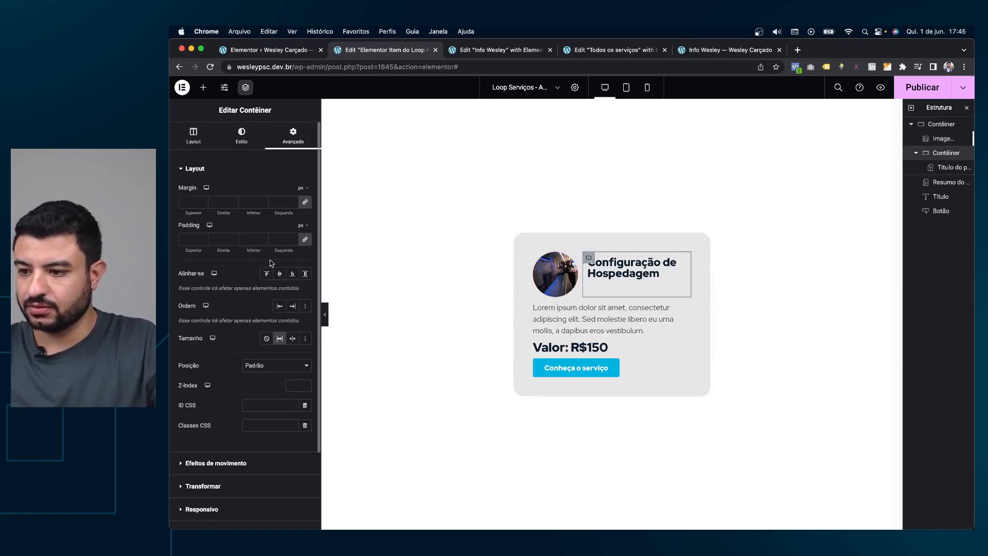
{"action": "left_click", "coordinate": [212, 141]}
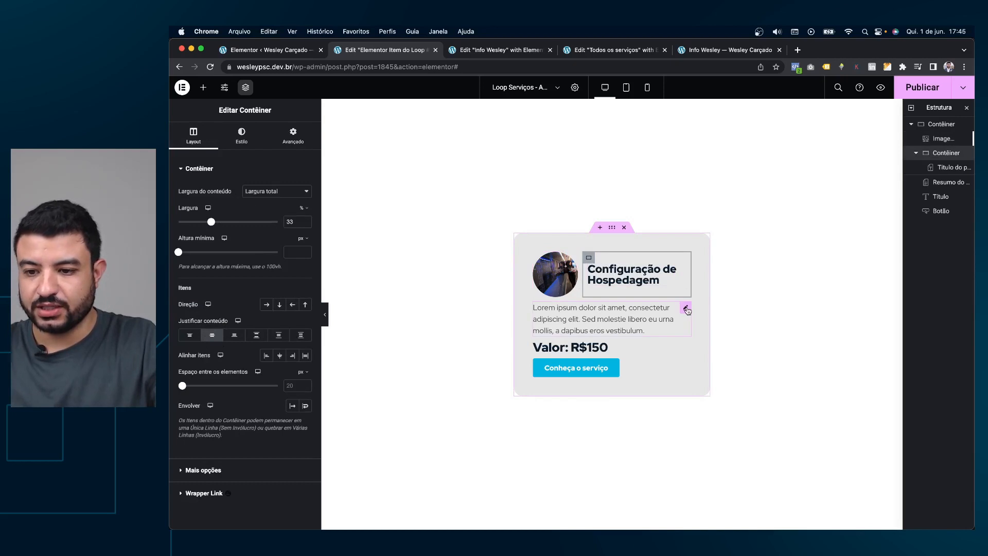
{"action": "left_click", "coordinate": [686, 309]}
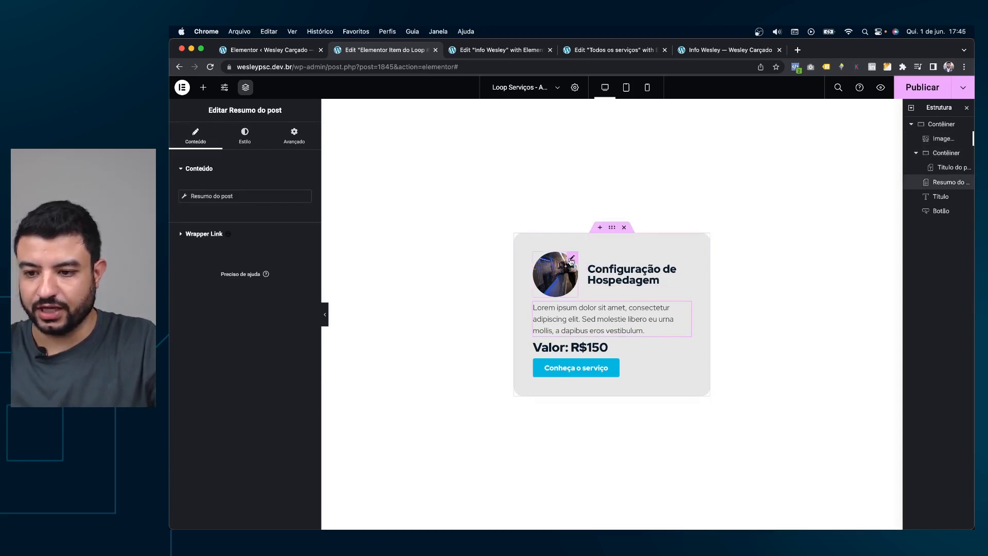
{"action": "left_click", "coordinate": [571, 259]}
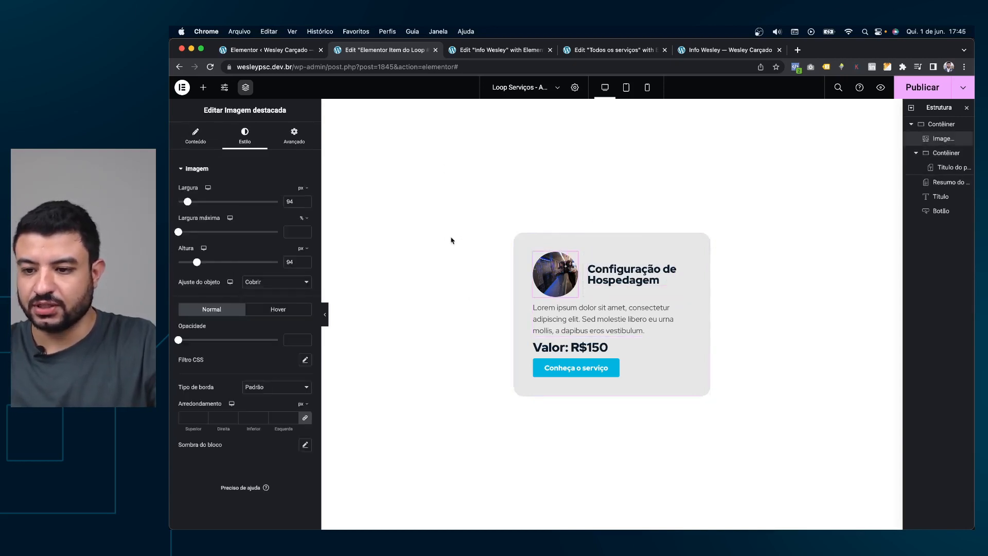
Shrink the circular featured image to 83 px wide and about 80 px tall.
{"action": "left_click", "coordinate": [306, 204]}
{"action": "left_click", "coordinate": [306, 204]}
{"action": "left_click", "coordinate": [307, 204]}
{"action": "left_click", "coordinate": [306, 204]}
{"action": "left_click", "coordinate": [306, 205]}
{"action": "left_click", "coordinate": [306, 204]}
{"action": "left_click", "coordinate": [306, 204]}
{"action": "left_click", "coordinate": [307, 204]}
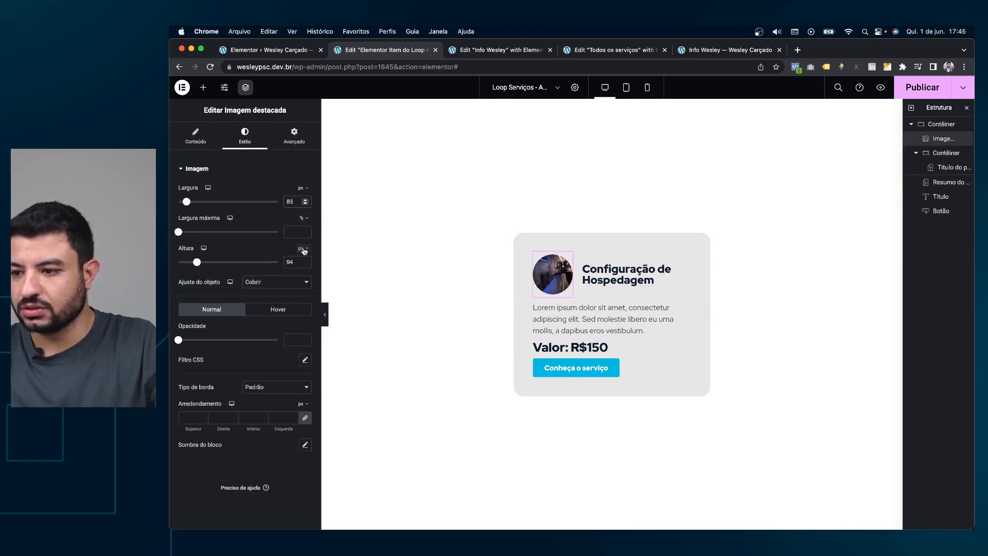
{"action": "left_click", "coordinate": [306, 204]}
{"action": "left_click", "coordinate": [306, 204]}
{"action": "left_click", "coordinate": [306, 204]}
{"action": "left_click", "coordinate": [306, 265]}
{"action": "left_click", "coordinate": [306, 265]}
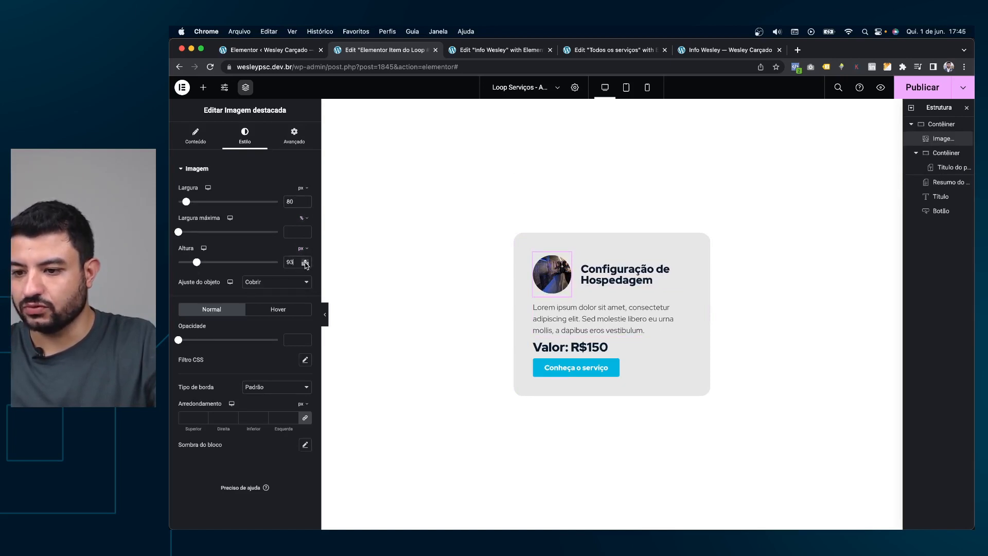
{"action": "left_click", "coordinate": [306, 265]}
{"action": "left_click", "coordinate": [306, 264]}
{"action": "left_click", "coordinate": [307, 265]}
{"action": "left_click", "coordinate": [306, 265]}
{"action": "left_click", "coordinate": [306, 265]}
{"action": "left_click", "coordinate": [306, 265]}
{"action": "left_click", "coordinate": [306, 265]}
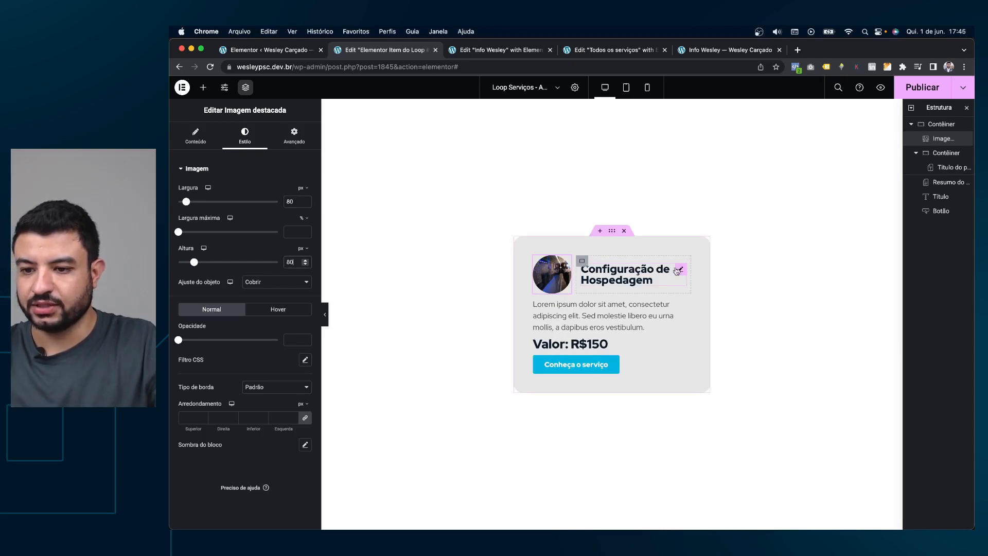
{"action": "left_click", "coordinate": [678, 270]}
{"action": "left_click", "coordinate": [306, 212]}
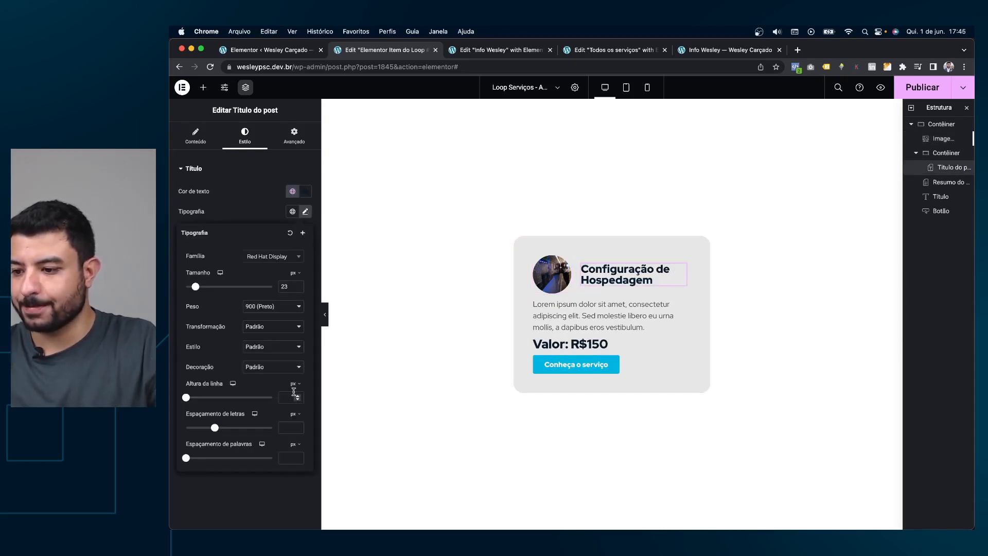
Set the card title's line height to 1,2 em and publish the loop item template.
{"action": "type", "text": "1,3"}
{"action": "key", "text": "Down"}
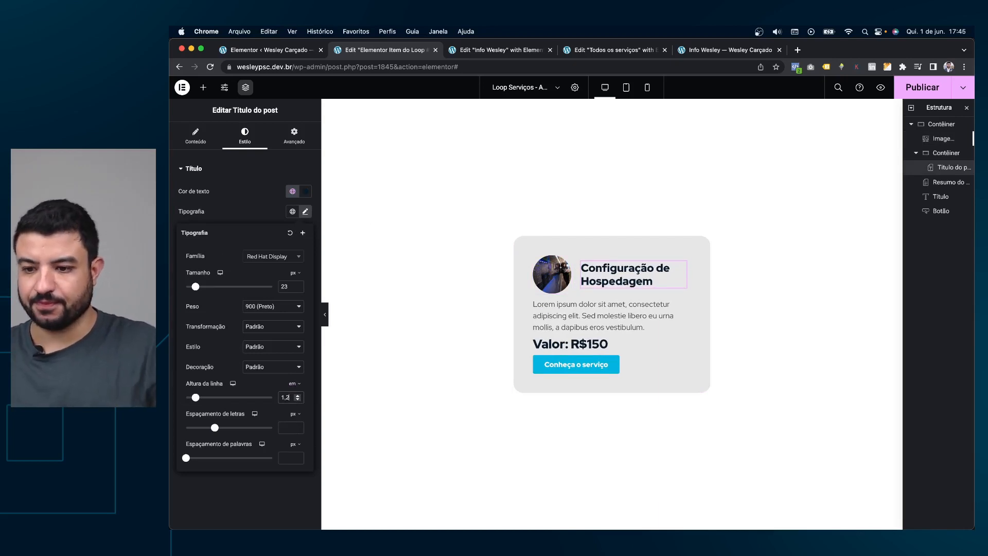
{"action": "key", "text": "super+p"}
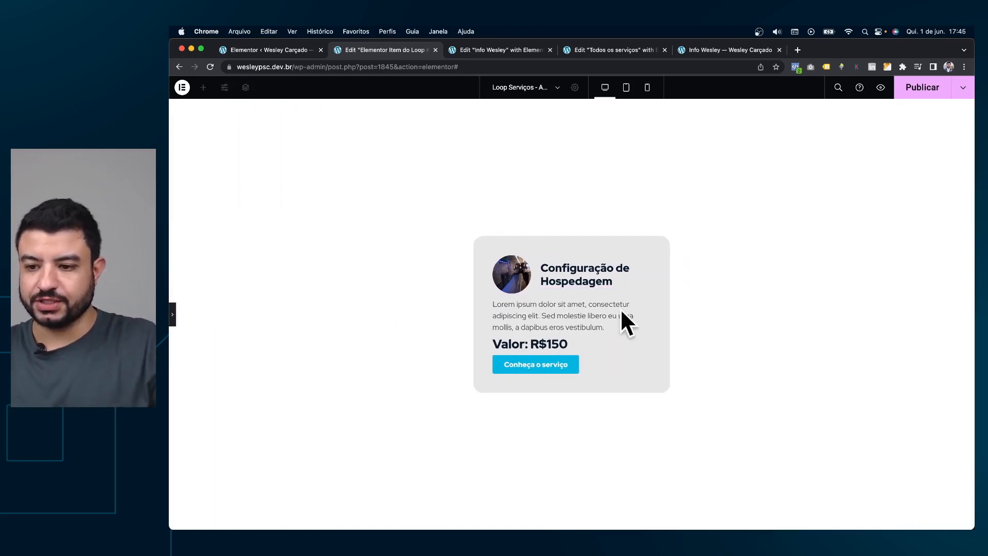
{"action": "left_click", "coordinate": [173, 314]}
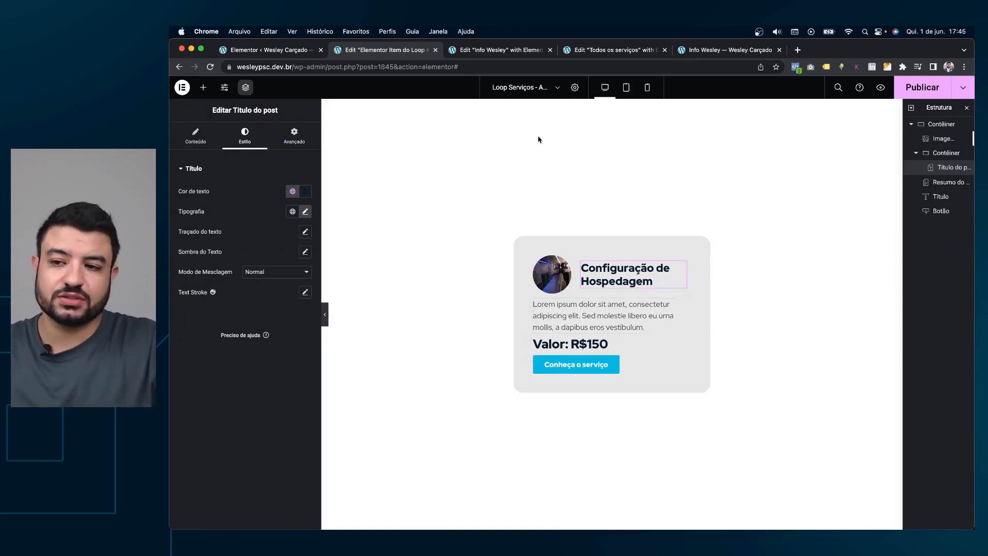
{"action": "left_click", "coordinate": [922, 87]}
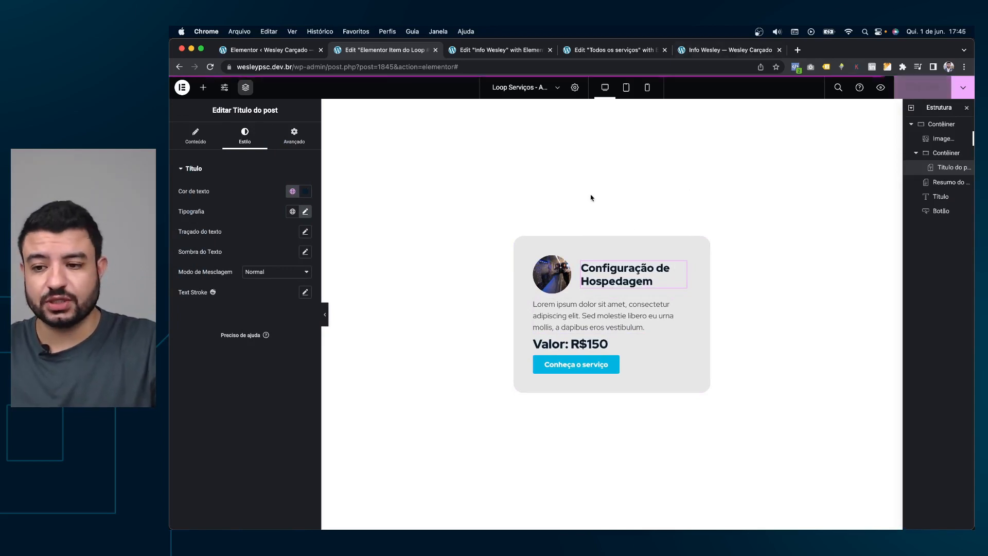
{"action": "left_click", "coordinate": [579, 47]}
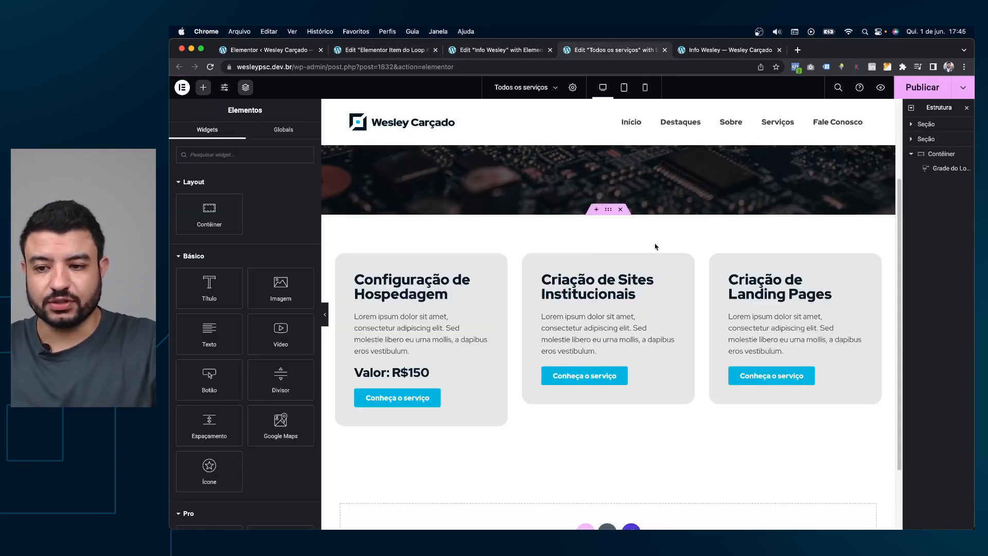
Drag the services Loop Grid's column gap to 10 px.
{"action": "left_click", "coordinate": [588, 277]}
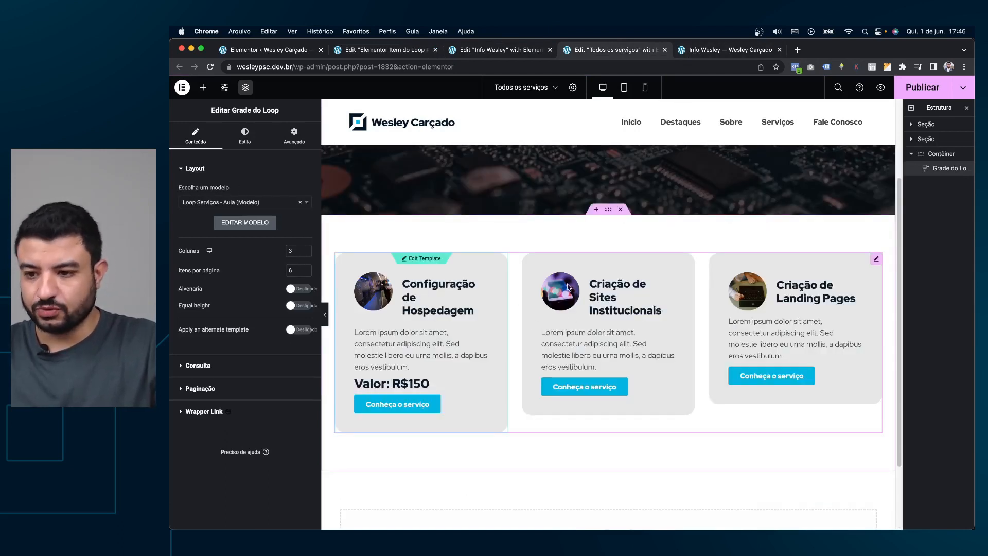
{"action": "left_click", "coordinate": [239, 141]}
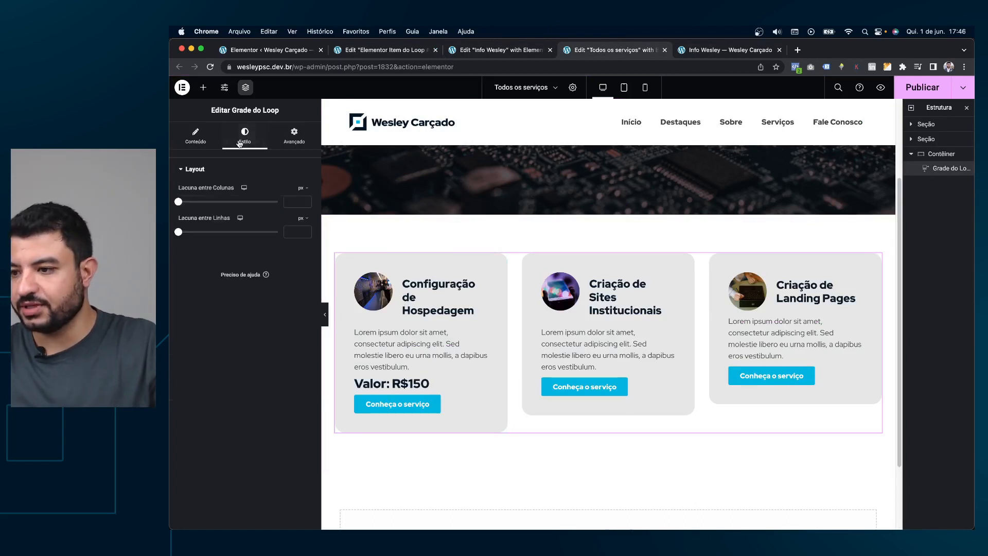
{"action": "left_click_drag", "start_coordinate": [178, 204], "coordinate": [187, 206]}
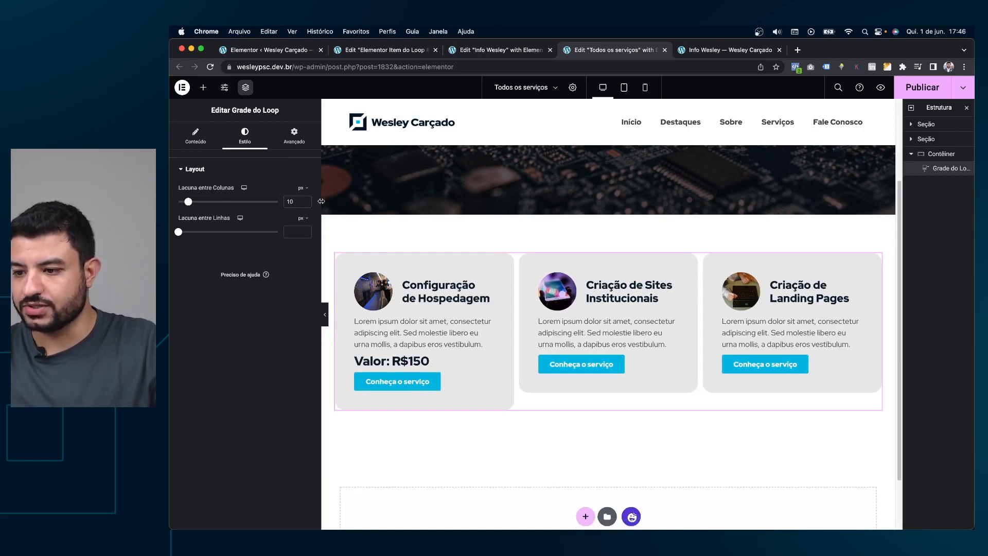
{"action": "left_click", "coordinate": [540, 51]}
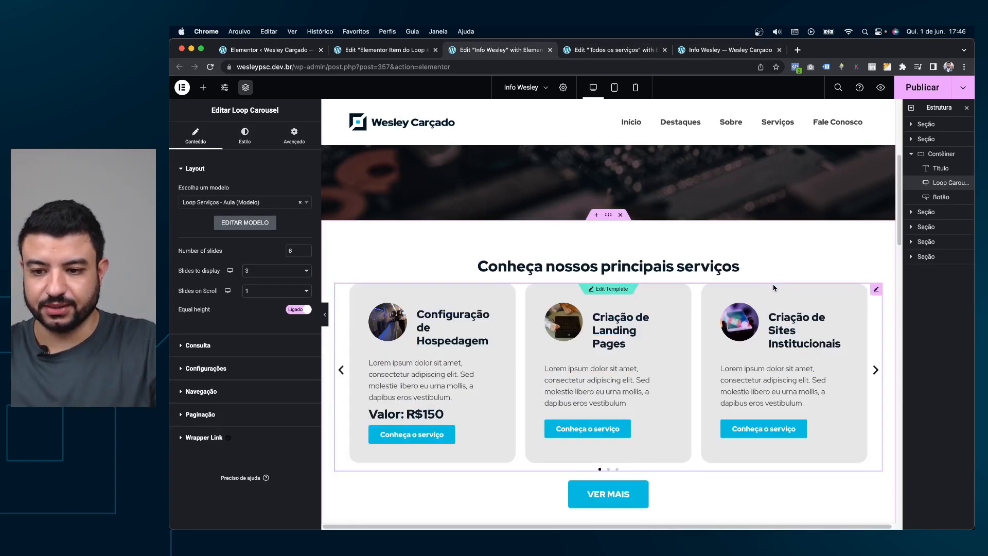
Set the home page Loop Carousel's gap between slides to 15.
{"action": "left_click", "coordinate": [242, 133]}
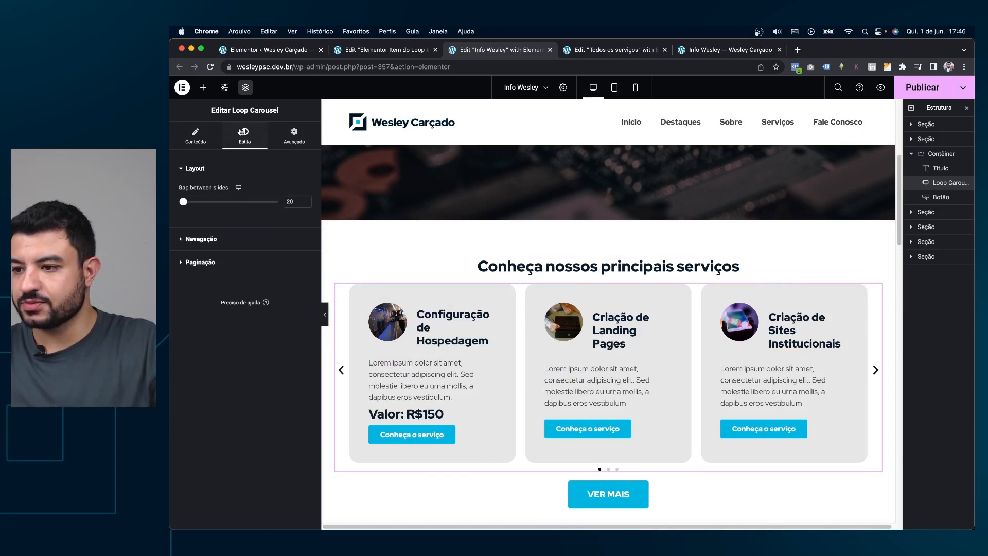
{"action": "double_click", "coordinate": [298, 197]}
{"action": "type", "text": "11"}
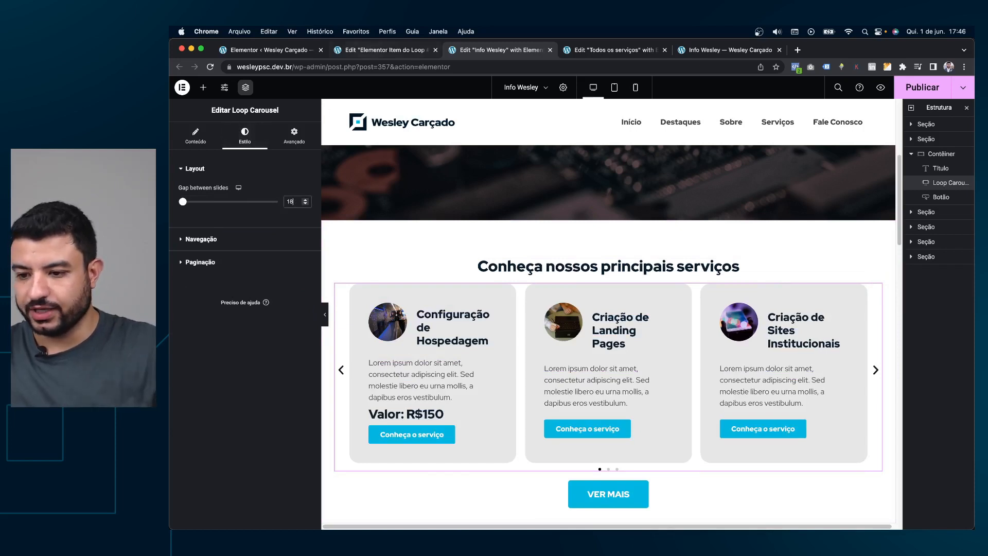
{"action": "key", "text": "BackSpace"}
{"action": "key", "text": "BackSpace"}
{"action": "type", "text": "8"}
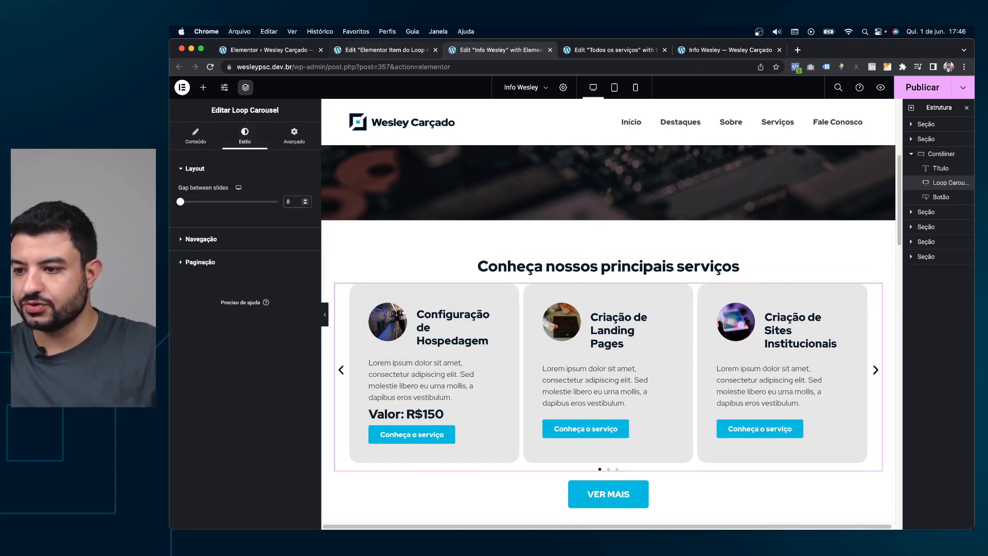
{"action": "key", "text": "Down"}
{"action": "key", "text": "Down"}
{"action": "key", "text": "Down"}
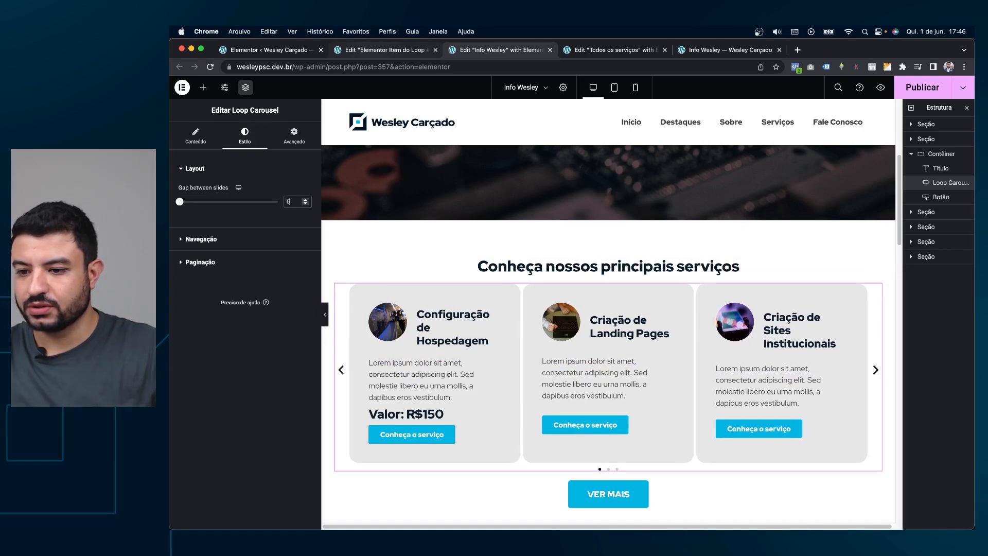
{"action": "key", "text": "Up"}
{"action": "key", "text": "Up"}
{"action": "key", "text": "Up"}
{"action": "key", "text": "Up"}
{"action": "key", "text": "Up"}
{"action": "key", "text": "Up"}
{"action": "key", "text": "Up"}
{"action": "key", "text": "Up"}
{"action": "key", "text": "Up"}
{"action": "key", "text": "Up"}
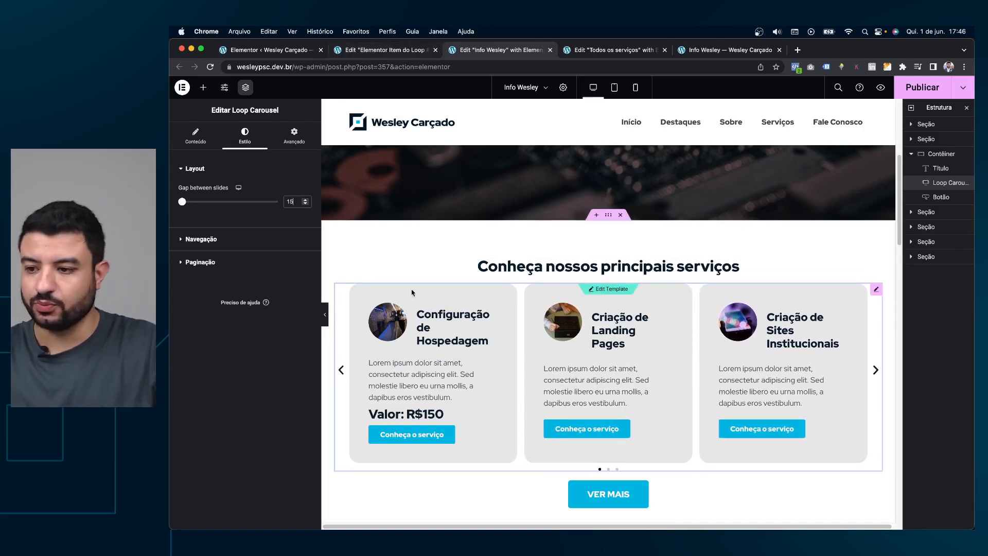
{"action": "left_click", "coordinate": [384, 50]}
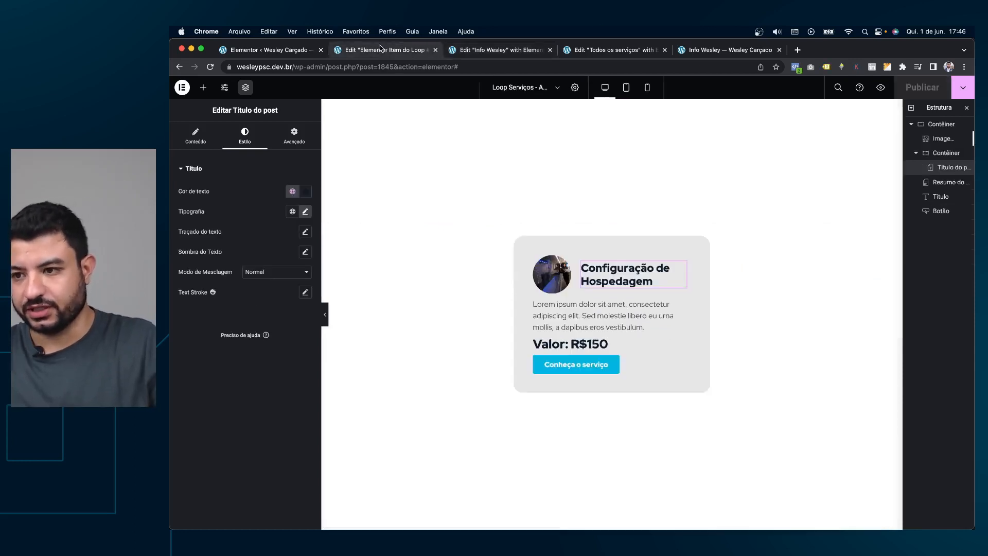
Shrink the card title font size to 20 and publish the template.
{"action": "left_click", "coordinate": [305, 211]}
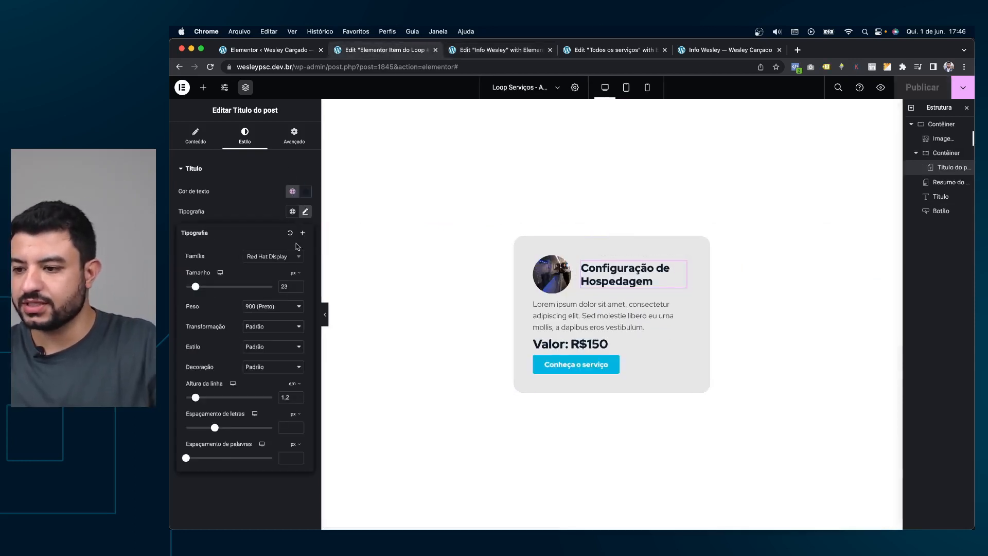
{"action": "key", "text": "Down"}
{"action": "key", "text": "Down"}
{"action": "key", "text": "Down"}
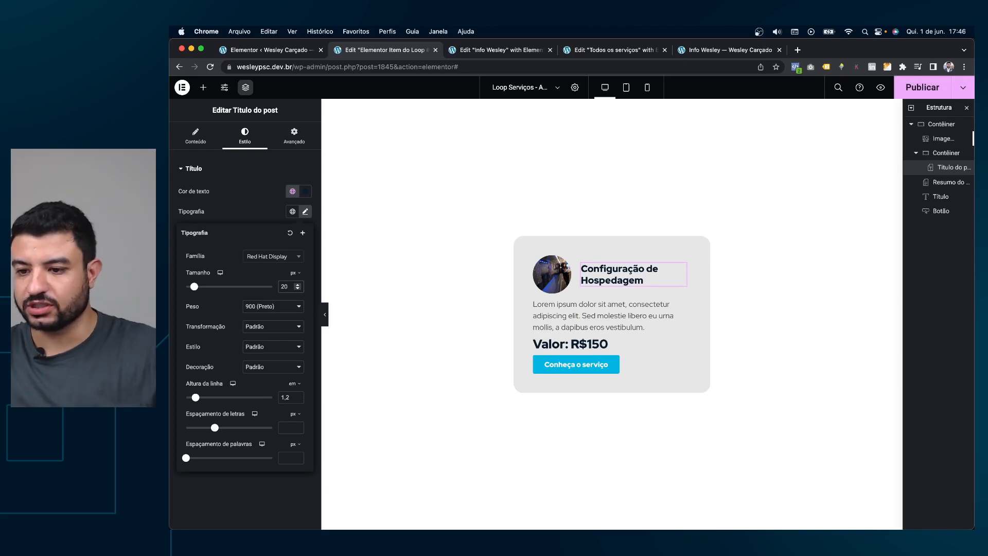
{"action": "left_click", "coordinate": [926, 88]}
Refresh the carousel and Loop Grid with the updated cards, setting the grid column gap to 20.
{"action": "left_click", "coordinate": [489, 47]}
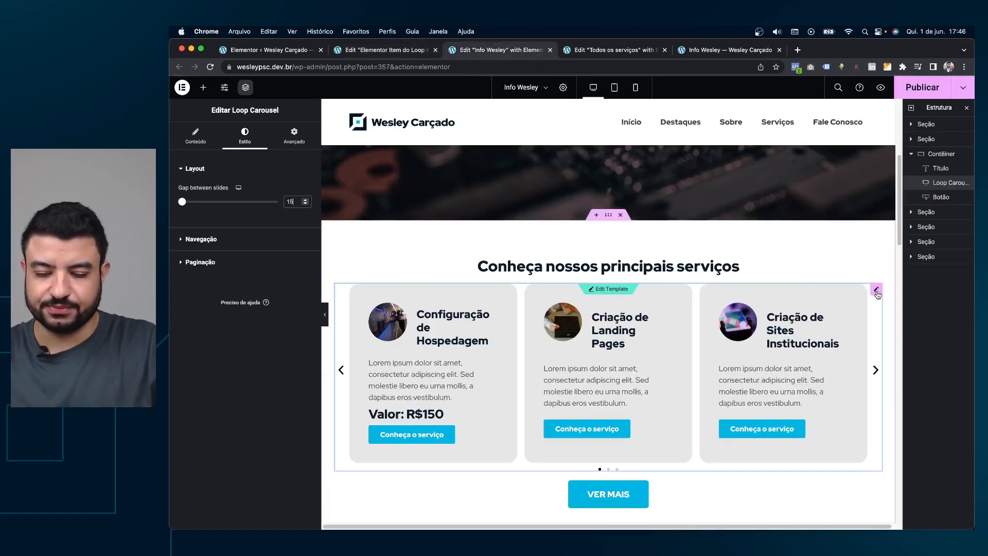
{"action": "left_click", "coordinate": [876, 291]}
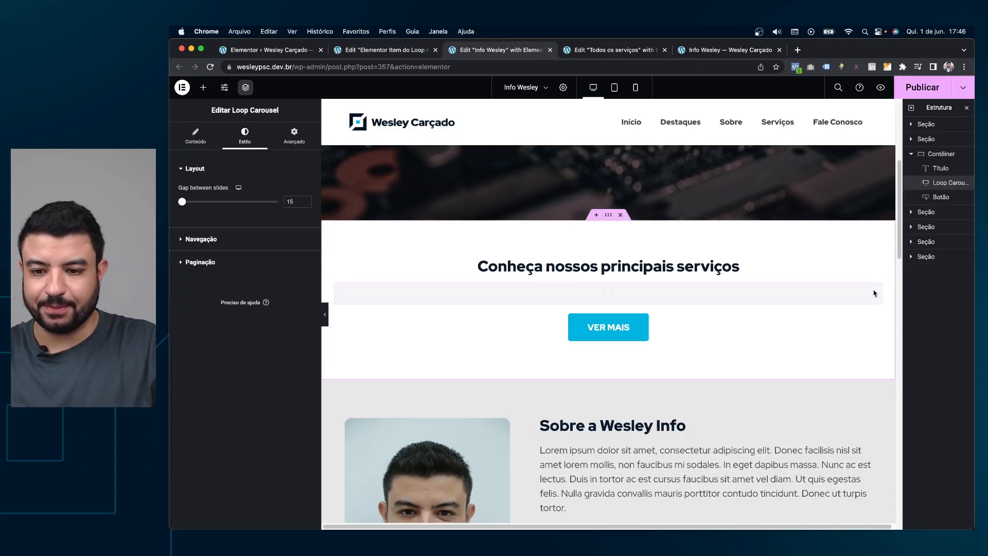
{"action": "left_click", "coordinate": [623, 54]}
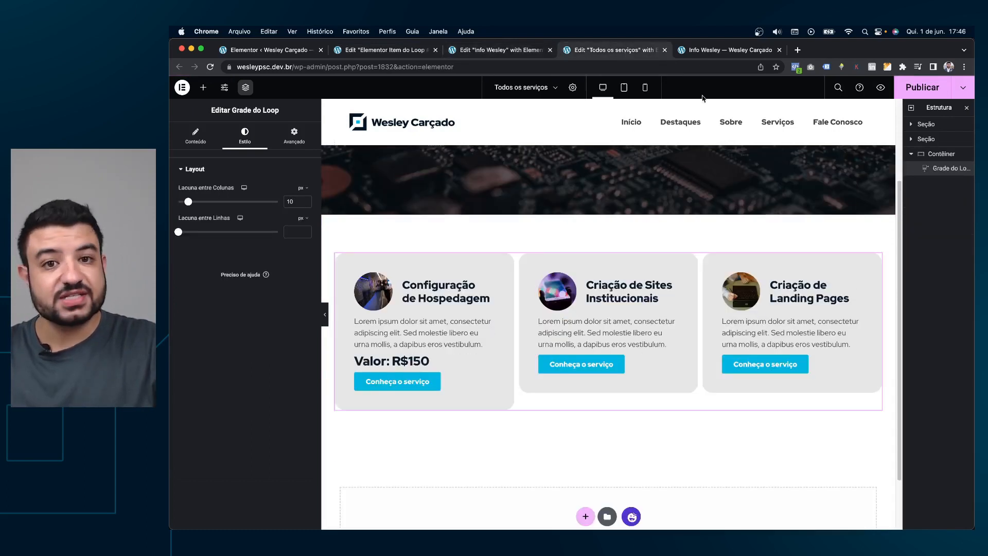
{"action": "left_click", "coordinate": [878, 261]}
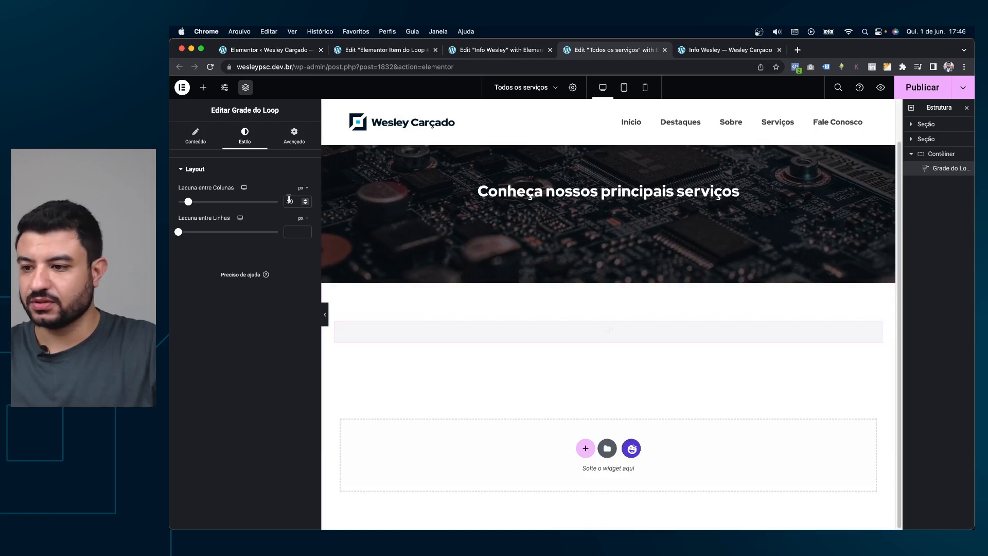
{"action": "type", "text": "20"}
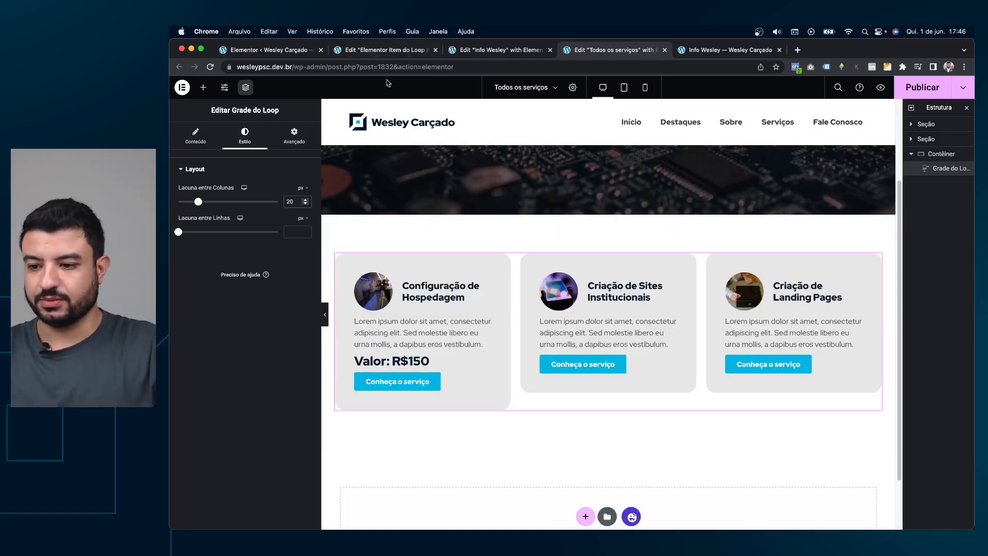
Check both page editors and close the site preview tab.
{"action": "left_click", "coordinate": [478, 49]}
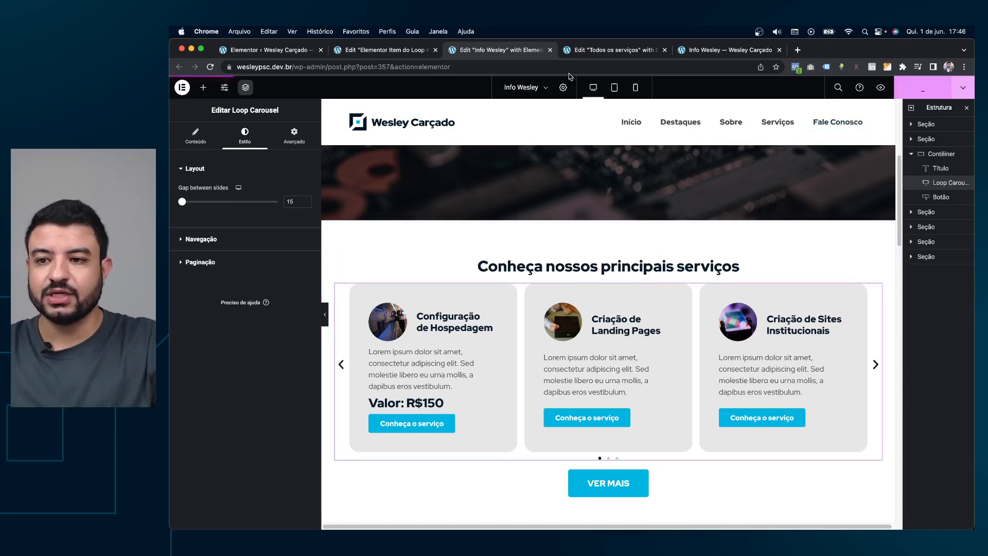
{"action": "left_click", "coordinate": [612, 50]}
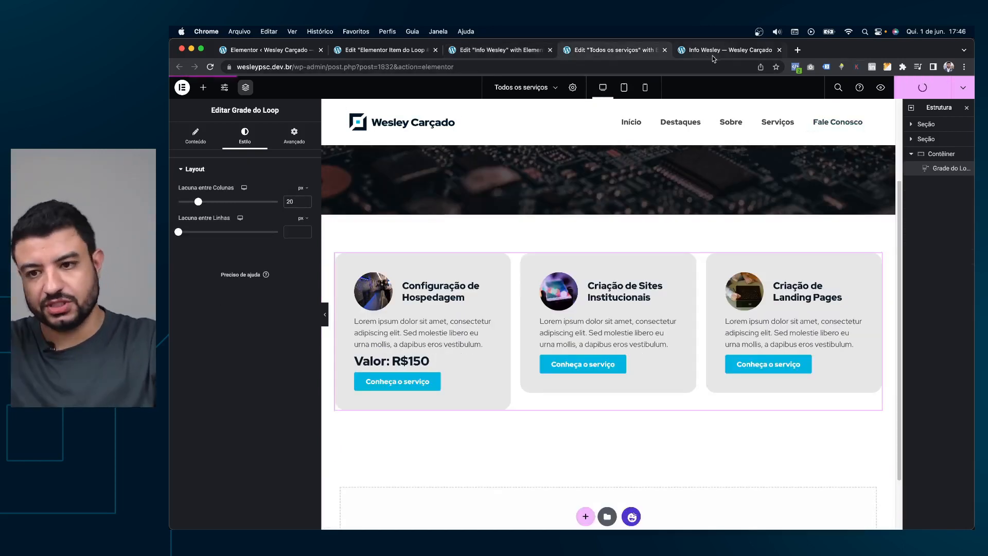
{"action": "left_click", "coordinate": [730, 50]}
{"action": "left_click", "coordinate": [778, 50]}
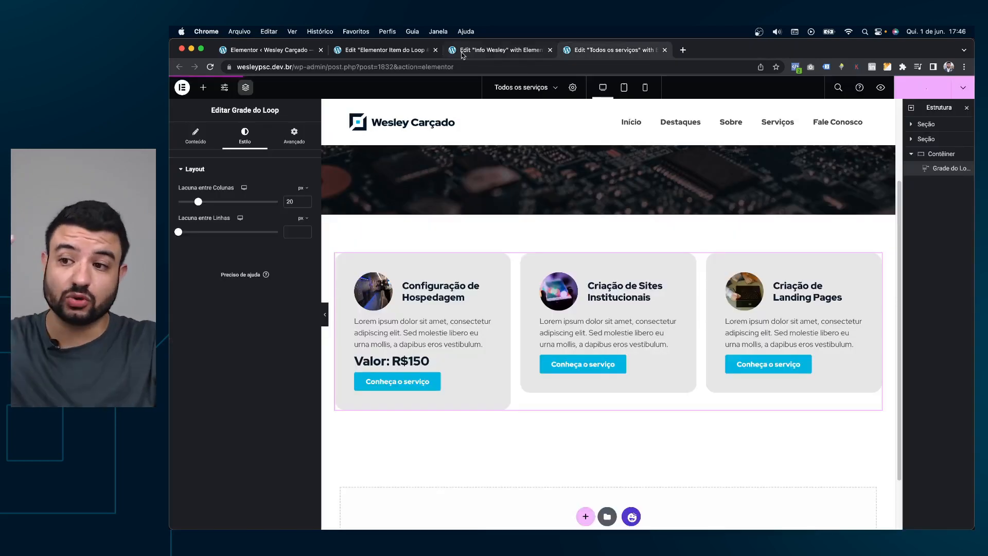
{"action": "left_click", "coordinate": [369, 50]}
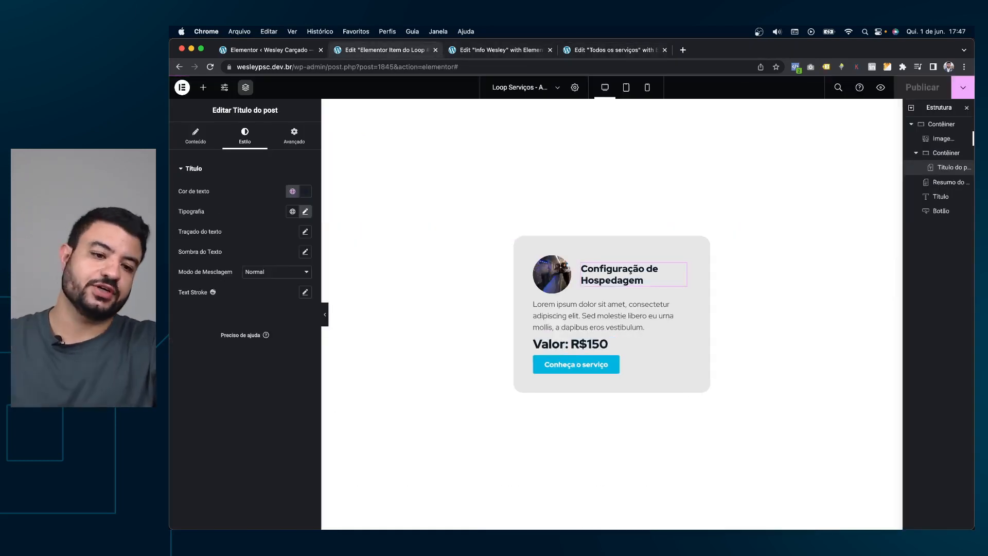